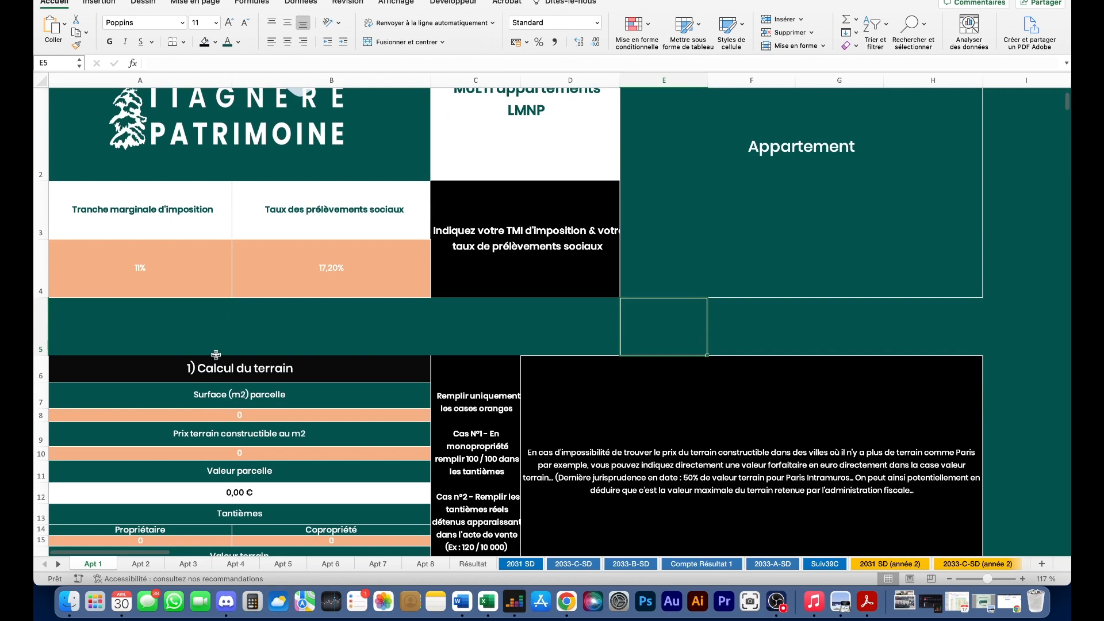
- Review the 11% marginal tax rate, the 17,20% social charges and the Résultat Net label cells
scroll(234, 244, "up", 3)
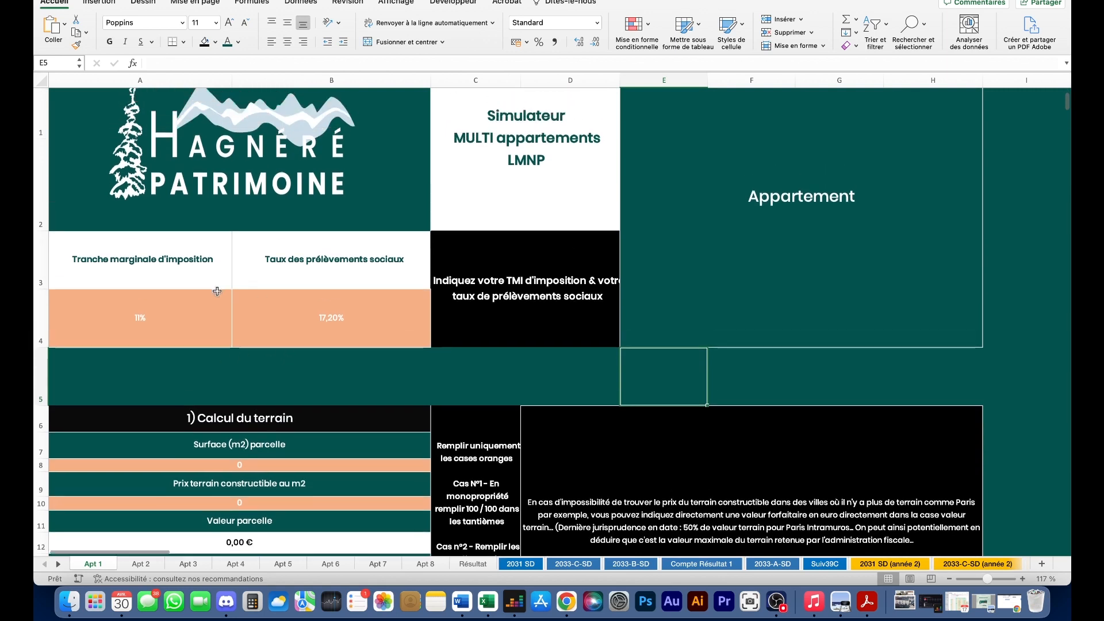
left_click(183, 350)
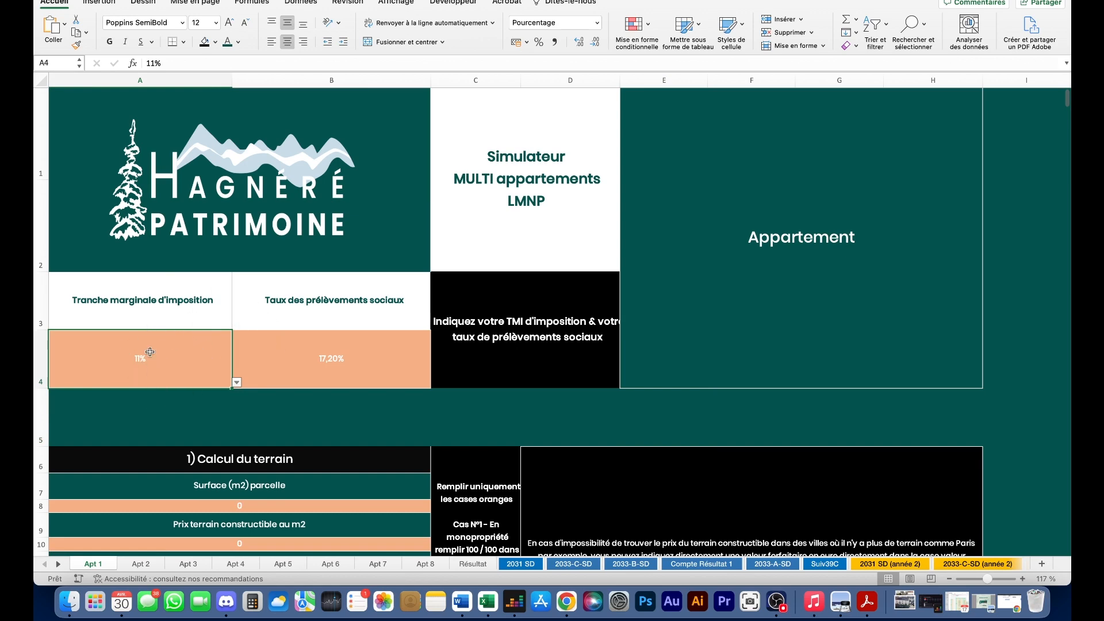
left_click_drag(311, 361, 206, 368)
left_click(326, 364)
left_click(156, 345)
scroll(247, 374, "down", 10)
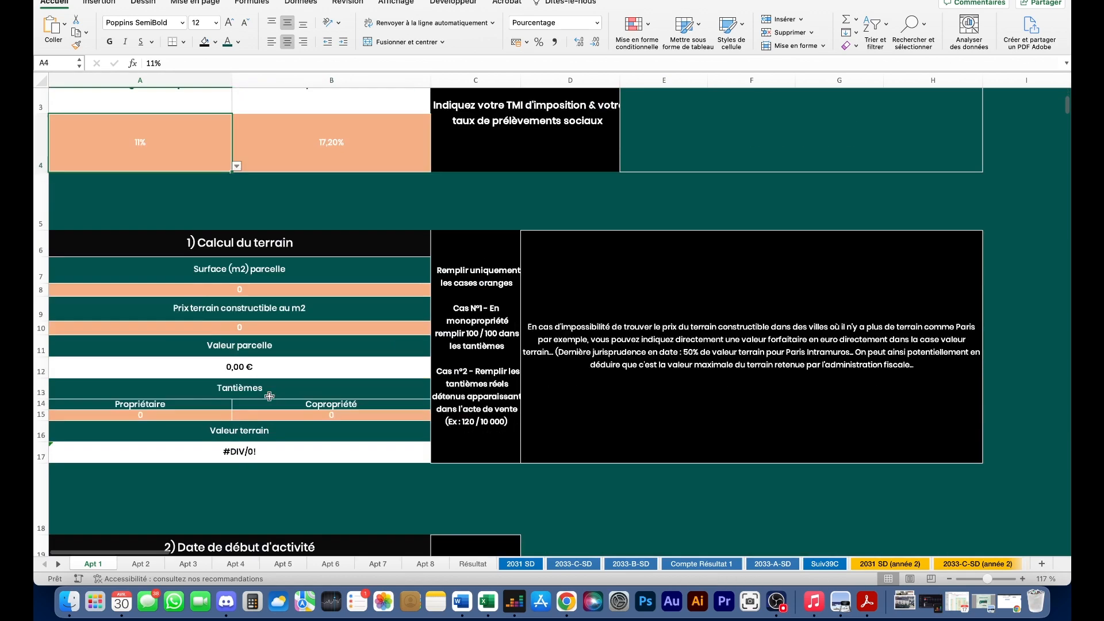
scroll(270, 396, "down", 20)
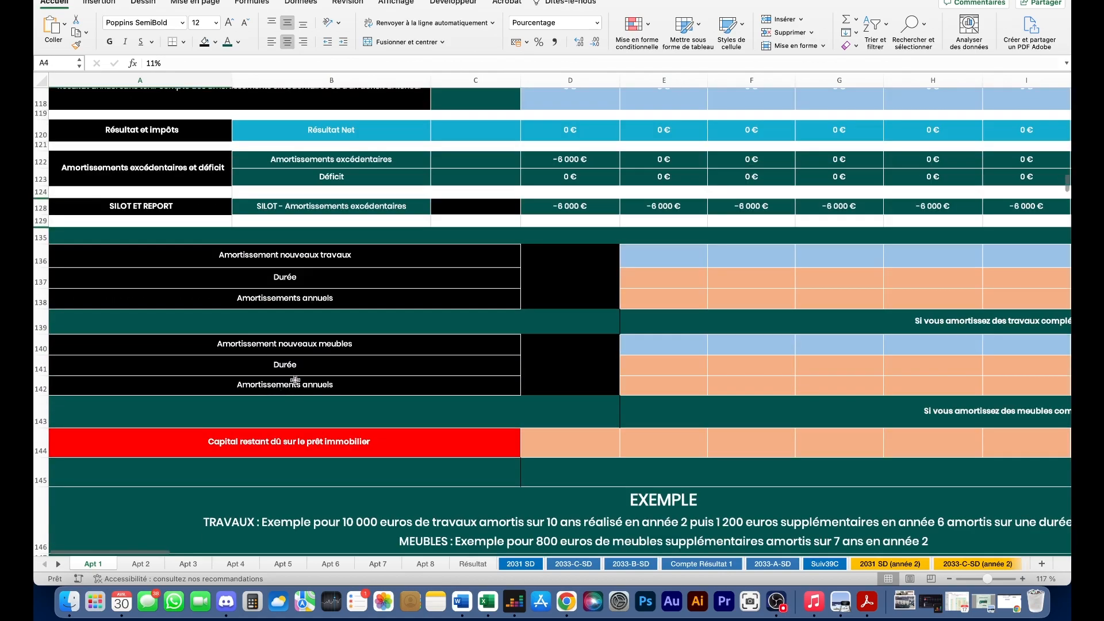
scroll(295, 378, "up", 5)
left_click(348, 305)
left_click(350, 294)
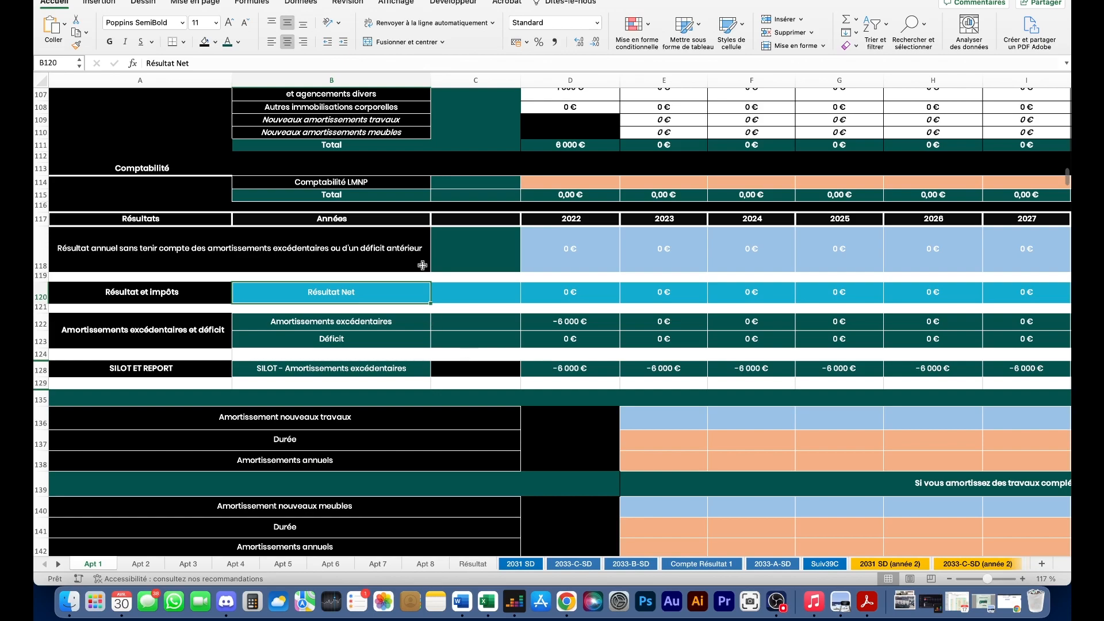
scroll(400, 208, "up", 10)
scroll(401, 235, "up", 12)
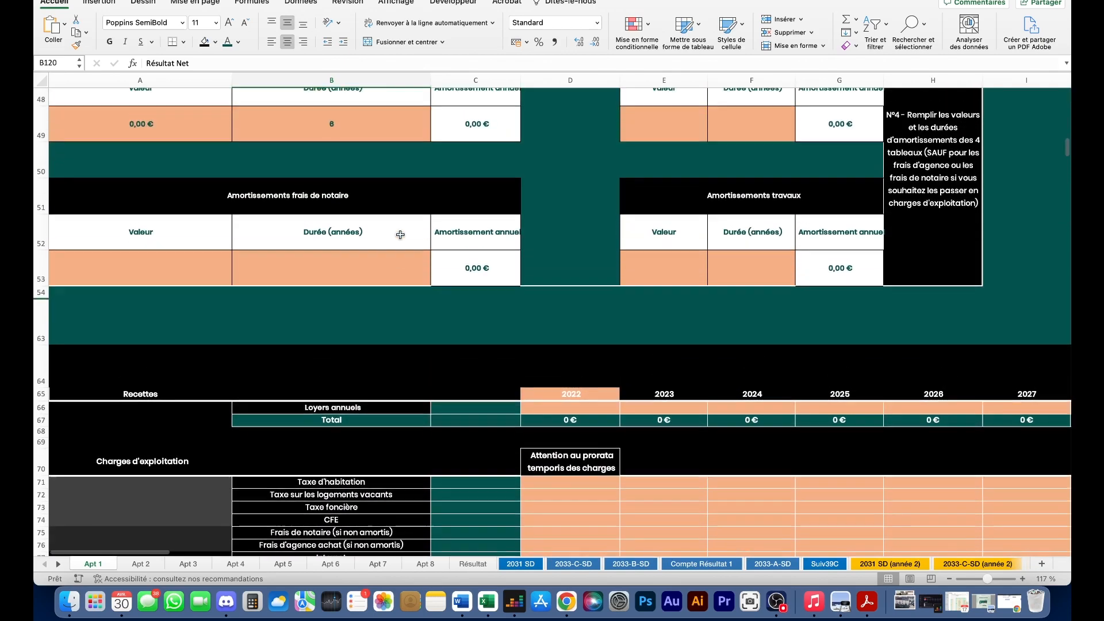
scroll(400, 234, "up", 10)
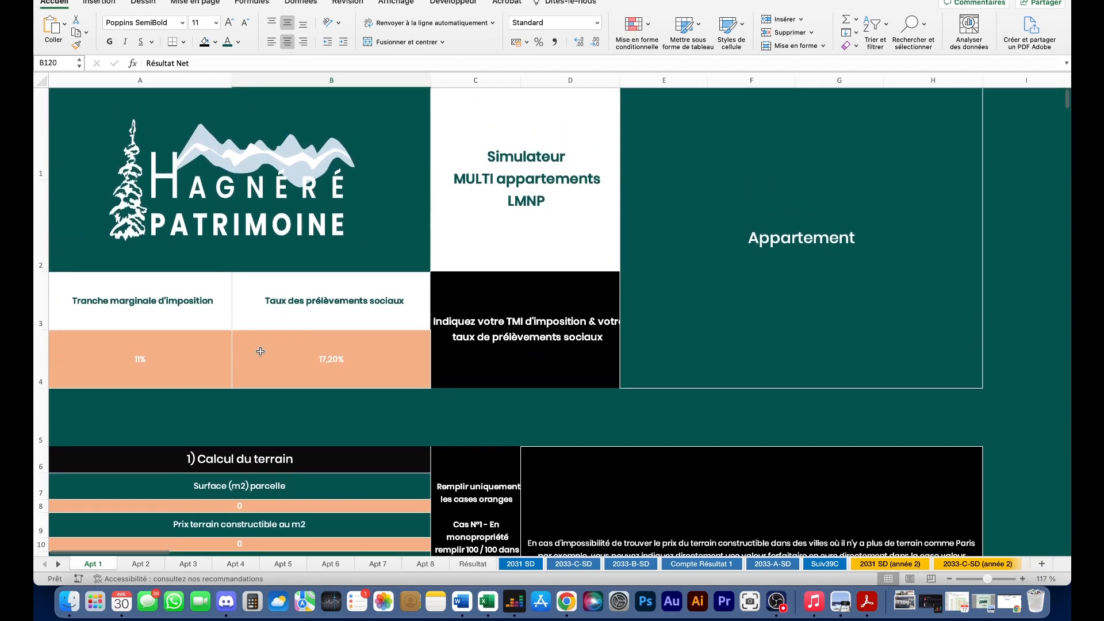
scroll(320, 328, "down", 2)
- Rename the merged E1 heading to 'Appartement Villeneuve'
double_click(822, 233)
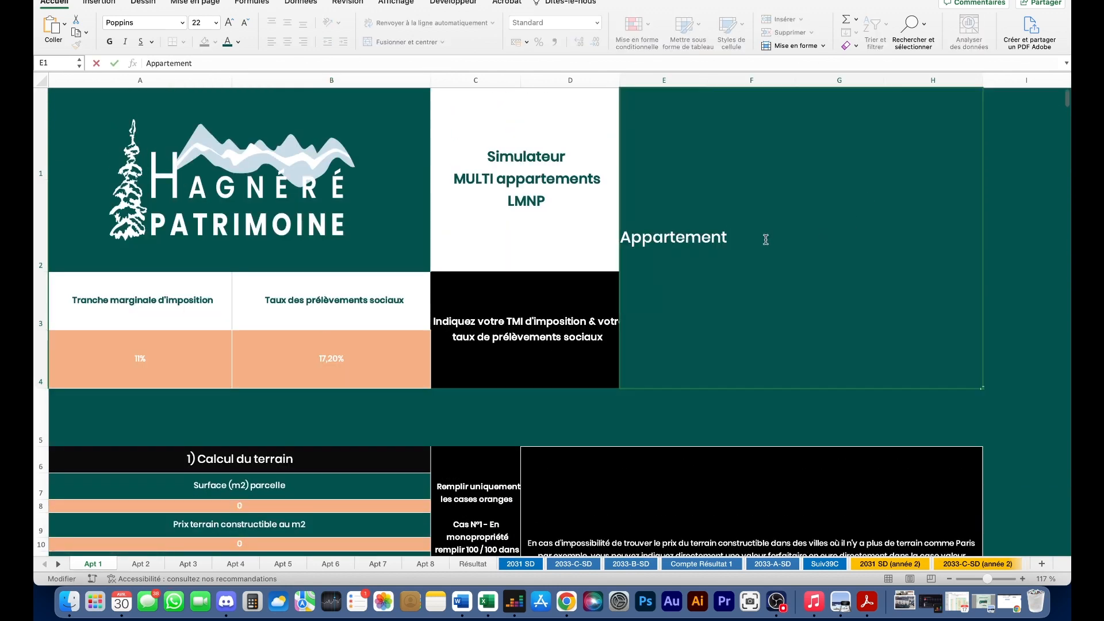
type("Villeneuve")
key("Return")
- Start editing the plot surface value in cell A8
scroll(681, 264, "down", 2)
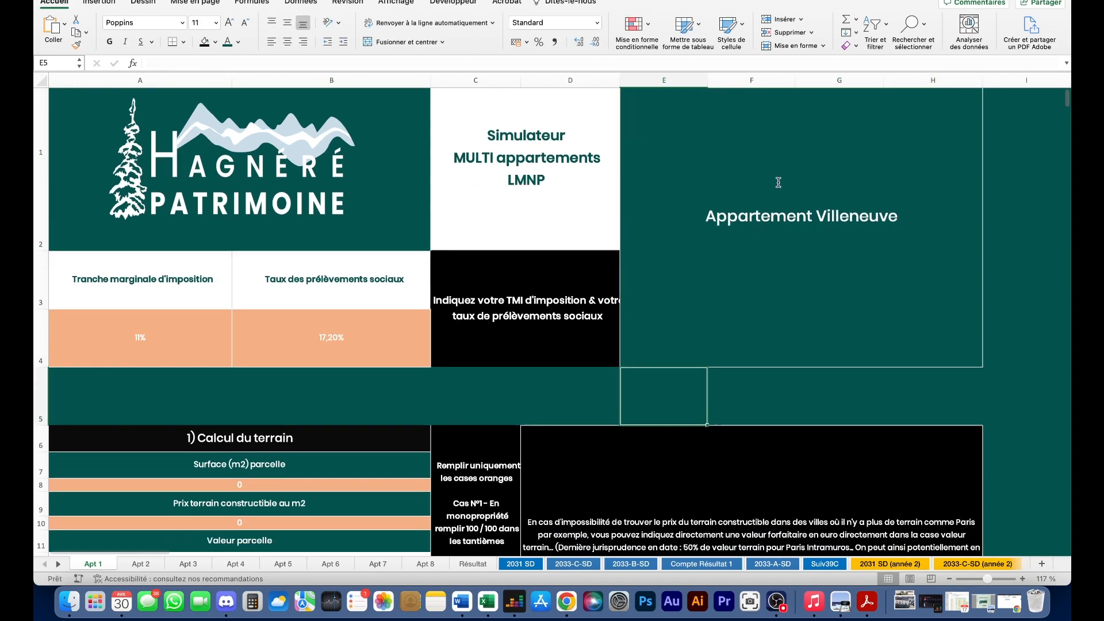
scroll(682, 263, "down", 2)
scroll(478, 300, "down", 5)
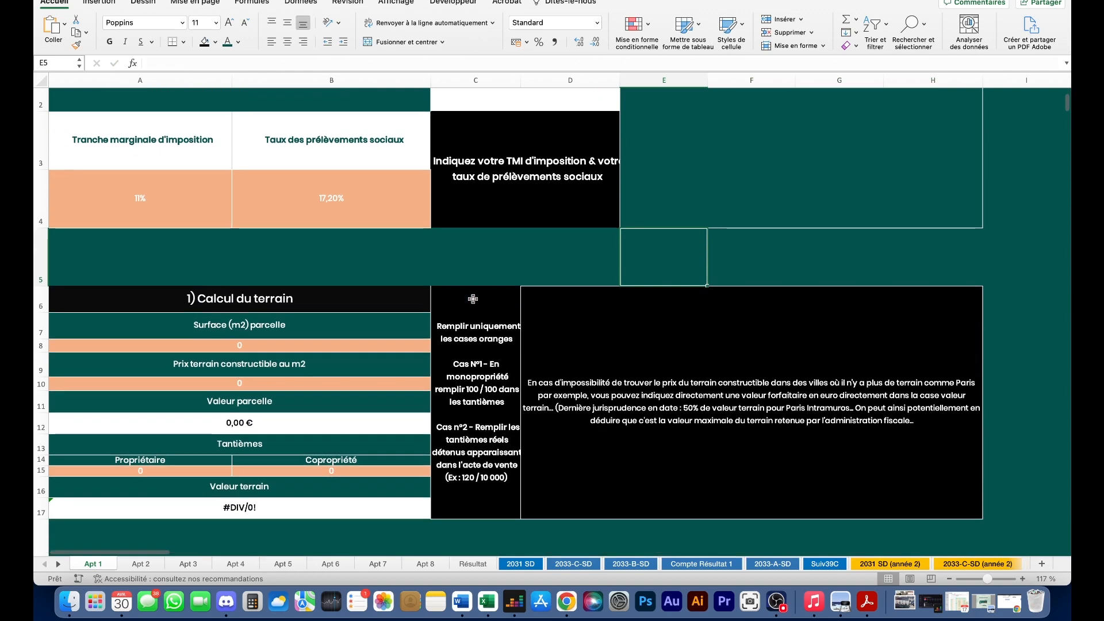
scroll(266, 300, "up", 2)
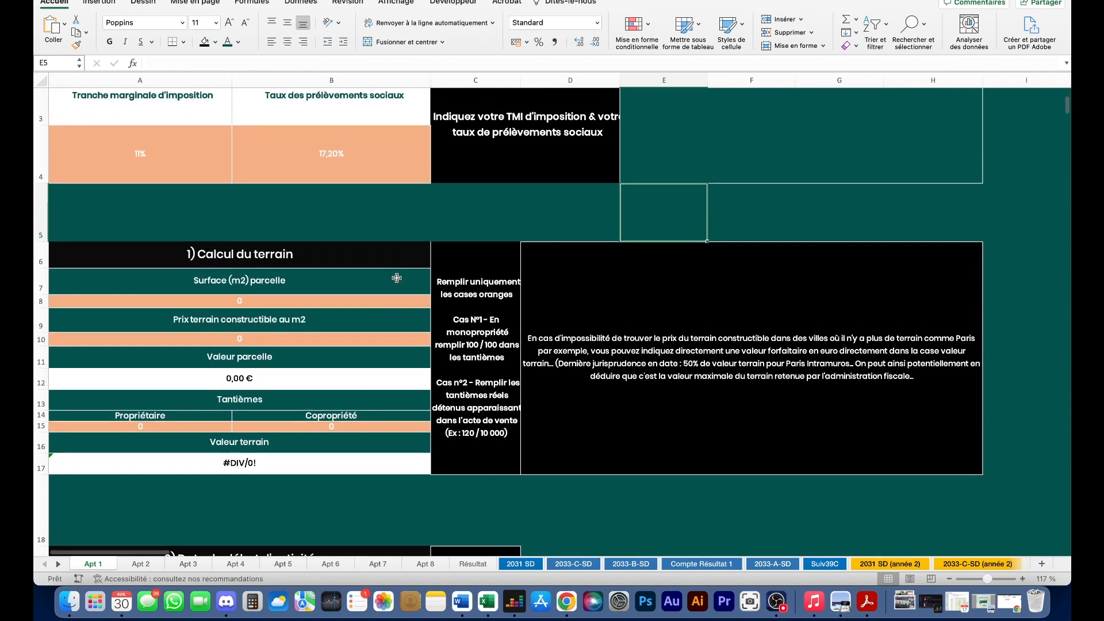
scroll(153, 257, "down", 1)
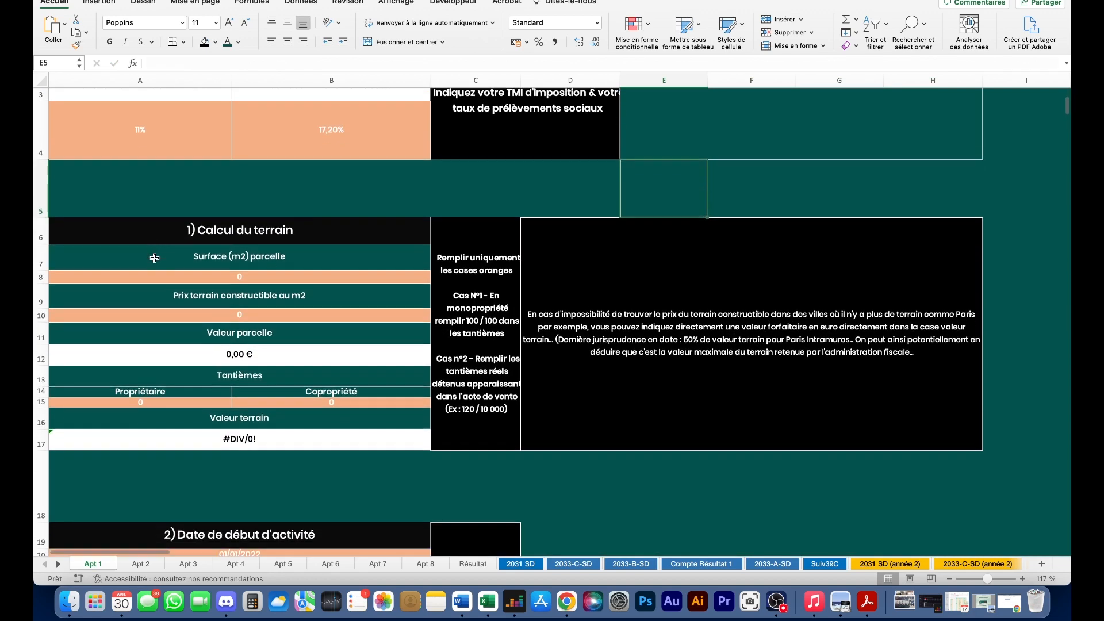
left_click(268, 275)
double_click(268, 276)
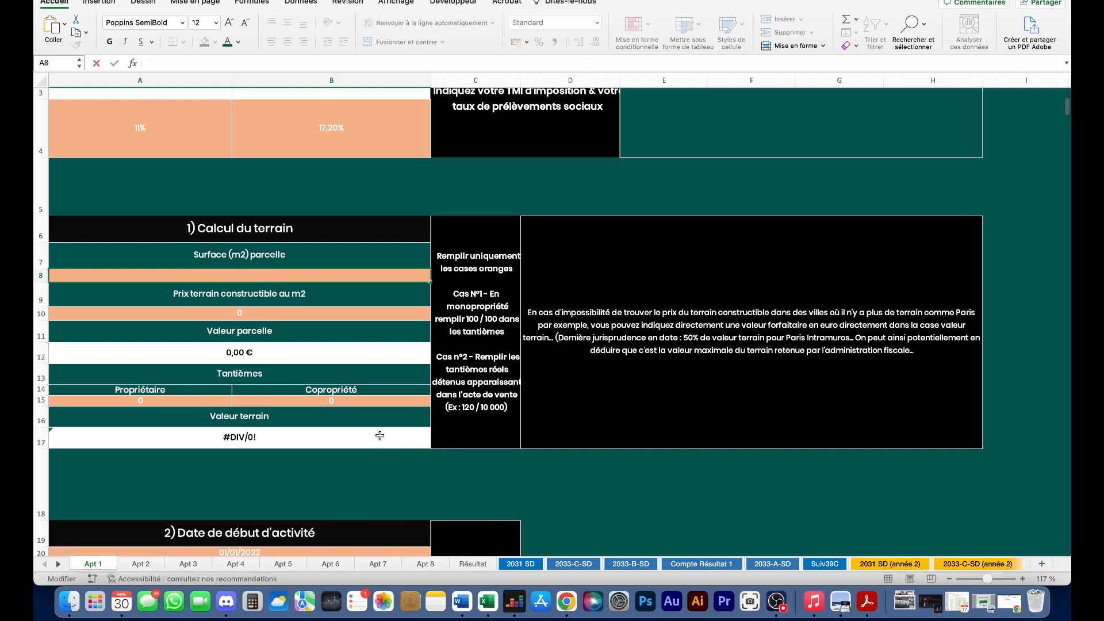
- Look up the Bordeaux parcel's address on SurfaceParcelle.com, which shows a 108 m² surface
left_click(580, 598)
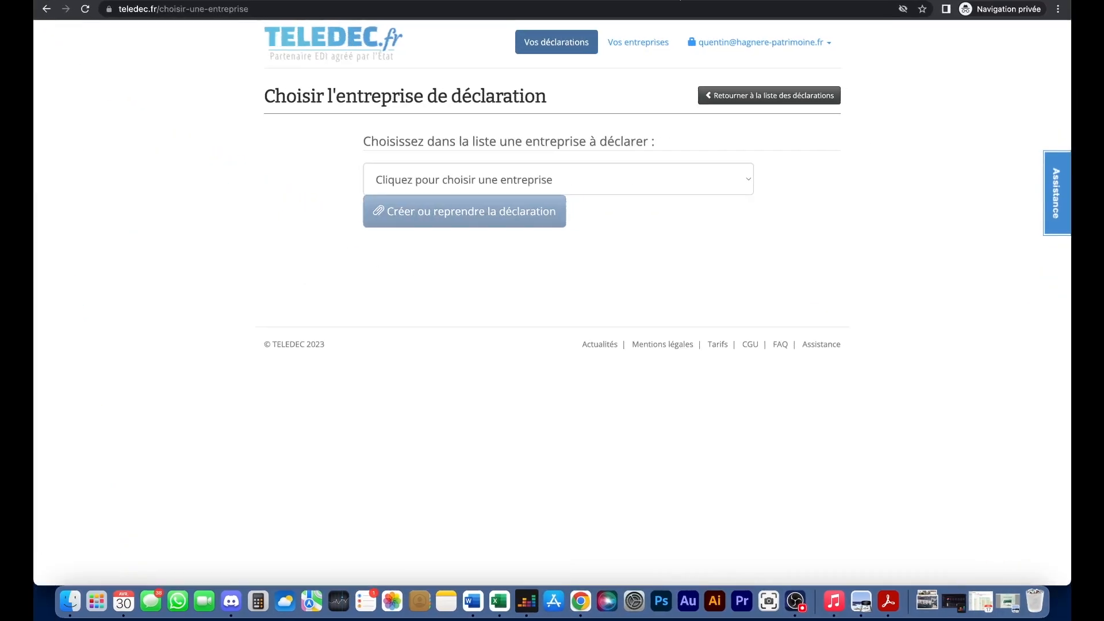
left_click(680, 0)
type("surf")
key("Return")
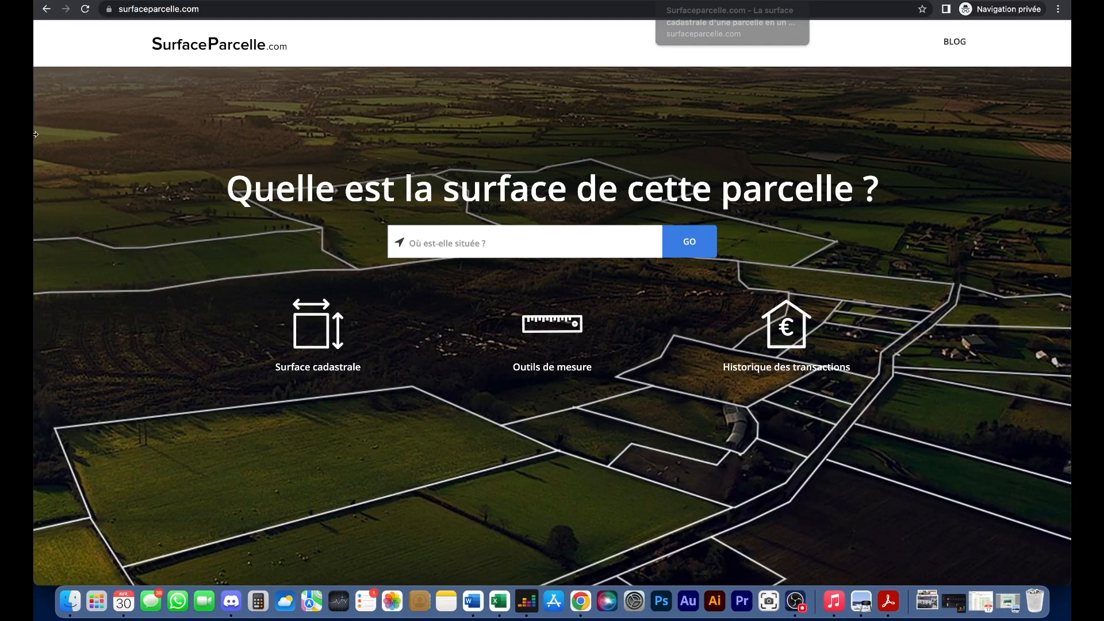
left_click(522, 249)
type("15 rue")
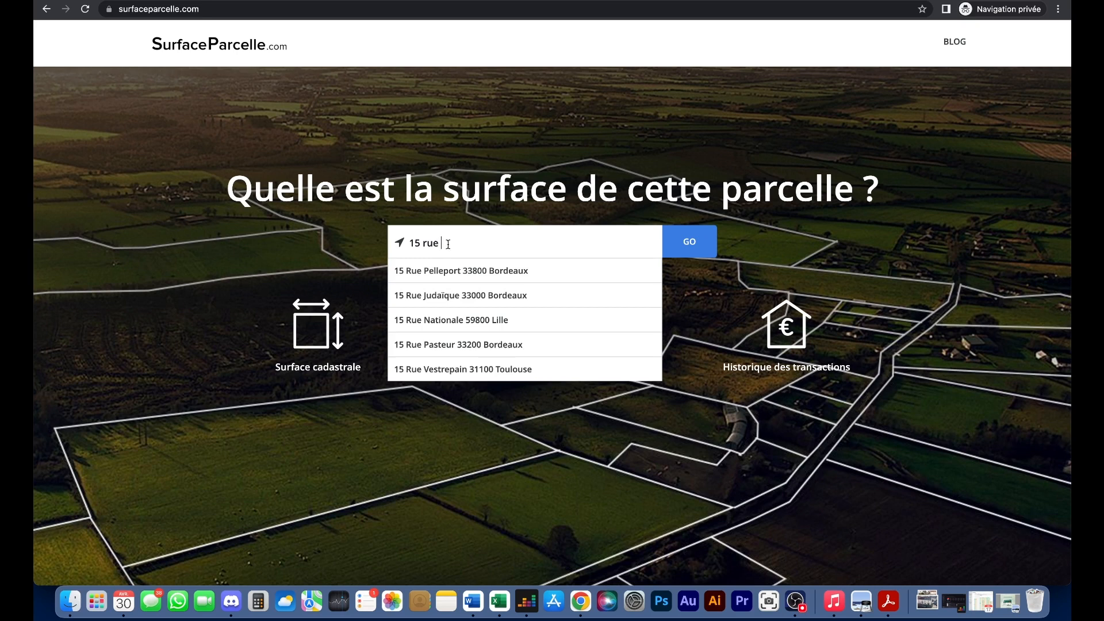
left_click(471, 270)
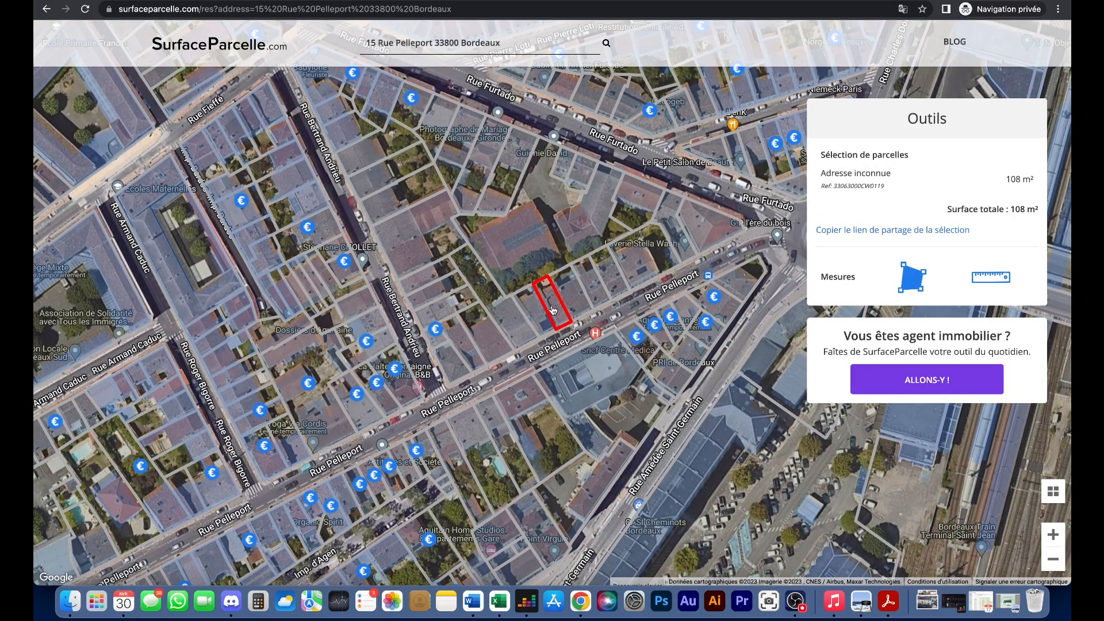
scroll(552, 311, "up", 4)
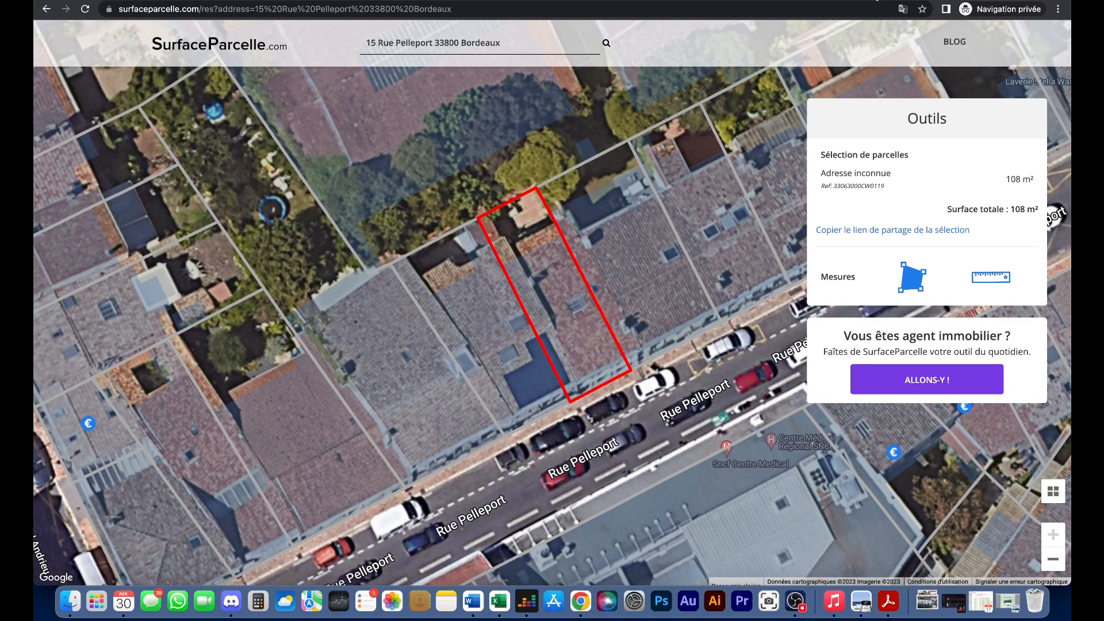
- Enter 108 as the plot surface in cell A8 of the Excel simulator
left_click(505, 601)
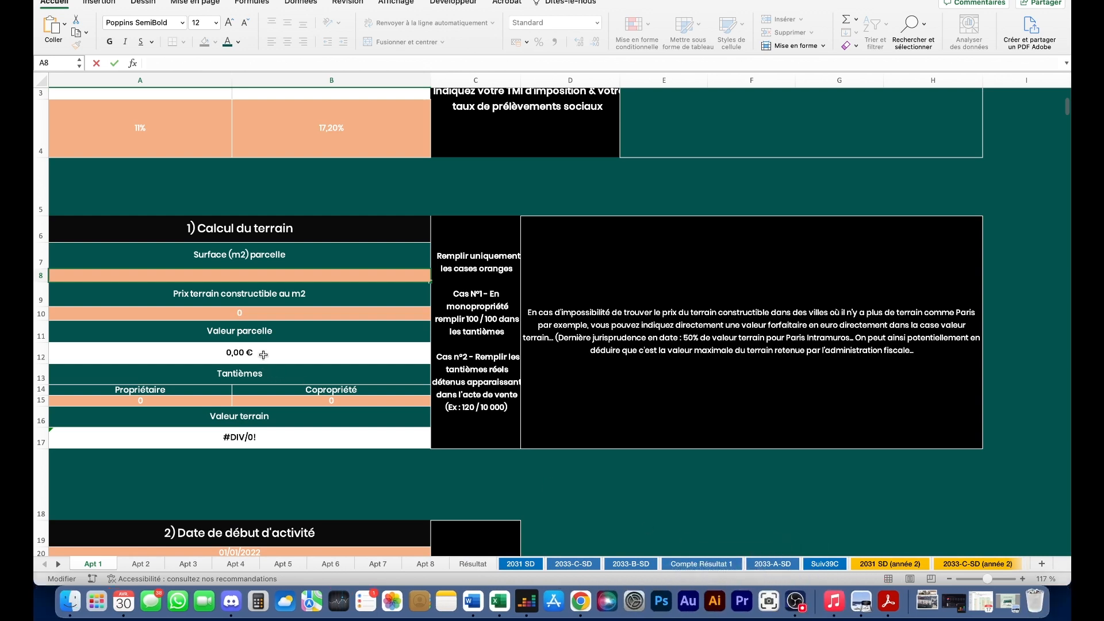
left_click(274, 275)
type("108")
key("Return")
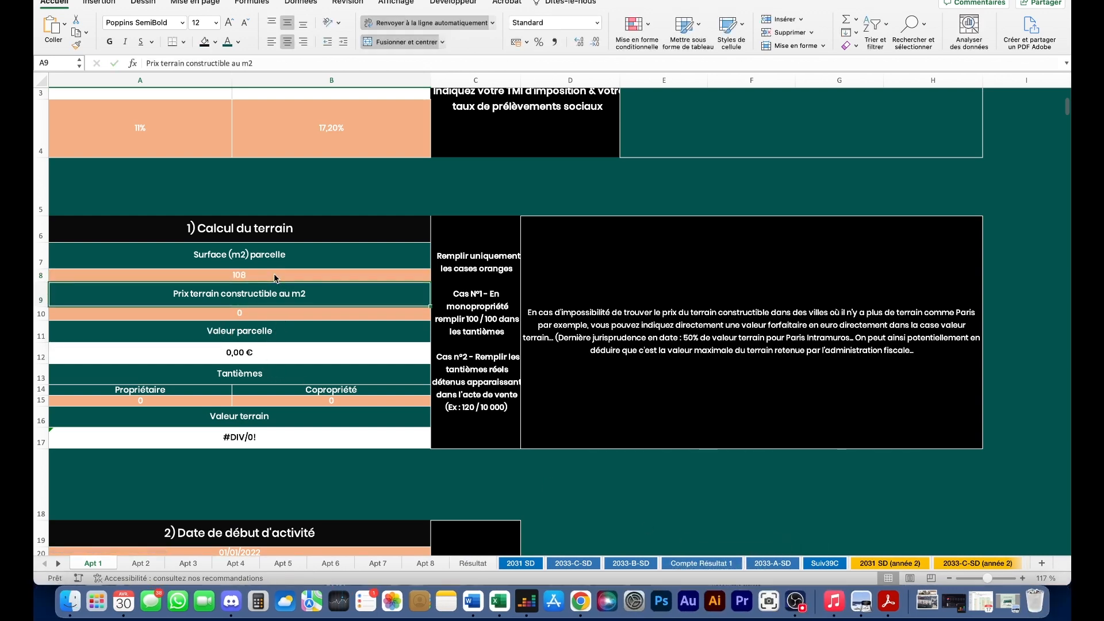
left_click(580, 593)
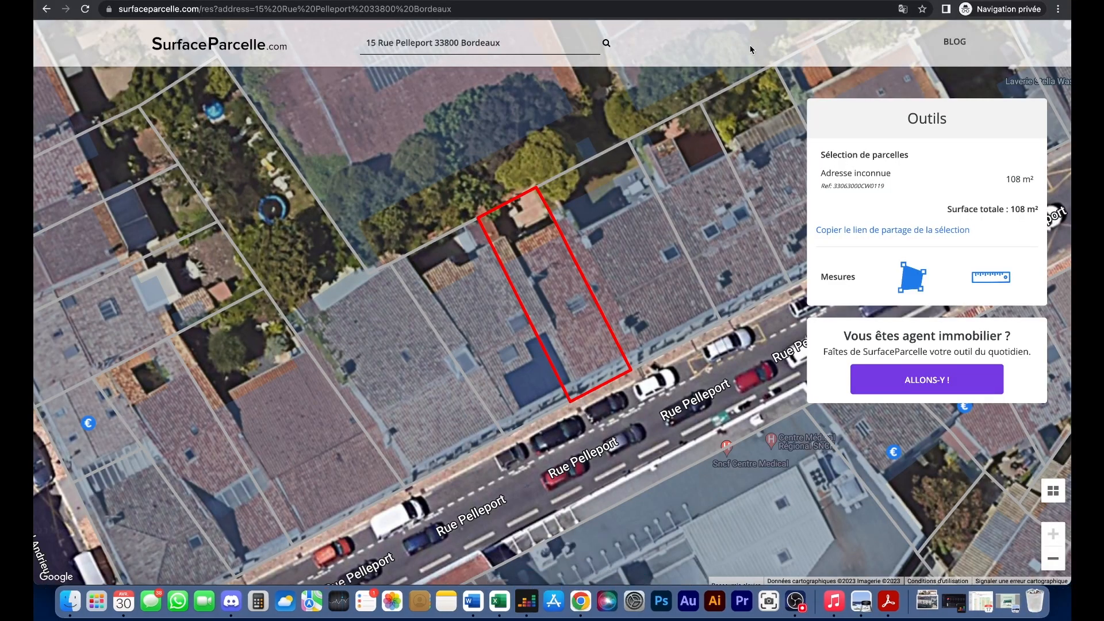
- Search Google for 'Prix terrain constructible bordeaux' in a new private tab
key("super+t")
type("Pri")
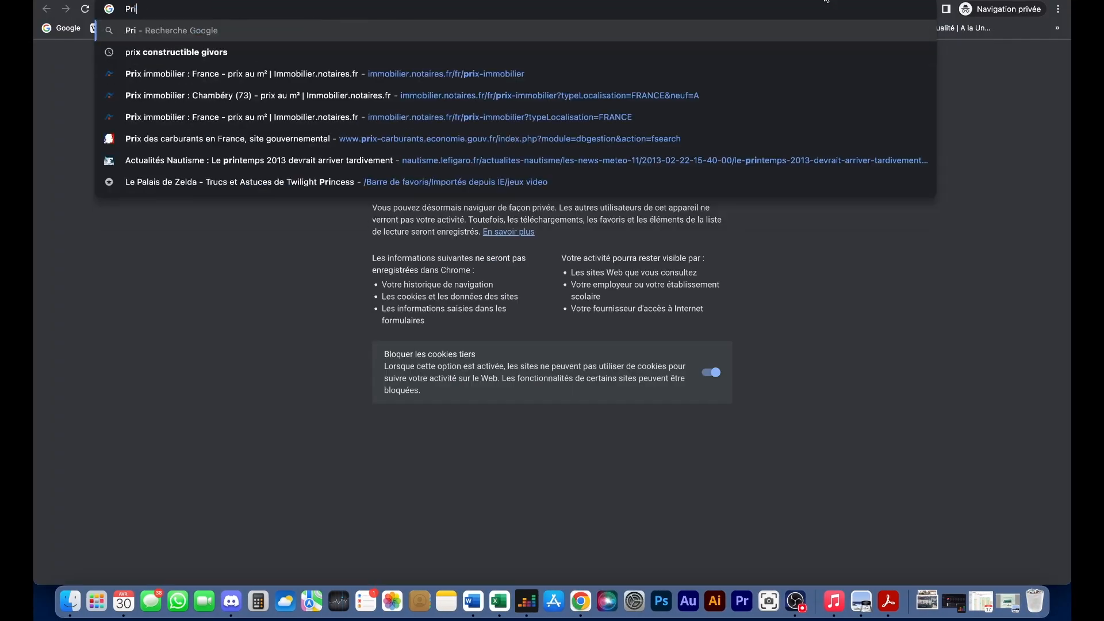
type("x terrain cons")
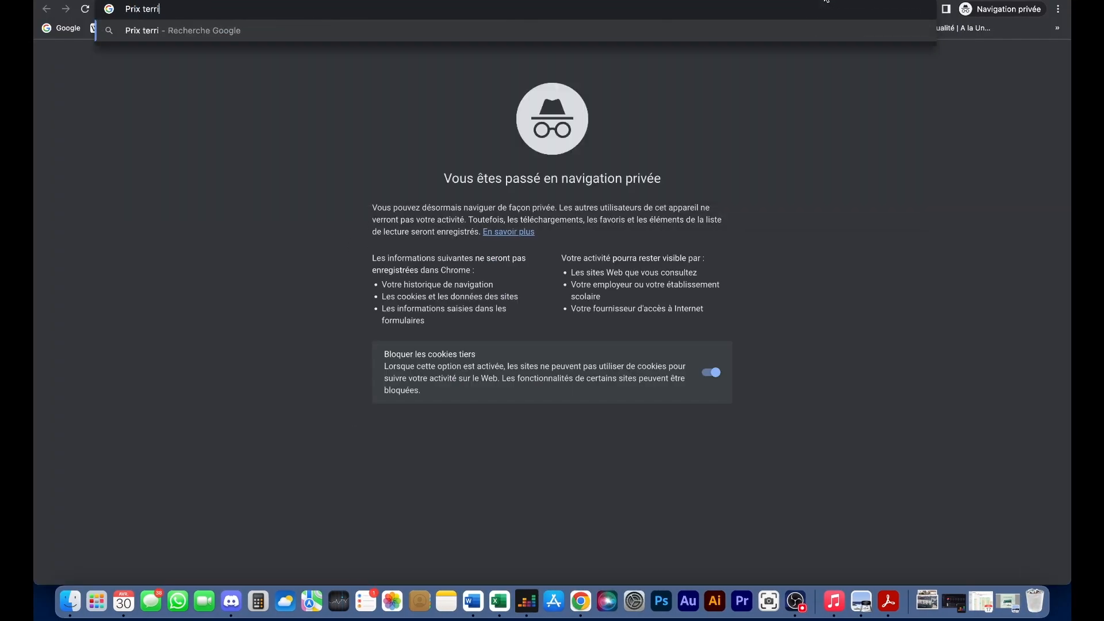
type("tructible'")
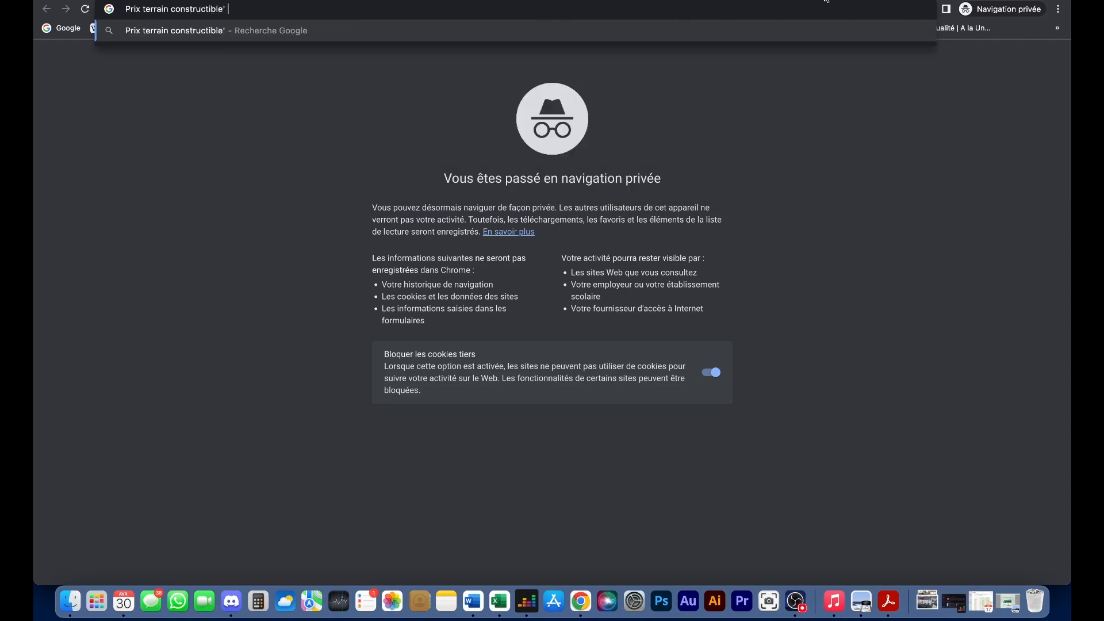
key("BackSpace")
type("bordeaux")
key("Return")
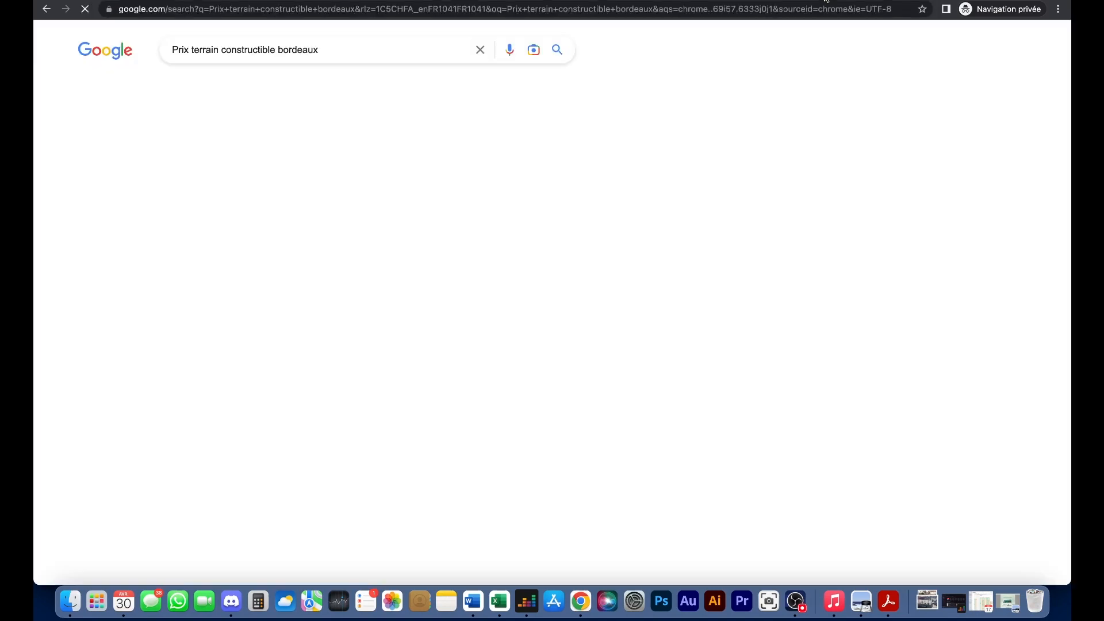
- Read Solvimo's 914 € per m² average Bordeaux land price, then return to the results
scroll(377, 155, "down", 1)
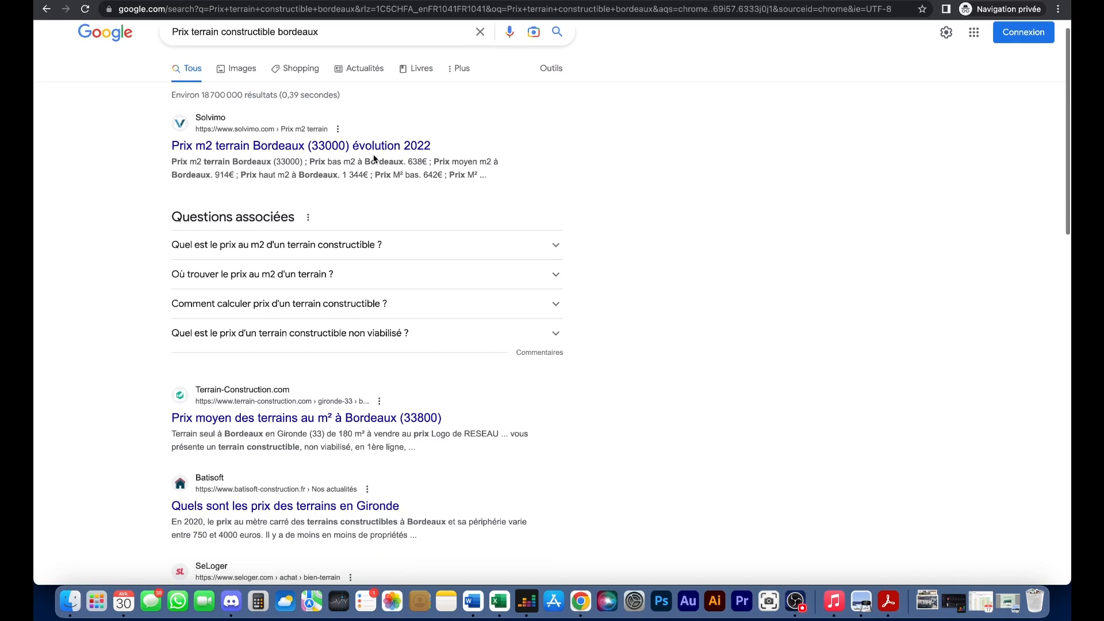
left_click(378, 153)
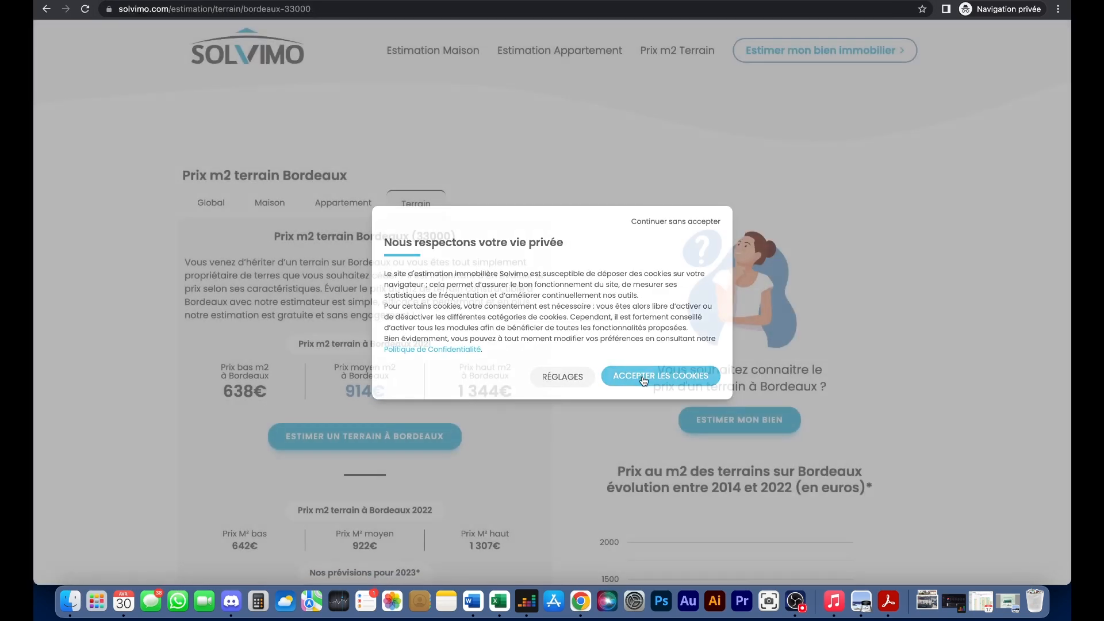
left_click(644, 380)
scroll(230, 316, "down", 3)
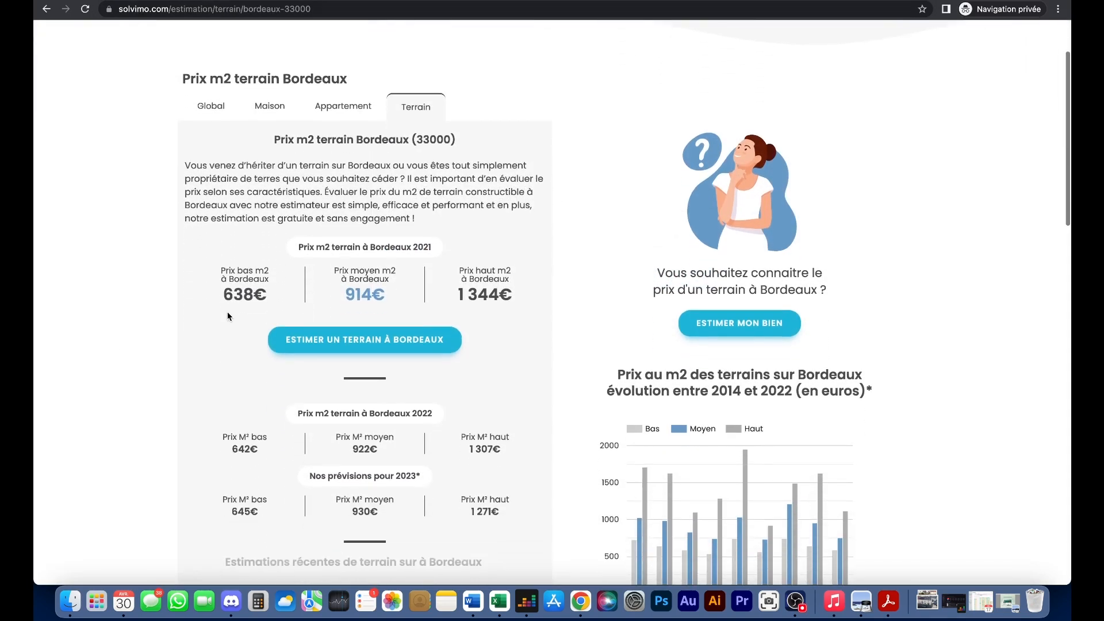
scroll(335, 280, "down", 5)
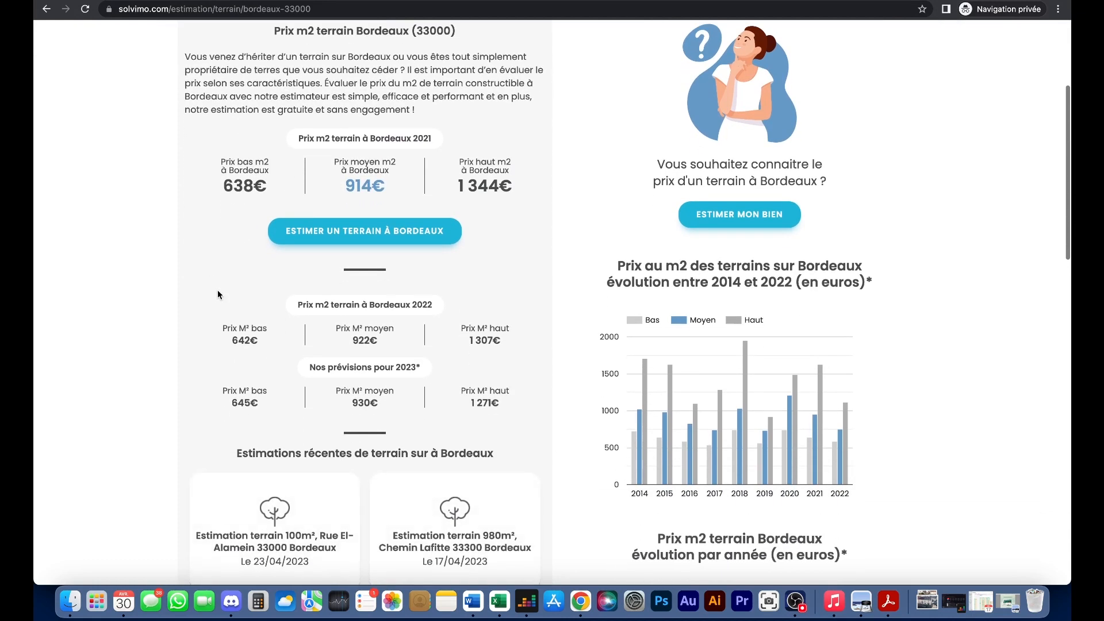
scroll(263, 286, "up", 2)
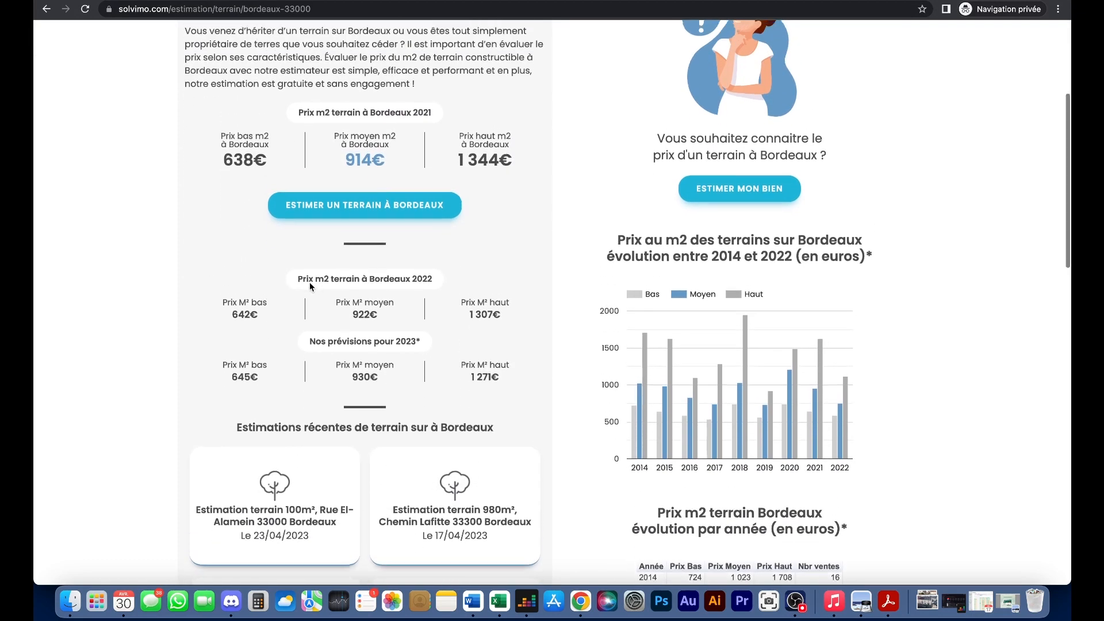
scroll(224, 280, "up", 2)
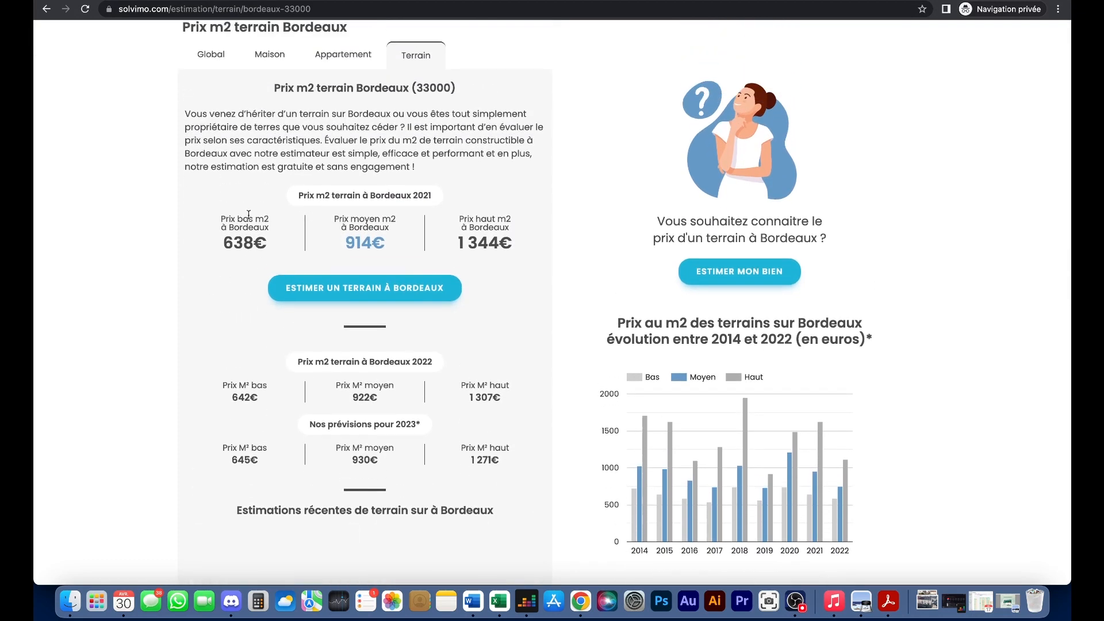
scroll(242, 215, "down", 2)
scroll(242, 215, "down", 5)
scroll(242, 216, "up", 7)
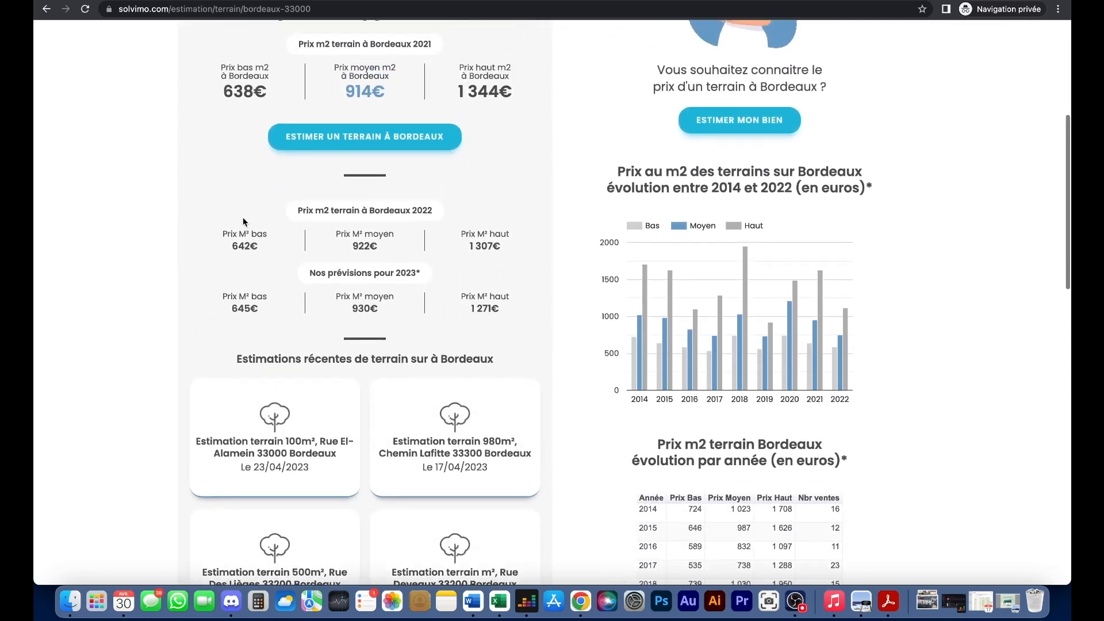
left_click(46, 8)
scroll(384, 271, "down", 5)
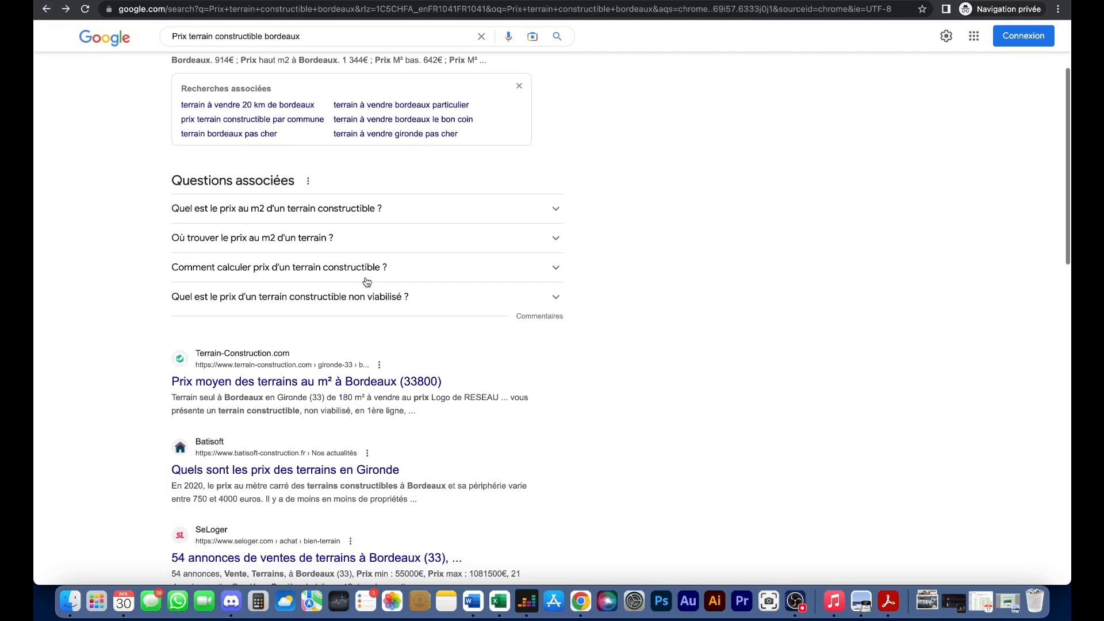
- Try the SeLoger Bordeaux land listings, then go back to the search results
scroll(366, 283, "down", 3)
left_click(366, 345)
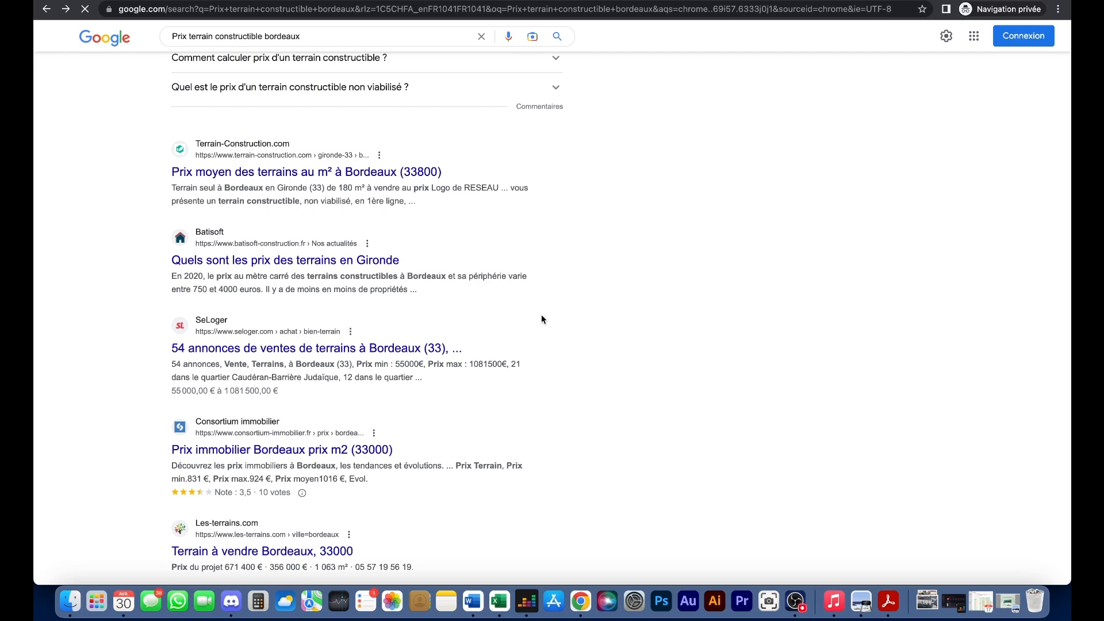
scroll(541, 319, "down", 4)
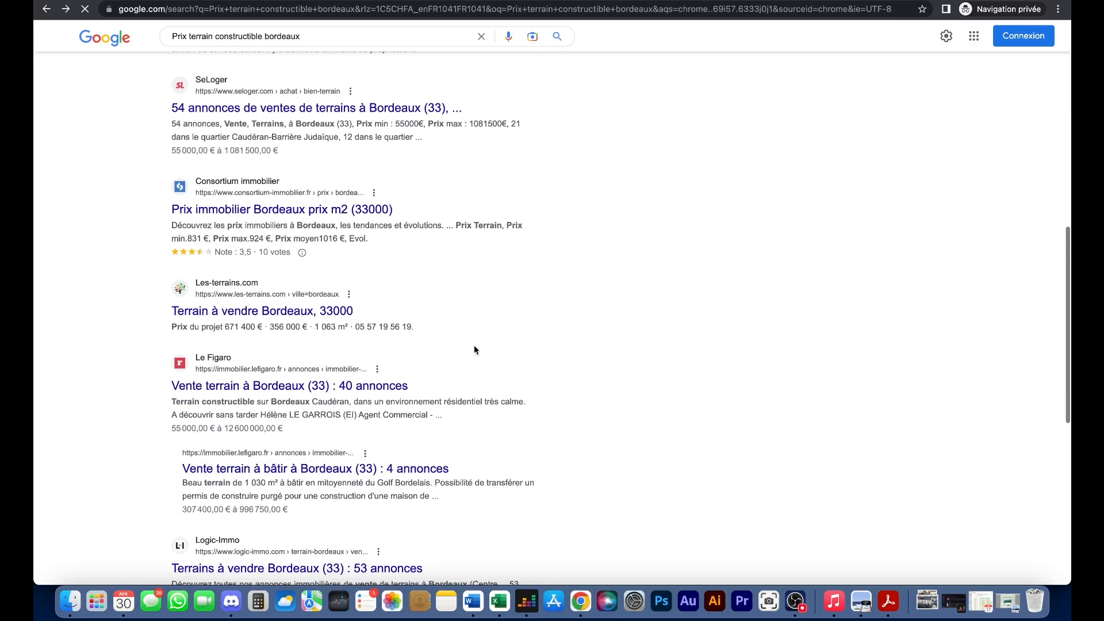
left_click(679, 473)
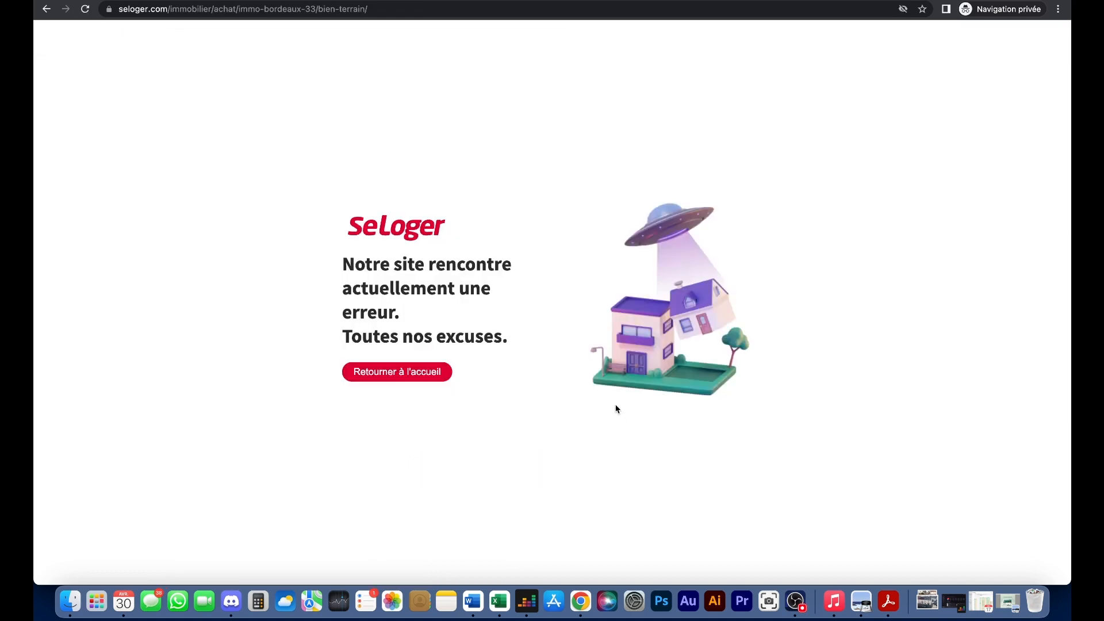
left_click(46, 9)
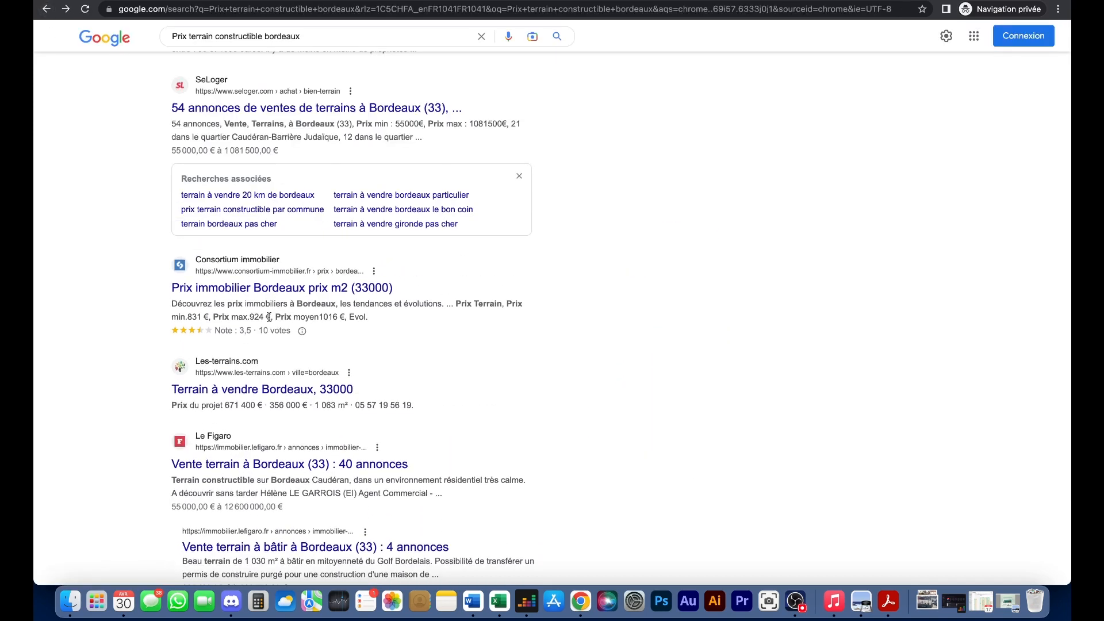
scroll(376, 345, "down", 2)
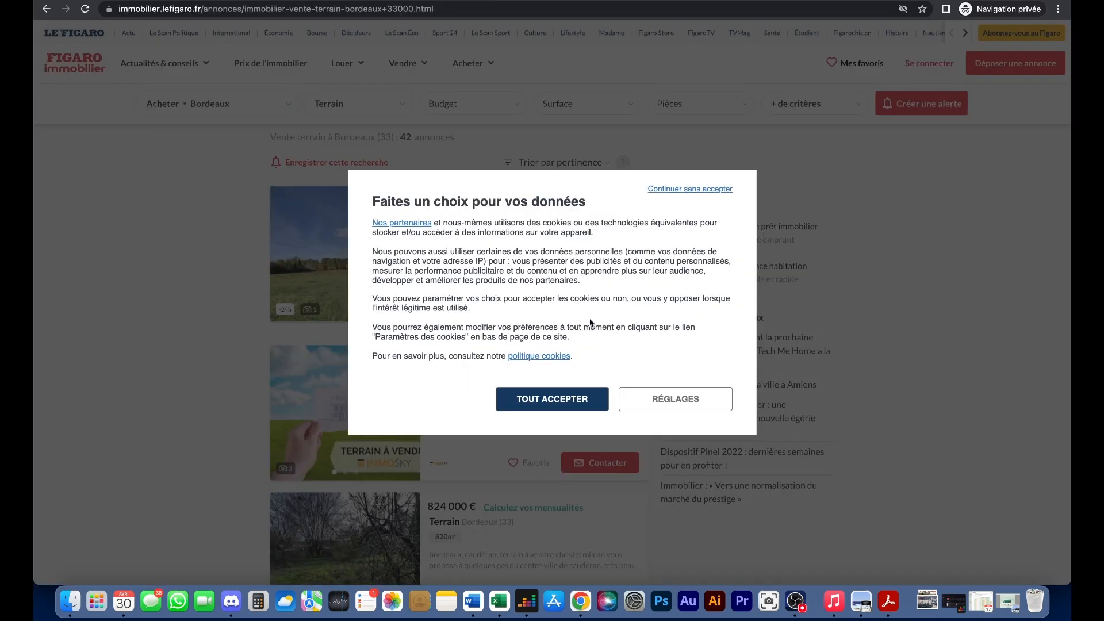
- Sort the Le Figaro Immobilier Bordeaux land listings by 'prix croissant', starting at 55 000 €
left_click(552, 398)
left_click(569, 162)
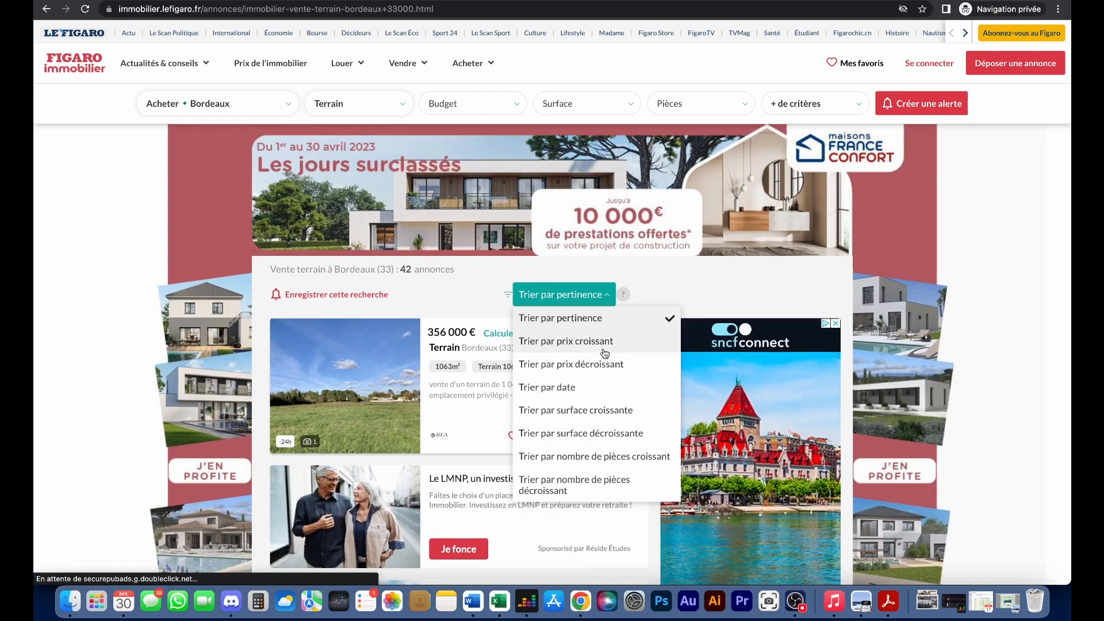
left_click(581, 341)
scroll(451, 317, "down", 2)
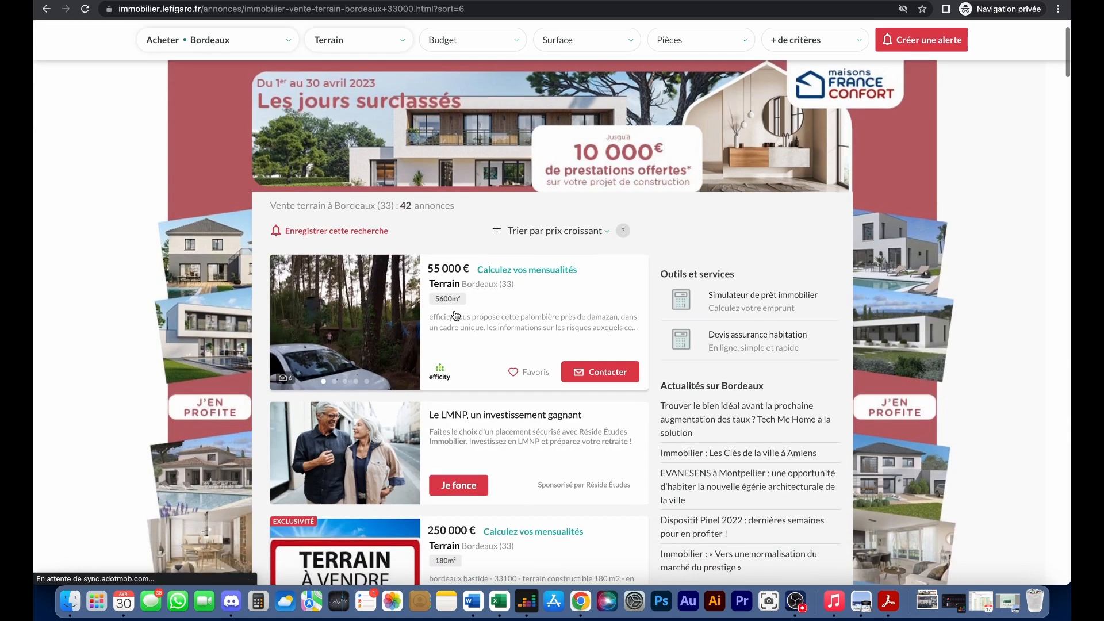
scroll(459, 315, "down", 9)
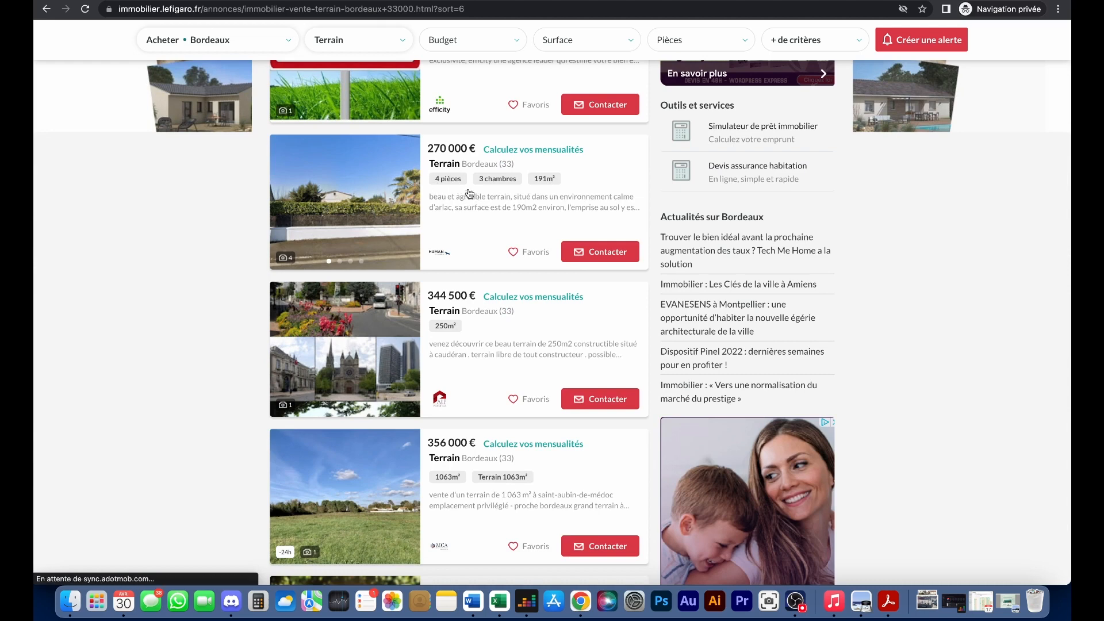
- Compute 270000 ÷ 191 in Calculator, giving about 1413,61 € per m²
left_click(258, 601)
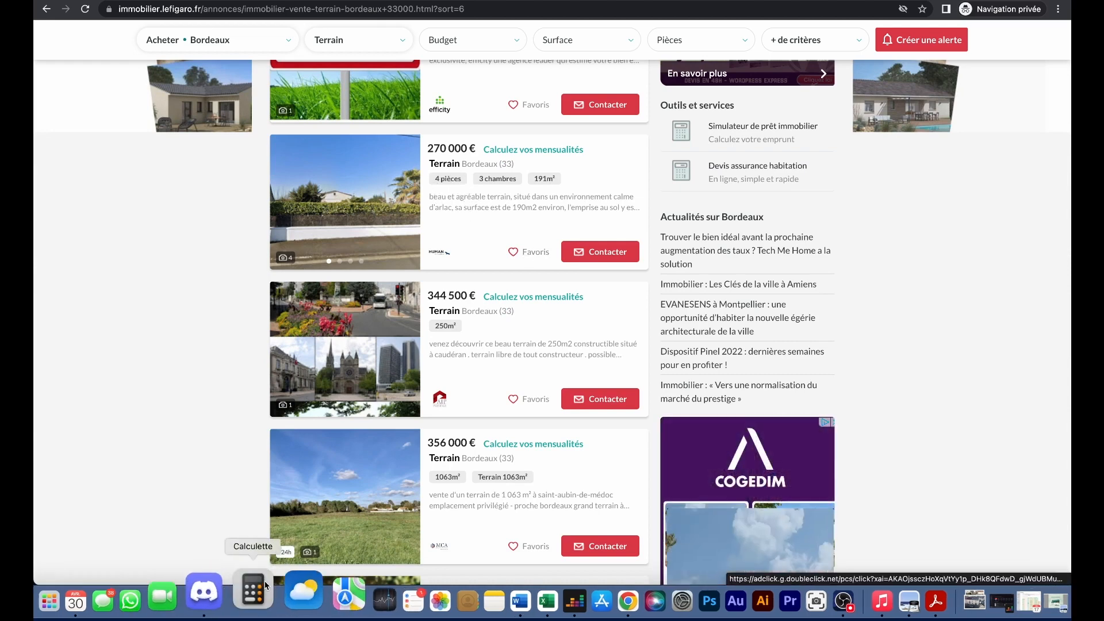
left_click_drag(600, 183, 789, 160)
left_click(770, 301)
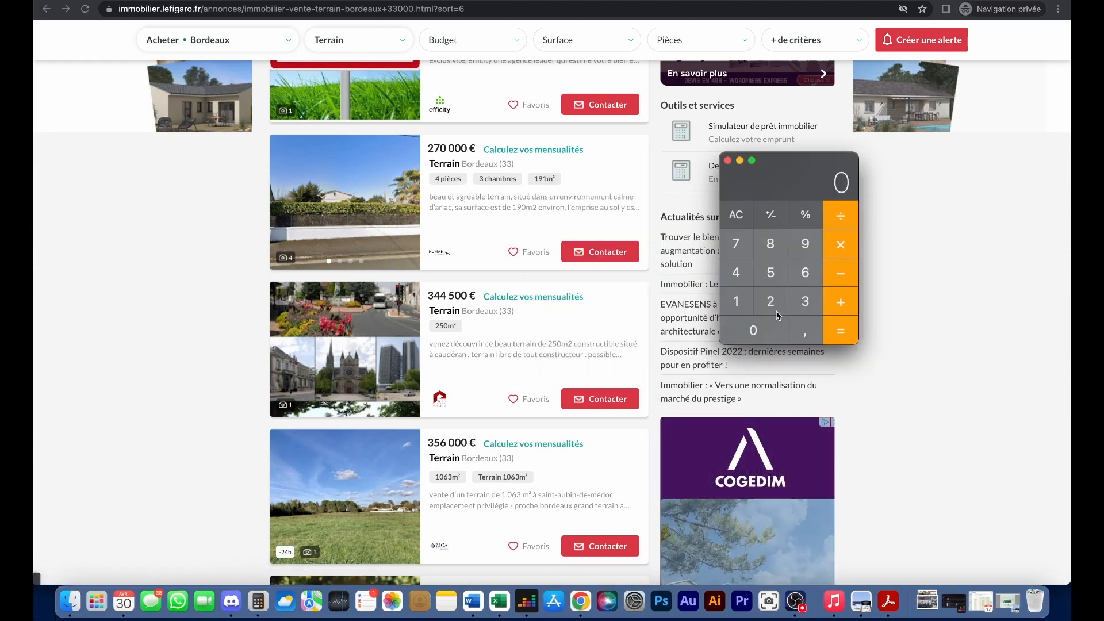
left_click(742, 247)
left_click(757, 328)
left_click(759, 328)
left_click(763, 327)
left_click(766, 326)
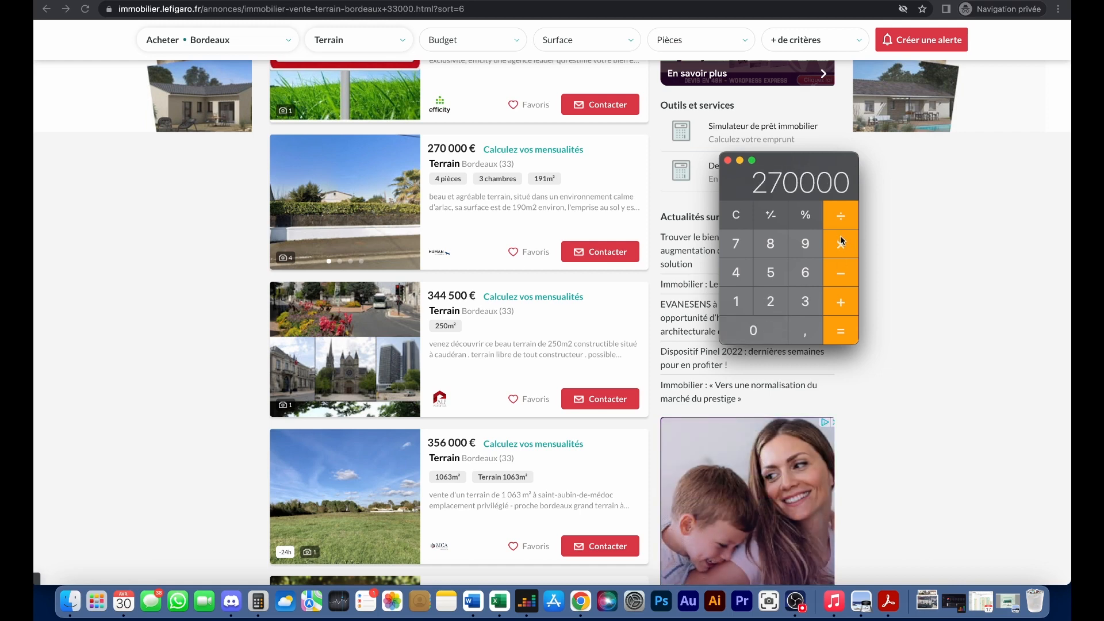
left_click(805, 244)
left_click(736, 301)
left_click(835, 332)
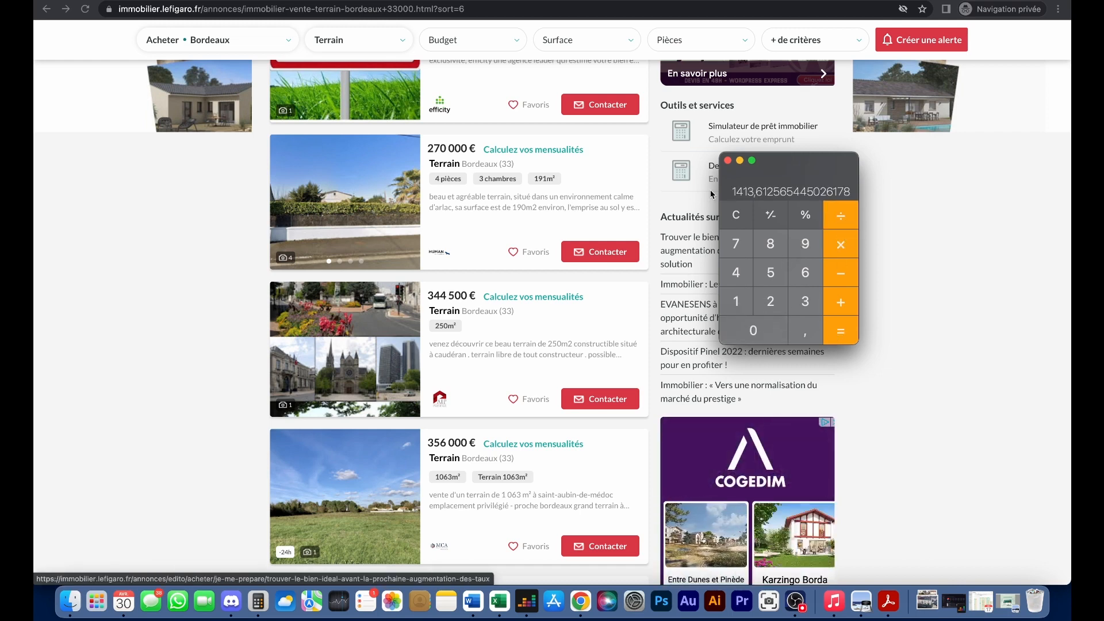
scroll(390, 232, "down", 3)
scroll(496, 234, "down", 5)
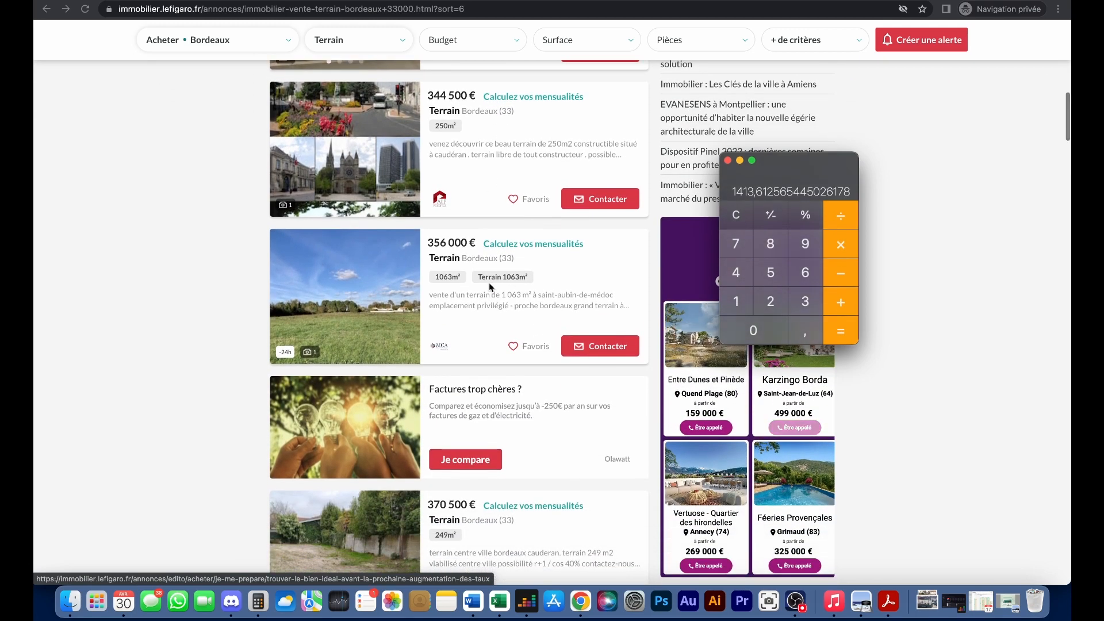
- Clear the calculator to 0 and scroll further down the listings
left_click(736, 215)
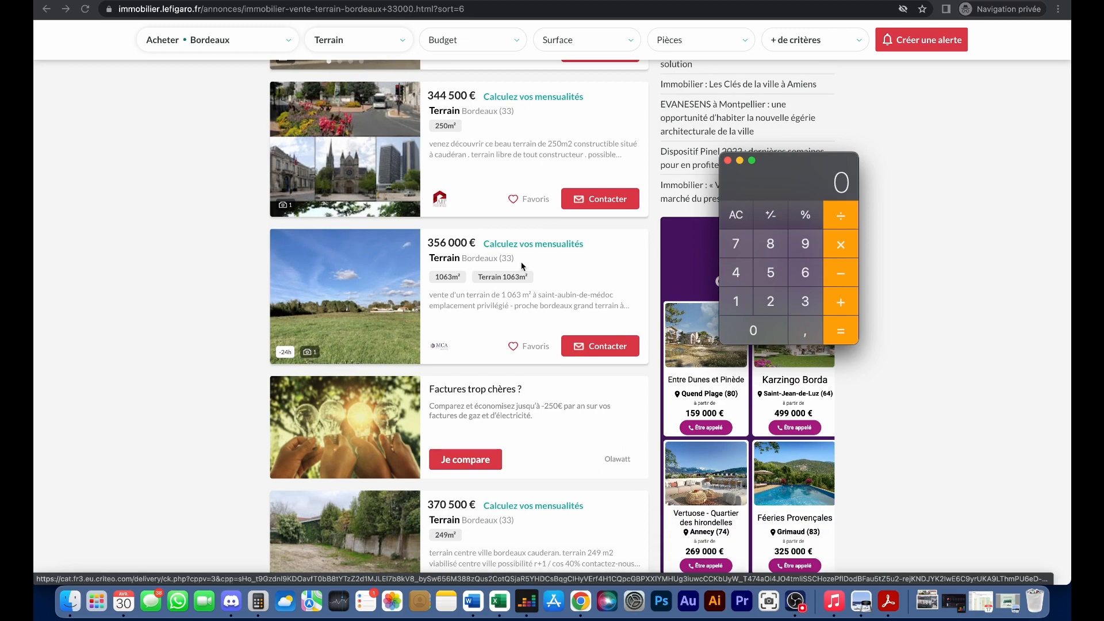
scroll(485, 267, "down", 1)
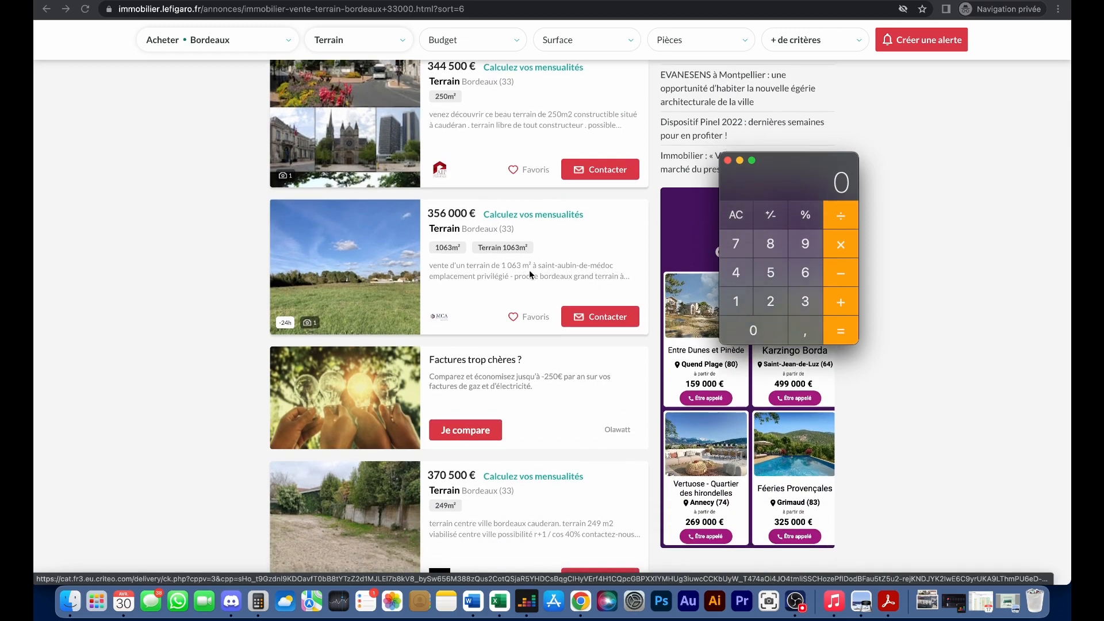
scroll(461, 254, "down", 13)
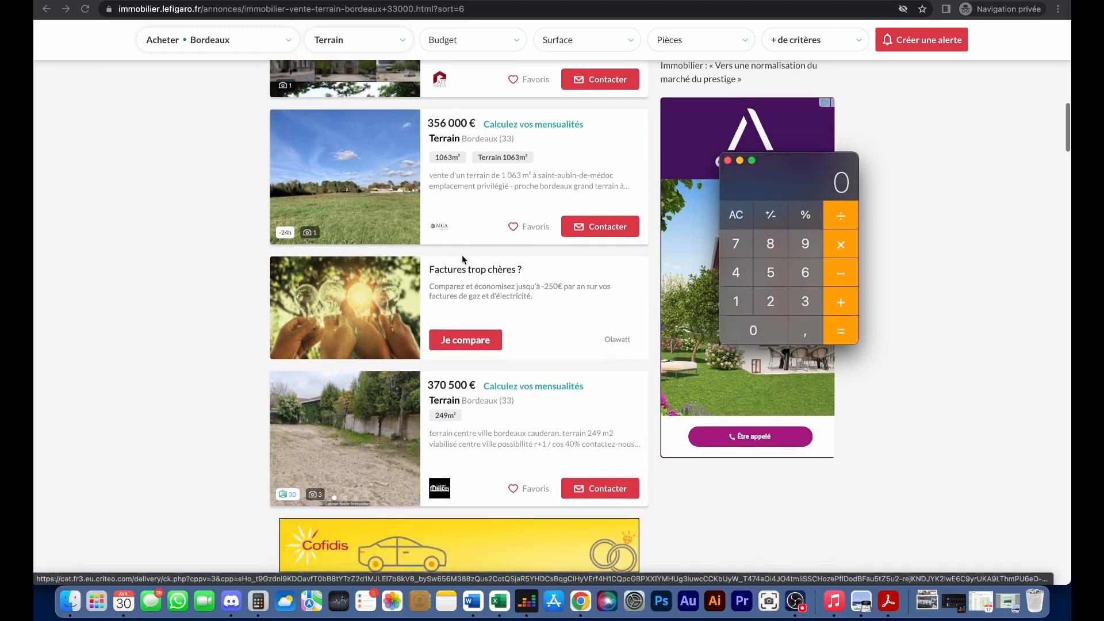
scroll(467, 257, "down", 13)
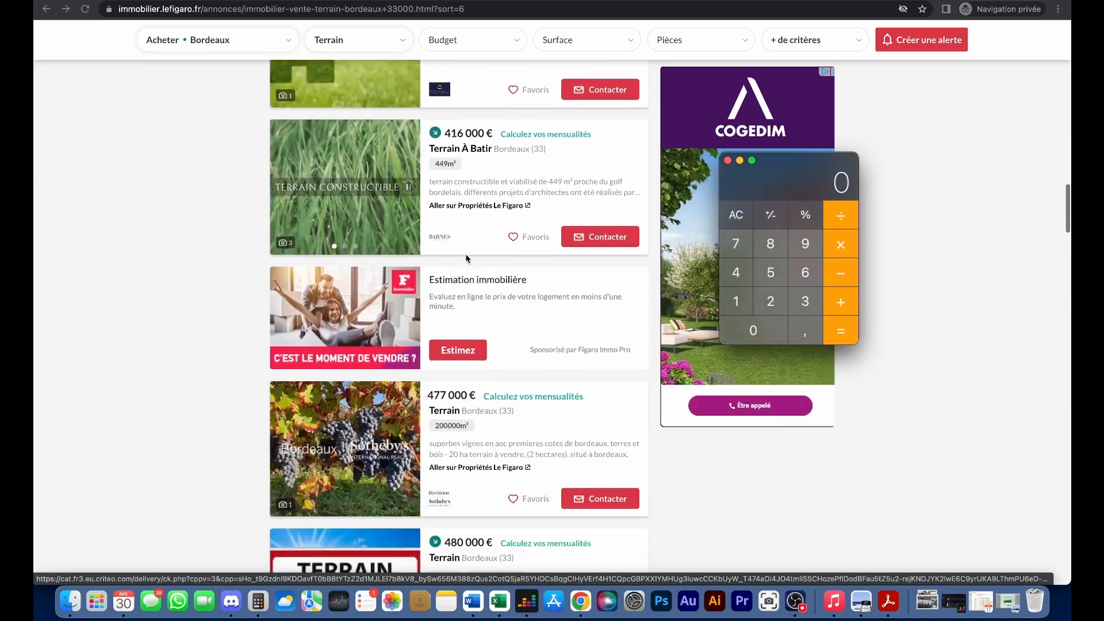
scroll(493, 285, "down", 9)
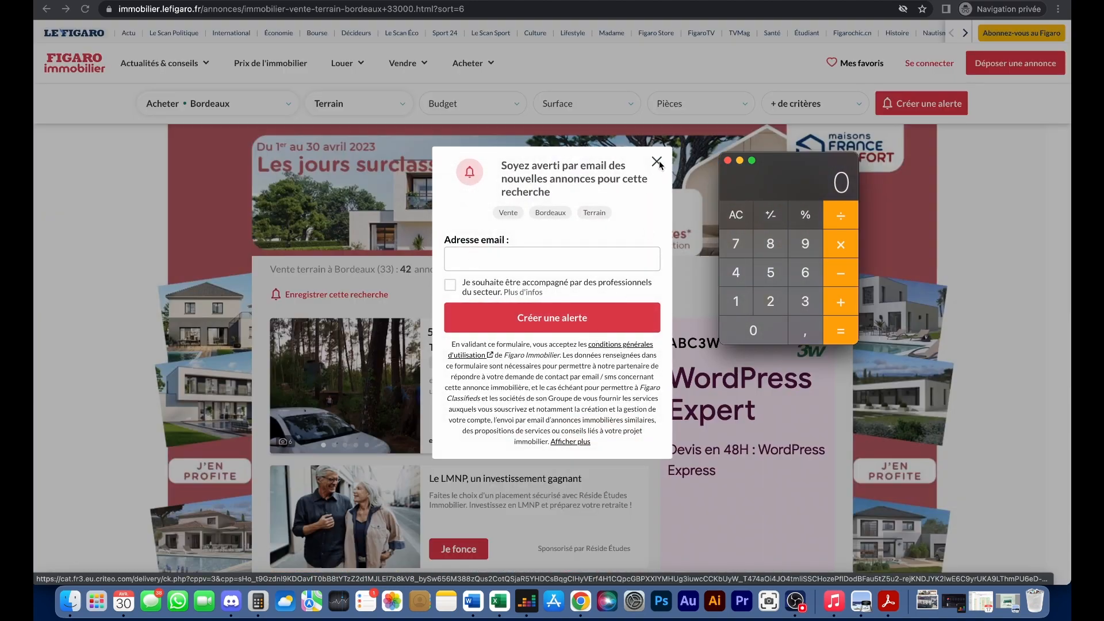
- Close the email-alert popup and open listings page 2, with plots from about 2 173 000 €
left_click(657, 161)
left_click(657, 161)
scroll(506, 237, "down", 1)
scroll(506, 237, "down", 16)
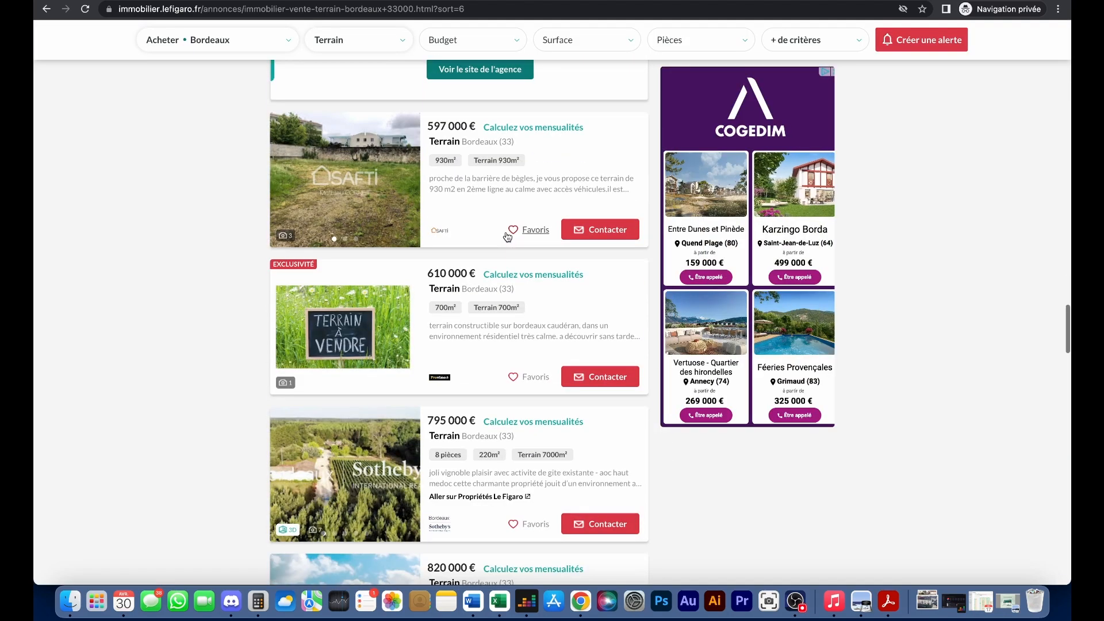
scroll(507, 237, "down", 9)
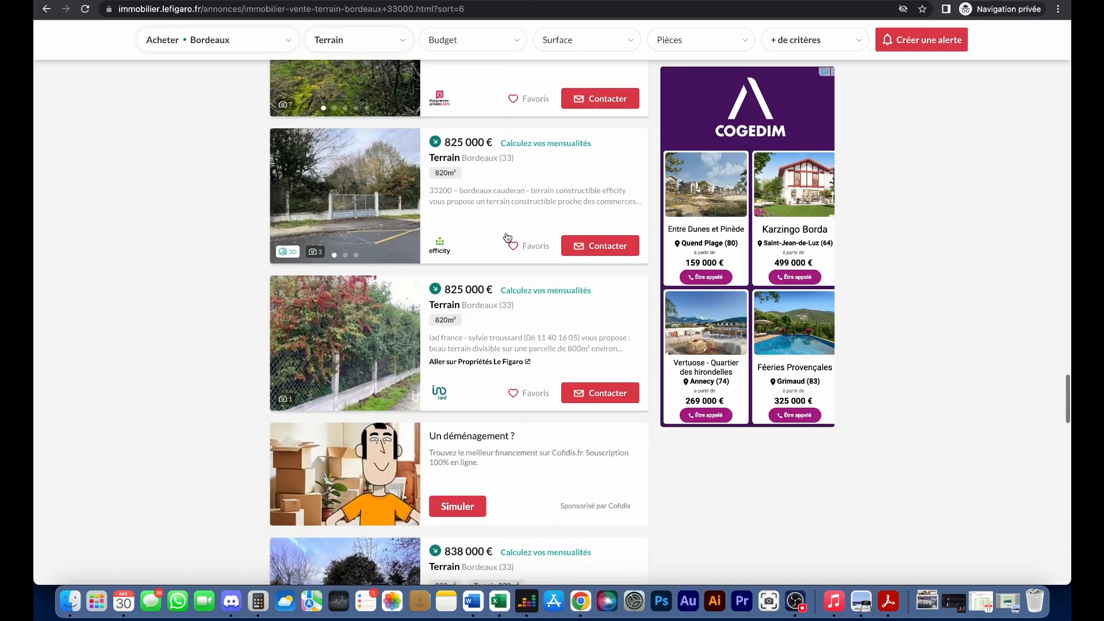
scroll(507, 237, "down", 8)
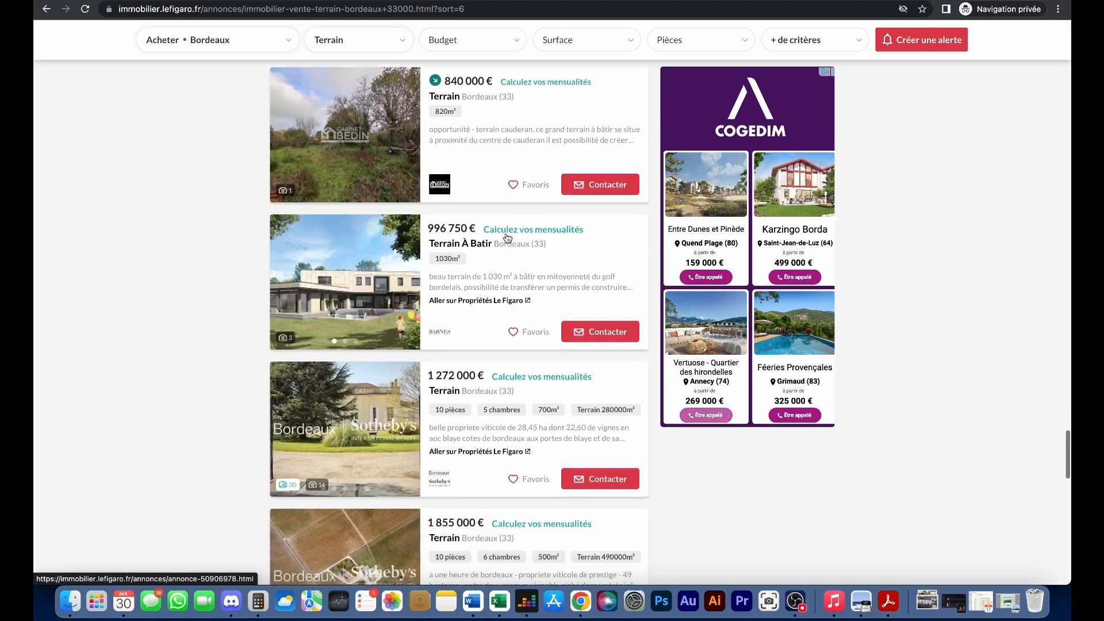
scroll(506, 240, "down", 8)
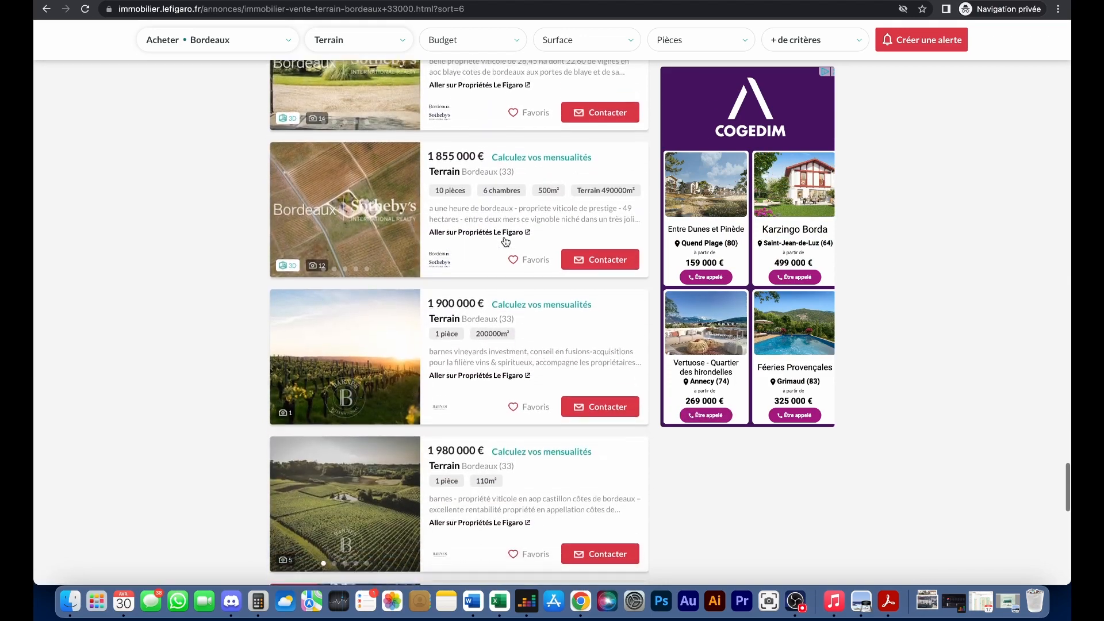
left_click(472, 547)
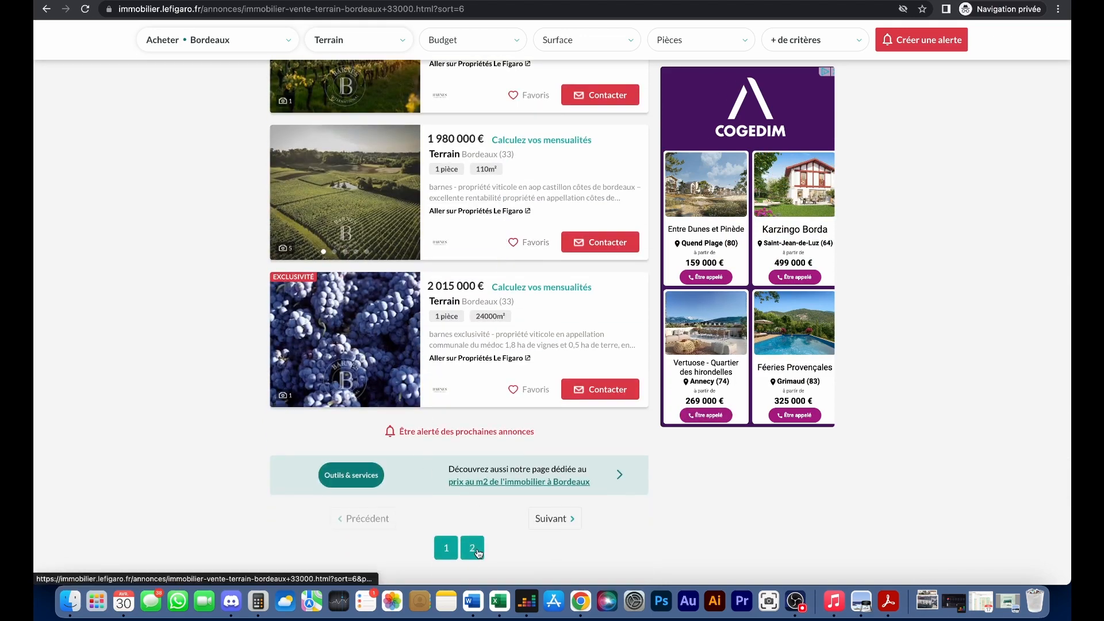
scroll(485, 330, "down", 5)
scroll(517, 316, "down", 1)
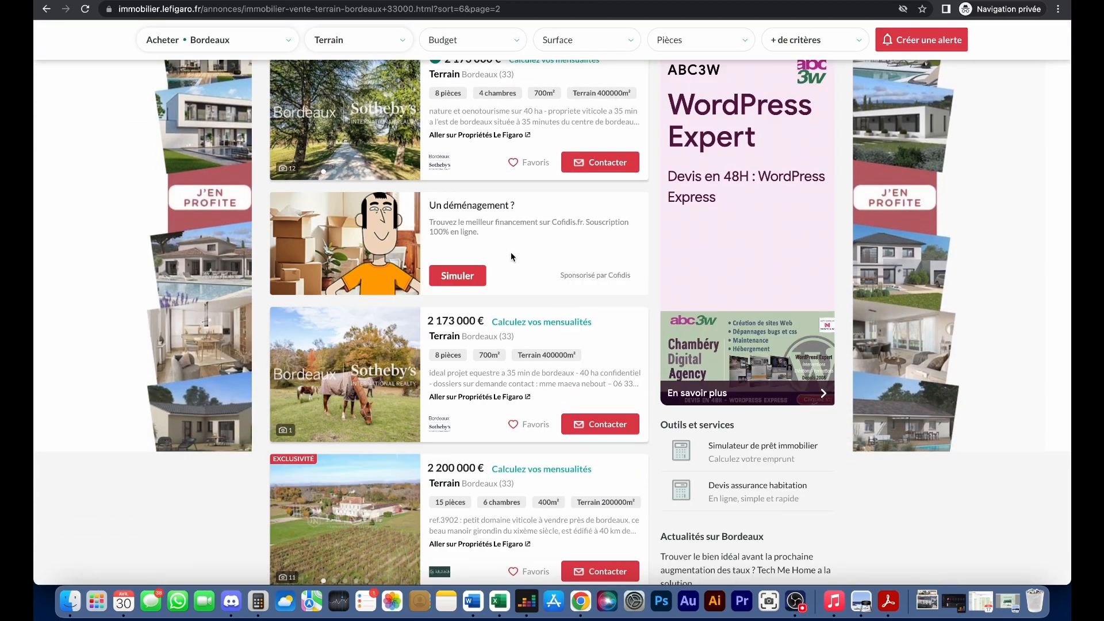
scroll(512, 253, "up", 3)
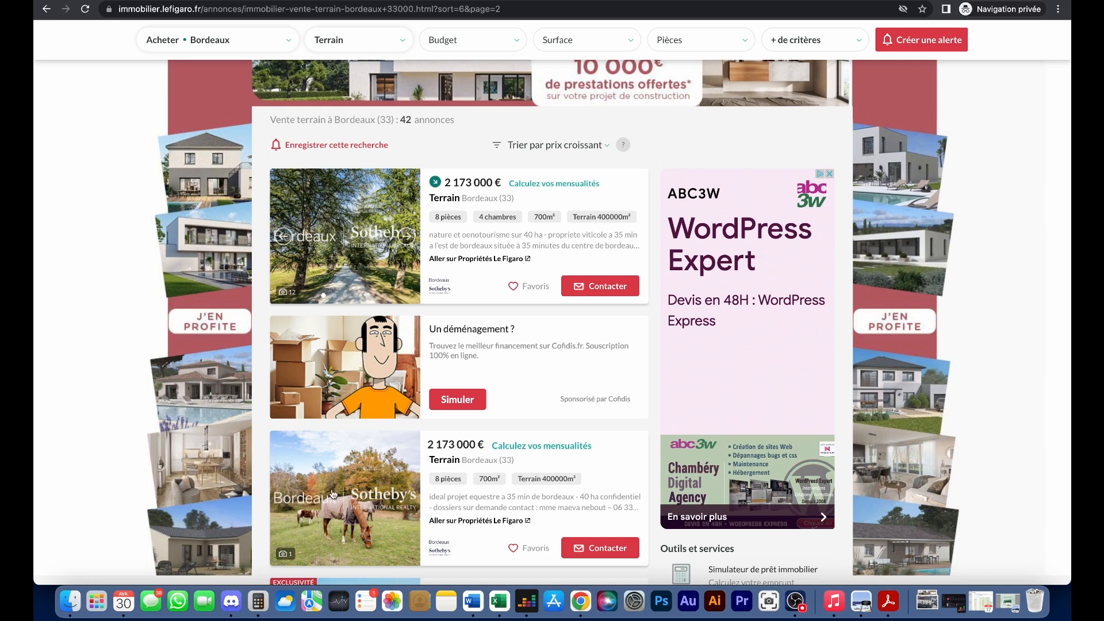
- Compute 50 × 1700 in Calculator, giving 85000
left_click(258, 601)
left_click(778, 285)
left_click(765, 329)
key("asterisk")
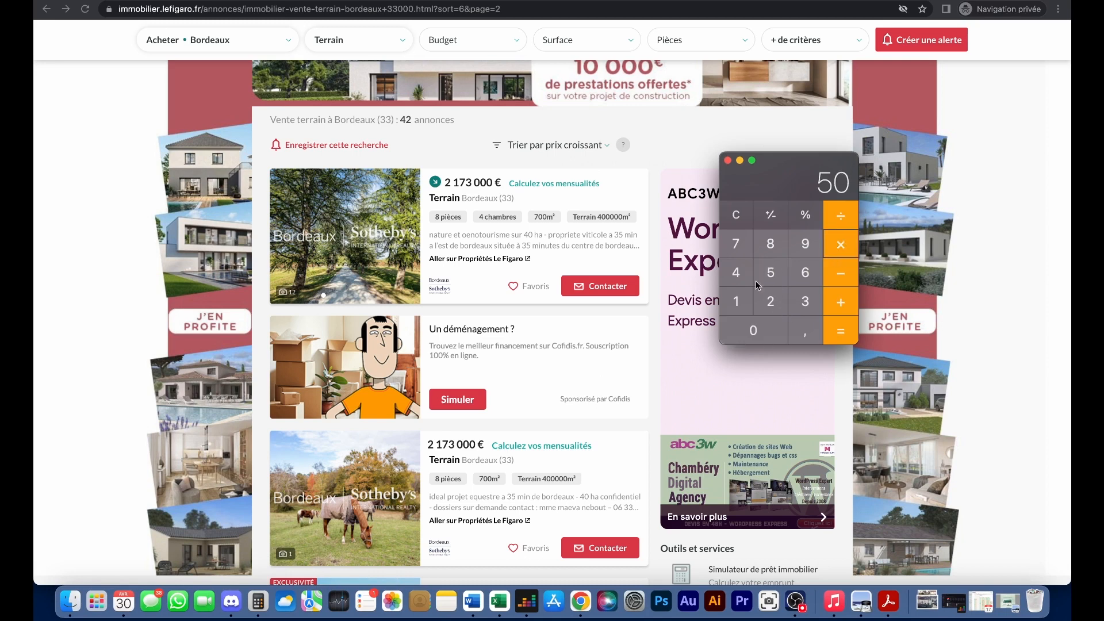
left_click(750, 304)
left_click(747, 248)
double_click(767, 323)
left_click(840, 328)
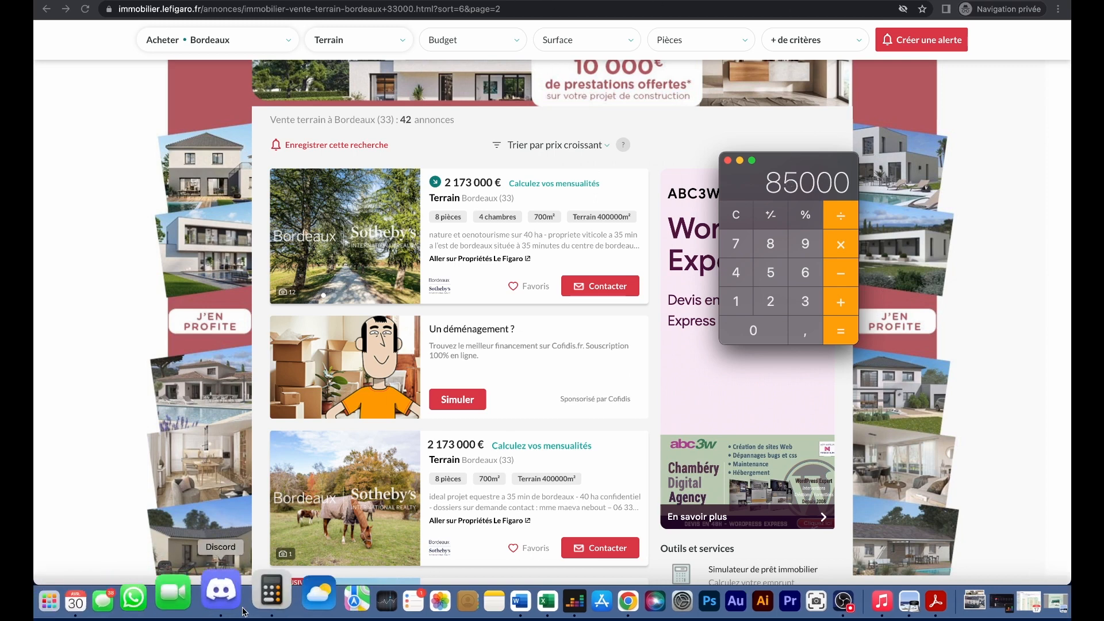
left_click(547, 601)
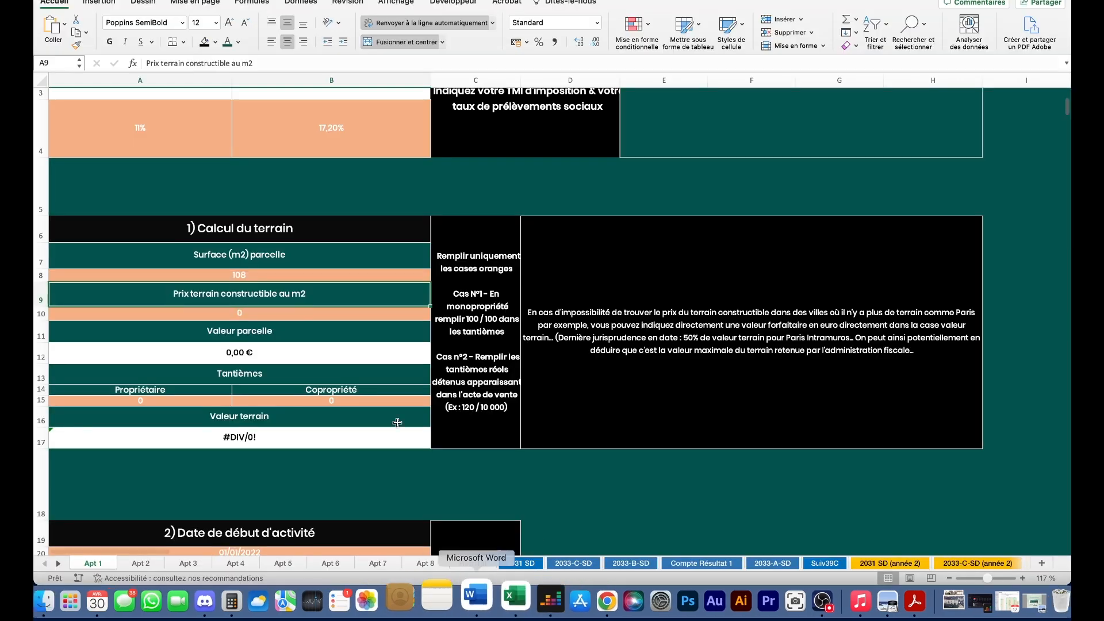
scroll(310, 306, "up", 5)
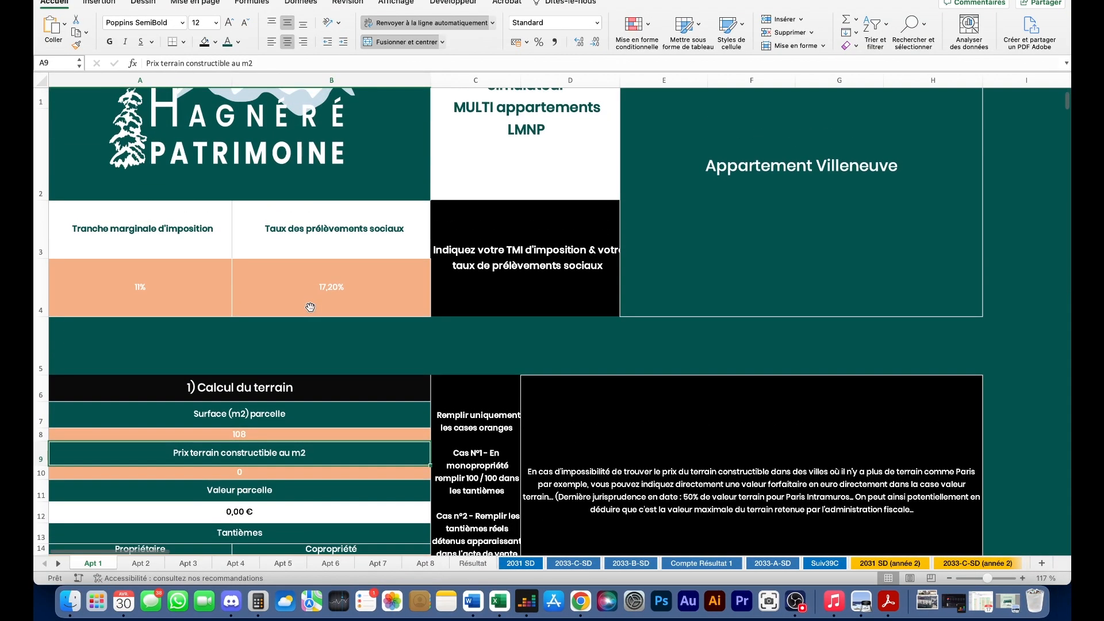
scroll(310, 306, "down", 5)
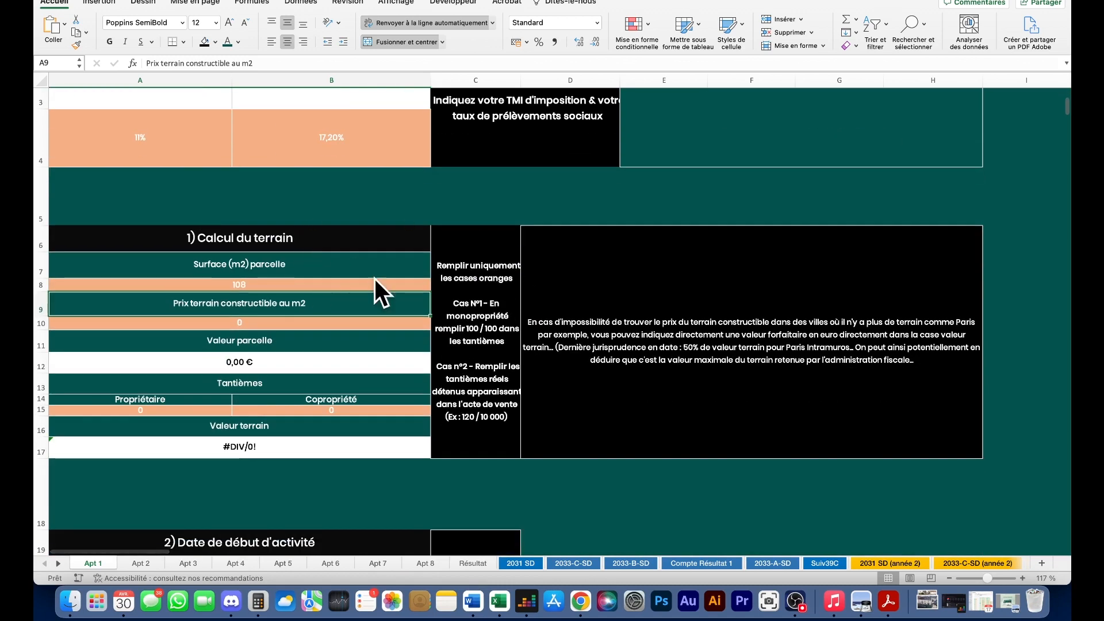
left_click(277, 323)
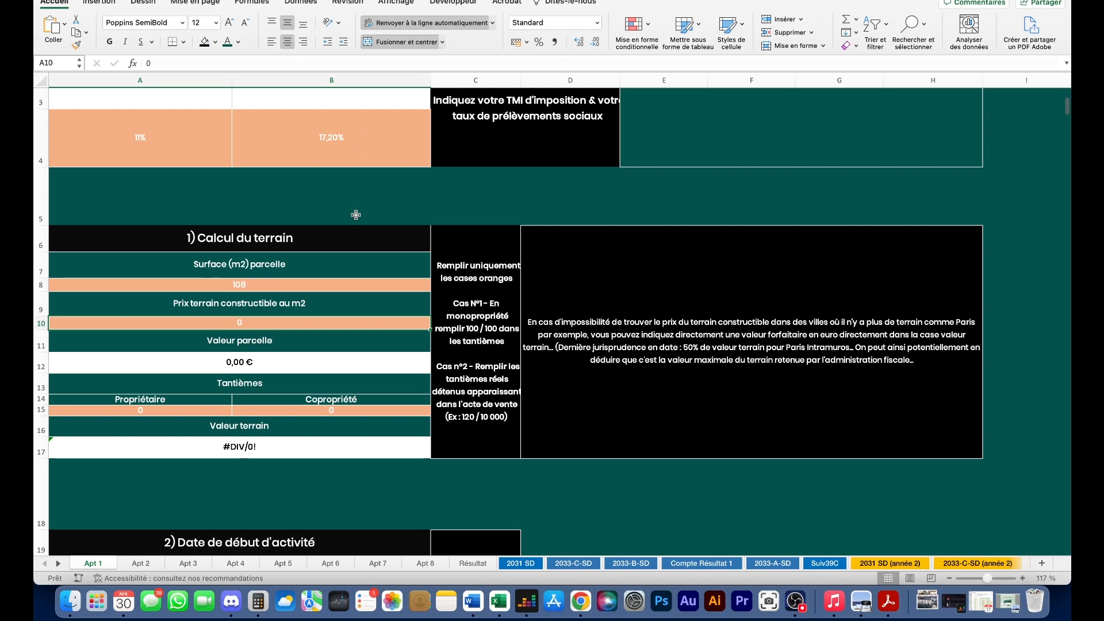
scroll(365, 207, "down", 2)
- Change the parcel surface in A8 from 108 to 0
left_click(267, 238)
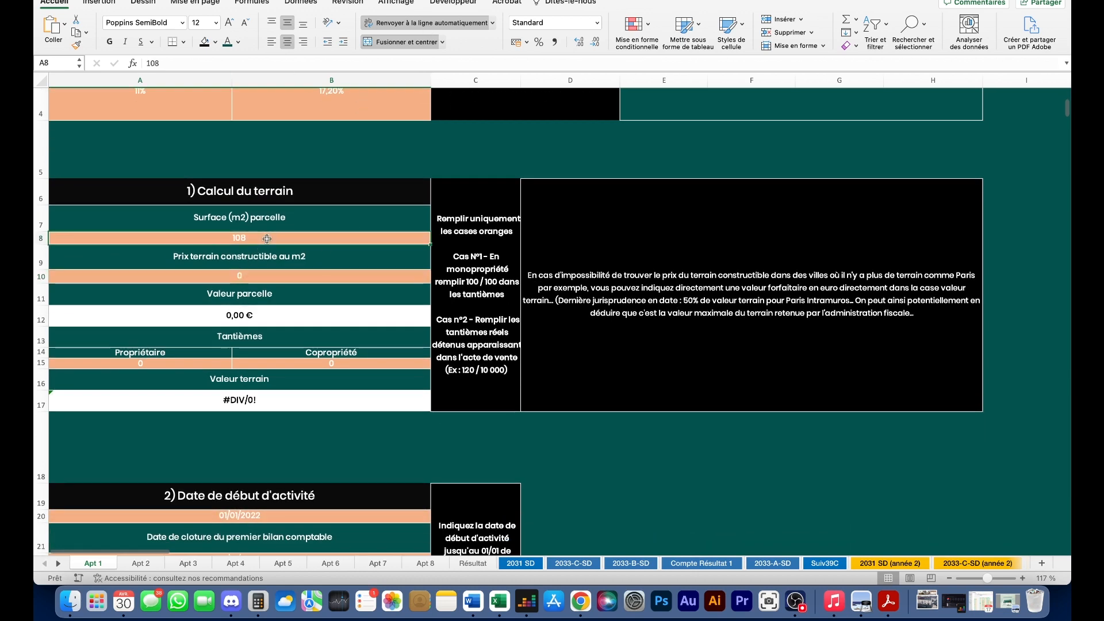
left_click(257, 282)
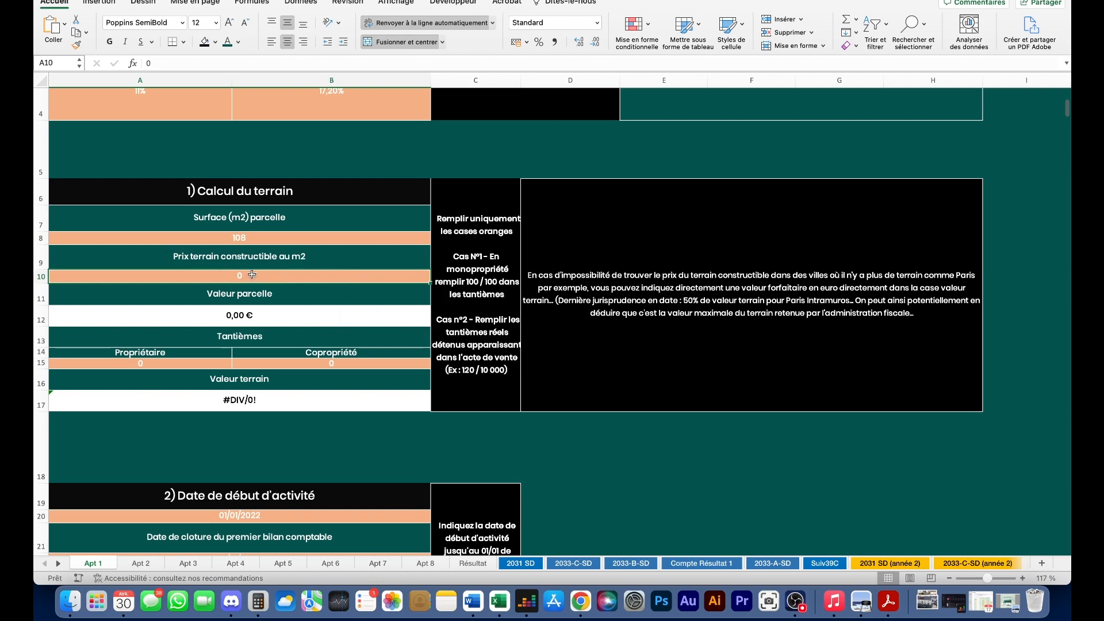
left_click(271, 240)
type("0")
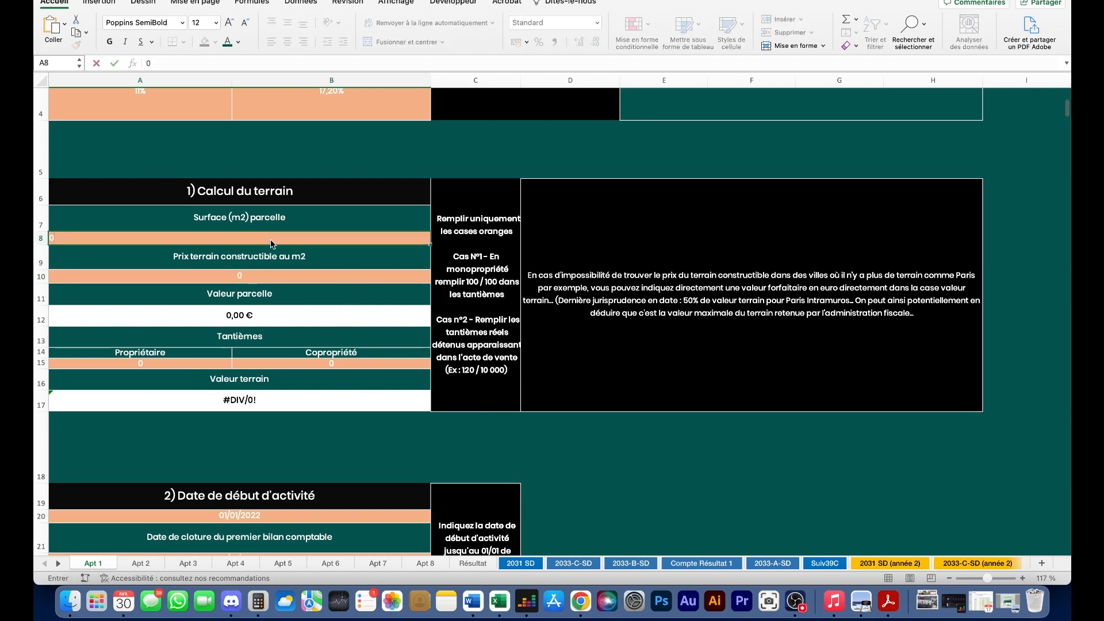
key("Return")
scroll(259, 310, "down", 3)
left_click(416, 294)
scroll(414, 310, "down", 8)
- Enter 220000 as the apartment price in A28, showing 220 000,00 €
left_click(150, 473)
type("220000")
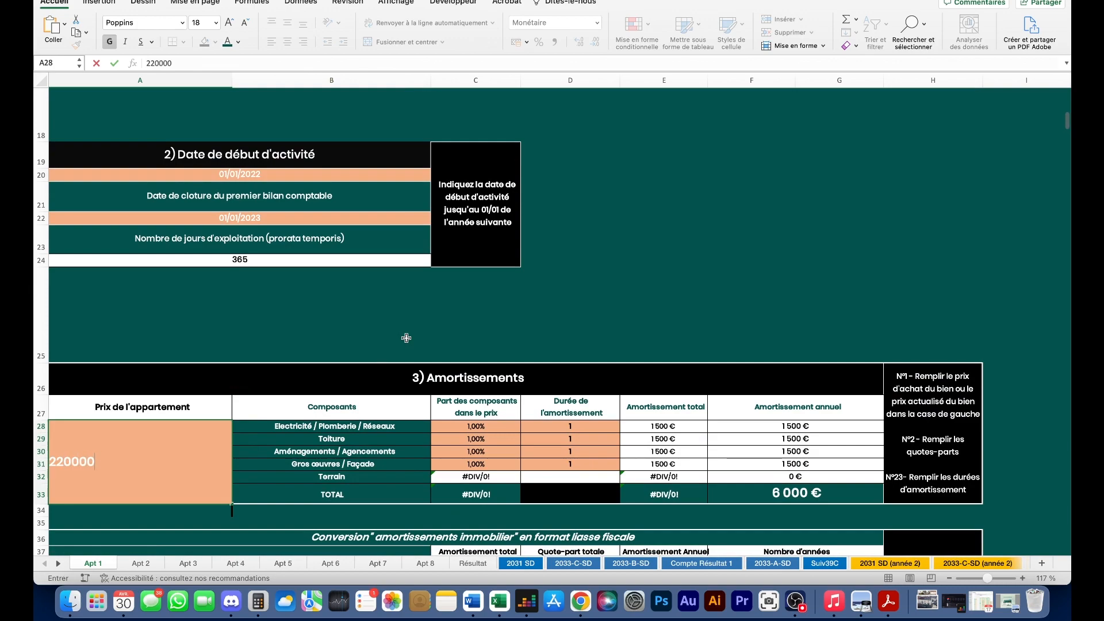
key("Return")
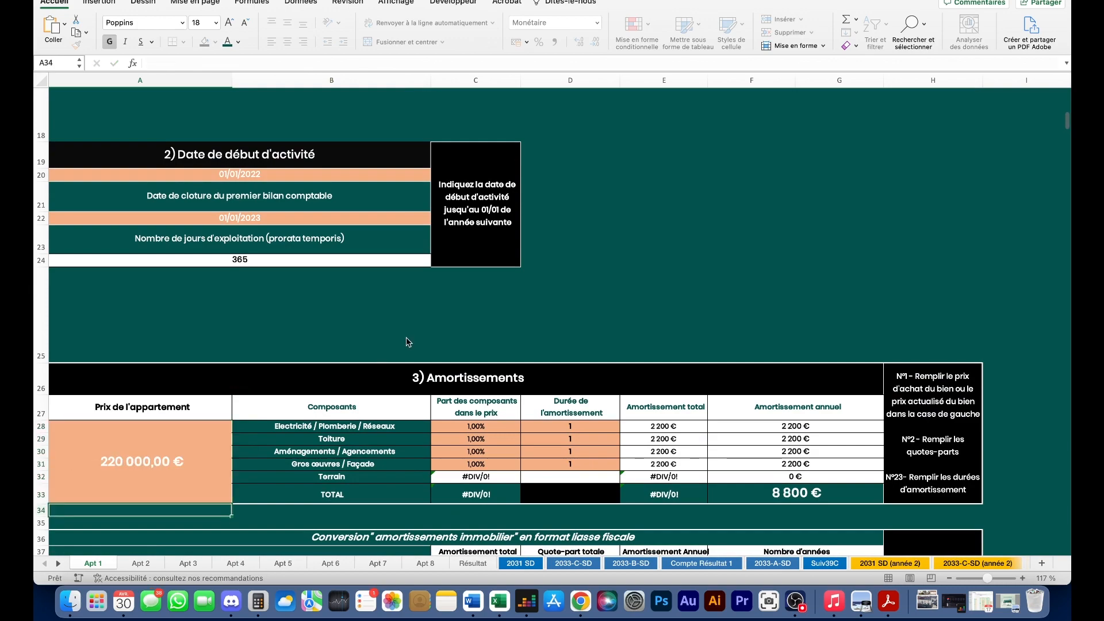
scroll(353, 316, "up", 3)
scroll(352, 319, "down", 3)
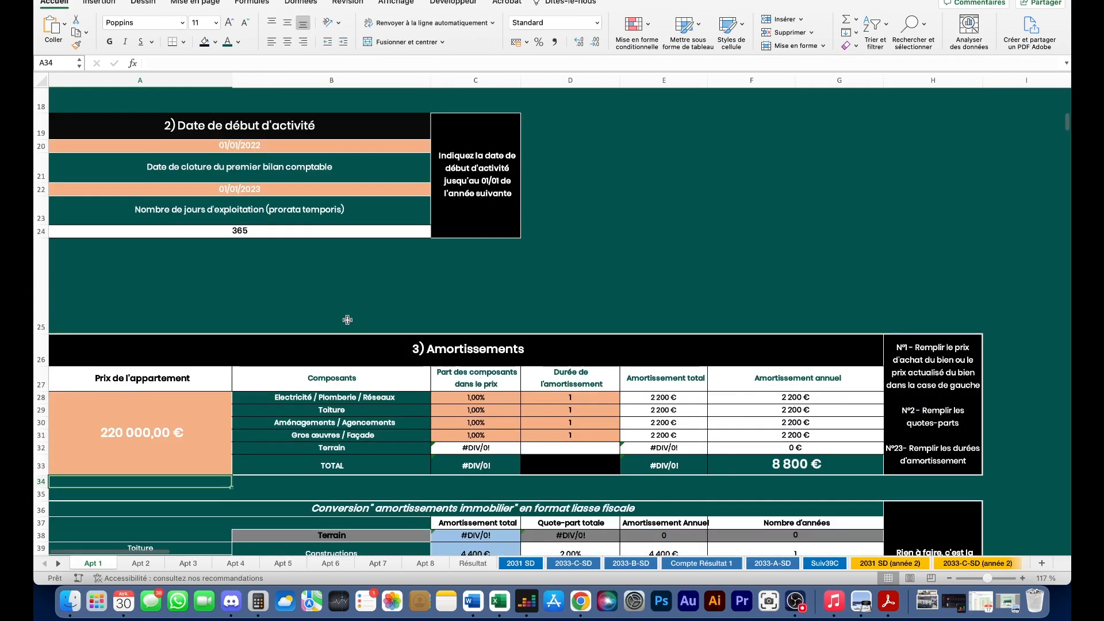
scroll(357, 320, "up", 4)
- Clear the calculator and enter the 220000 apartment price
left_click(264, 603)
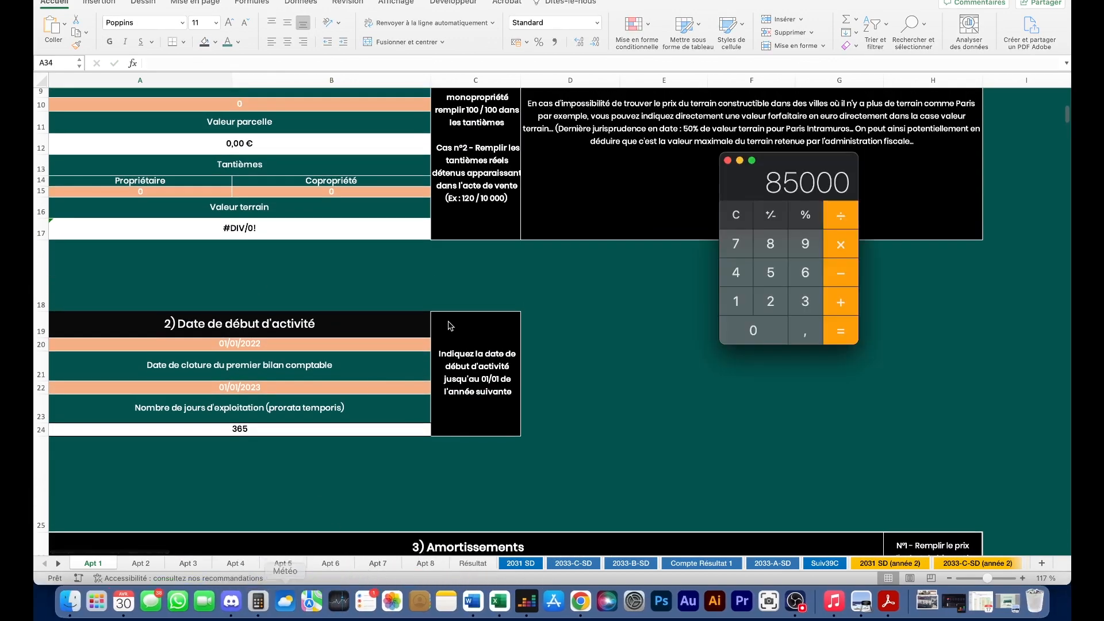
left_click(735, 214)
left_click(770, 301)
double_click(774, 300)
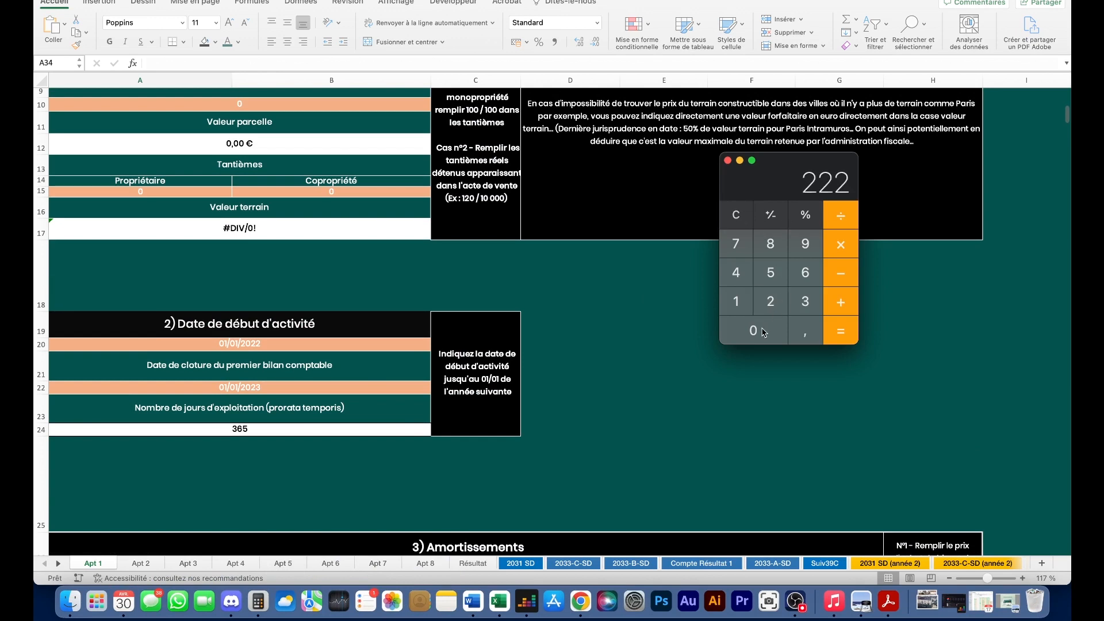
left_click(736, 215)
left_click(771, 300)
left_click(771, 300)
left_click(765, 334)
double_click(765, 334)
left_click(765, 334)
- Multiply 220000 by 0,35 to get 77000, then return to the spreadsheet
left_click(832, 244)
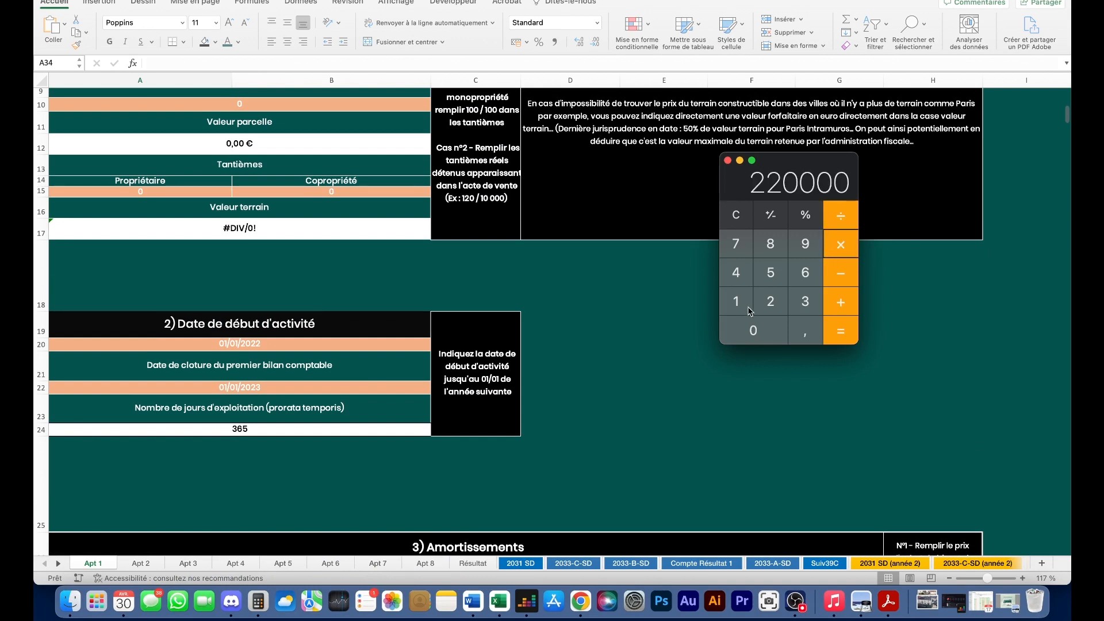
left_click(773, 327)
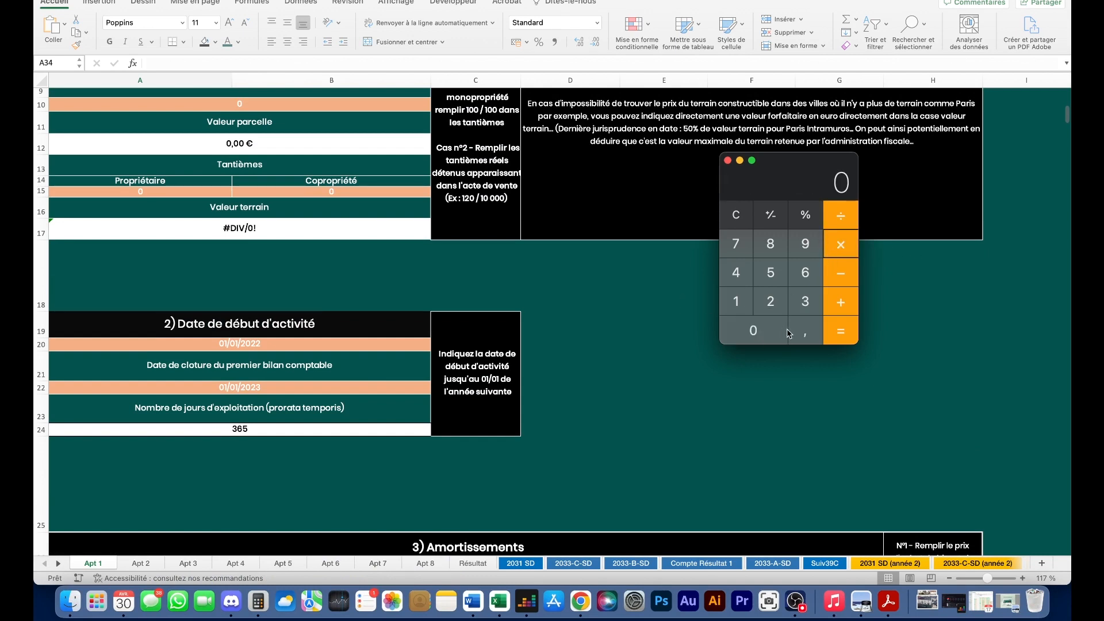
left_click(798, 331)
left_click(806, 303)
left_click(772, 274)
left_click(842, 330)
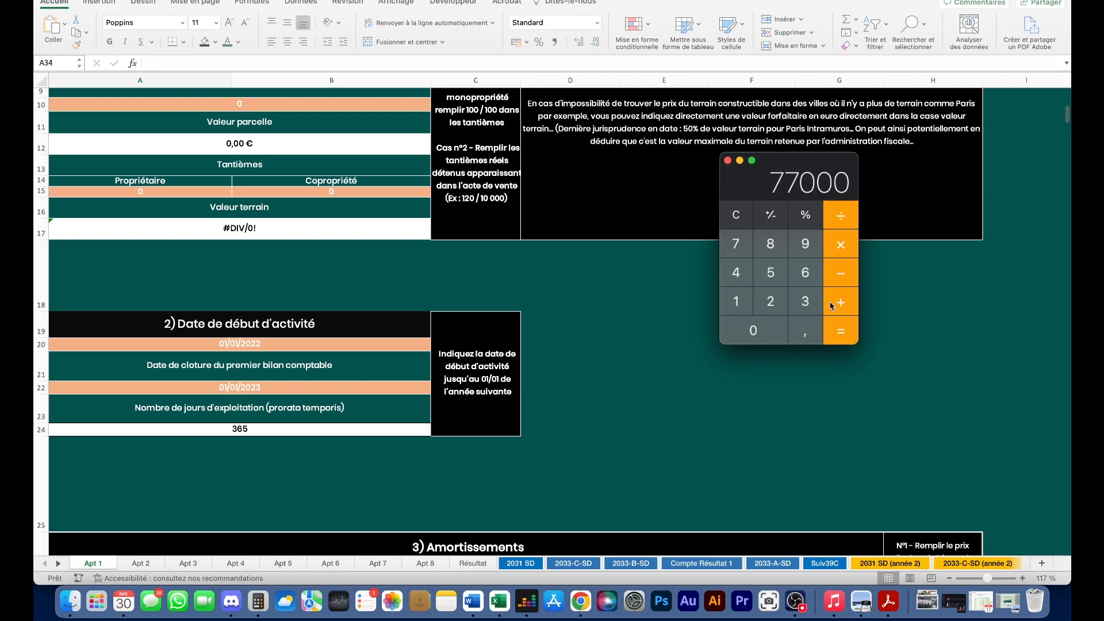
left_click(267, 229)
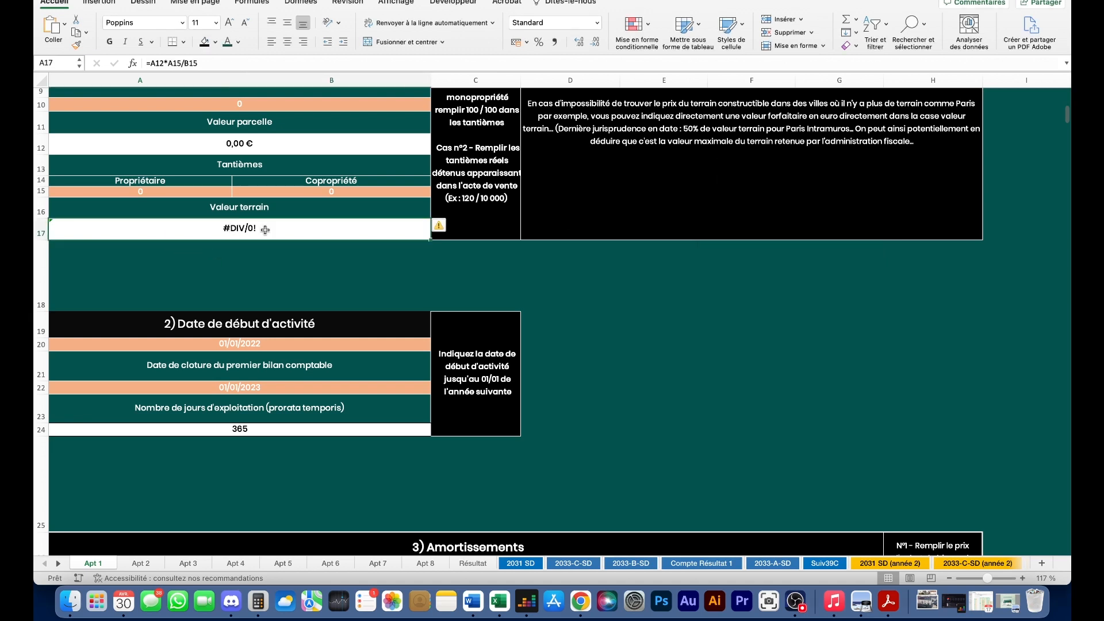
- Replace the land-value formula in A17 with 77 000
type("770000")
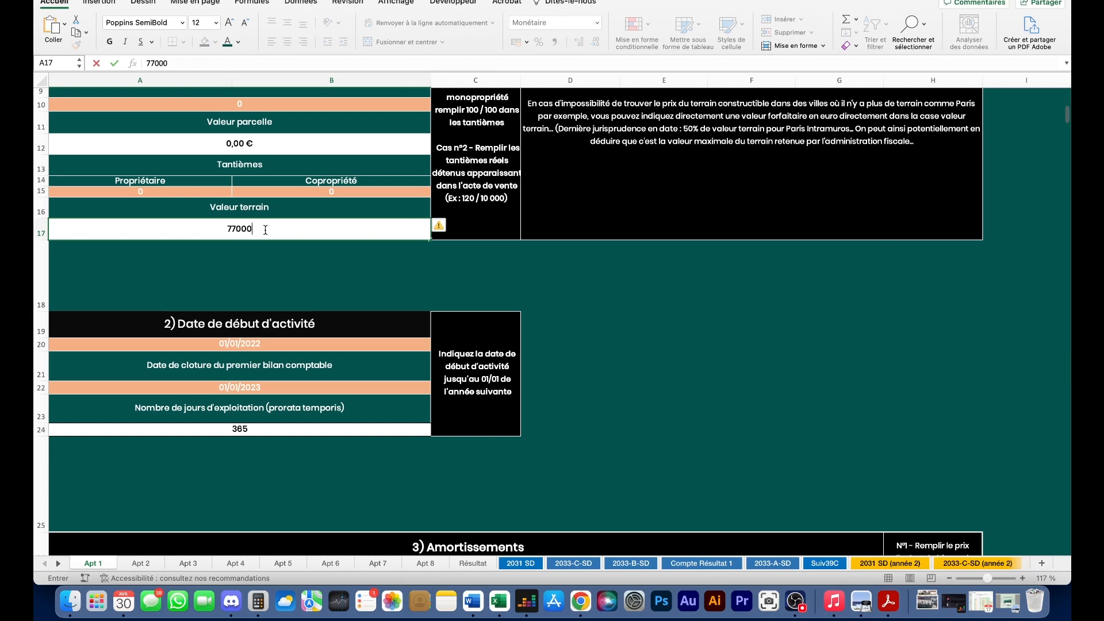
key("BackSpace")
key("Return")
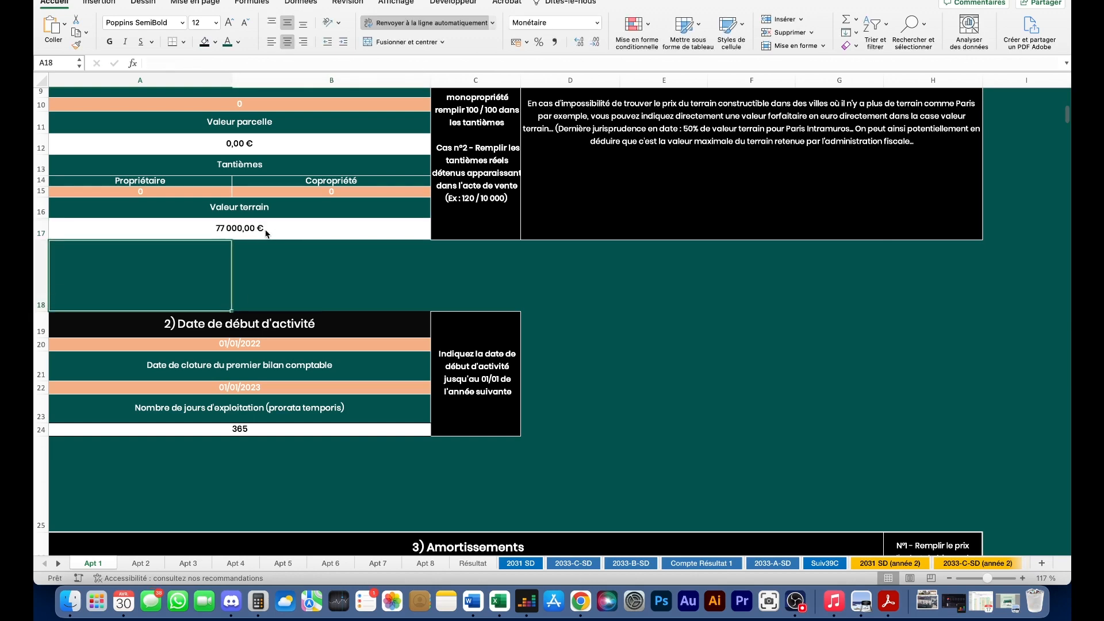
- Check that the terrain share now reads 35,00%, then return to the Bordeaux land listings
scroll(268, 249, "down", 3)
scroll(268, 249, "down", 3)
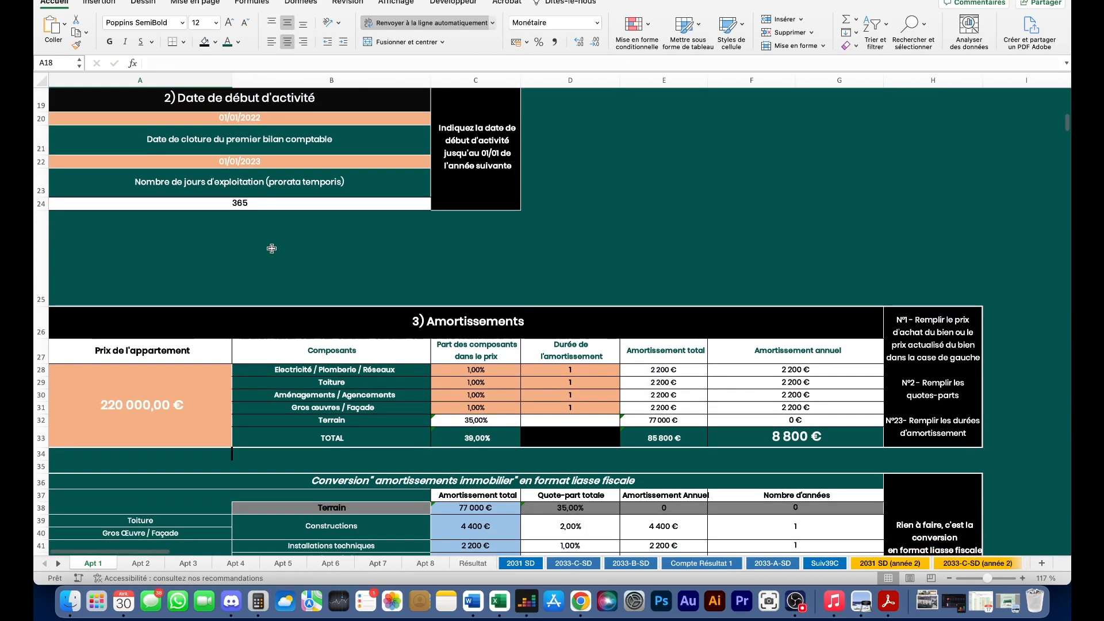
left_click(487, 421)
scroll(296, 217, "up", 3)
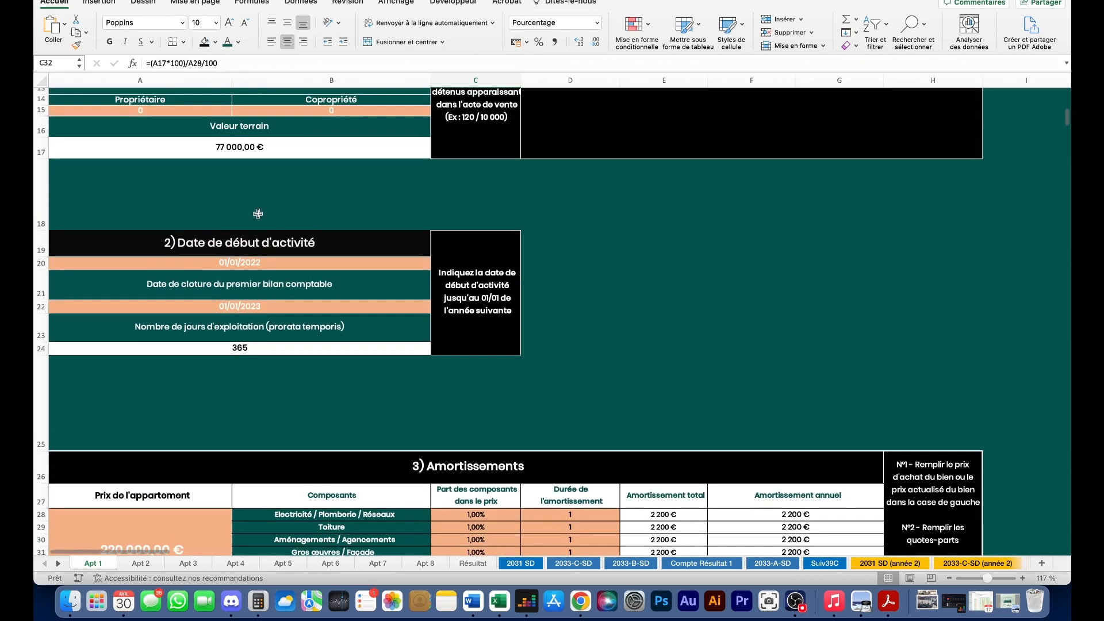
scroll(247, 223, "up", 5)
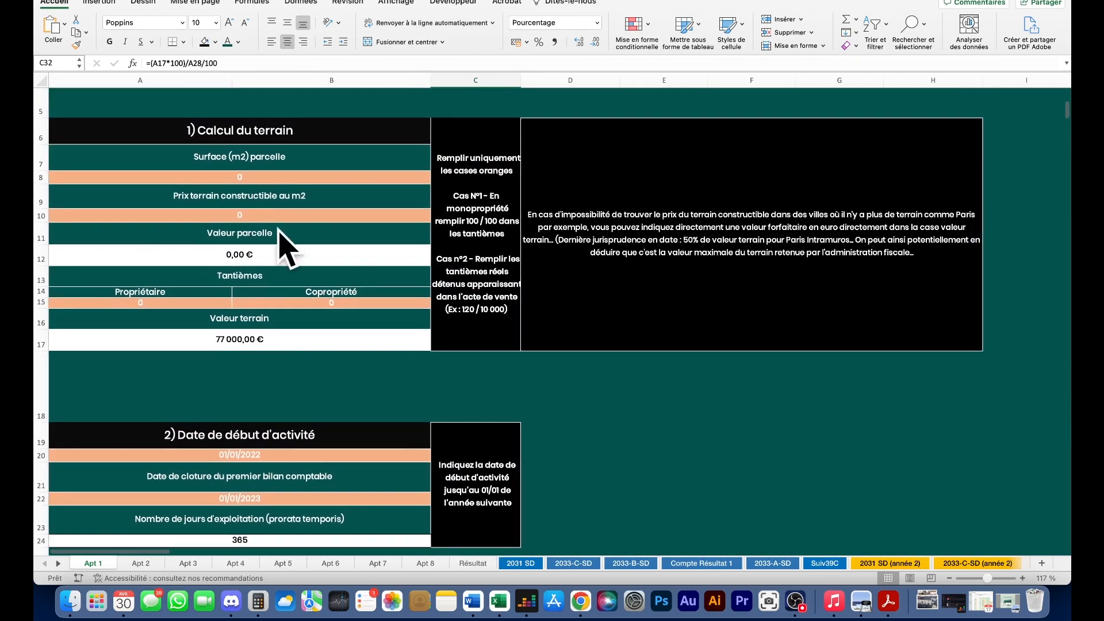
scroll(253, 333, "up", 1)
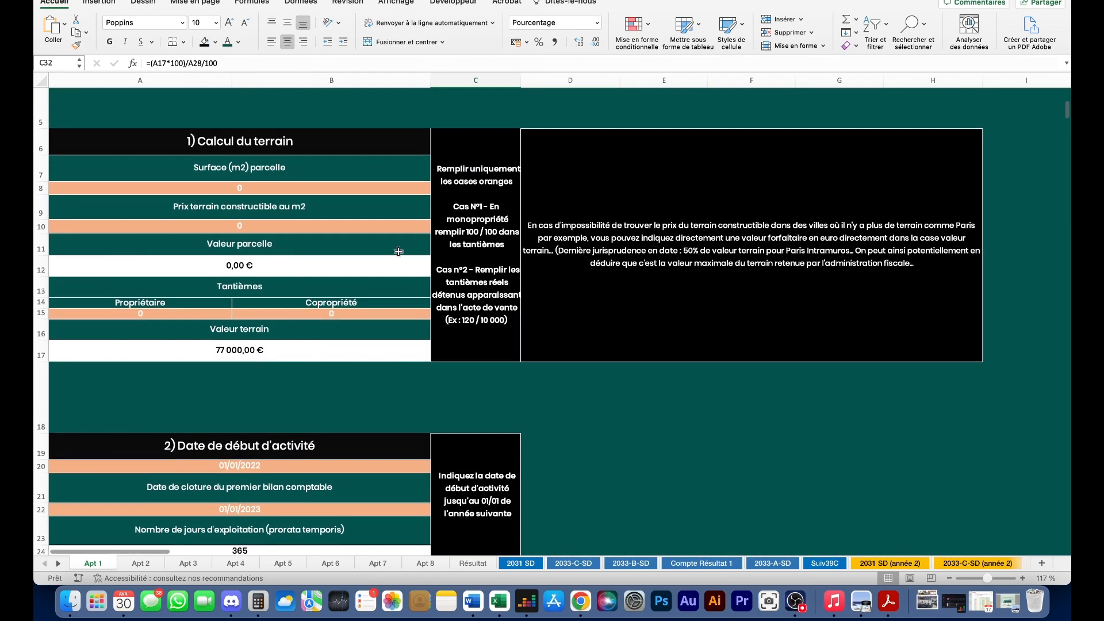
left_click(581, 601)
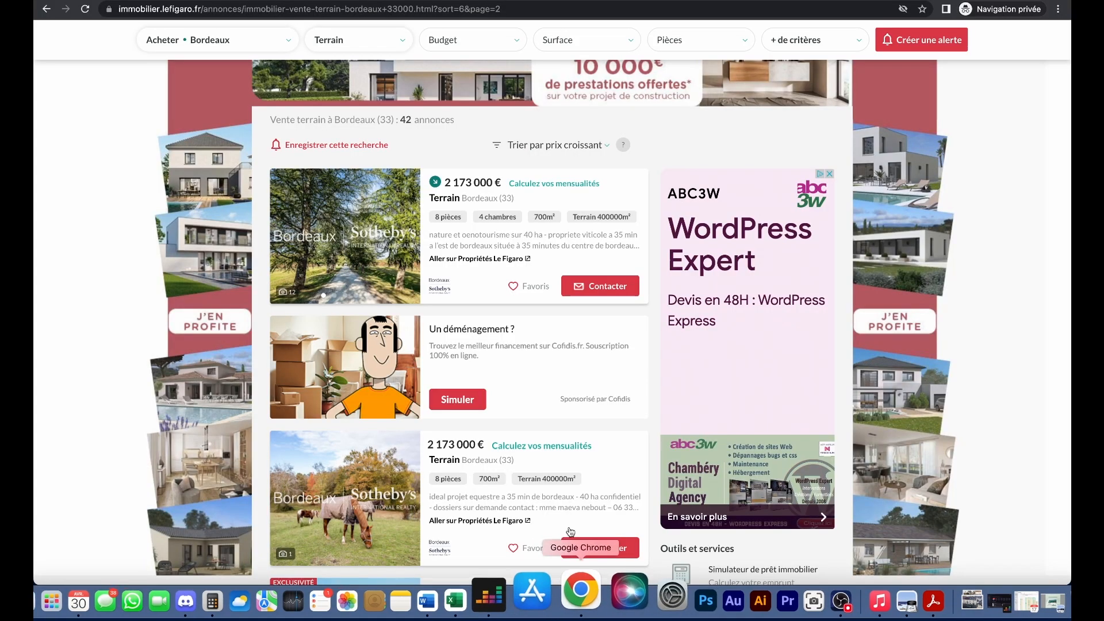
- Search 'Rue de la schlif' in SurfaceParcelle, pick the Montbéliard parcel and note its 149 m² surface
left_click(690, 0)
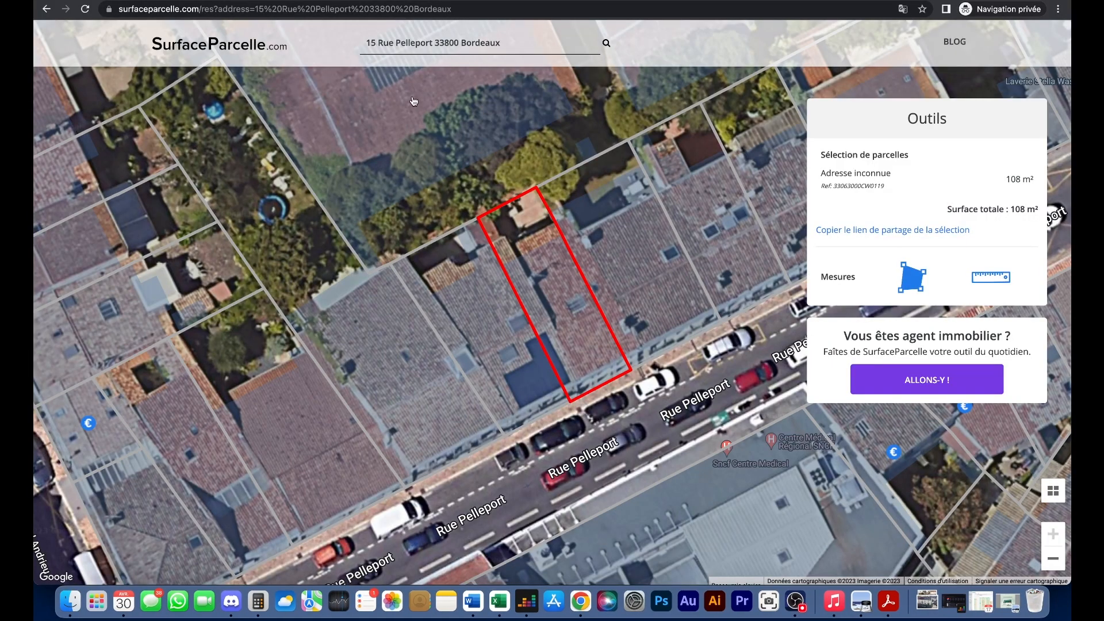
left_click(526, 46)
left_click_drag(526, 47, 364, 45)
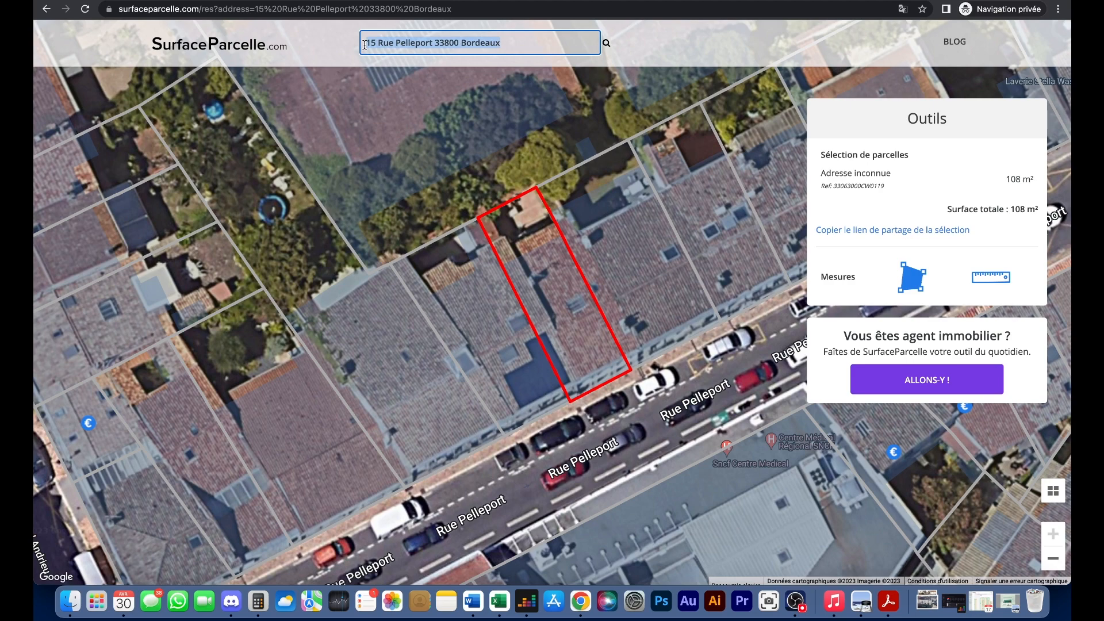
type("R")
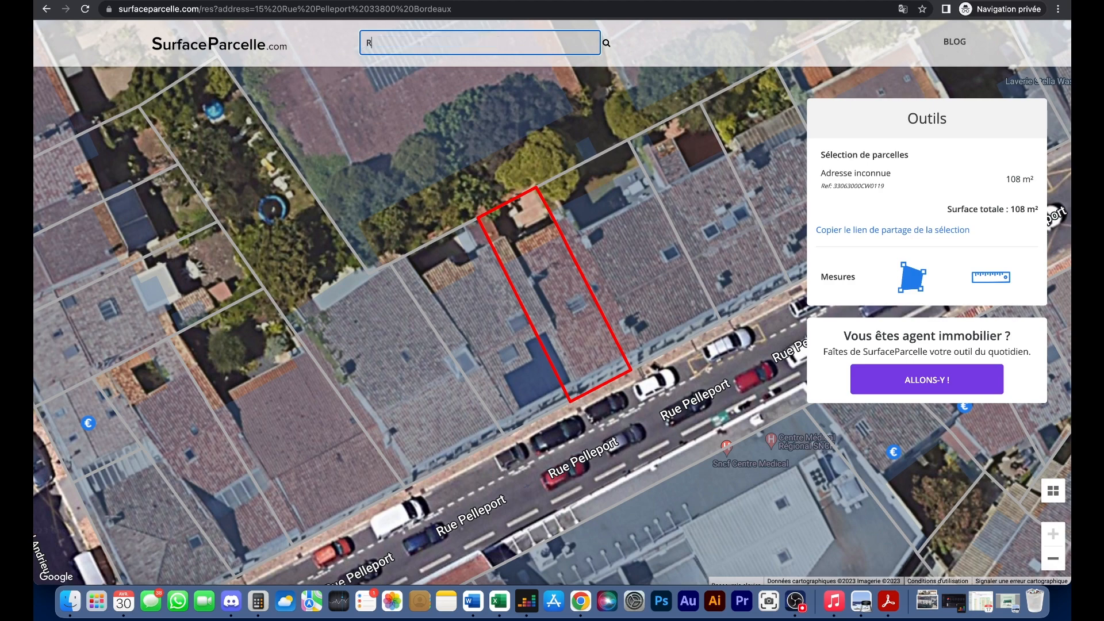
type("ue de la ")
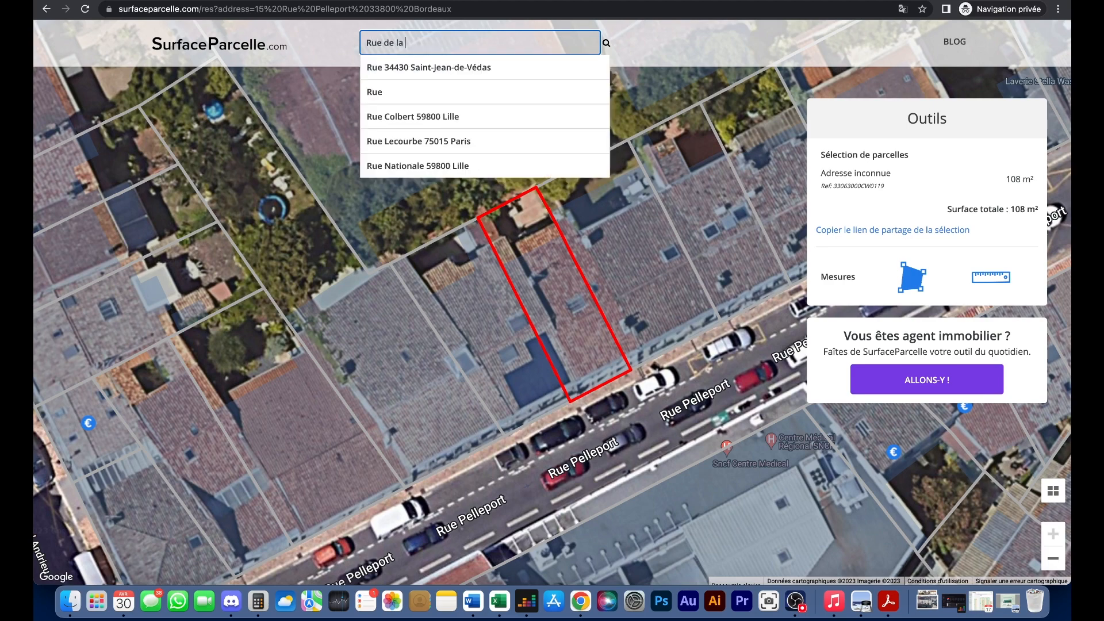
type("schlif")
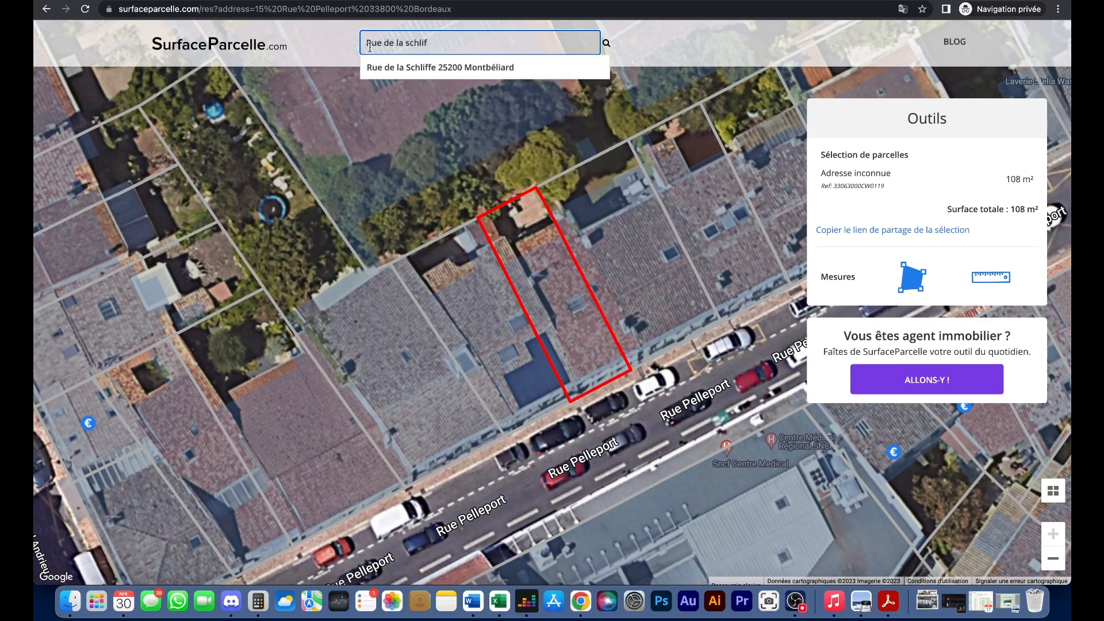
left_click(425, 69)
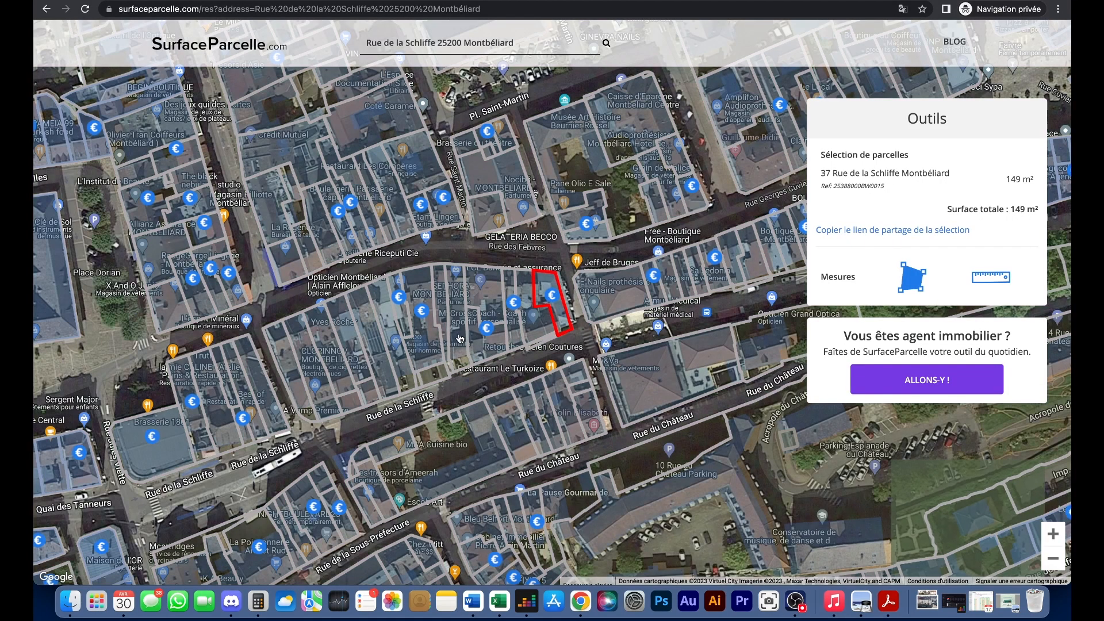
left_click_drag(581, 339, 592, 353)
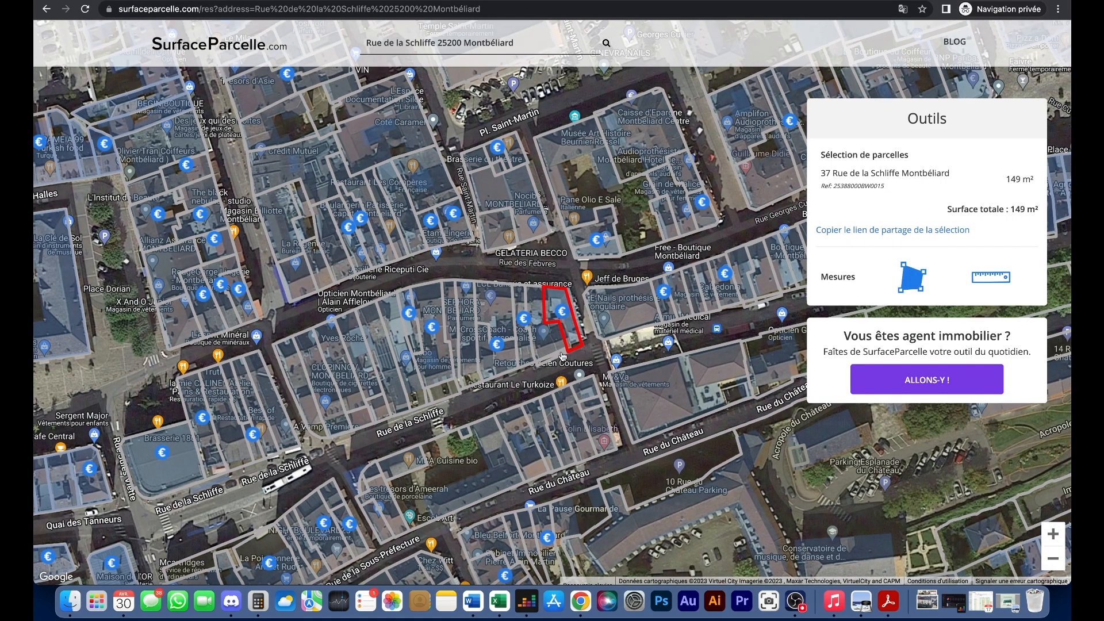
left_click_drag(1005, 180, 1016, 180)
left_click(499, 601)
- Undo the typed 77000 so the land value returns to its formula
left_click(242, 207)
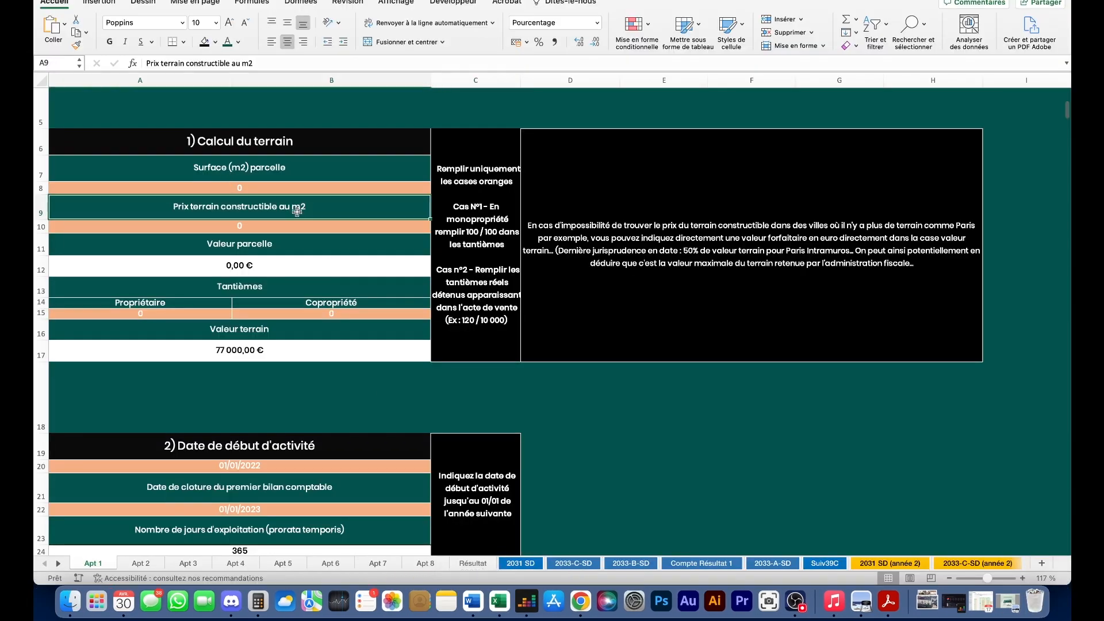
left_click(253, 355)
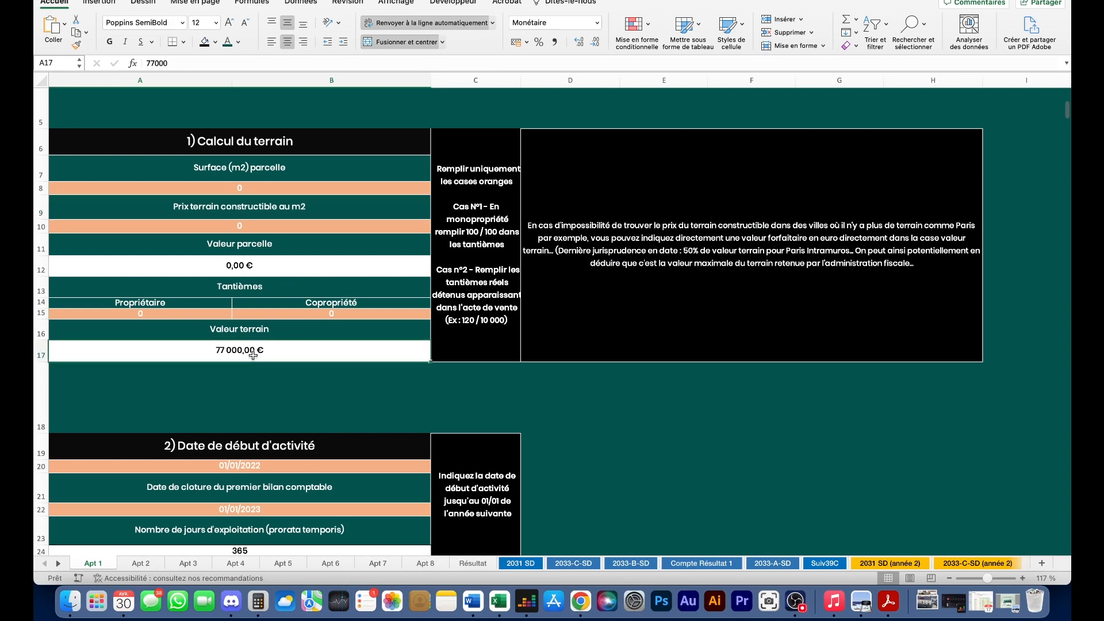
key("super+z")
key("super+z")
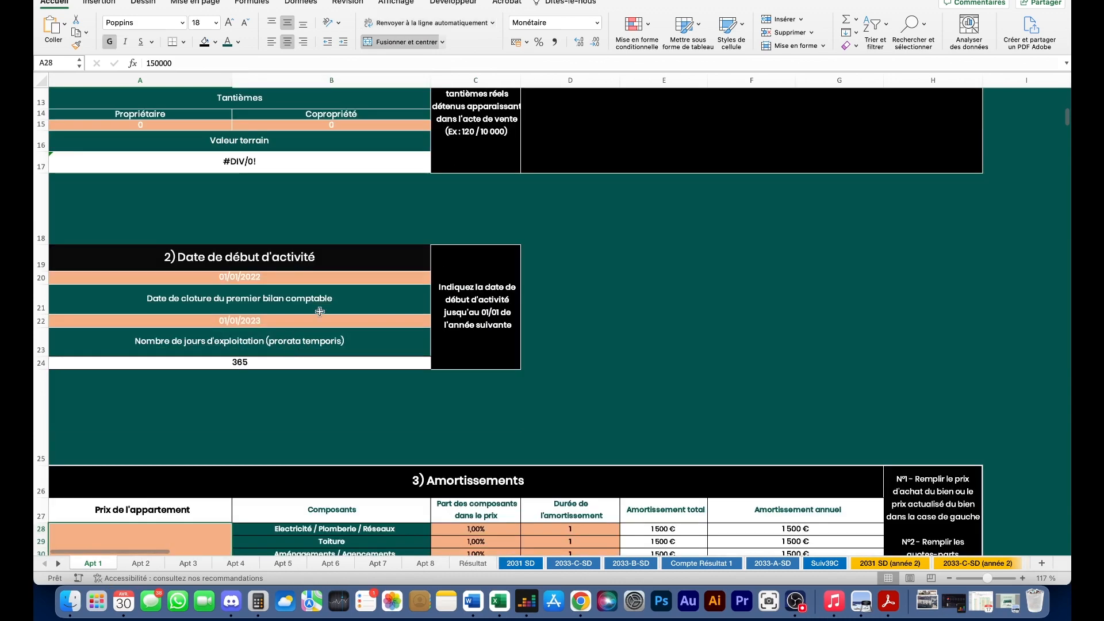
scroll(319, 326, "up", 5)
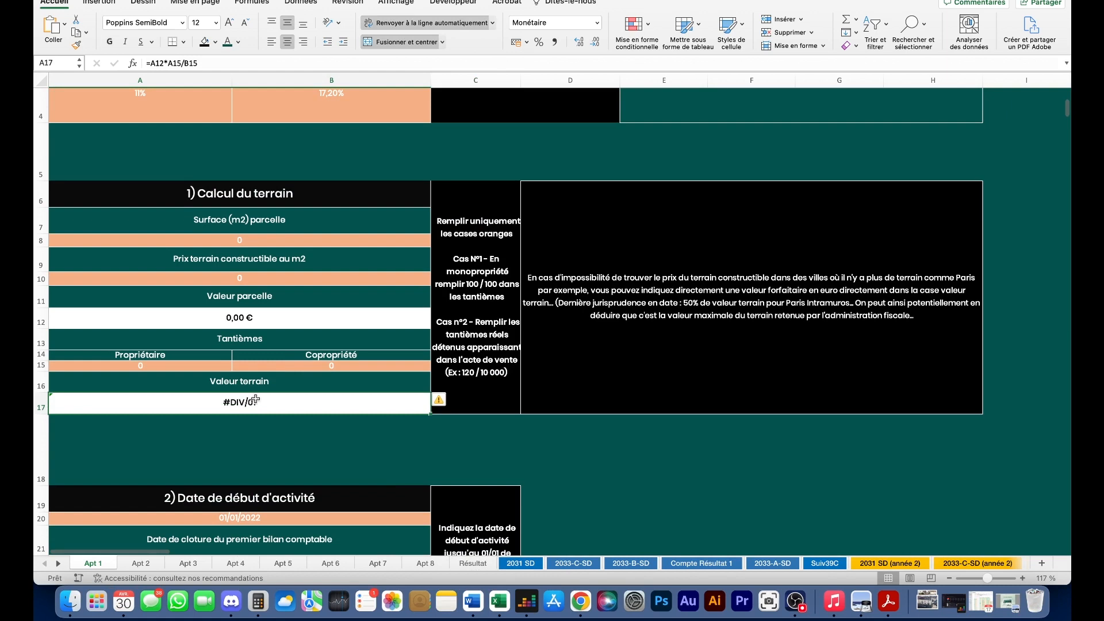
- Enter 149 as the parcel surface in A8
left_click(261, 241)
type("149")
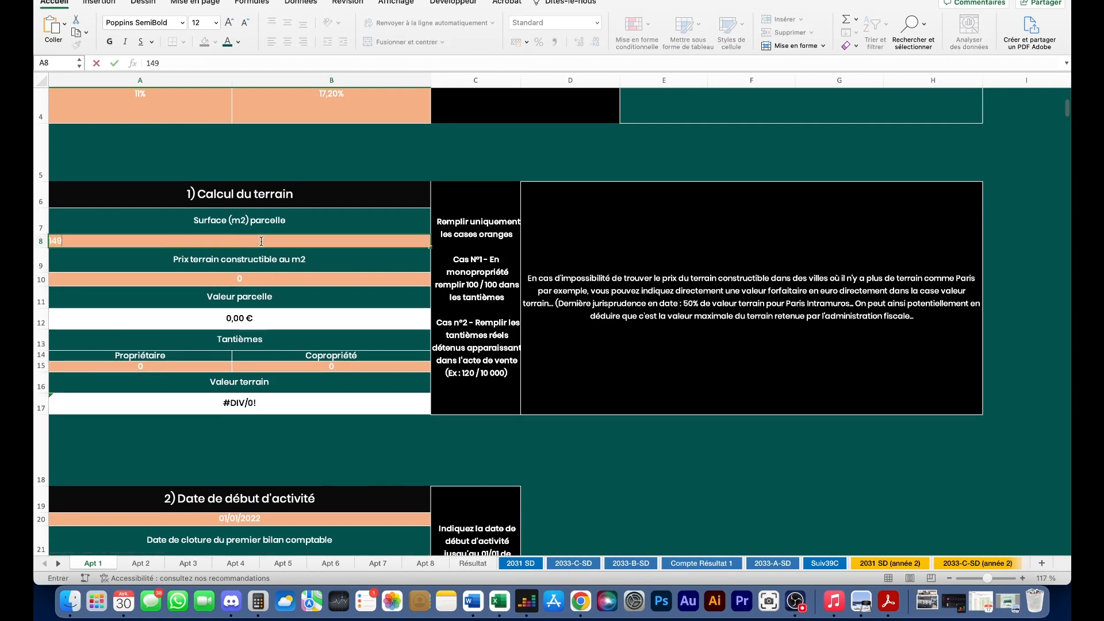
key("Return")
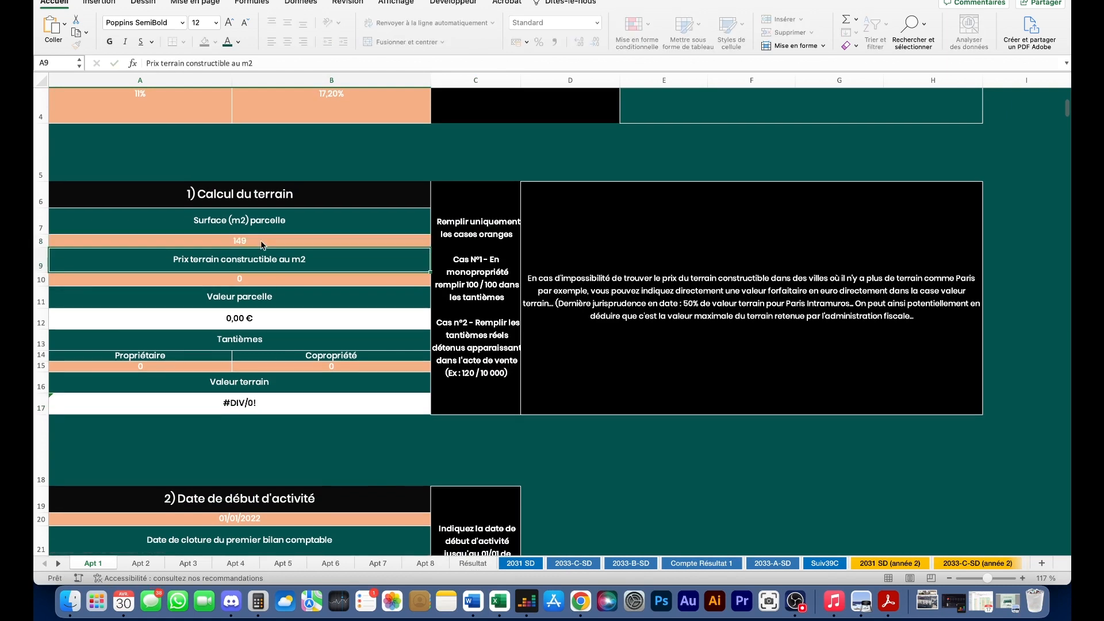
left_click(257, 279)
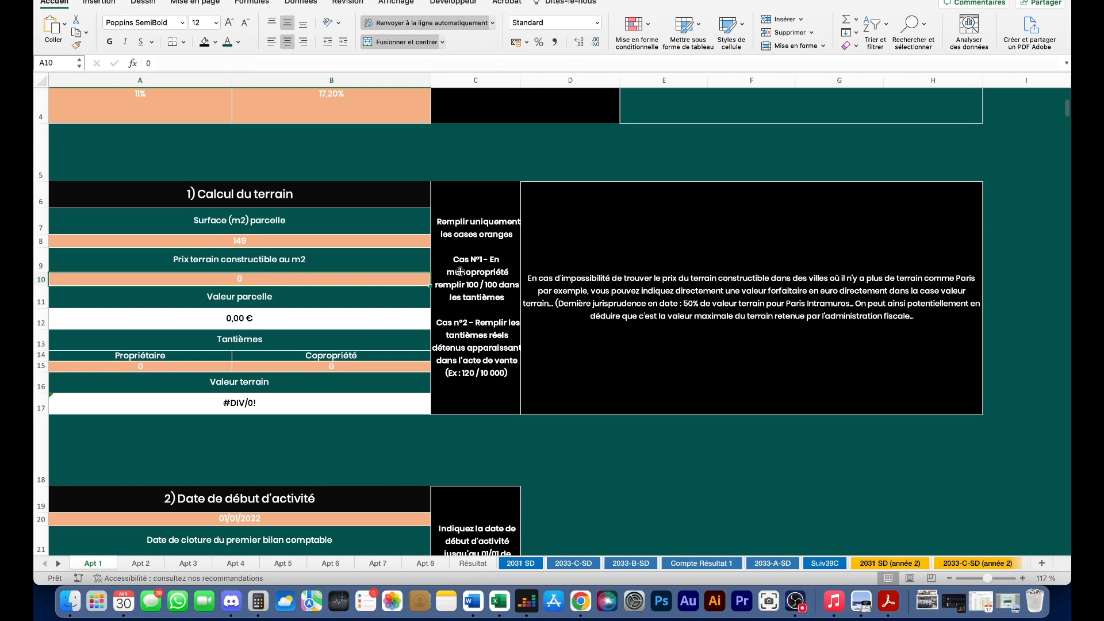
left_click(586, 594)
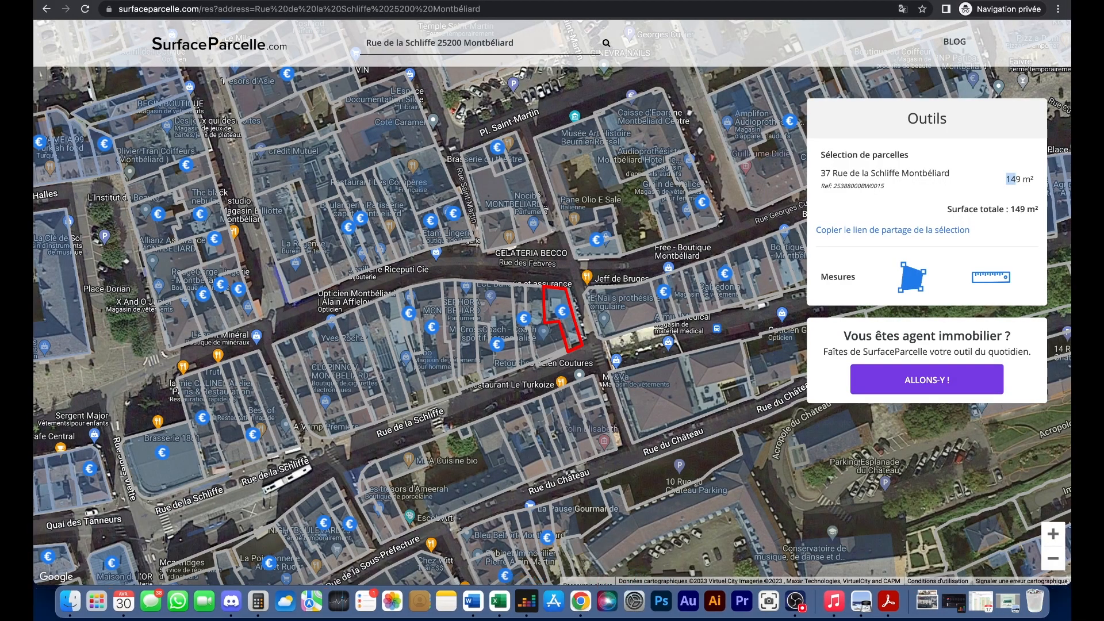
- Google 'Prix terrain constructible Montbeliard' in a new private tab
left_click(873, 2)
left_click(886, 0)
type("P")
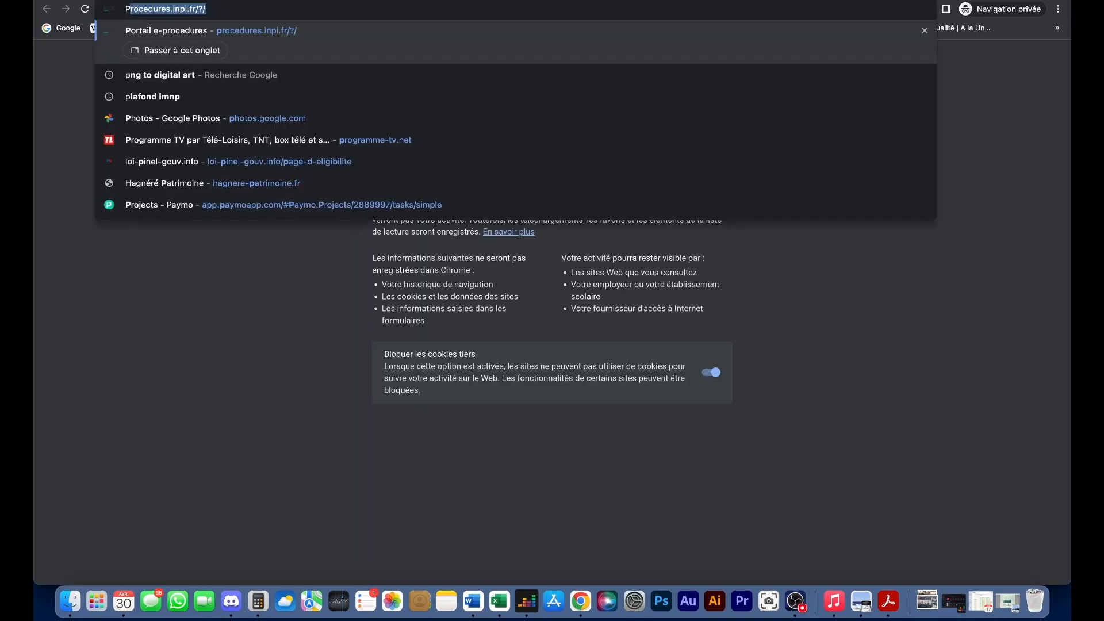
type("rix terrain const")
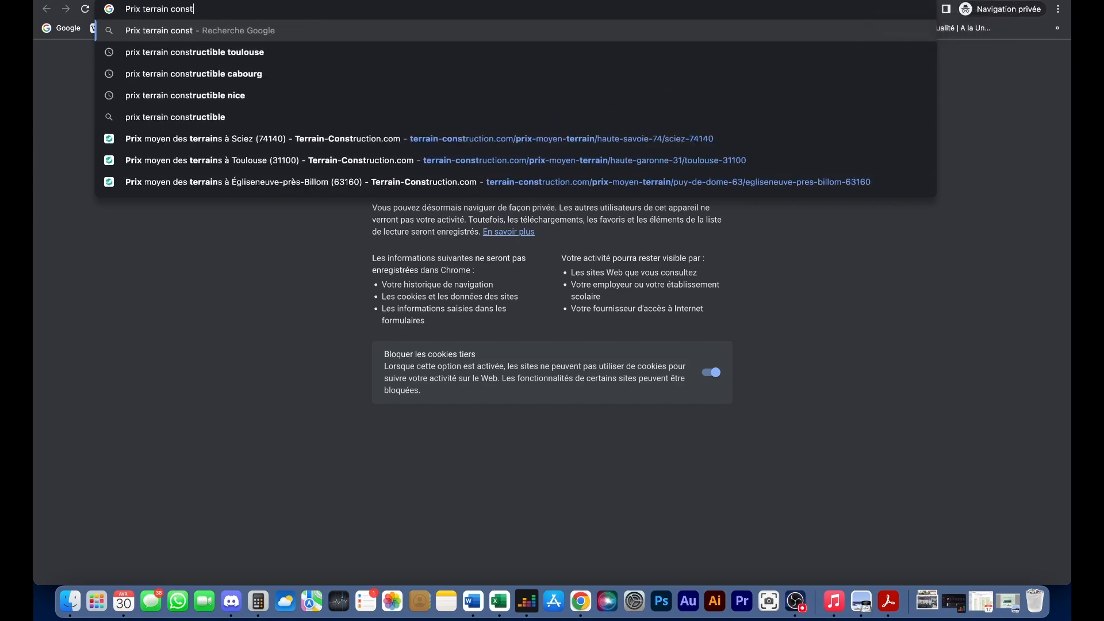
type("ructible M")
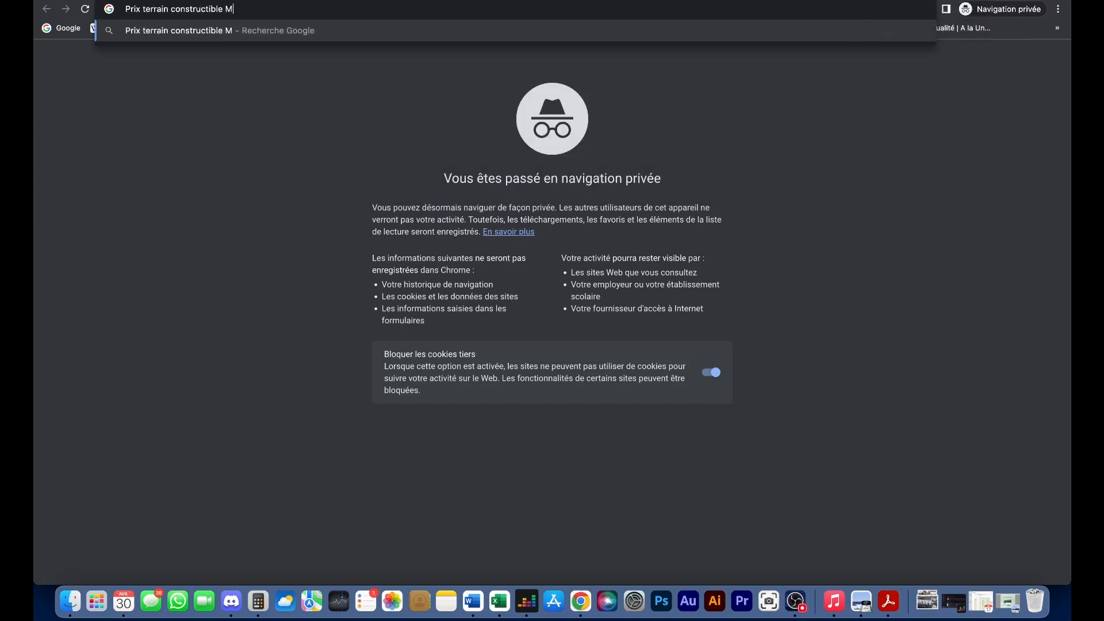
type("ontbeliard")
key("Return")
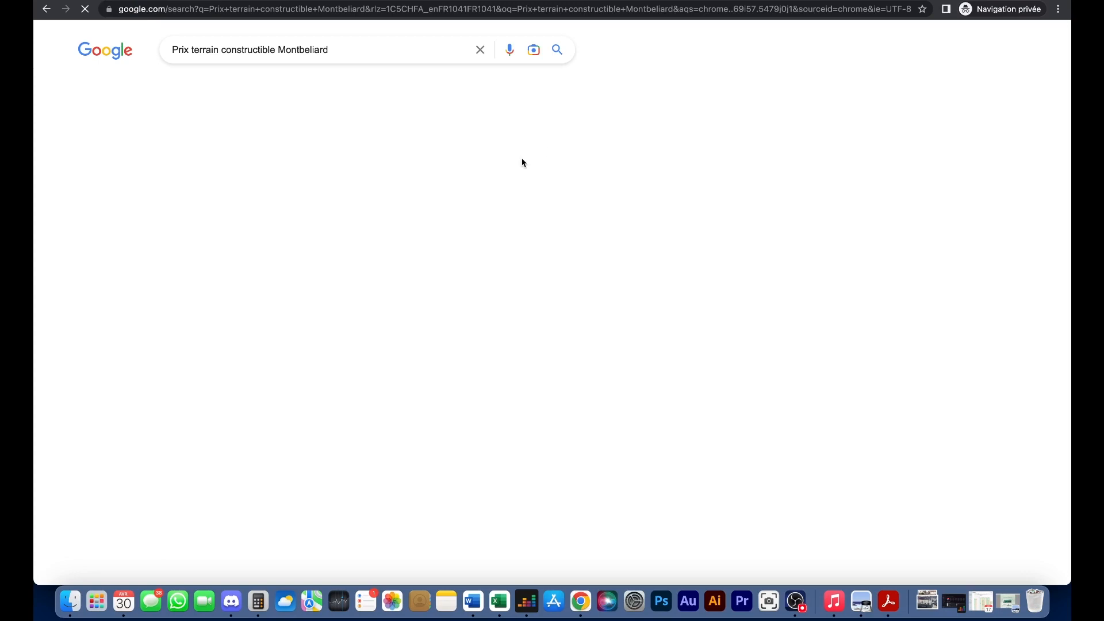
- Read the 83 € per m² Montbéliard average on Terrain-Construction.com after accepting cookies
left_click(344, 161)
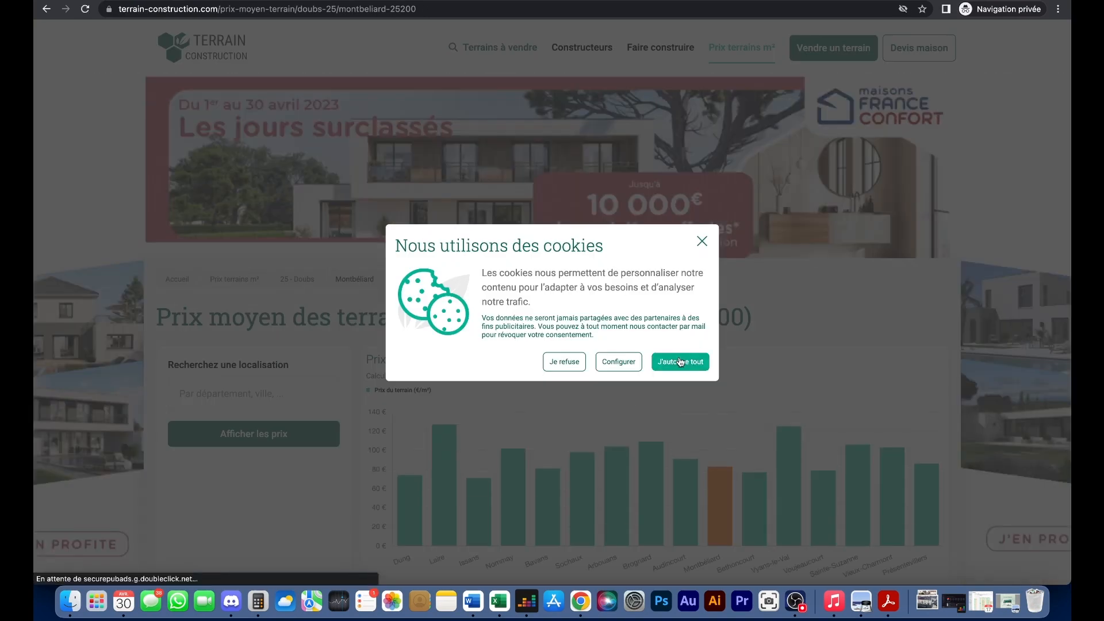
left_click(690, 363)
scroll(708, 373, "down", 3)
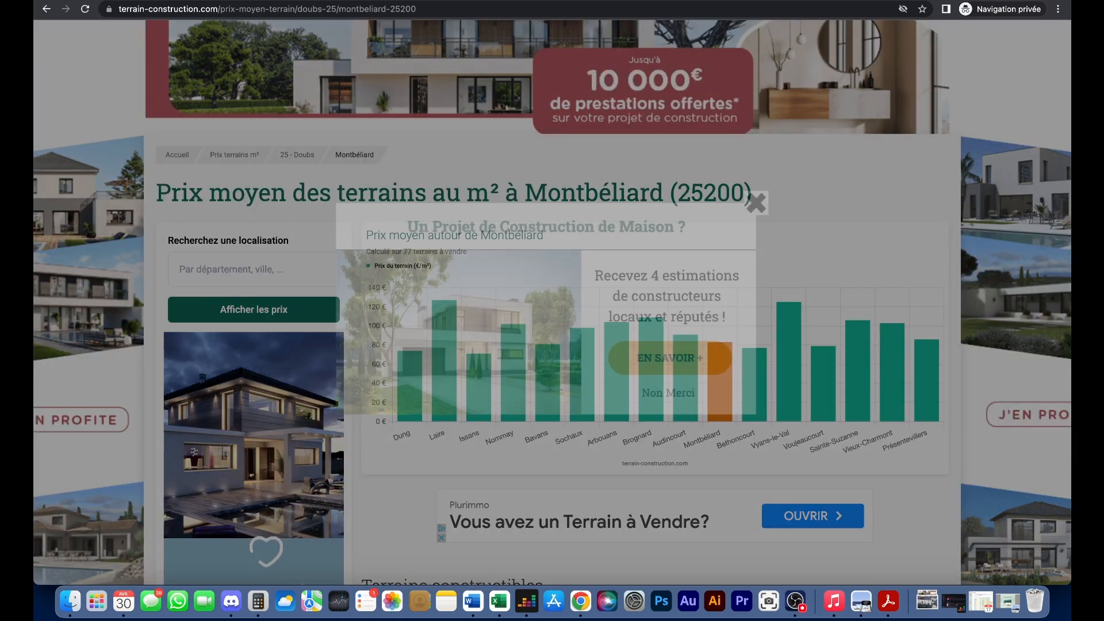
left_click(46, 10)
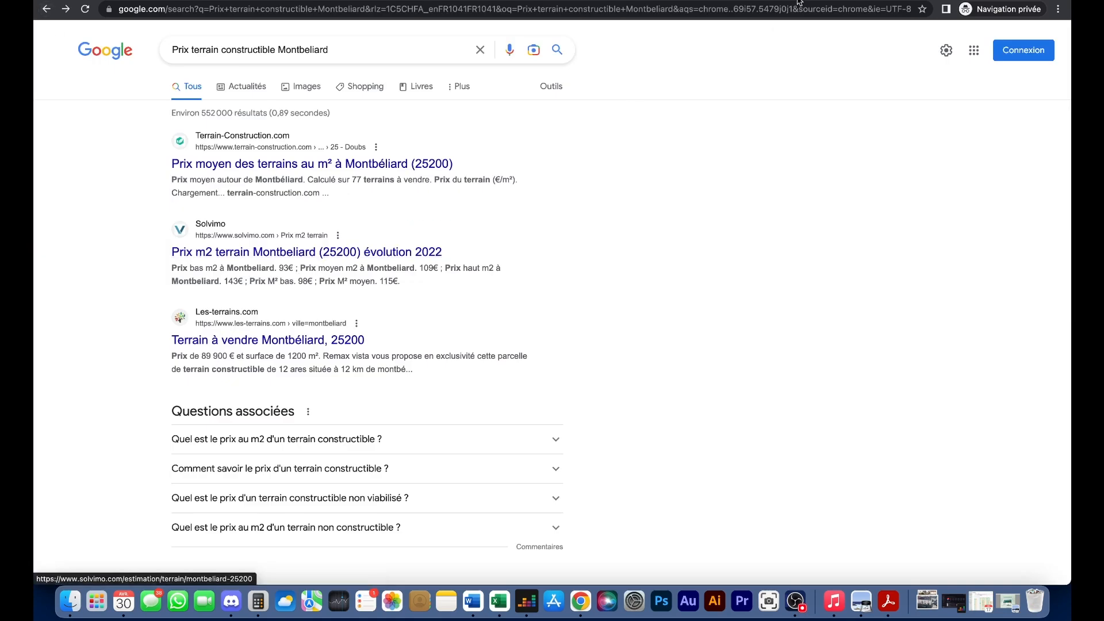
left_click(499, 601)
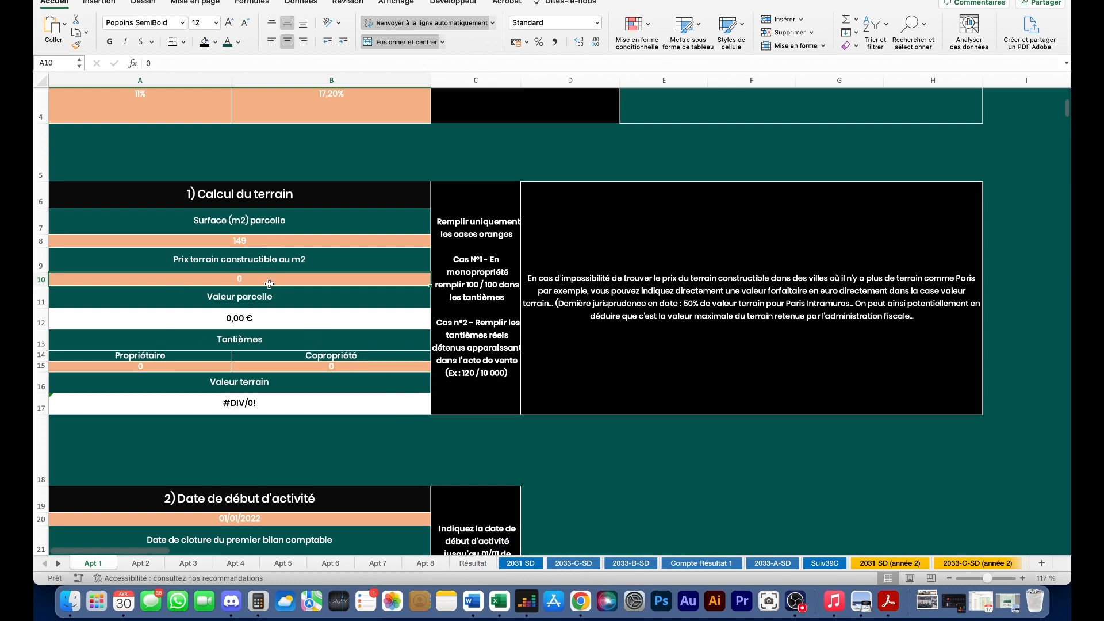
- Enter 83 €/m² as the land price in A10
type("83")
key("Return")
left_click(254, 321)
scroll(261, 299, "down", 1)
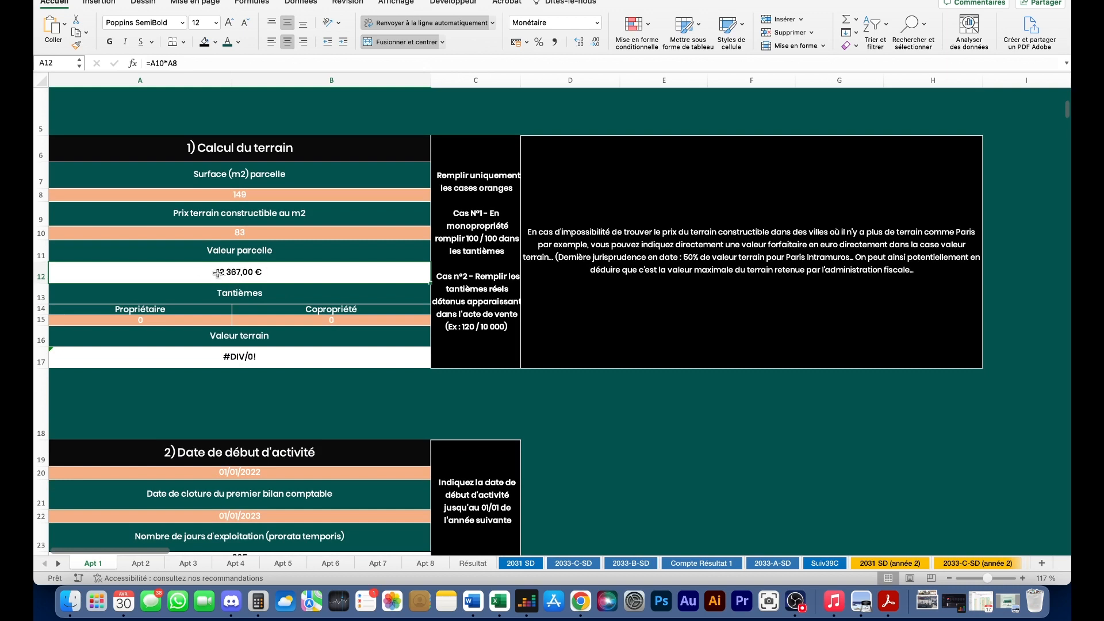
- Set the tantièmes to 350 for the owner out of 1000 for the co-ownership
left_click(176, 323)
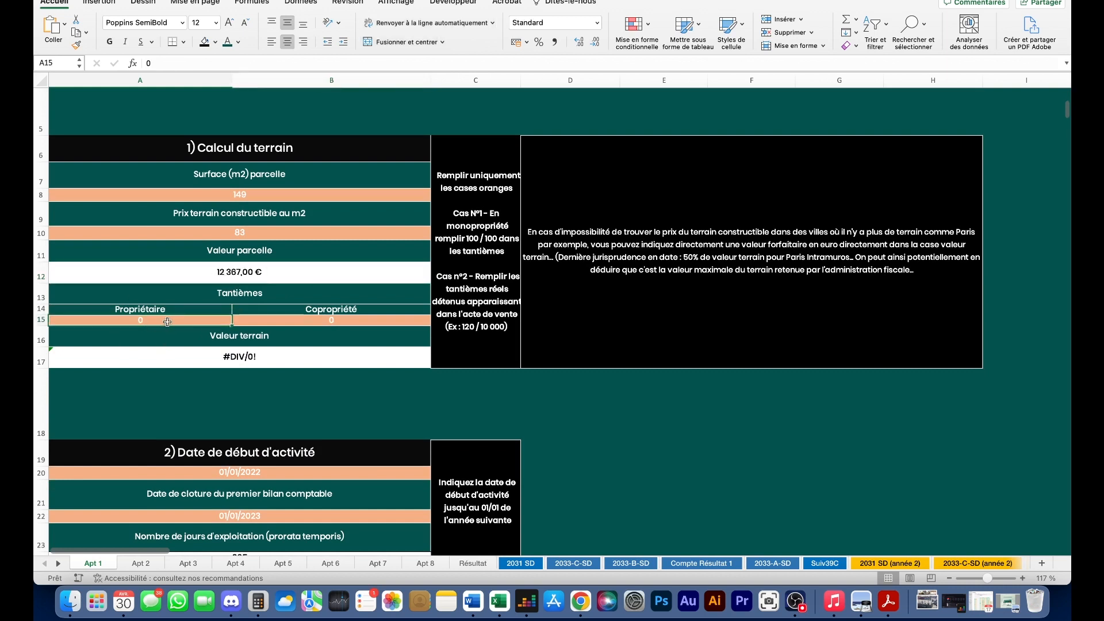
type("1000")
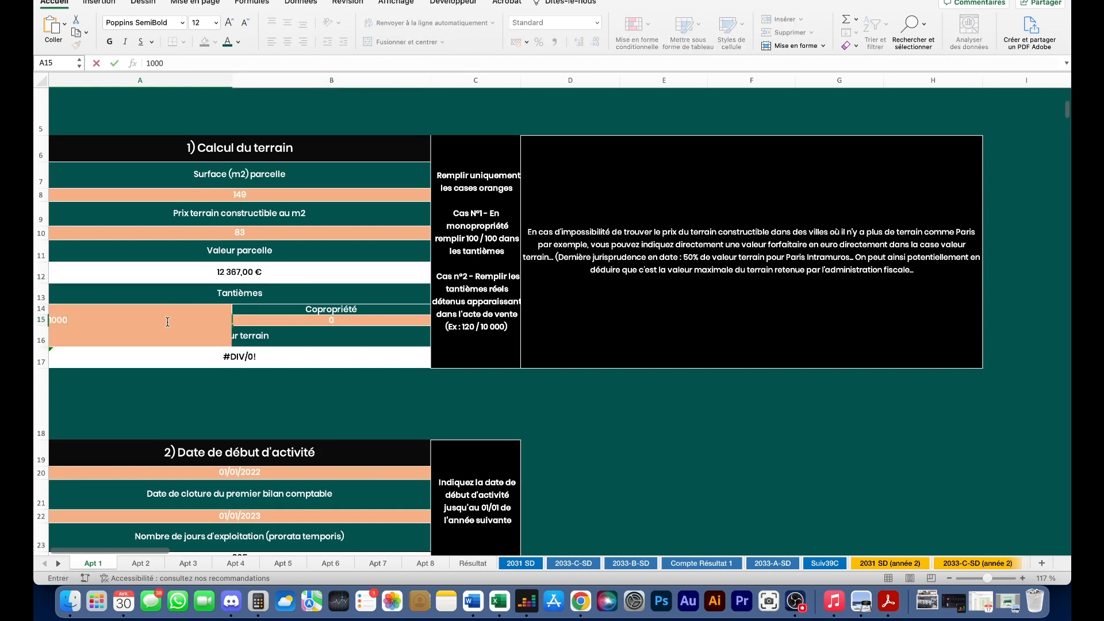
key("Tab")
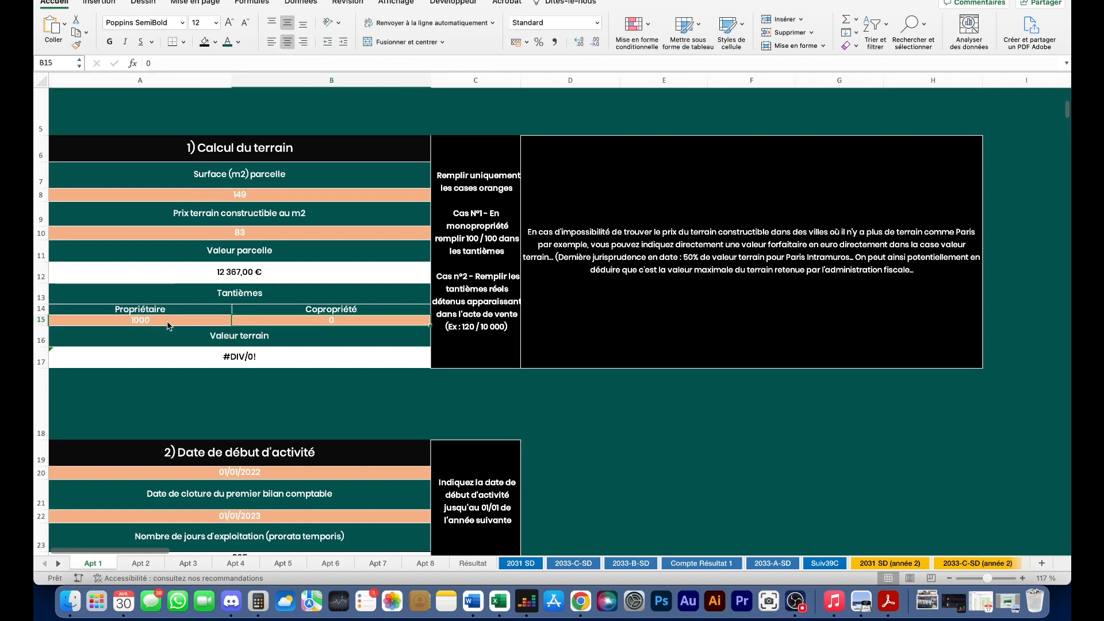
type("1000")
key("Return")
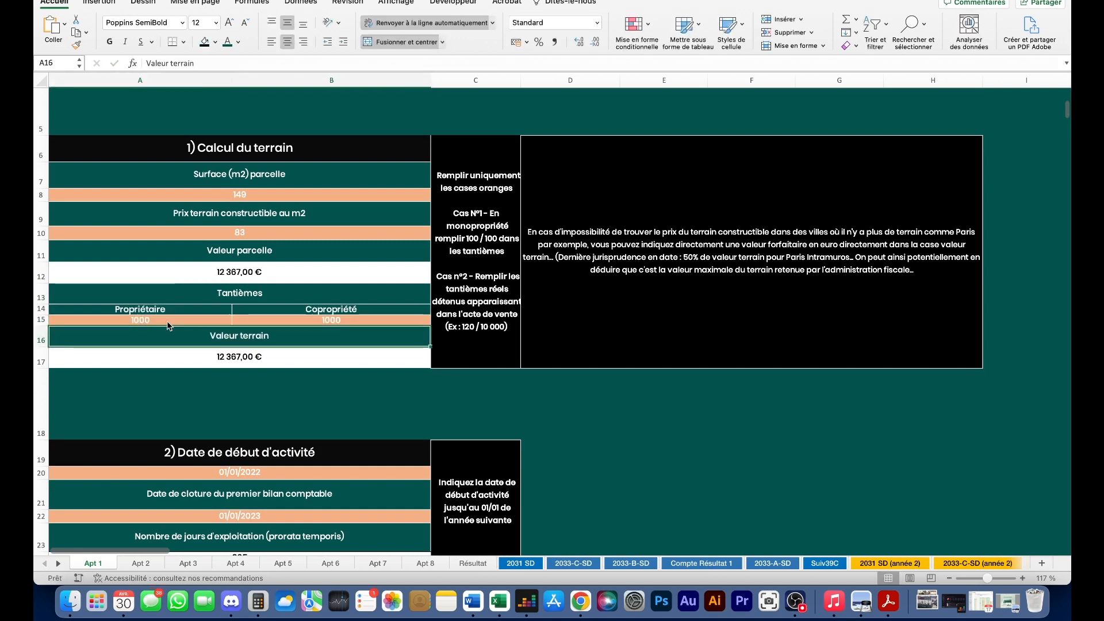
left_click(173, 321)
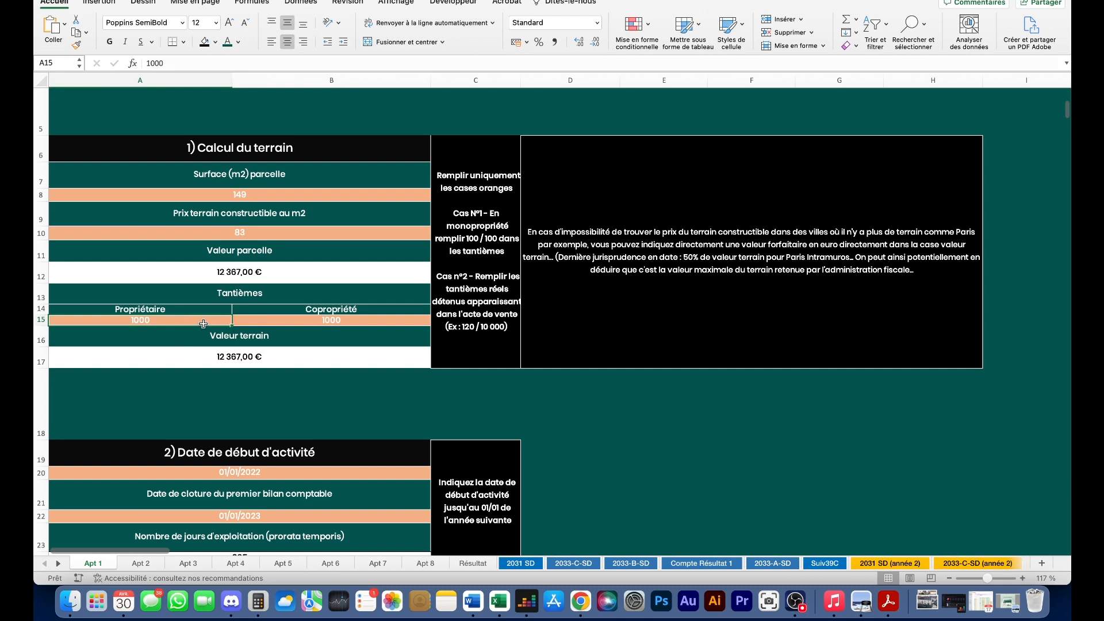
type("350")
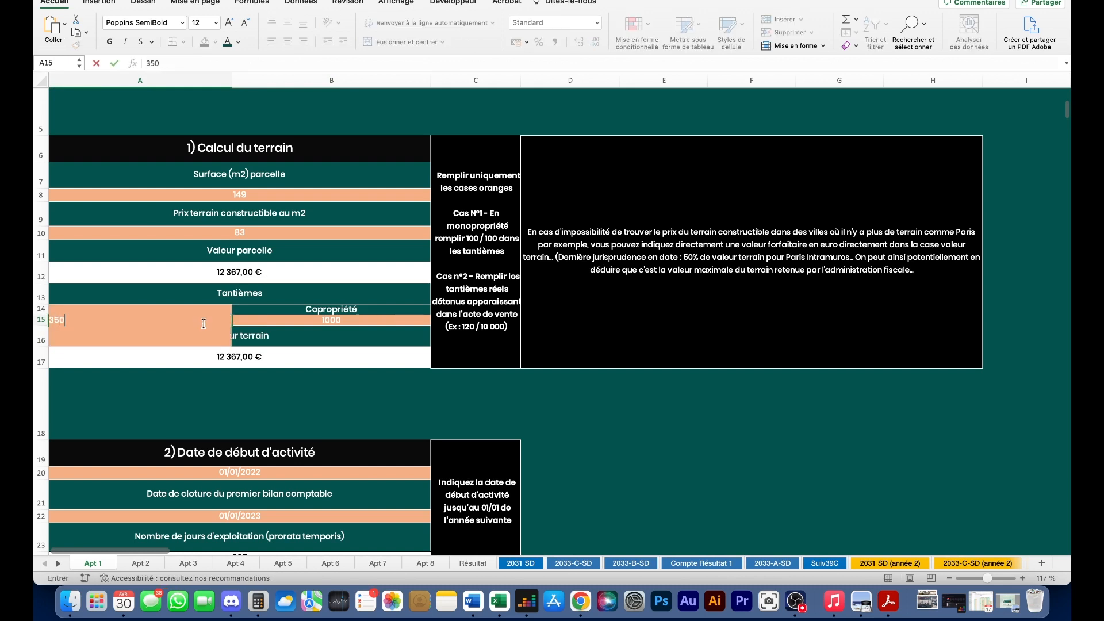
key("Return")
scroll(212, 328, "down", 1)
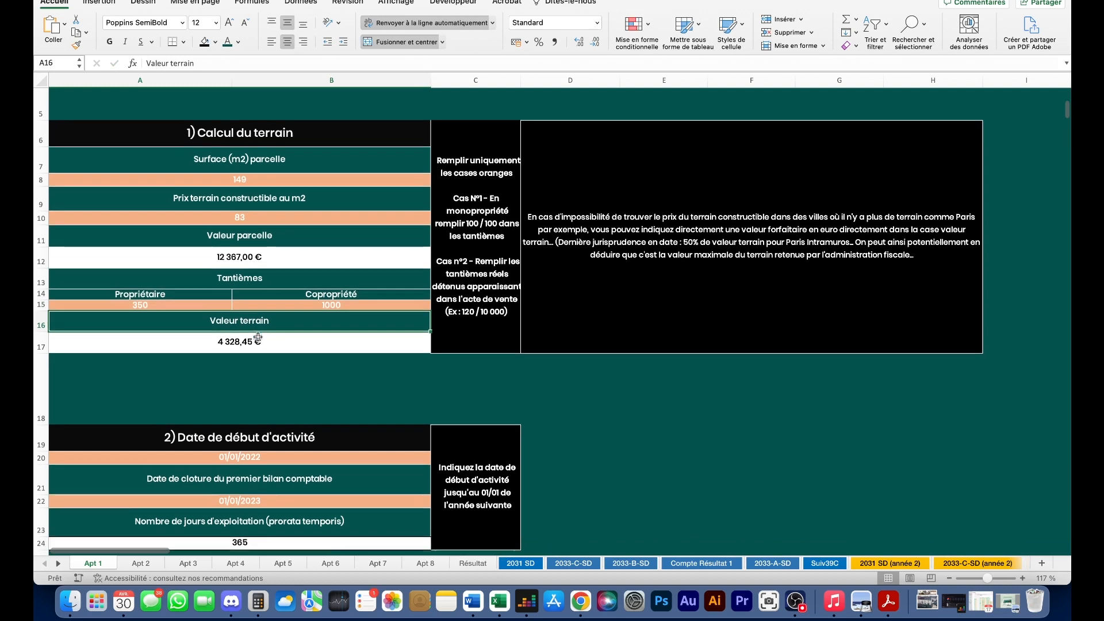
left_click(216, 327)
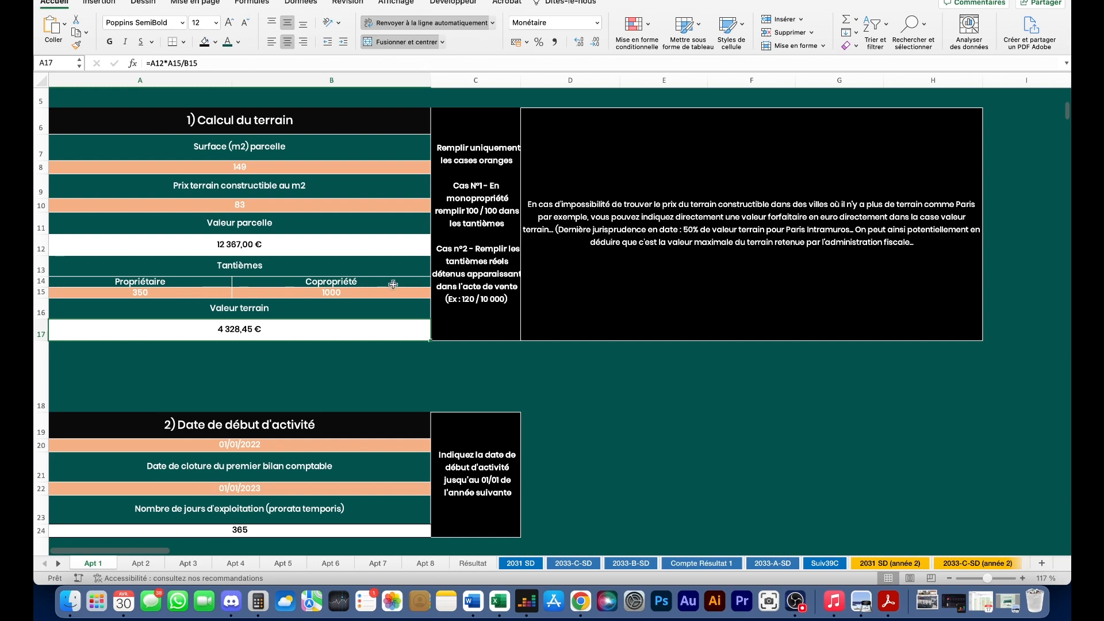
scroll(405, 280, "down", 1)
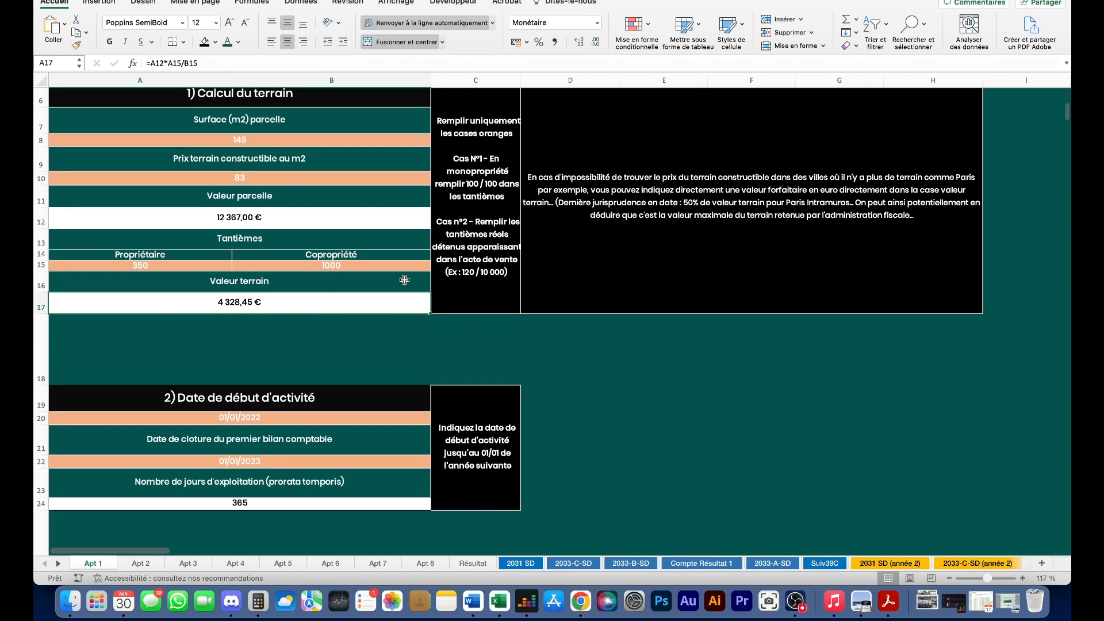
scroll(335, 288, "down", 1)
left_click(371, 293)
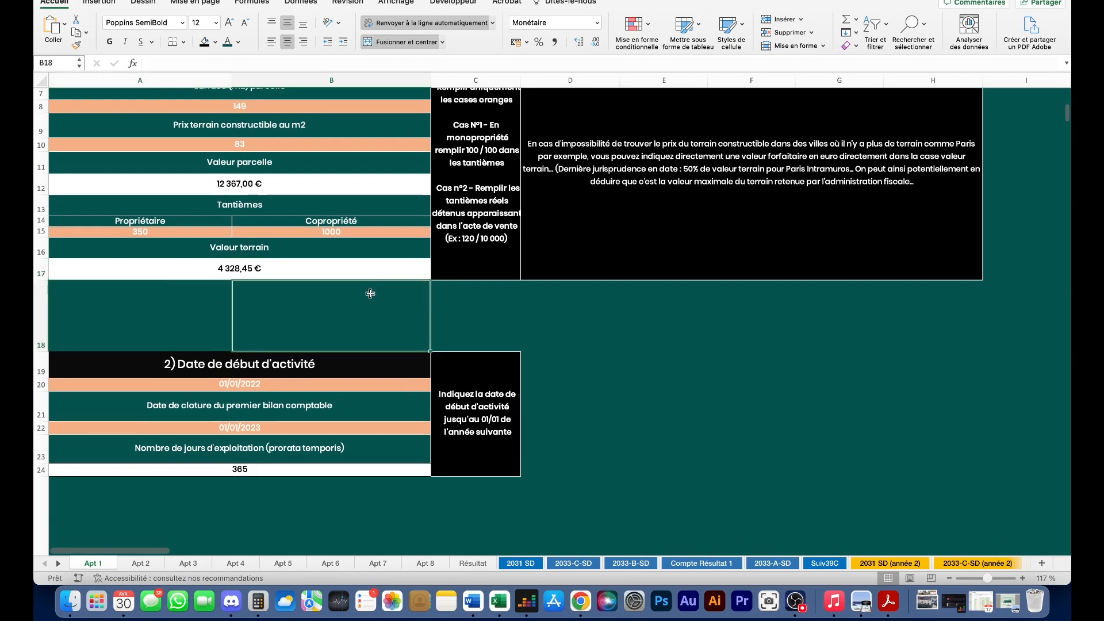
scroll(256, 350, "up", 2)
scroll(245, 282, "down", 3)
left_click(203, 349)
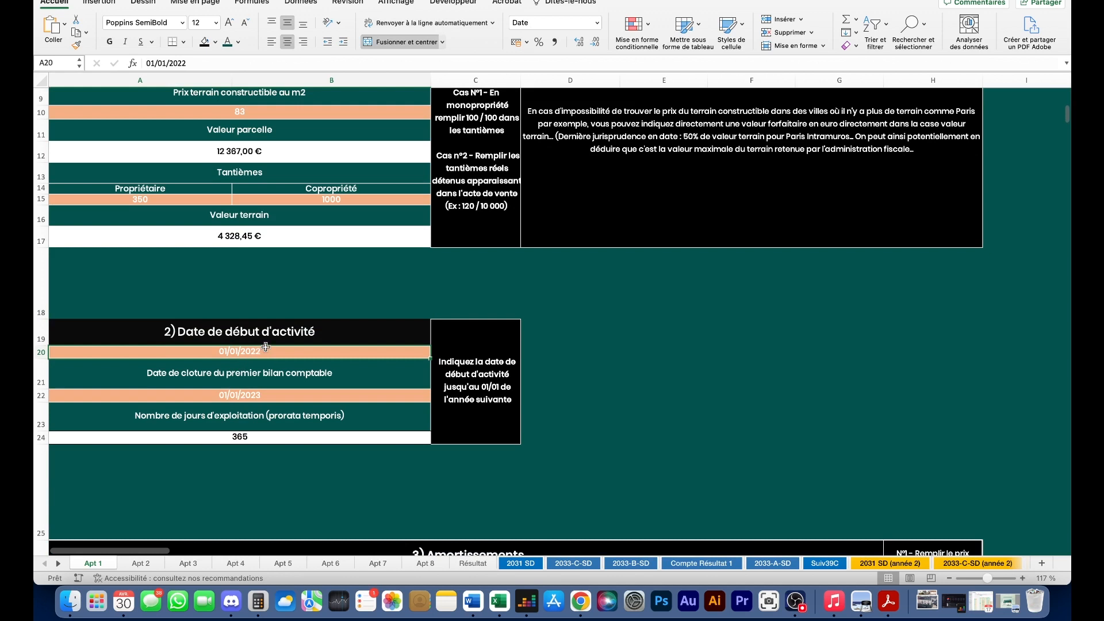
scroll(390, 315, "right", 1)
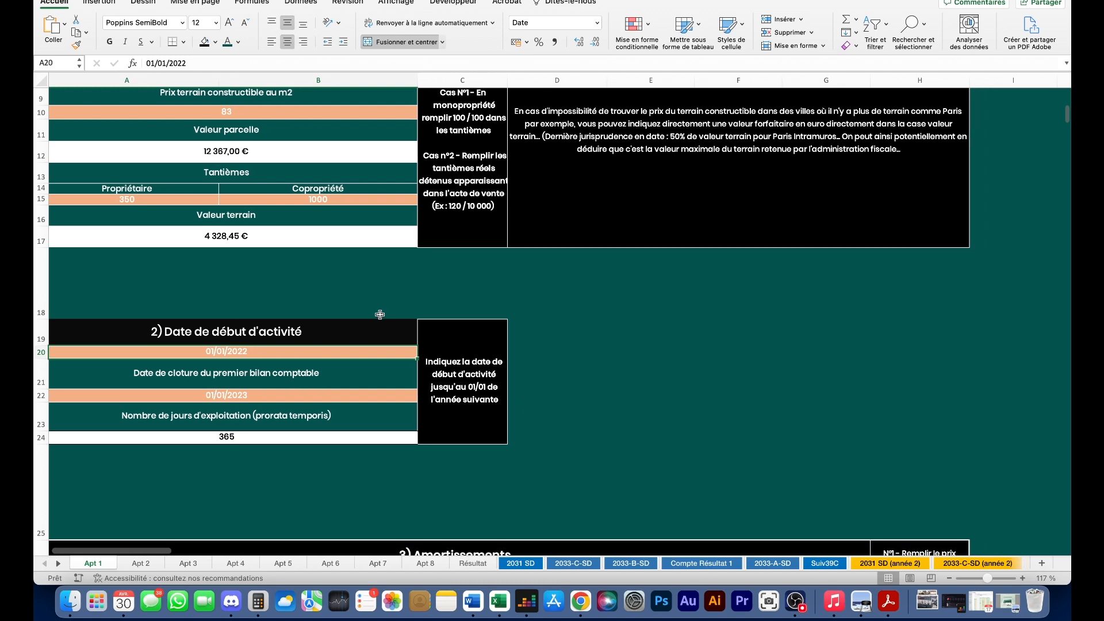
scroll(390, 315, "left", 1)
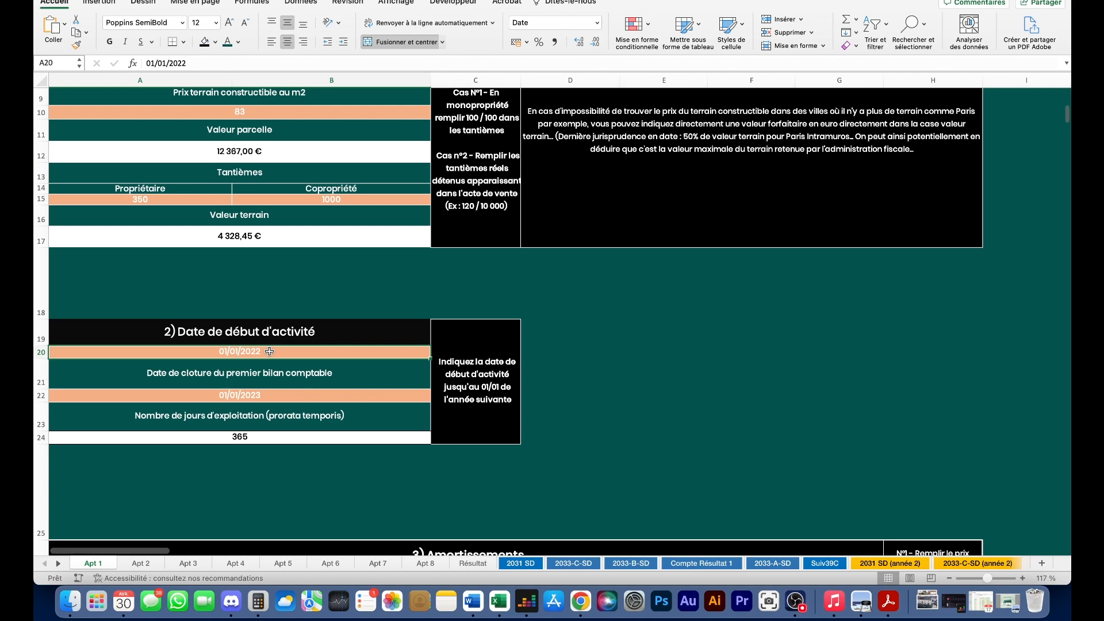
double_click(268, 352)
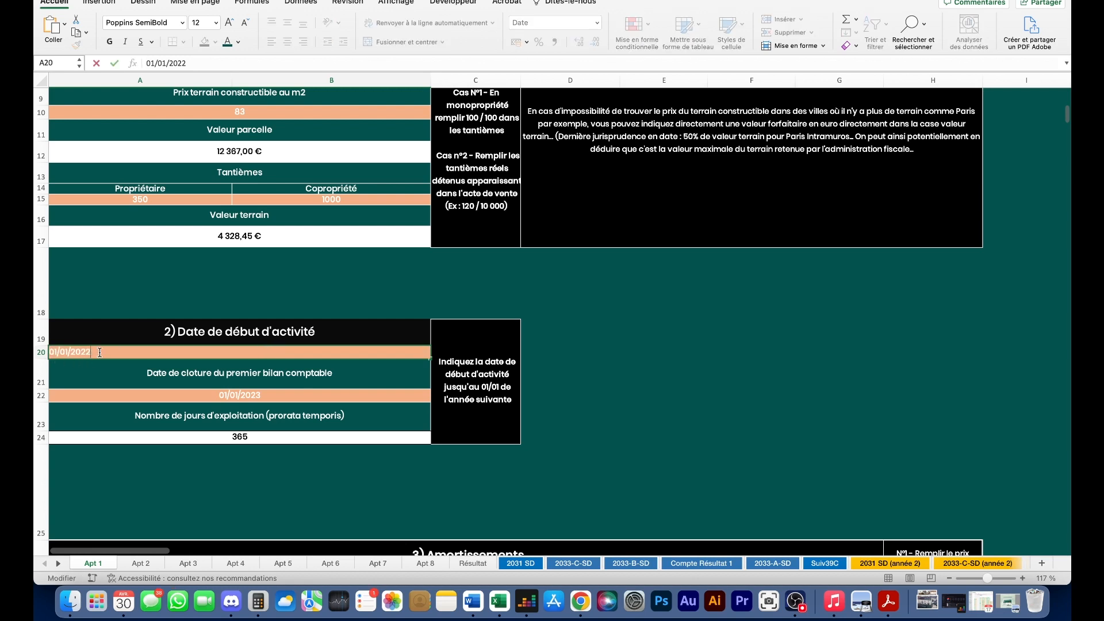
key("BackSpace")
type("01/06/2023")
key("Return")
double_click(297, 396)
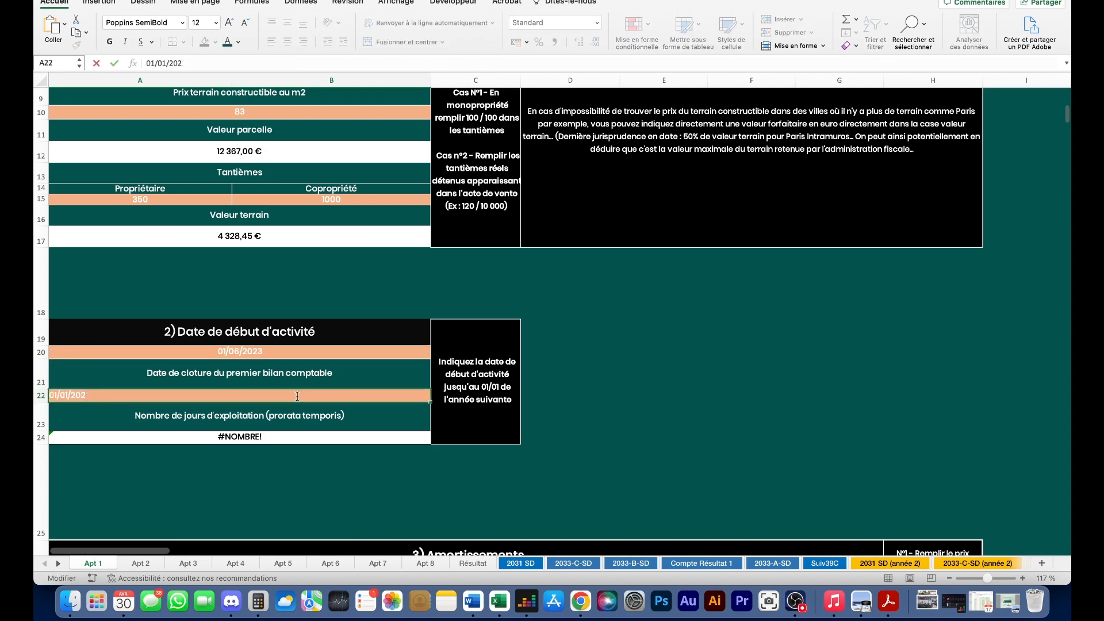
key("Return")
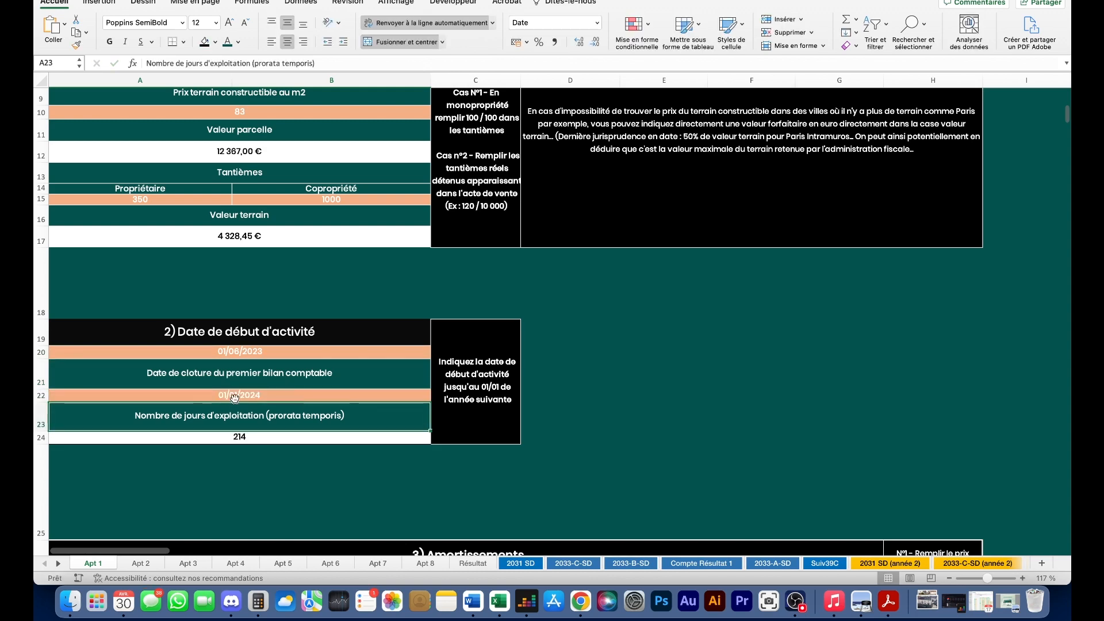
scroll(236, 352, "down", 1)
left_click(224, 434)
scroll(331, 362, "down", 3)
scroll(332, 362, "down", 1)
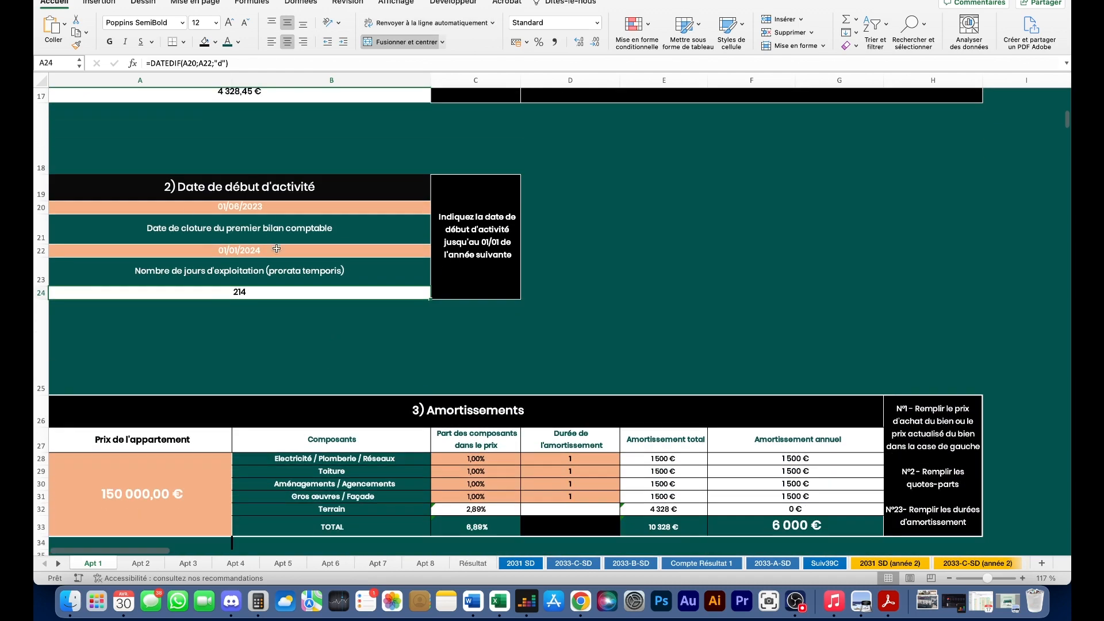
scroll(232, 353, "down", 3)
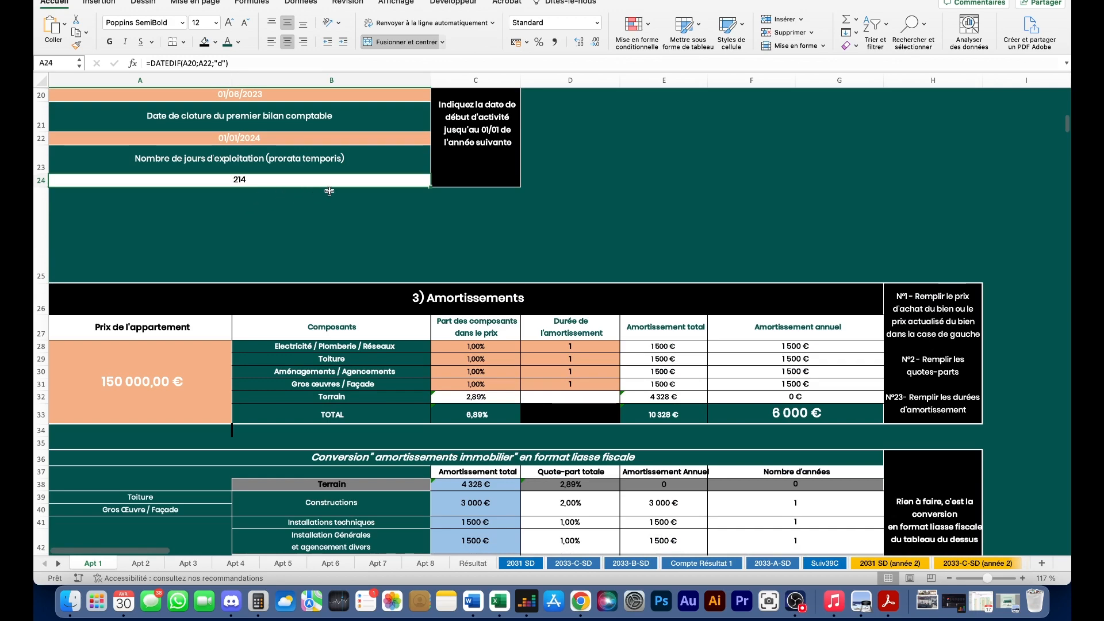
scroll(391, 204, "down", 1)
- Inspect the 2022 amortisations total and move to the 3) Amortissements section
scroll(417, 225, "down", 15)
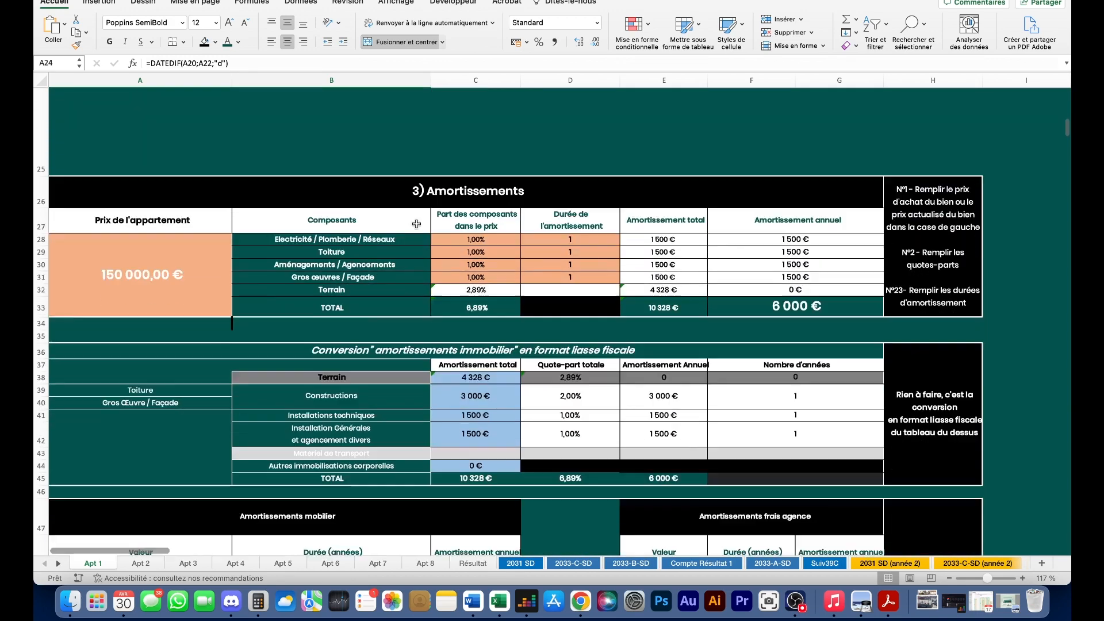
scroll(417, 224, "down", 5)
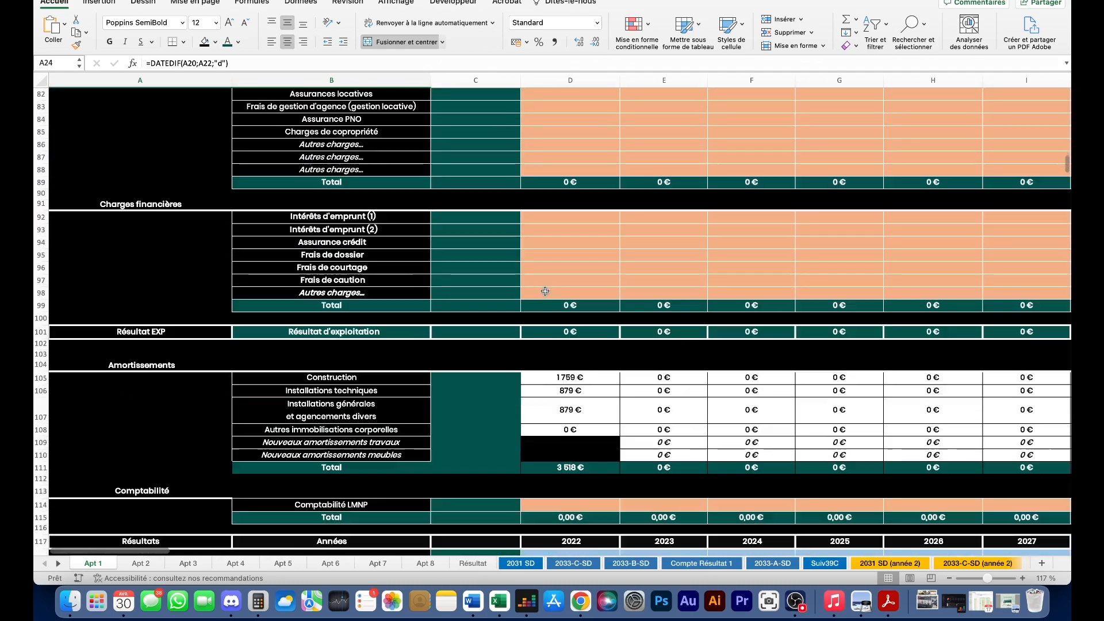
left_click(596, 445)
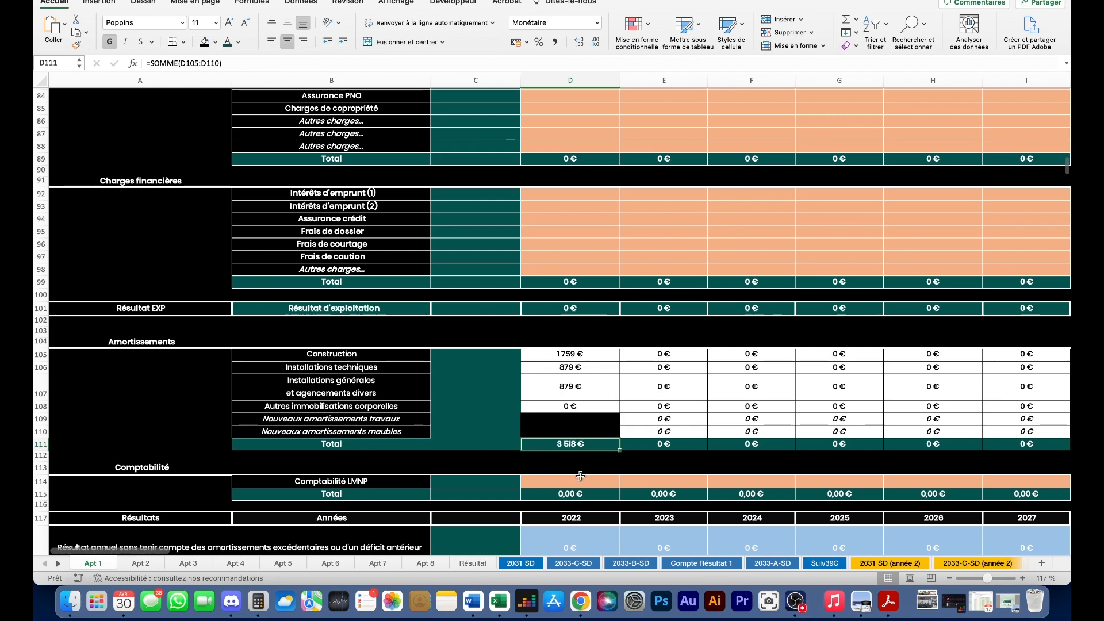
scroll(522, 437, "up", 15)
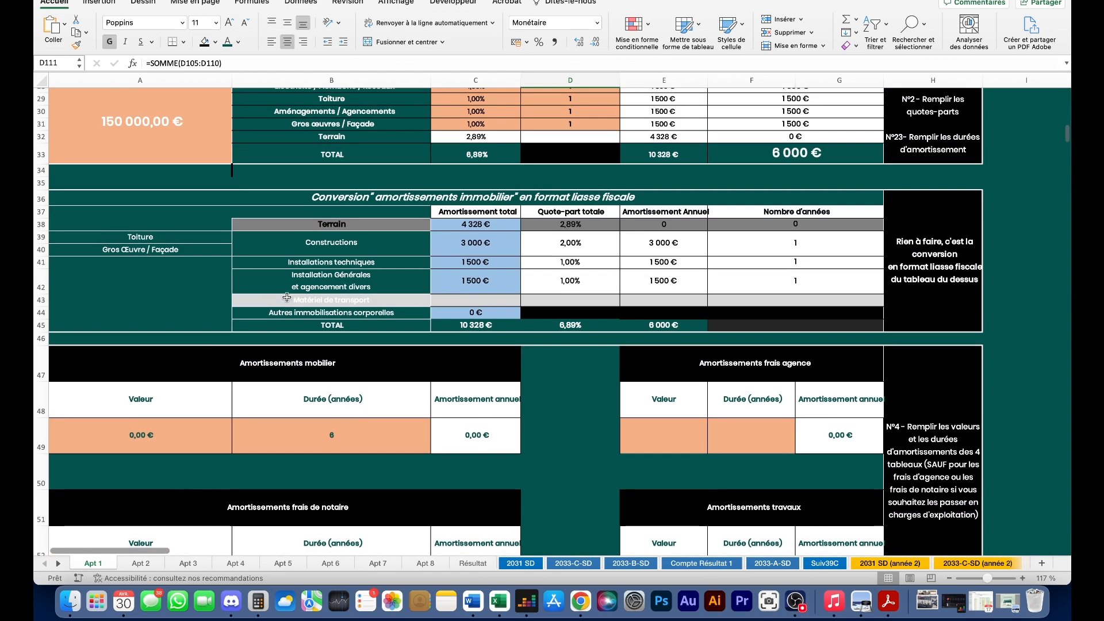
scroll(313, 340, "up", 10)
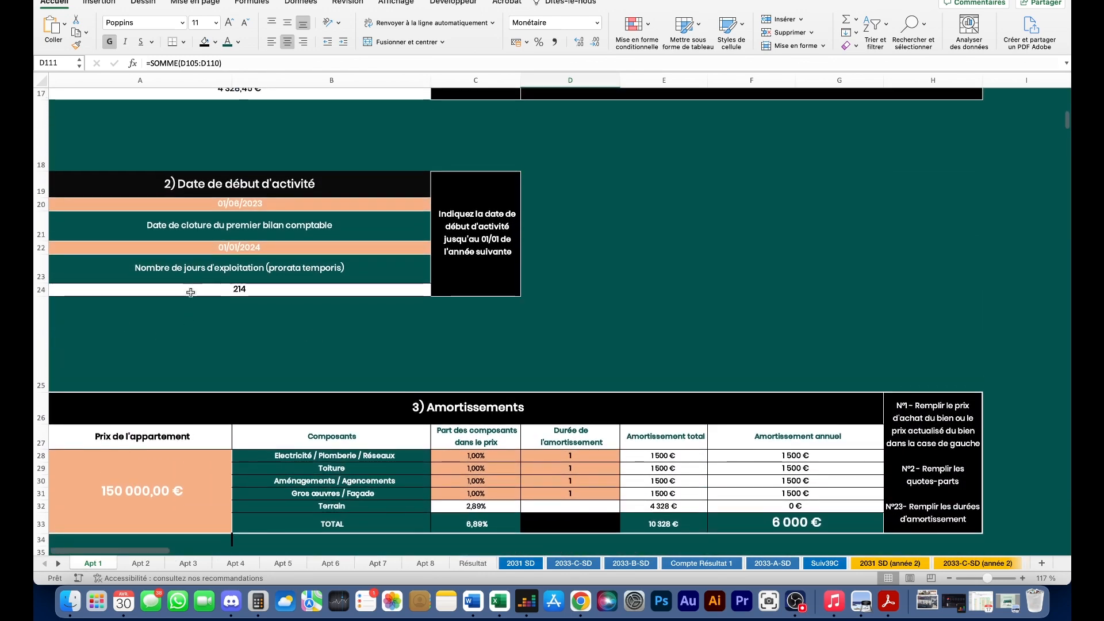
scroll(287, 351, "down", 2)
left_click(264, 362)
scroll(241, 368, "down", 3)
- Clear and re-enter the 150 000 € apartment price
left_click(194, 373)
key("BackSpace")
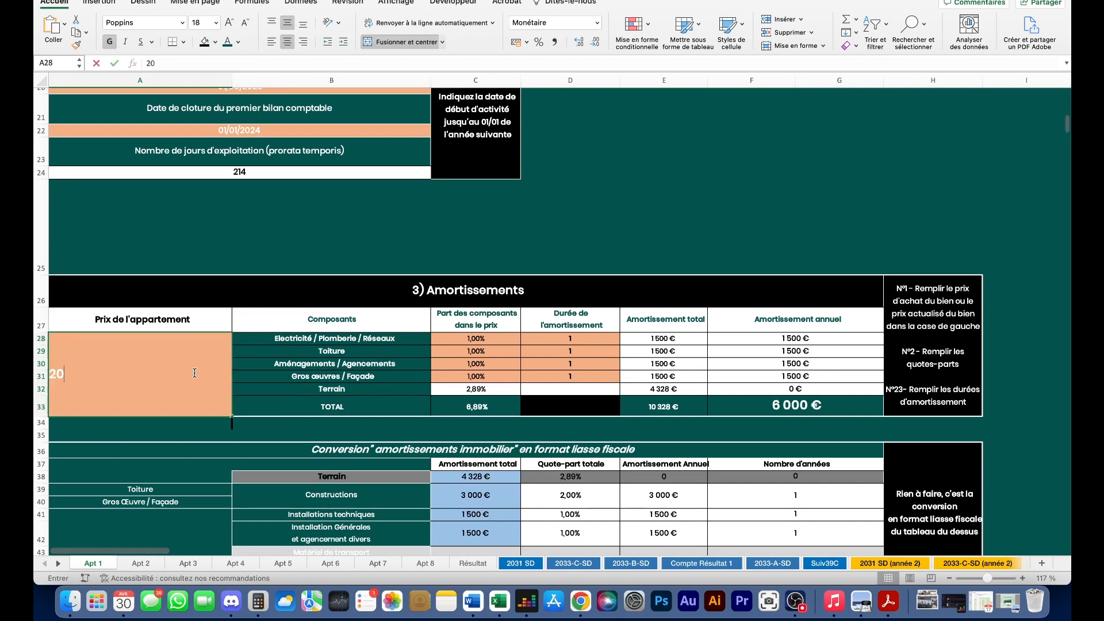
scroll(246, 382, "up", 3)
type("150 000")
key("Return")
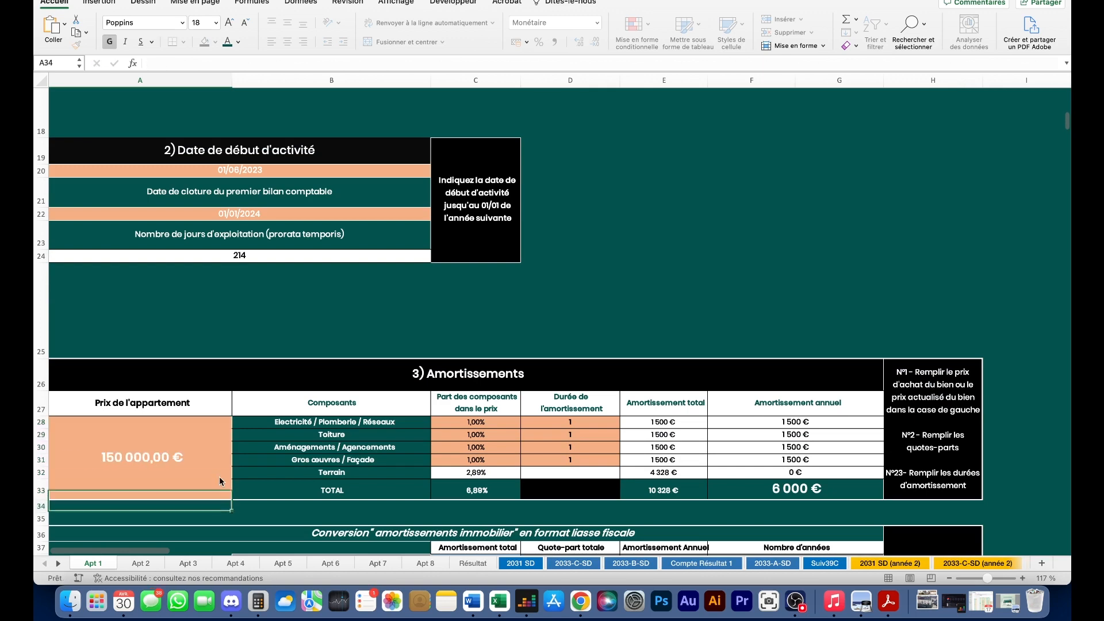
scroll(494, 247, "down", 1)
scroll(494, 247, "down", 1)
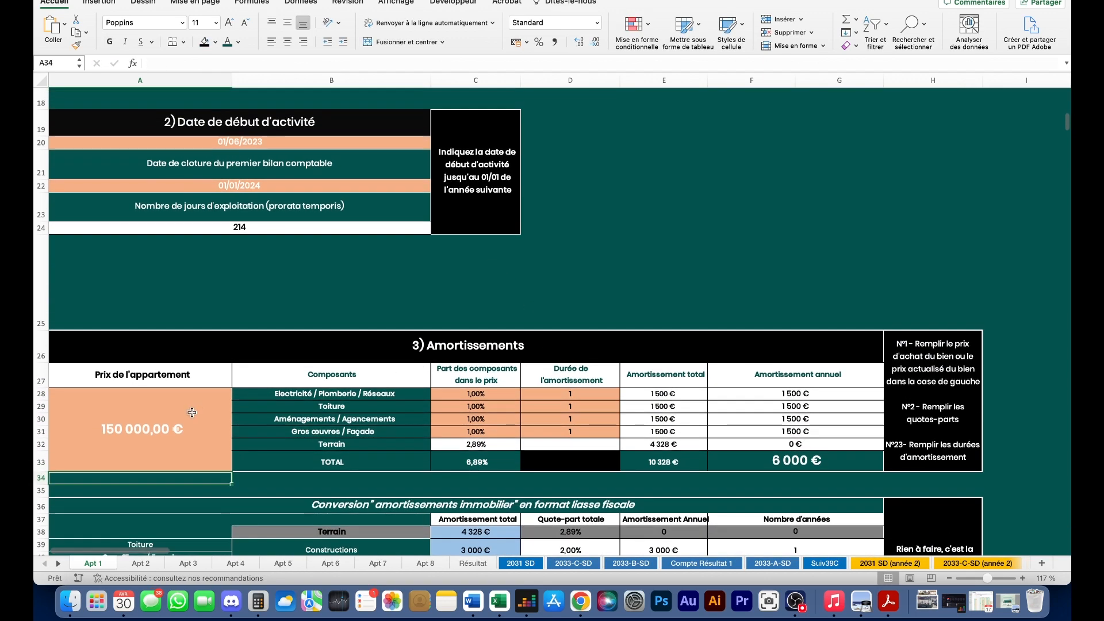
- Change the apartment price to 100 000 €
left_click(192, 412)
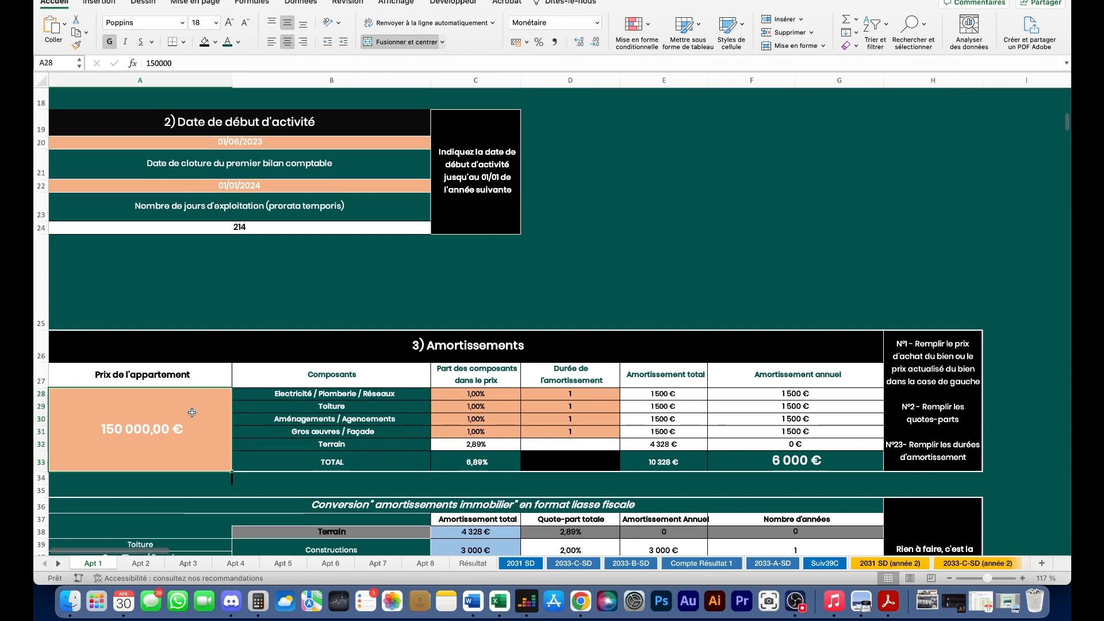
type("100000")
key("Return")
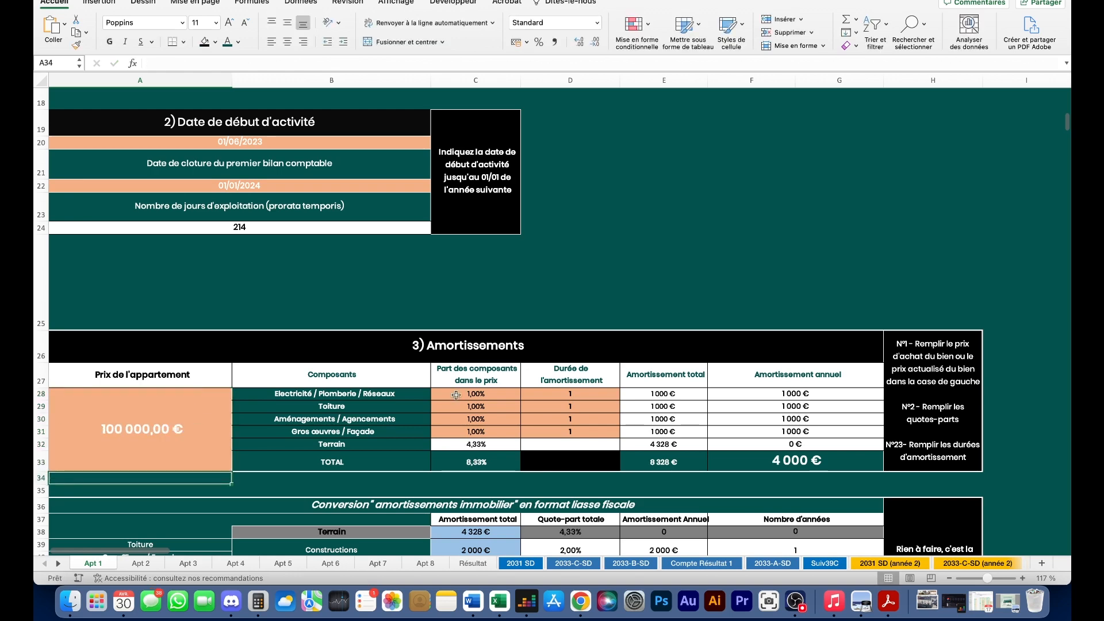
scroll(437, 329, "down", 3)
- Change the Electricité / Plomberie / Réseaux share from 1% to 20%, then bring up a cleared Calculator
left_click(466, 313)
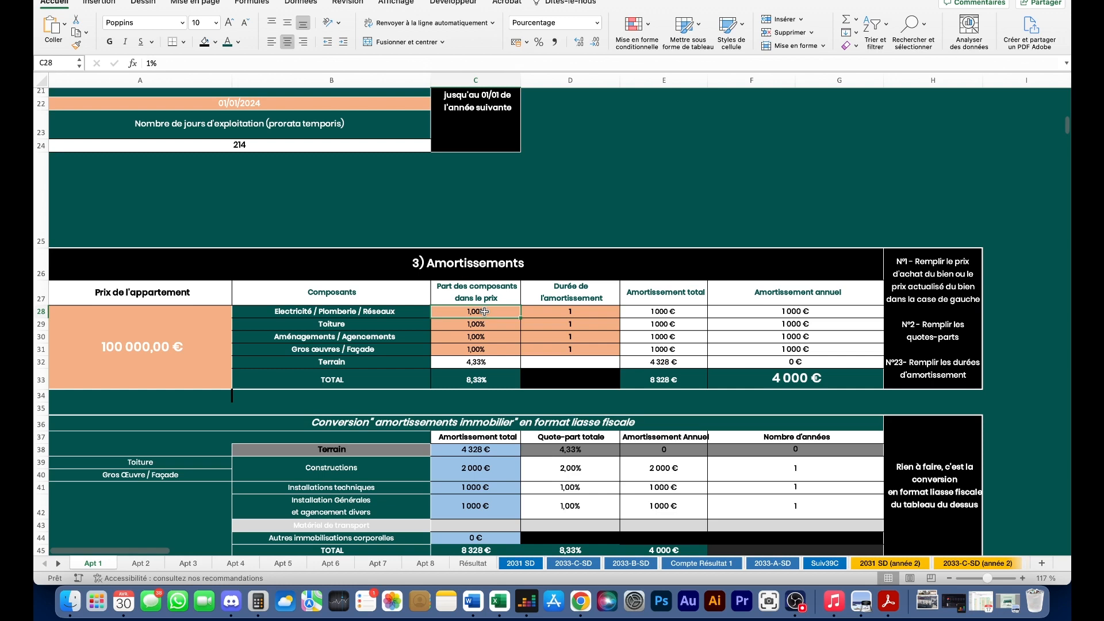
double_click(491, 311)
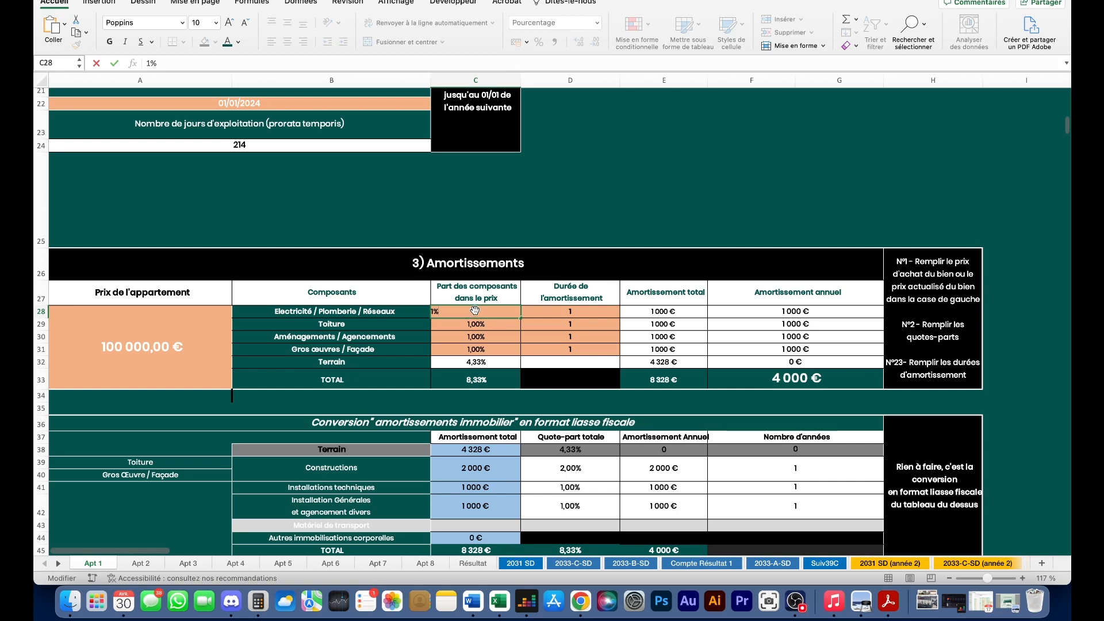
left_click(657, 311)
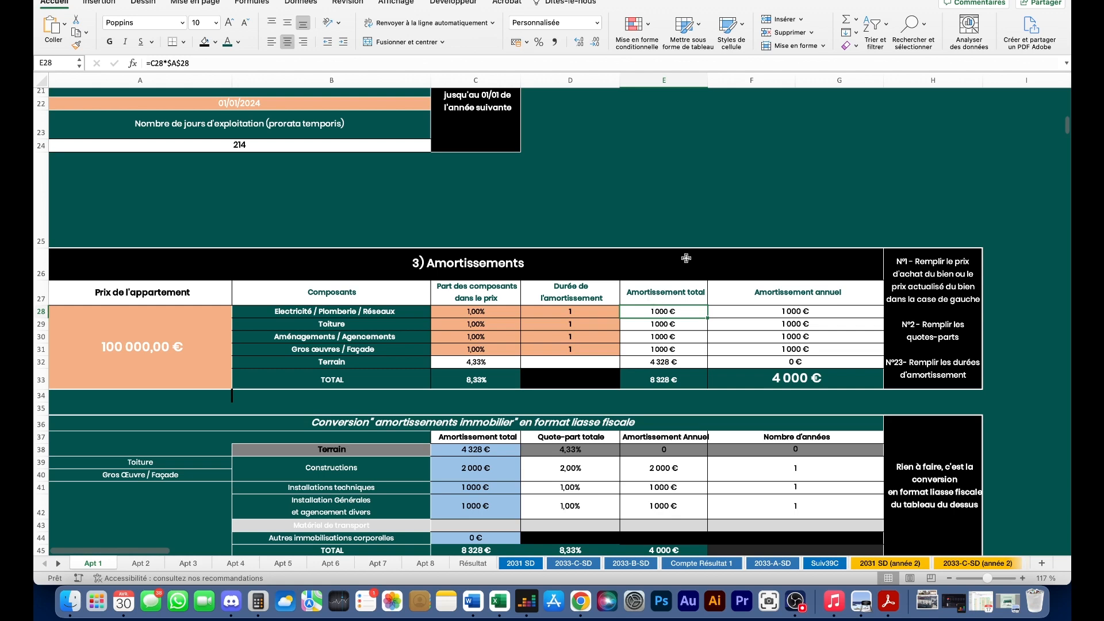
left_click(466, 311)
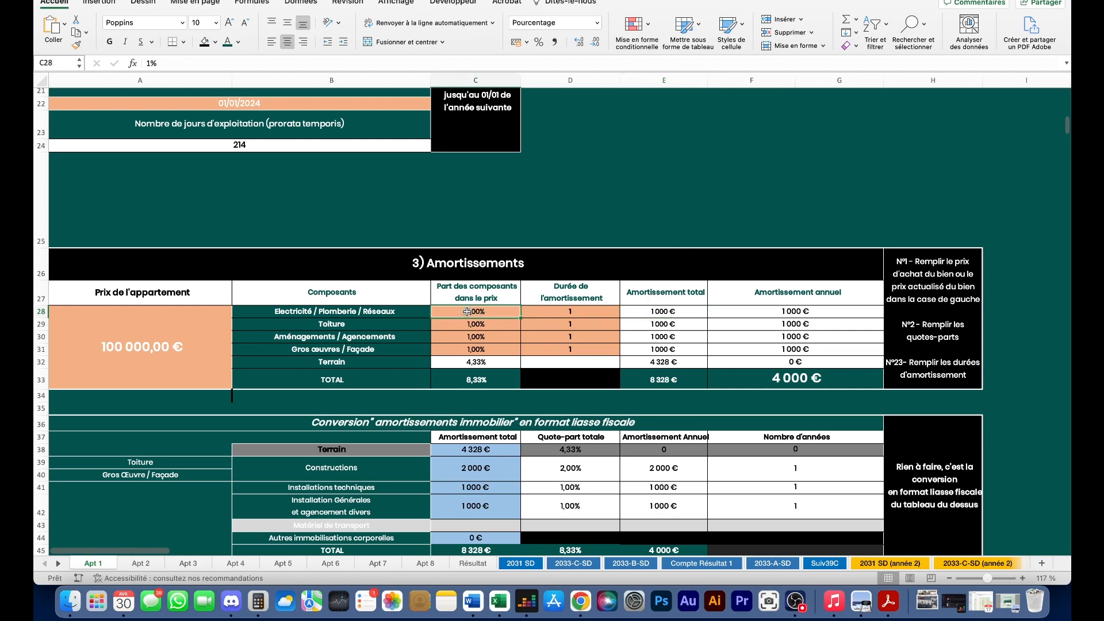
double_click(460, 312)
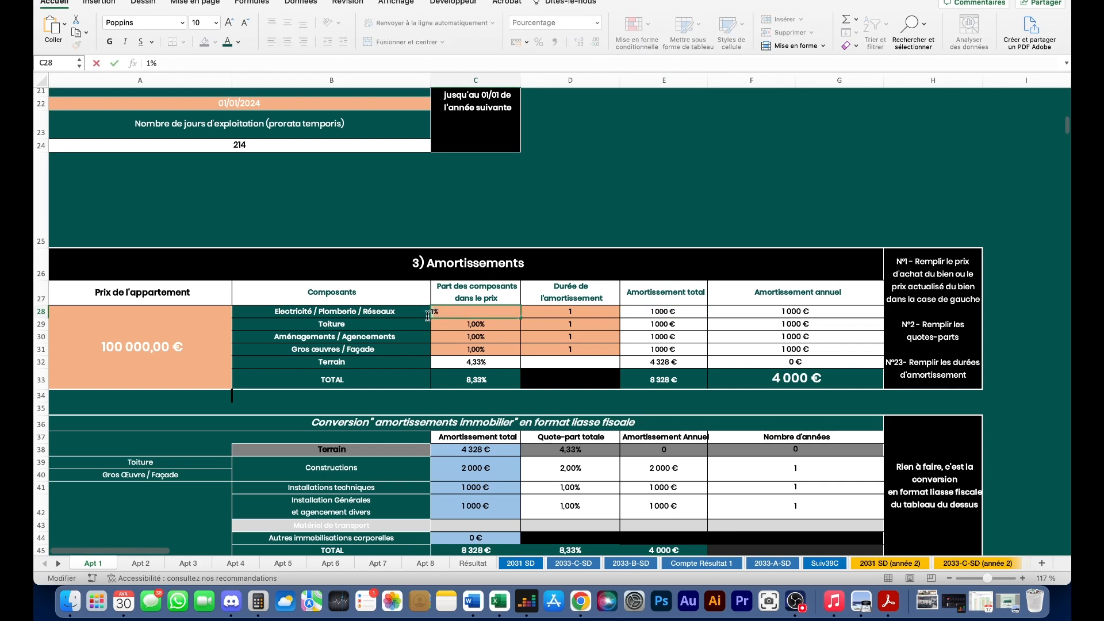
key("BackSpace")
key("BackSpace")
type("20")
key("Return")
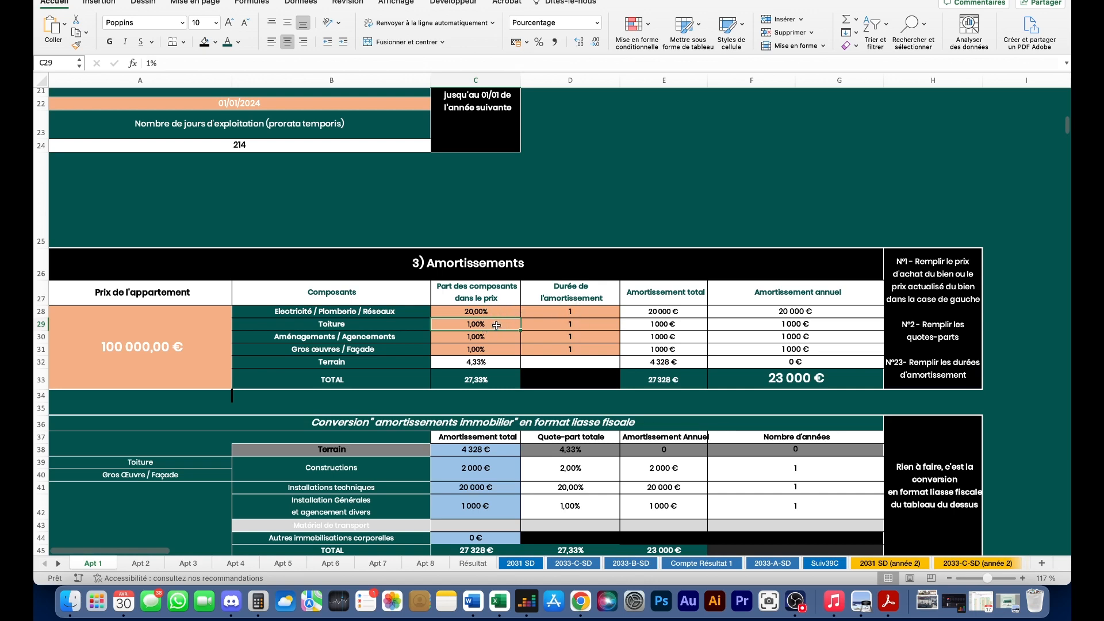
left_click(243, 598)
left_click(736, 215)
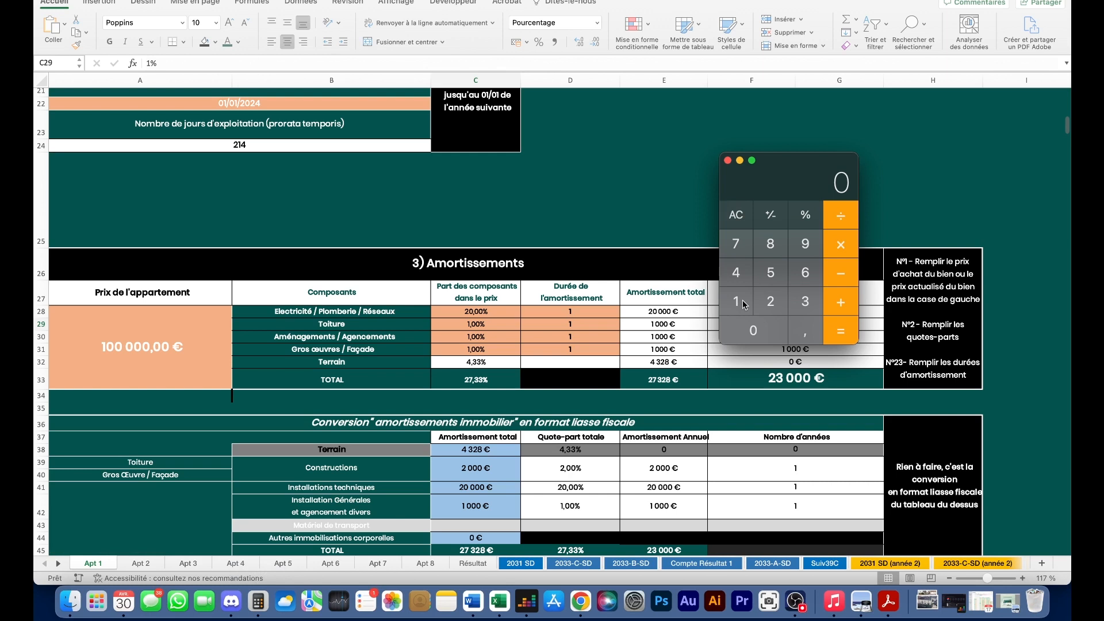
- Calculate 50 × 250 = 12 500, then divide it by 3
left_click(770, 272)
left_click(754, 330)
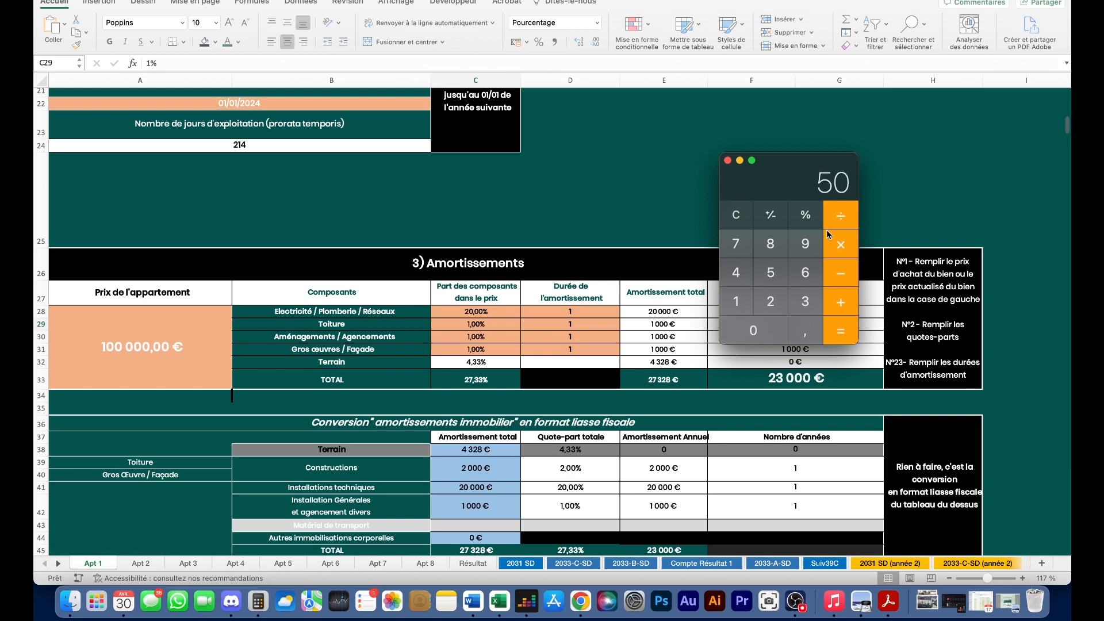
left_click(771, 303)
left_click(771, 272)
left_click(772, 334)
left_click(840, 329)
left_click(837, 222)
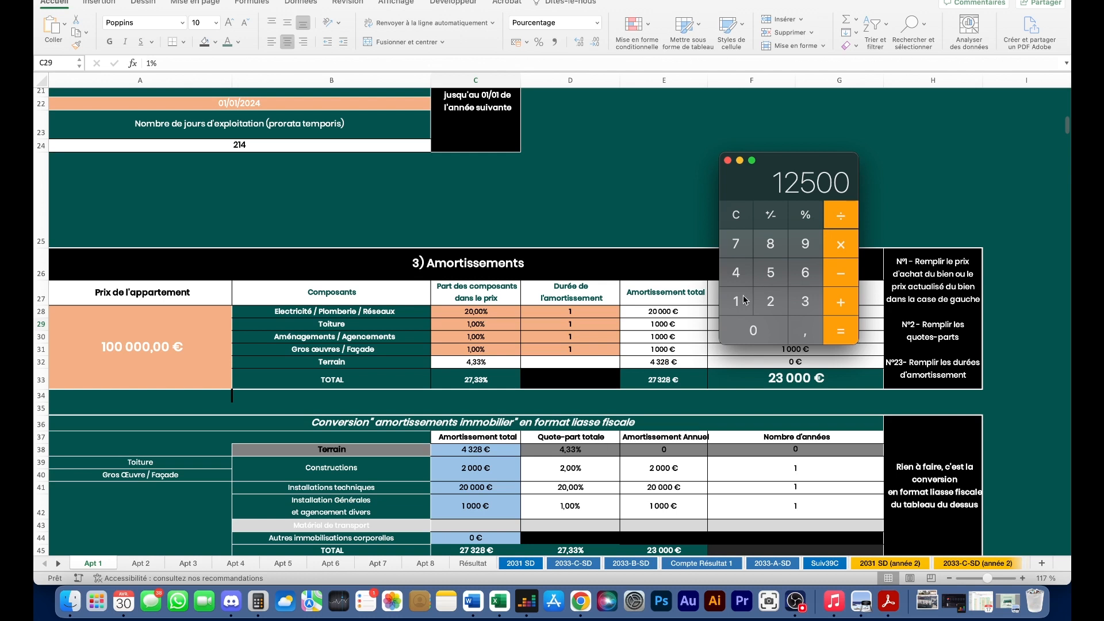
left_click(811, 304)
left_click(836, 329)
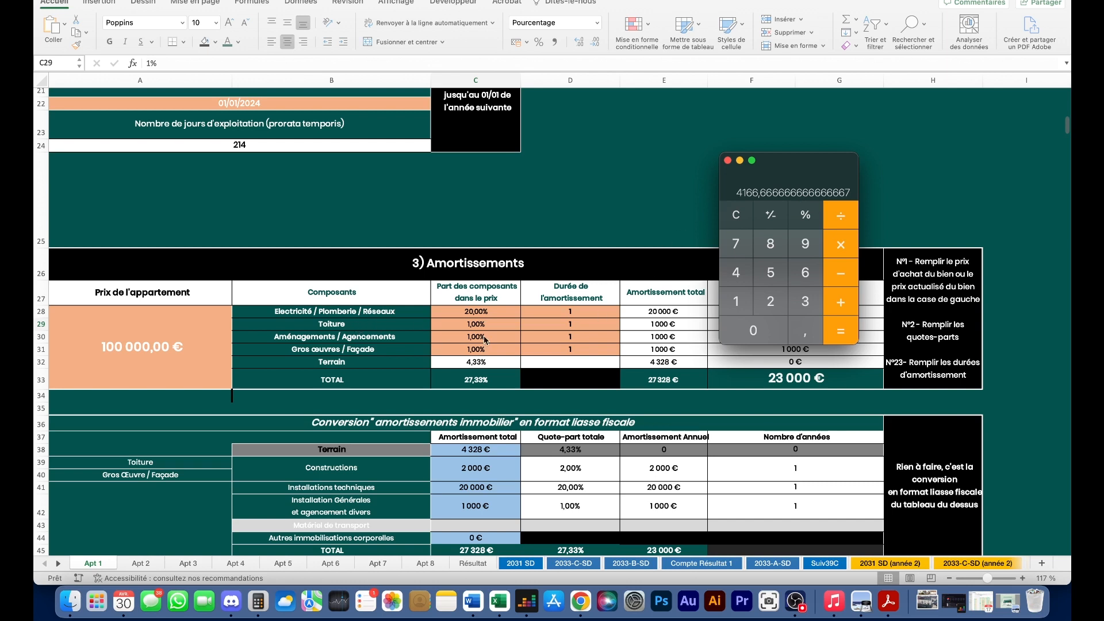
- Set the Toiture share of the price to 4%
left_click(467, 319)
type("4")
key("Return")
left_click(454, 348)
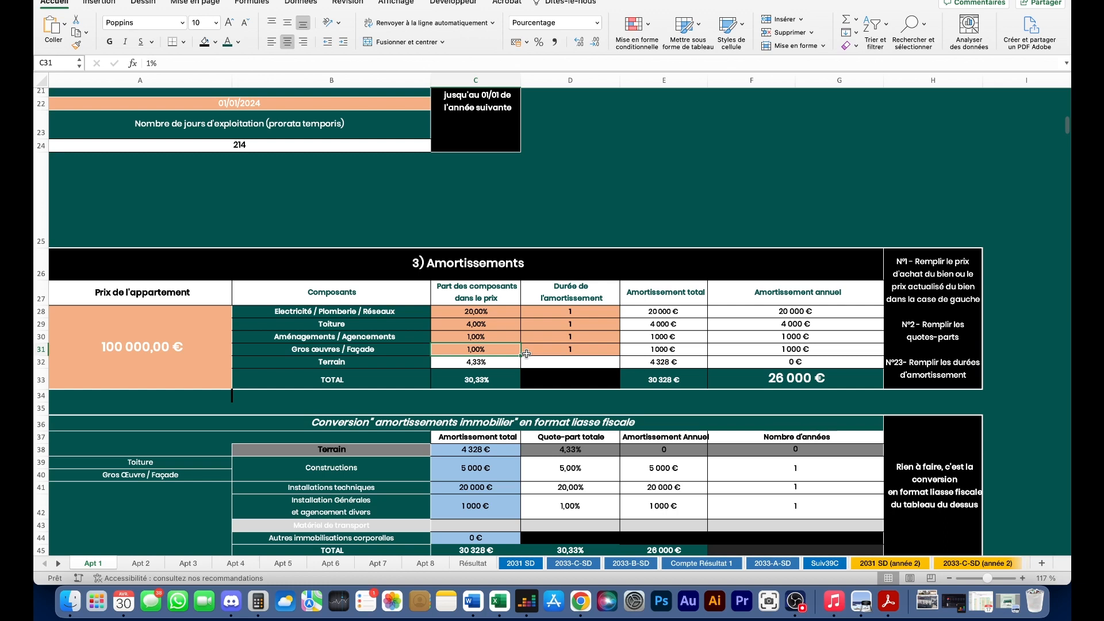
type("40")
key("BackSpace")
key("BackSpace")
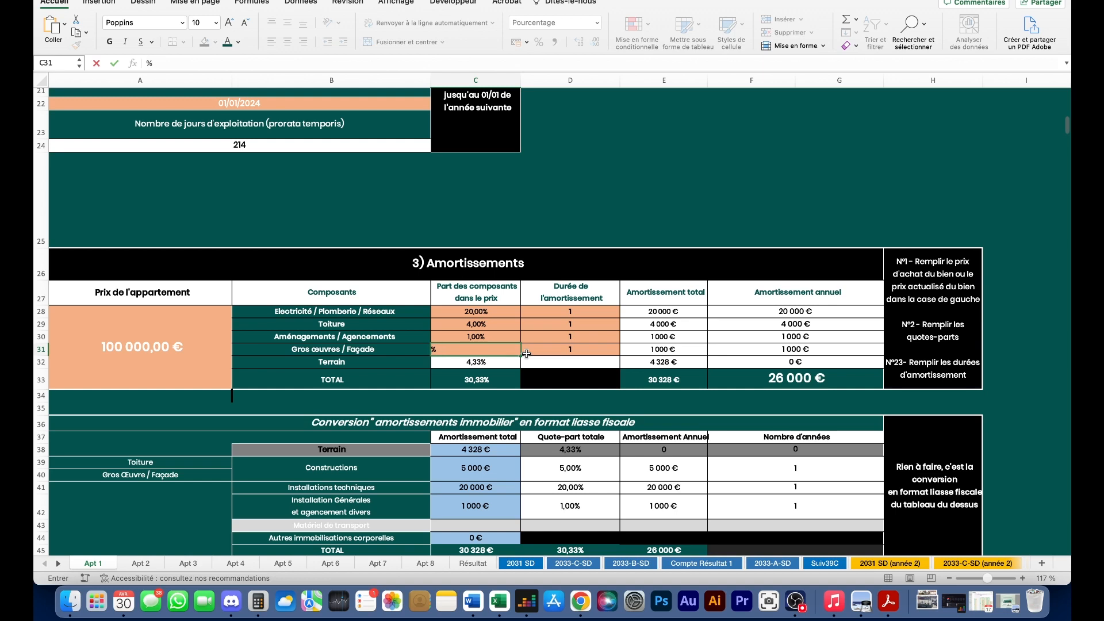
type("35")
key("Return")
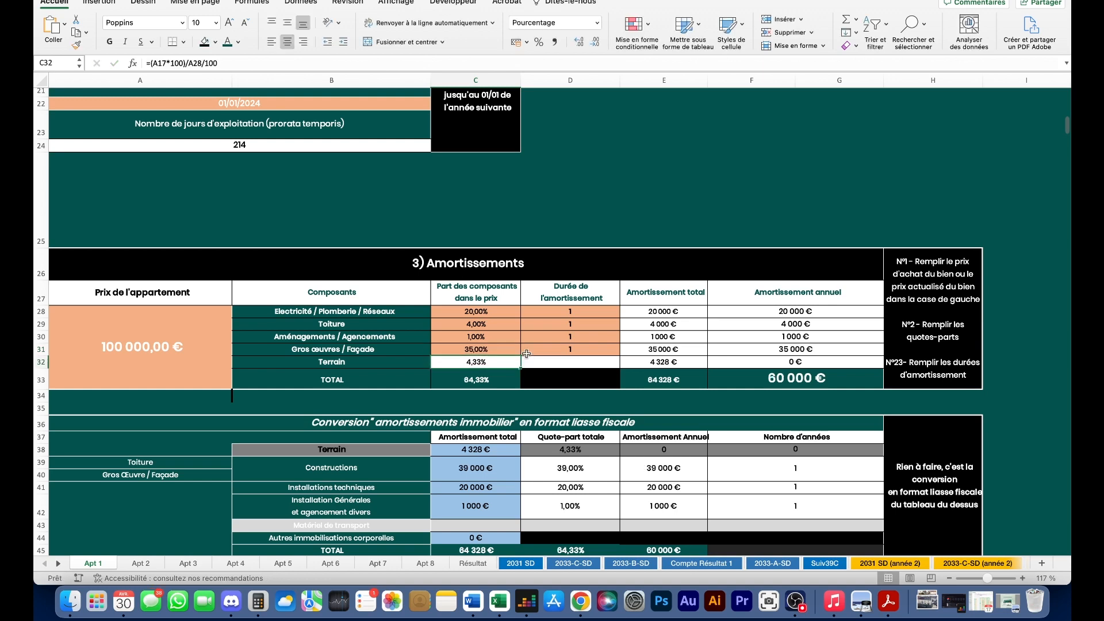
left_click(480, 338)
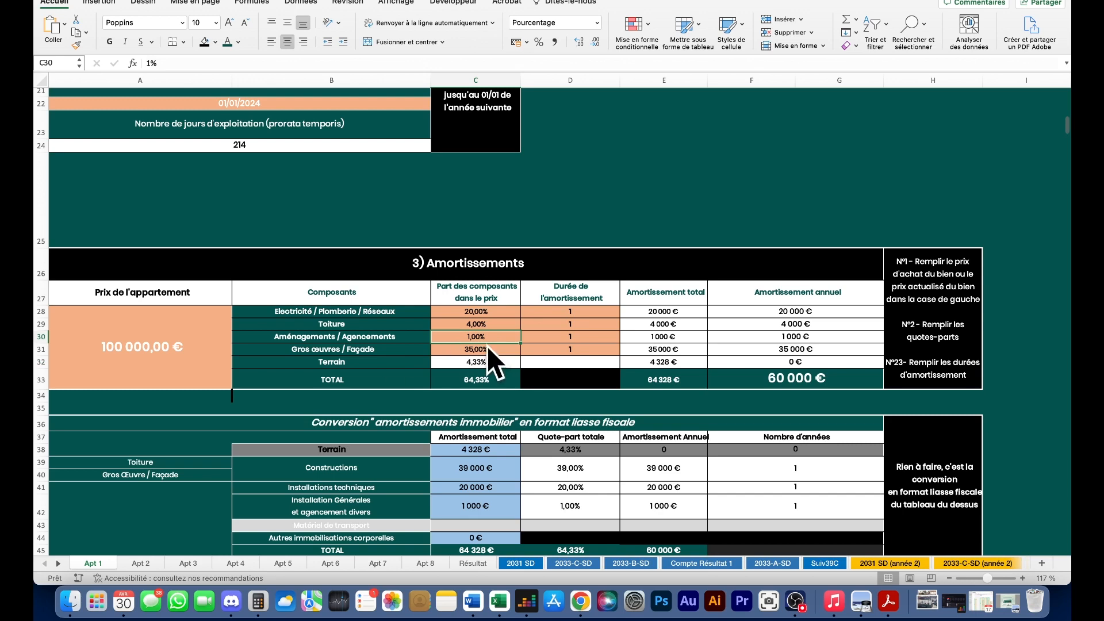
double_click(466, 337)
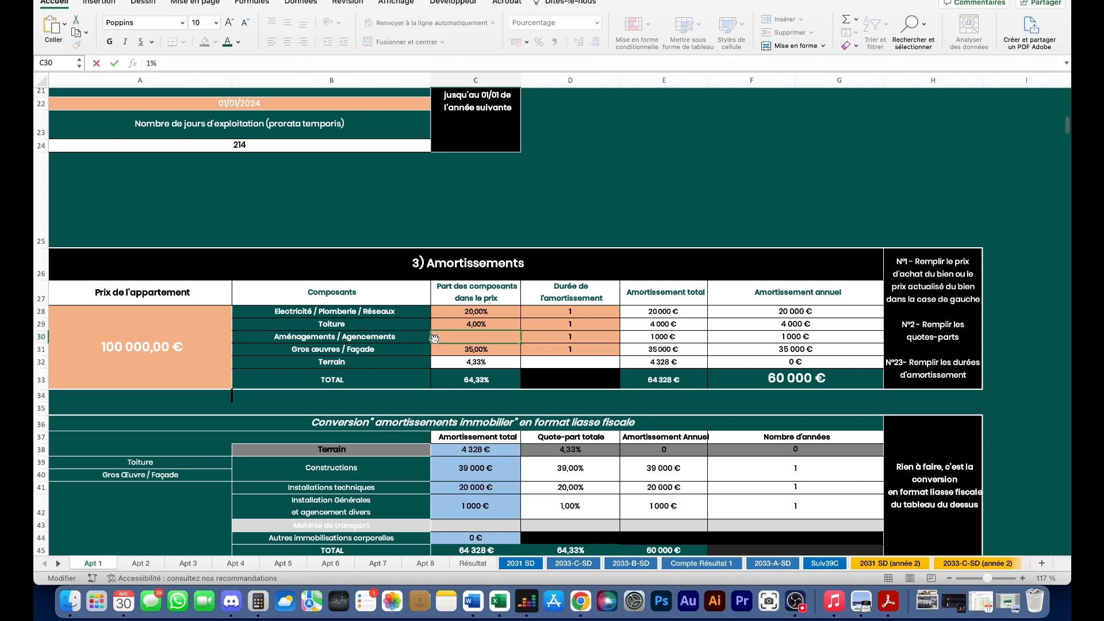
key("BackSpace")
type("36")
key("Return")
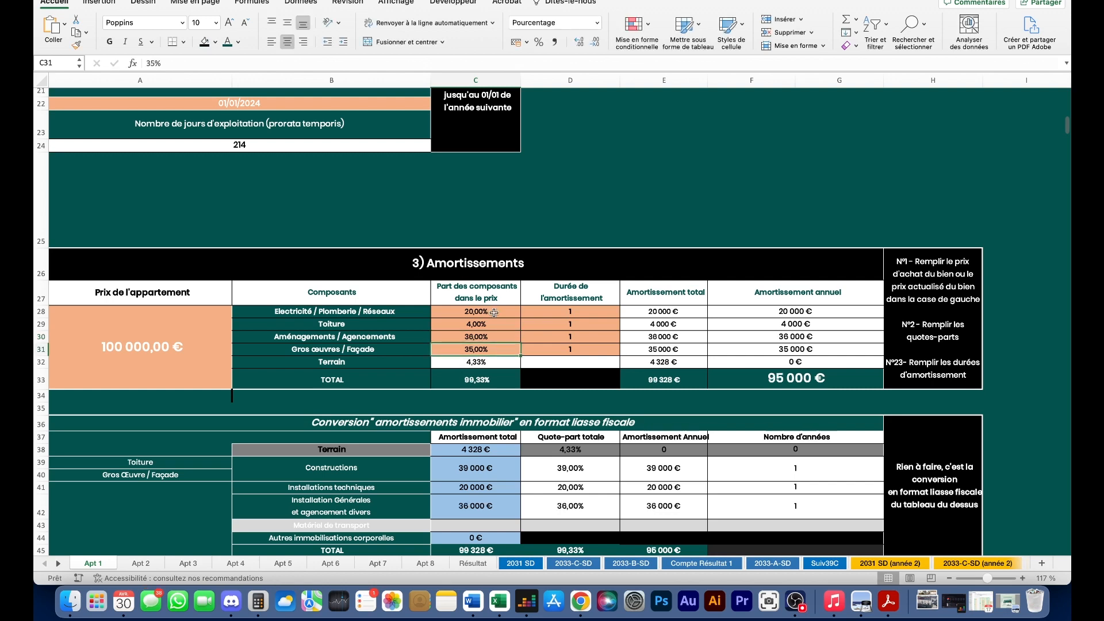
double_click(473, 337)
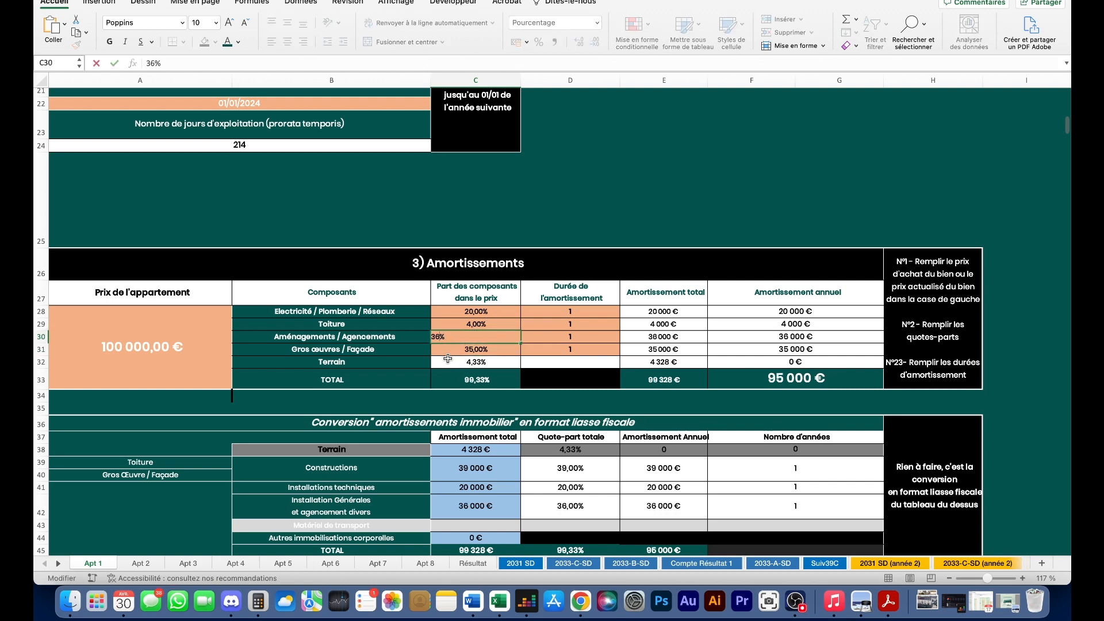
type(",66")
key("Return")
double_click(449, 338)
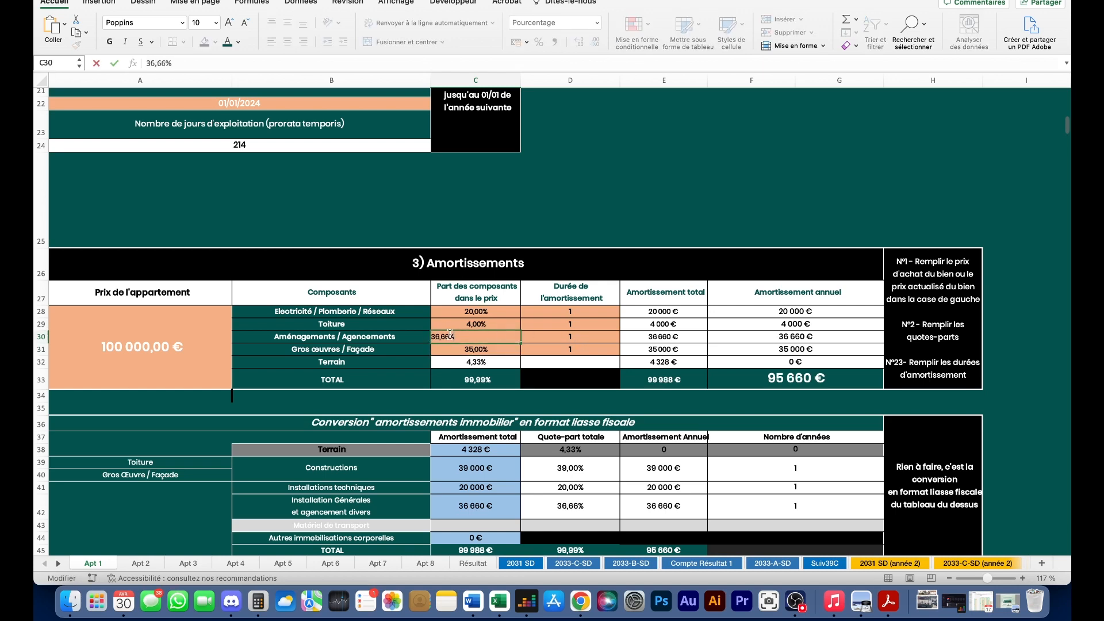
key("BackSpace")
type("5")
key("BackSpace")
type("7")
key("Return")
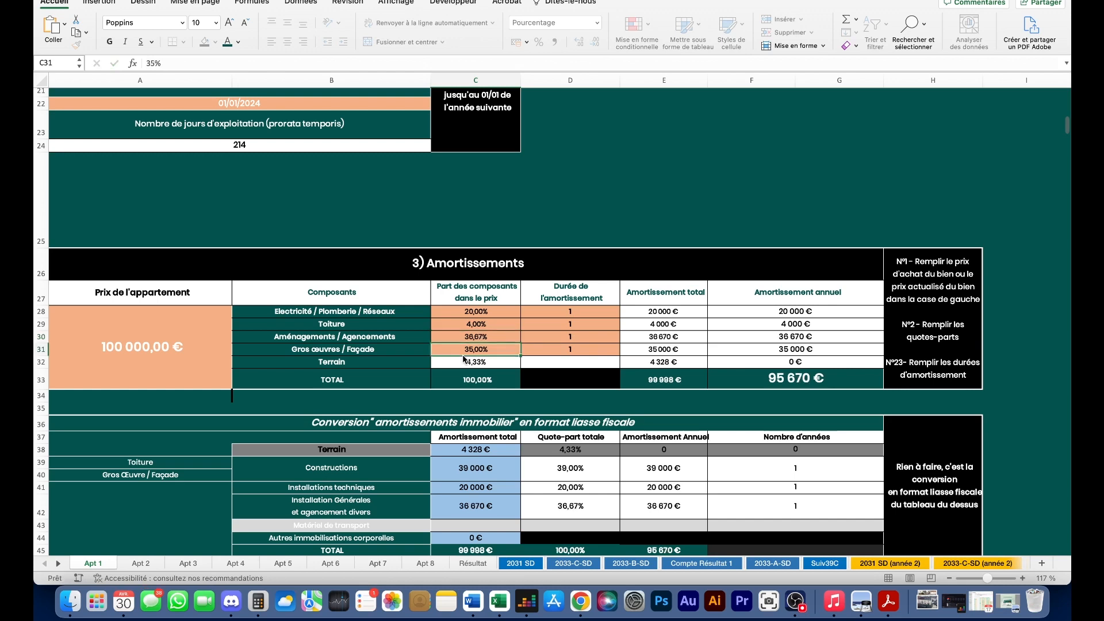
left_click(485, 342)
left_click(559, 366)
scroll(420, 362, "down", 1)
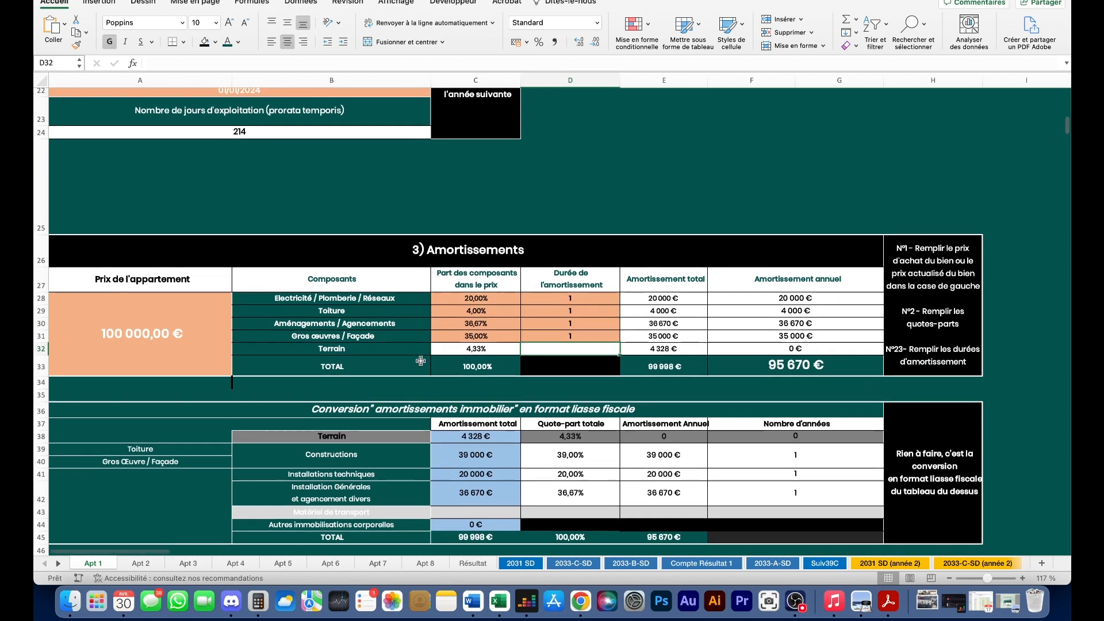
left_click_drag(498, 296, 494, 364)
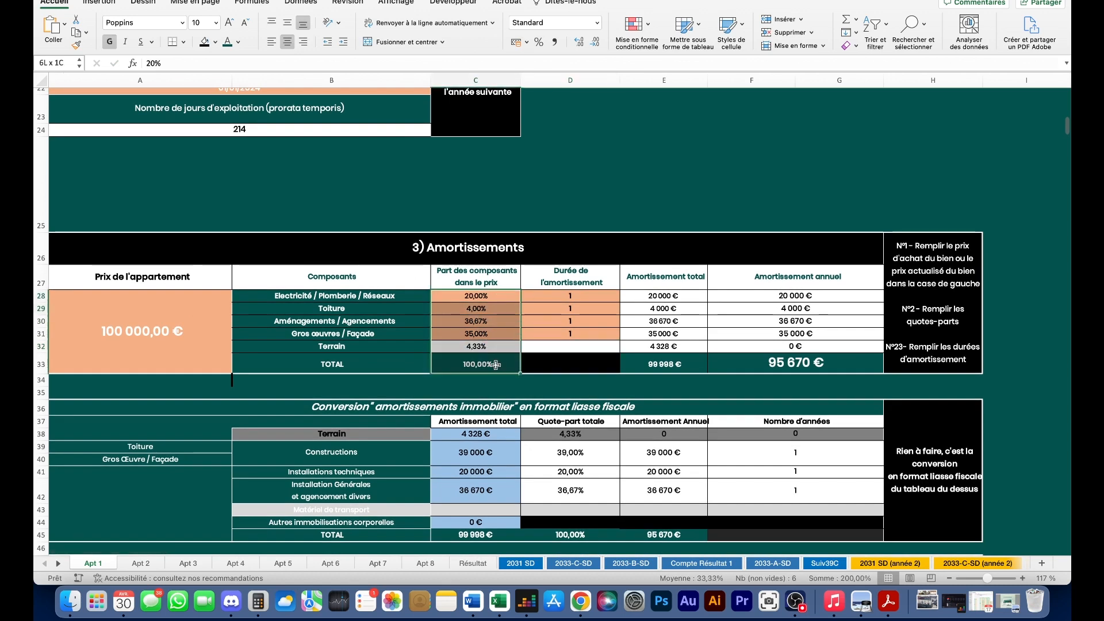
- Change the Electricité / Plomberie / Réseaux depreciation duration from 1 to 5 years
left_click(538, 298)
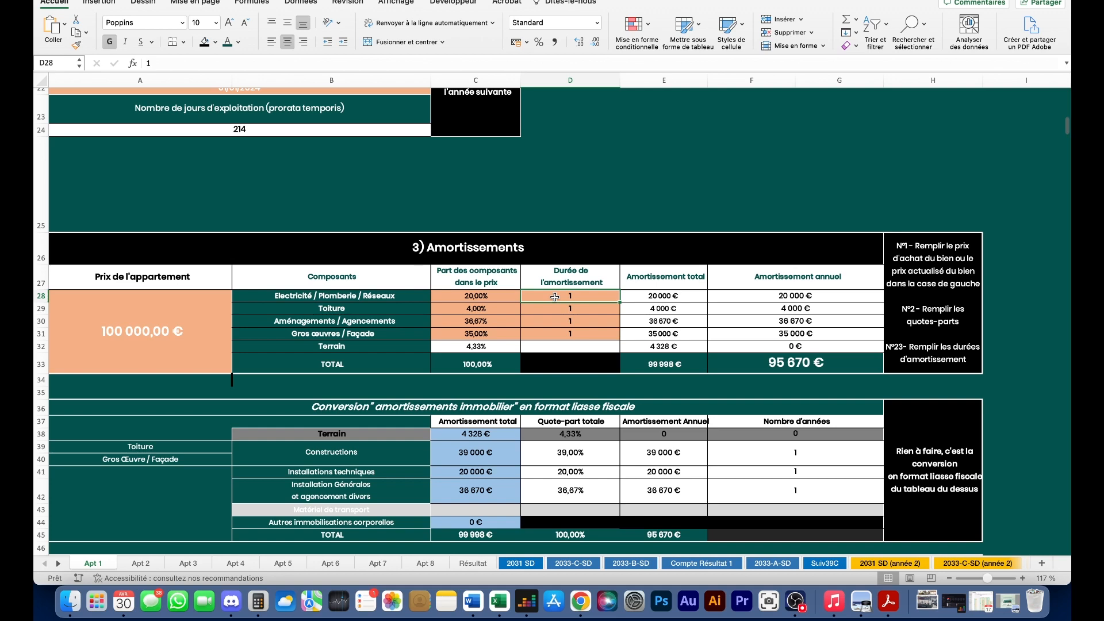
double_click(555, 297)
key("BackSpace")
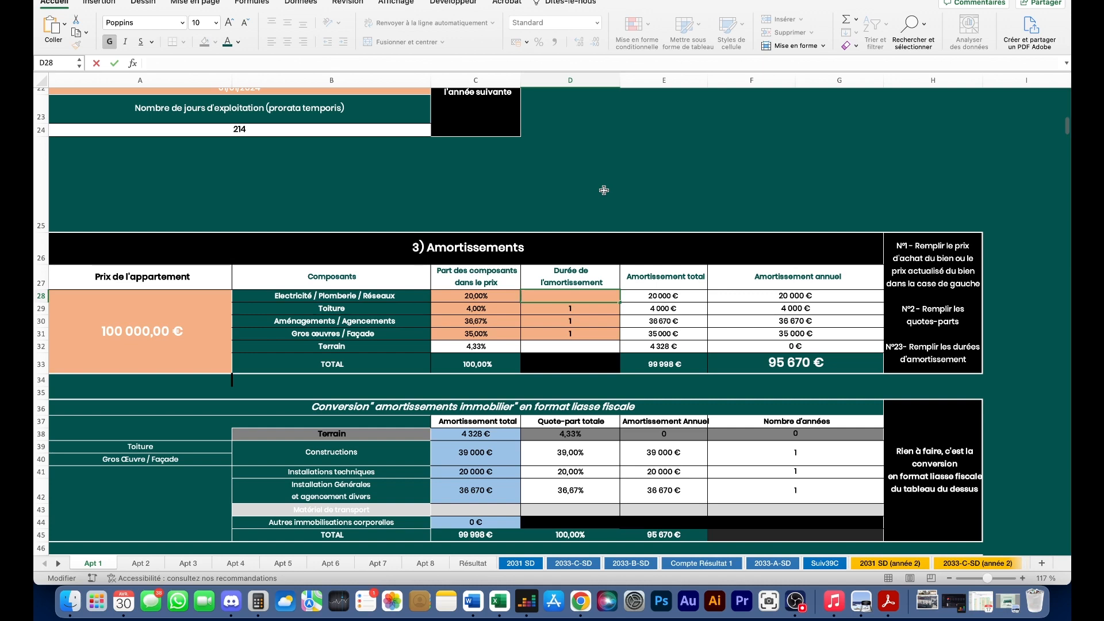
type("5")
key("Return")
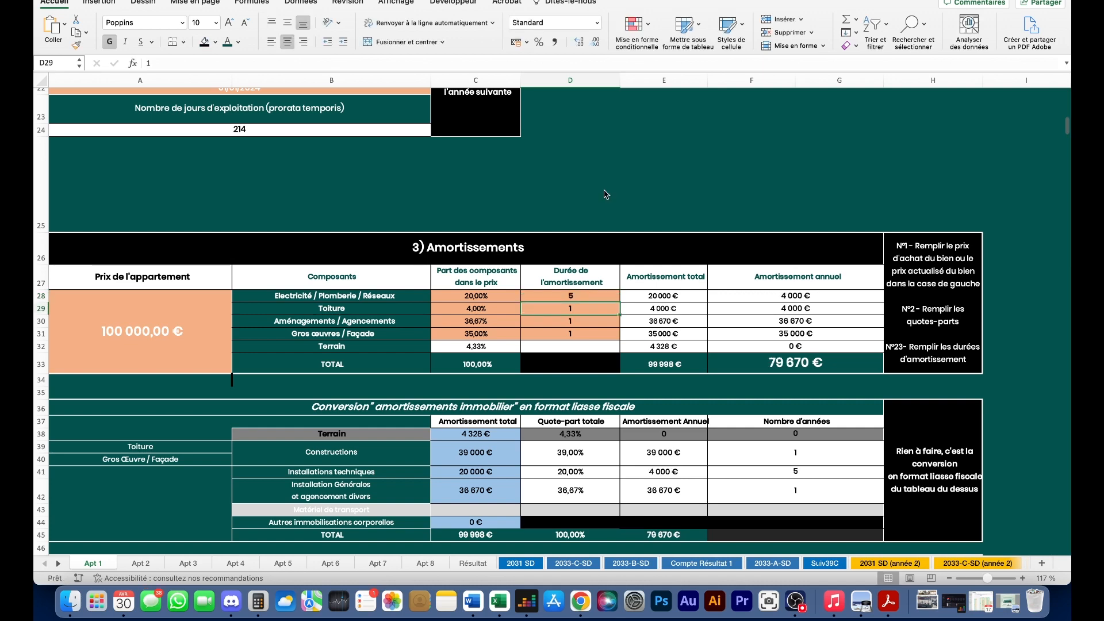
double_click(575, 309)
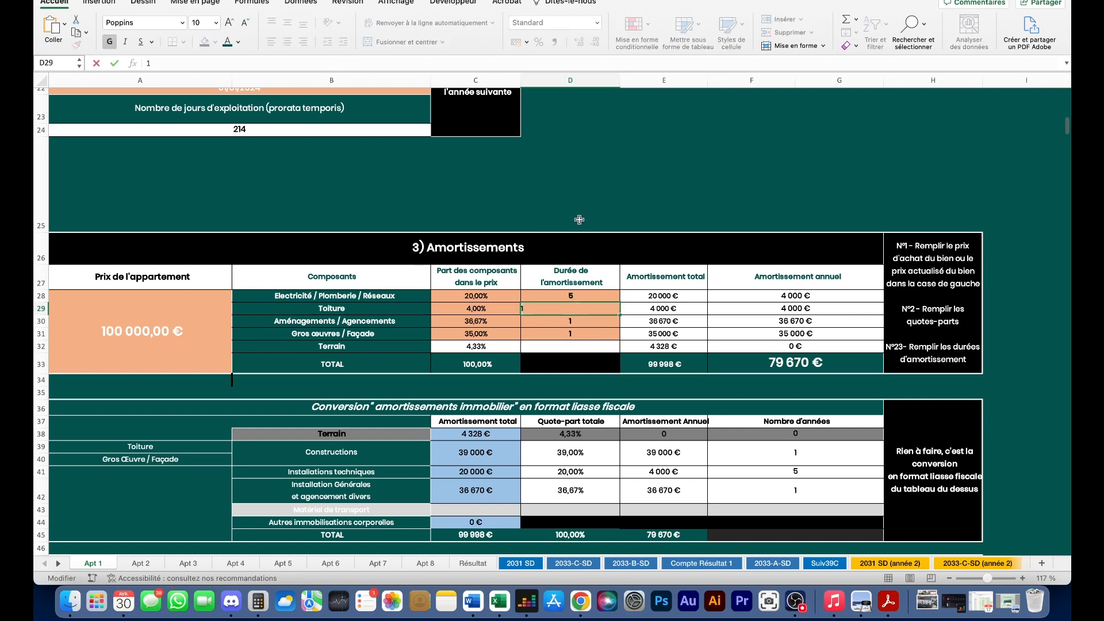
- Select the full Rue de la Schliffe parcel address in SurfaceParcelle.com
left_click(580, 601)
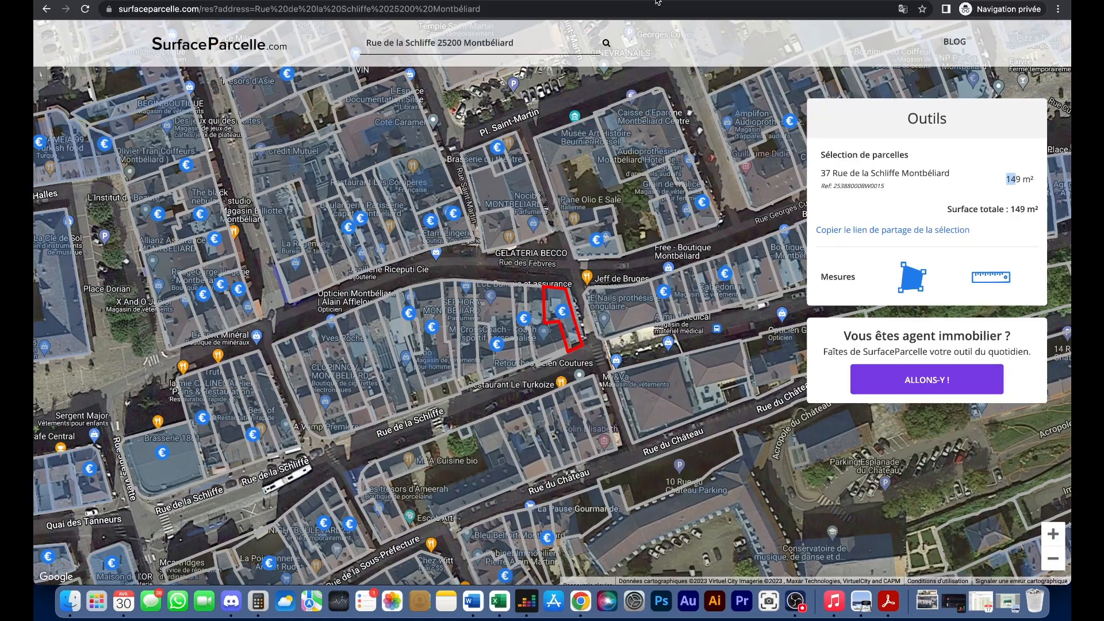
double_click(466, 41)
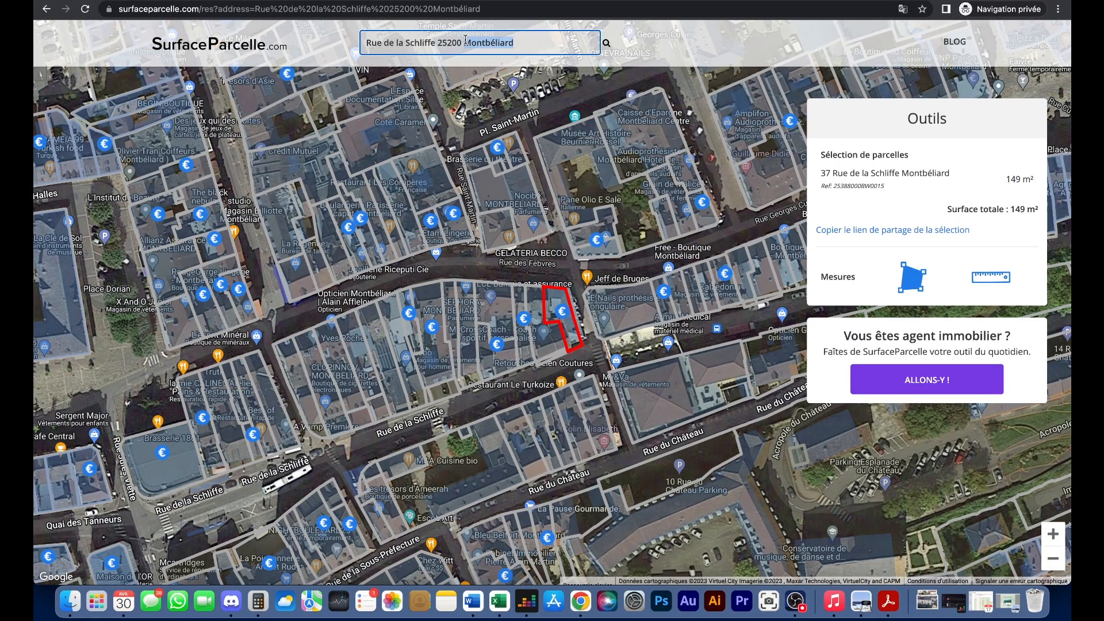
scroll(577, 357, "up", 3)
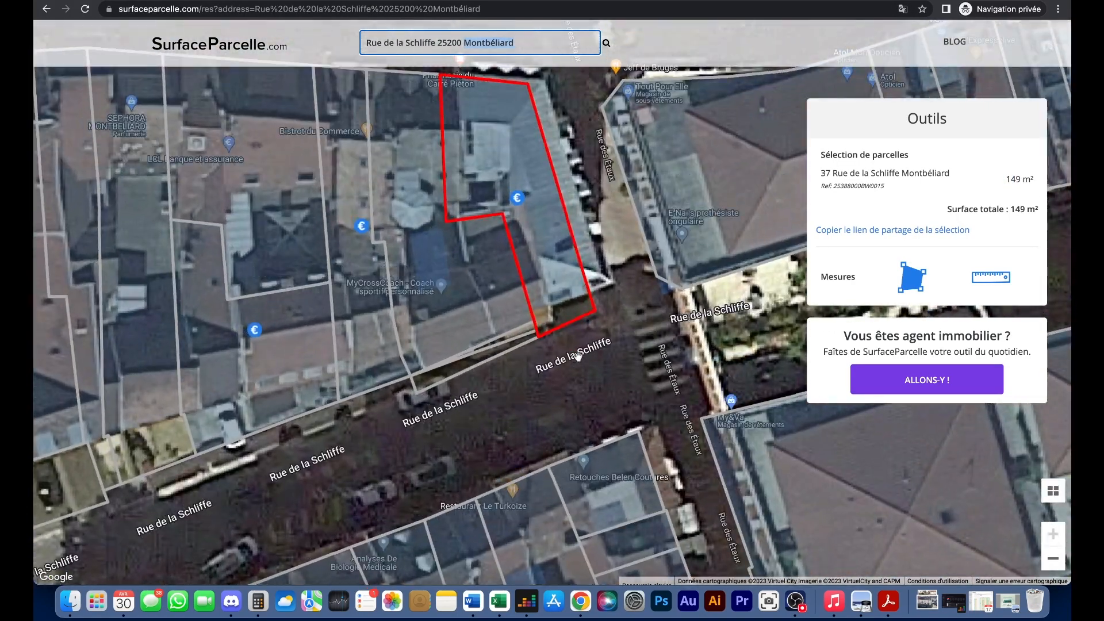
triple_click(459, 35)
key("super+c")
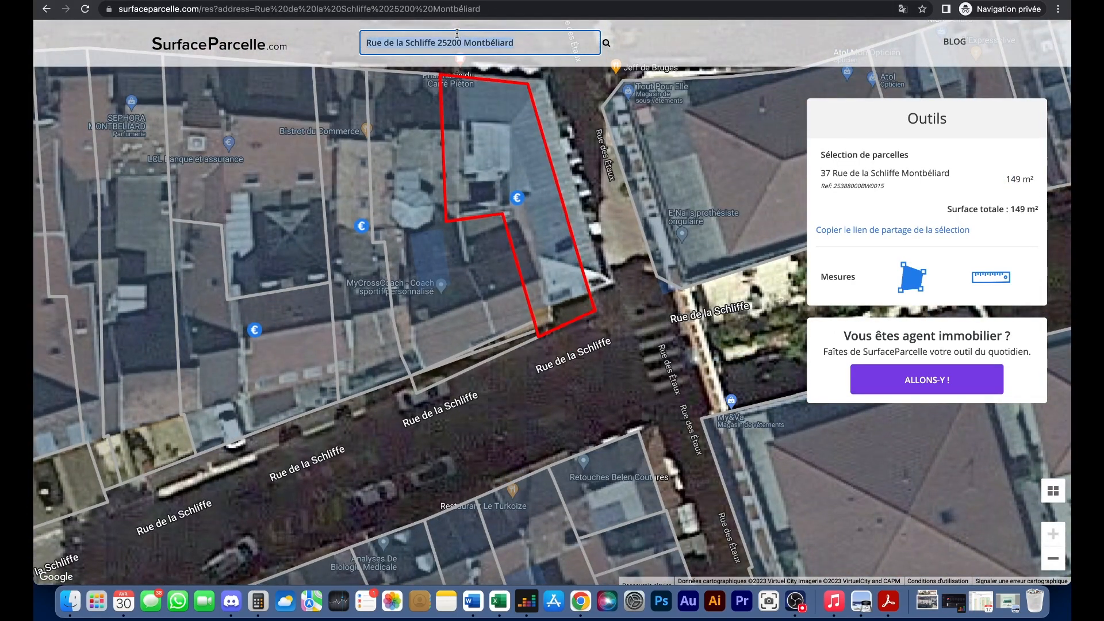
- Paste the address into the Google tab and open its location in Google Maps
left_click(935, 1)
left_click(805, 13)
key("super+v")
key("Return")
left_click(394, 225)
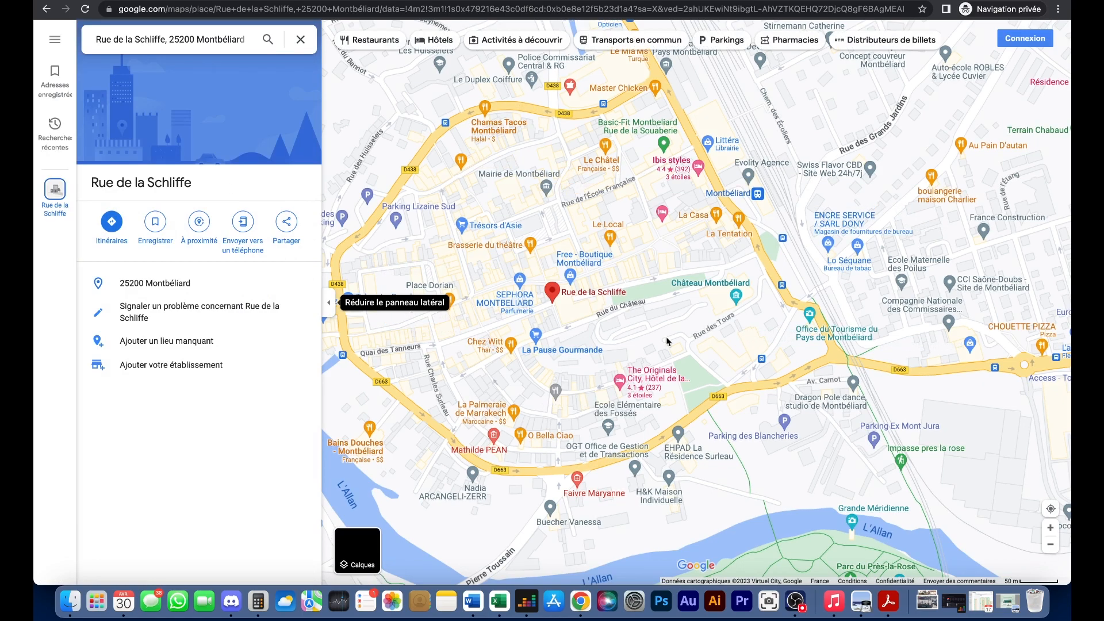
scroll(543, 294, "up", 10)
left_click_drag(1050, 565, 339, 343)
scroll(456, 343, "down", 3)
left_click_drag(840, 333, 492, 233)
left_click(493, 233)
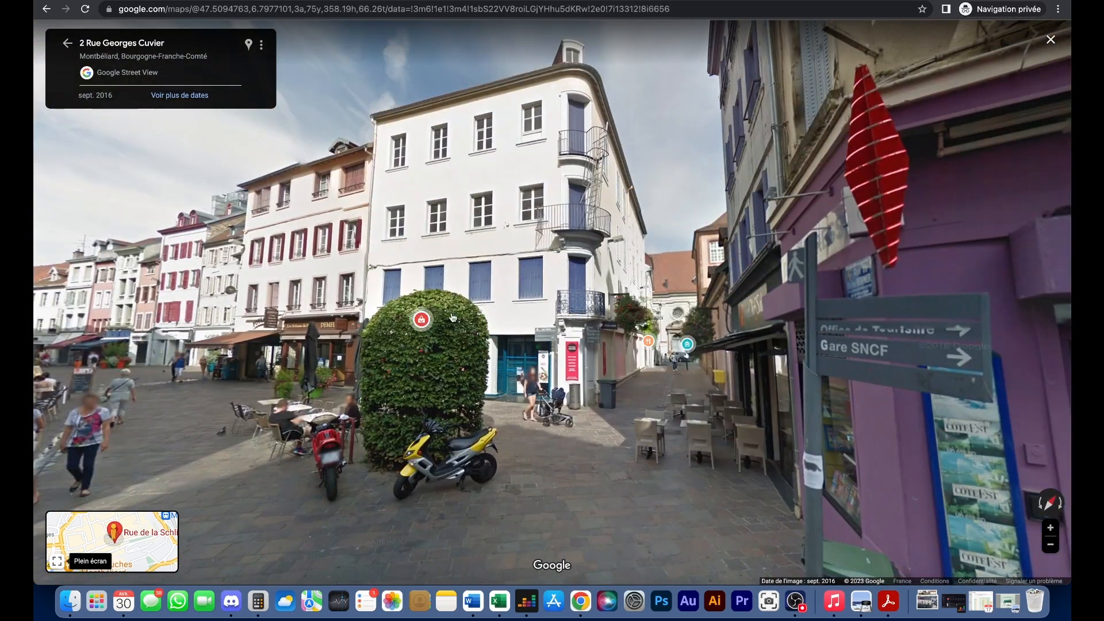
left_click_drag(452, 318, 612, 325)
left_click_drag(584, 228, 485, 320)
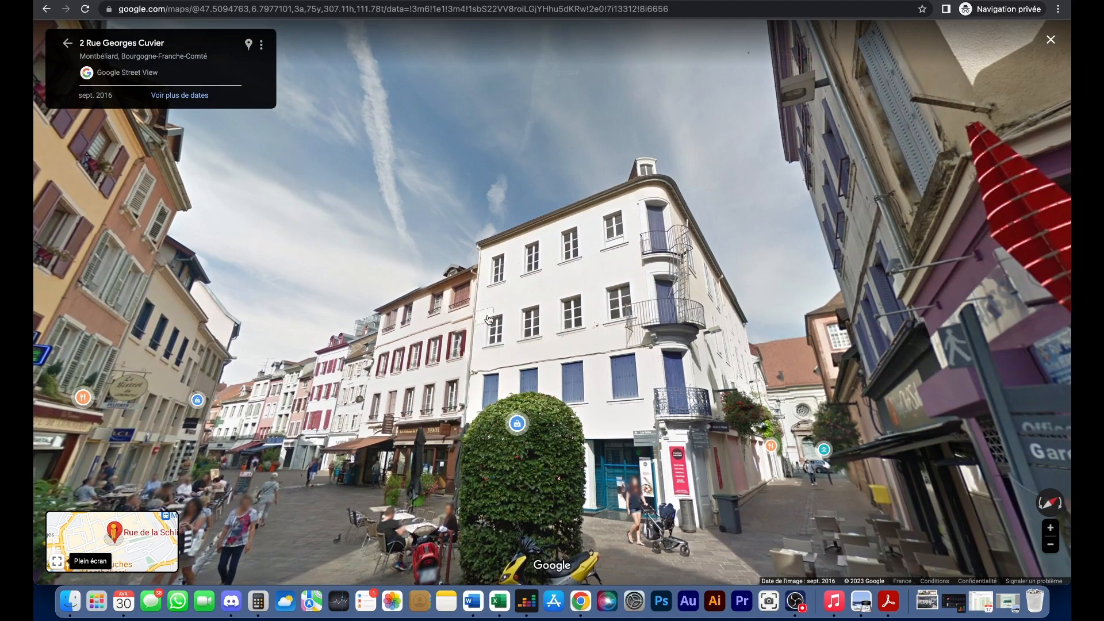
- Look across the white corner building's facade, tilting the view up to the roof and sky
scroll(485, 321, "up", 5)
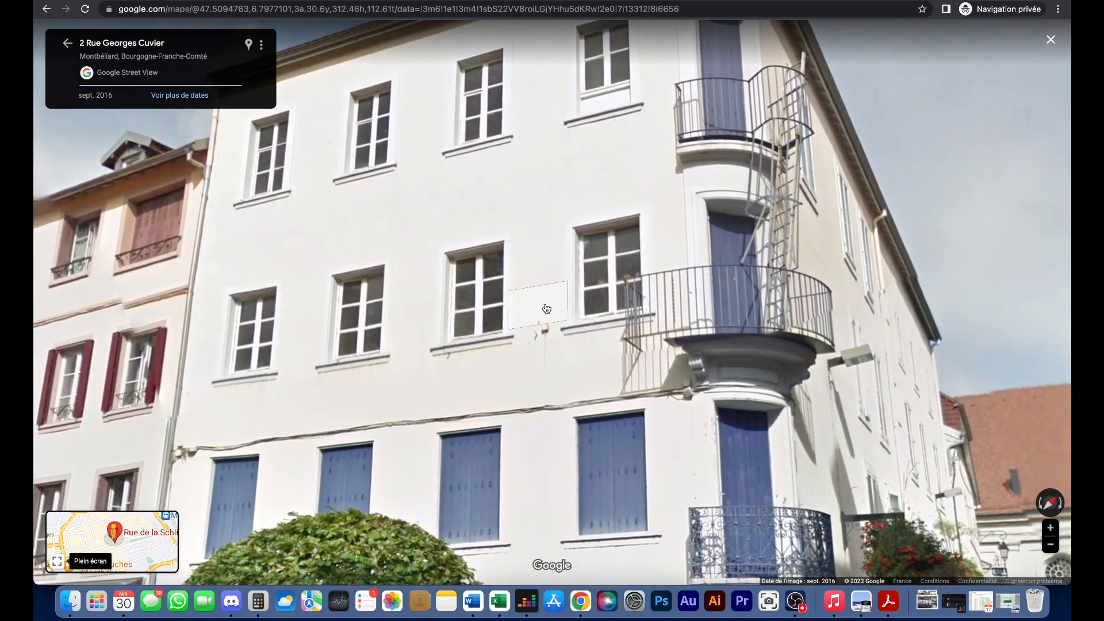
scroll(546, 310, "down", 5)
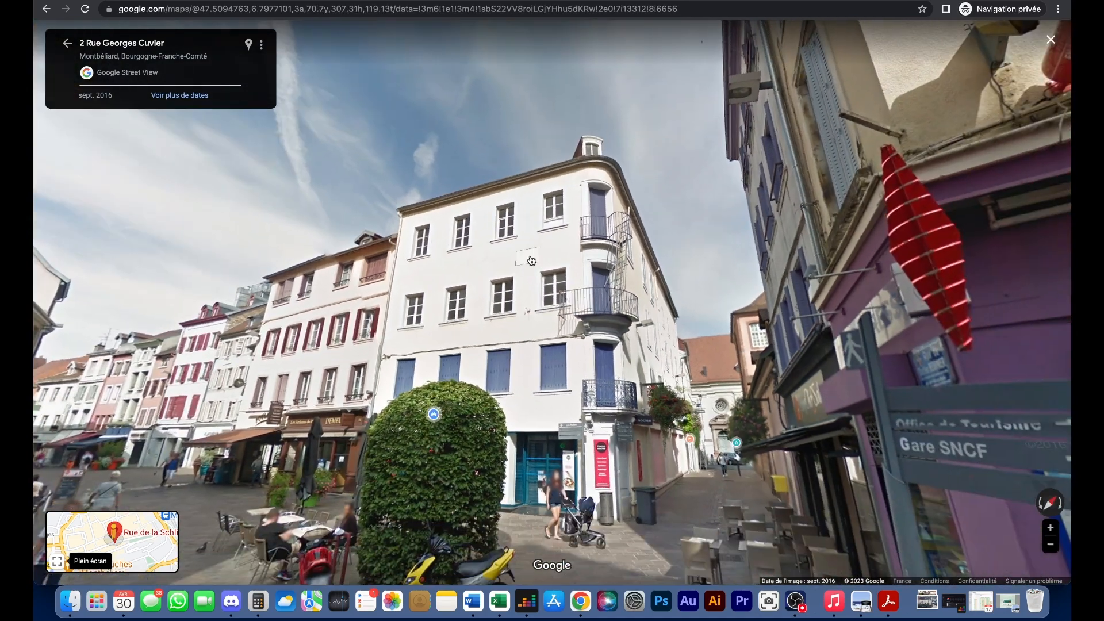
scroll(553, 340, "up", 5)
left_click_drag(577, 317, 643, 247)
left_click_drag(602, 207, 674, 323)
left_click_drag(477, 209, 498, 343)
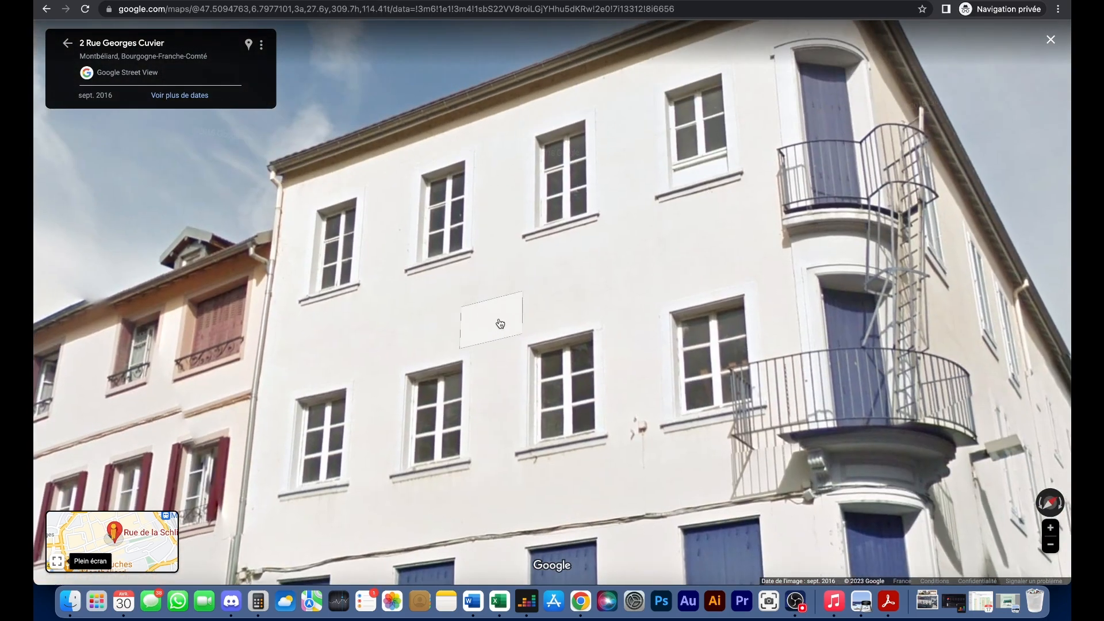
left_click_drag(498, 194, 500, 217)
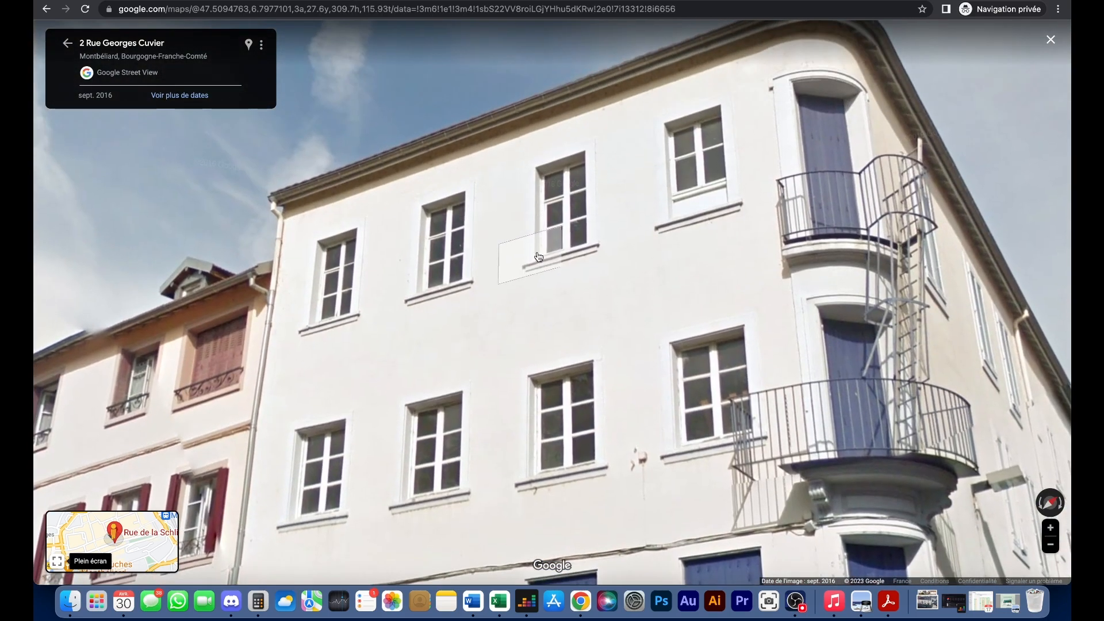
scroll(539, 257, "down", 5)
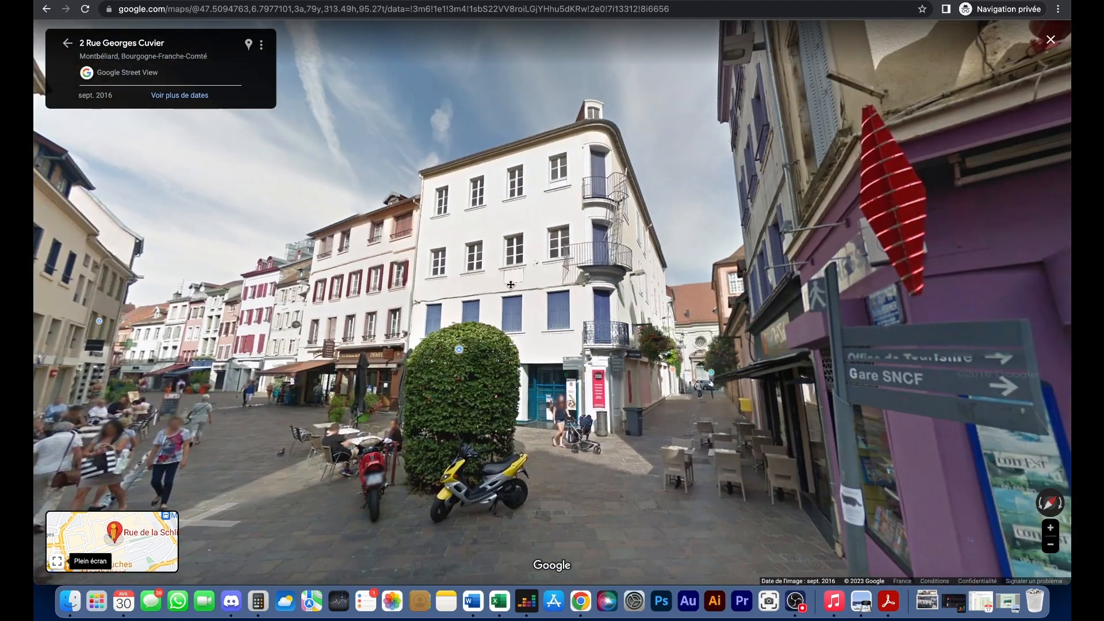
- Leave Street View, inspect the street corner in satellite imagery, then return to Excel
key("Escape")
left_click(371, 546)
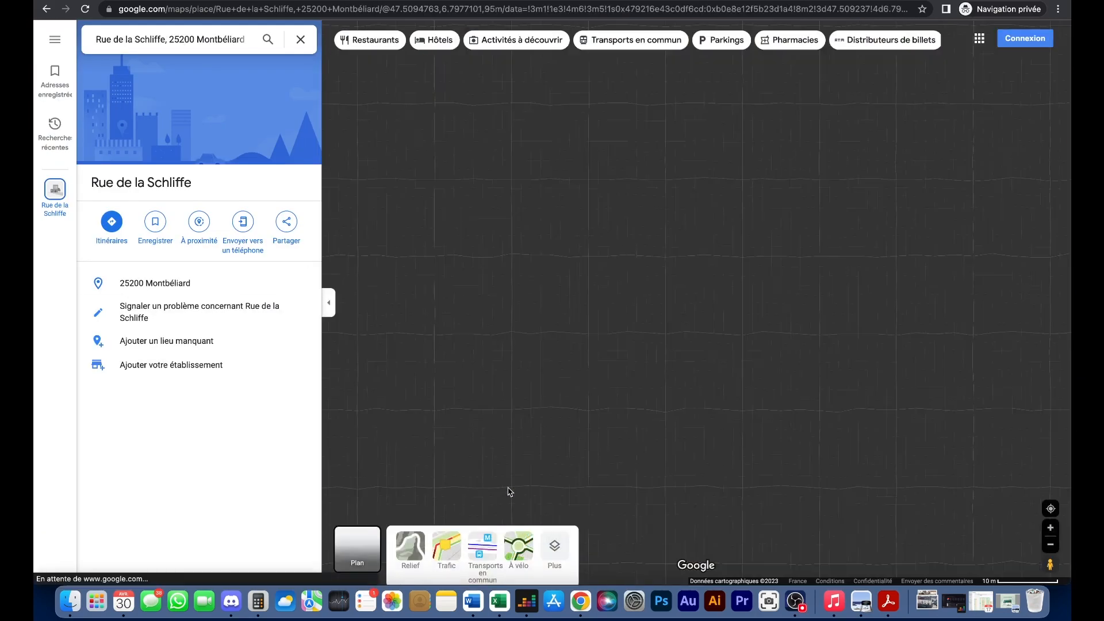
scroll(581, 443, "up", 5)
left_click_drag(619, 454, 712, 364)
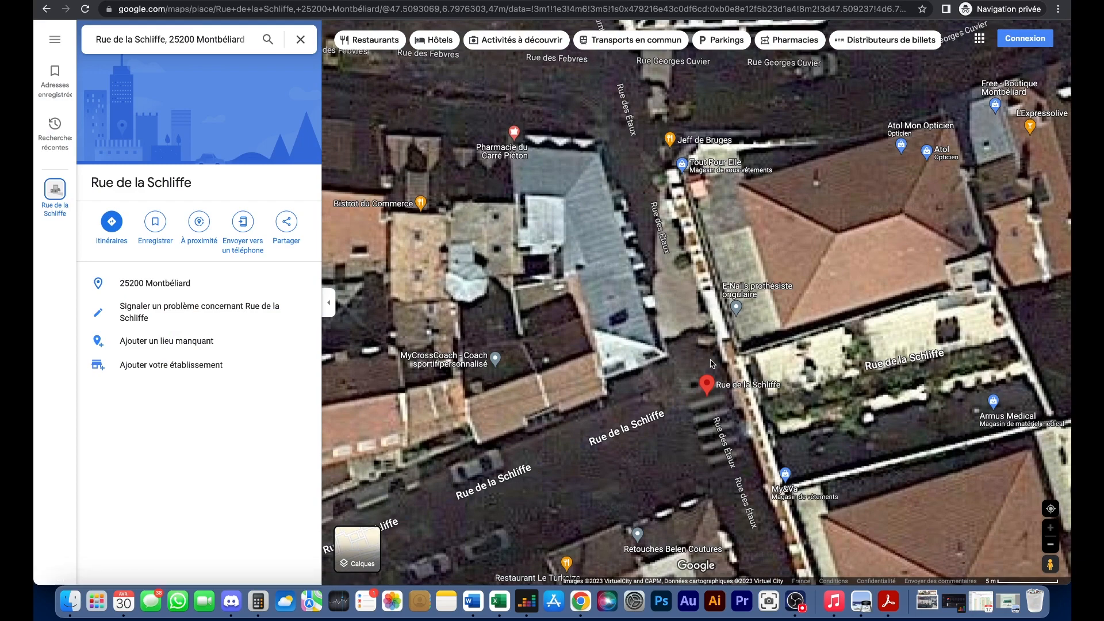
scroll(650, 335, "down", 2)
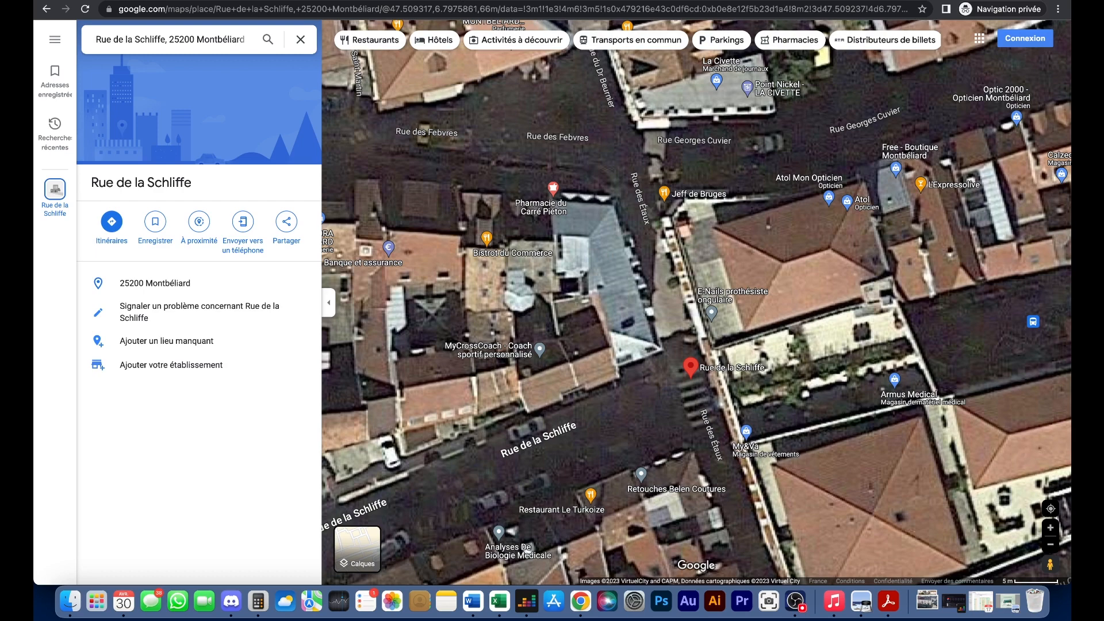
left_click(499, 601)
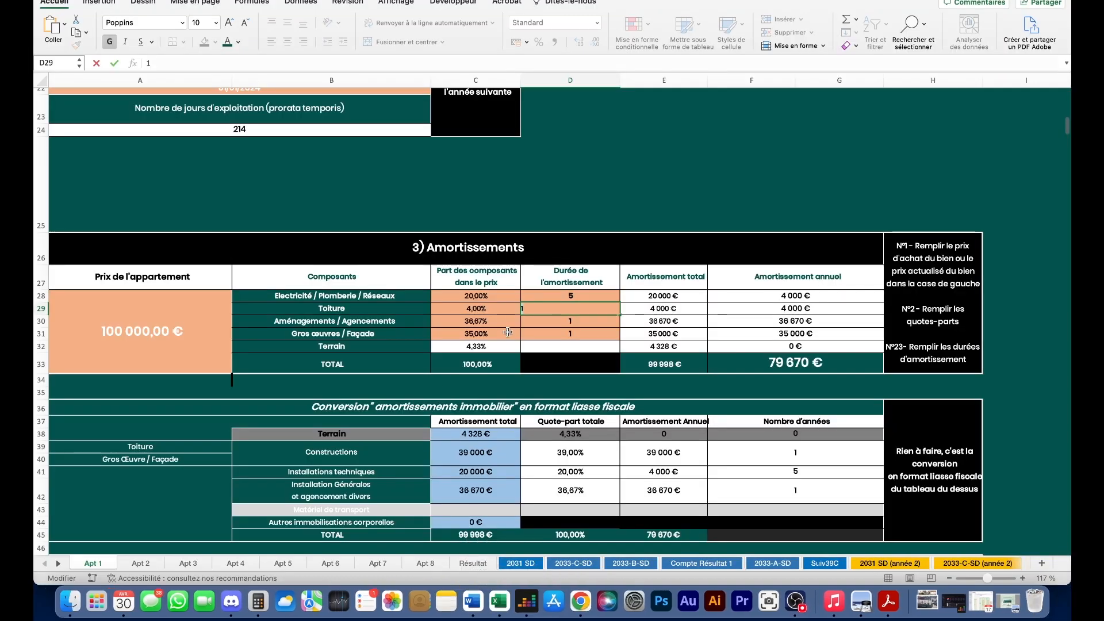
- Enter durations of 15 years for Toiture, 5 for Aménagements and 55 for Gros œuvres in D29–D31
key("BackSpace")
type("15")
key("Return")
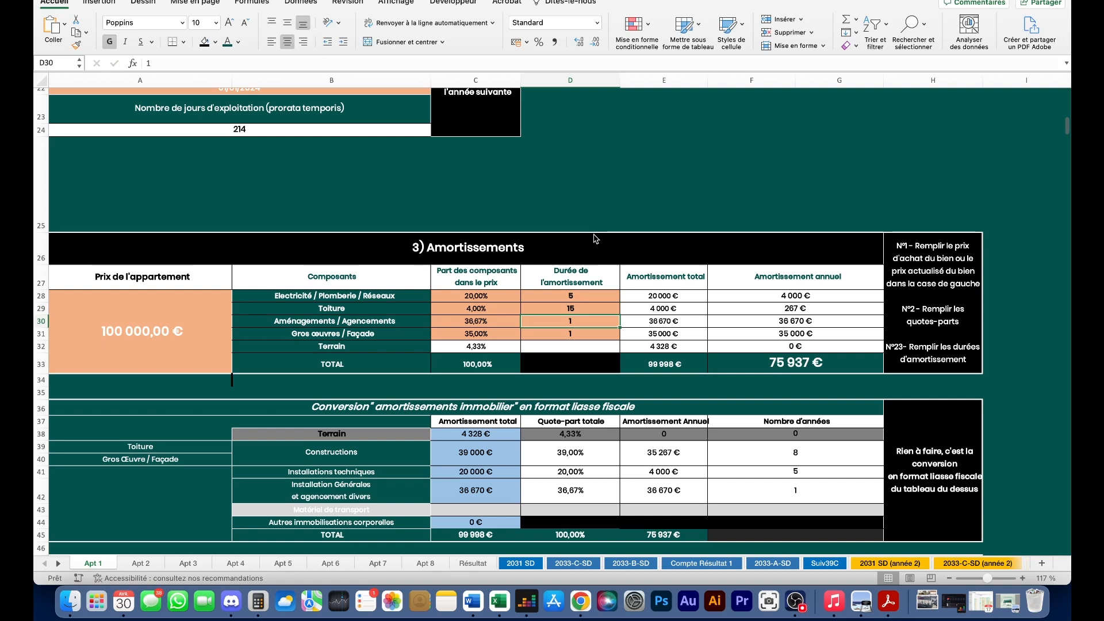
double_click(554, 320)
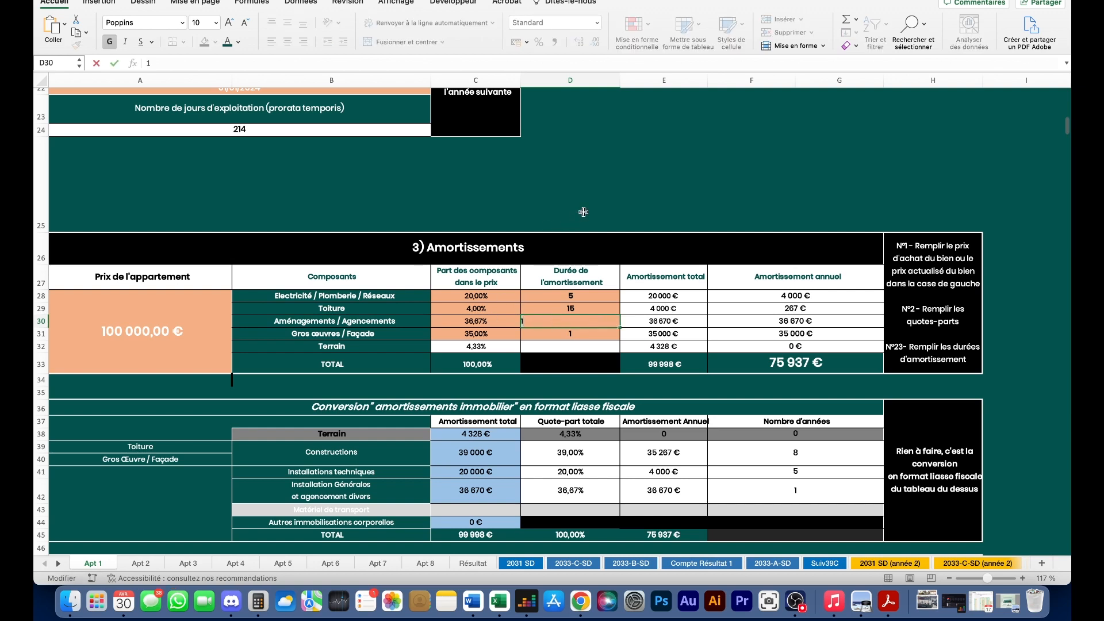
key("BackSpace")
type("5")
key("Return")
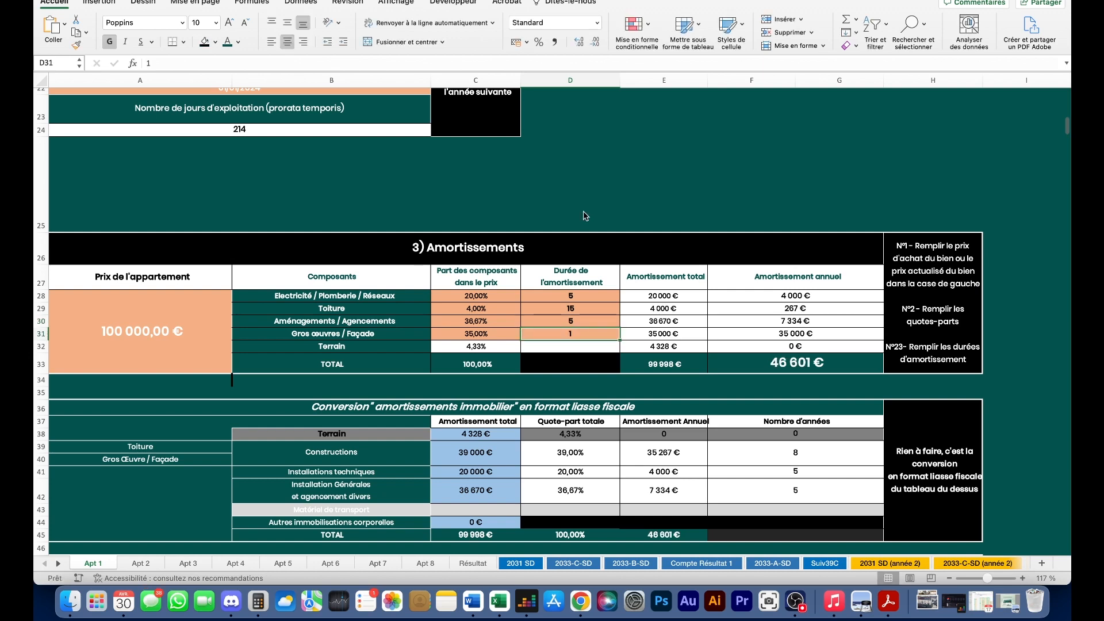
double_click(585, 333)
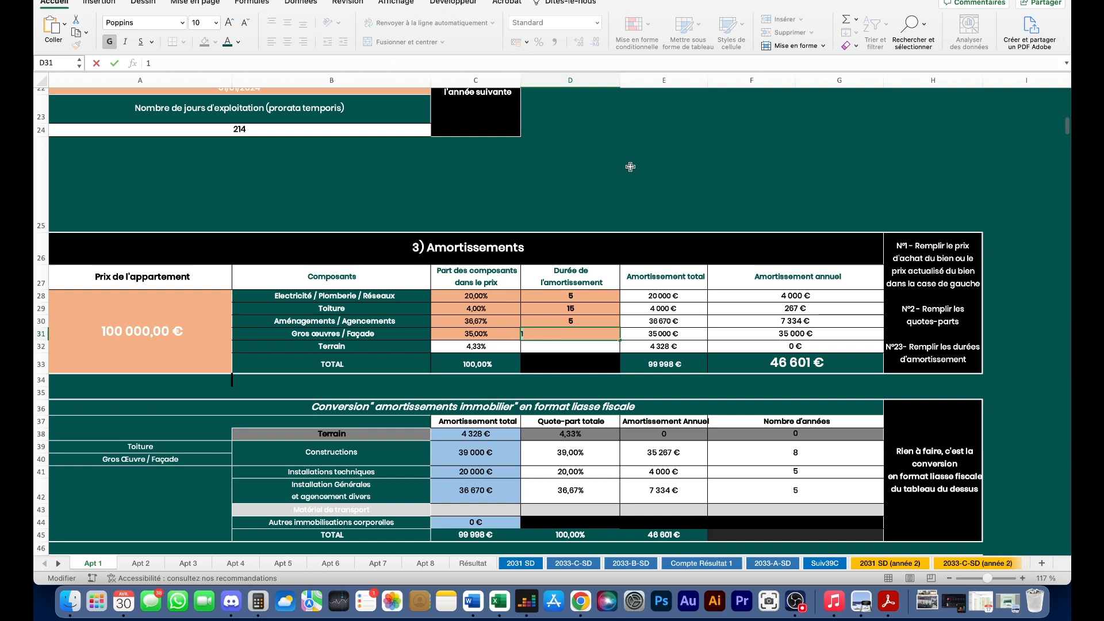
type("55")
key("Return")
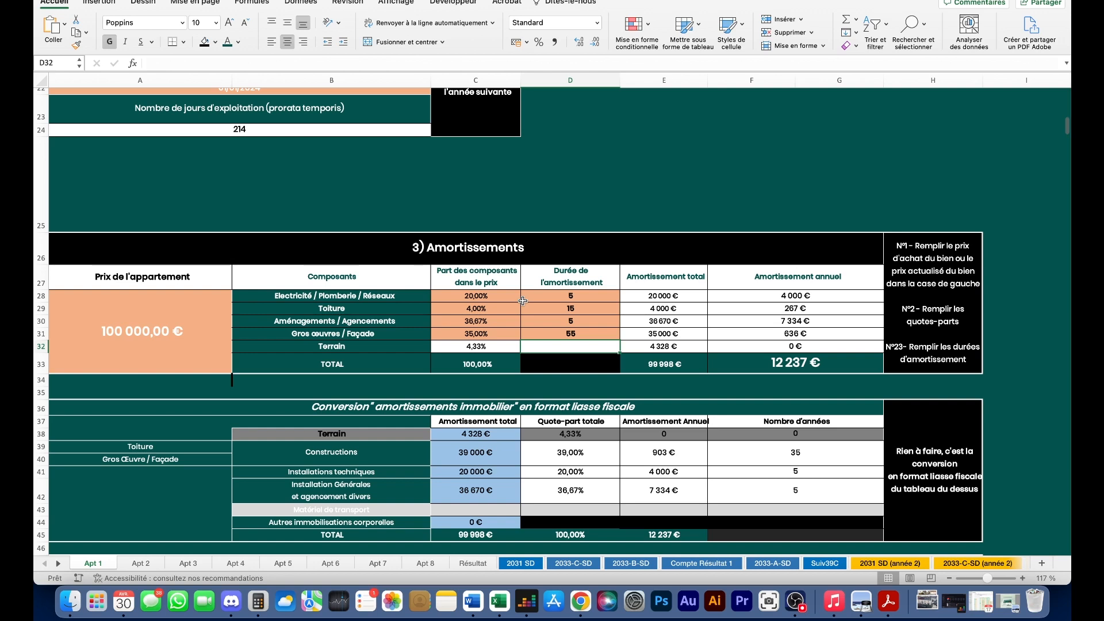
scroll(526, 303, "down", 1)
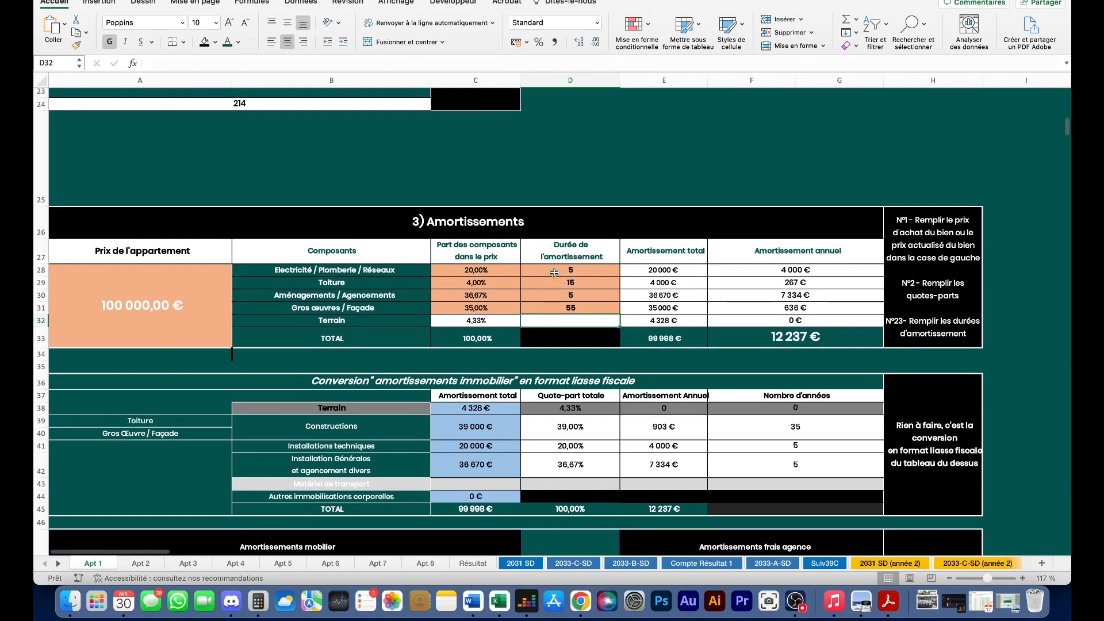
scroll(554, 274, "down", 2)
scroll(552, 271, "up", 2)
left_click_drag(562, 272, 562, 321)
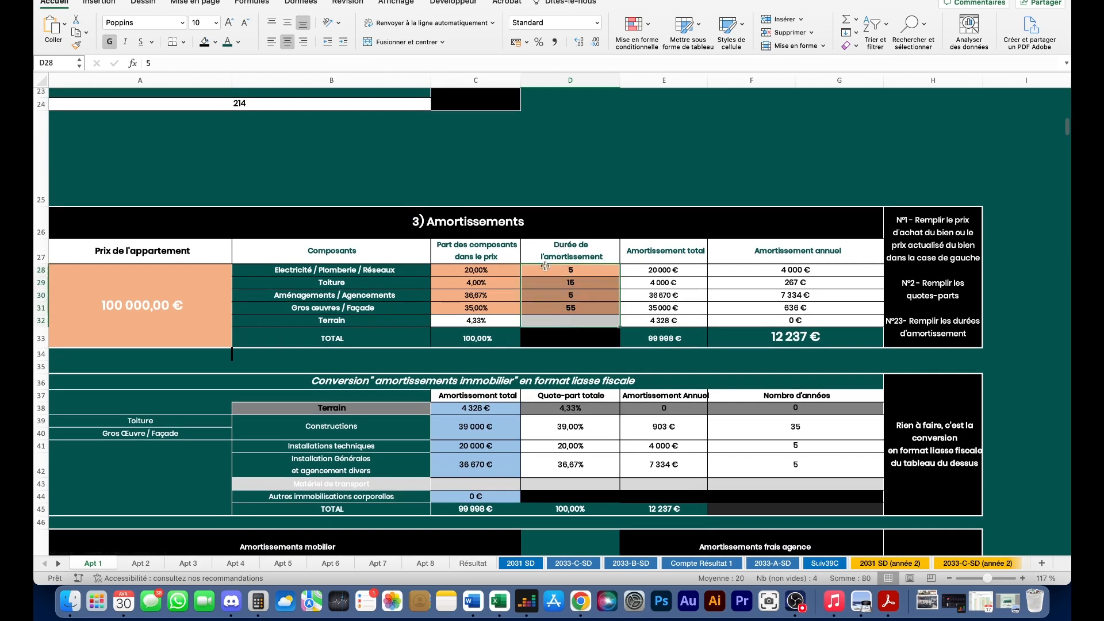
scroll(559, 298, "down", 3)
left_click(828, 253)
scroll(840, 232, "up", 1)
left_click_drag(773, 214, 773, 237)
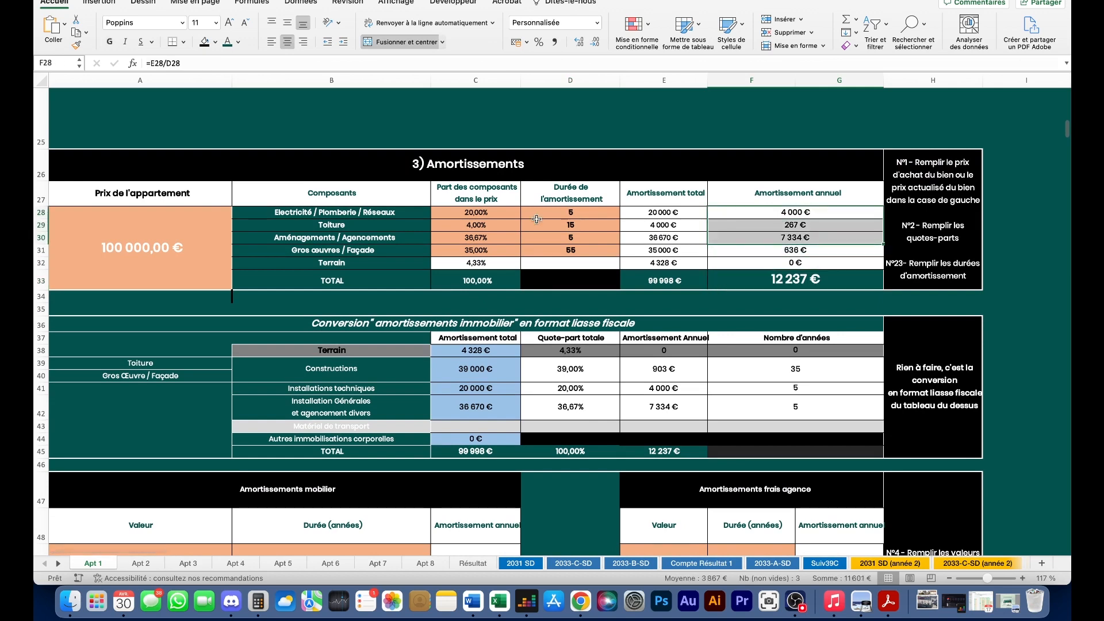
left_click(557, 210)
left_click(745, 214)
key("Delete")
left_click(783, 241)
key("Delete")
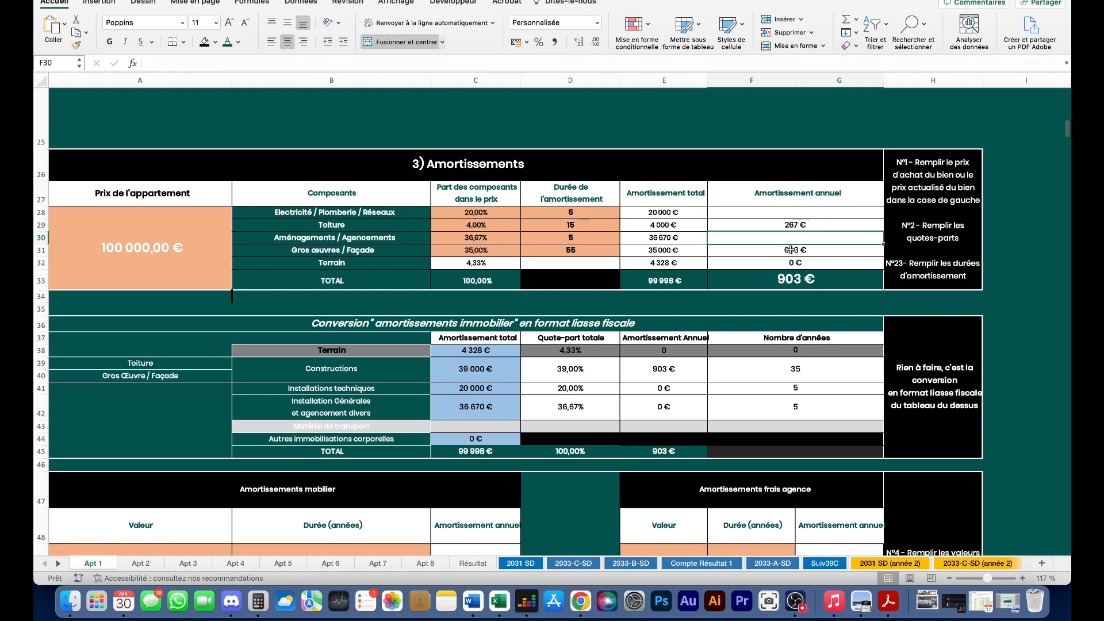
key("super+z")
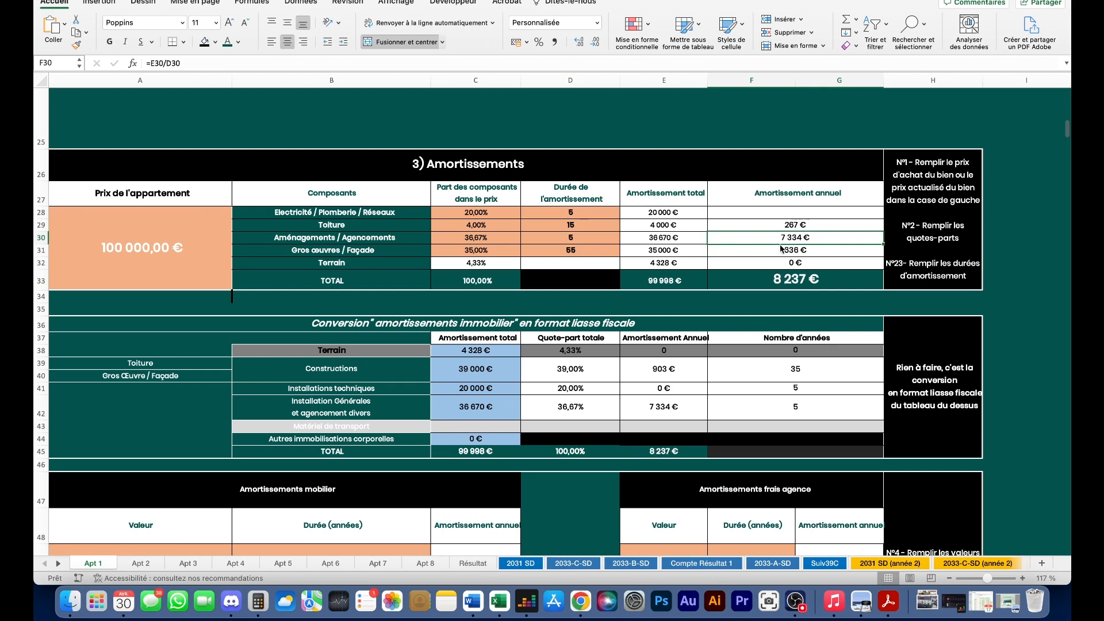
key("super+z")
scroll(714, 267, "down", 3)
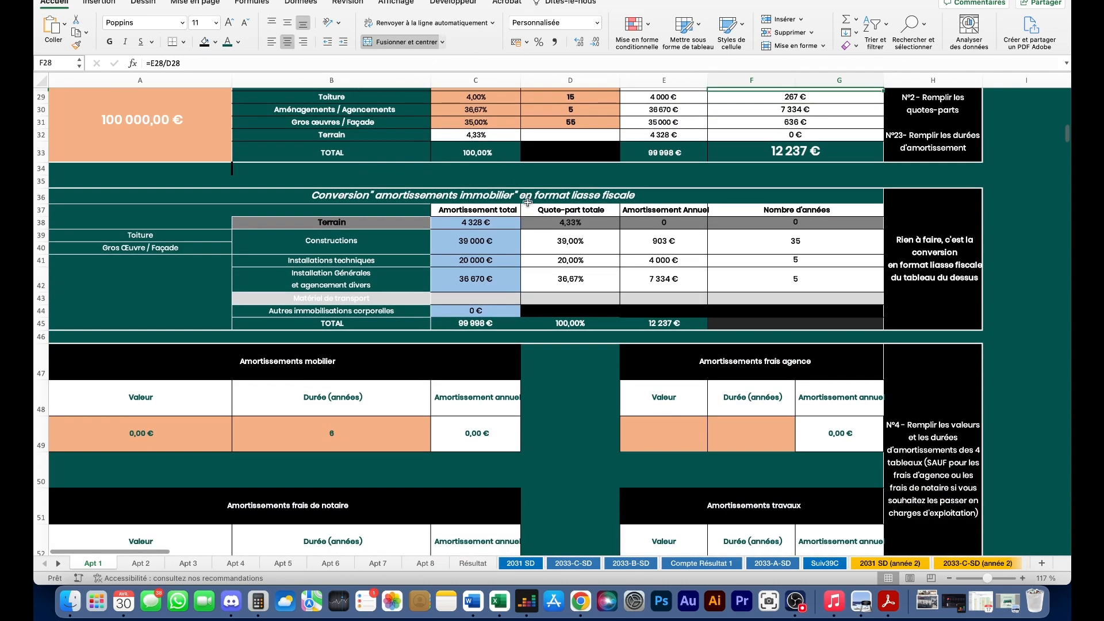
scroll(528, 202, "up", 1)
left_click_drag(315, 253, 299, 341)
scroll(249, 228, "down", 3)
left_click(492, 167)
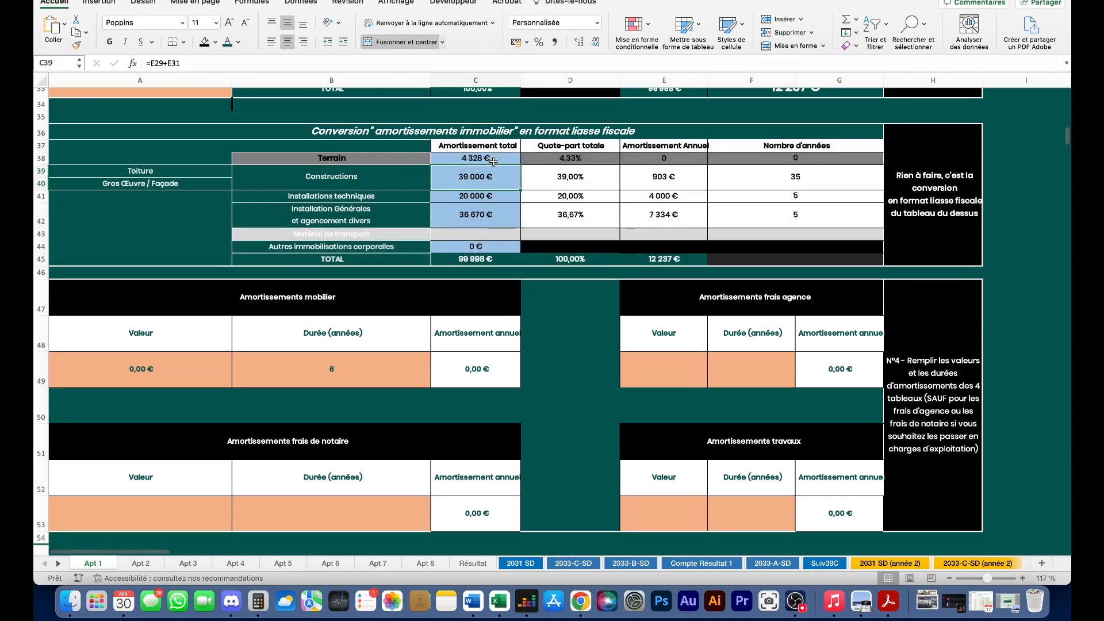
scroll(265, 138, "down", 1)
left_click_drag(265, 134, 345, 268)
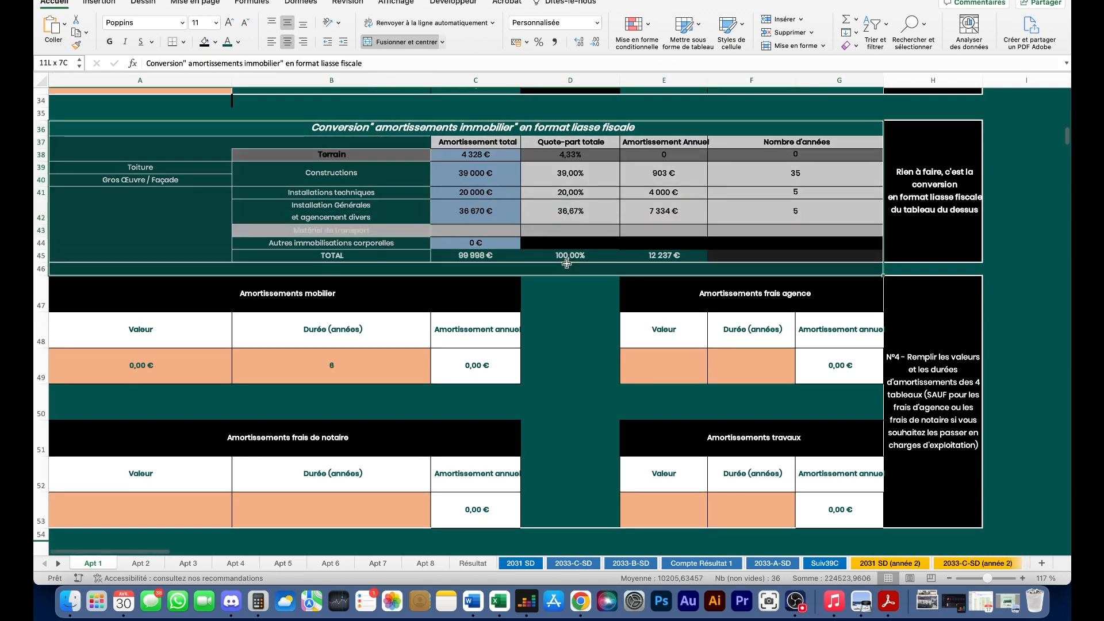
scroll(203, 247, "down", 3)
scroll(203, 247, "up", 2)
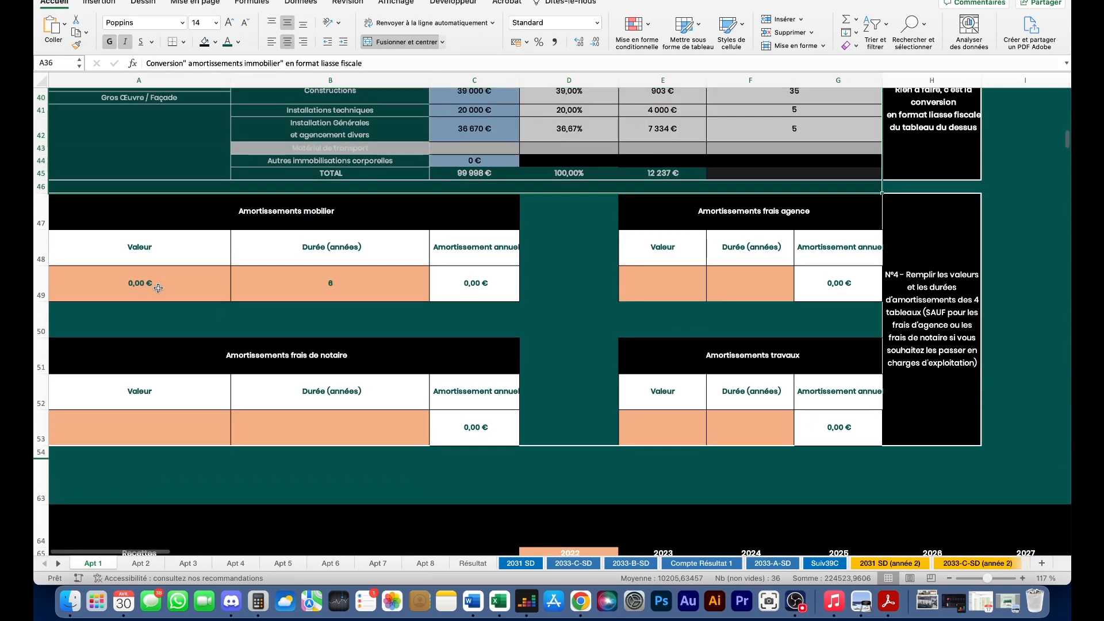
- Enter 3 000 € of furniture with a 7-year depreciation duration in A49:B49
left_click(187, 290)
type("3")
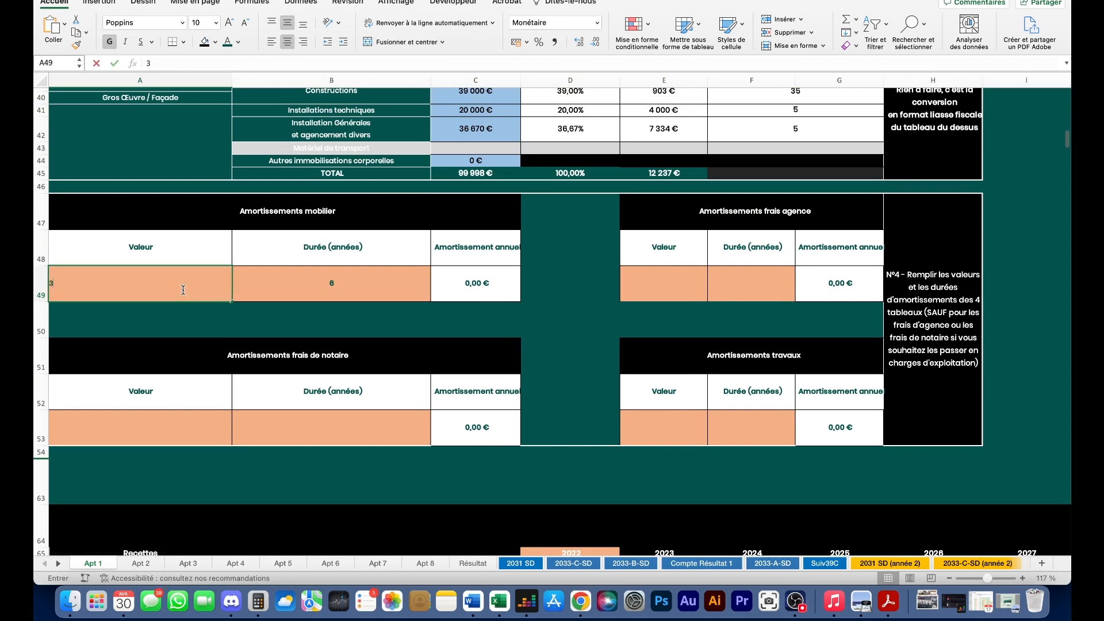
type(" 000")
key("Tab")
type("7")
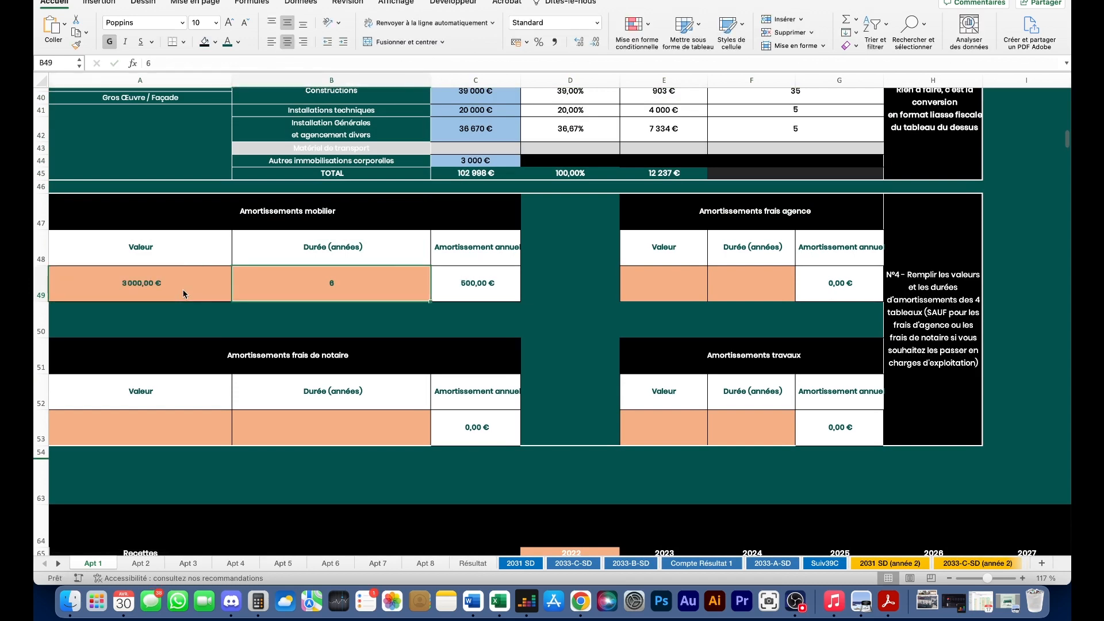
key("Return")
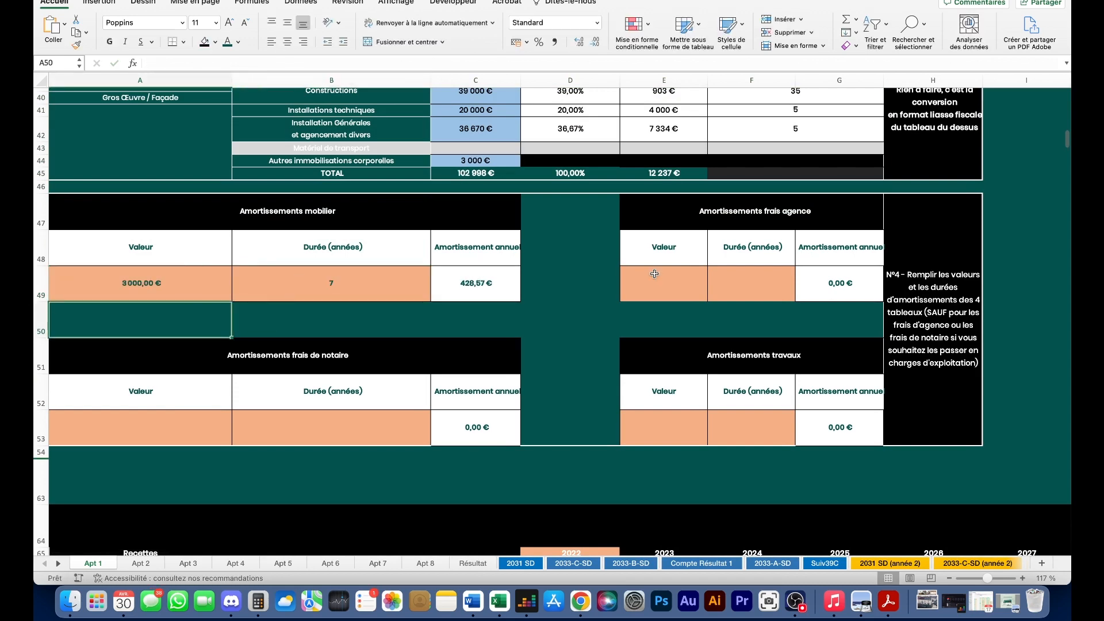
- Enter 20 000 € of works over 15 years in the Amortissements travaux table
left_click(654, 274)
scroll(594, 288, "down", 2)
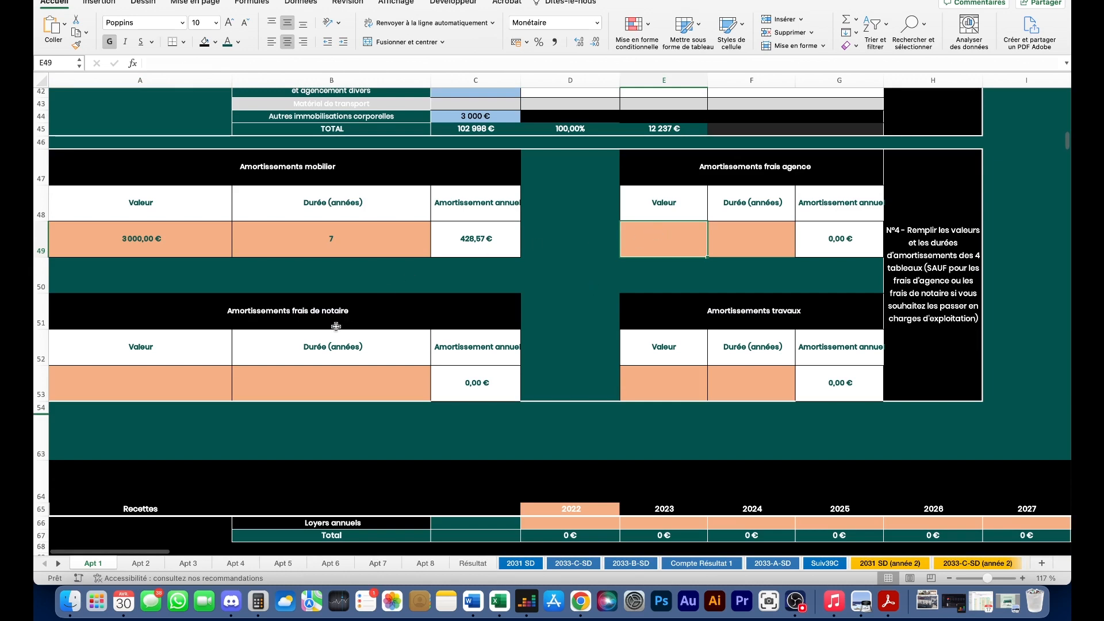
left_click(223, 374)
scroll(560, 218, "up", 2)
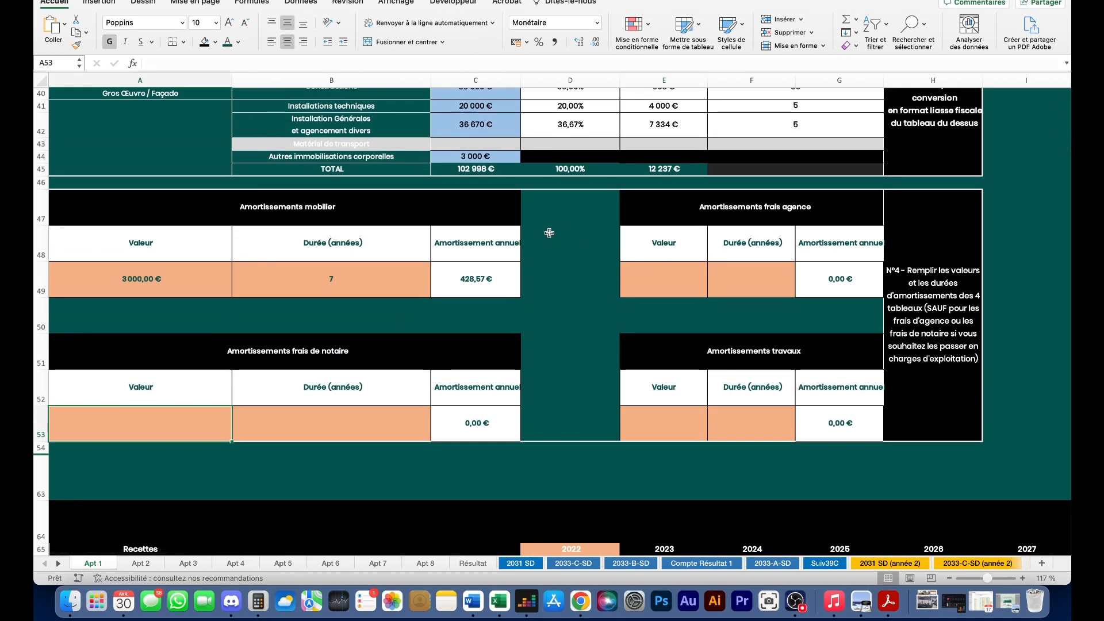
scroll(543, 289, "down", 3)
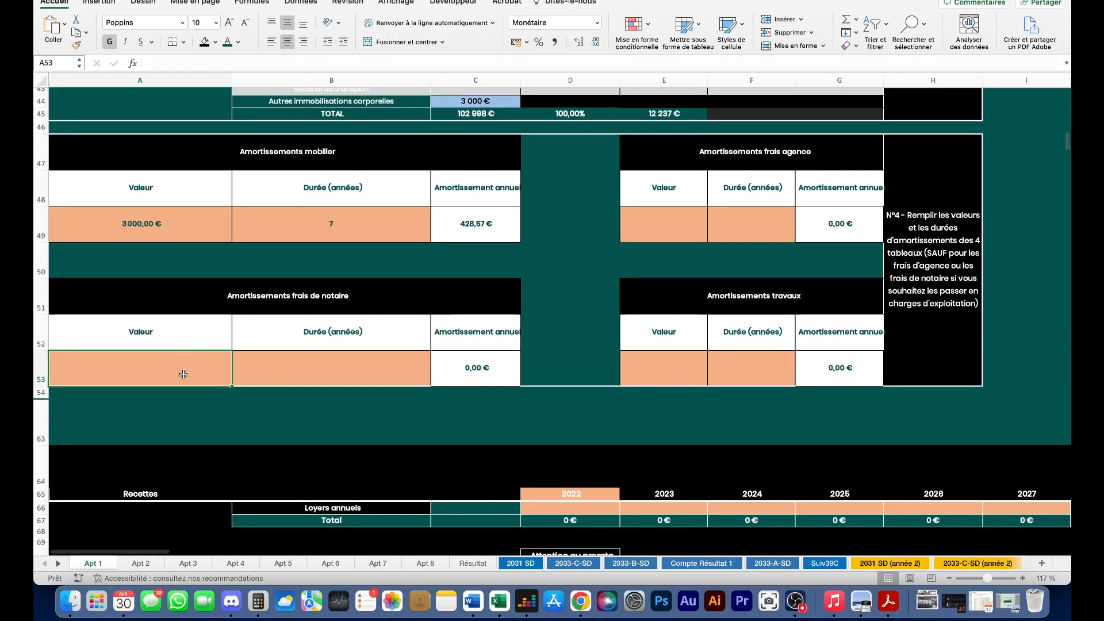
left_click(555, 296)
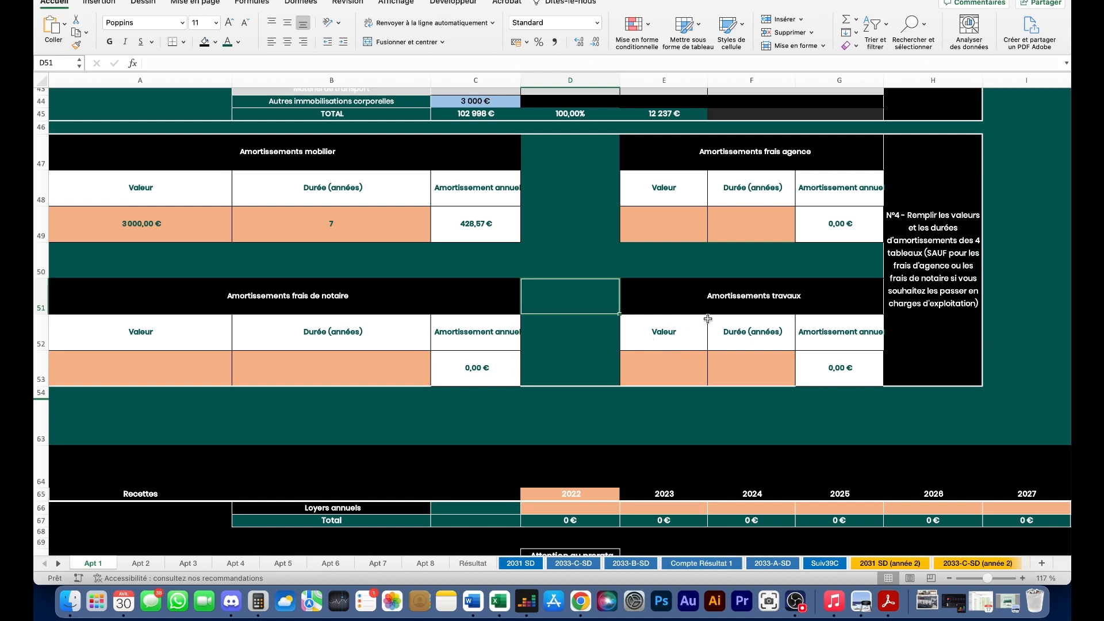
left_click(675, 363)
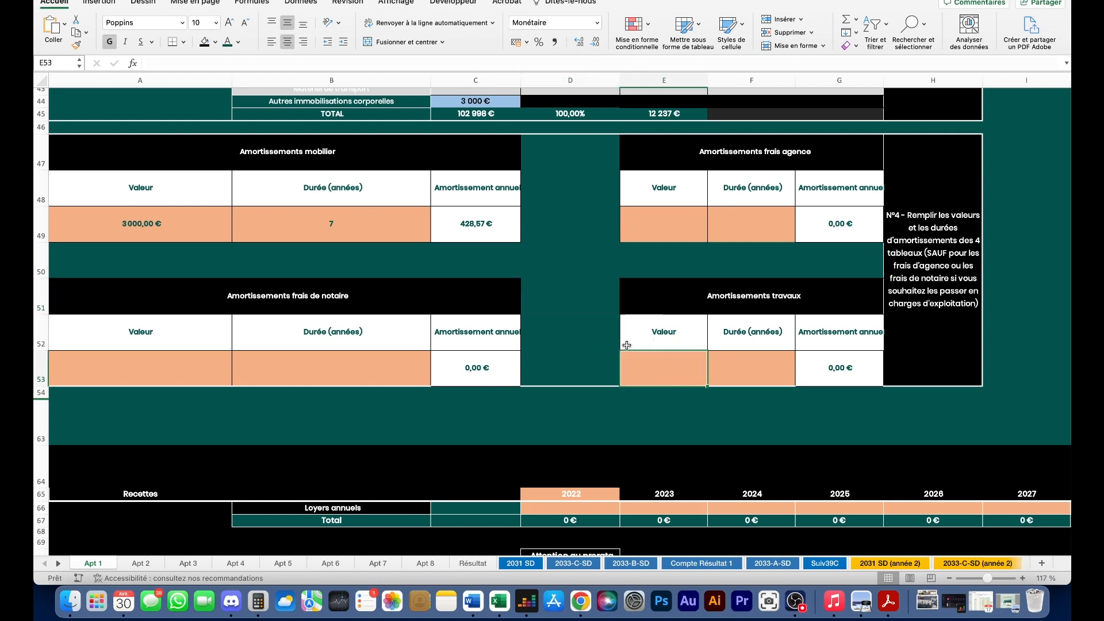
type("20 000")
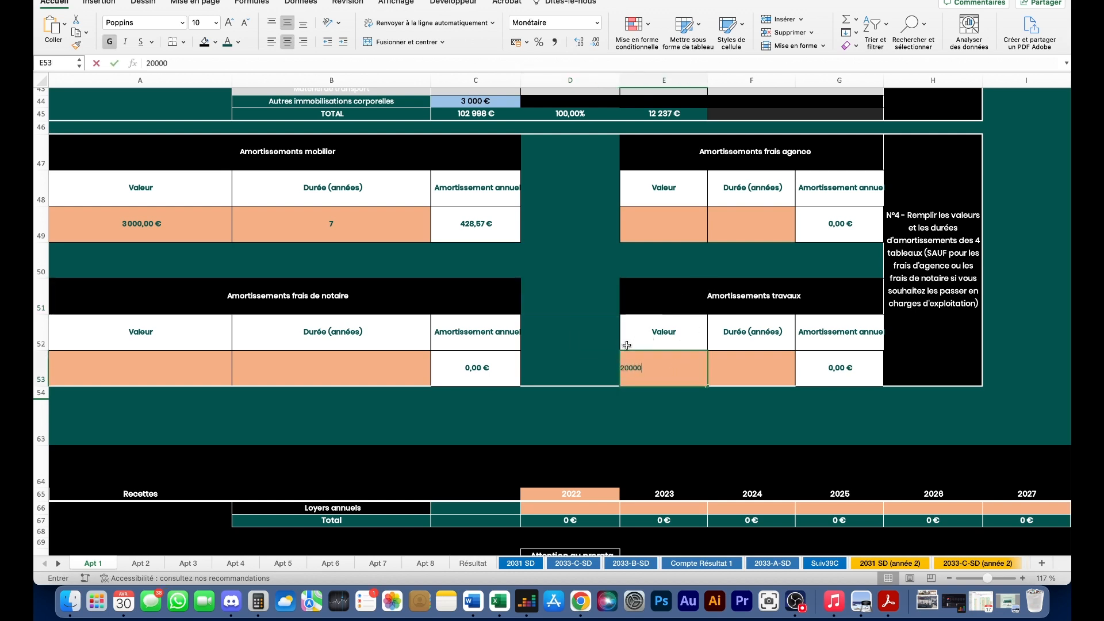
key("Tab")
type("15")
key("Return")
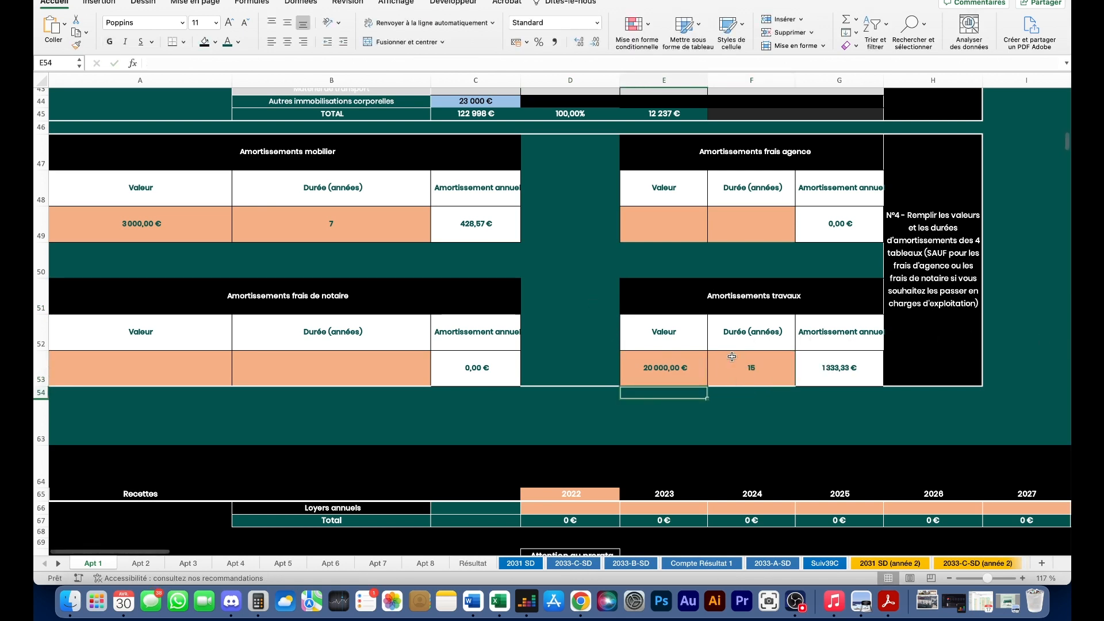
scroll(730, 357, "down", 1)
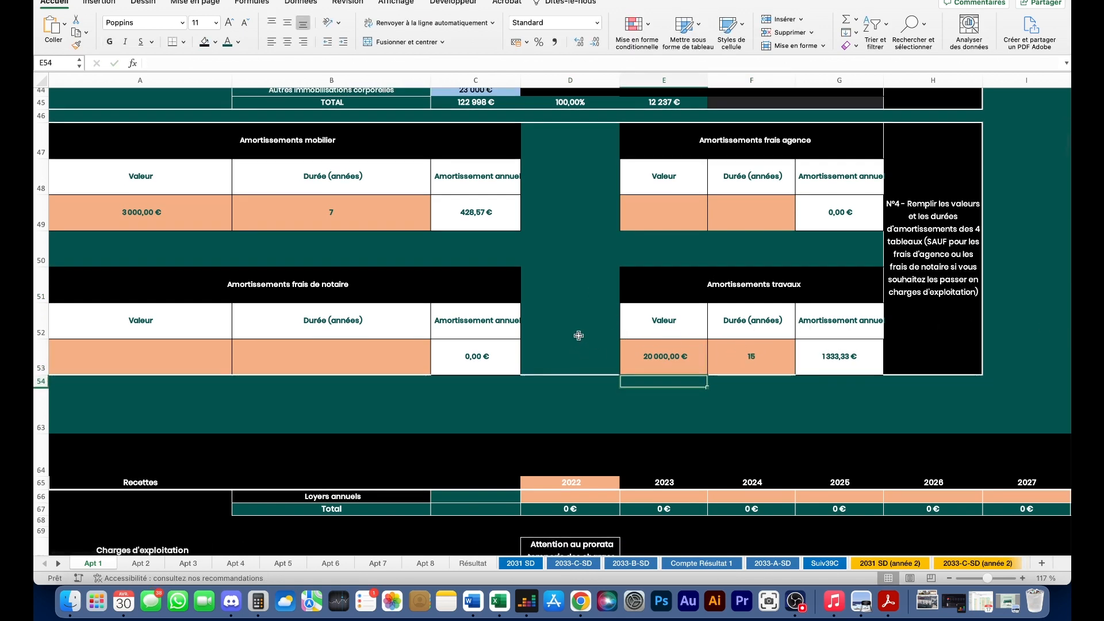
scroll(575, 333, "down", 1)
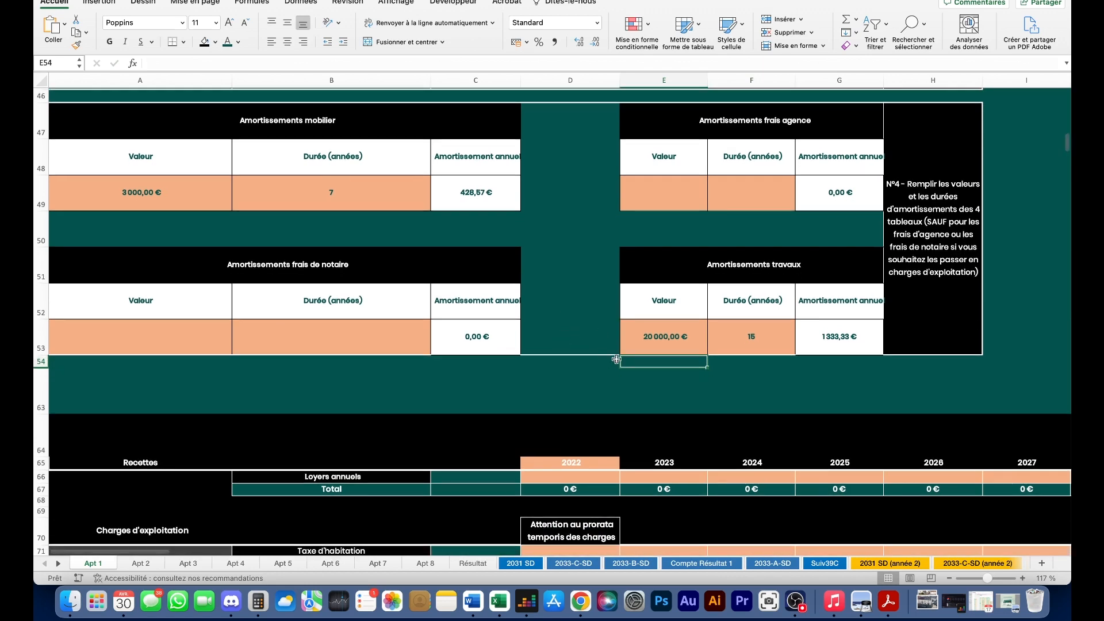
- Change the Compte de résultat first-year heading in D65 from 2022 to 2023
scroll(601, 356, "down", 5)
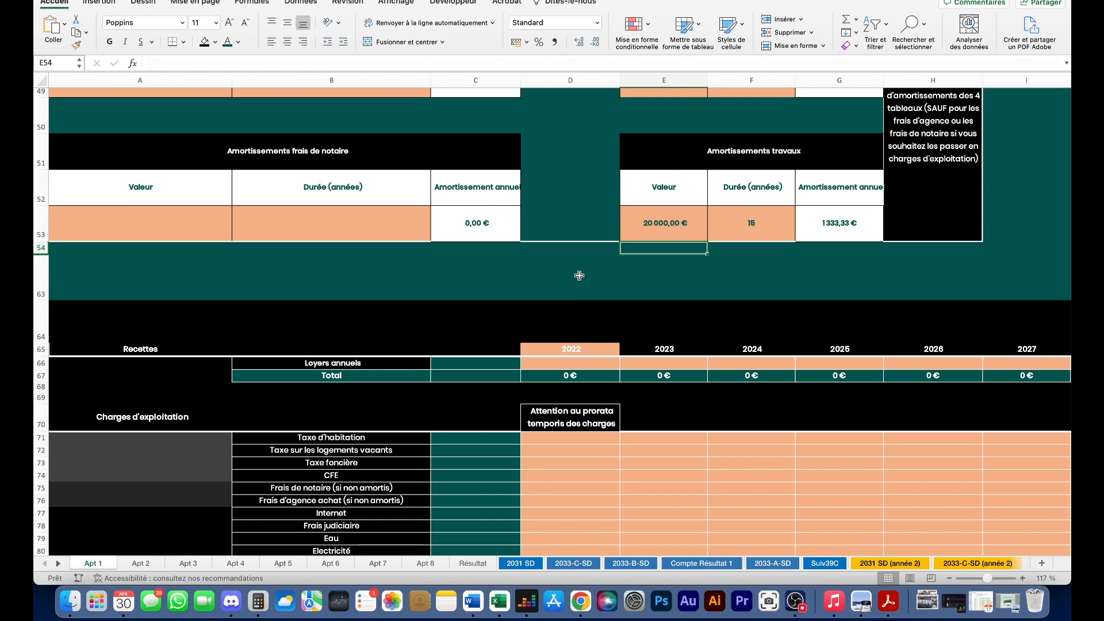
scroll(563, 282, "down", 3)
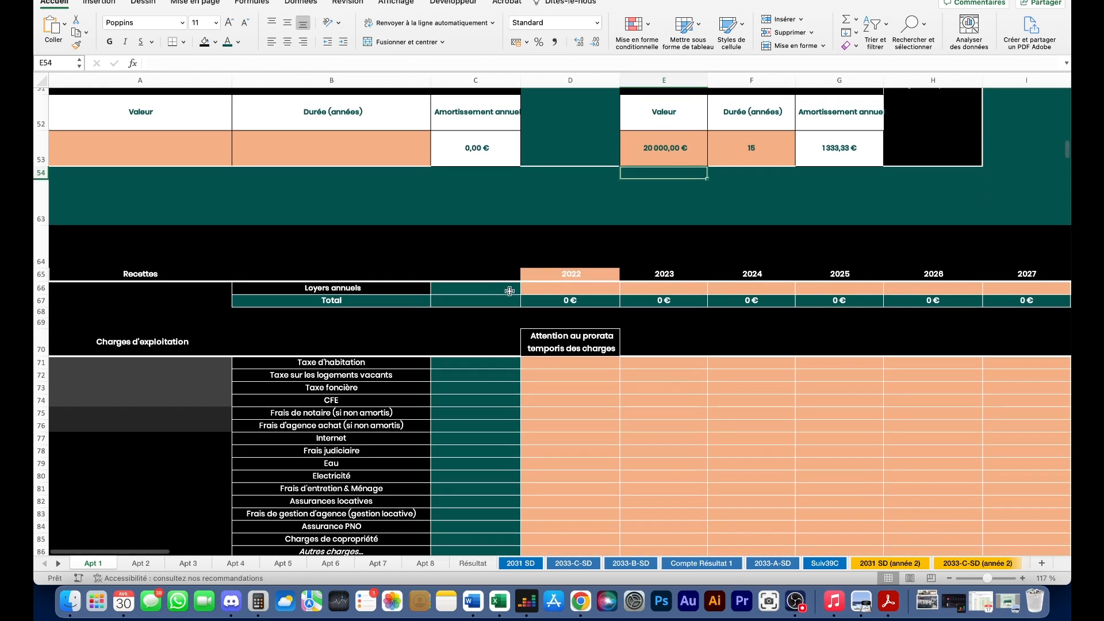
left_click(609, 236)
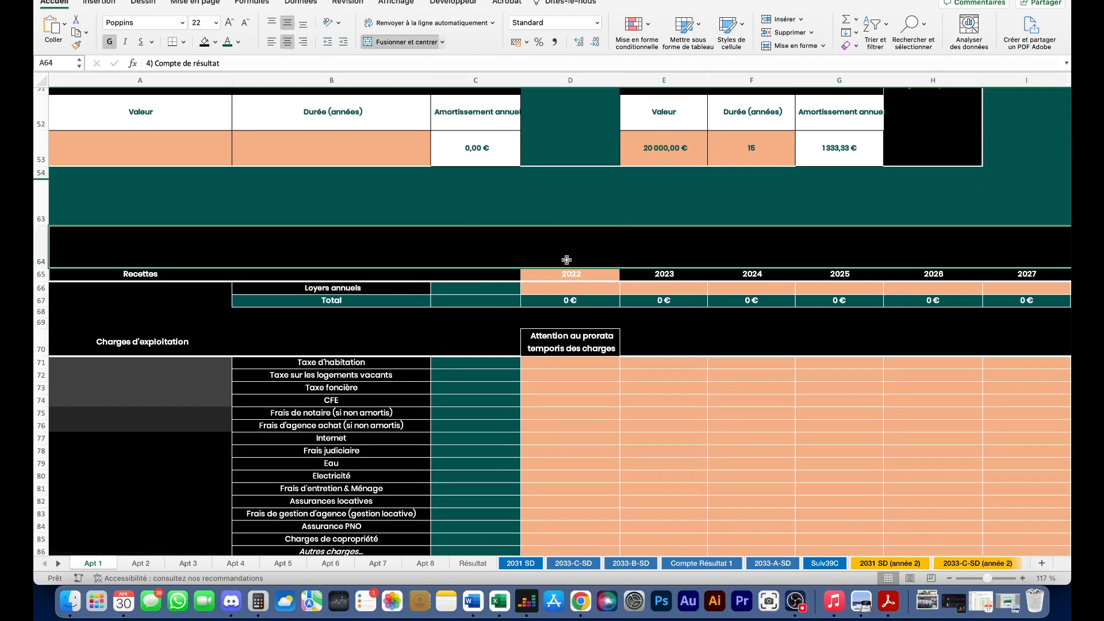
scroll(572, 274, "down", 3)
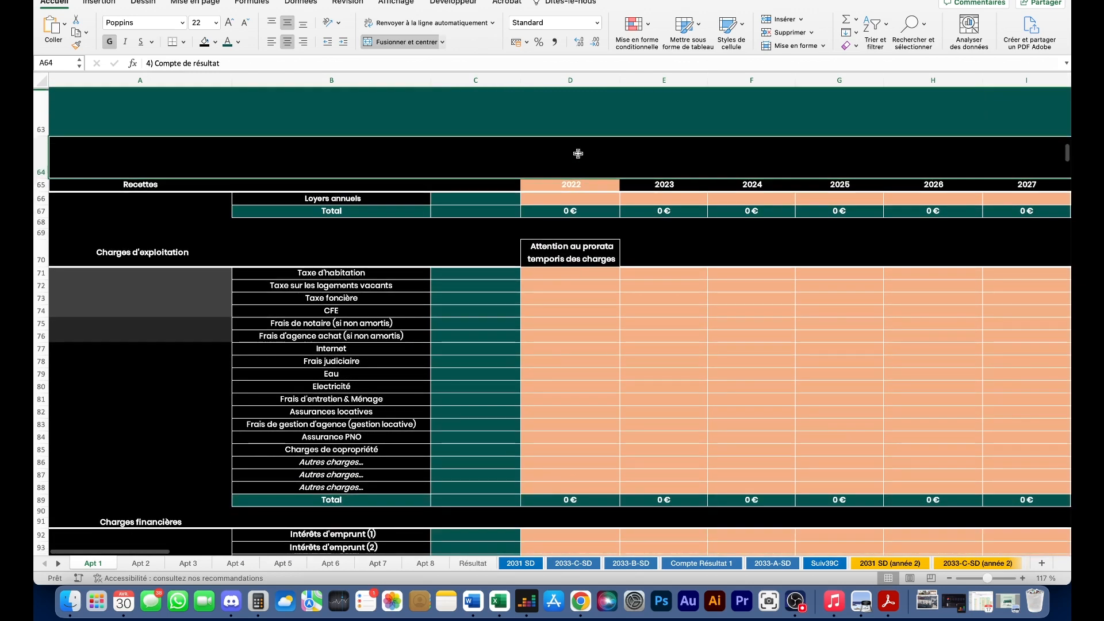
left_click(576, 198)
double_click(591, 186)
type("2023")
key("Return")
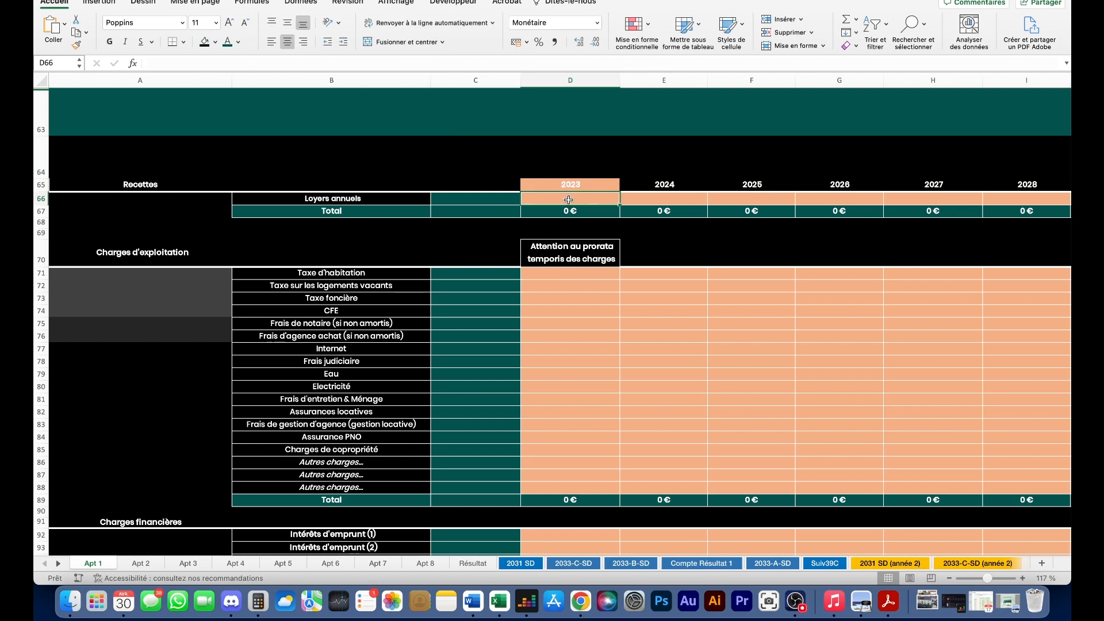
- Start editing the 2023 annual rent cell and bring up Calculator
double_click(569, 200)
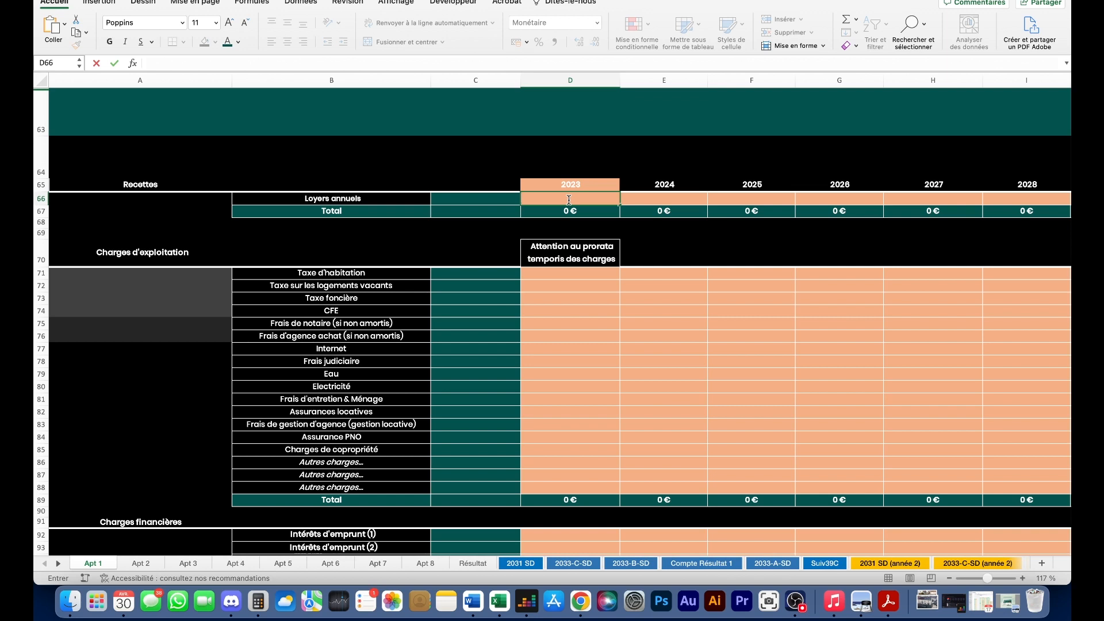
scroll(568, 200, "up", 2)
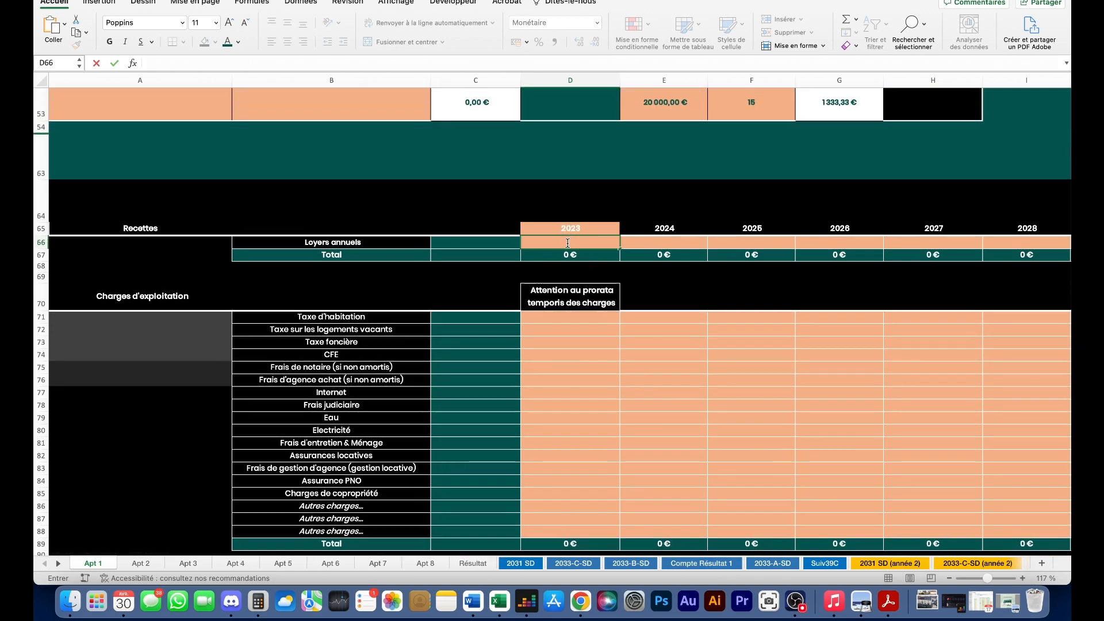
scroll(494, 257, "up", 2)
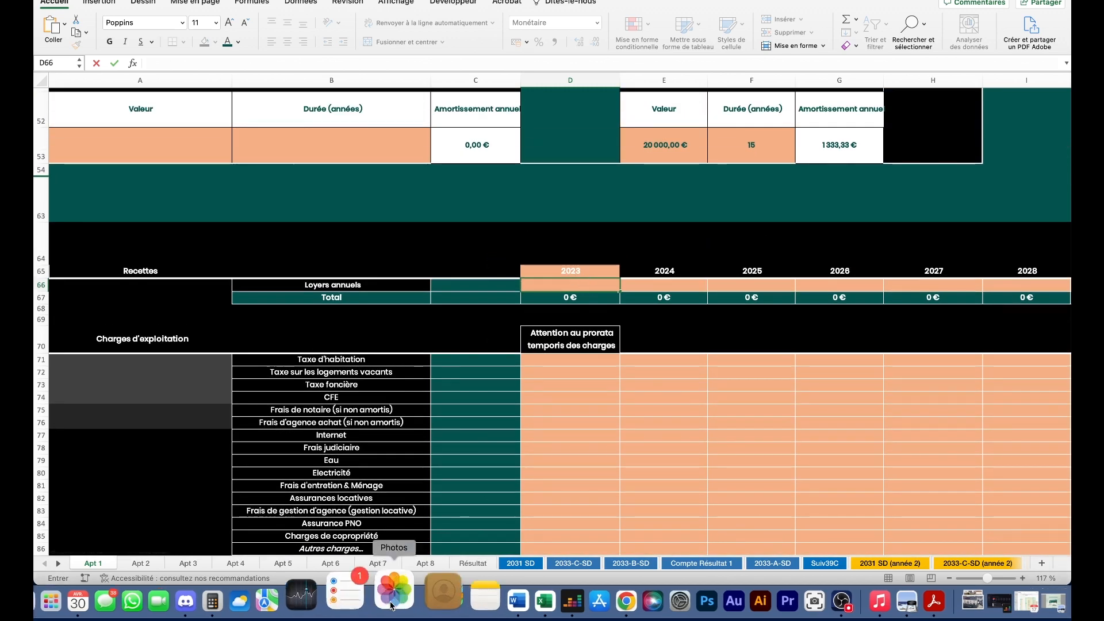
left_click(258, 600)
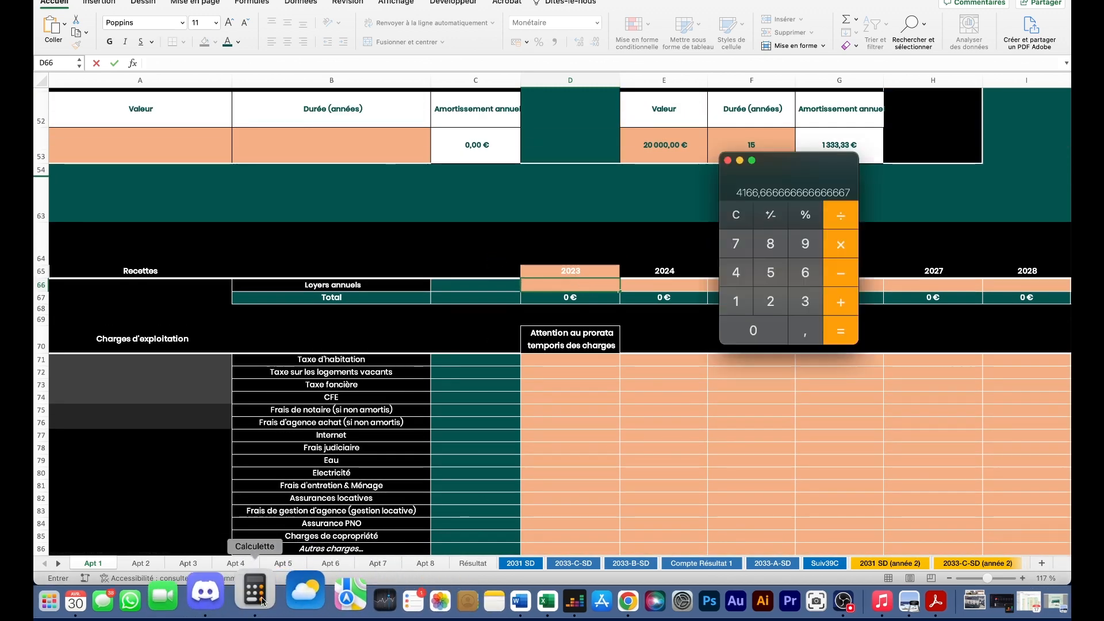
- Compute 800 × 12 = 9 600 in Calculator and enter 9 600 as the 2023 annual rent
left_click(736, 214)
left_click(770, 244)
double_click(753, 331)
left_click(841, 245)
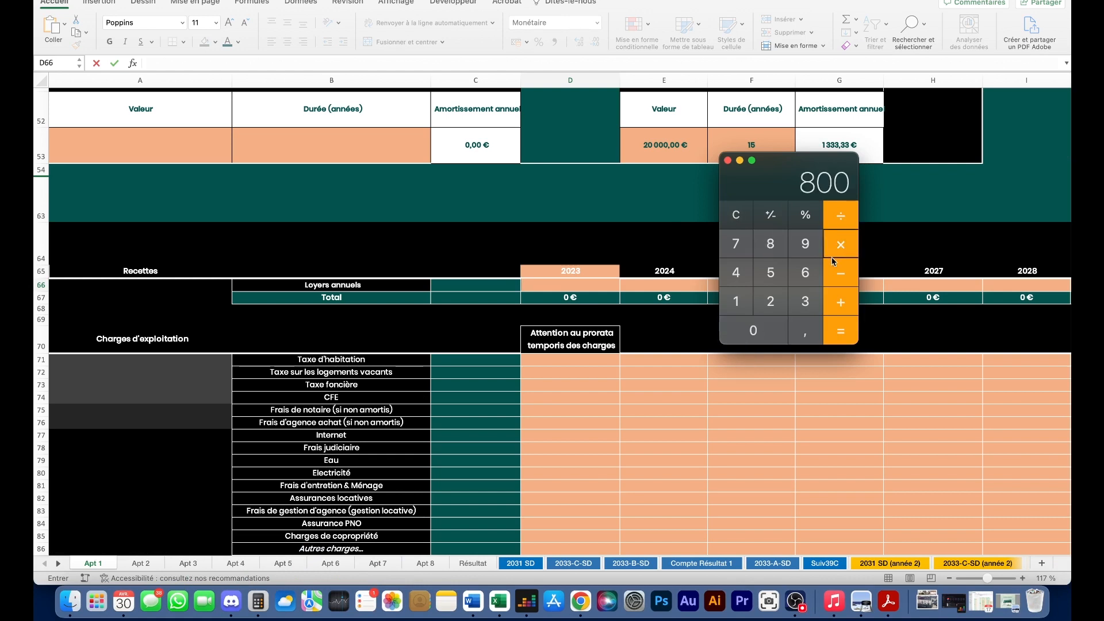
left_click(736, 301)
left_click(770, 301)
left_click(841, 330)
left_click(528, 289)
type("9600")
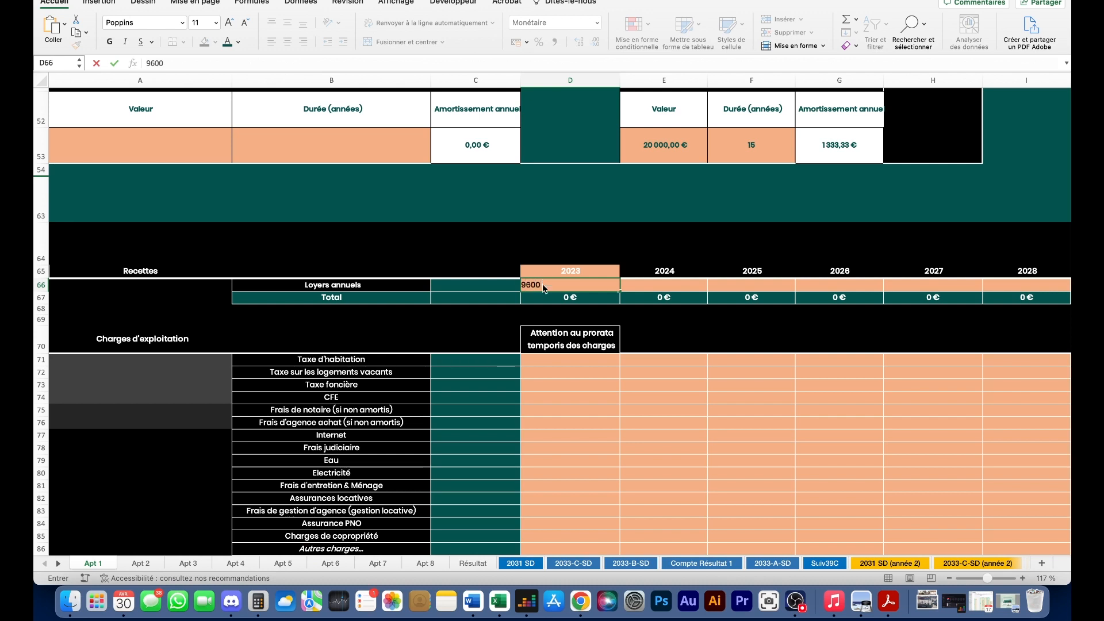
key("Return")
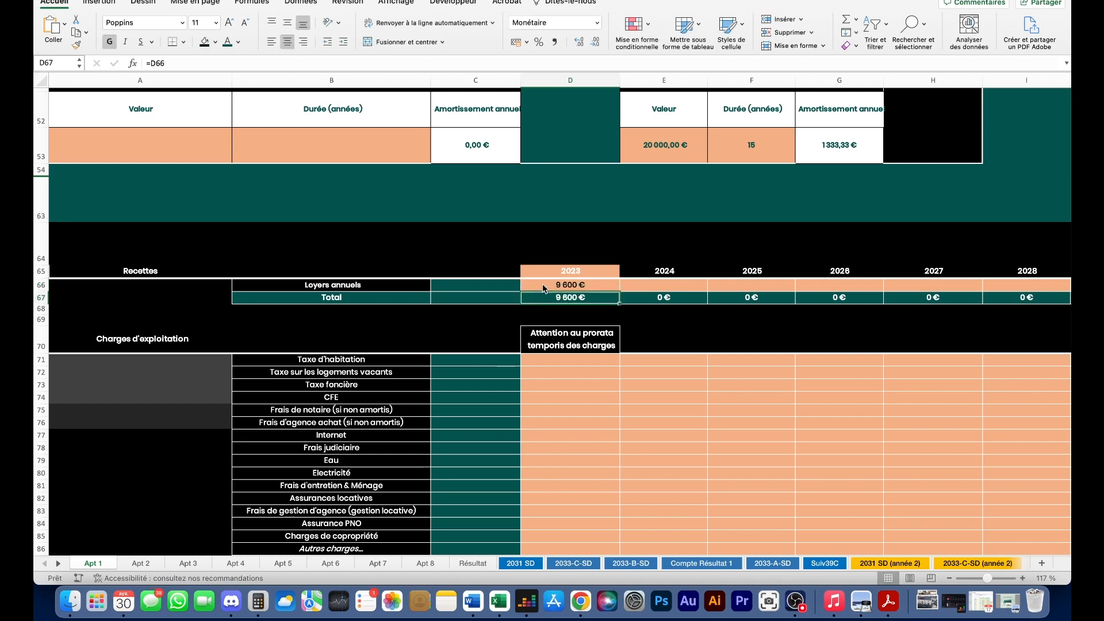
- Recompute the rent as 800 × 4 = 3 200 and replace D66 with 3 200
double_click(585, 288)
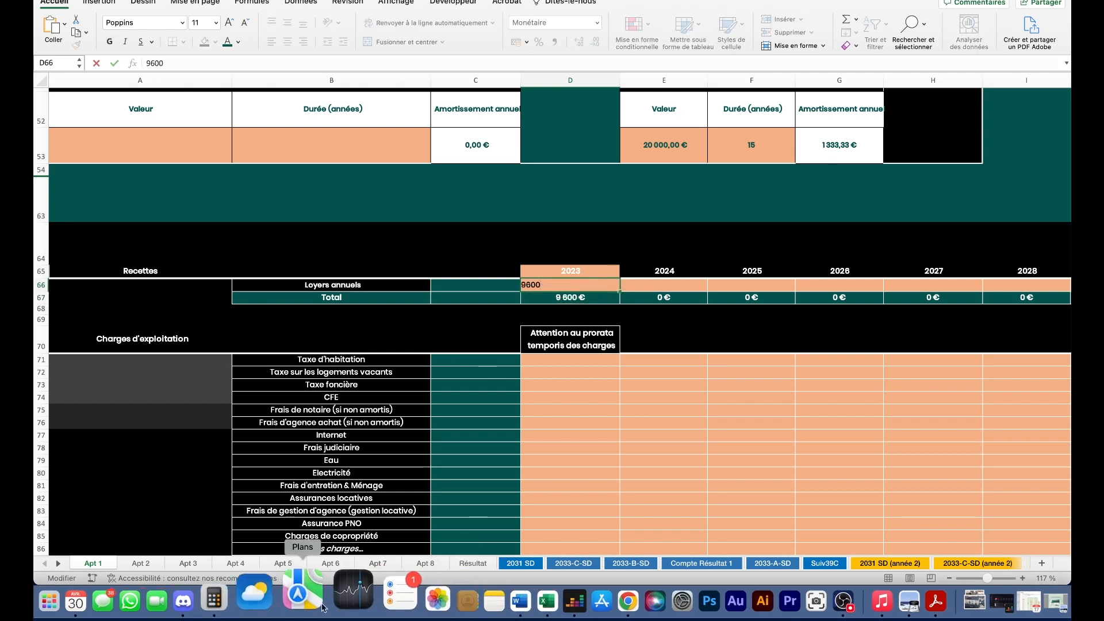
left_click(258, 602)
left_click(840, 216)
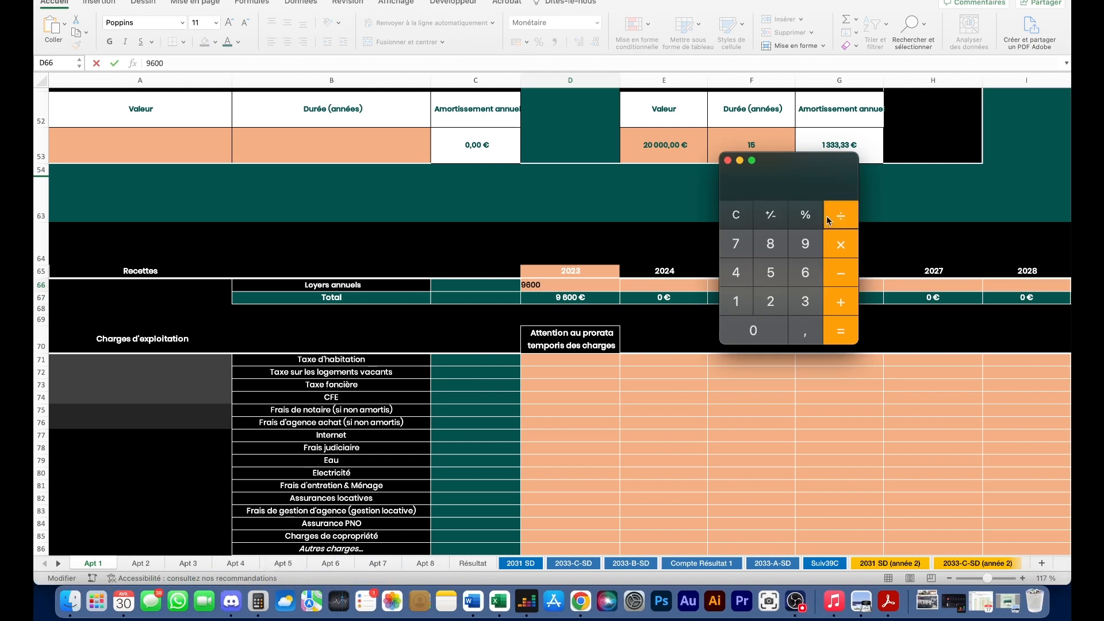
left_click(738, 301)
left_click(770, 301)
left_click(828, 328)
left_click(843, 251)
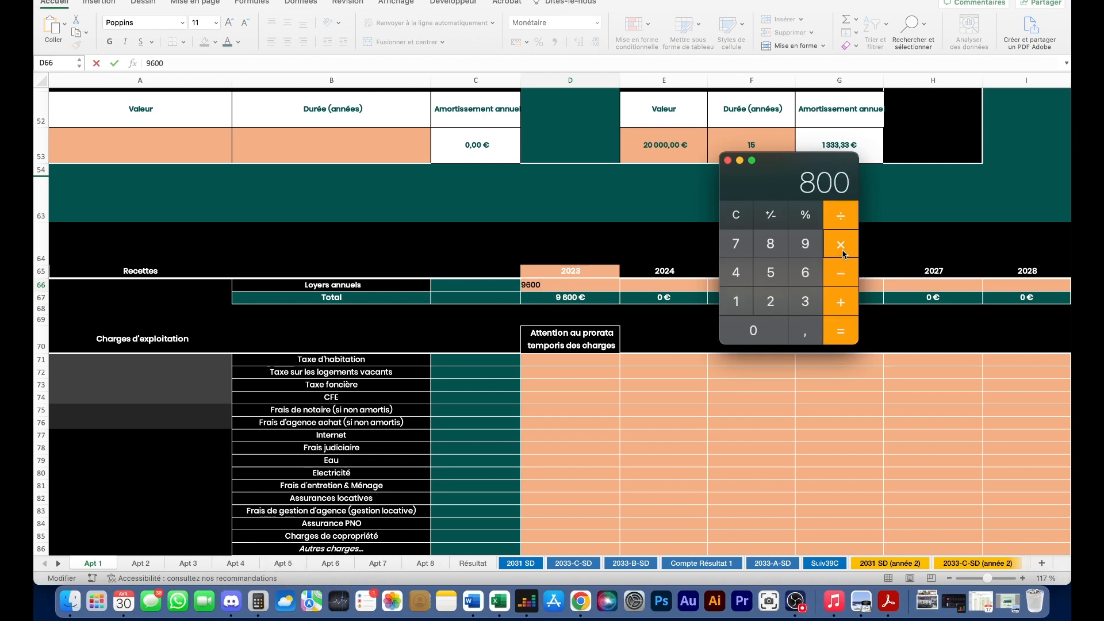
left_click(738, 272)
left_click(830, 331)
left_click(547, 286)
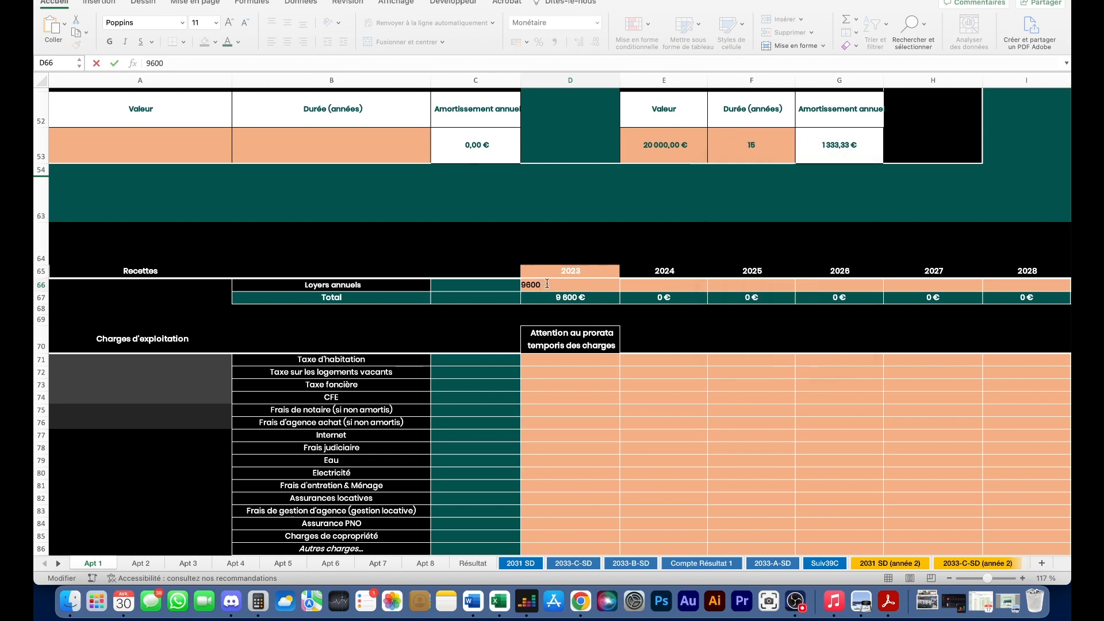
key("BackSpace")
key("BackSpace")
type("32")
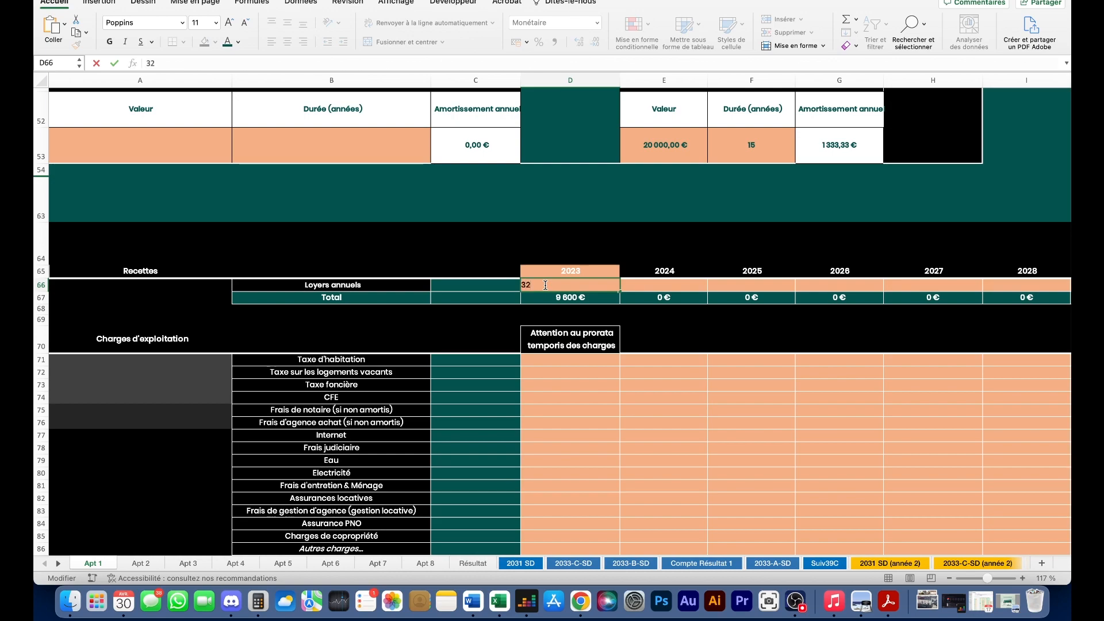
key("Return")
scroll(584, 287, "down", 3)
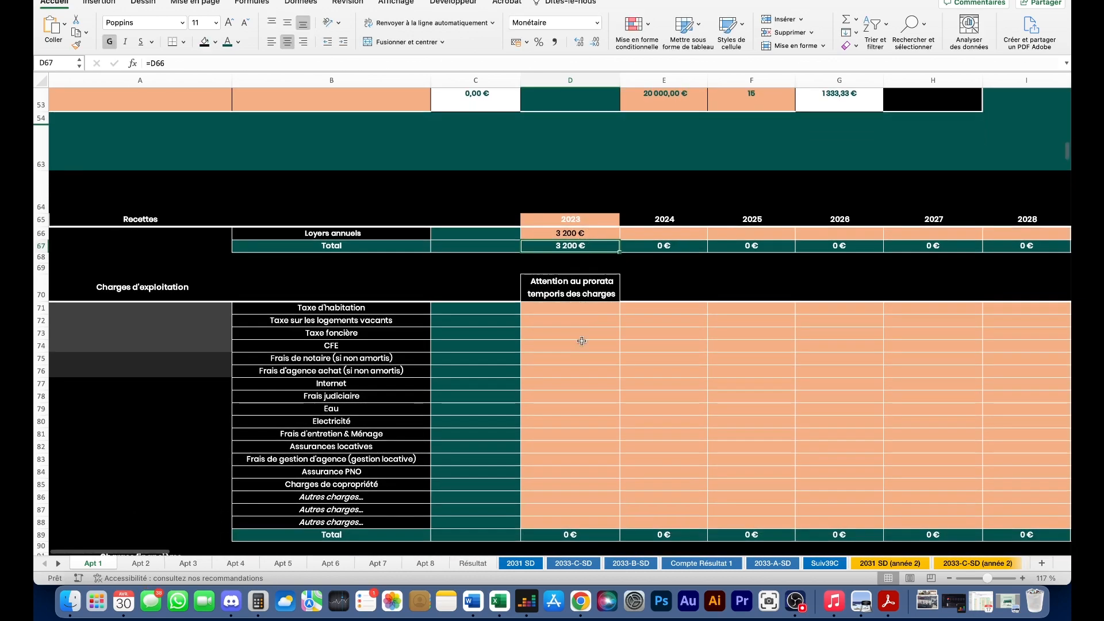
scroll(581, 338, "down", 10)
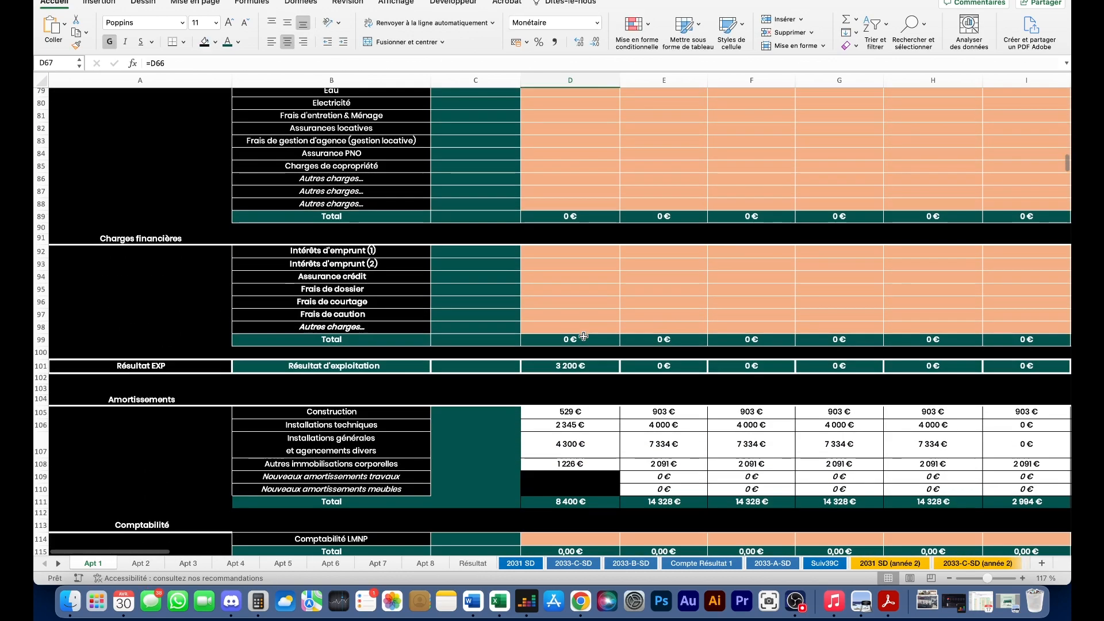
scroll(542, 438, "down", 3)
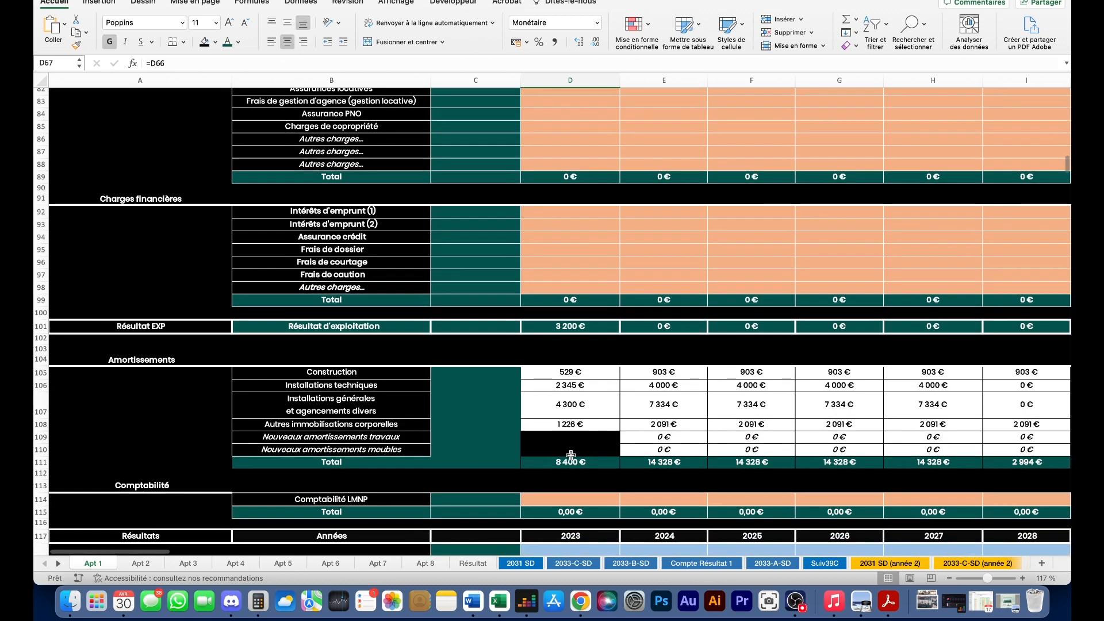
left_click(587, 463)
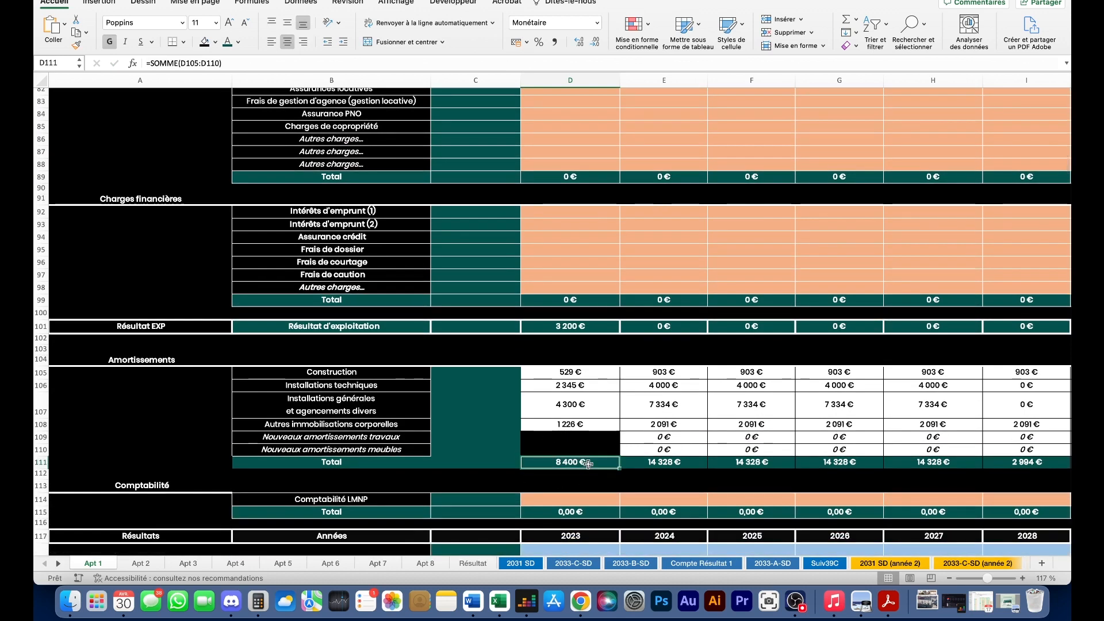
left_click(694, 464)
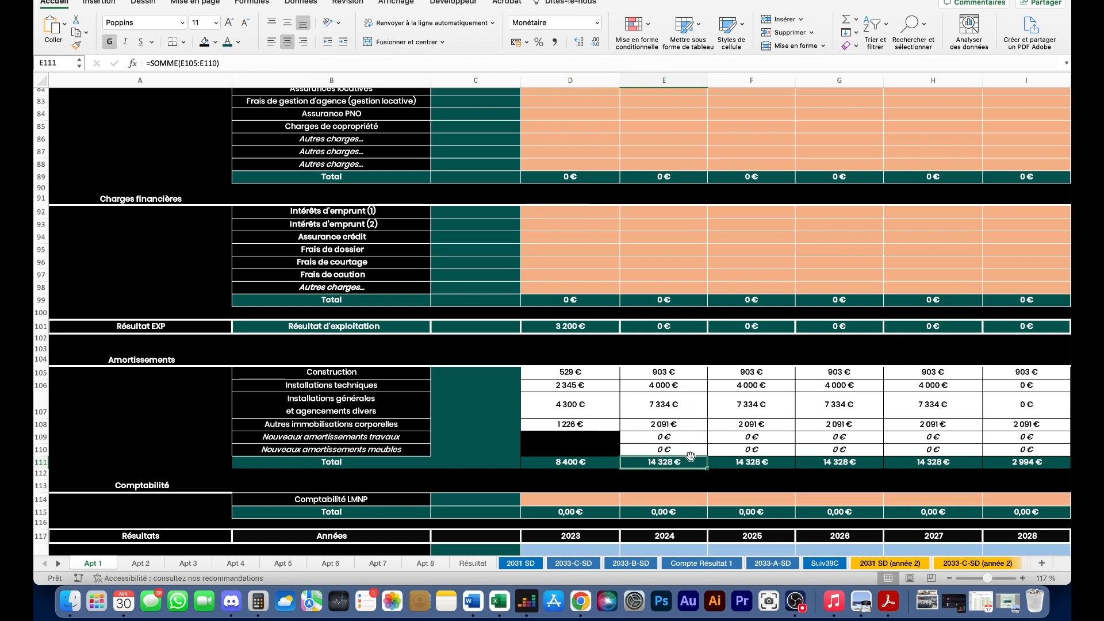
scroll(593, 465, "up", 1)
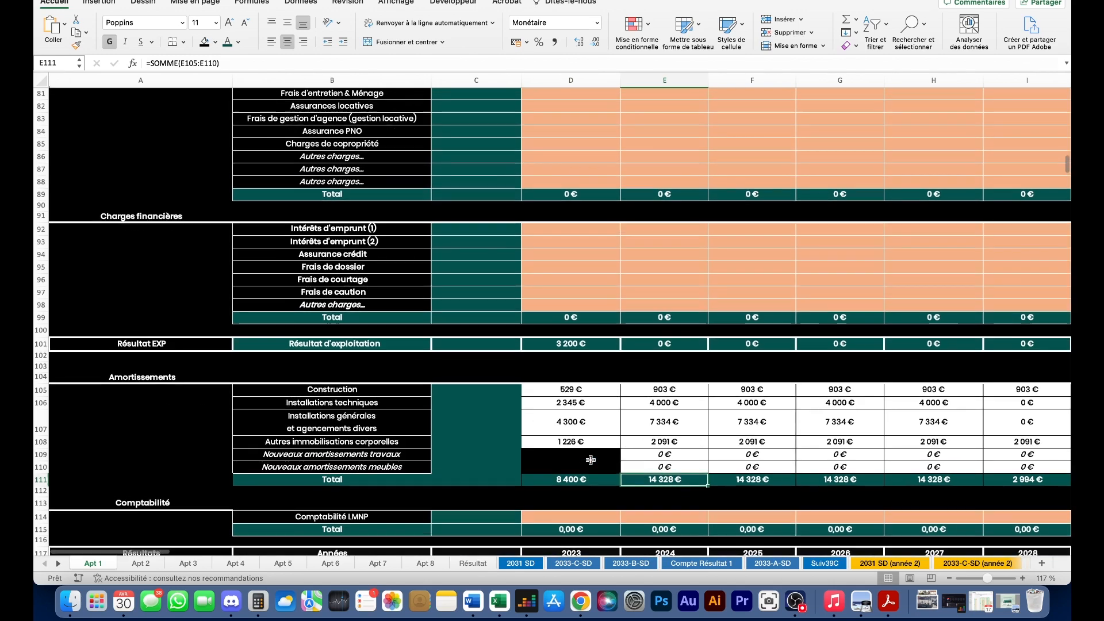
scroll(570, 460, "up", 2)
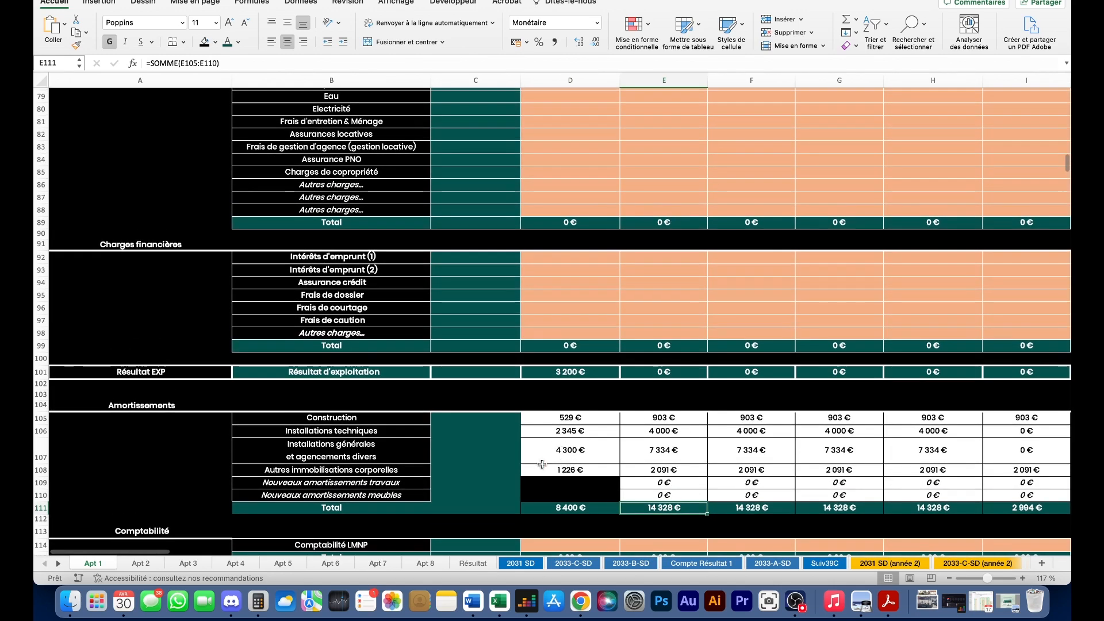
left_click(581, 506)
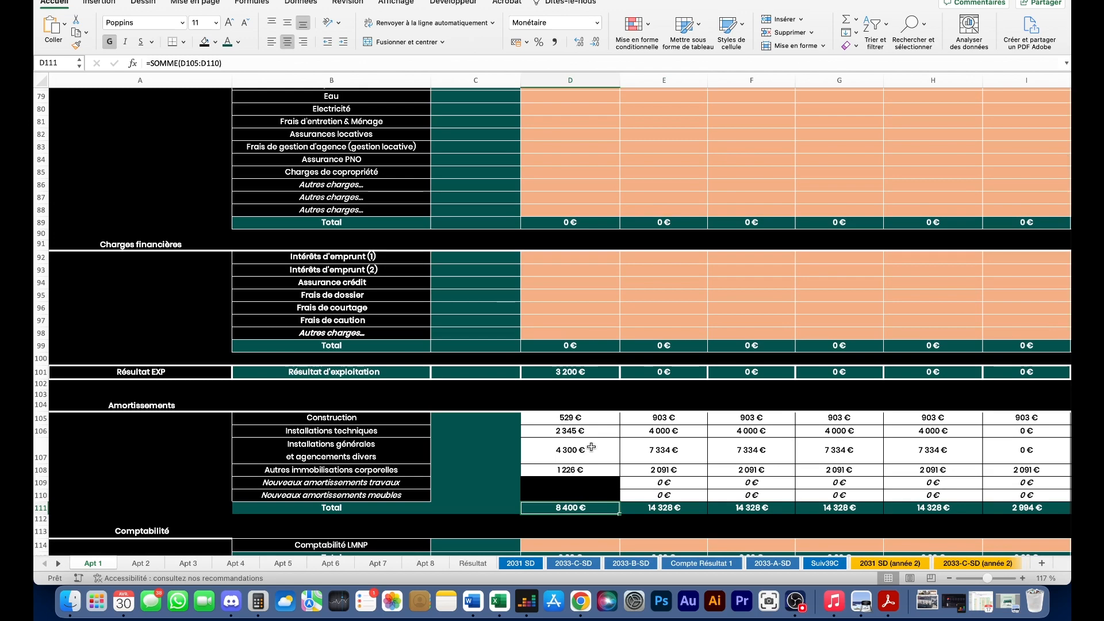
scroll(563, 348, "up", 10)
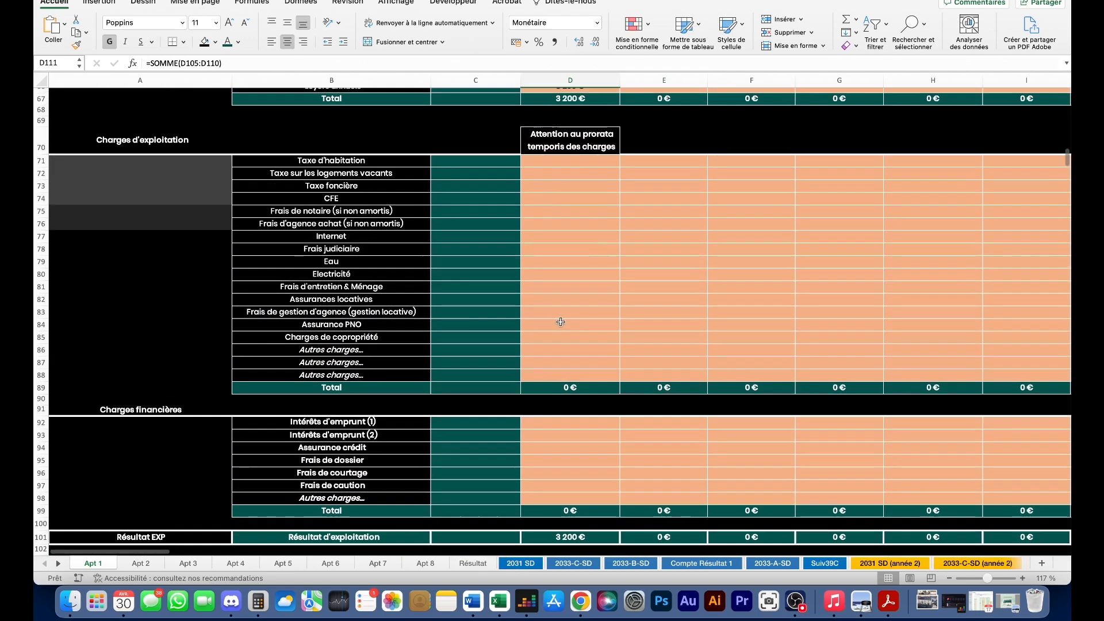
scroll(516, 268, "up", 3)
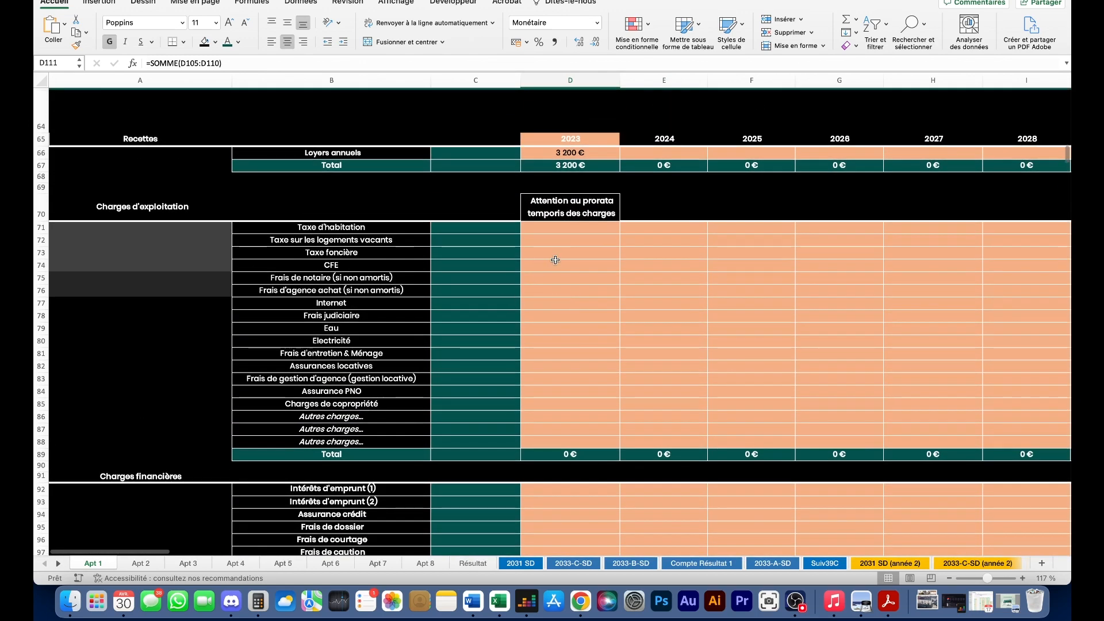
- Enter 2023 charges of 400 € property tax, 80 € PNO insurance and 500 € co-ownership
left_click(555, 254)
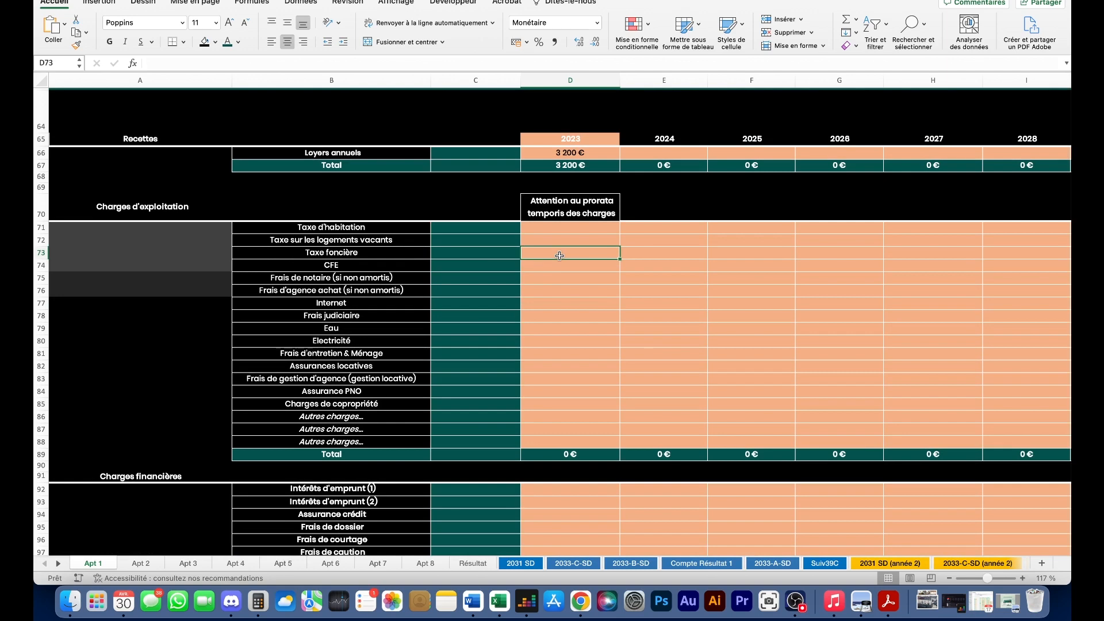
type("400")
key("Return")
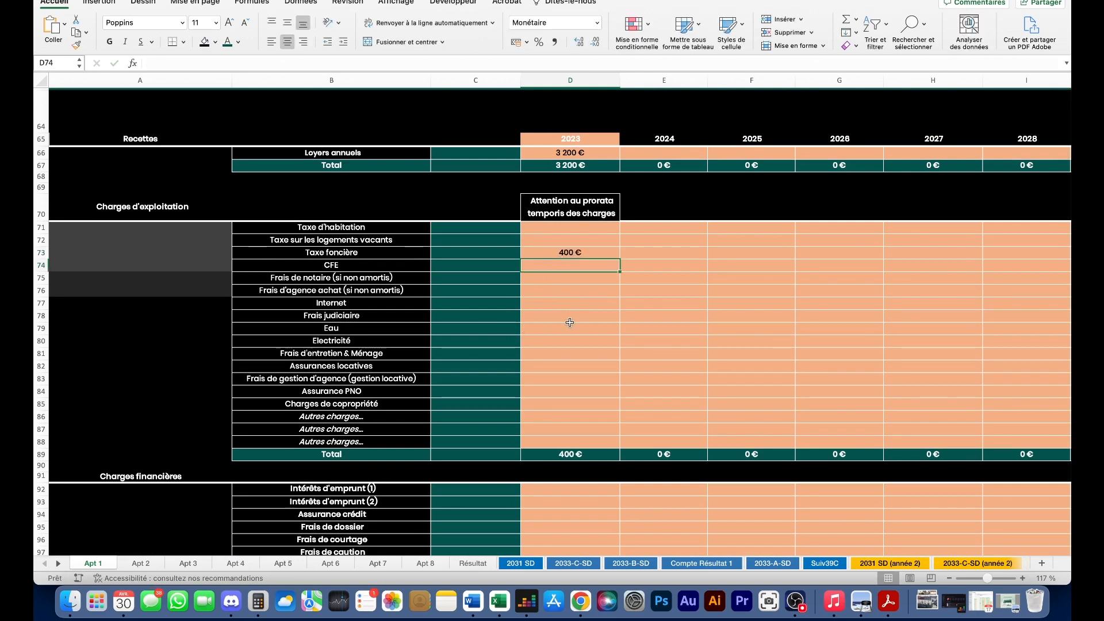
scroll(570, 322, "down", 2)
left_click(579, 370)
type("80")
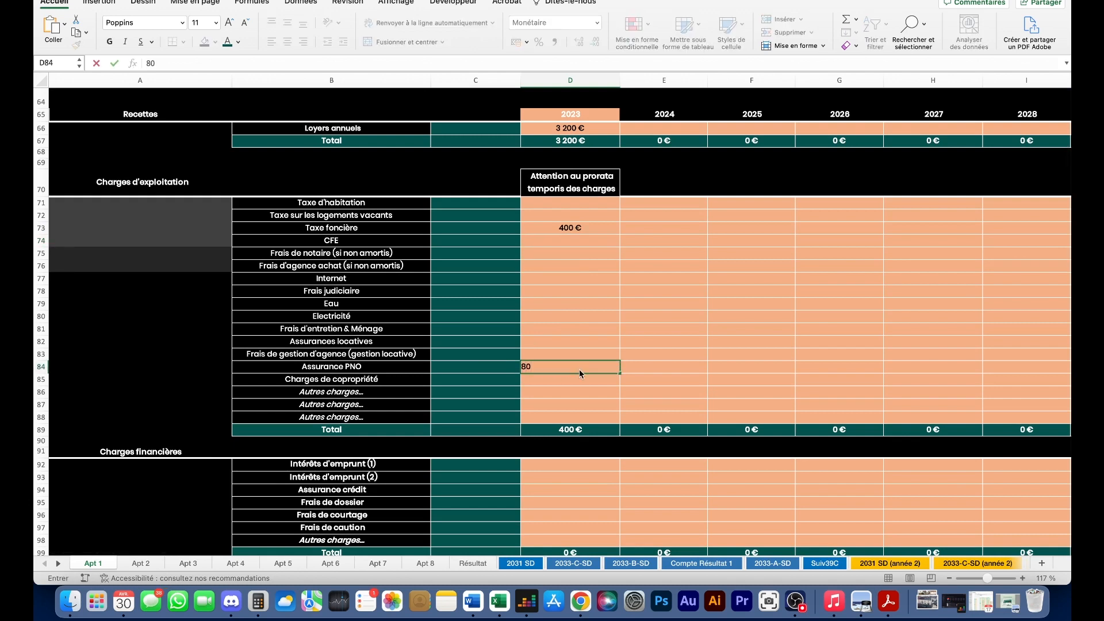
key("Return")
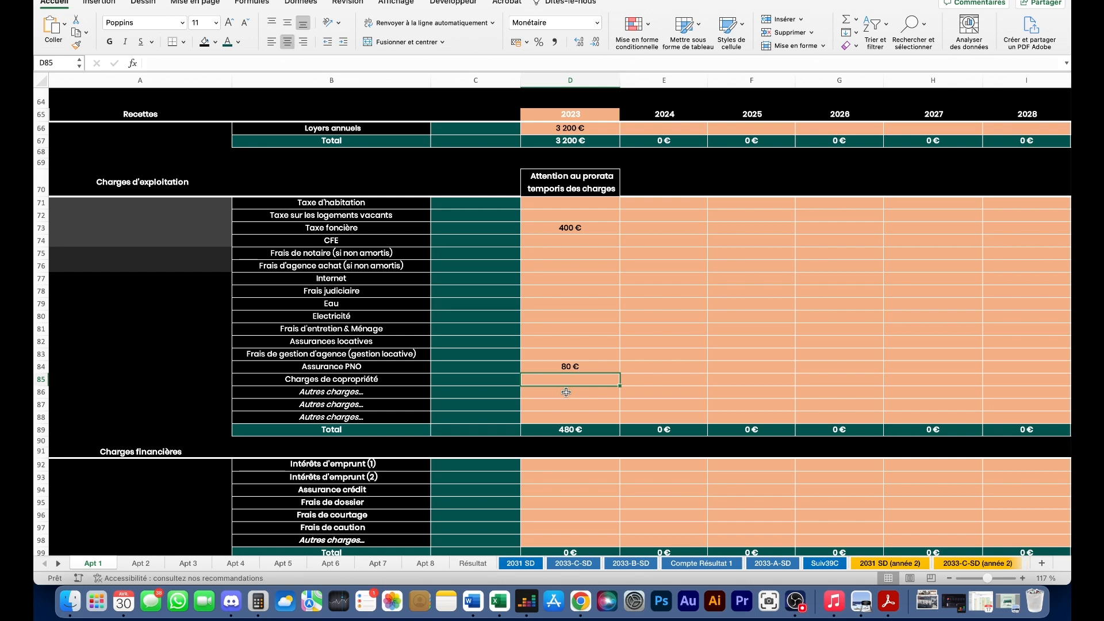
type("500")
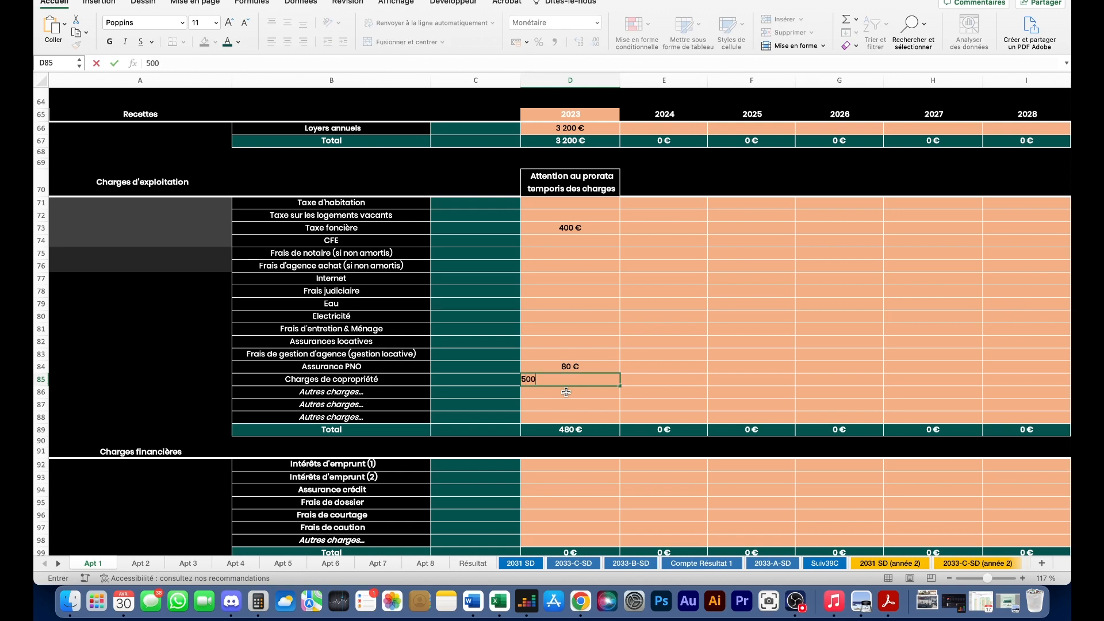
key("Return")
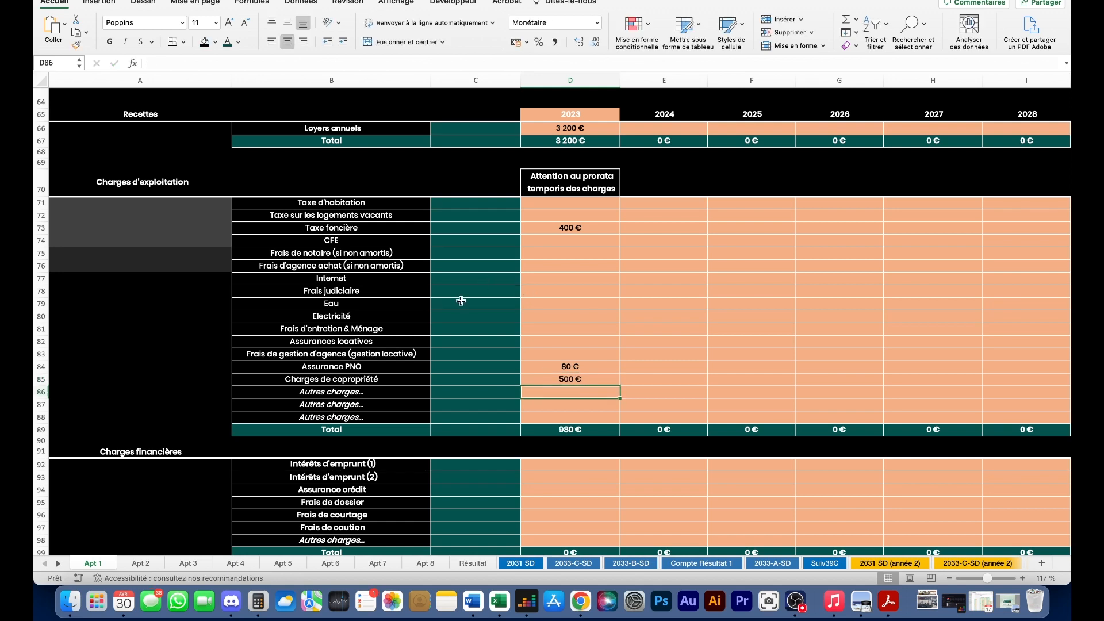
- Enter 8 000 € of notary fees for 2023 in the Frais de notaire row
left_click(578, 256)
type("80")
key("Return")
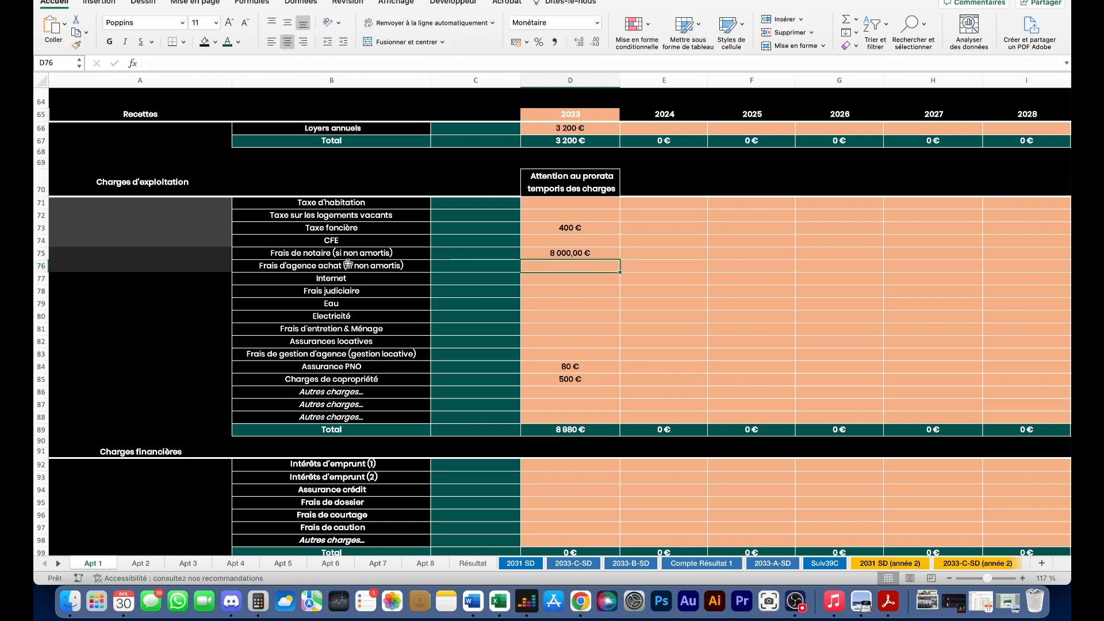
left_click(349, 265)
left_click(562, 268)
scroll(453, 275, "up", 2)
scroll(452, 274, "up", 2)
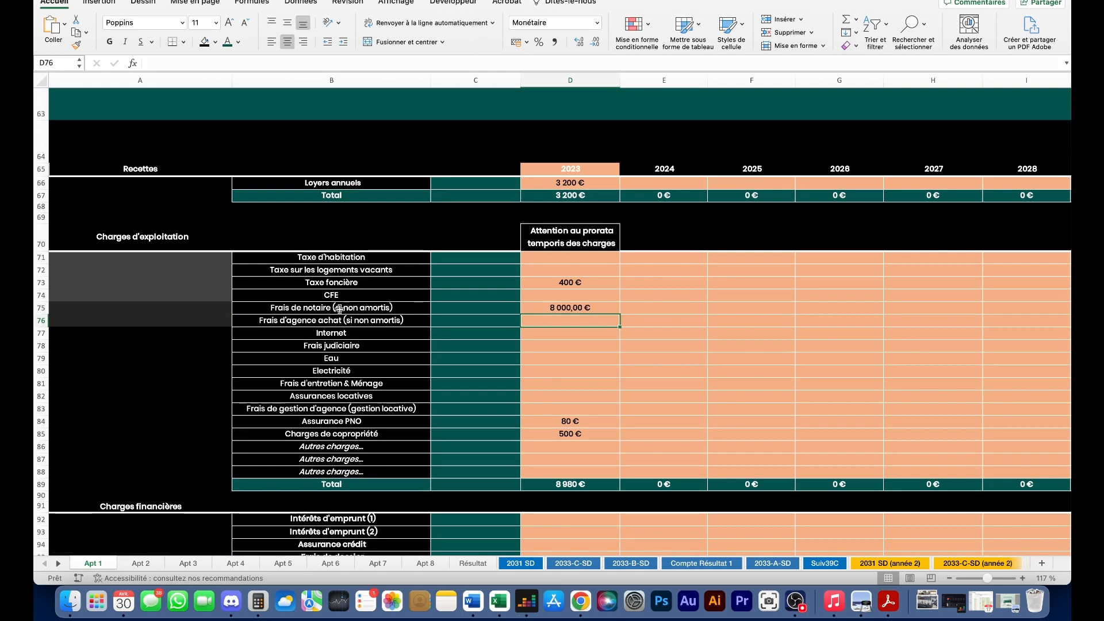
scroll(468, 320, "up", 2)
left_click(361, 345)
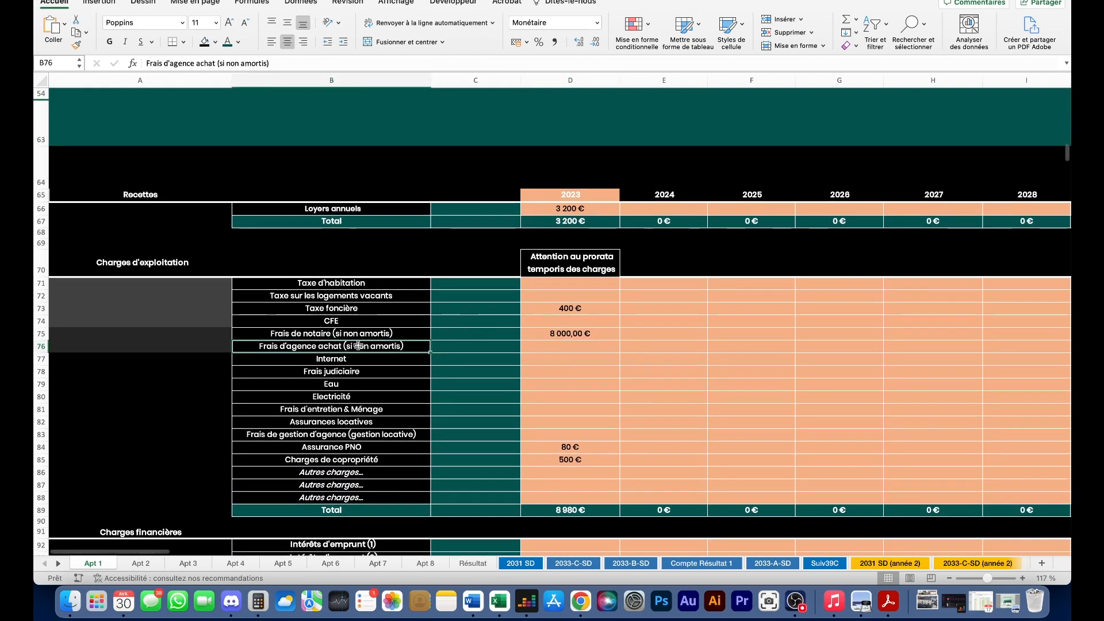
left_click(571, 346)
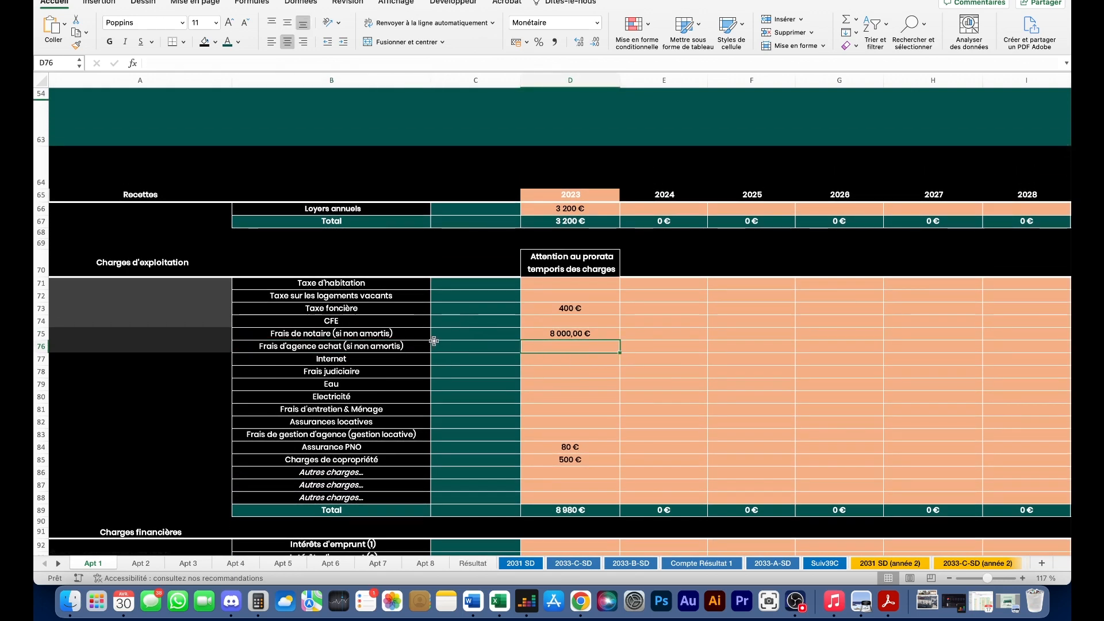
scroll(486, 322, "up", 5)
scroll(486, 330, "up", 5)
scroll(632, 248, "down", 6)
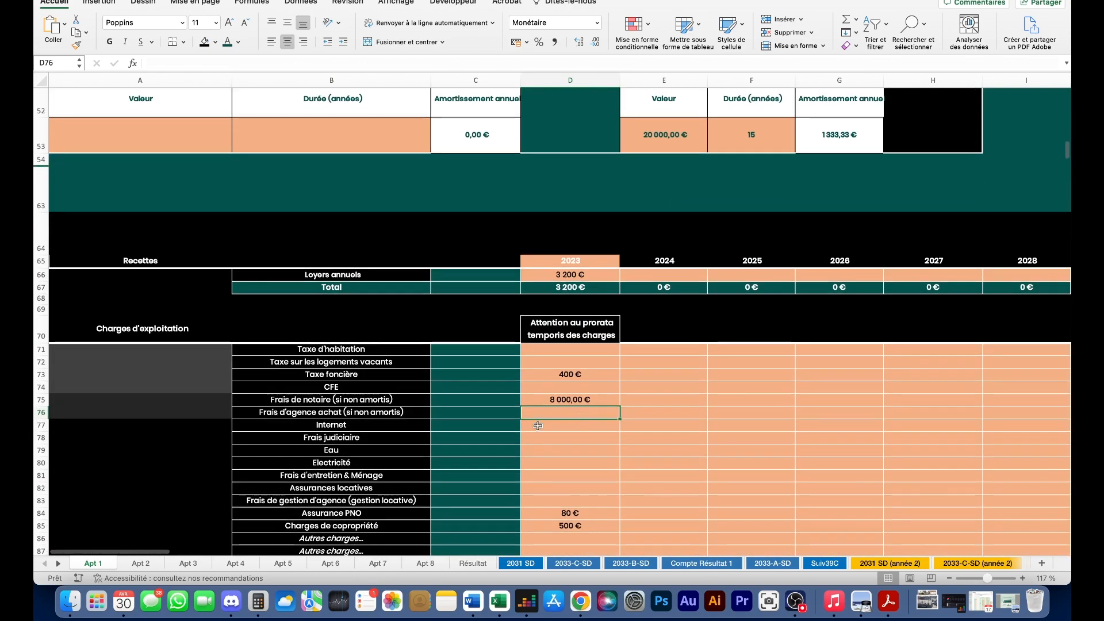
scroll(538, 427, "up", 15)
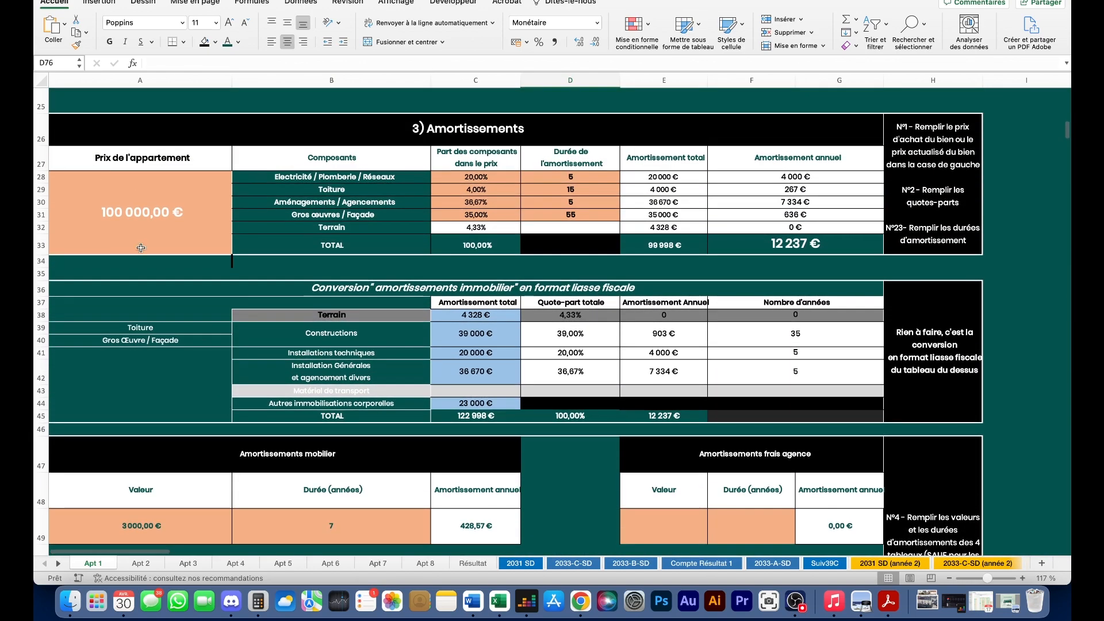
left_click(150, 217)
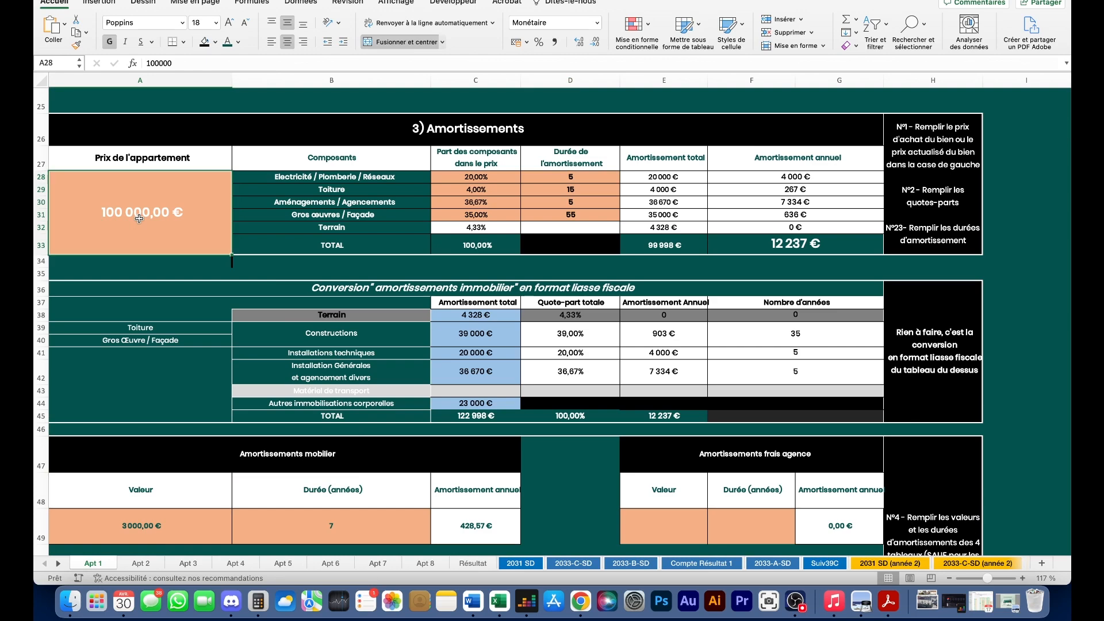
scroll(430, 369, "down", 15)
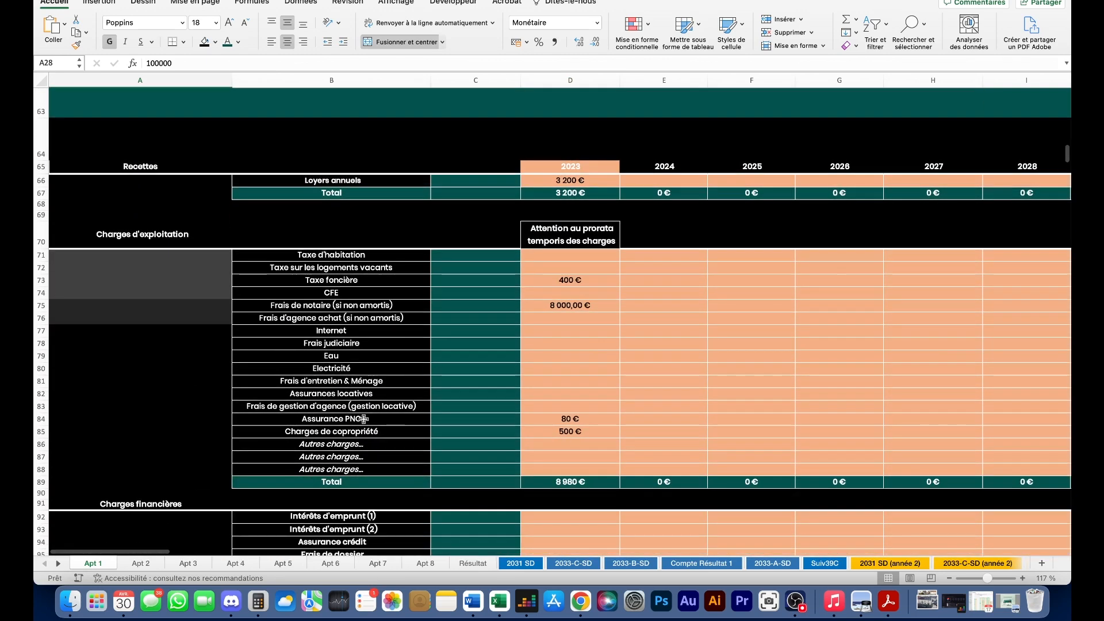
- Append '(SAUF fonds travaux, fond loi alur)' to the Charges de copropriété label and autofit column B
double_click(378, 431)
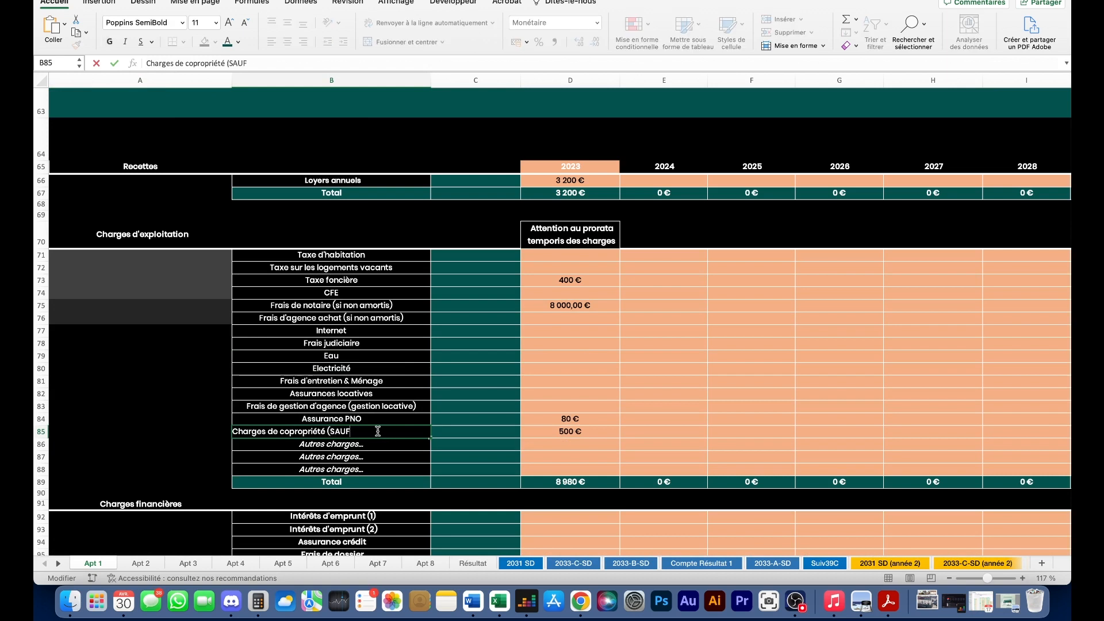
type("(SAUF fonds travaux loi alux,")
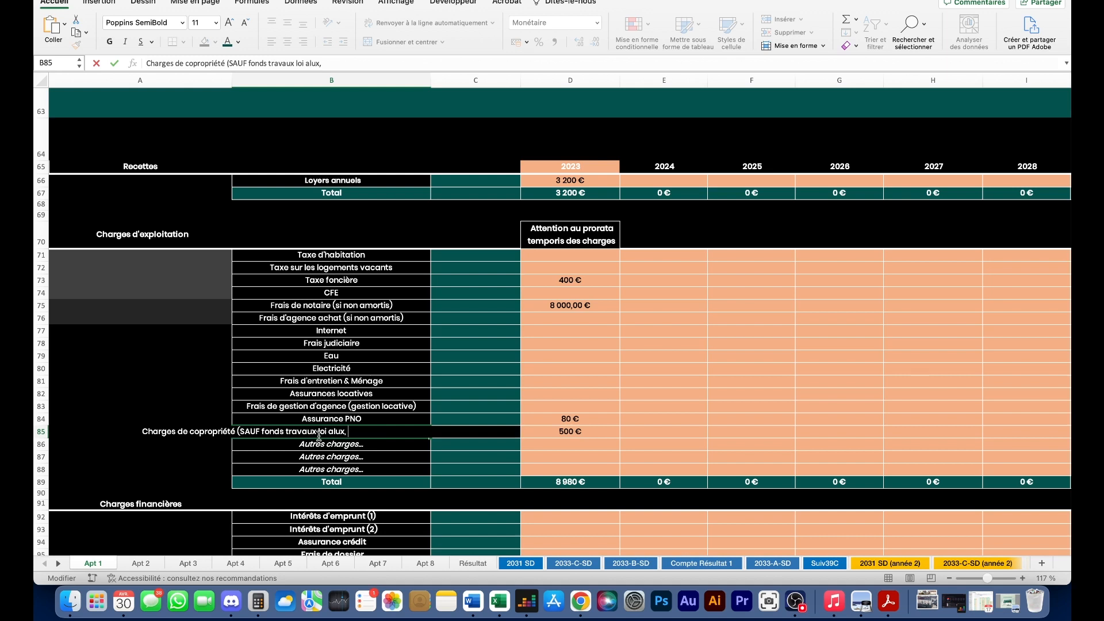
type(", fond")
key("Return")
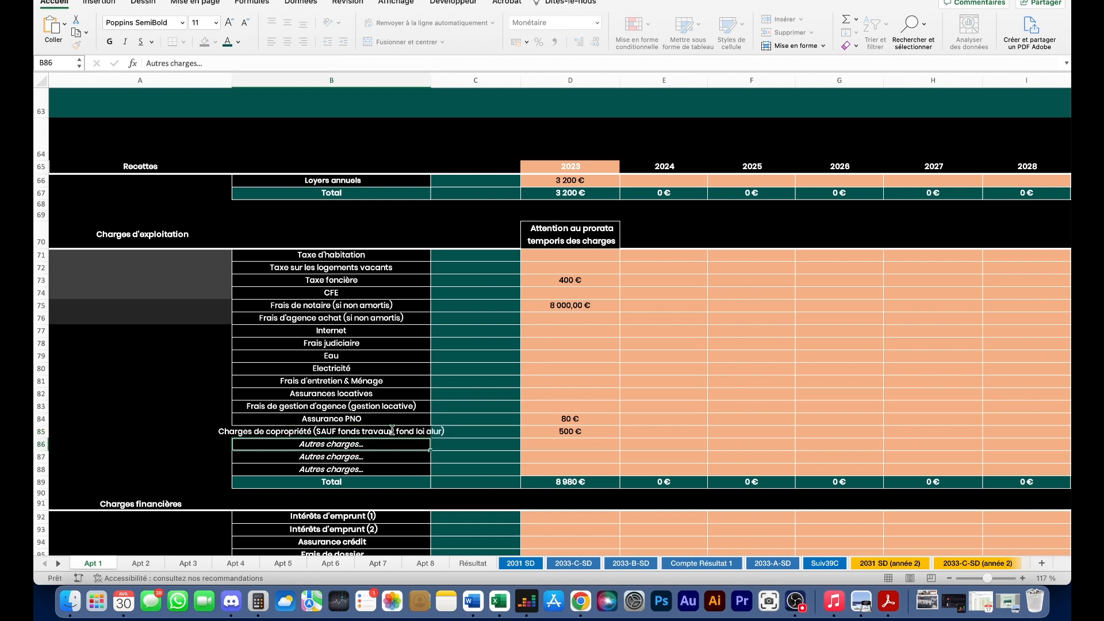
double_click(430, 81)
key("Up")
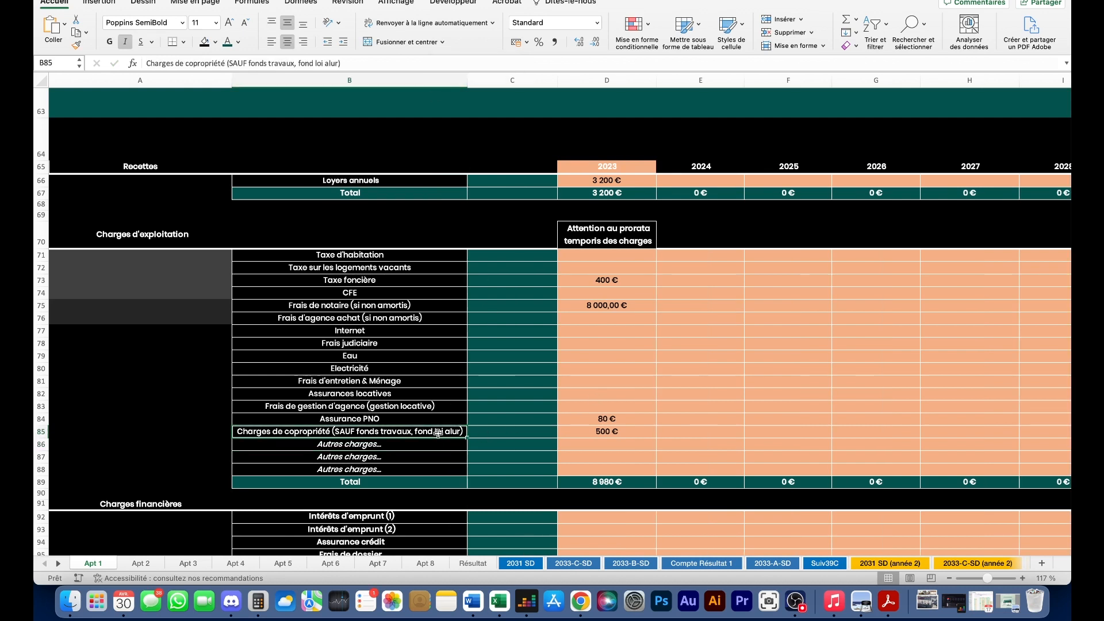
left_click(585, 432)
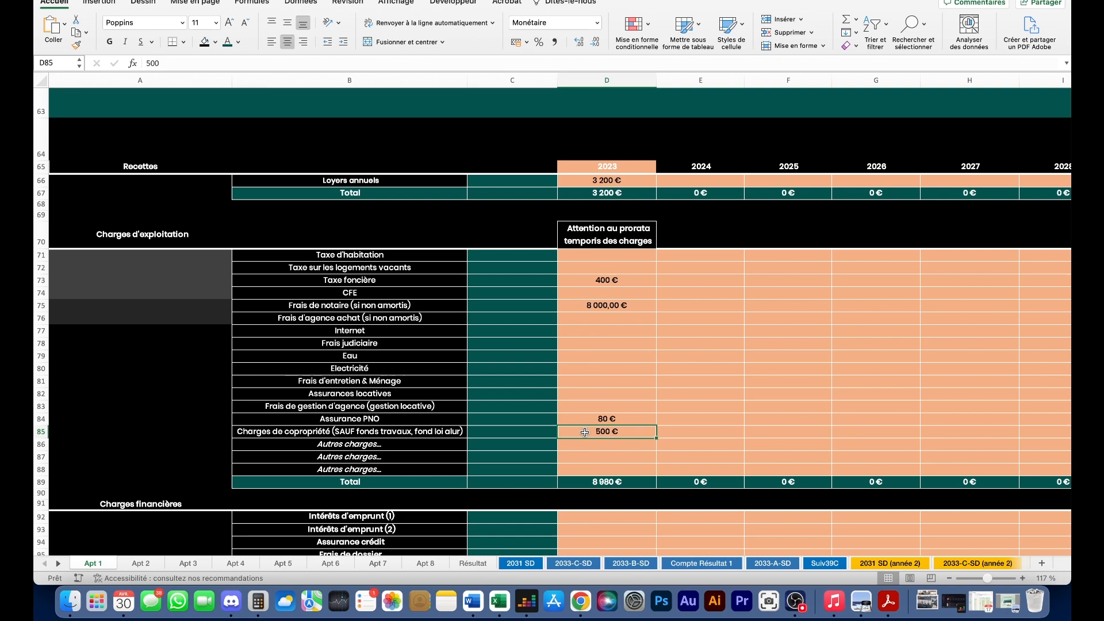
- Review the empty 2023 financial charges amounts in the simulator
scroll(617, 327, "down", 4)
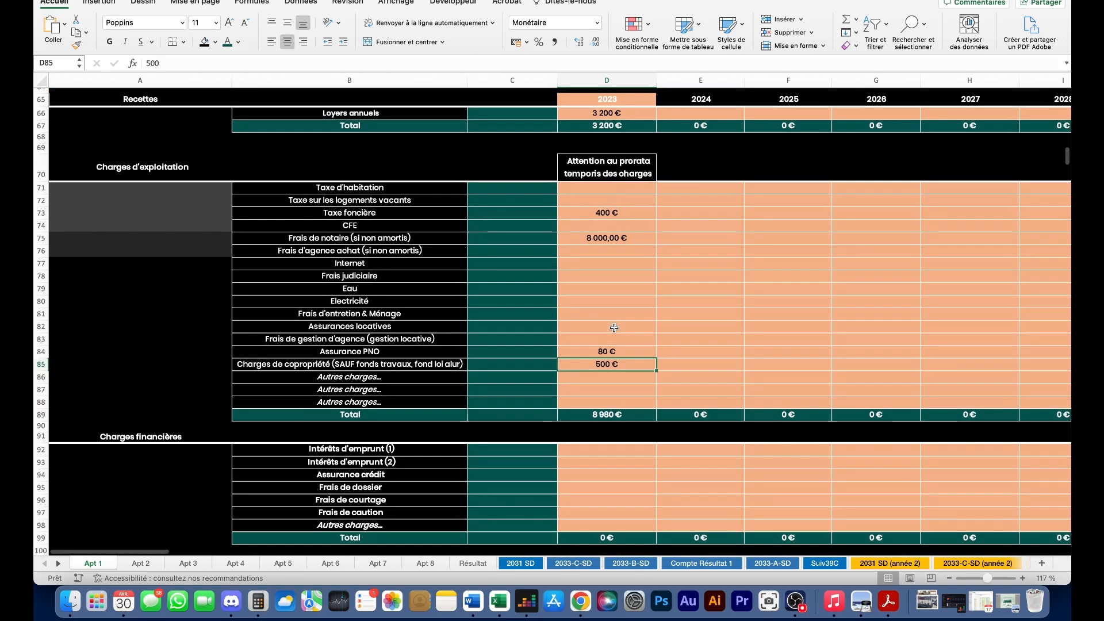
scroll(610, 322, "down", 2)
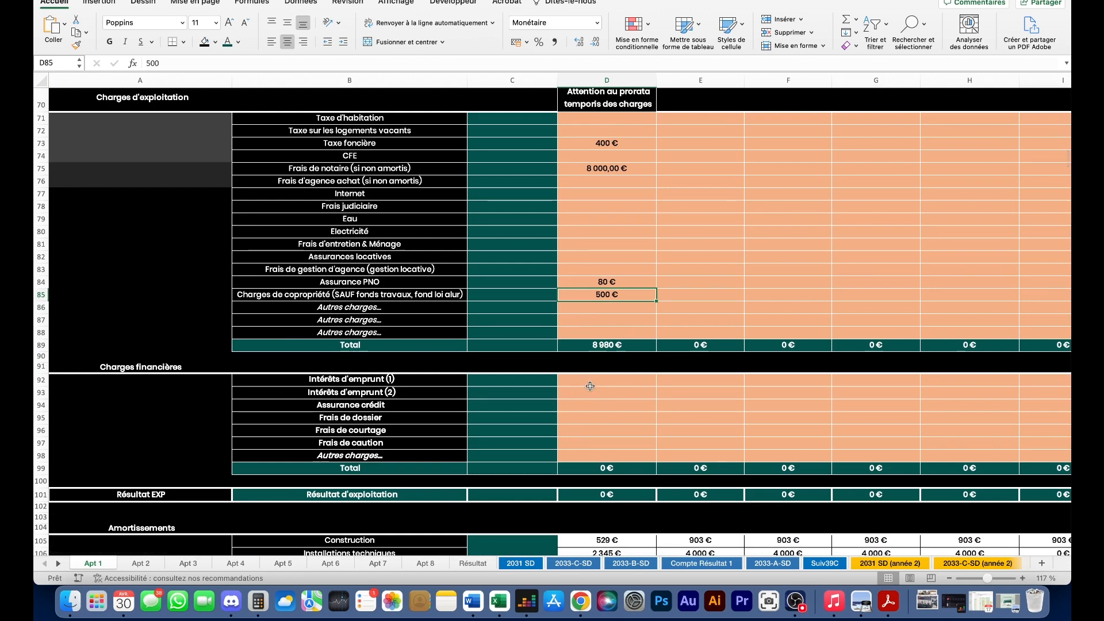
left_click_drag(580, 385, 578, 454)
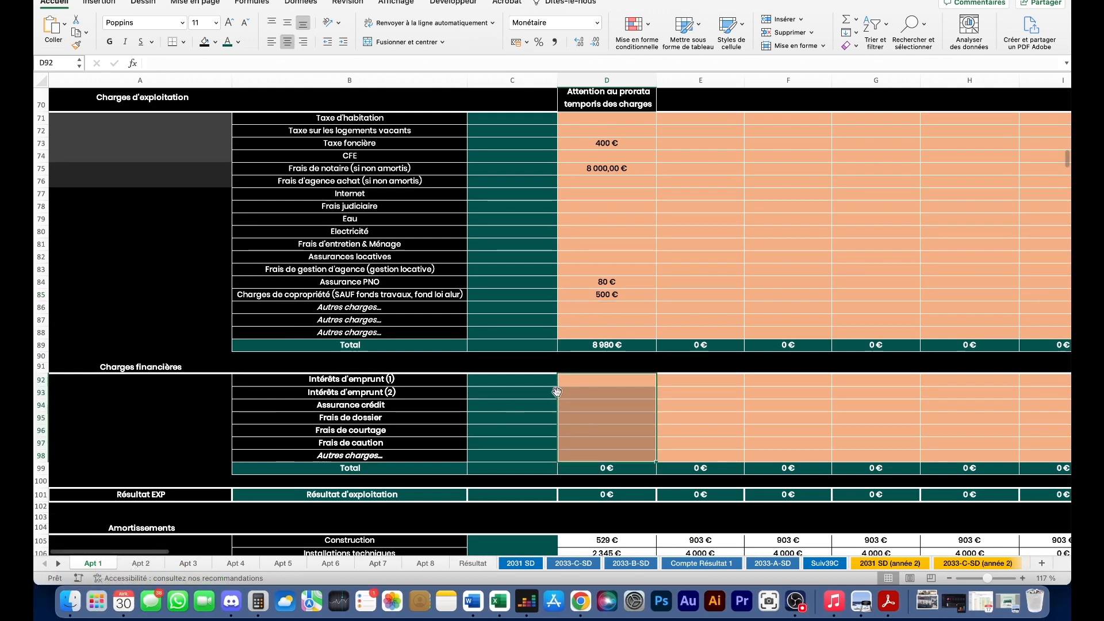
scroll(690, 368, "down", 2)
left_click(778, 356)
scroll(717, 374, "down", 6)
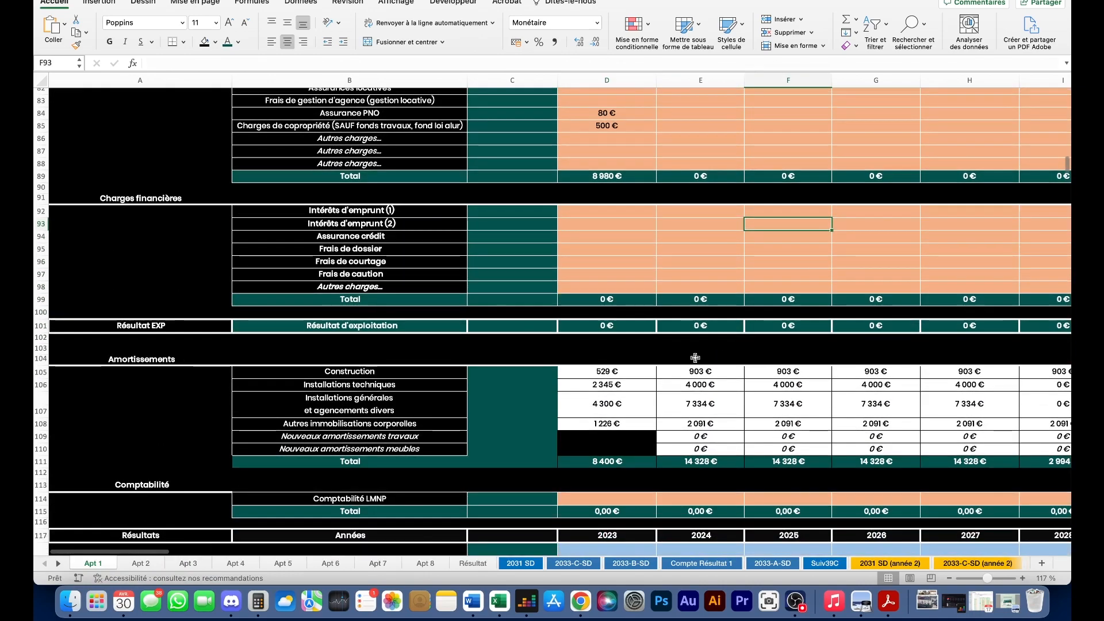
scroll(613, 358, "up", 2)
scroll(613, 358, "up", 5)
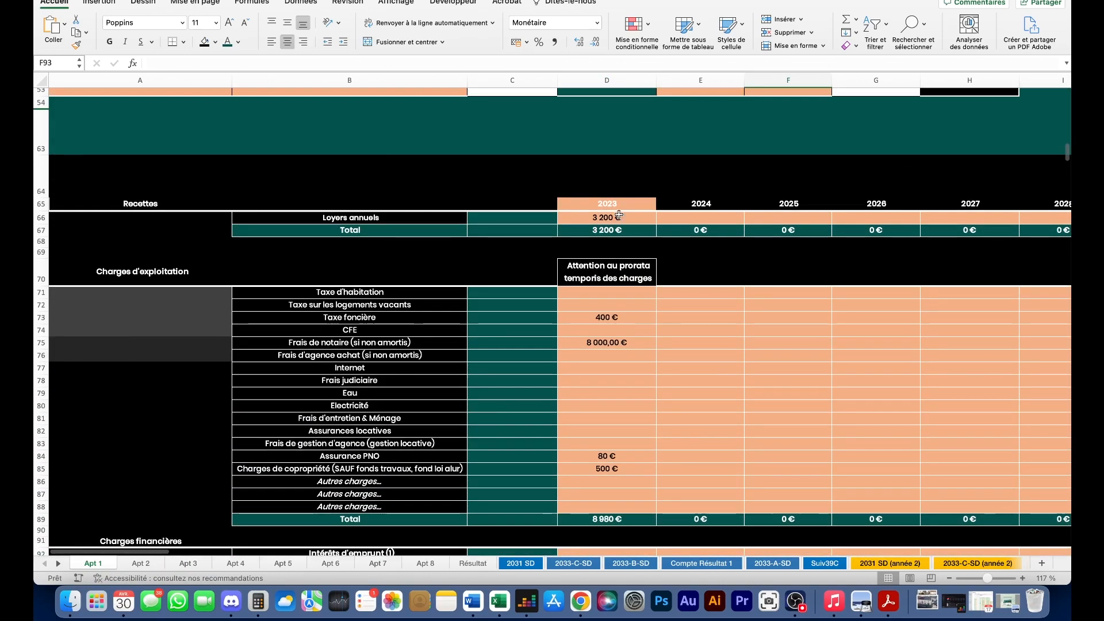
scroll(619, 398, "down", 3)
scroll(619, 399, "down", 7)
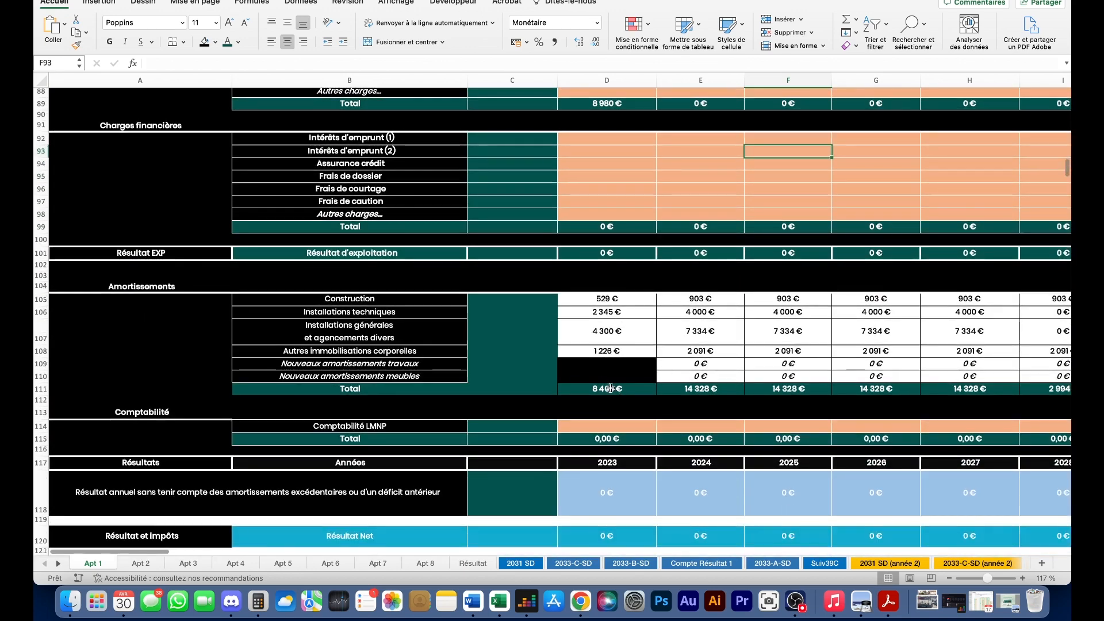
scroll(617, 386, "down", 2)
- Inspect the 2023 formulas for accounting cost, net result, excess amortisation, deficit, charges and amortisation totals
left_click(584, 370)
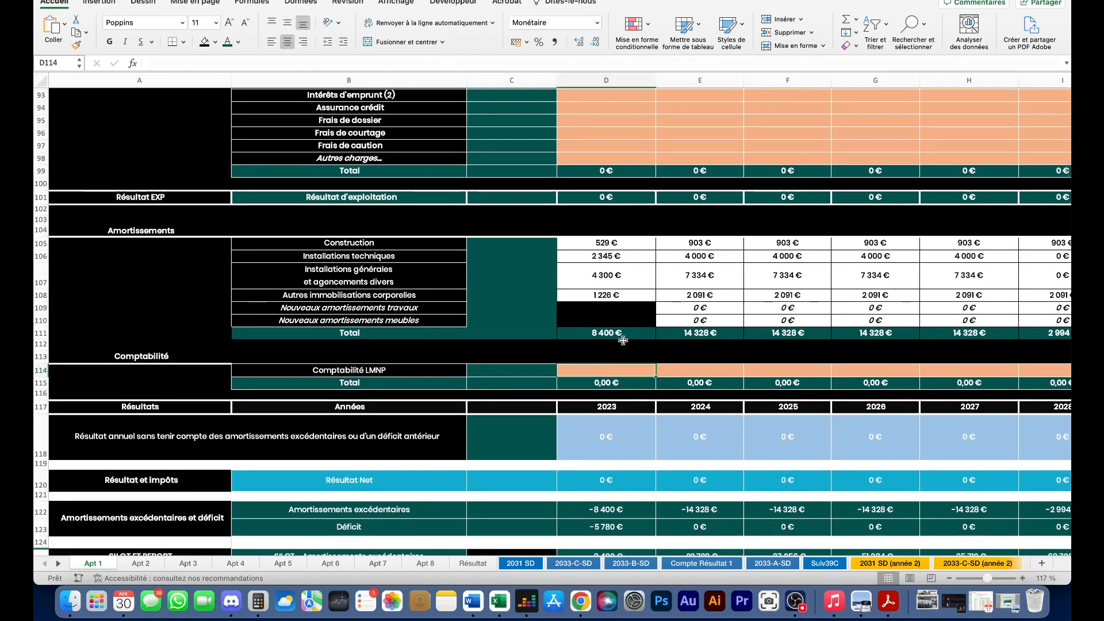
scroll(622, 341, "down", 4)
scroll(613, 378, "up", 3)
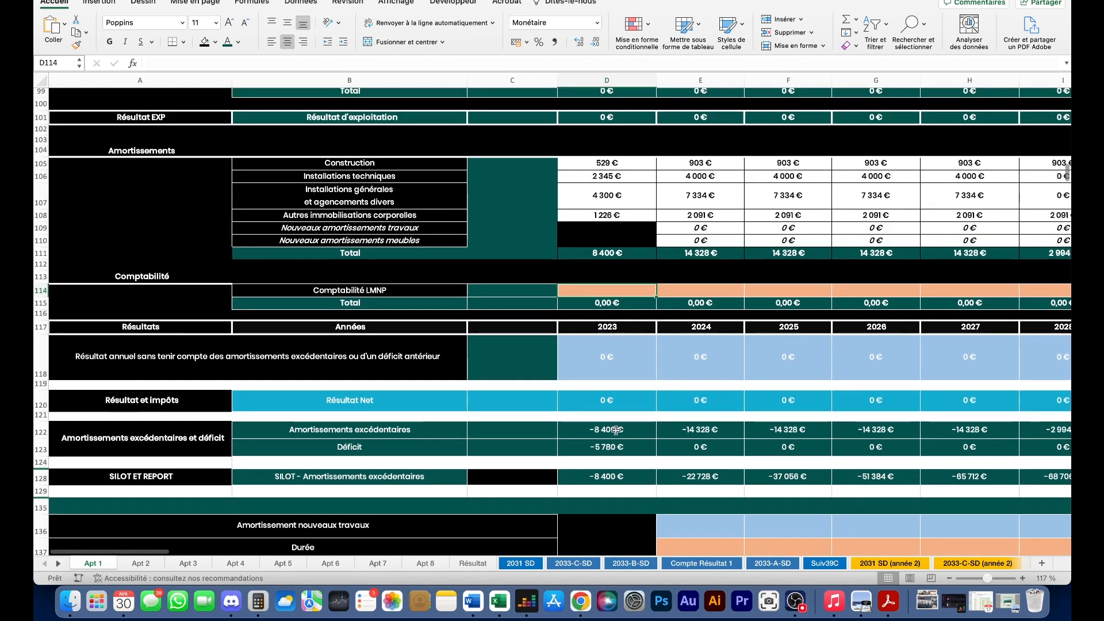
left_click(608, 398)
left_click(594, 429)
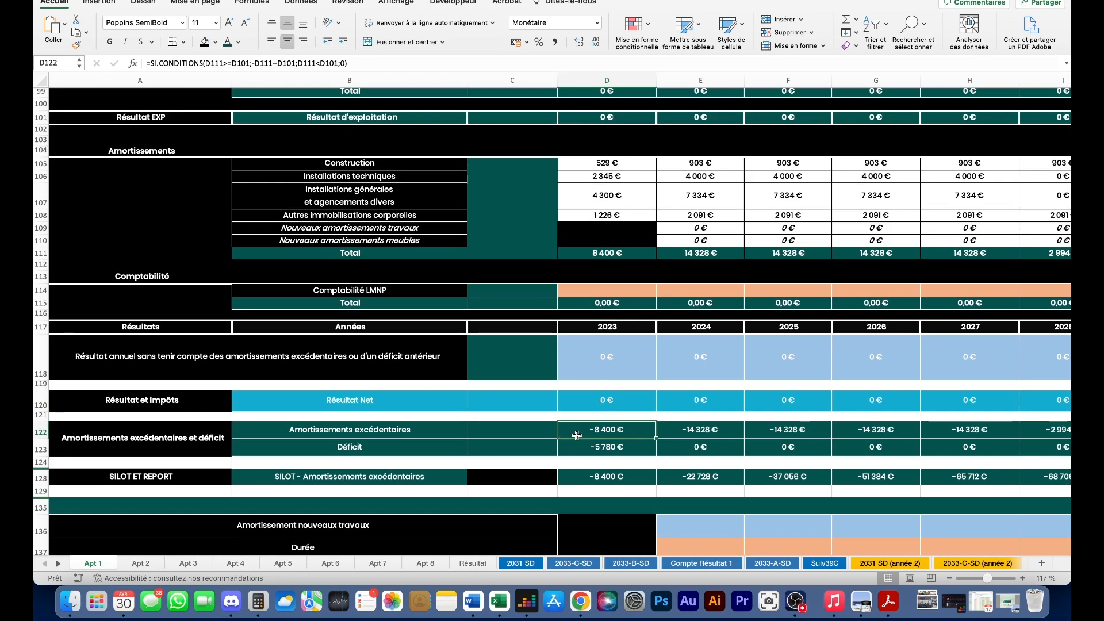
left_click(593, 447)
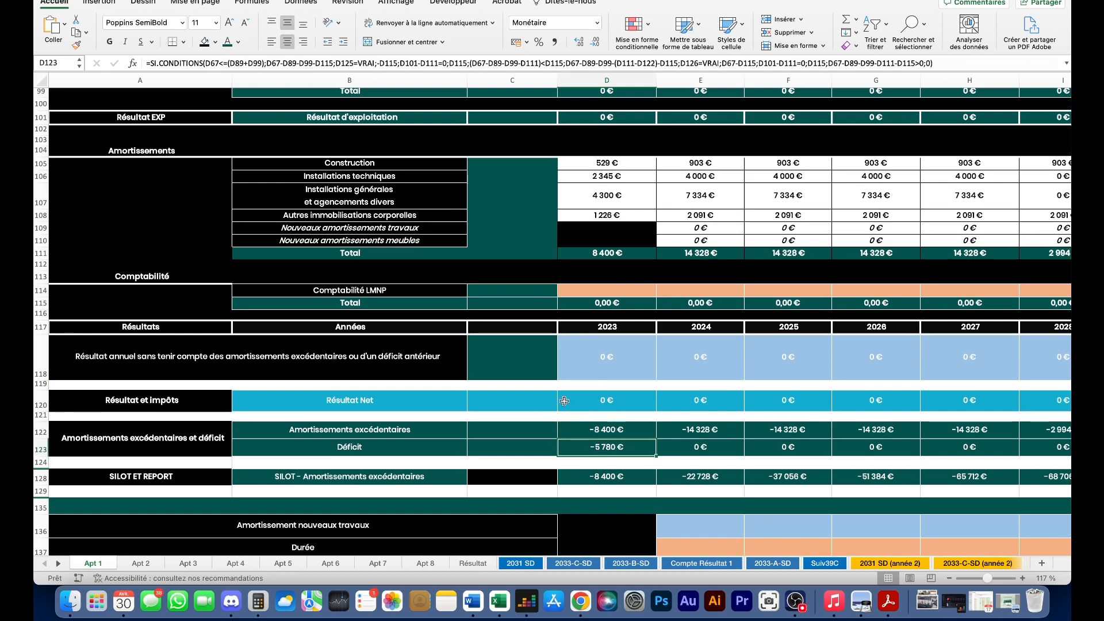
scroll(551, 403, "up", 12)
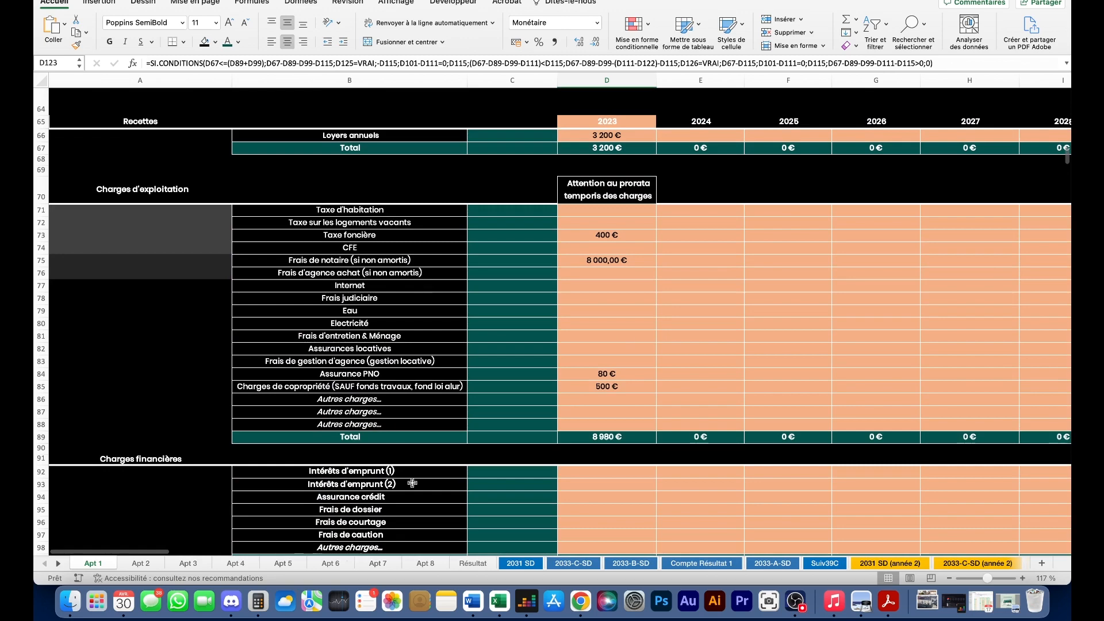
left_click(608, 440)
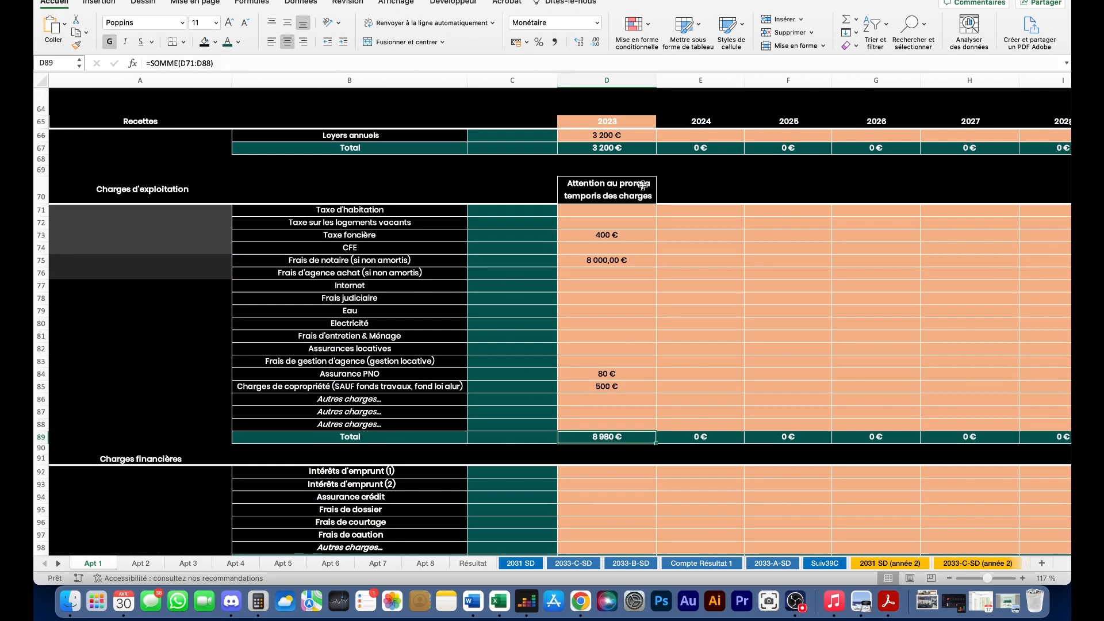
scroll(632, 296, "down", 14)
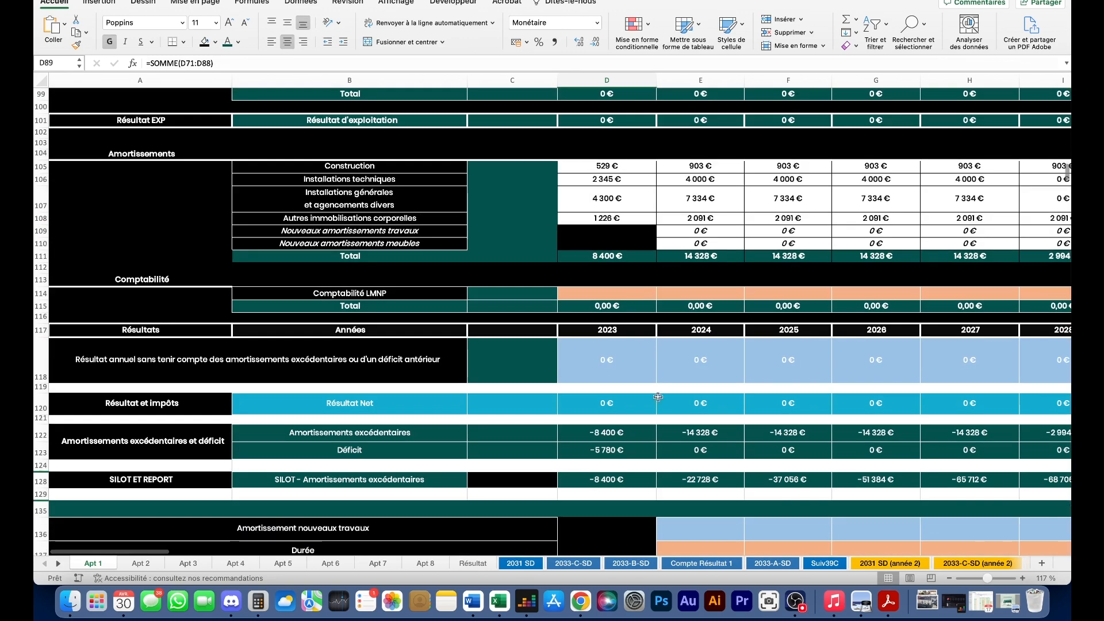
scroll(631, 366, "up", 3)
left_click(614, 312)
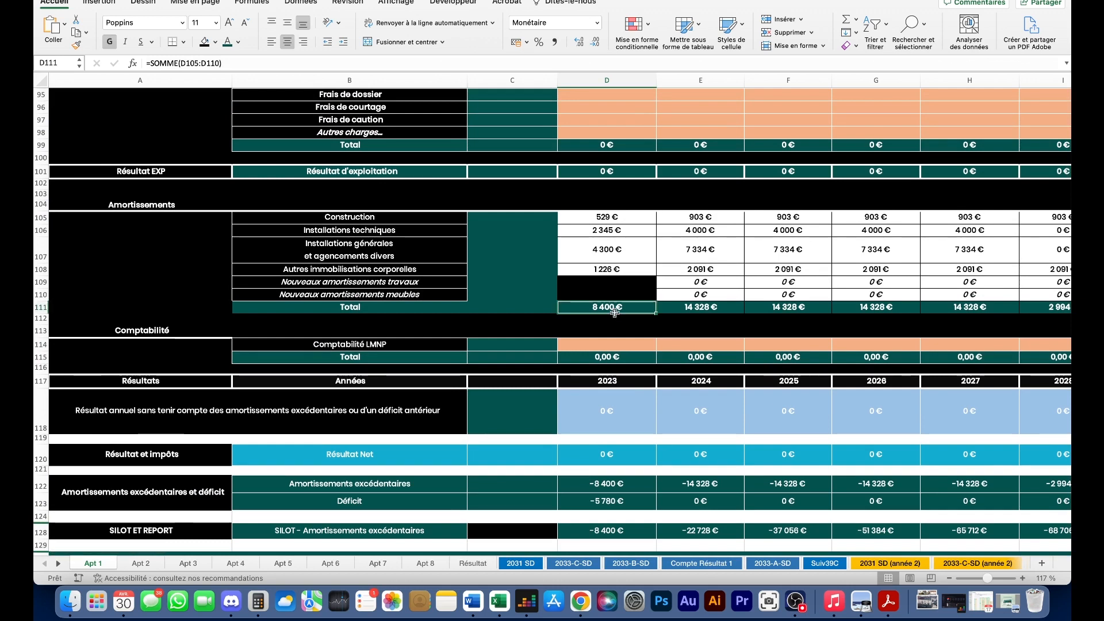
- Enter 156 000 € as the remaining loan capital in D144
scroll(614, 312, "up", 6)
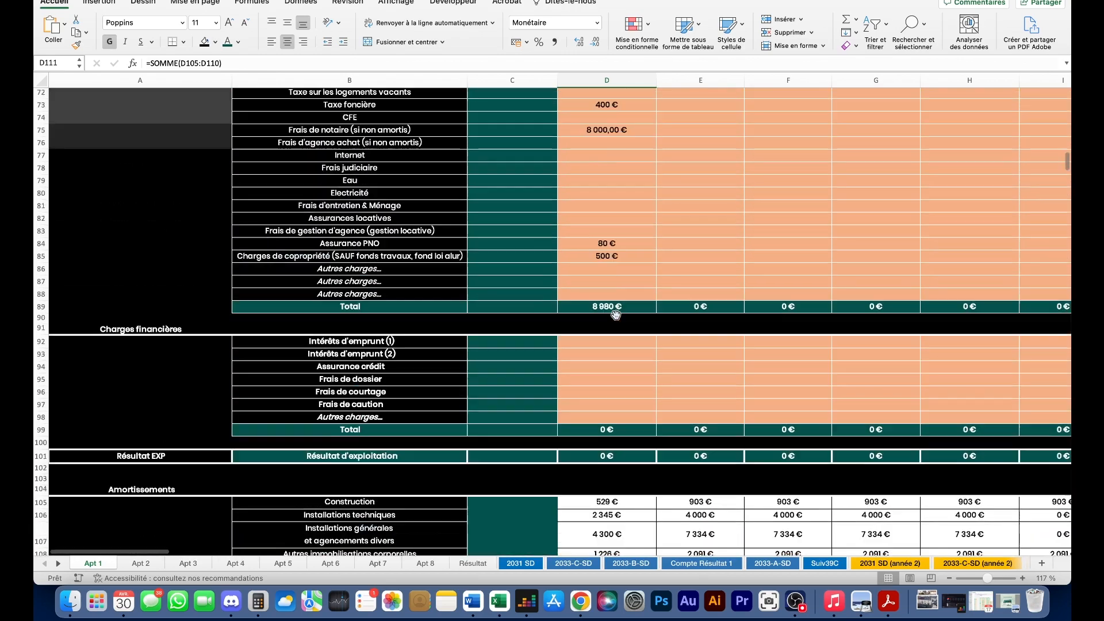
scroll(615, 315, "up", 15)
scroll(615, 313, "up", 2)
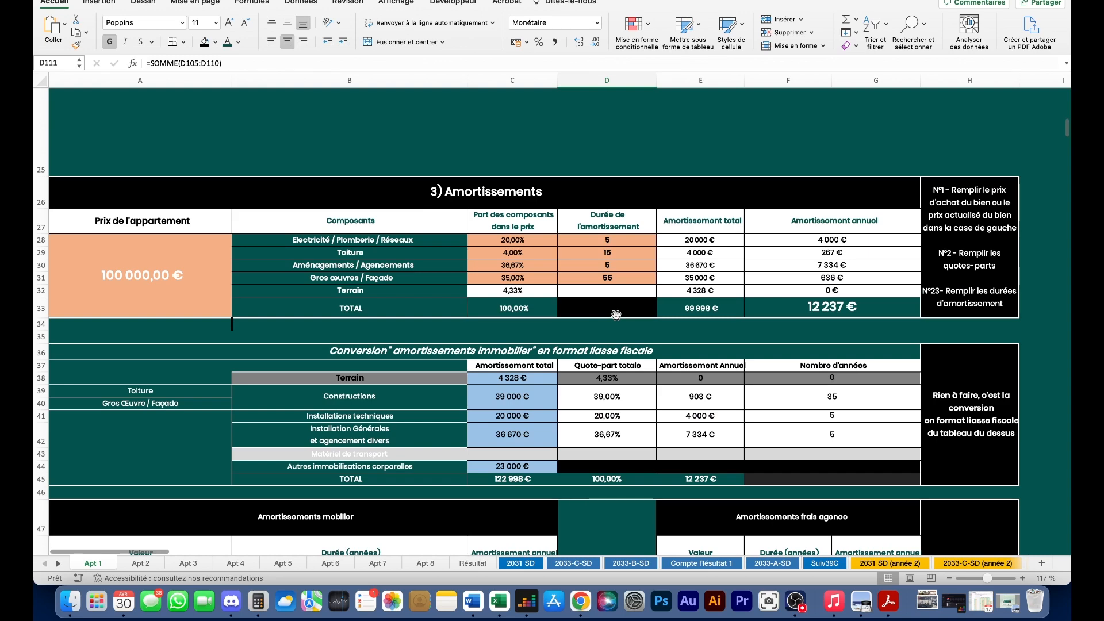
scroll(374, 380, "down", 1)
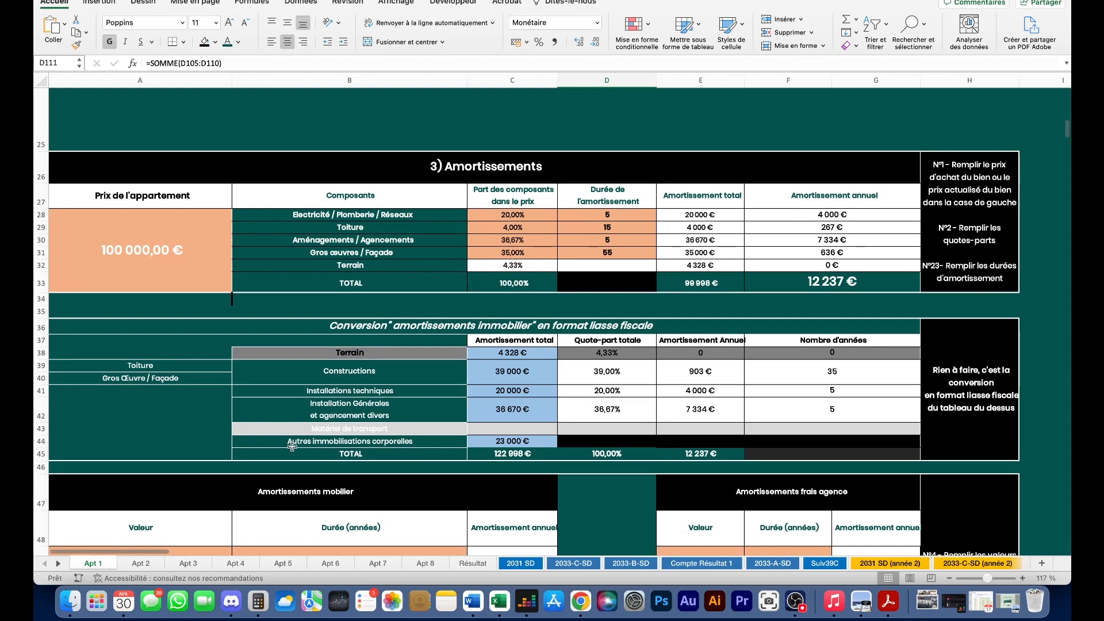
scroll(604, 449, "down", 2)
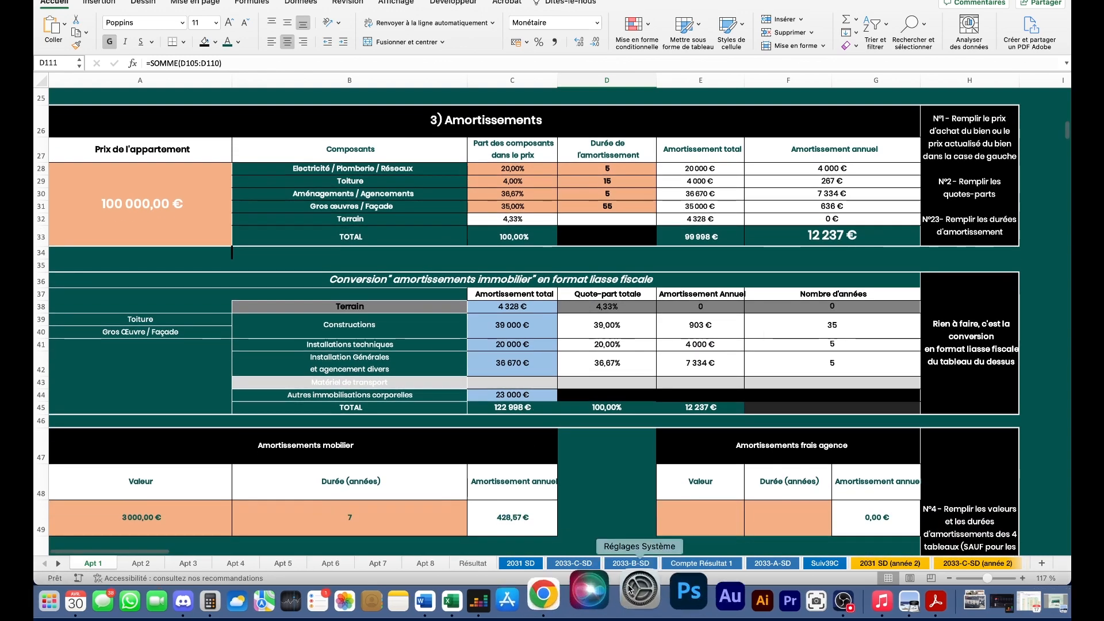
scroll(604, 449, "down", 15)
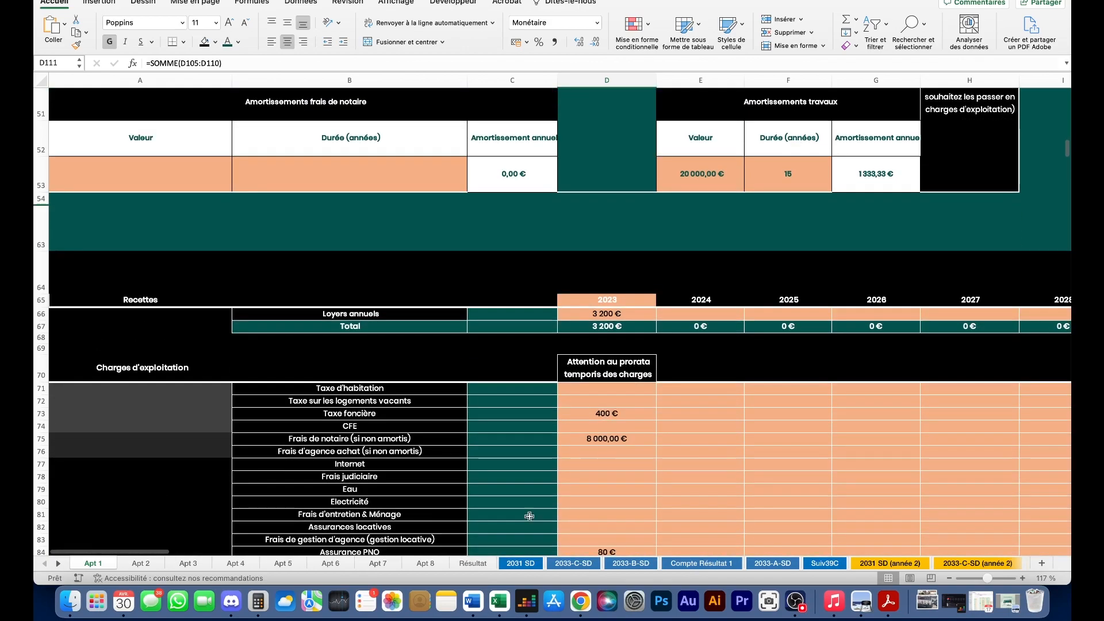
scroll(517, 477, "down", 20)
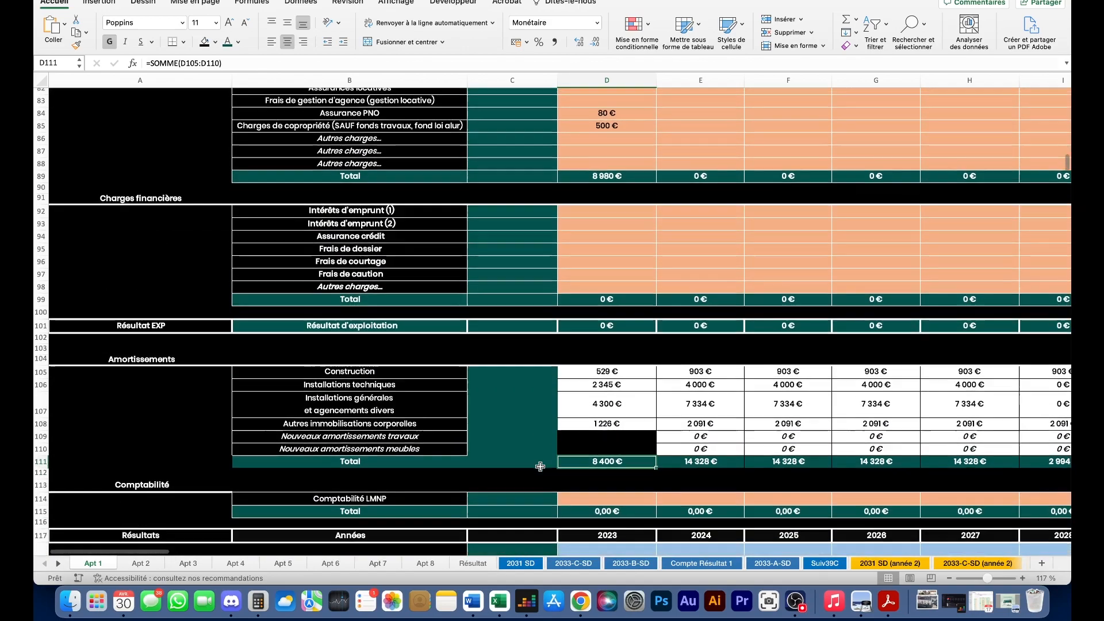
scroll(541, 467, "down", 14)
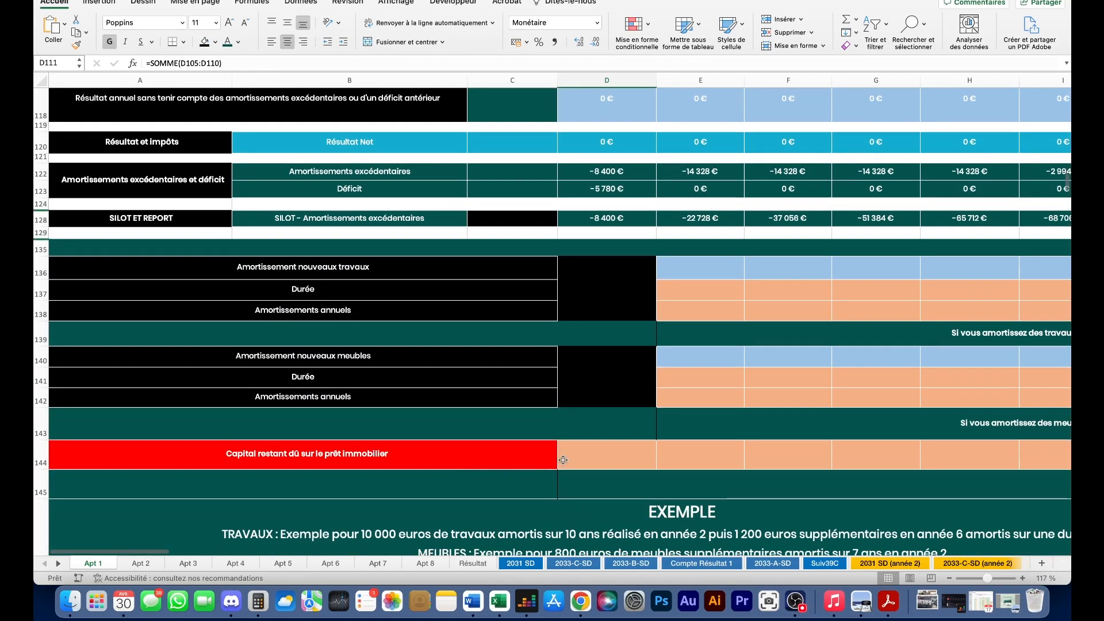
left_click(598, 459)
scroll(575, 402, "down", 3)
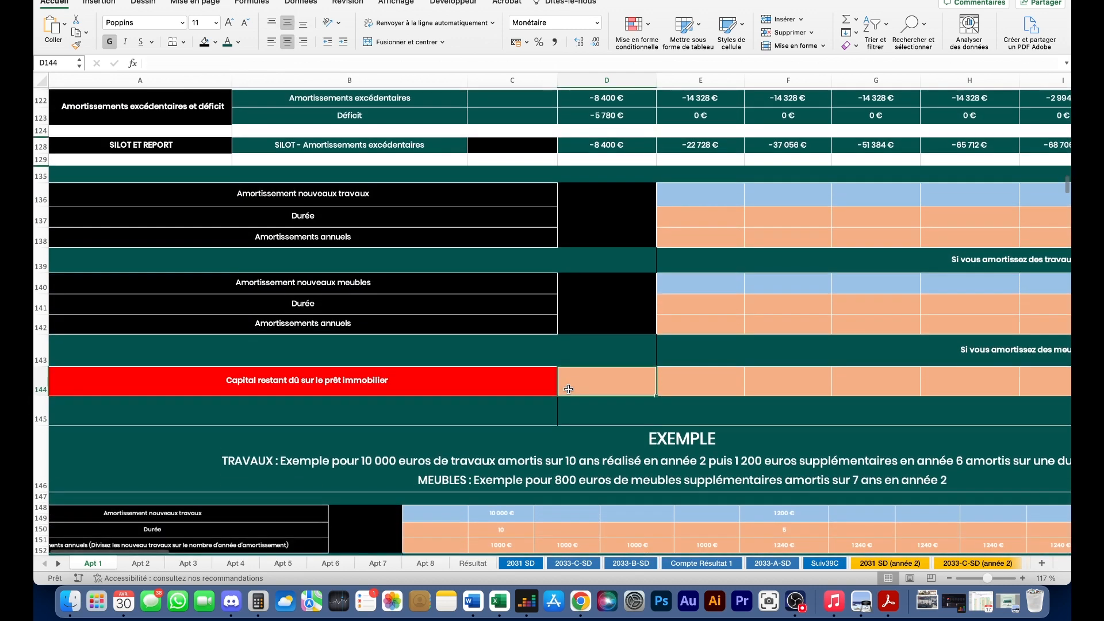
double_click(602, 385)
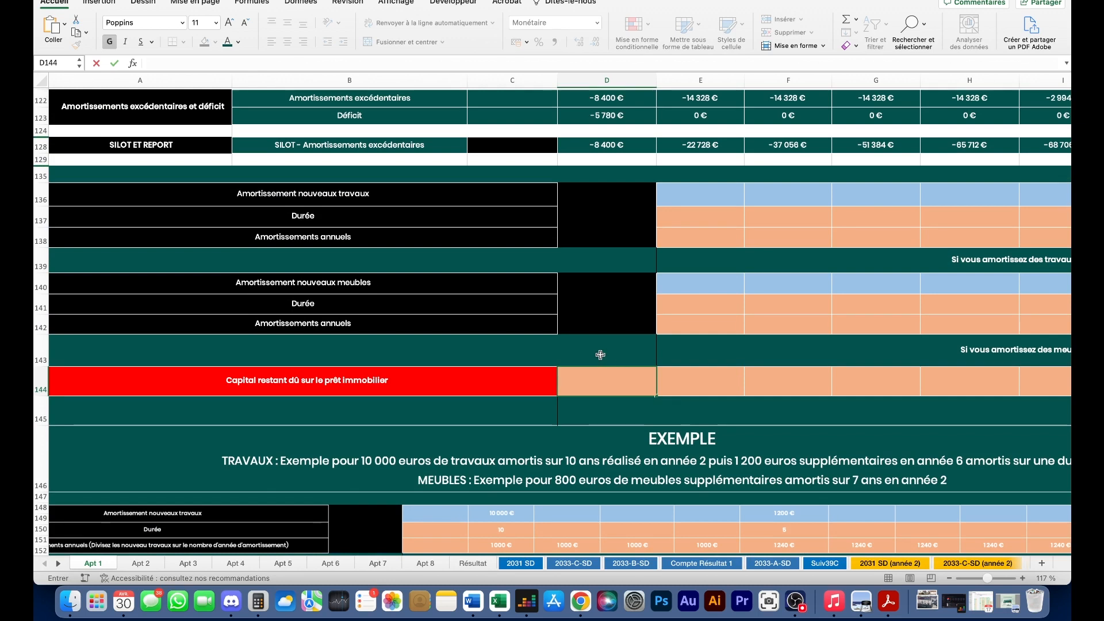
left_click(572, 368)
key("Escape")
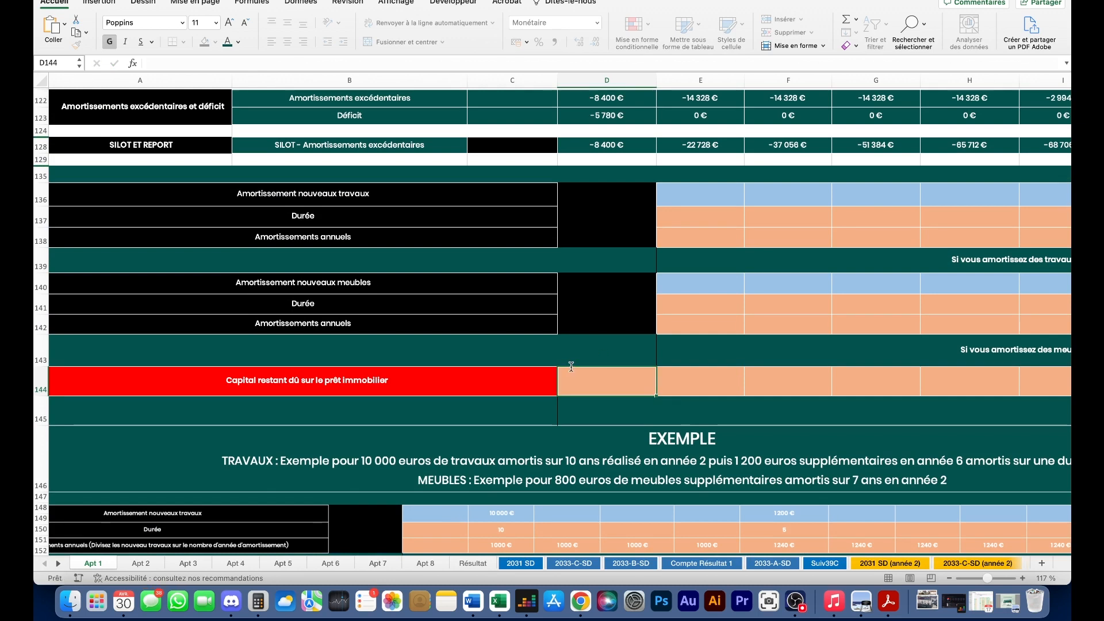
key("Up")
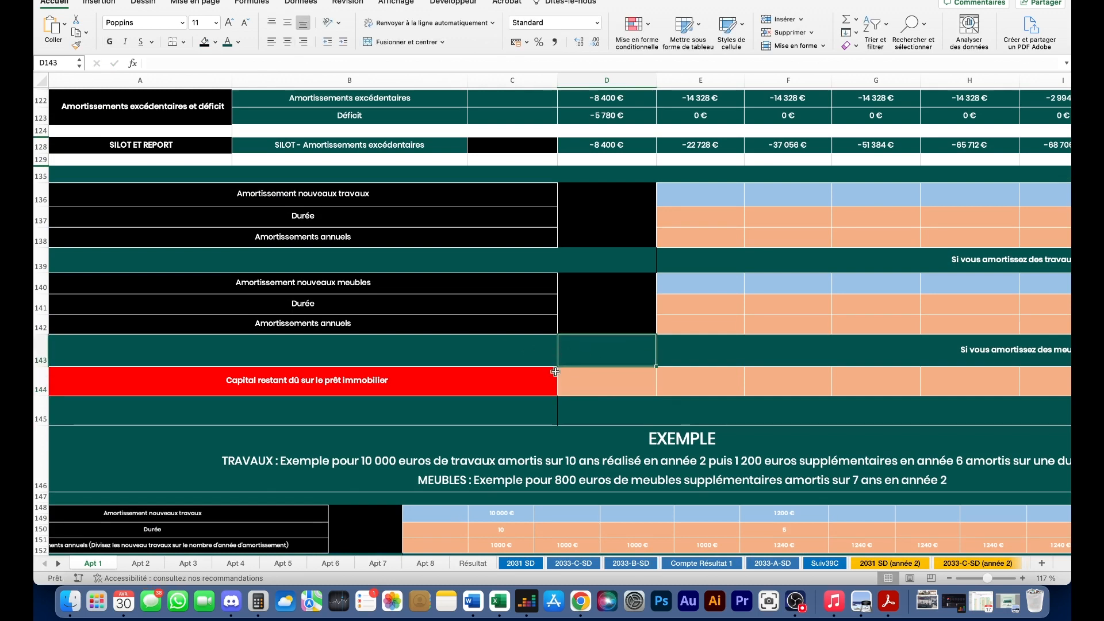
left_click(628, 386)
scroll(444, 345, "down", 2)
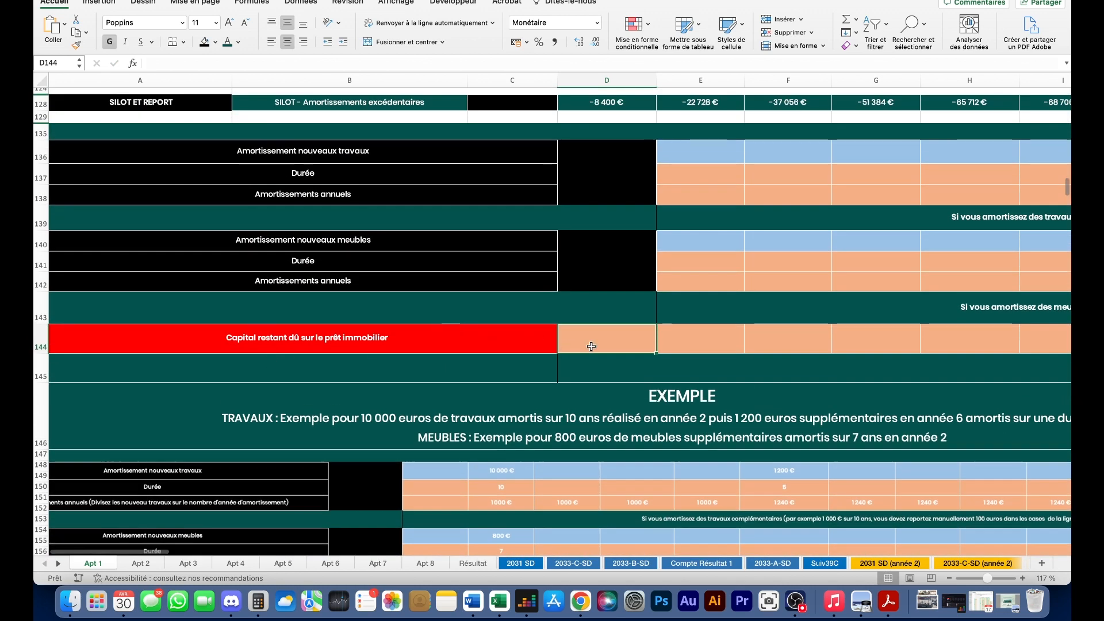
double_click(591, 346)
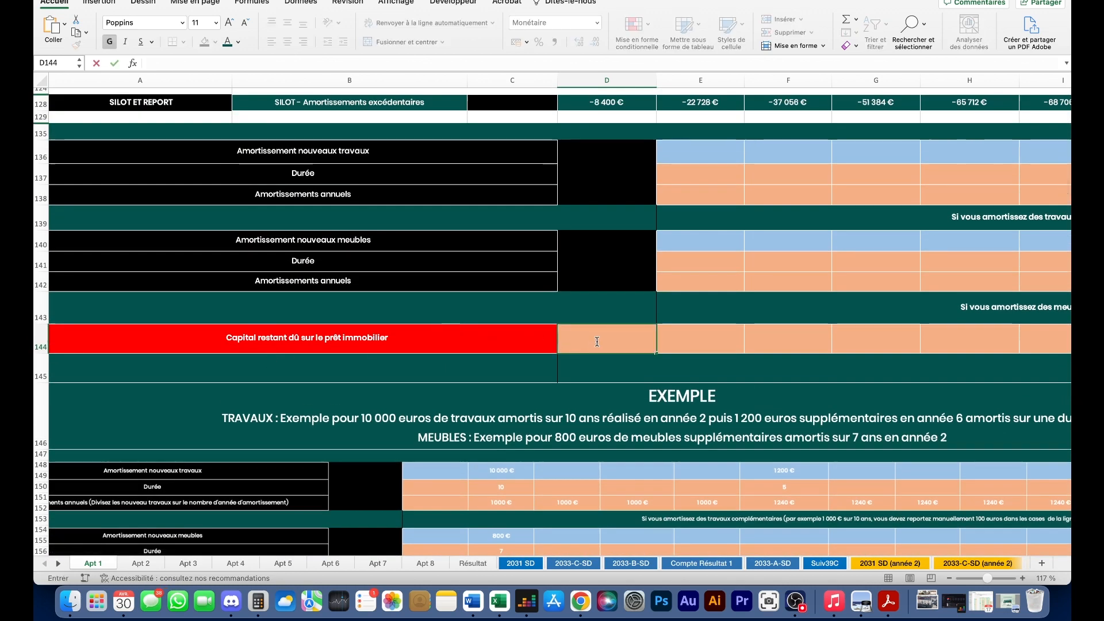
type("156 000")
key("Return")
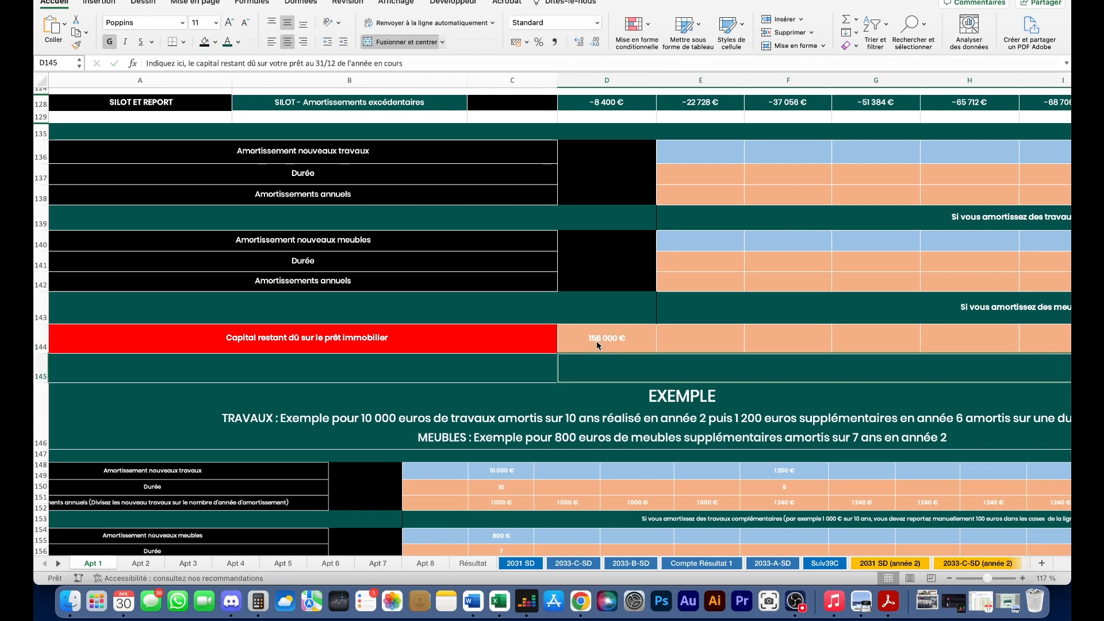
left_click(596, 342)
- On the 2031 SD sheet, replace the Ellipse 7 callout text with 'Remplir les informations'
scroll(596, 343, "up", 5)
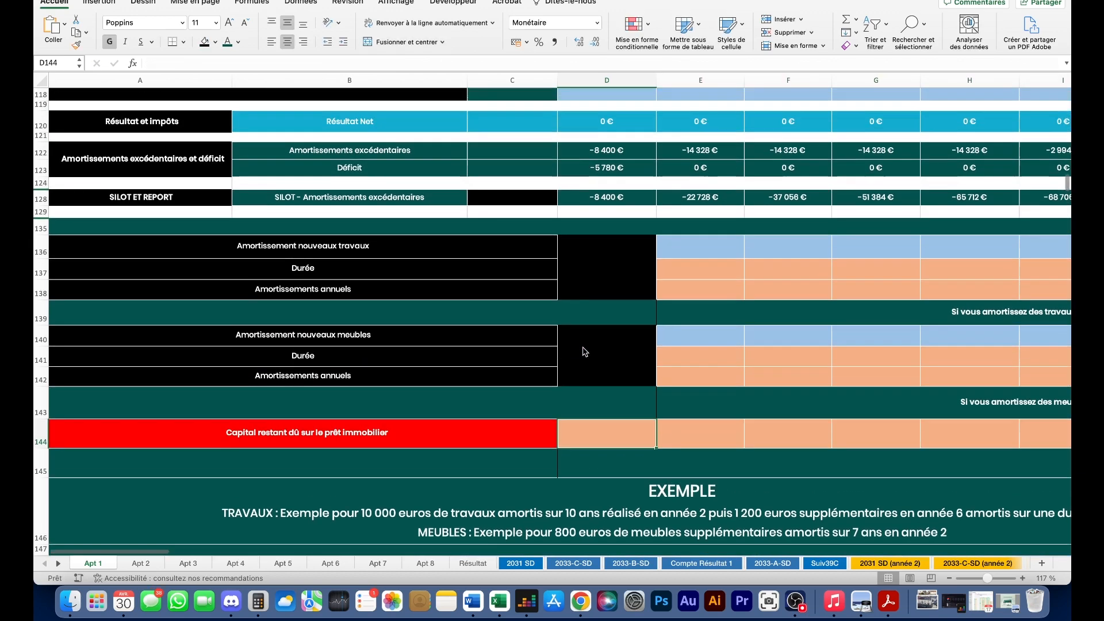
scroll(578, 361, "up", 20)
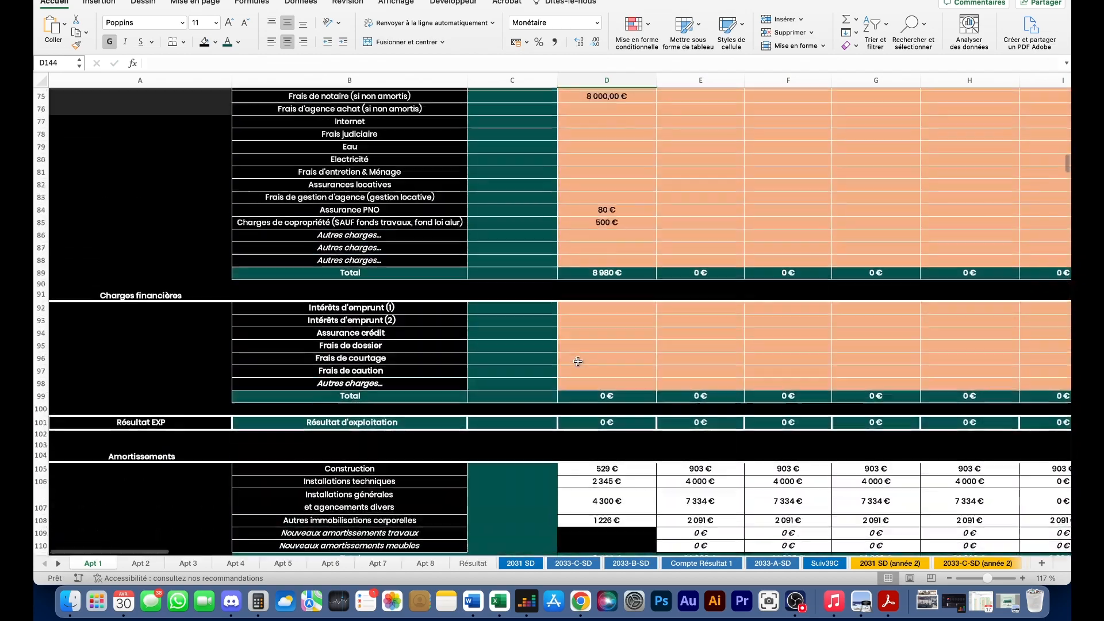
scroll(578, 361, "up", 15)
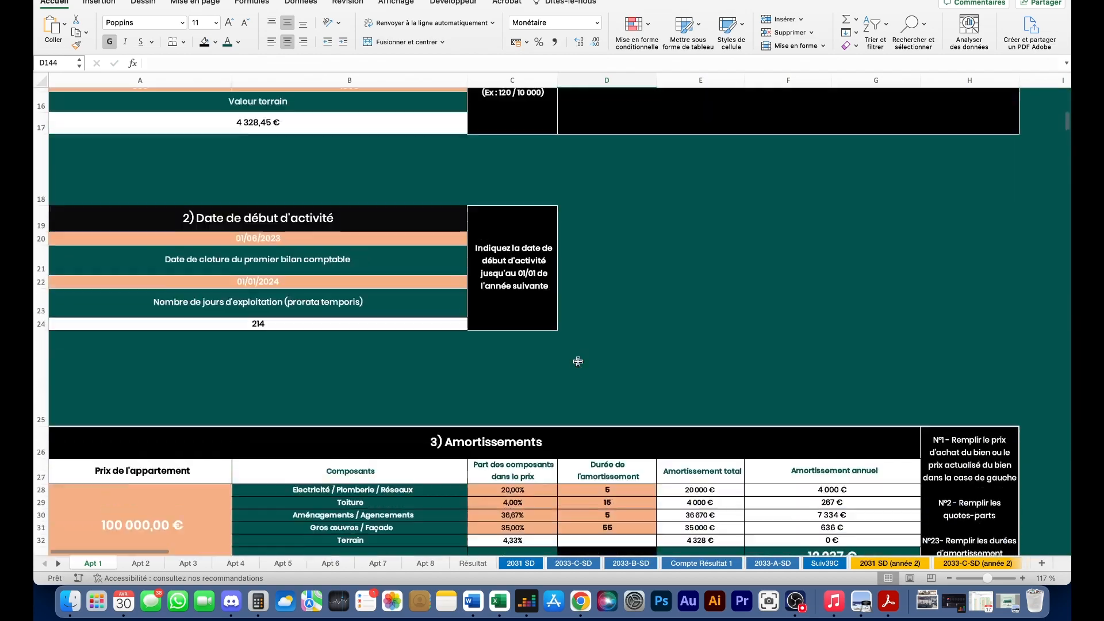
scroll(577, 361, "down", 15)
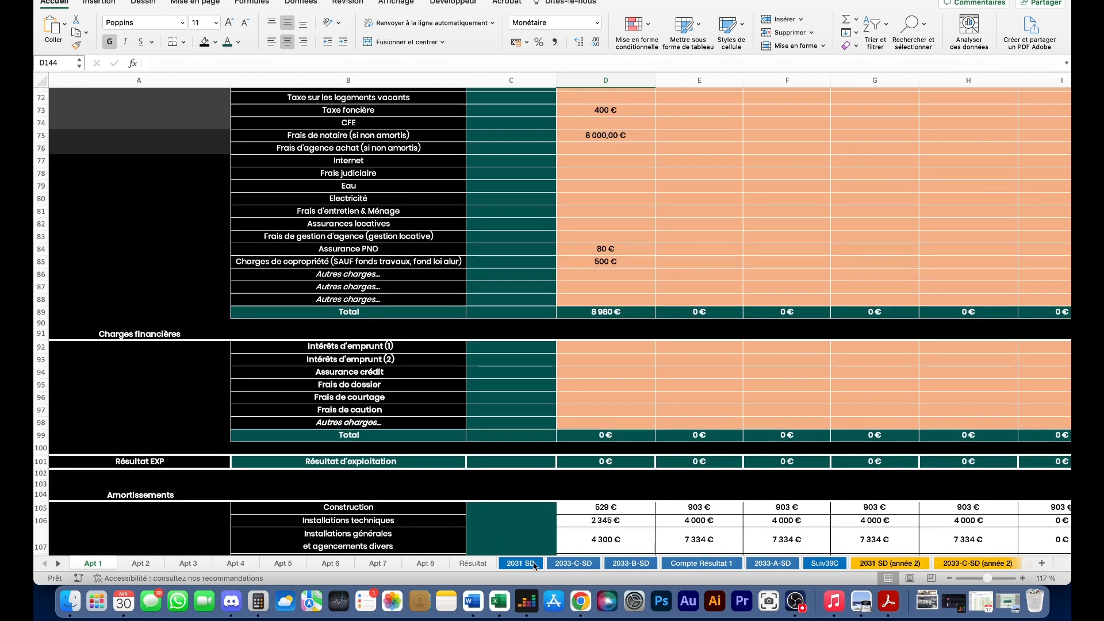
left_click(534, 565)
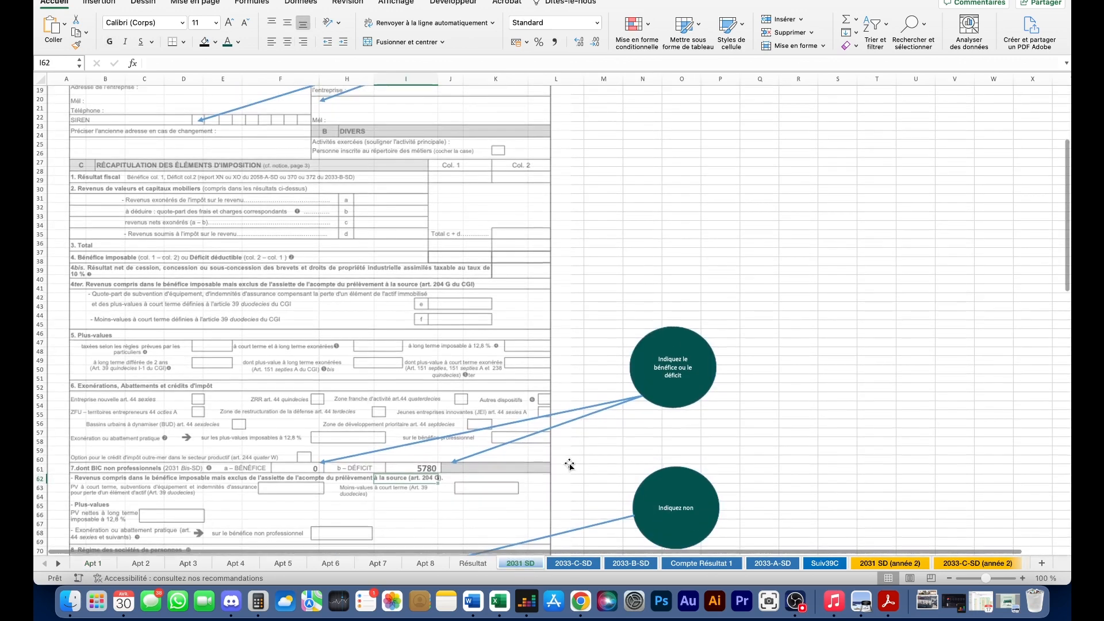
scroll(569, 465, "down", 5)
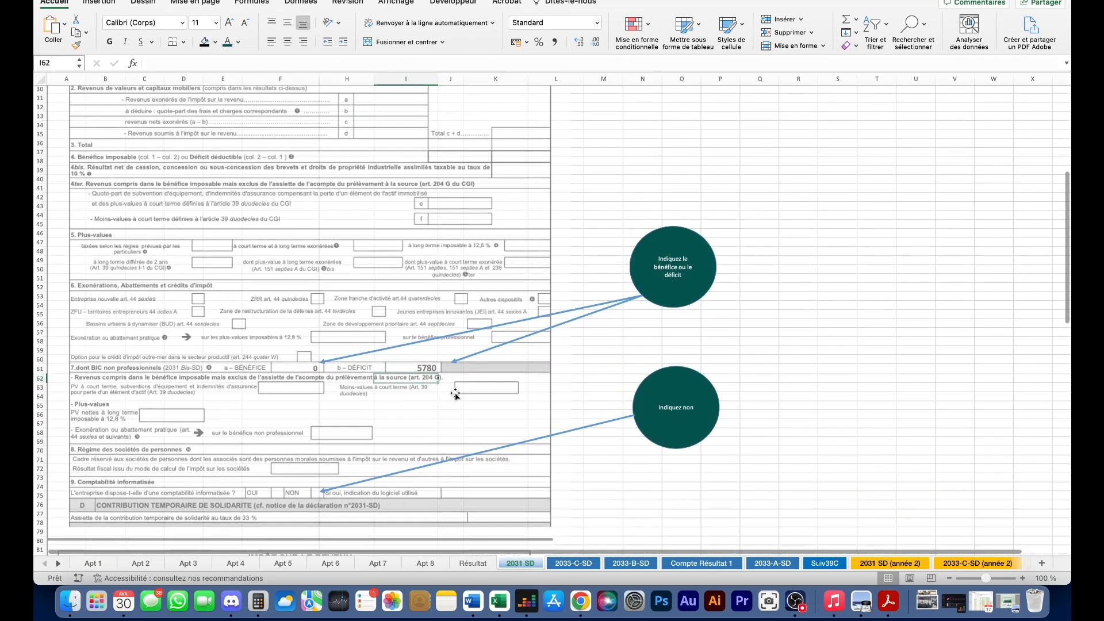
scroll(456, 396, "down", 1)
scroll(418, 359, "up", 5)
scroll(418, 359, "up", 4)
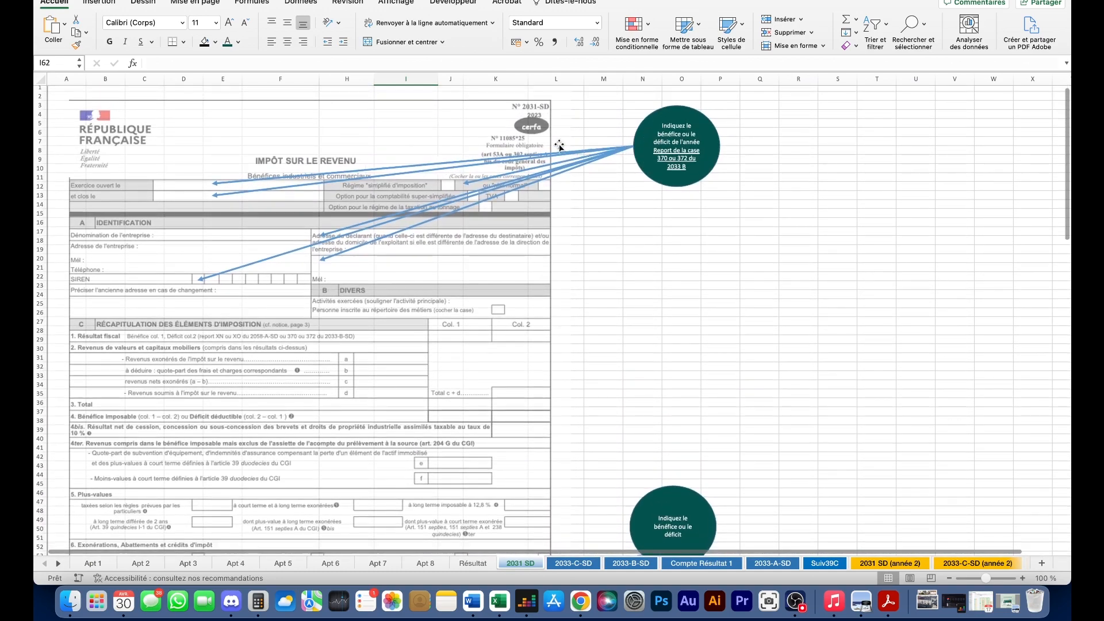
left_click(675, 164)
left_click_drag(678, 167, 658, 127)
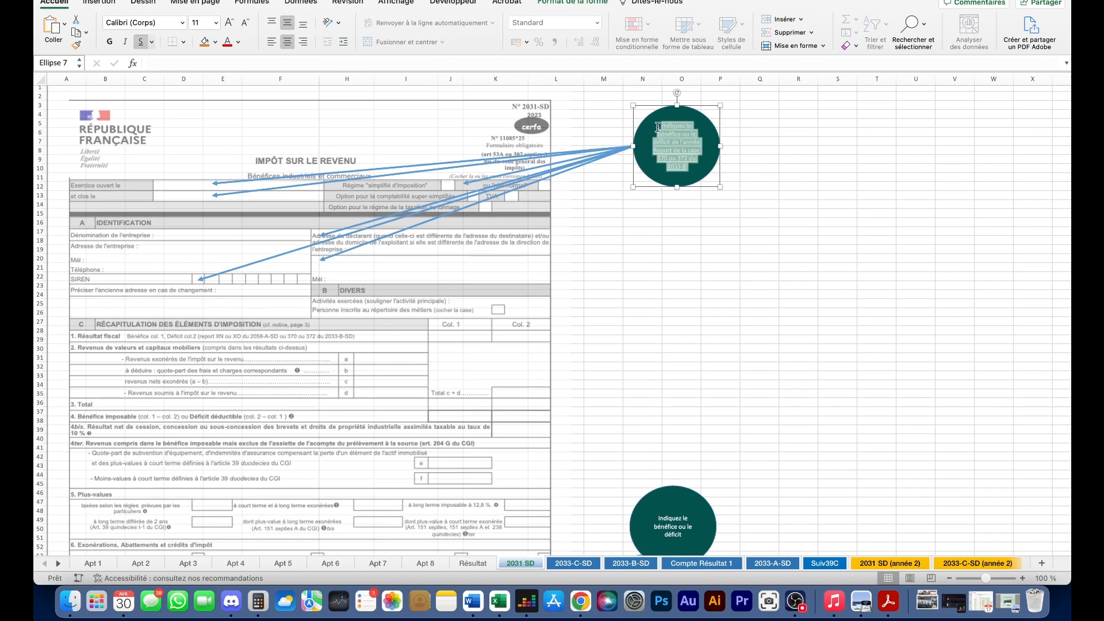
type("Remplir les informations")
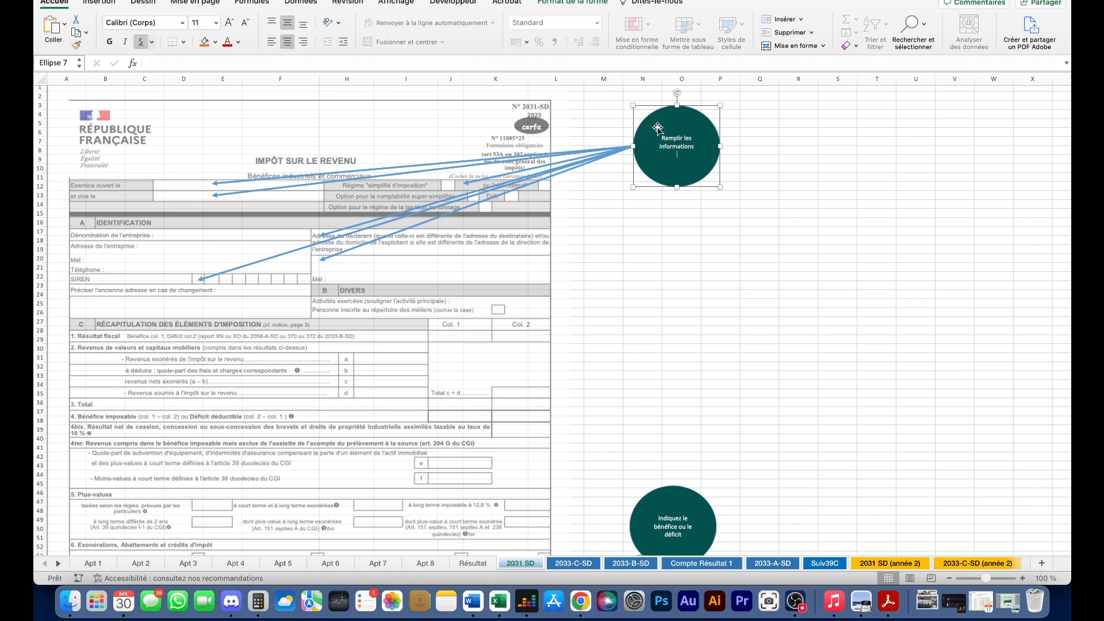
left_click(733, 132)
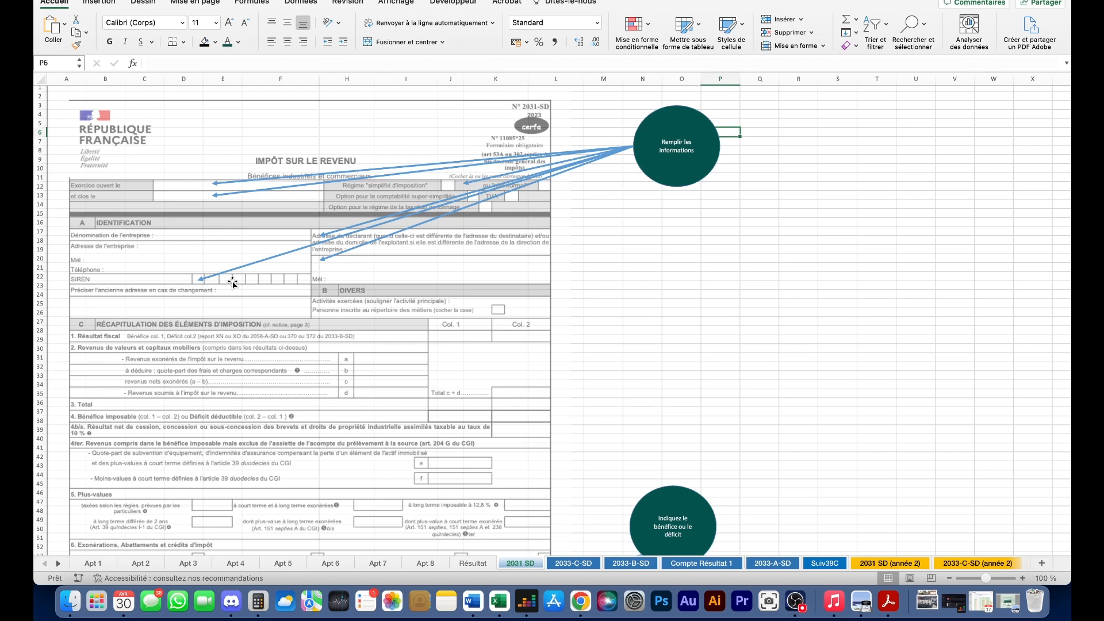
scroll(370, 263, "down", 10)
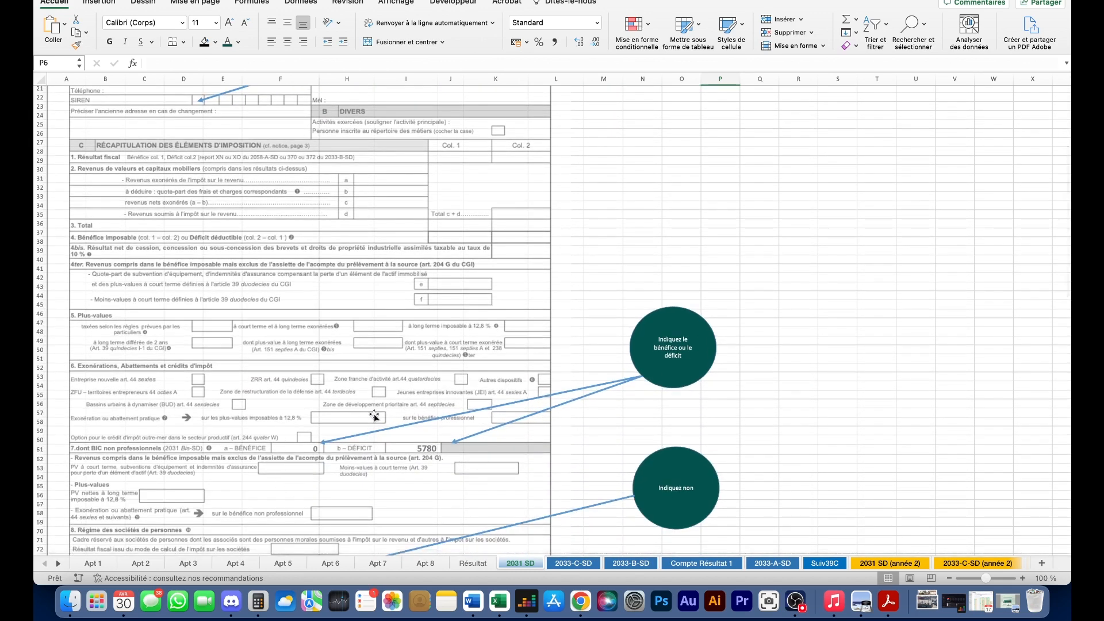
scroll(329, 453, "down", 3)
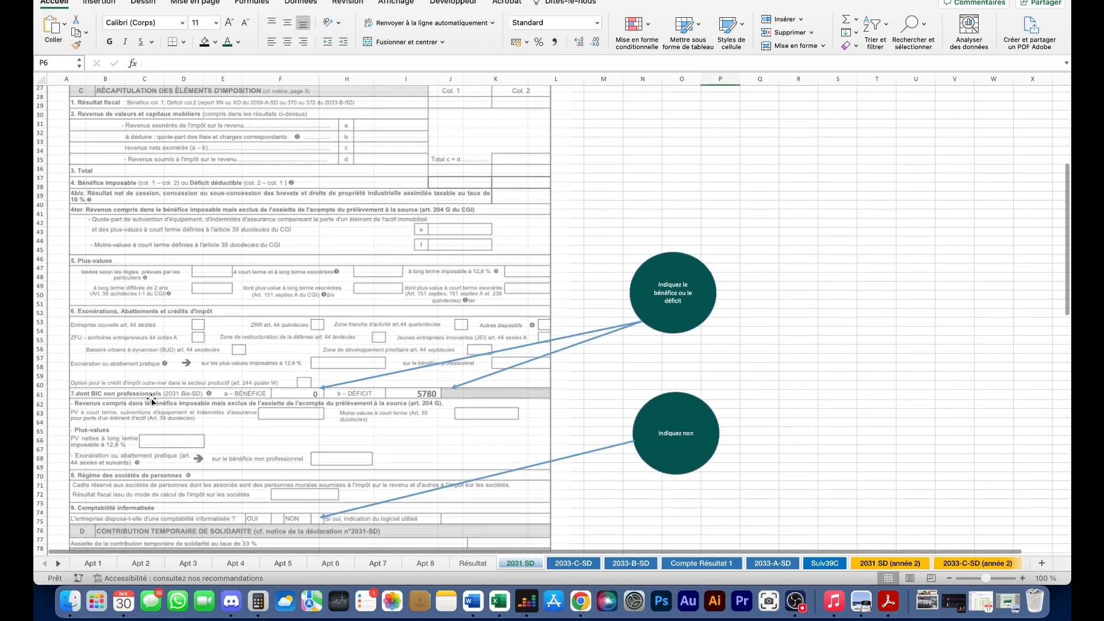
scroll(428, 393, "down", 3)
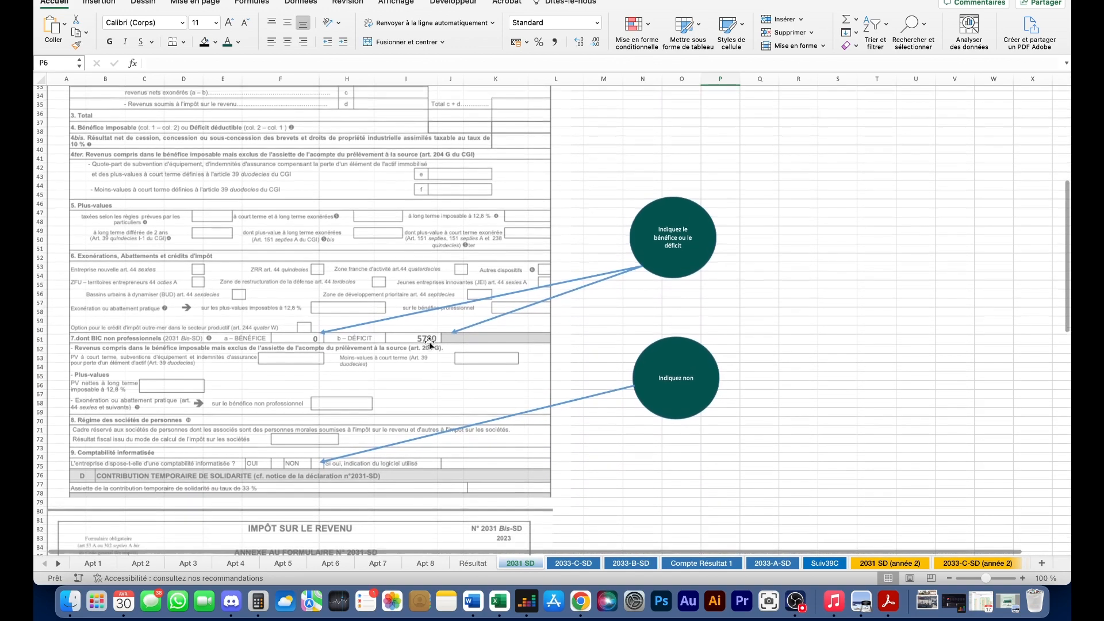
scroll(471, 333, "down", 10)
scroll(470, 334, "down", 15)
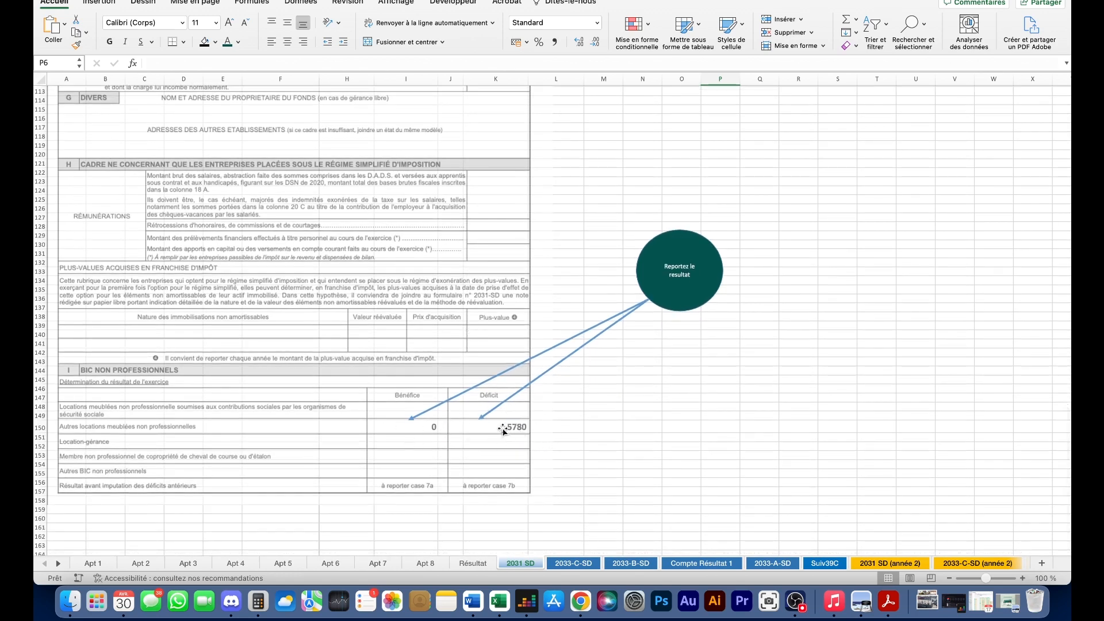
scroll(519, 444, "up", 20)
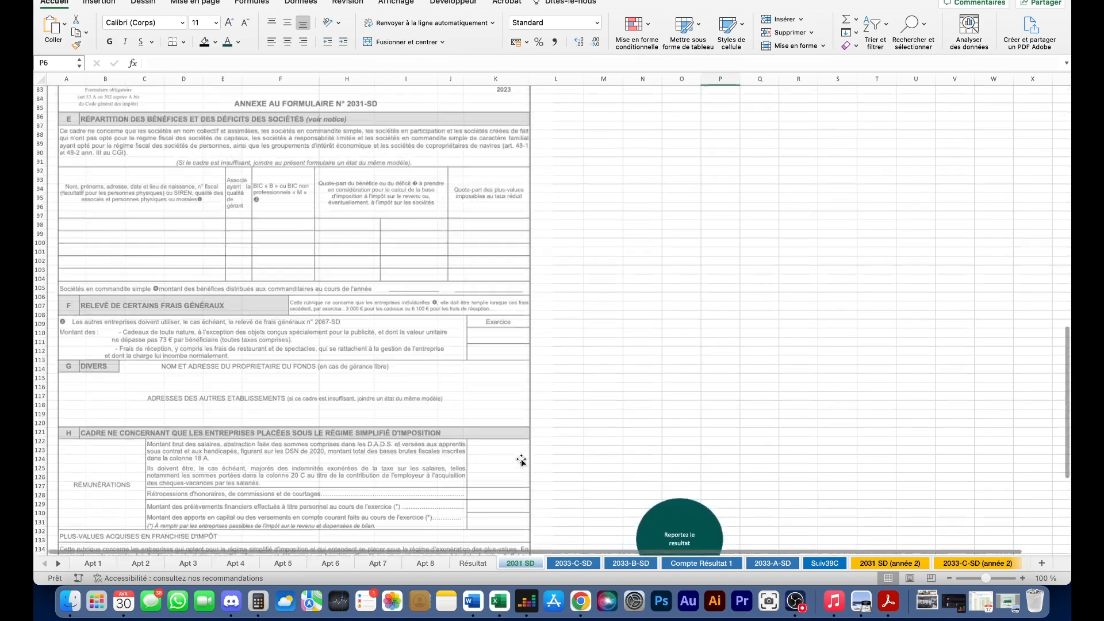
scroll(247, 213, "down", 15)
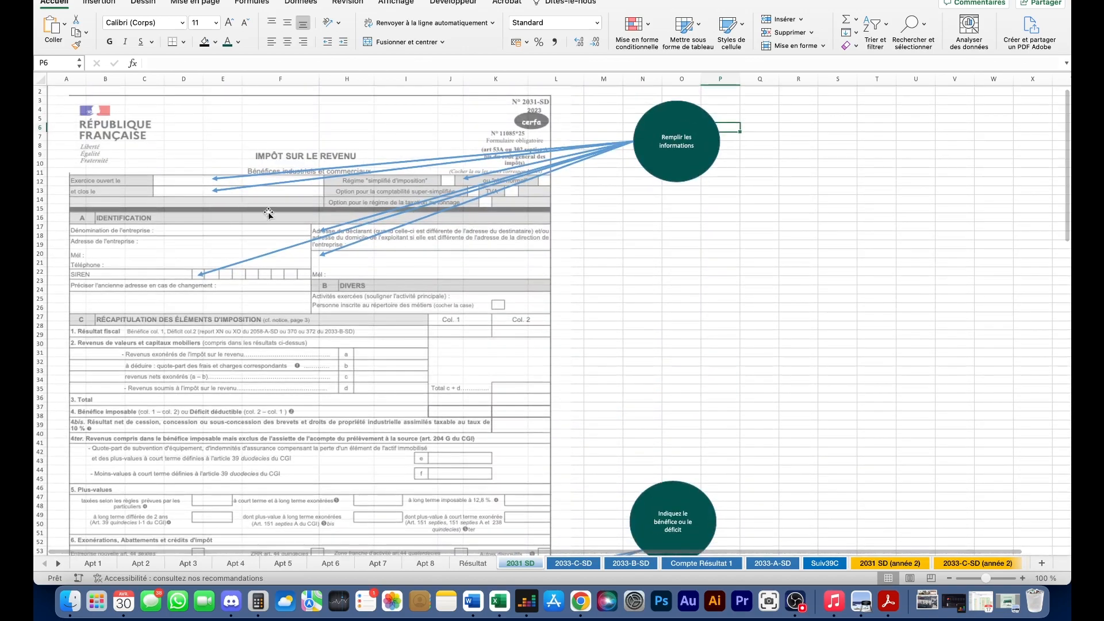
scroll(360, 148, "down", 15)
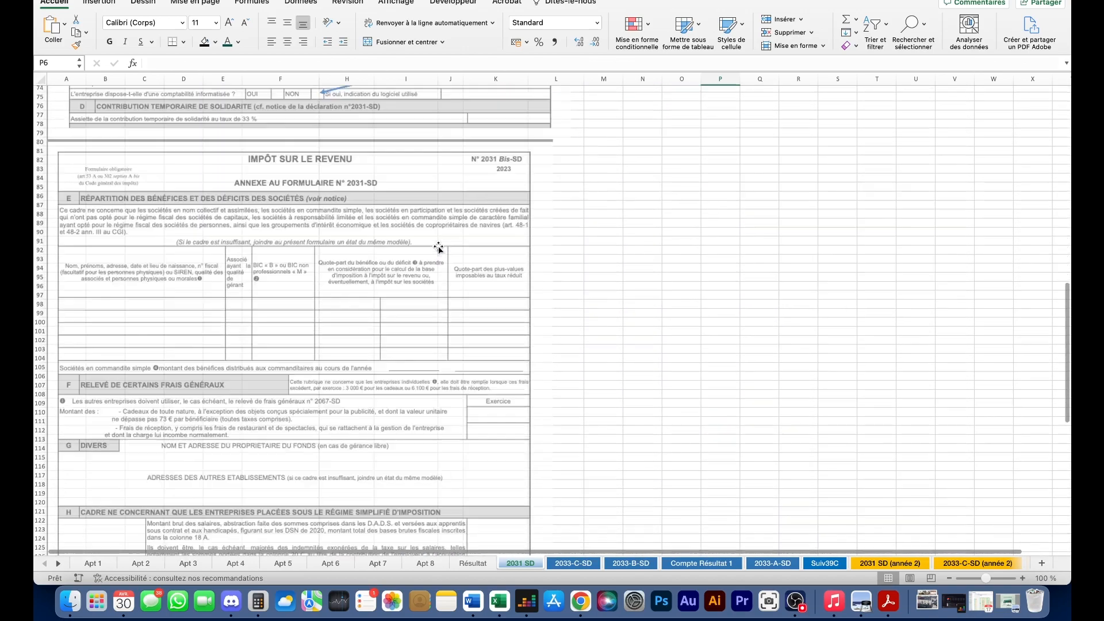
- Inspect the 2033-C-SD gross values, the D3:D8 Augmentations cells and end-of-year formulas
left_click(571, 563)
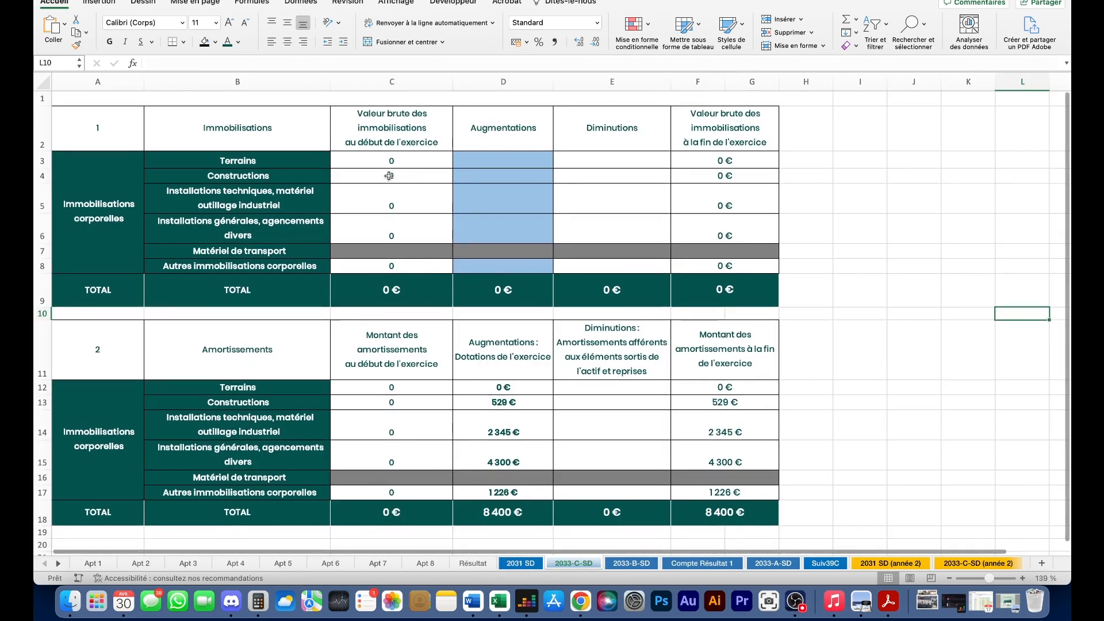
scroll(425, 173, "down", 1)
left_click_drag(397, 167, 690, 274)
left_click_drag(391, 151, 709, 279)
left_click(427, 158)
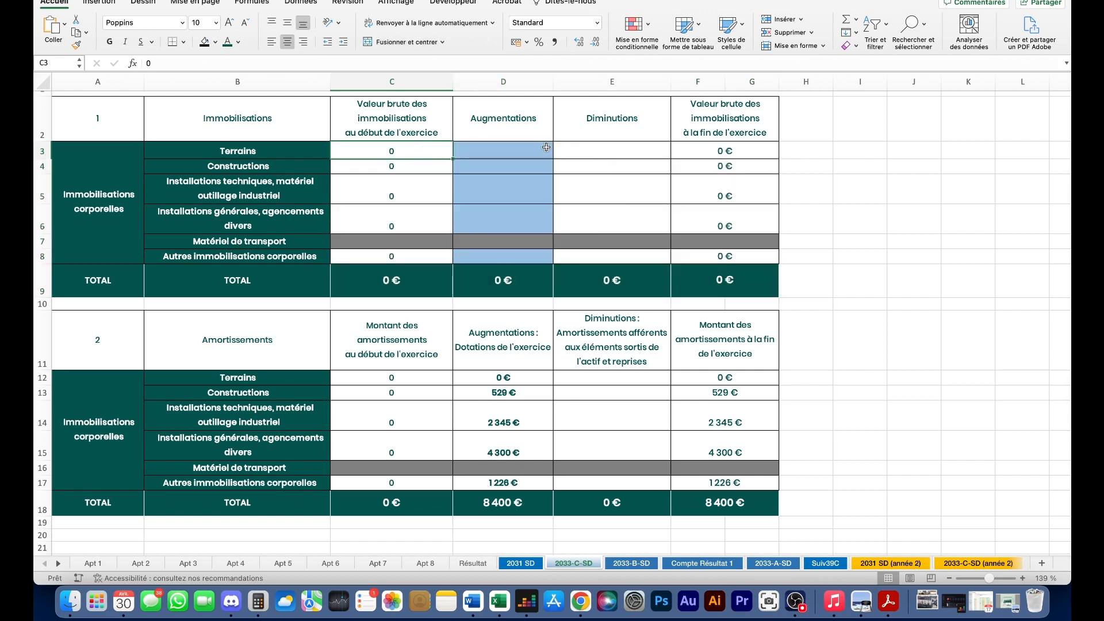
left_click_drag(512, 150, 494, 256)
left_click(491, 150)
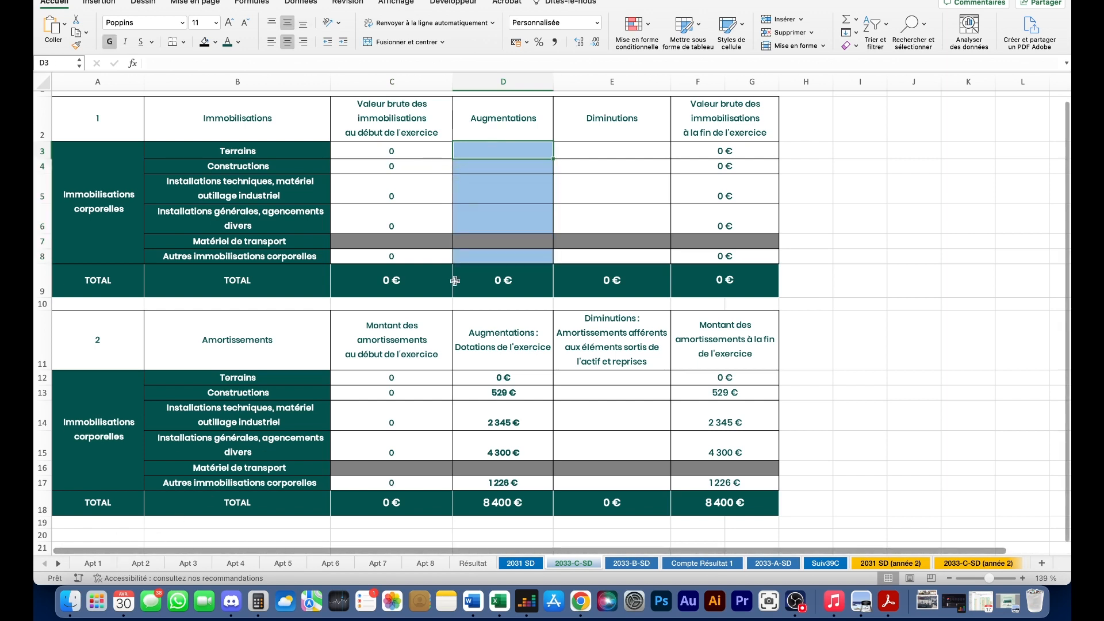
scroll(452, 143, "up", 1)
left_click(367, 159)
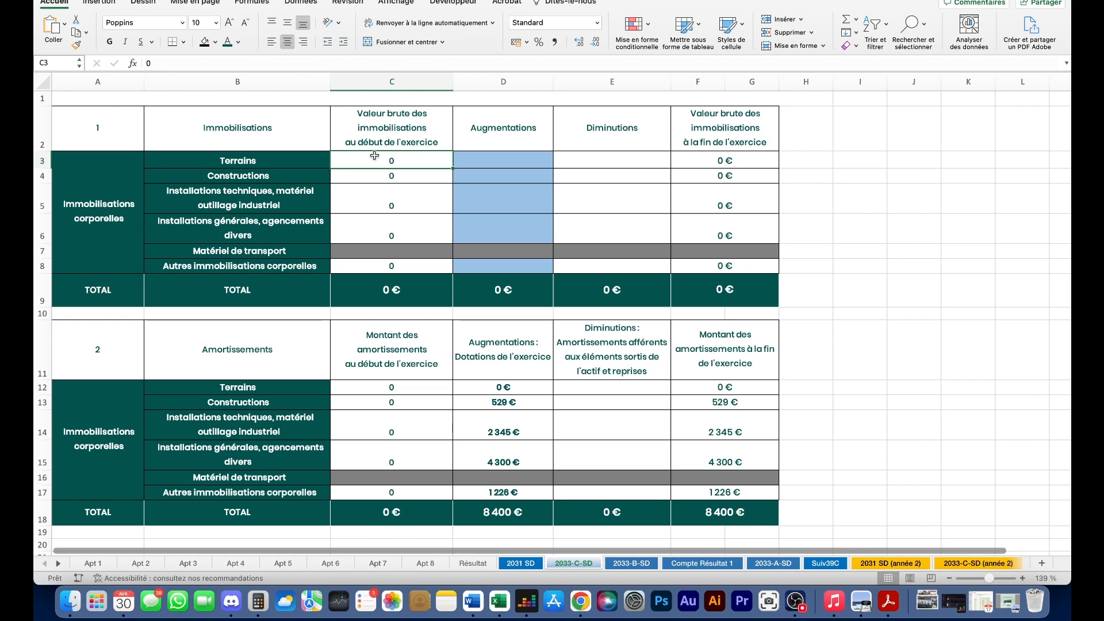
left_click(517, 159)
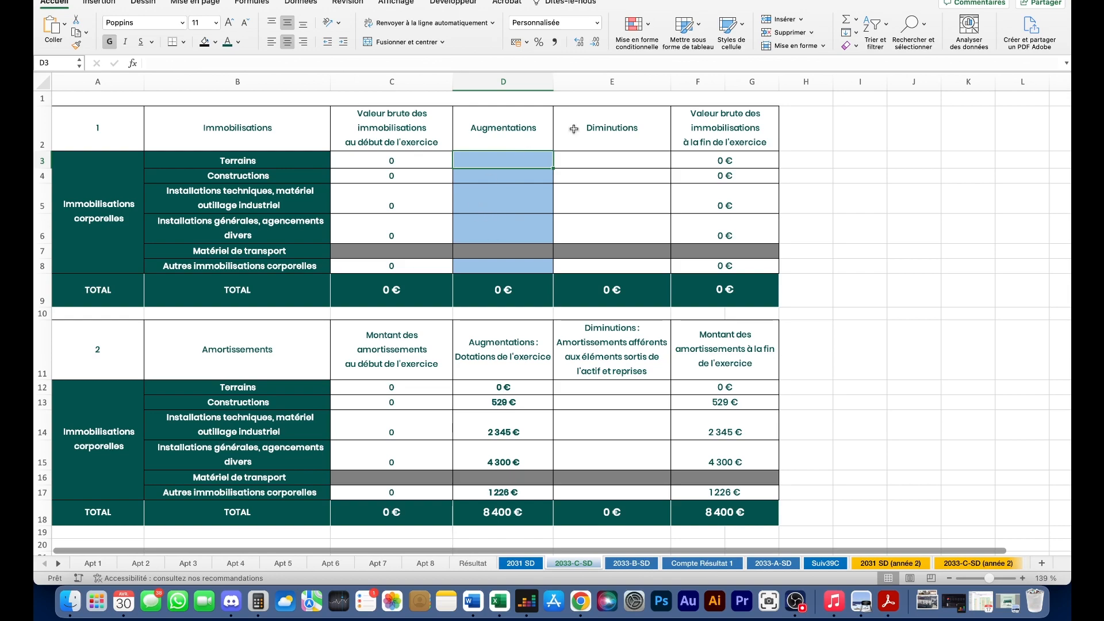
left_click(742, 125)
left_click_drag(727, 159, 726, 265)
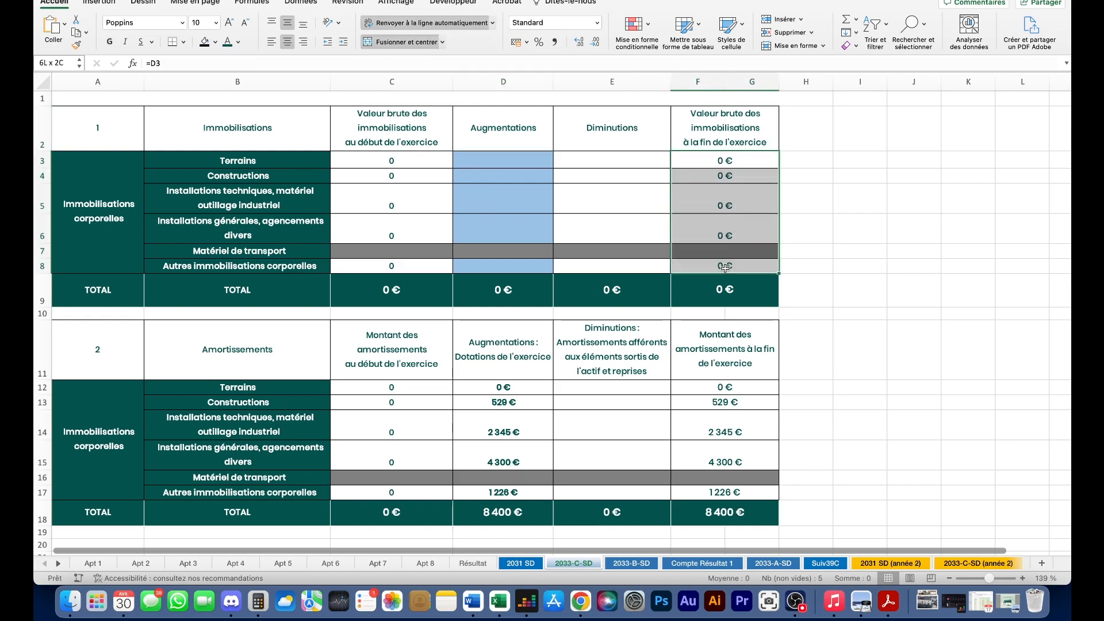
- Look up the amortization figures on the Apt 1 sheet
left_click(92, 563)
scroll(458, 314, "up", 10)
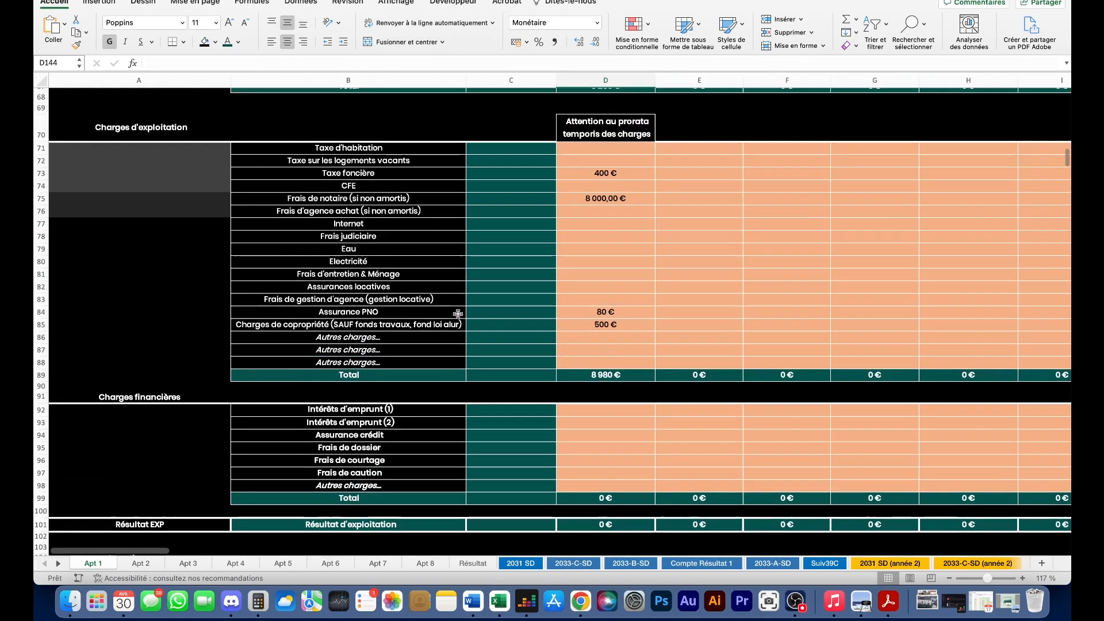
scroll(458, 314, "up", 5)
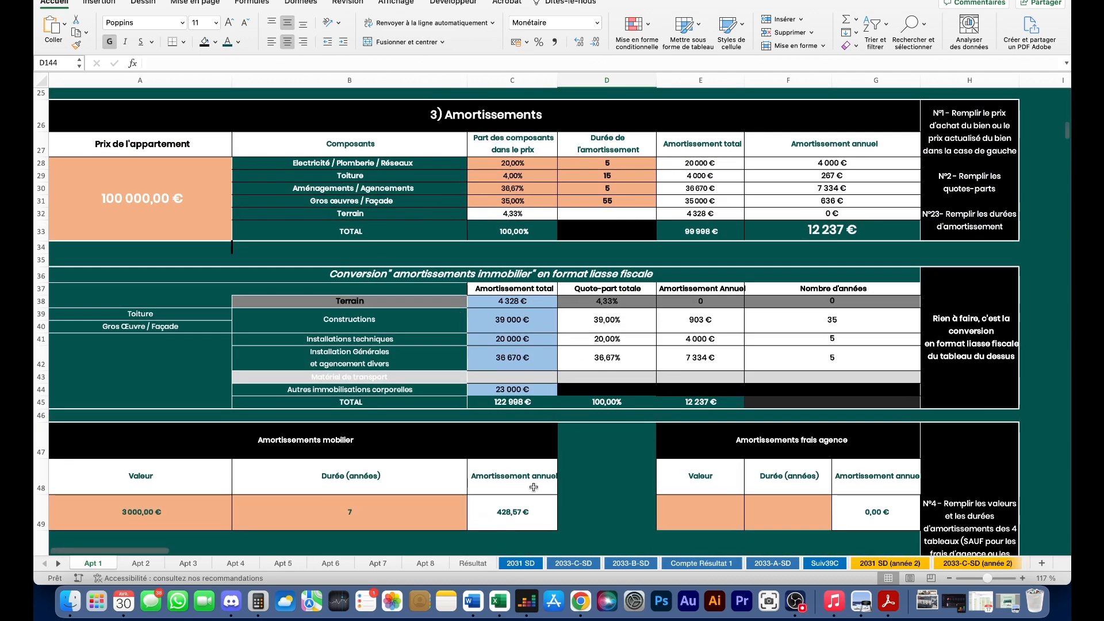
left_click(520, 563)
- Enter Augmentations of 4 328 €, 39 000 € and 20 000 €, checking them against Apt 1
left_click(573, 563)
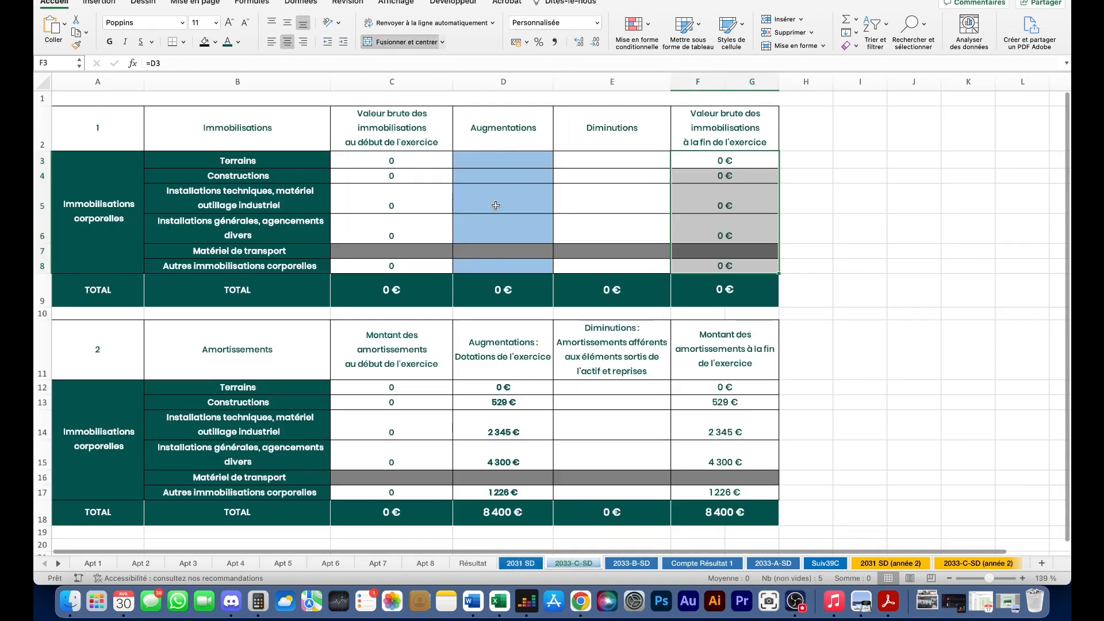
type("4328")
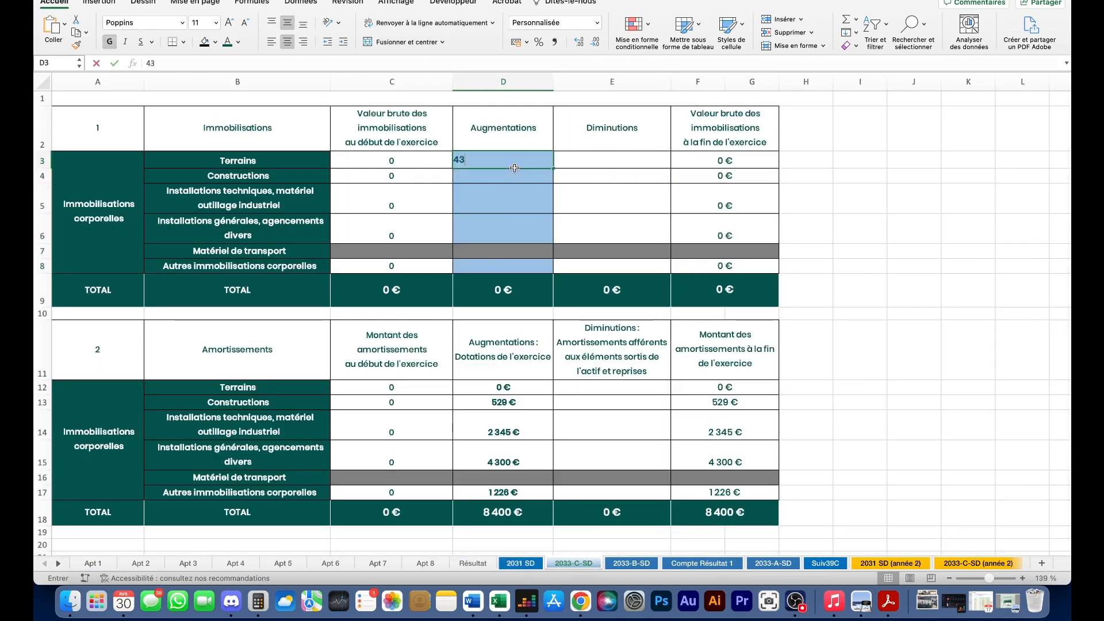
key("Return")
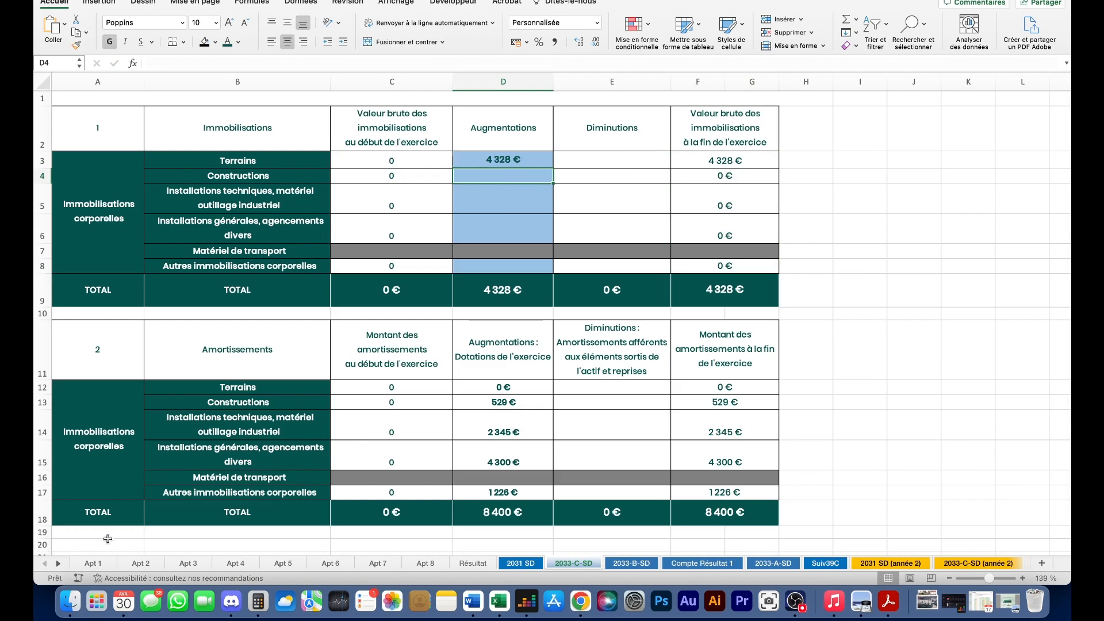
left_click(93, 563)
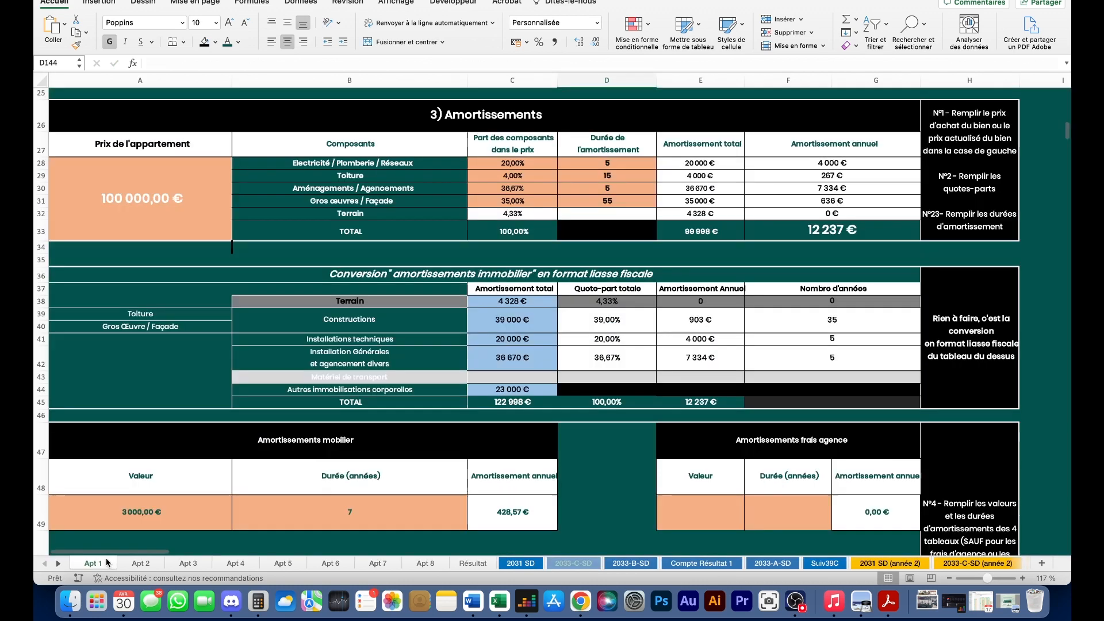
left_click(572, 563)
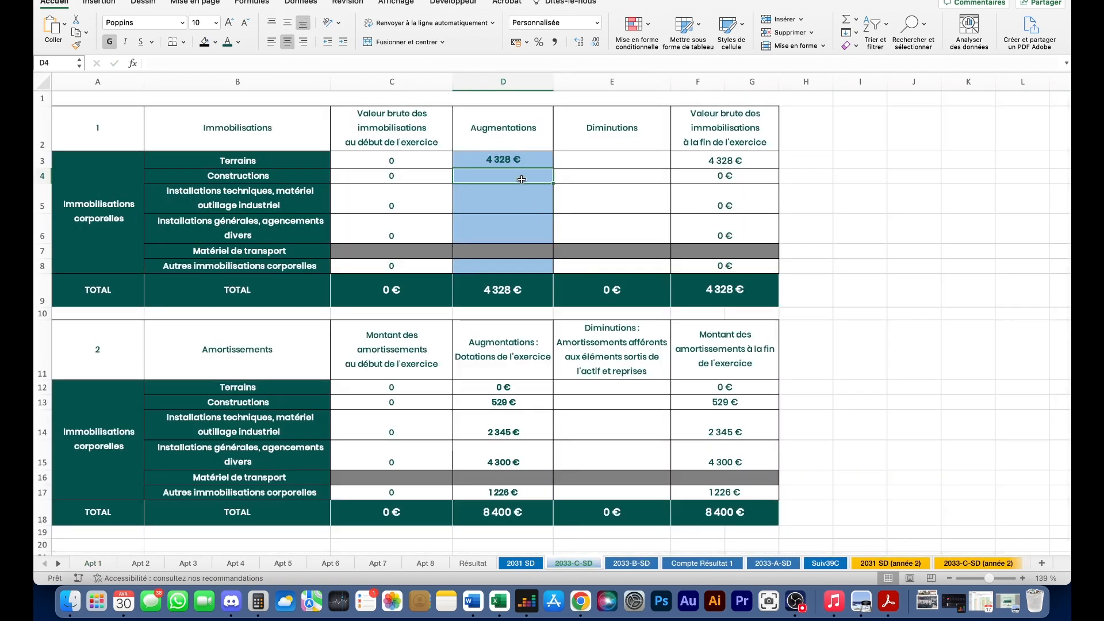
type("39 000")
key("Return")
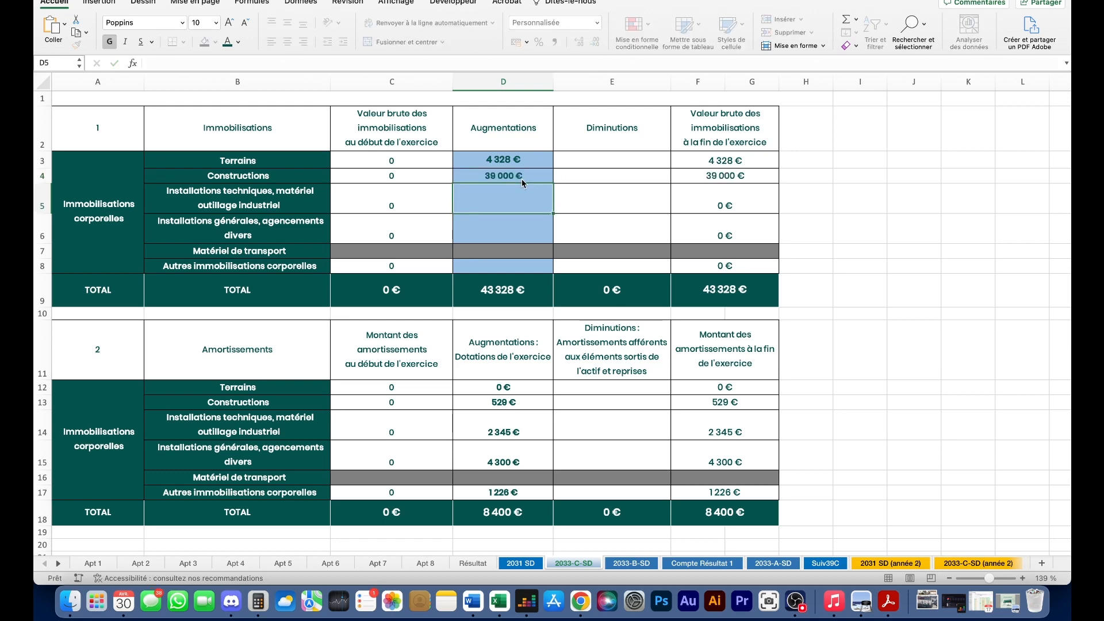
type("20000")
key("Return")
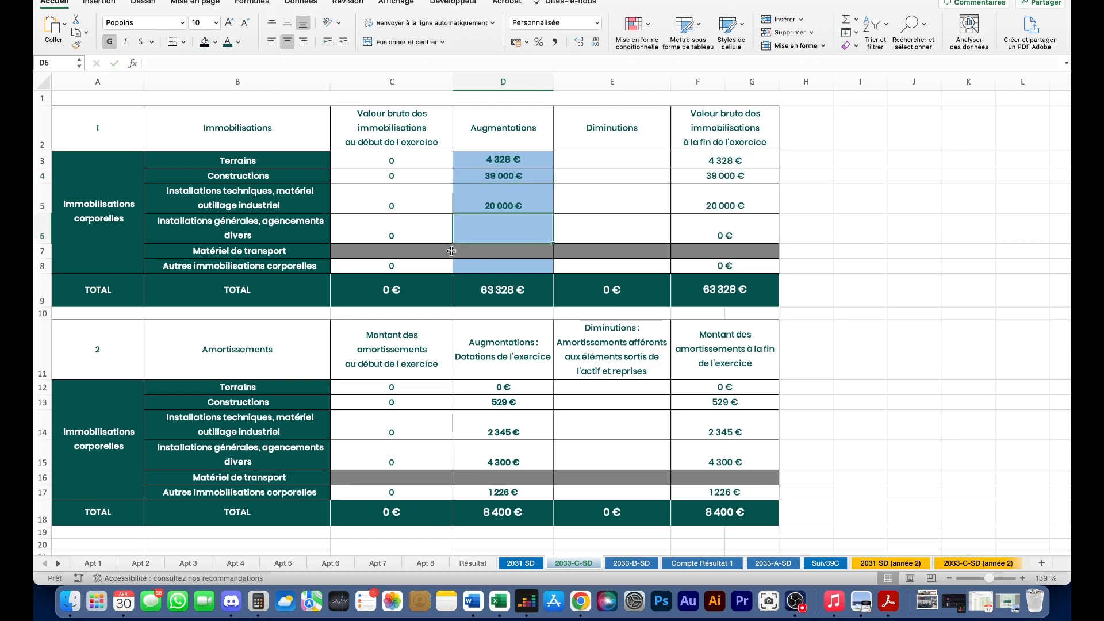
- Enter 36 670 € for installations and a first amount in D8 for other tangible assets
left_click(113, 564)
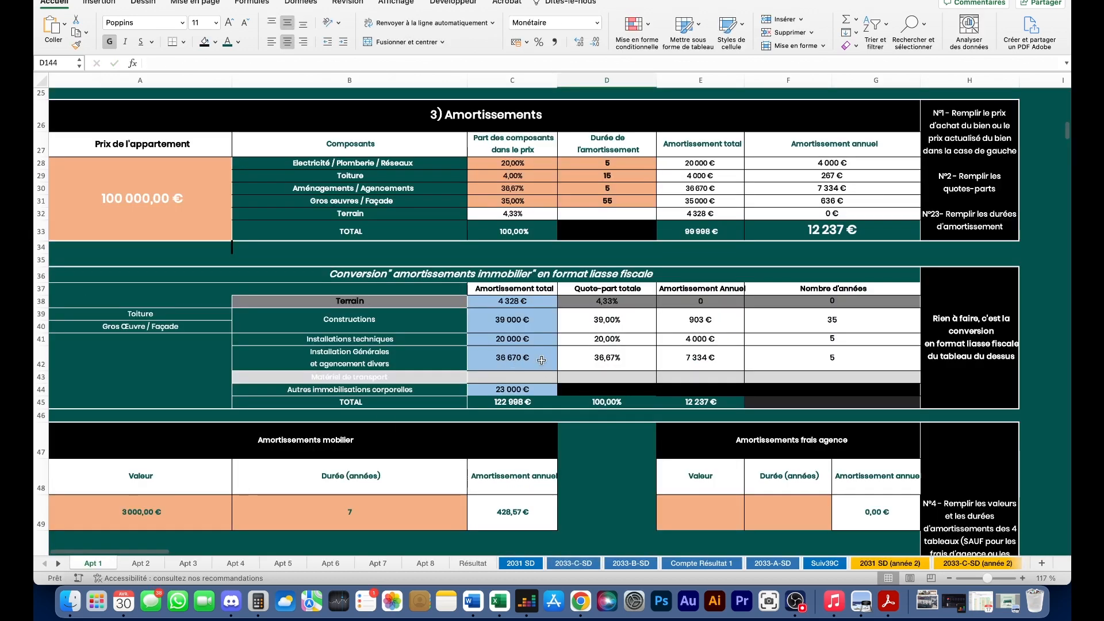
left_click(565, 564)
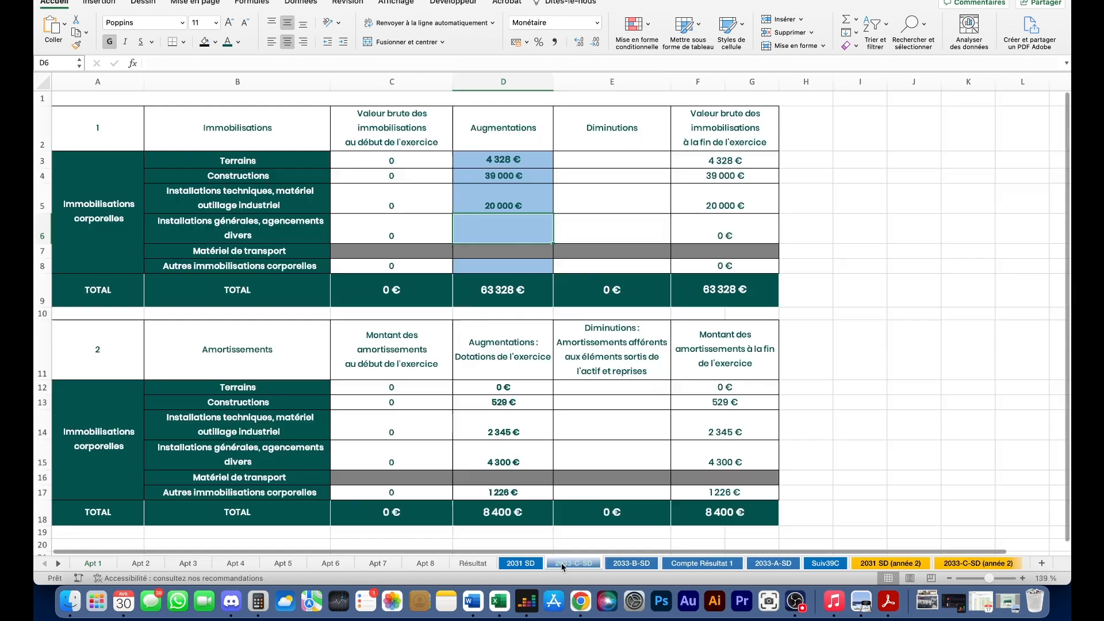
type("36 6")
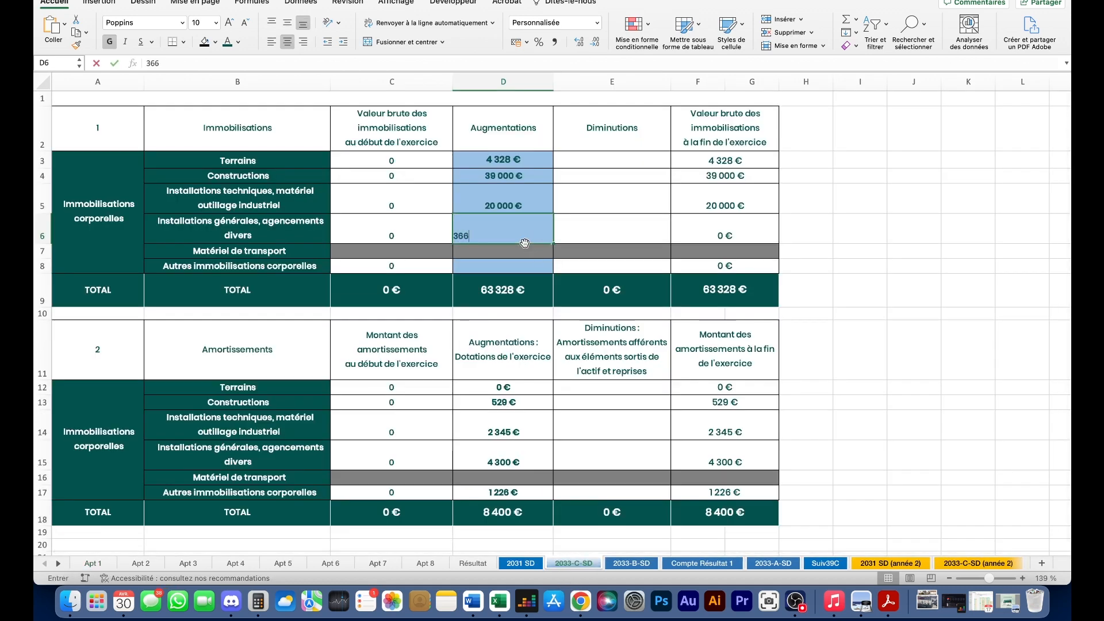
type("70")
key("Return")
left_click(509, 267)
type("2000")
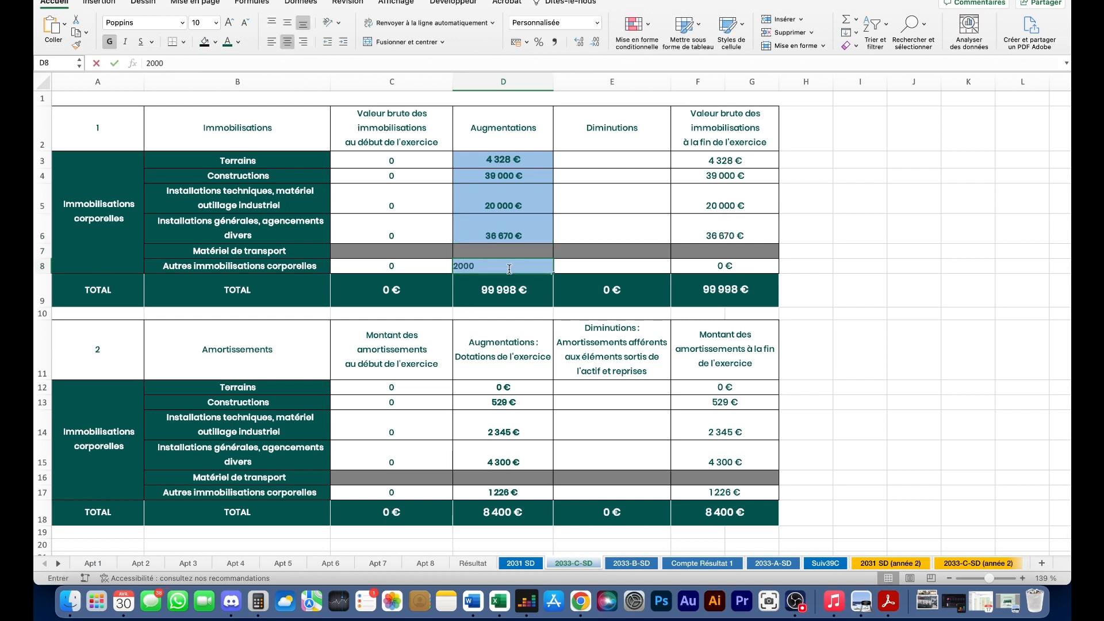
key("Return")
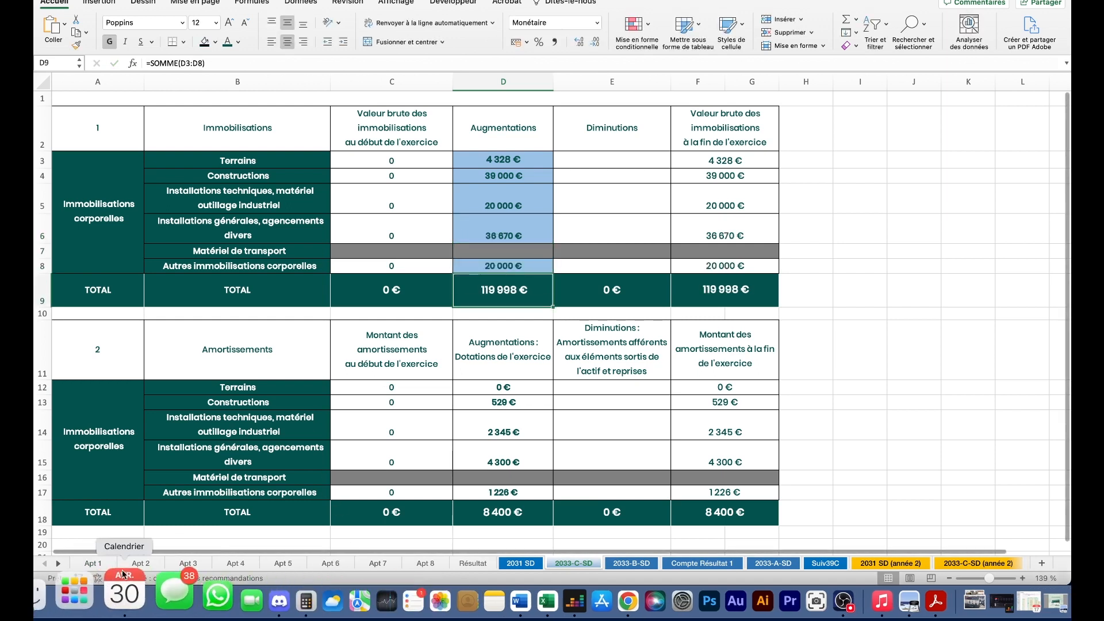
- Recheck Apt 1 and correct the D8 other tangible assets amount to 23 000 €
left_click(93, 564)
scroll(550, 385, "down", 3)
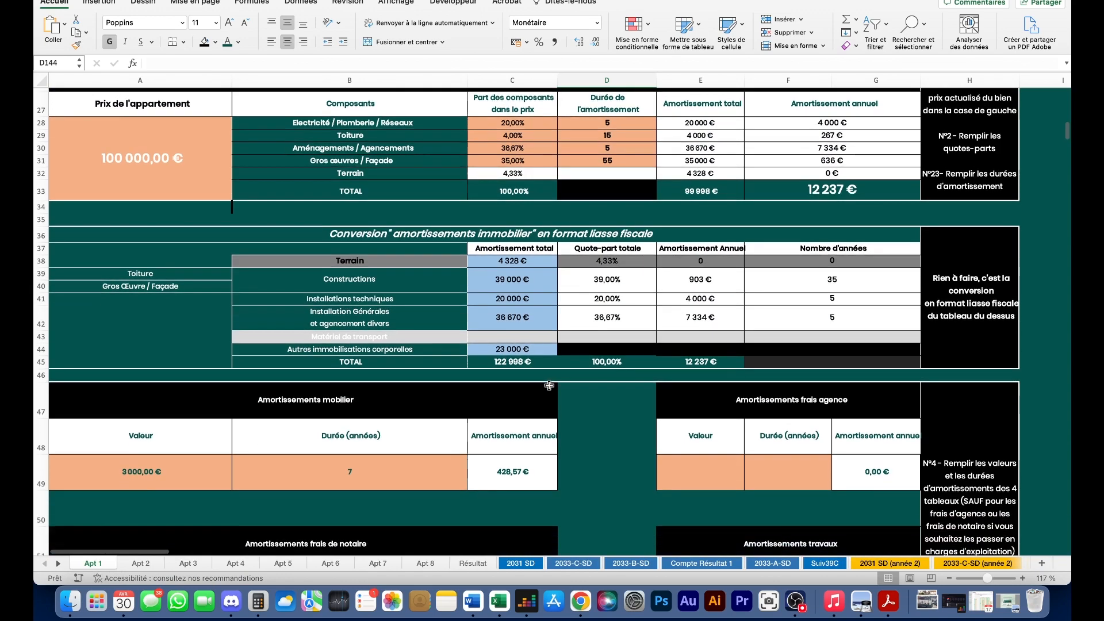
scroll(549, 386, "down", 10)
scroll(547, 384, "up", 6)
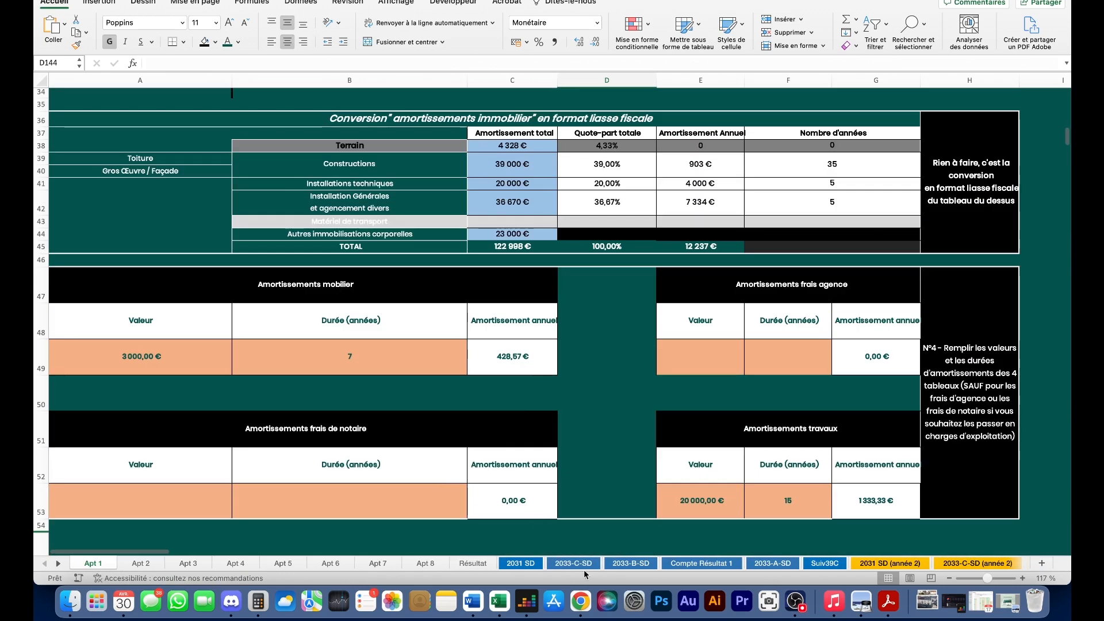
left_click(577, 563)
left_click(527, 266)
type("230000")
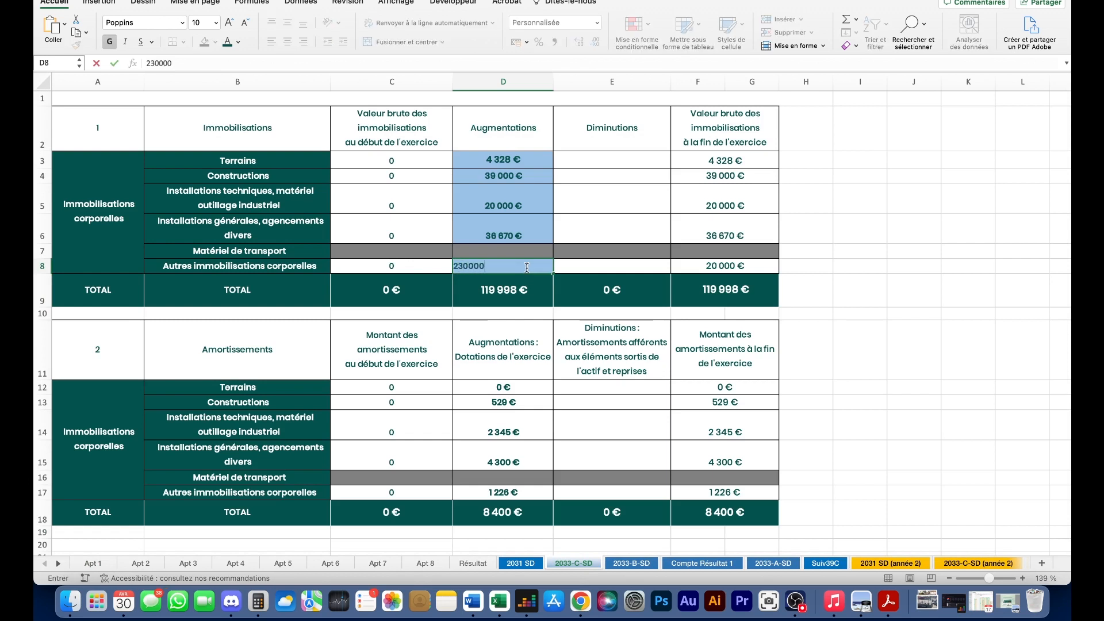
key("Return")
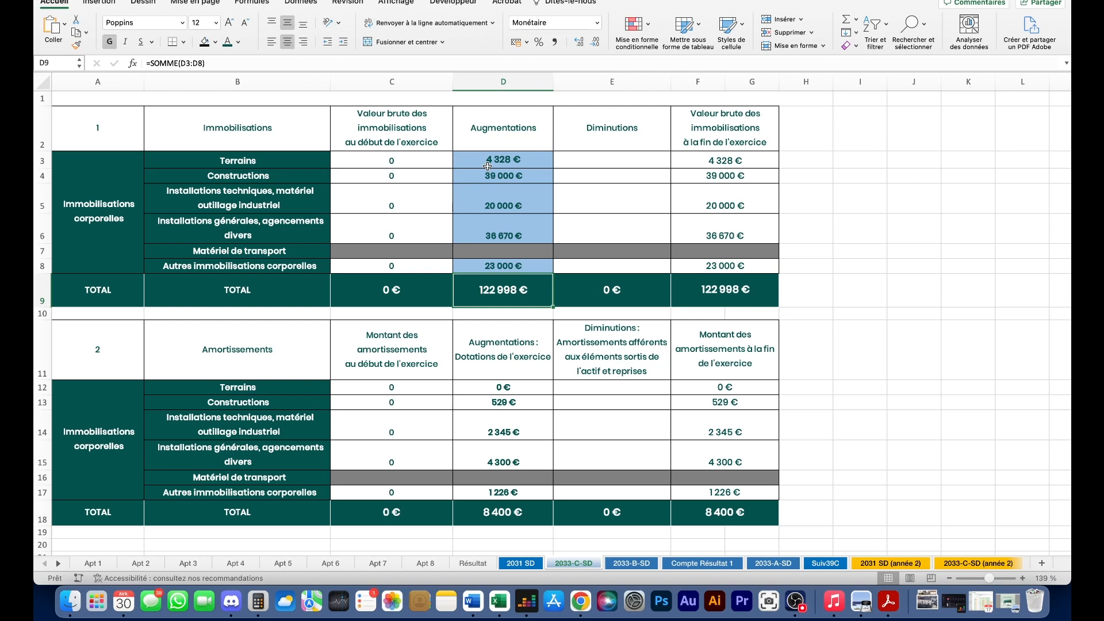
left_click(141, 563)
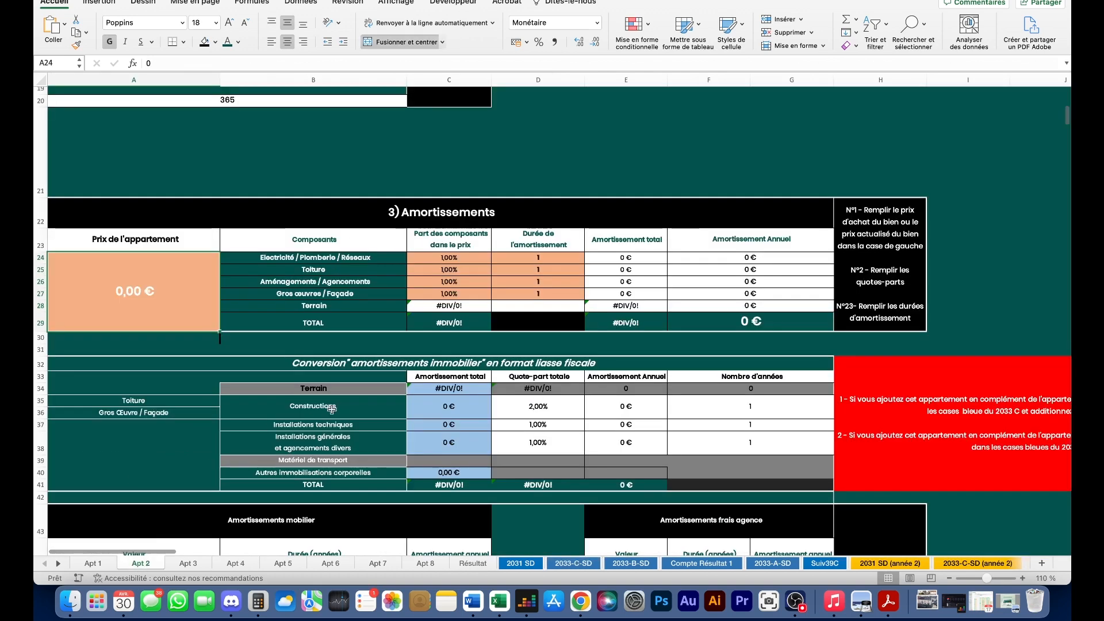
scroll(331, 410, "up", 5)
scroll(330, 409, "up", 5)
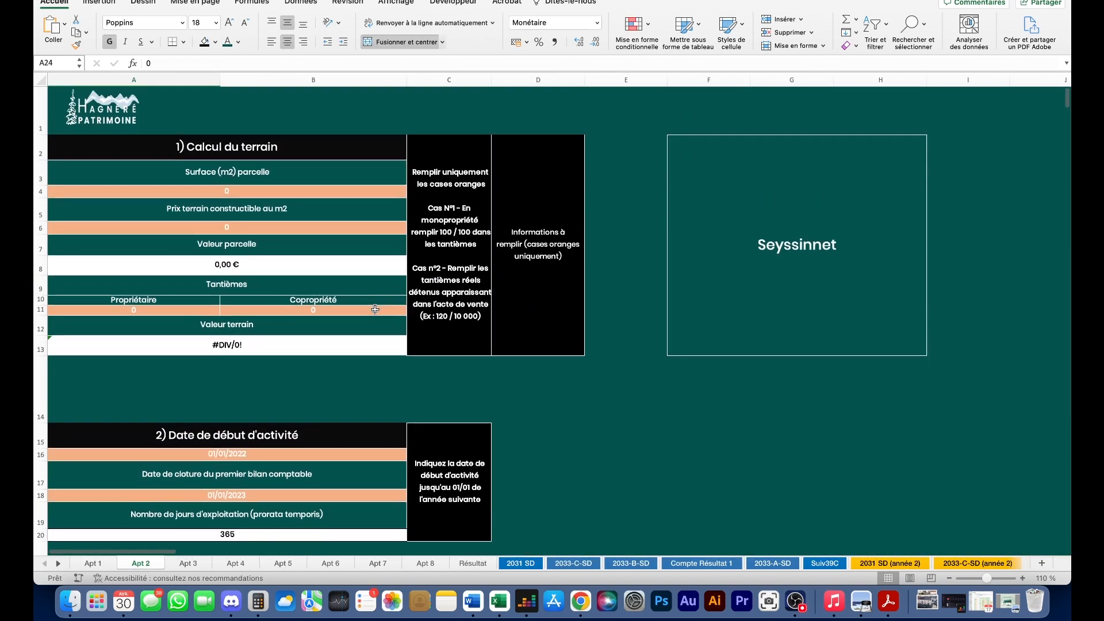
scroll(288, 180, "down", 4)
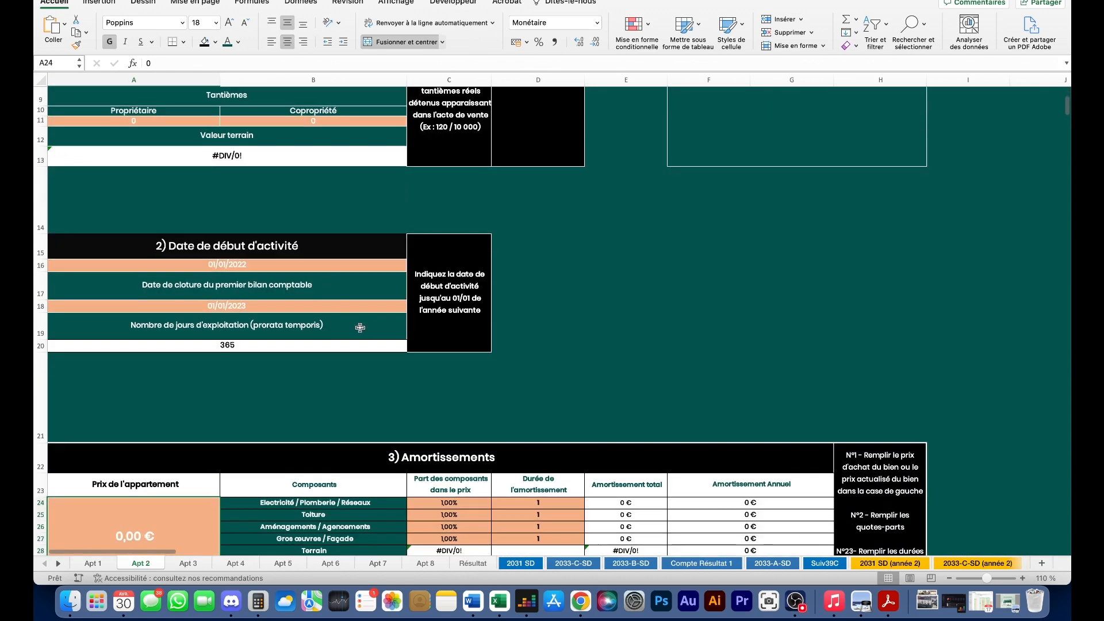
scroll(269, 307, "down", 5)
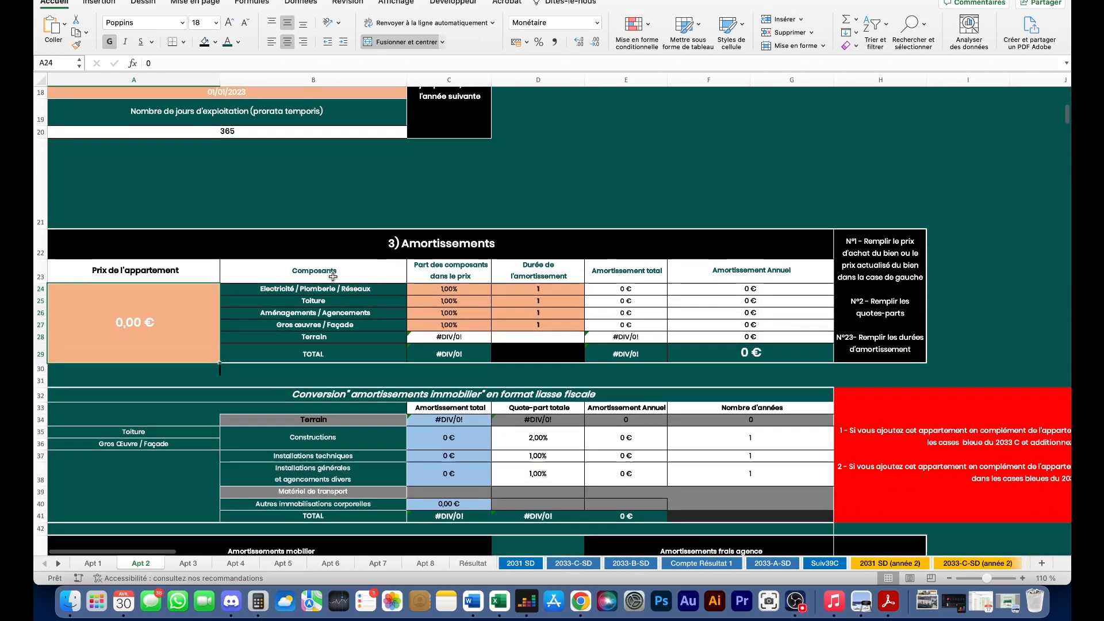
scroll(323, 224, "down", 2)
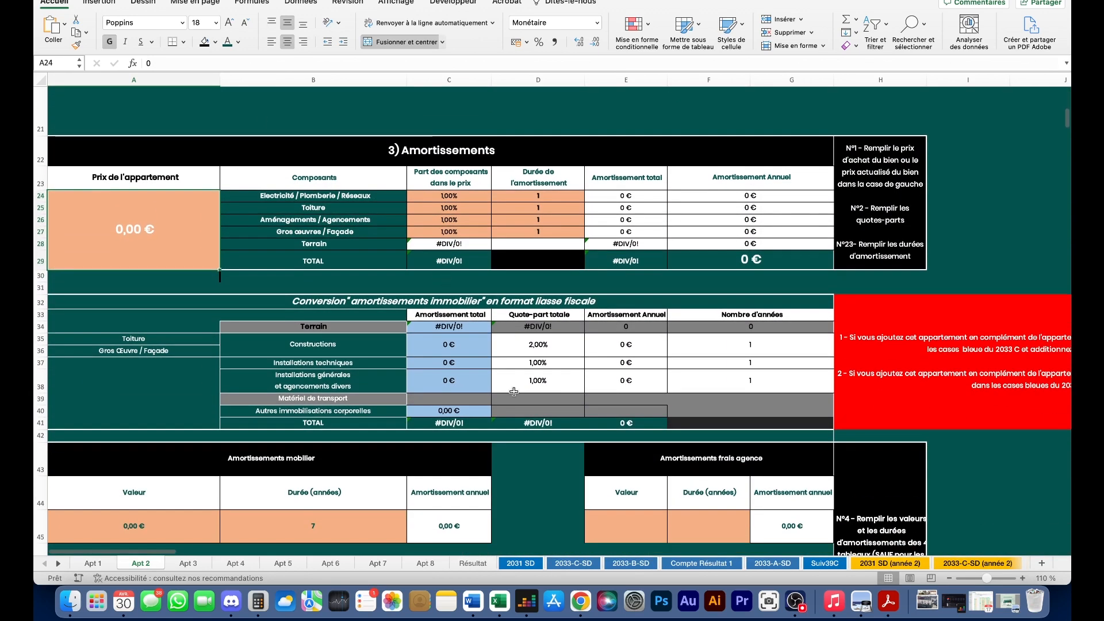
left_click_drag(442, 341, 449, 411)
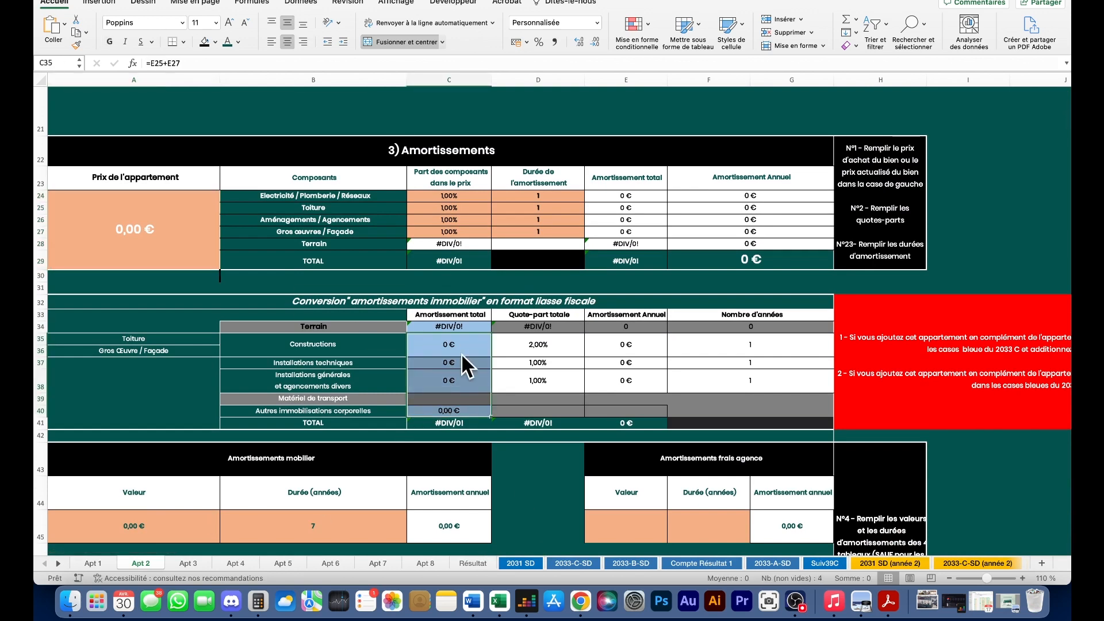
left_click(557, 563)
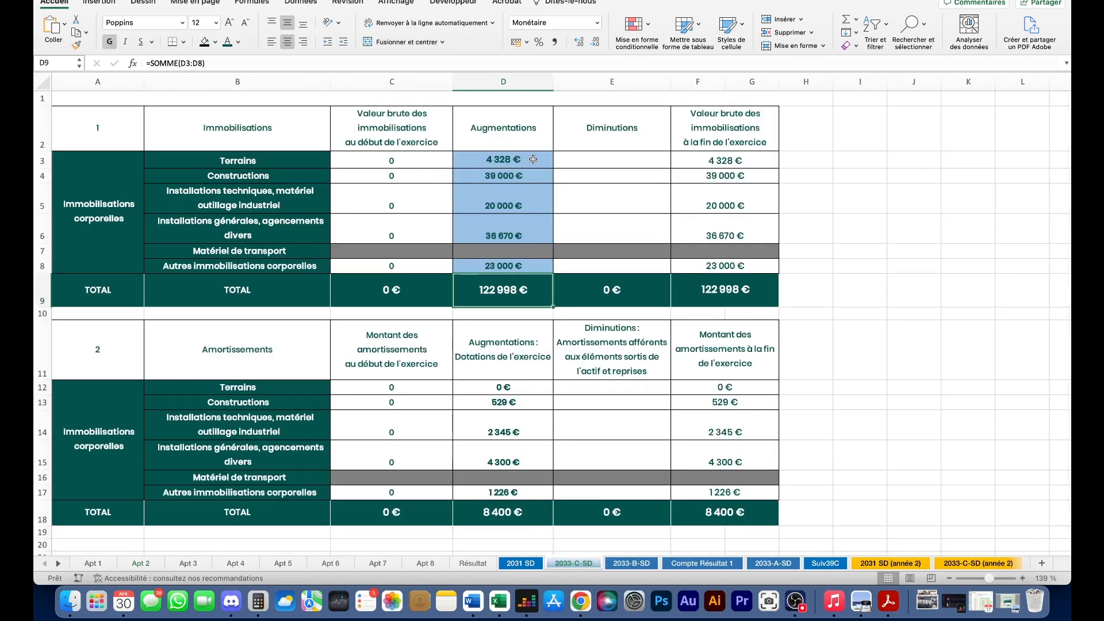
double_click(529, 176)
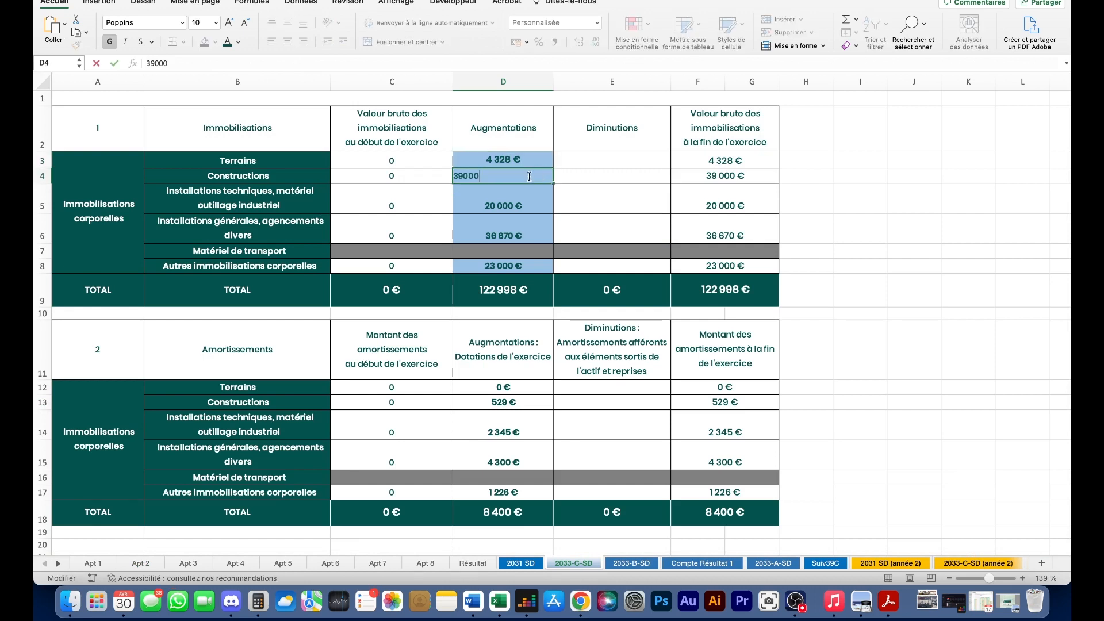
type("=")
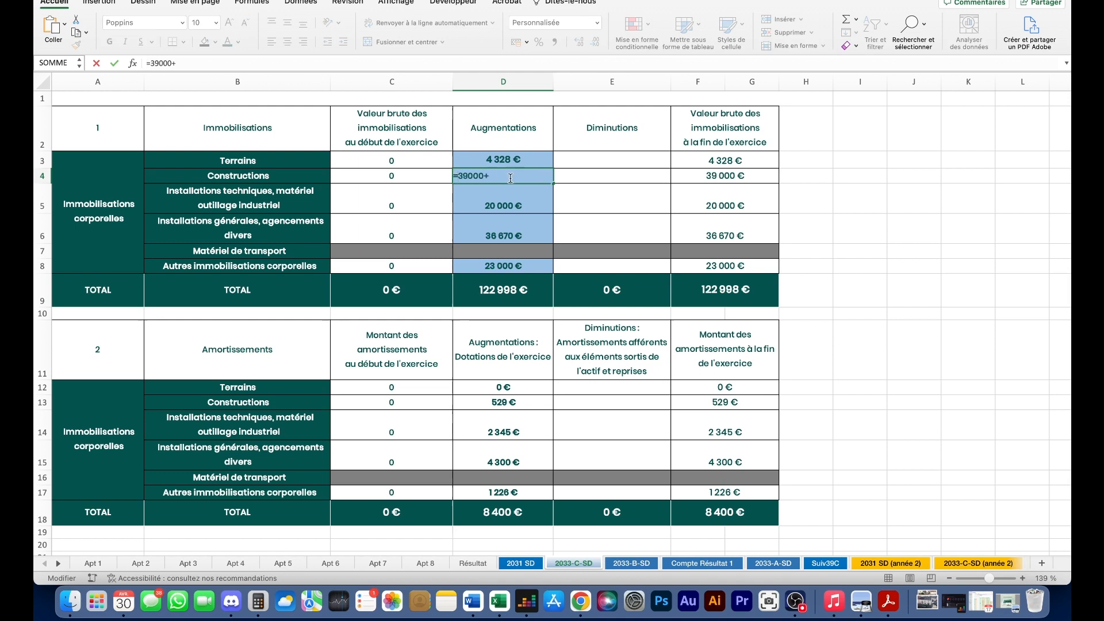
key("Return")
key("super+z")
left_click_drag(505, 160, 513, 266)
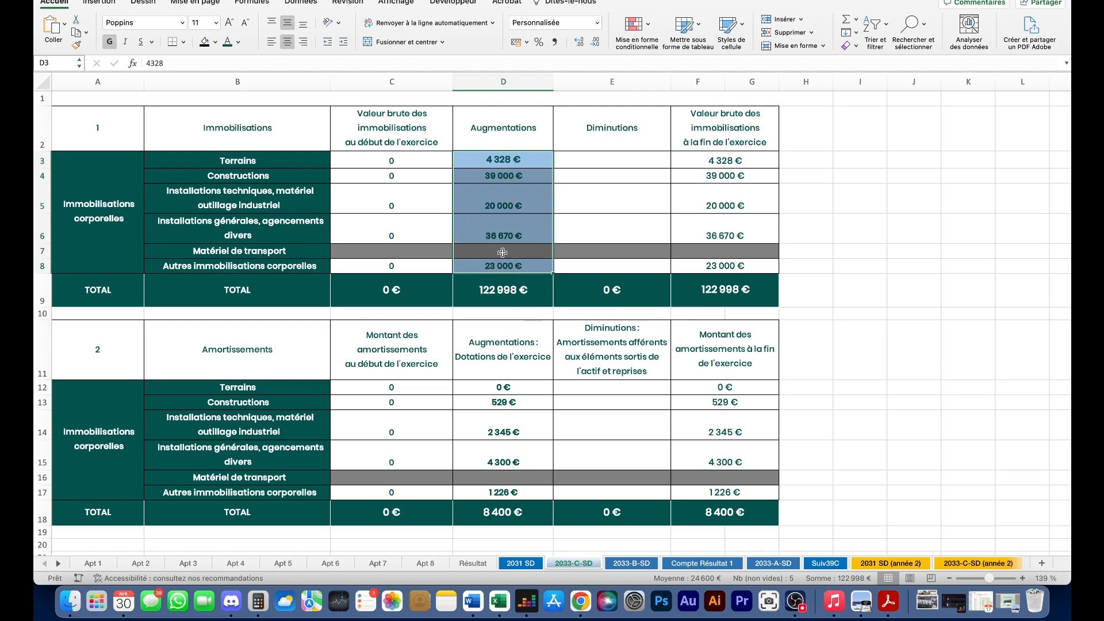
left_click(92, 563)
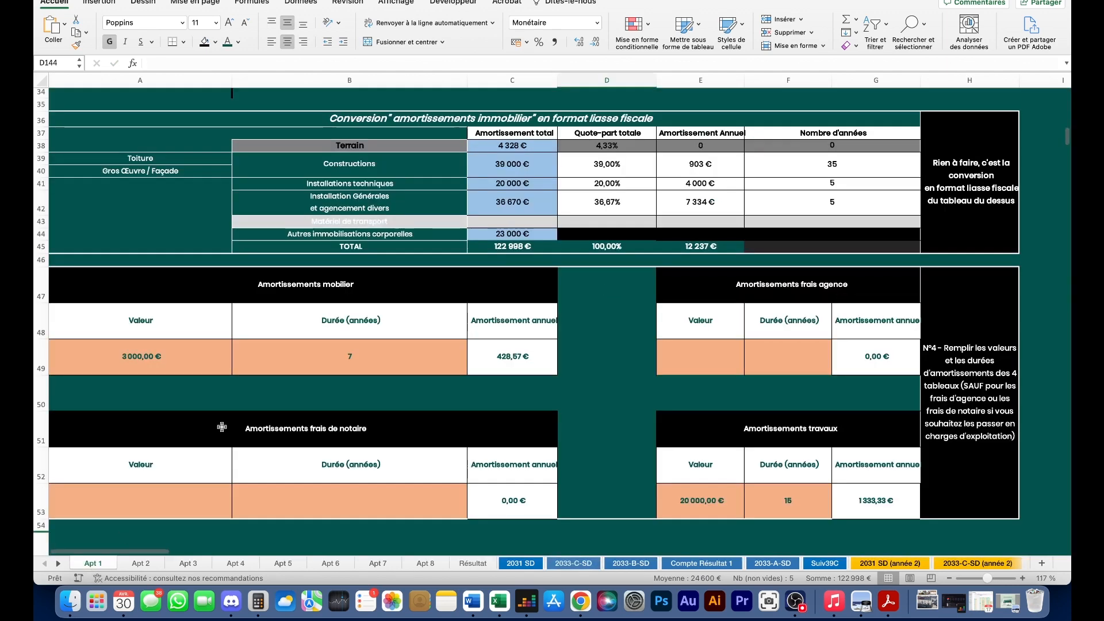
scroll(509, 249, "up", 2)
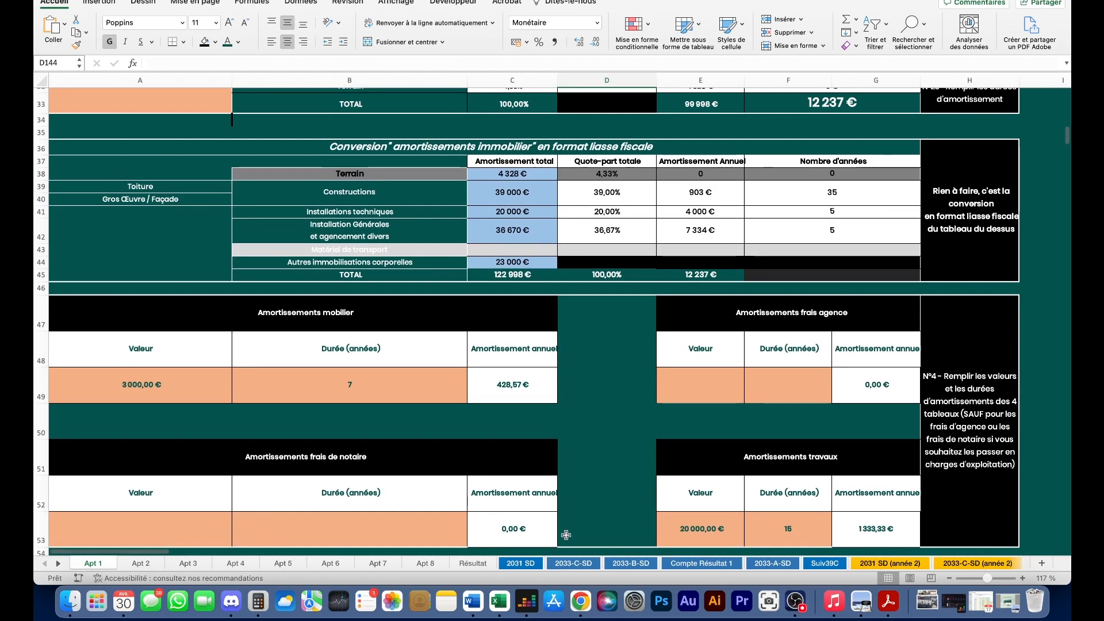
left_click(580, 567)
left_click(702, 266)
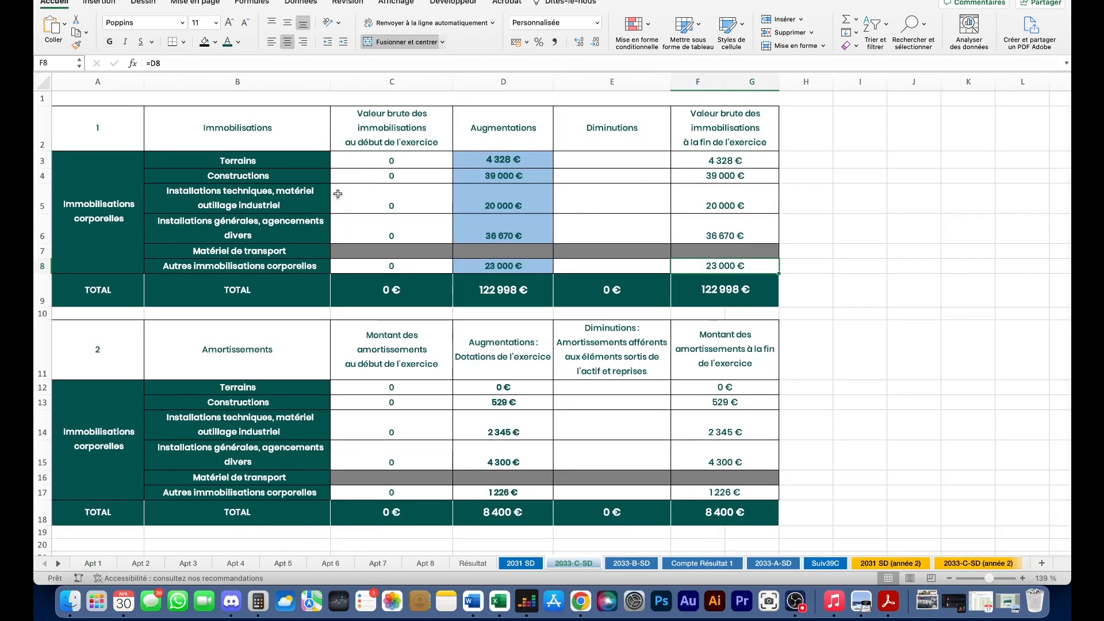
left_click_drag(113, 128, 707, 291)
scroll(510, 246, "down", 2)
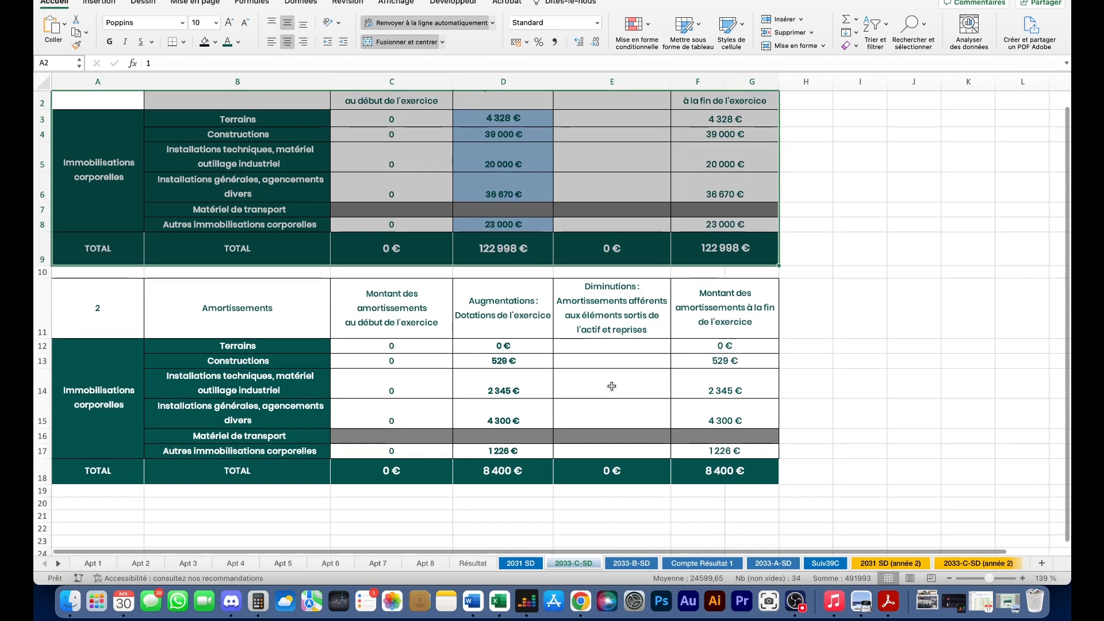
left_click_drag(111, 304, 759, 477)
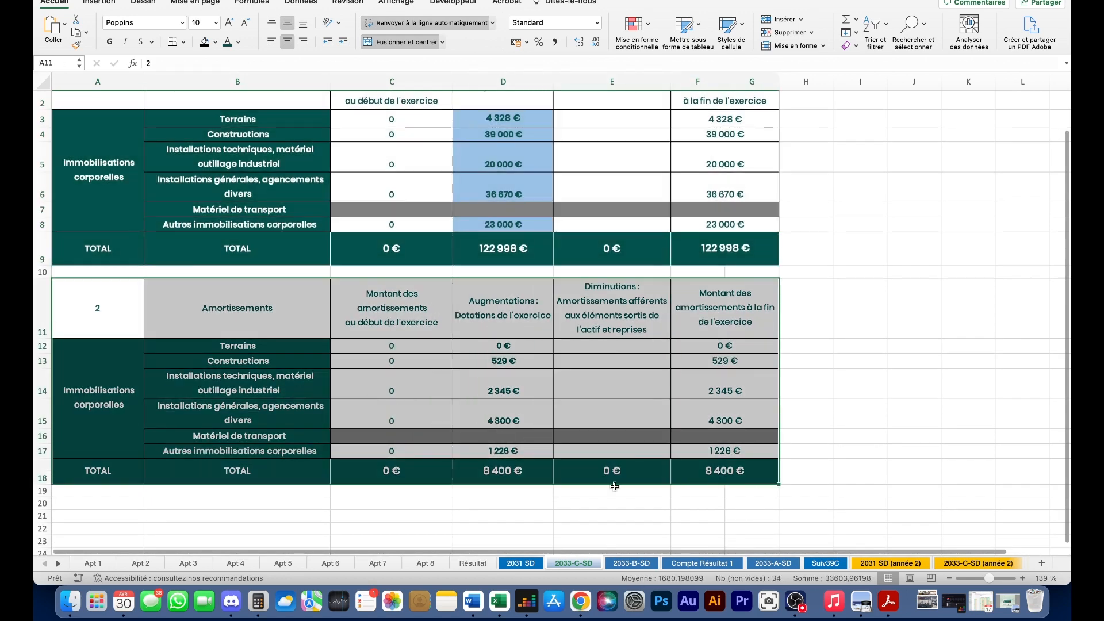
- Scroll through the 2033-B-SD form showing 8 400 € of excess amortization
left_click(630, 566)
scroll(446, 328, "up", 5)
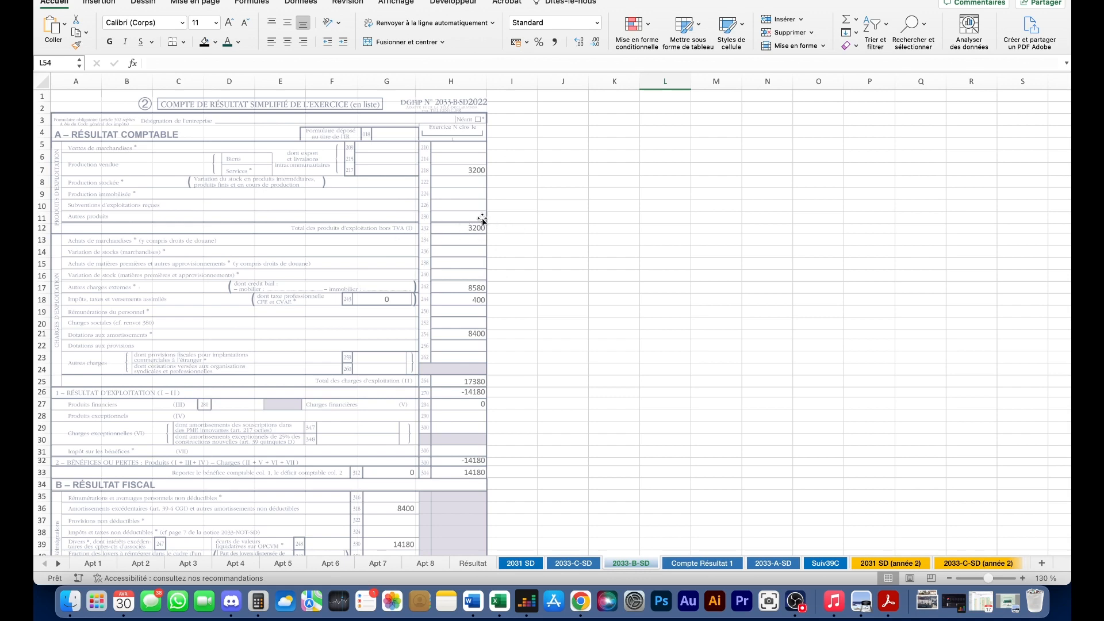
scroll(429, 242, "down", 1)
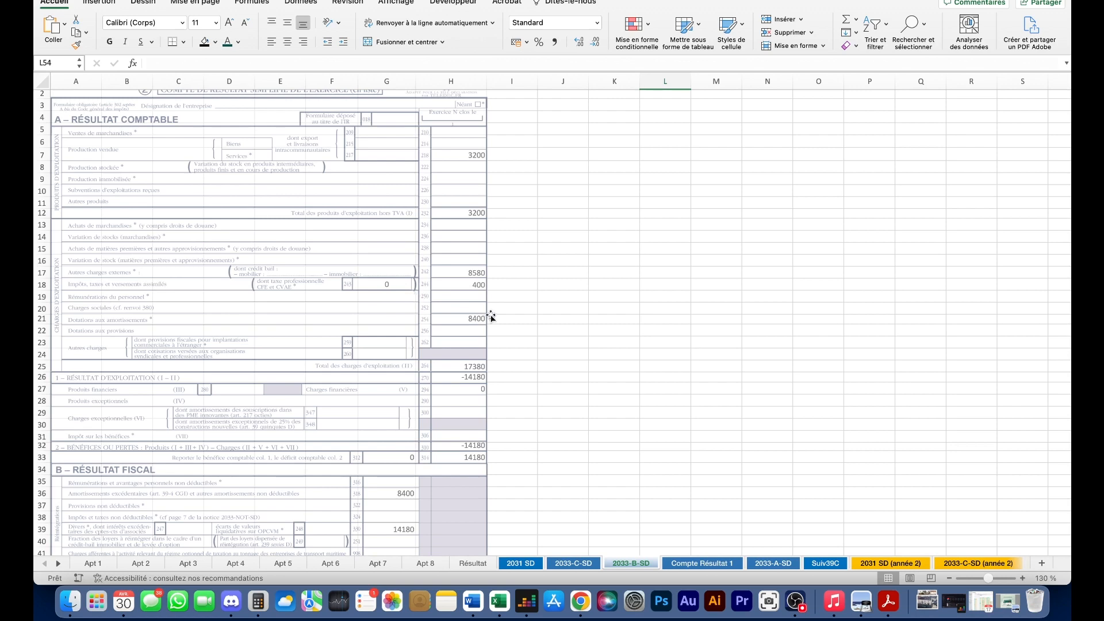
scroll(491, 317, "down", 2)
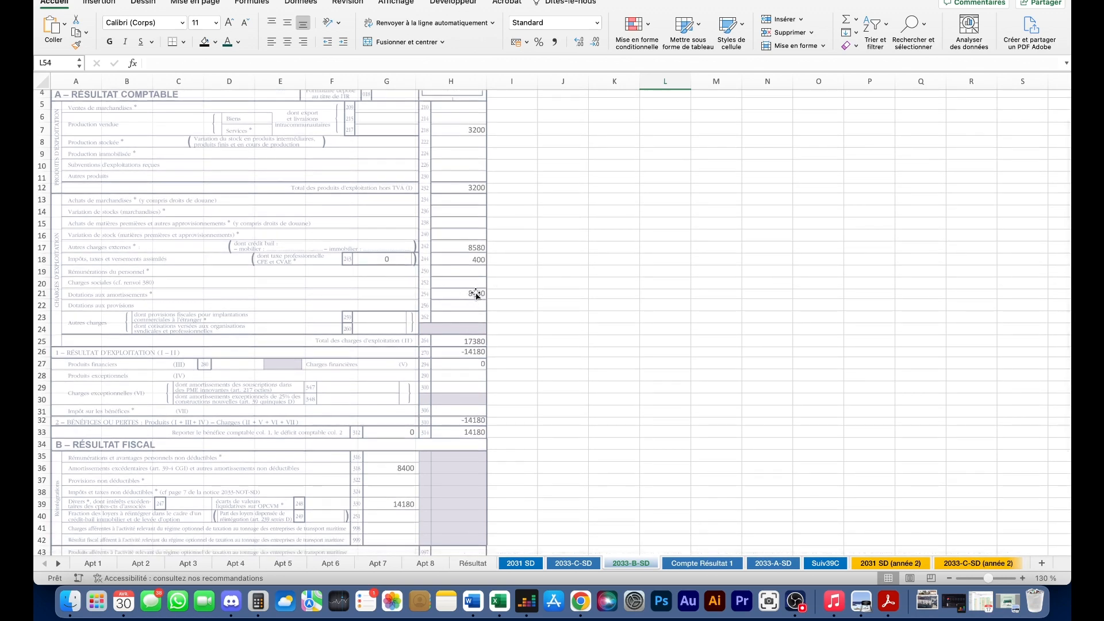
scroll(475, 295, "down", 2)
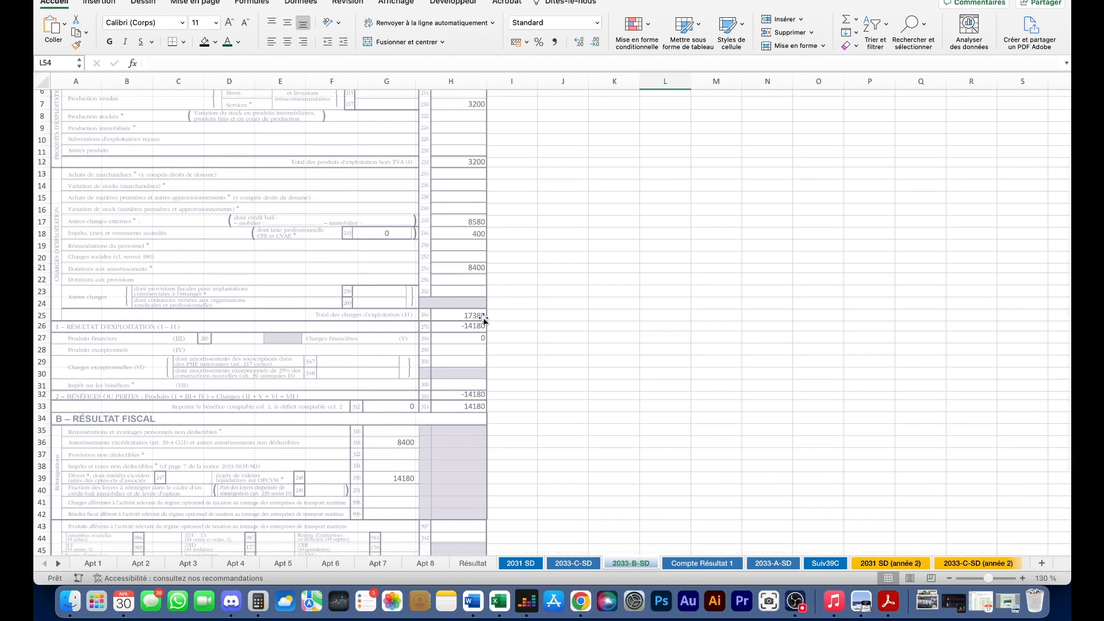
scroll(471, 314, "down", 2)
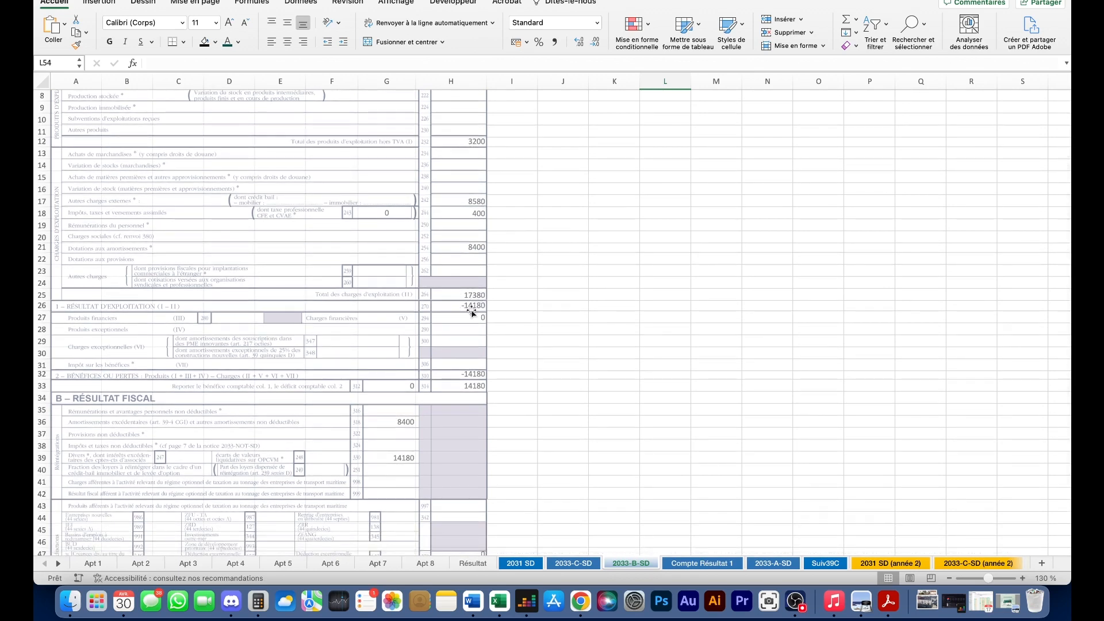
scroll(460, 299, "down", 2)
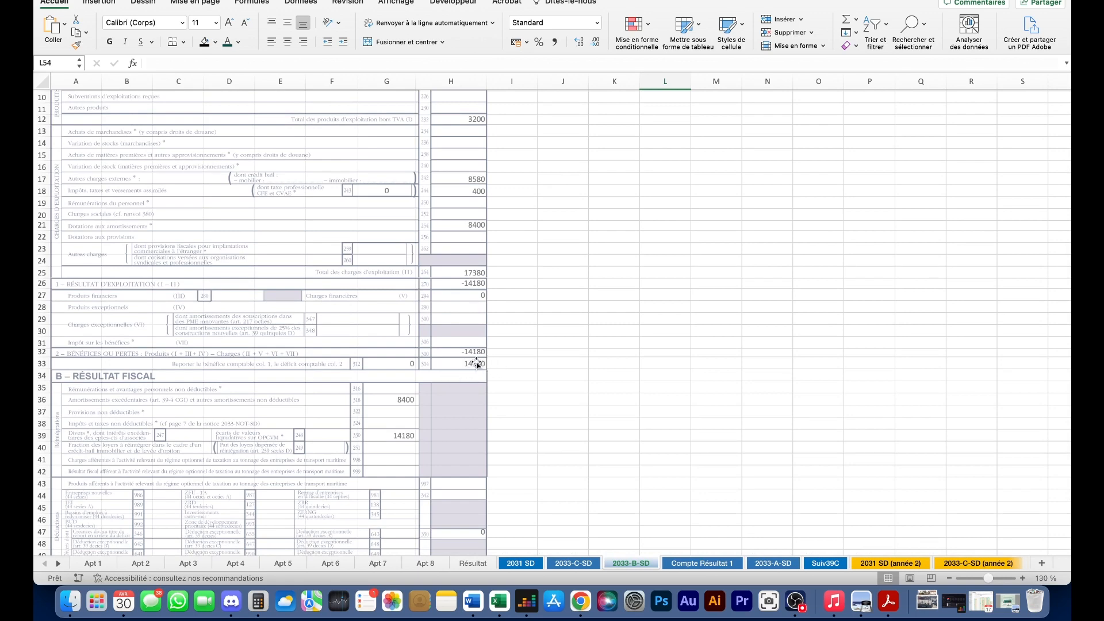
scroll(460, 364, "down", 2)
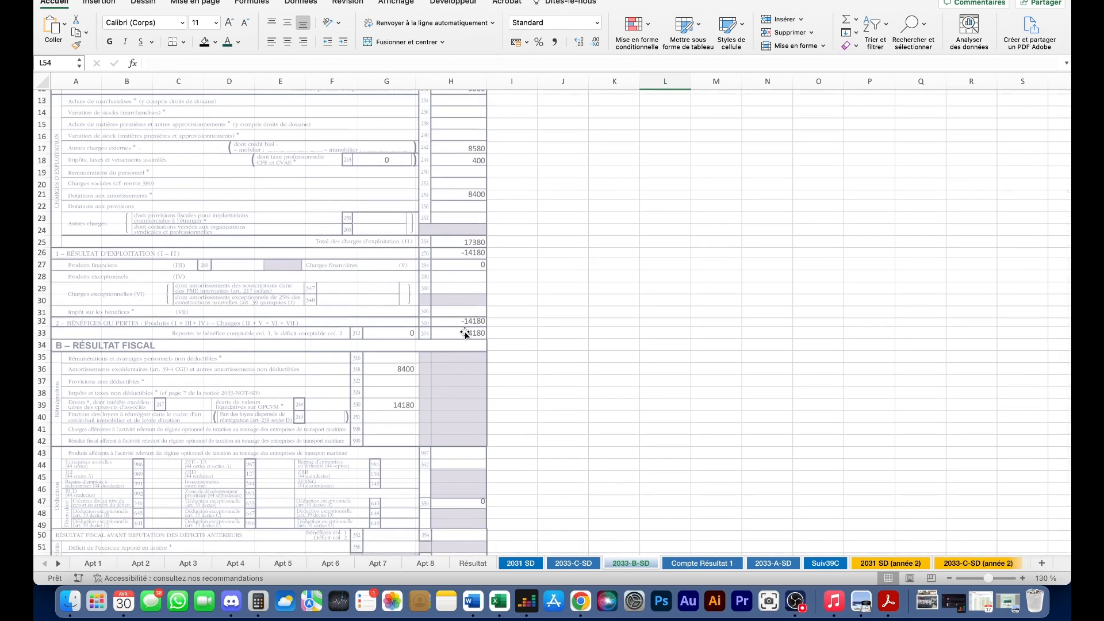
scroll(463, 347, "down", 2)
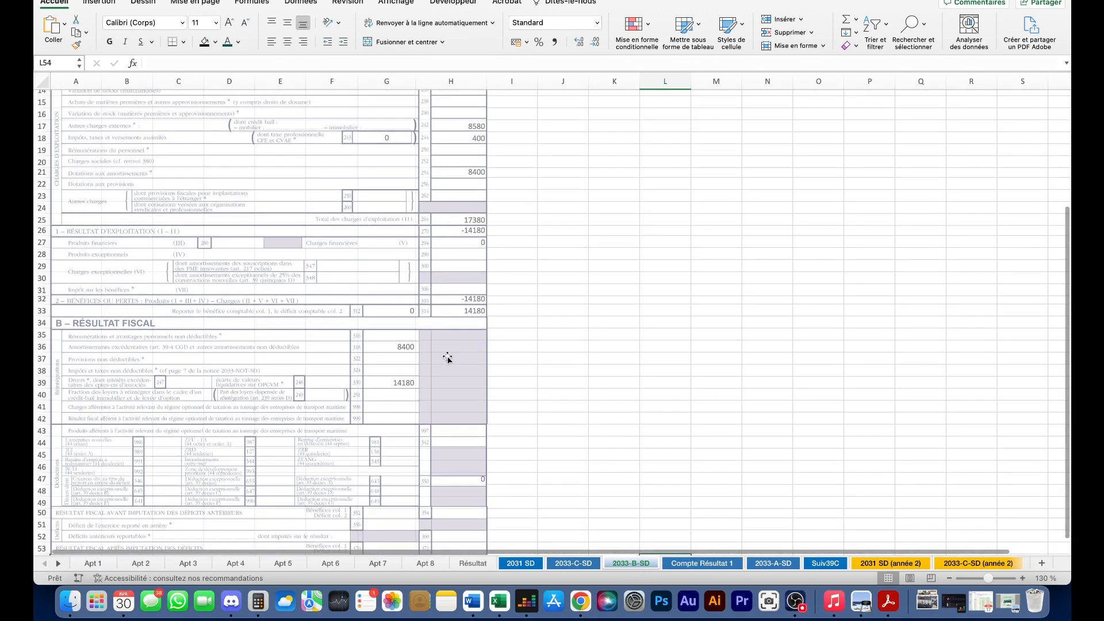
scroll(448, 358, "up", 2)
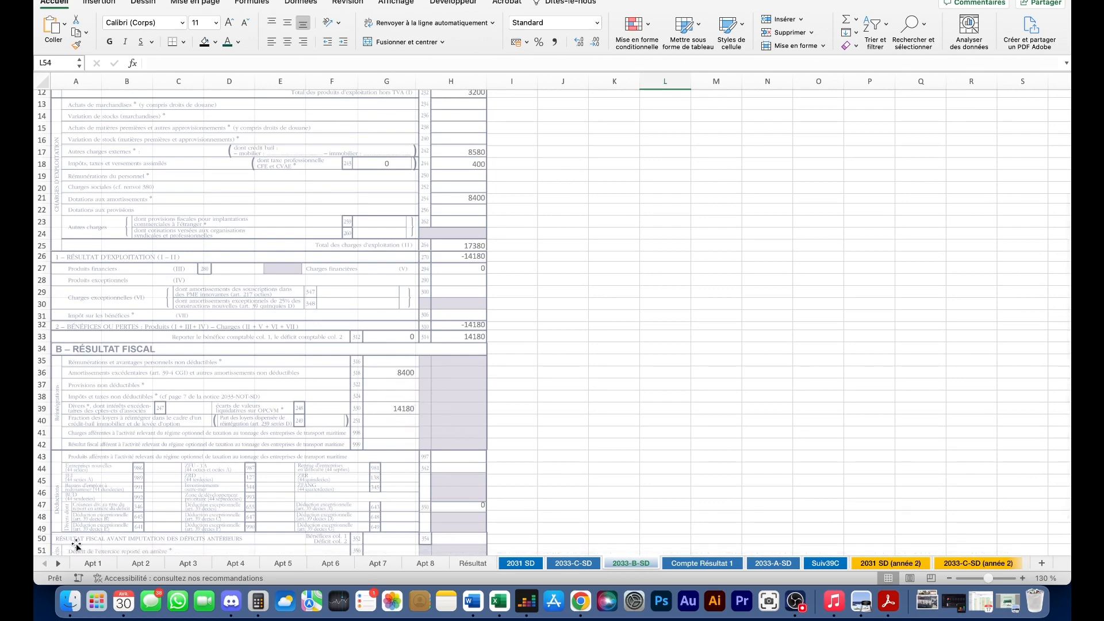
- Switch to Apt 1, close the Accessibilité pane and scroll down to the amortisation rows
left_click(99, 571)
left_click(98, 564)
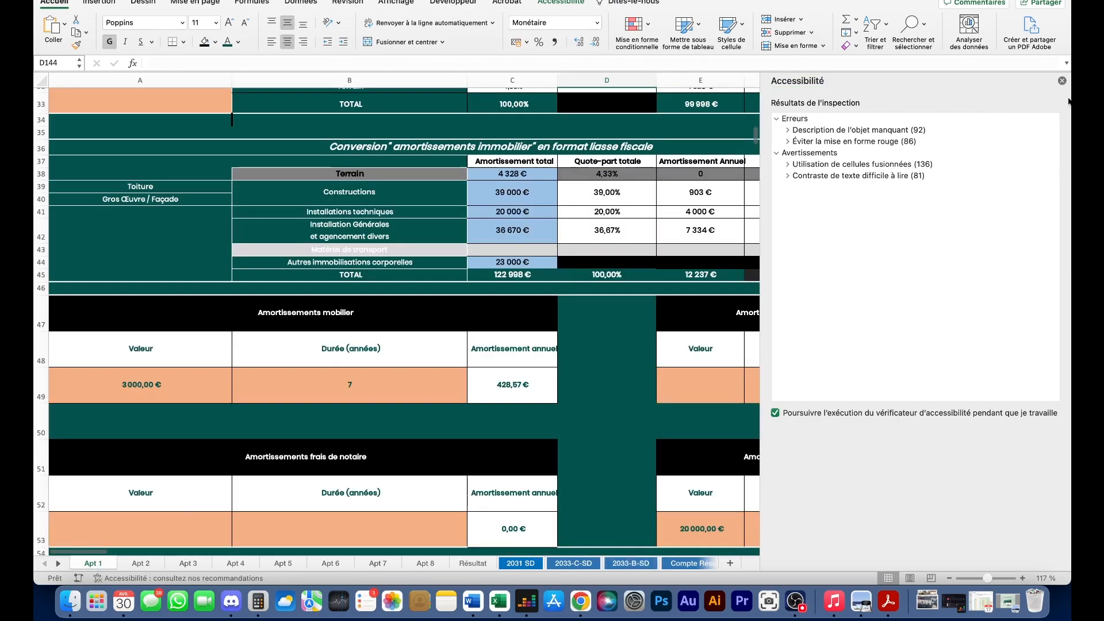
left_click(1062, 82)
scroll(547, 313, "down", 20)
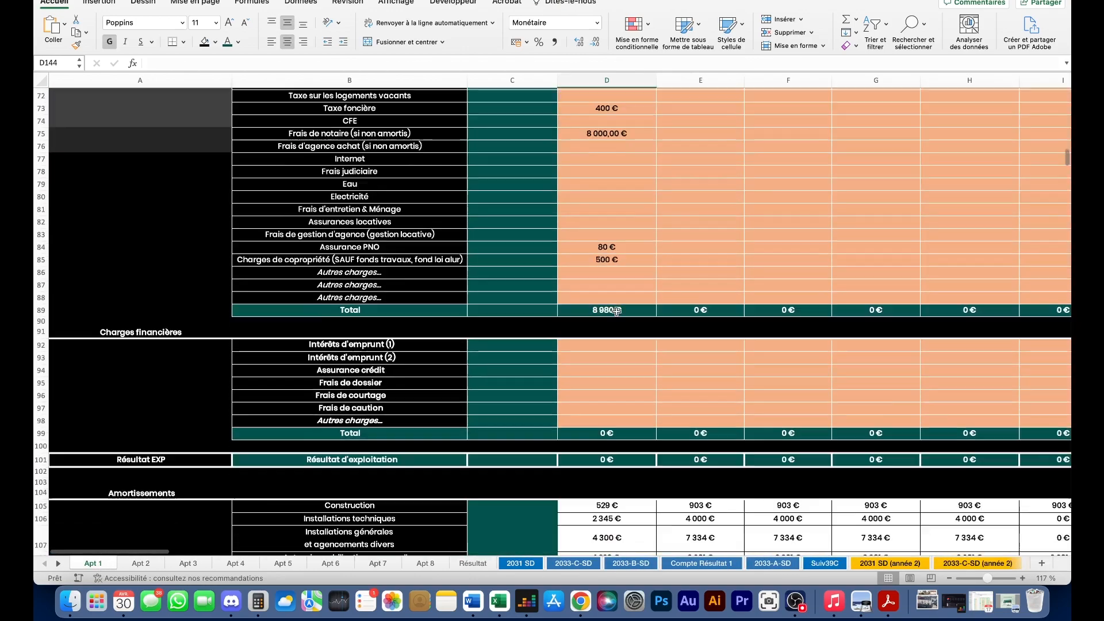
scroll(626, 375, "down", 6)
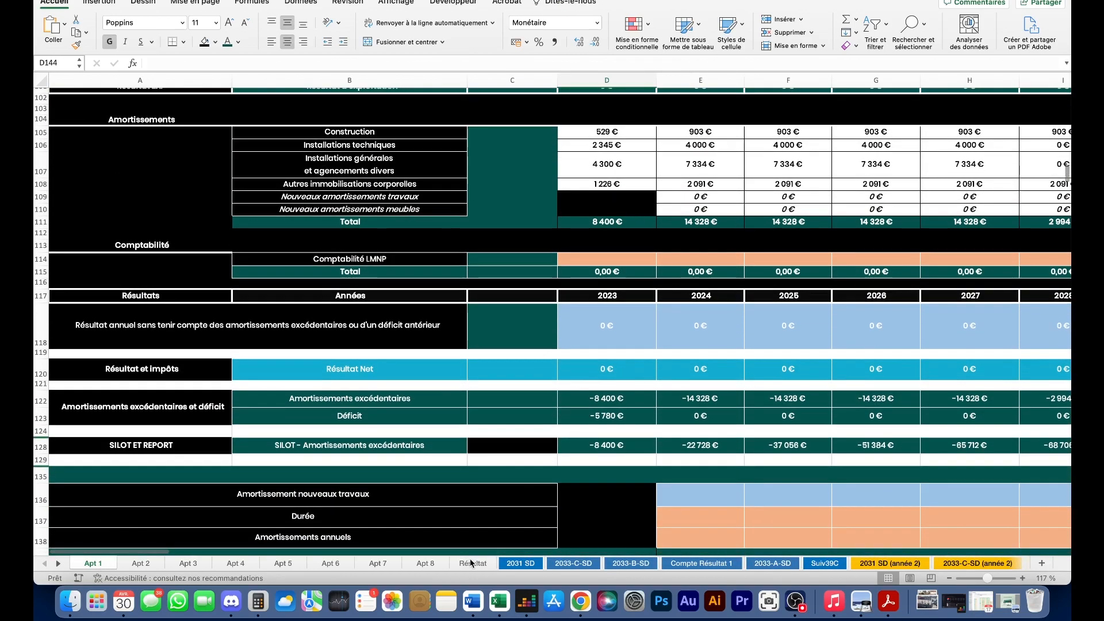
- Scroll through the Résultat summary sheet's sections, then go back to 2033-B-SD
left_click(472, 562)
scroll(518, 506, "down", 2)
scroll(536, 513, "up", 6)
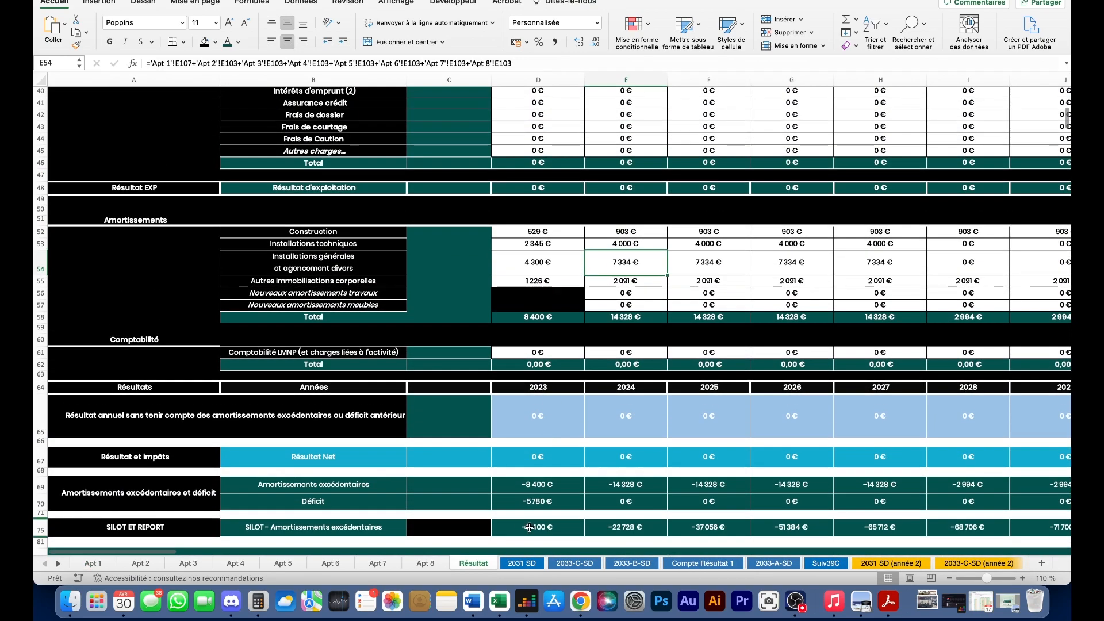
scroll(607, 395, "up", 8)
scroll(608, 395, "up", 4)
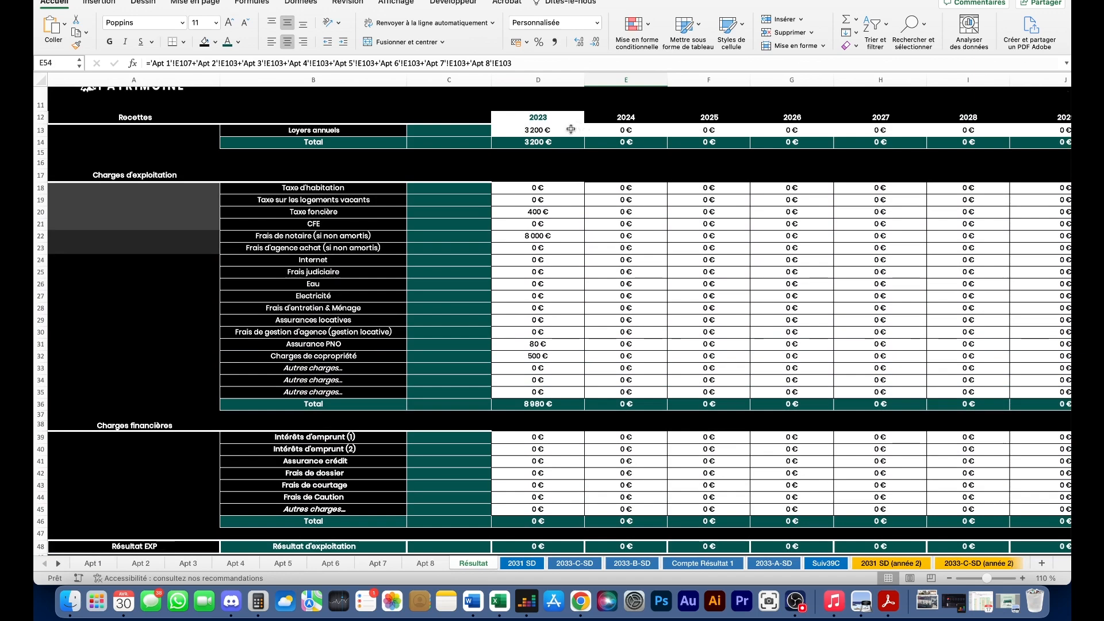
scroll(552, 267, "down", 2)
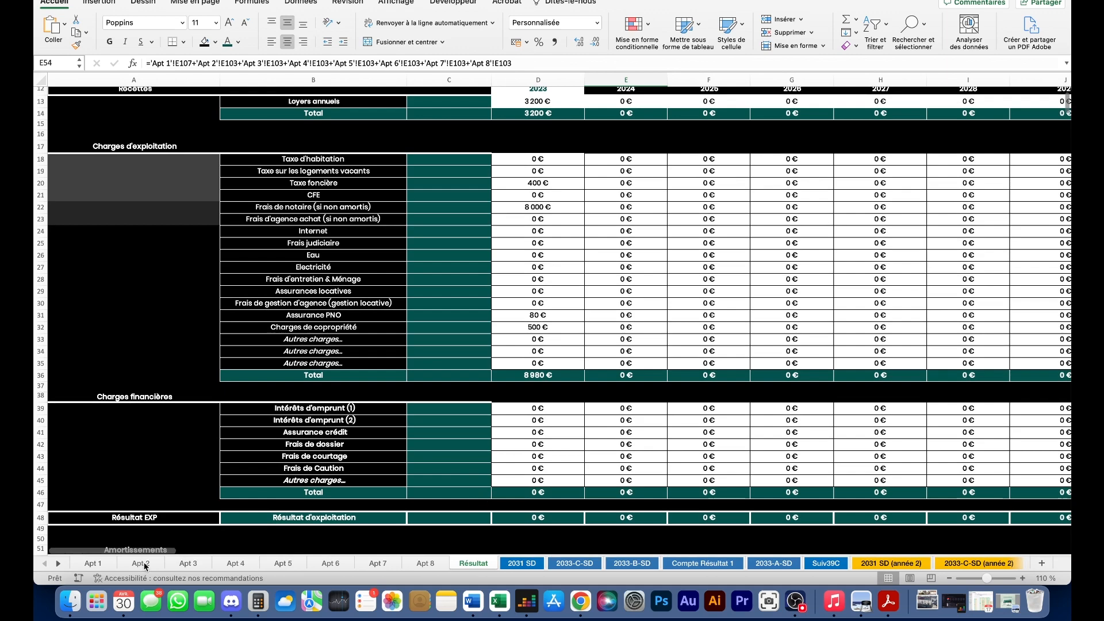
scroll(575, 284, "up", 2)
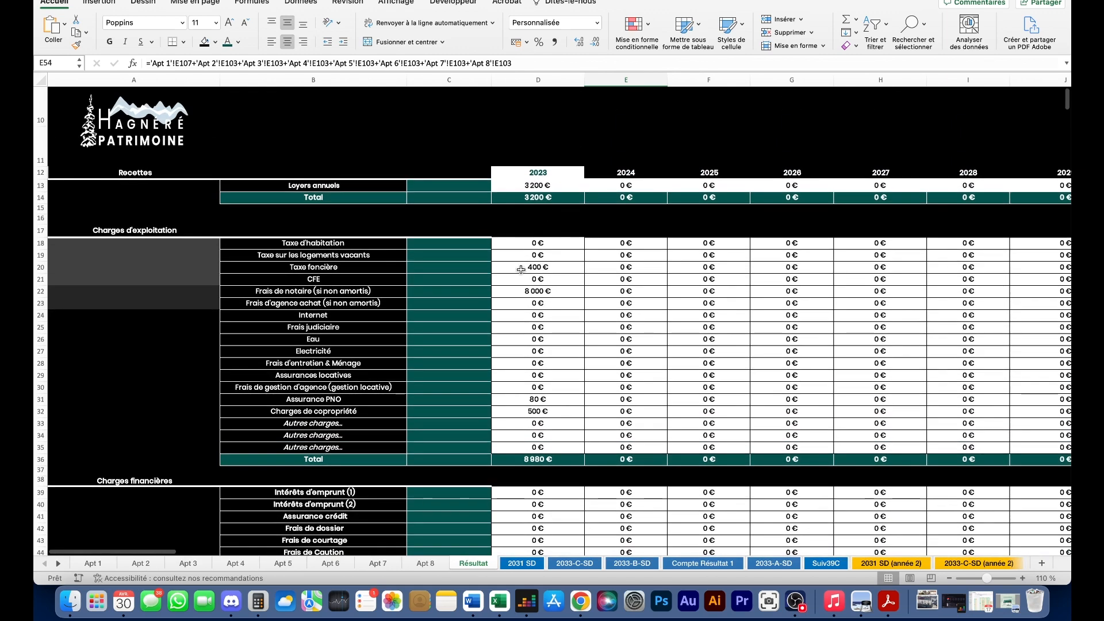
scroll(561, 374, "down", 3)
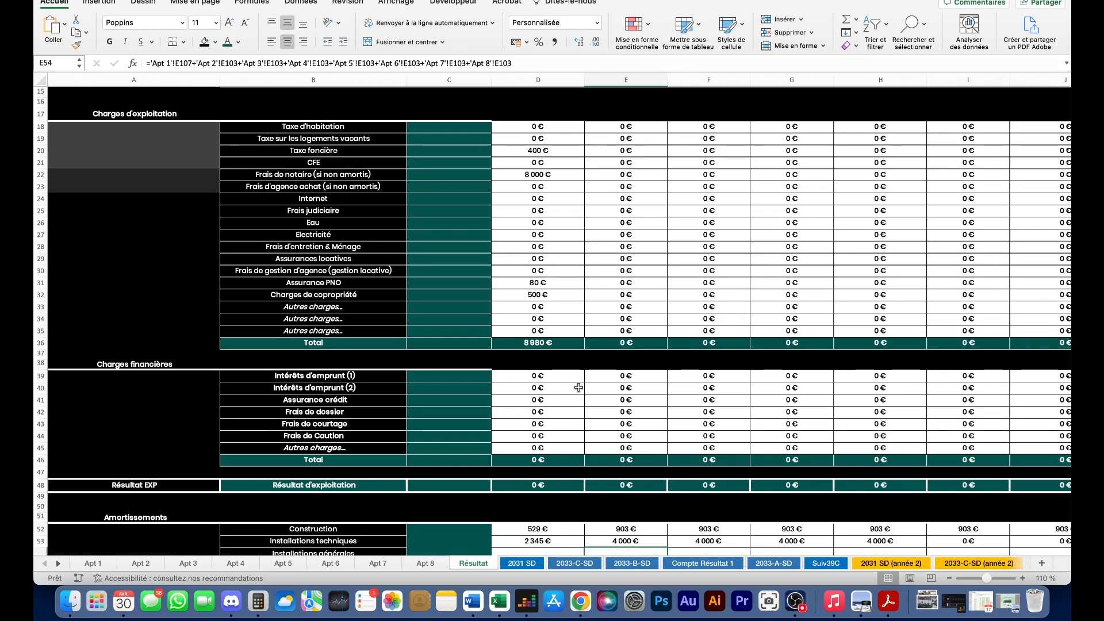
scroll(578, 388, "down", 10)
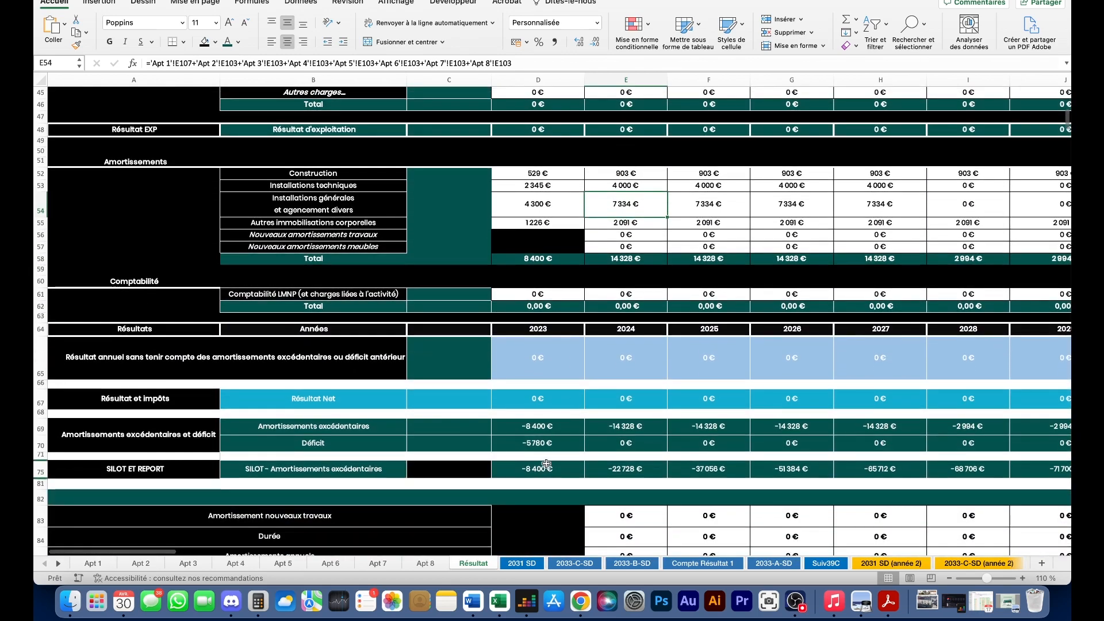
scroll(541, 460, "down", 1)
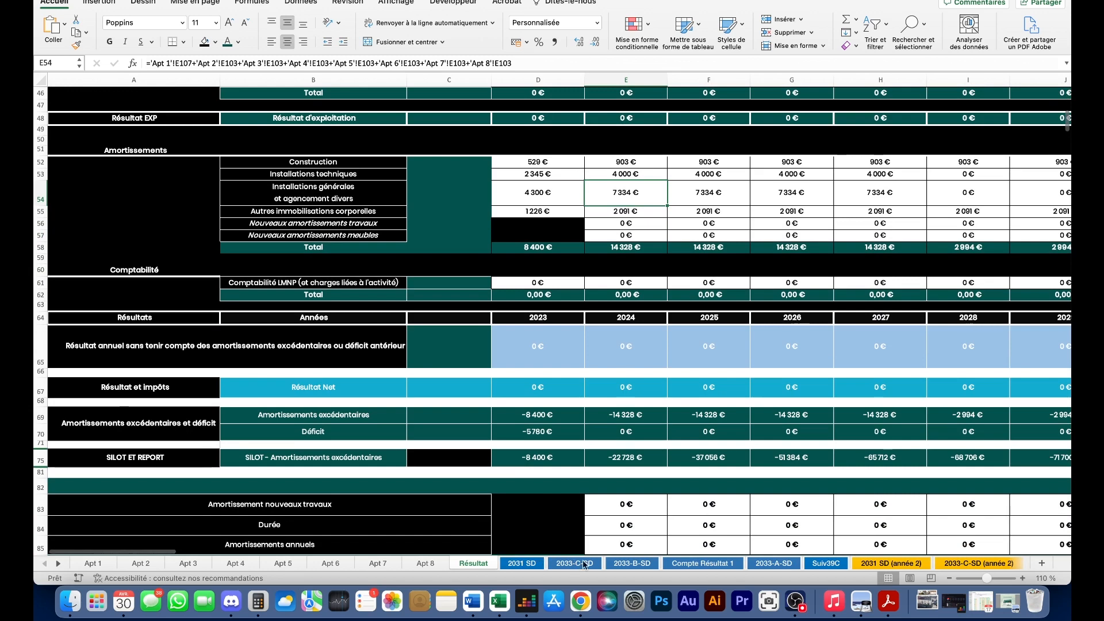
left_click(633, 564)
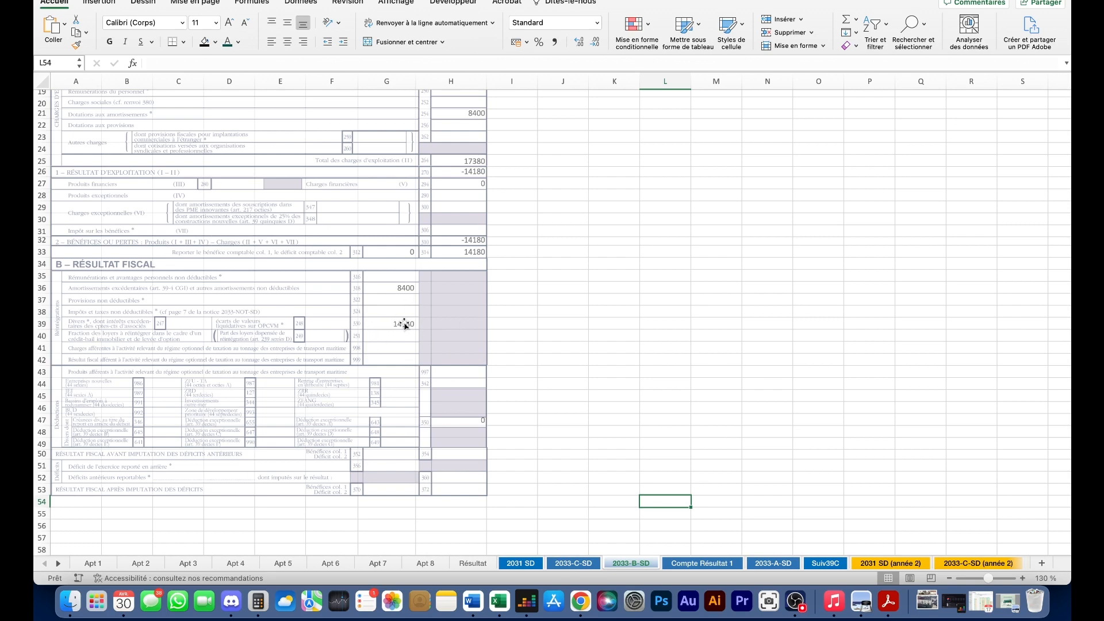
- Check the formula behind the 14180 reintegration value in G6 on Compte Résultat 1, leaving it unchanged
left_click(702, 563)
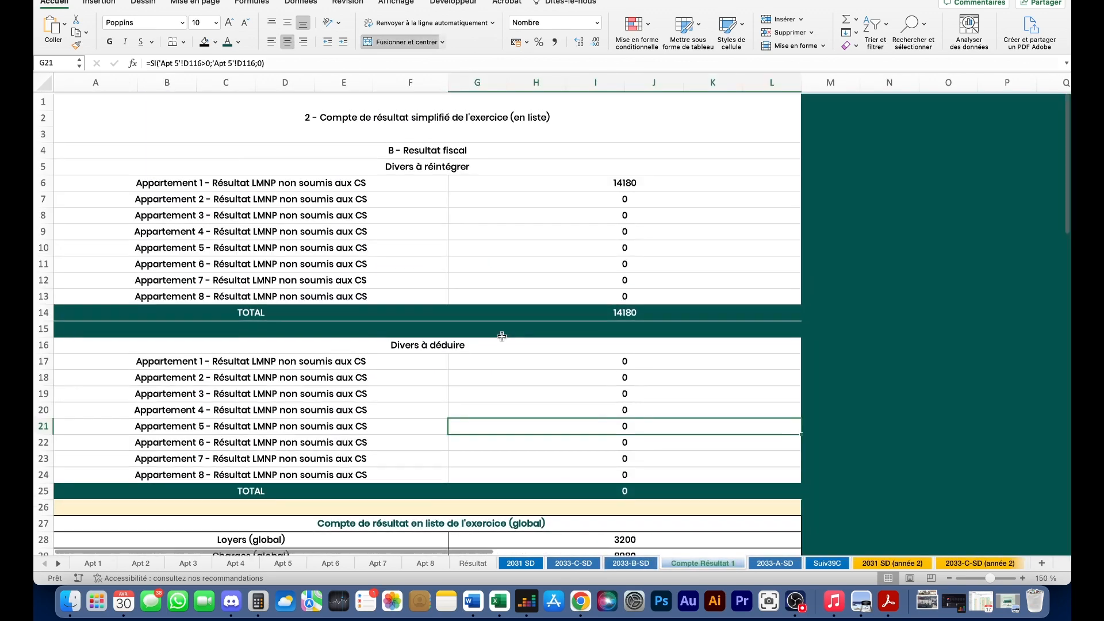
double_click(554, 176)
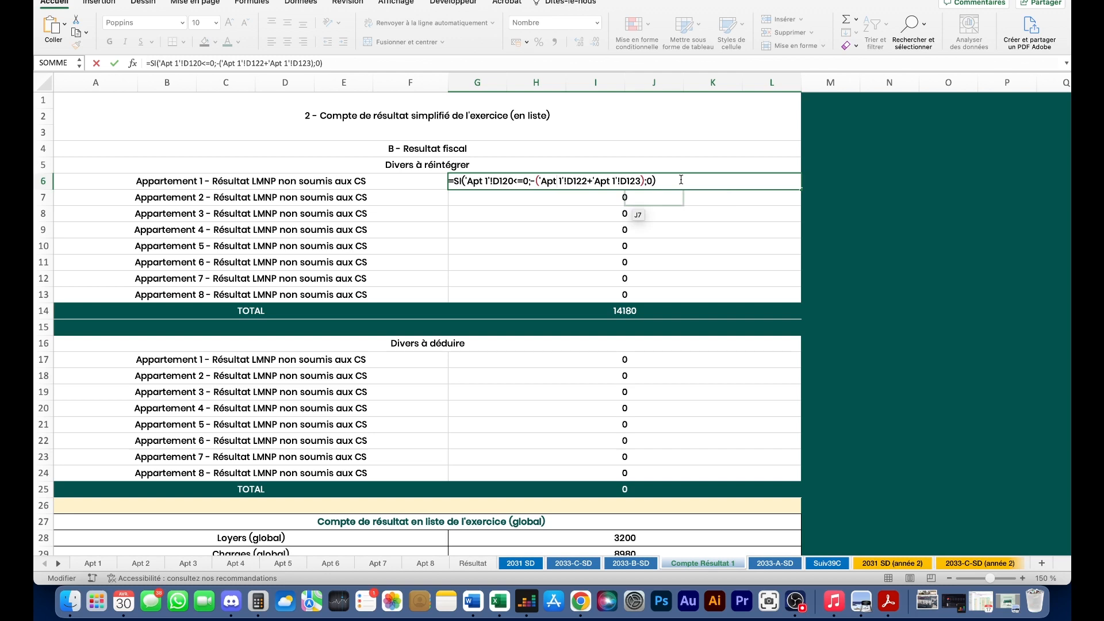
key("Escape")
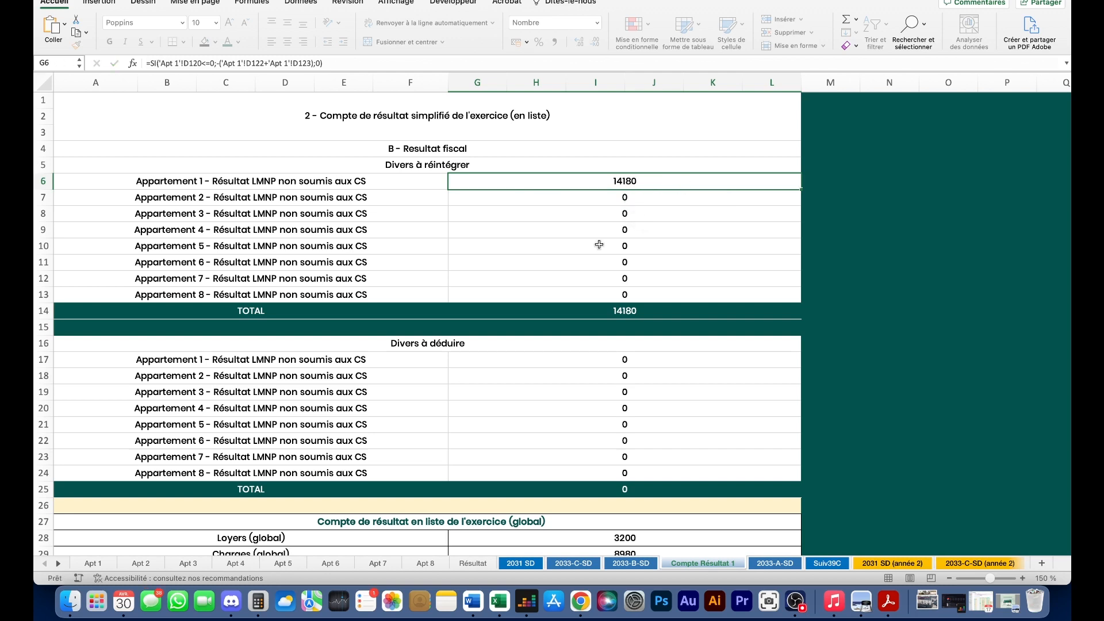
- Flip through Résultat, 2033-B-SD and 2031 SD, then open Calculator over 2033-B-SD
left_click(478, 563)
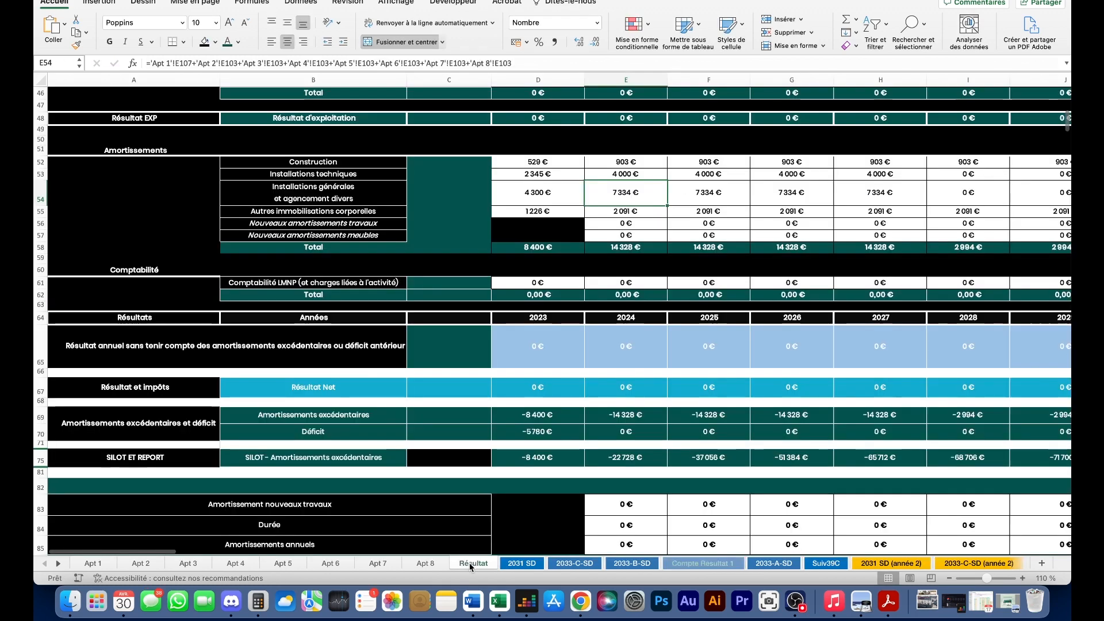
left_click(619, 565)
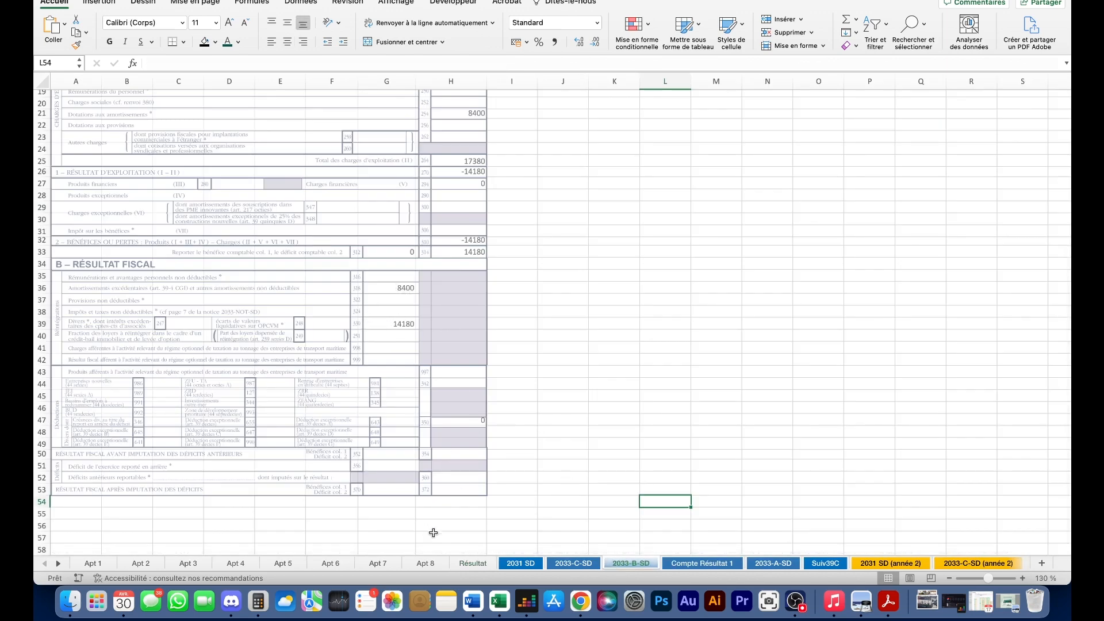
left_click(519, 563)
scroll(446, 320, "up", 15)
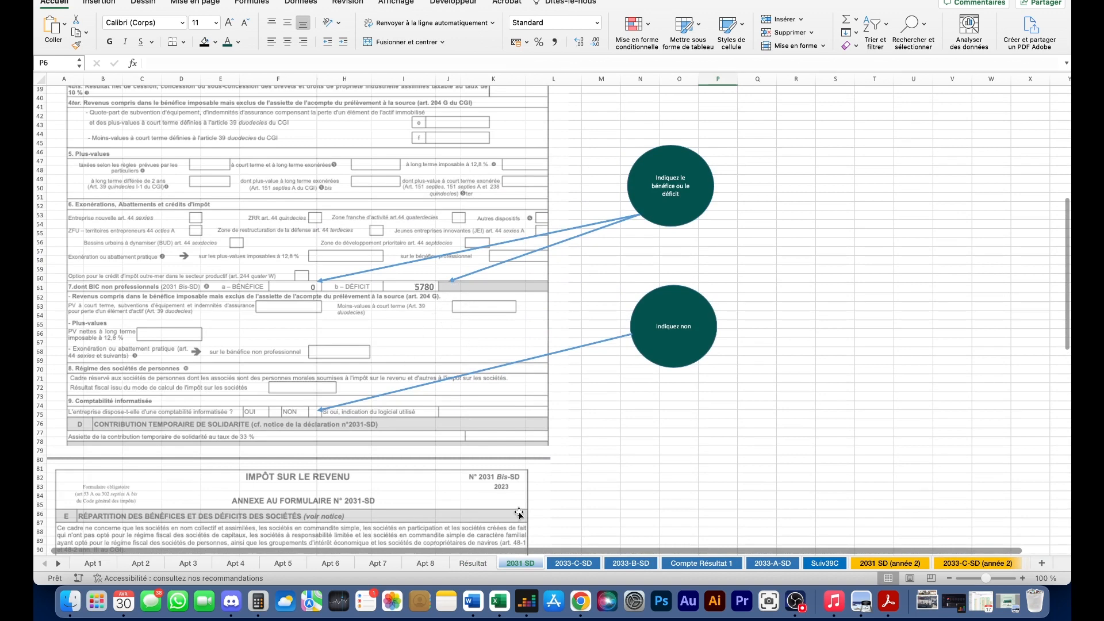
left_click(643, 566)
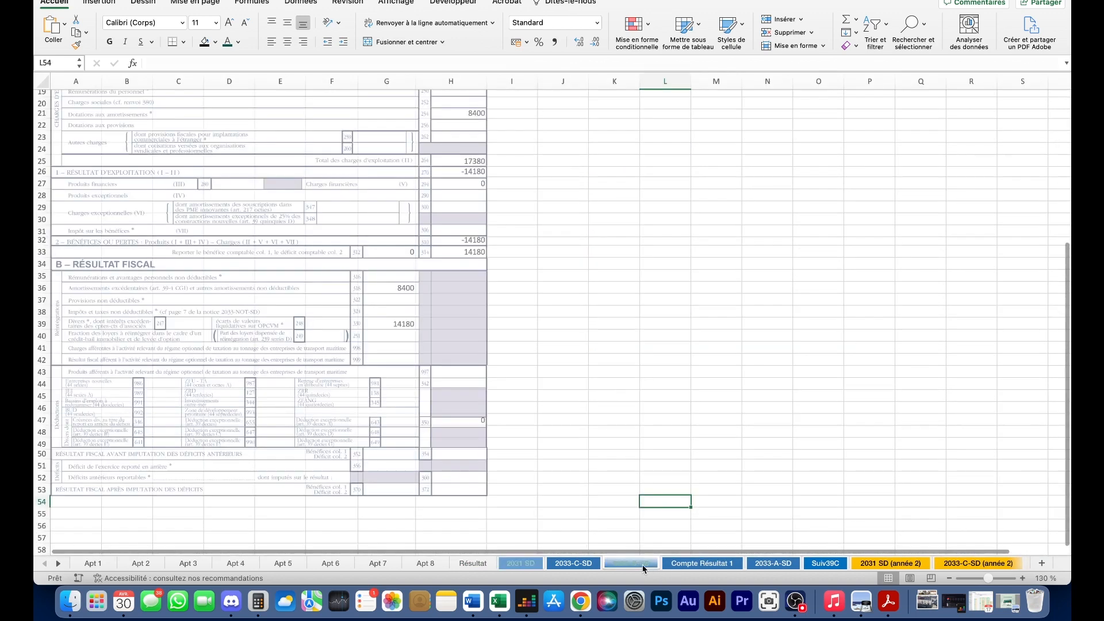
scroll(486, 303, "up", 2)
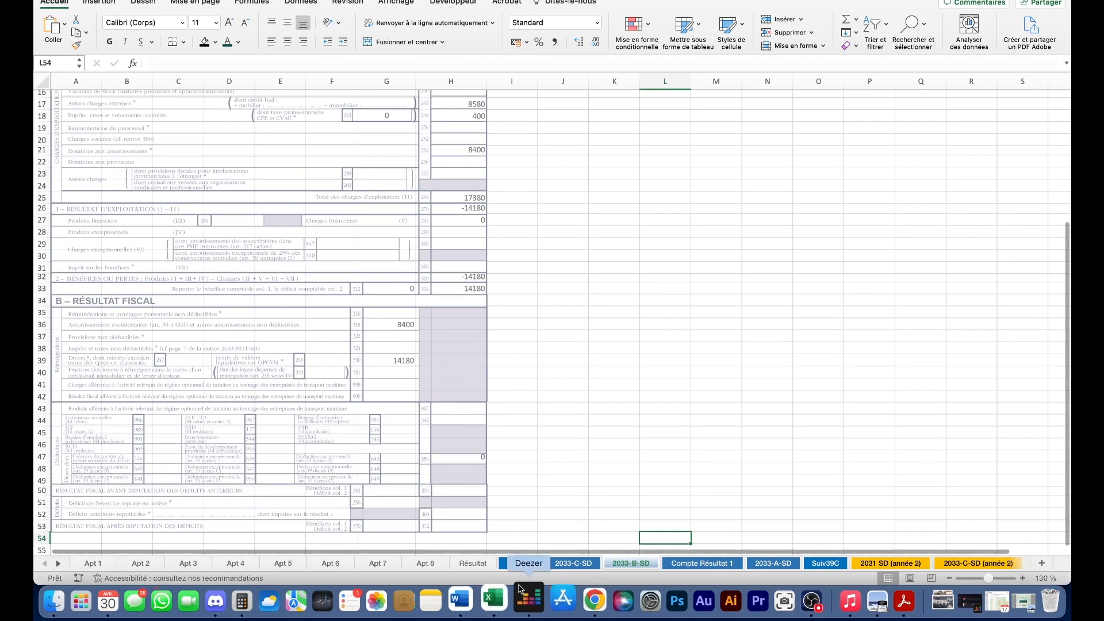
left_click(275, 602)
- Compute 14180 − 8400 = 5780 in Calculator, then return to the workbook's Résultat sheet
left_click(727, 216)
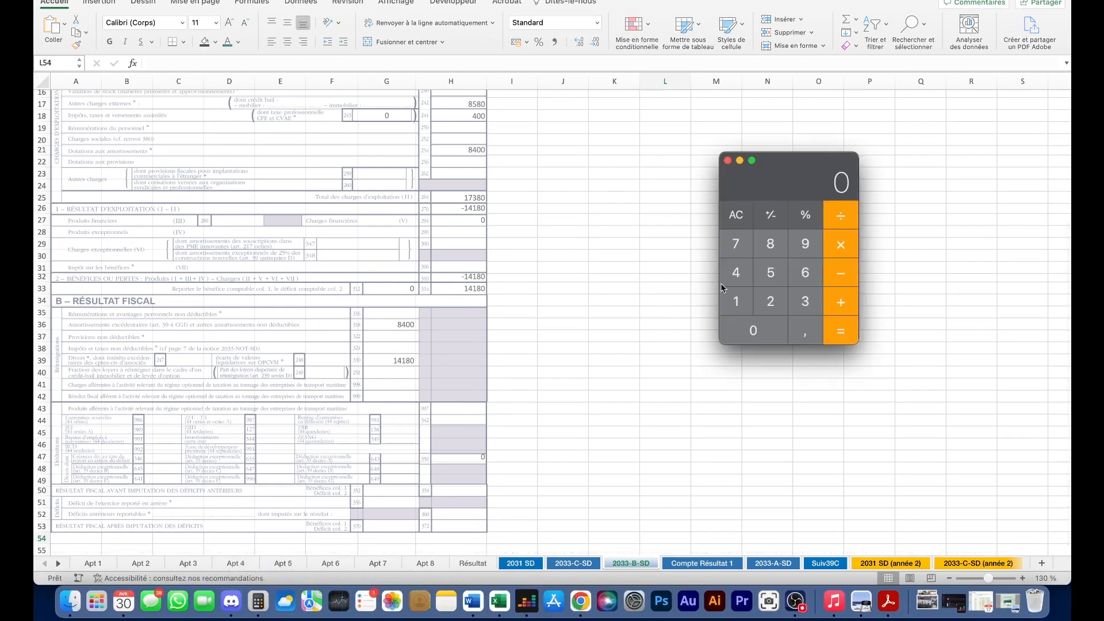
left_click(746, 304)
left_click(743, 277)
left_click(739, 302)
left_click(771, 243)
left_click(750, 334)
left_click(856, 278)
left_click(771, 244)
left_click(738, 275)
double_click(765, 331)
left_click(840, 332)
left_click(472, 563)
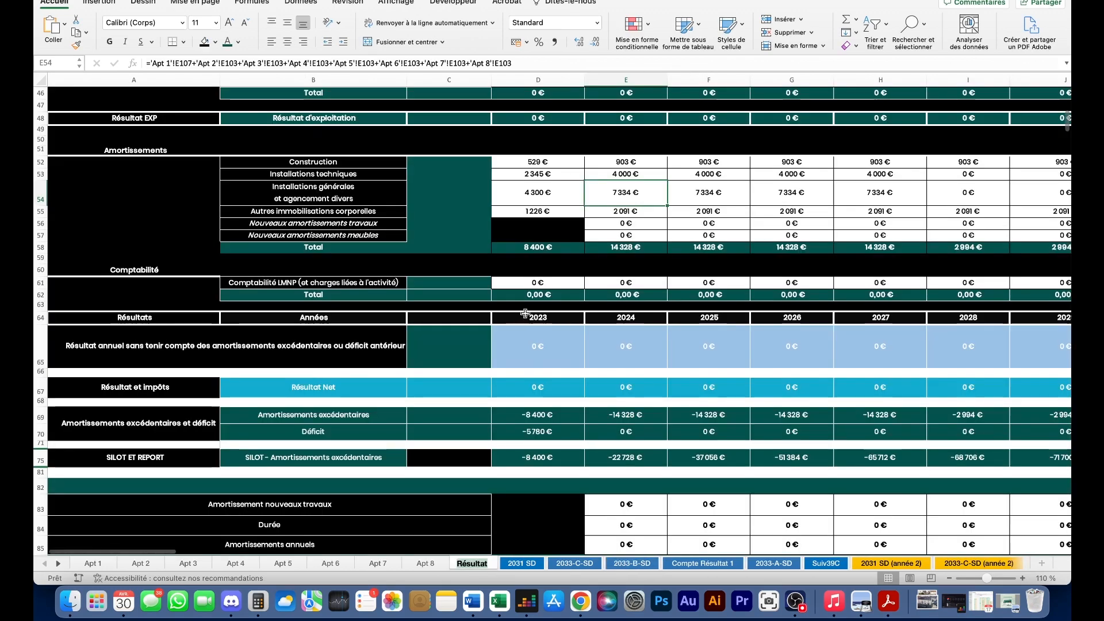
left_click(632, 564)
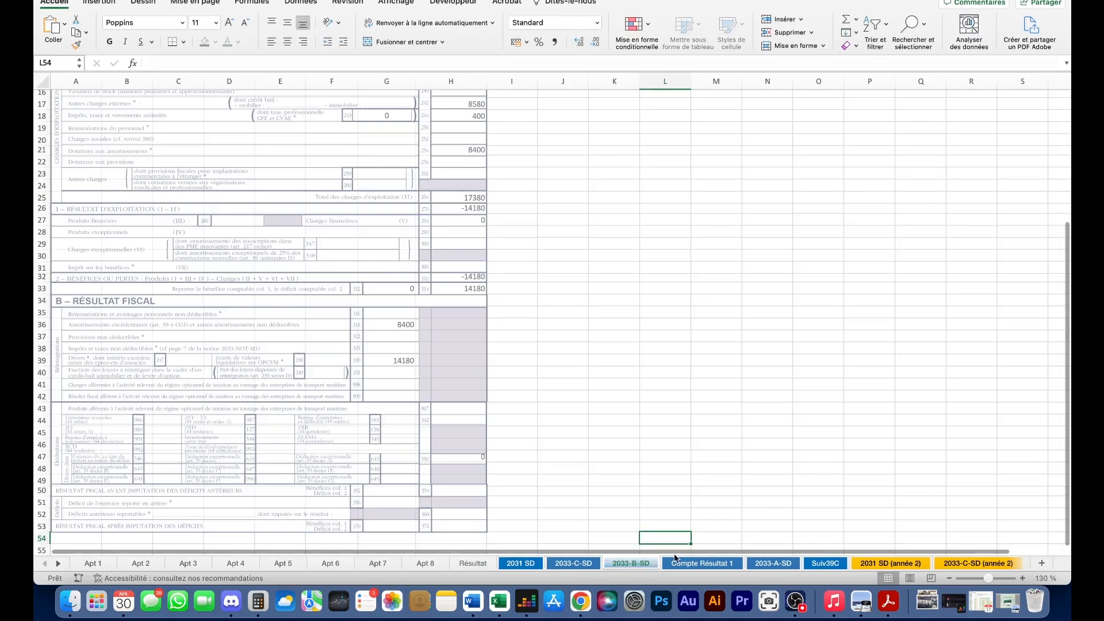
left_click(709, 567)
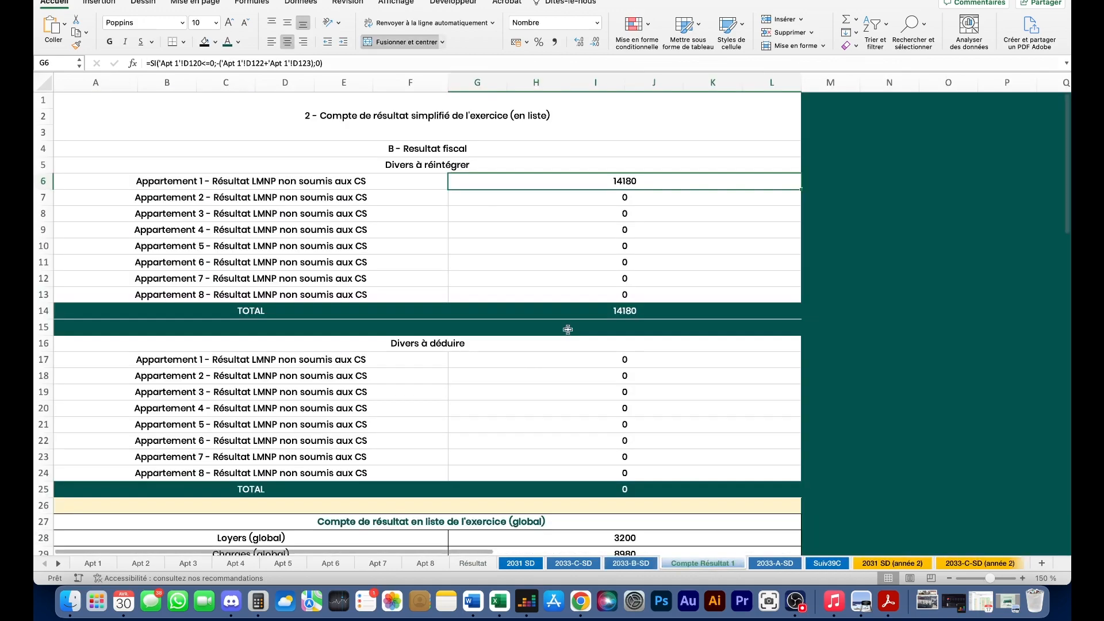
scroll(443, 303, "down", 5)
scroll(443, 303, "up", 5)
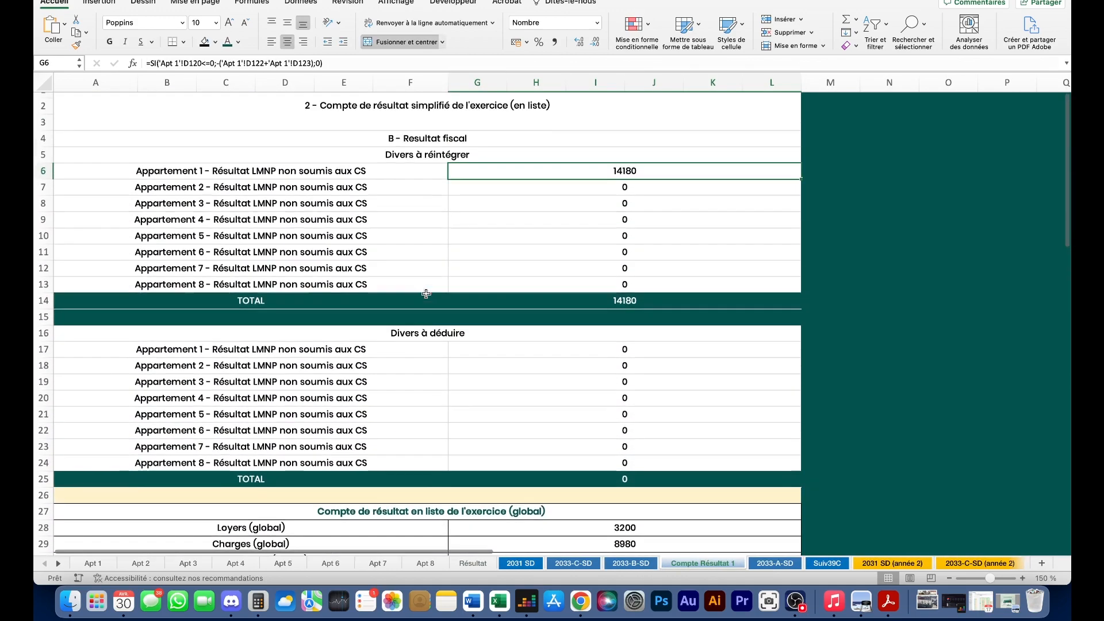
scroll(424, 278, "down", 2)
scroll(425, 278, "up", 5)
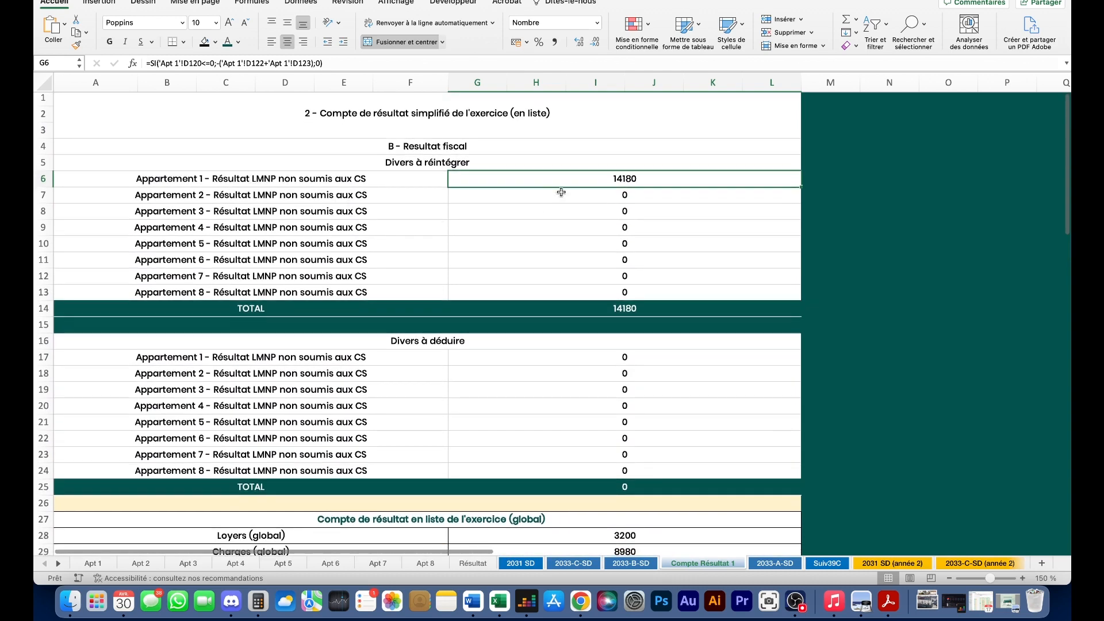
scroll(560, 240, "down", 5)
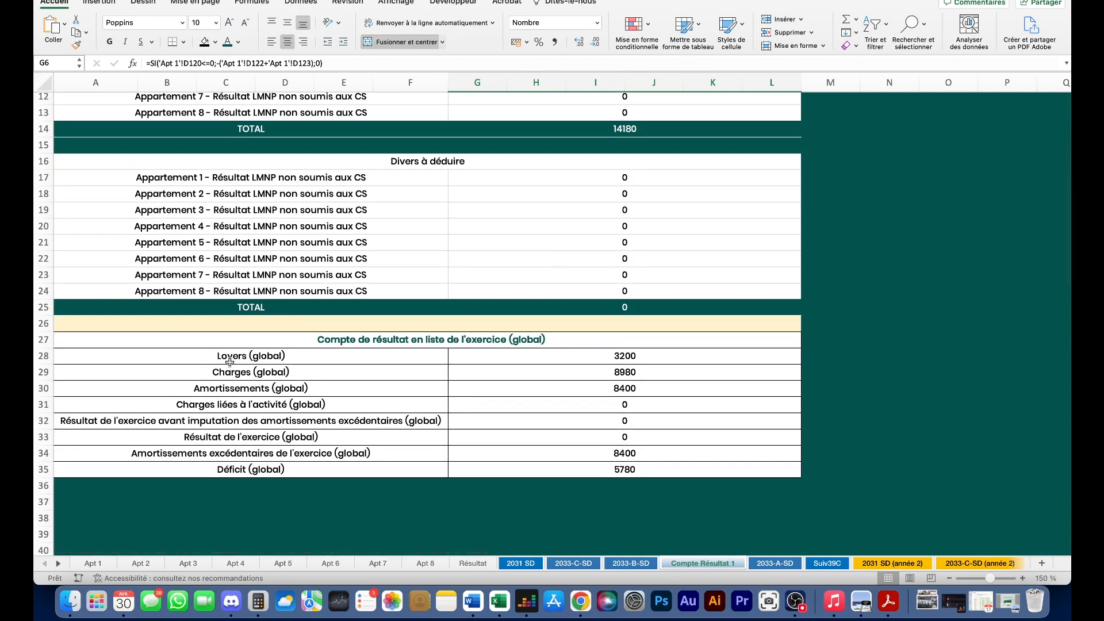
left_click_drag(191, 356, 525, 473)
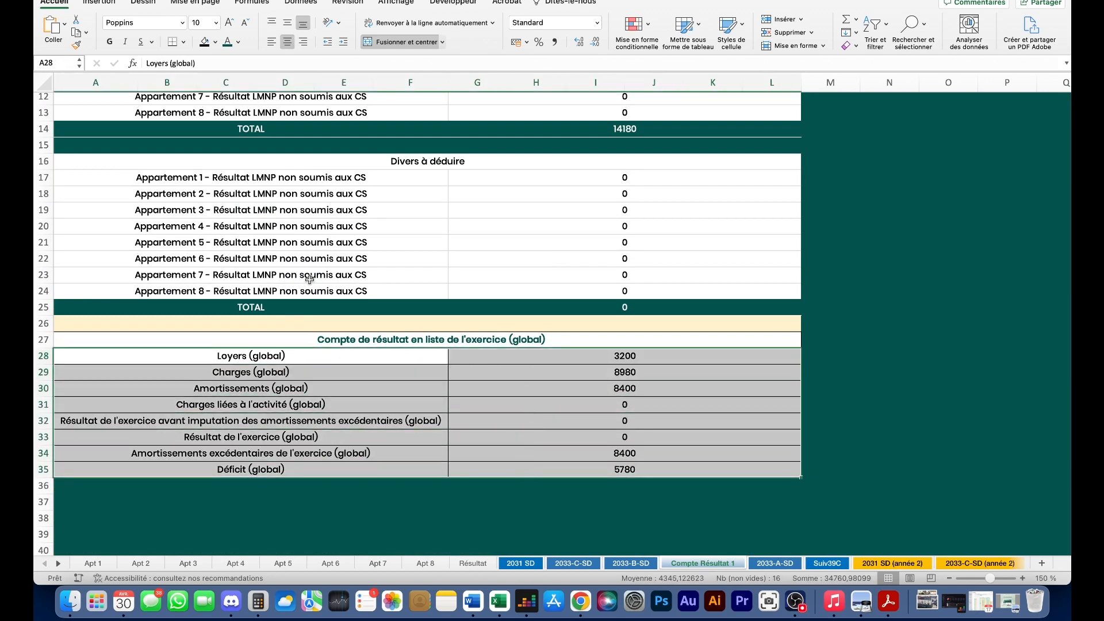
left_click(181, 340)
left_click(188, 355)
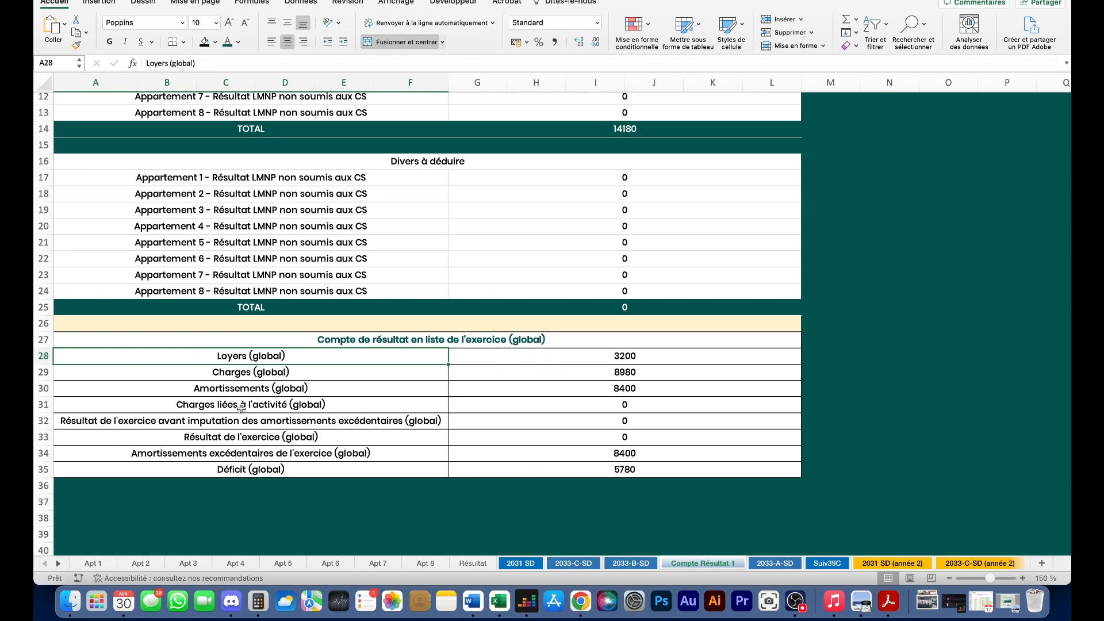
left_click(476, 357)
left_click(377, 356)
left_click_drag(587, 356, 529, 465)
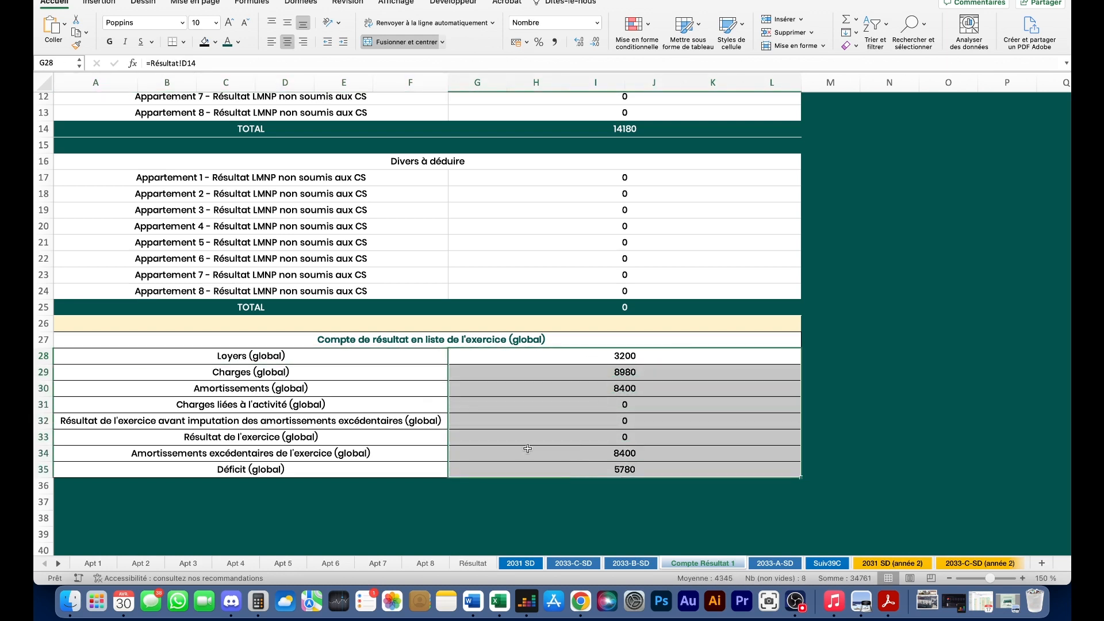
left_click(371, 358)
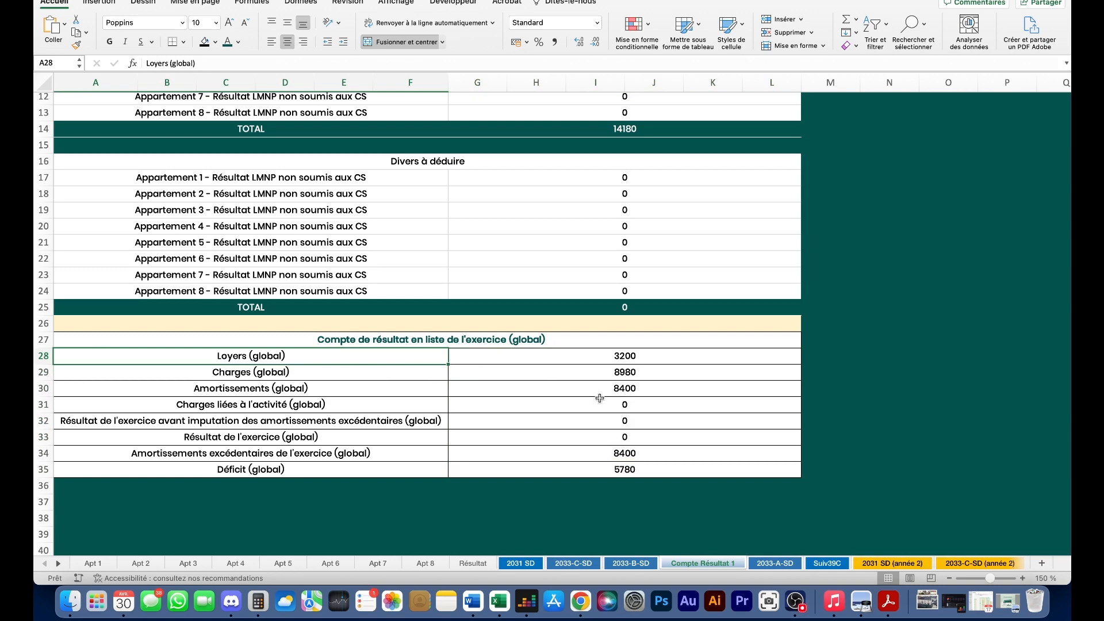
scroll(561, 381, "down", 2)
scroll(616, 419, "up", 3)
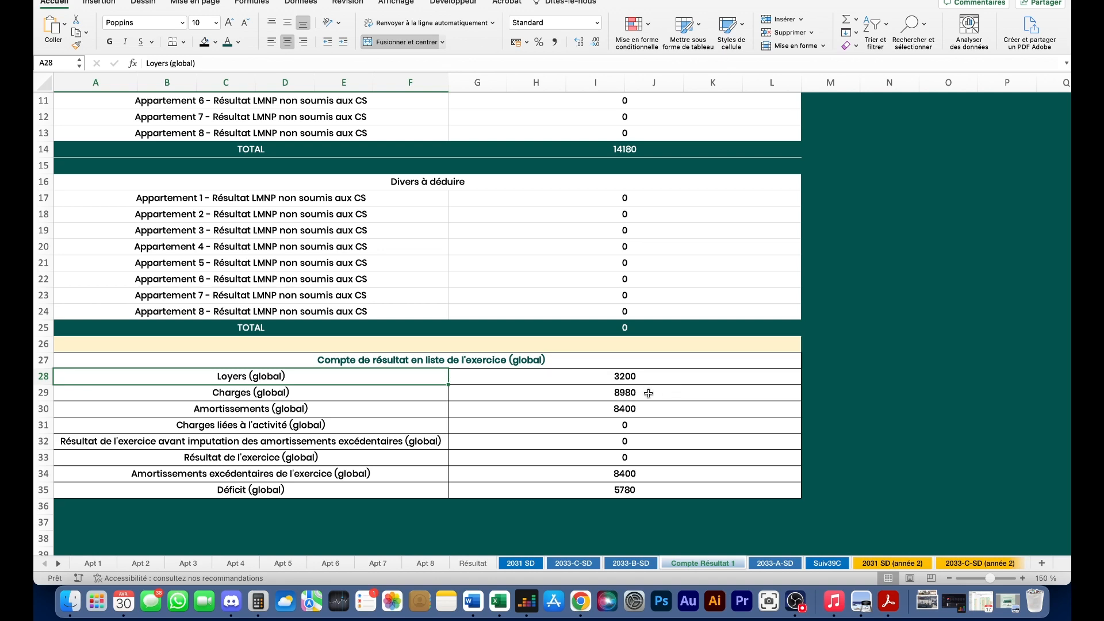
scroll(650, 396, "up", 2)
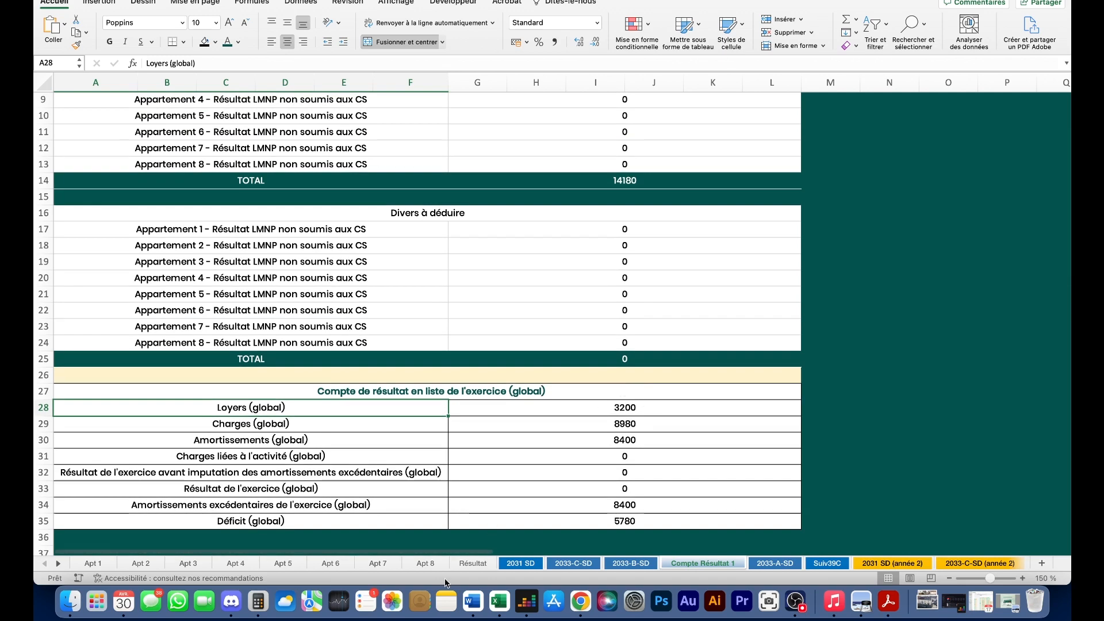
left_click(520, 563)
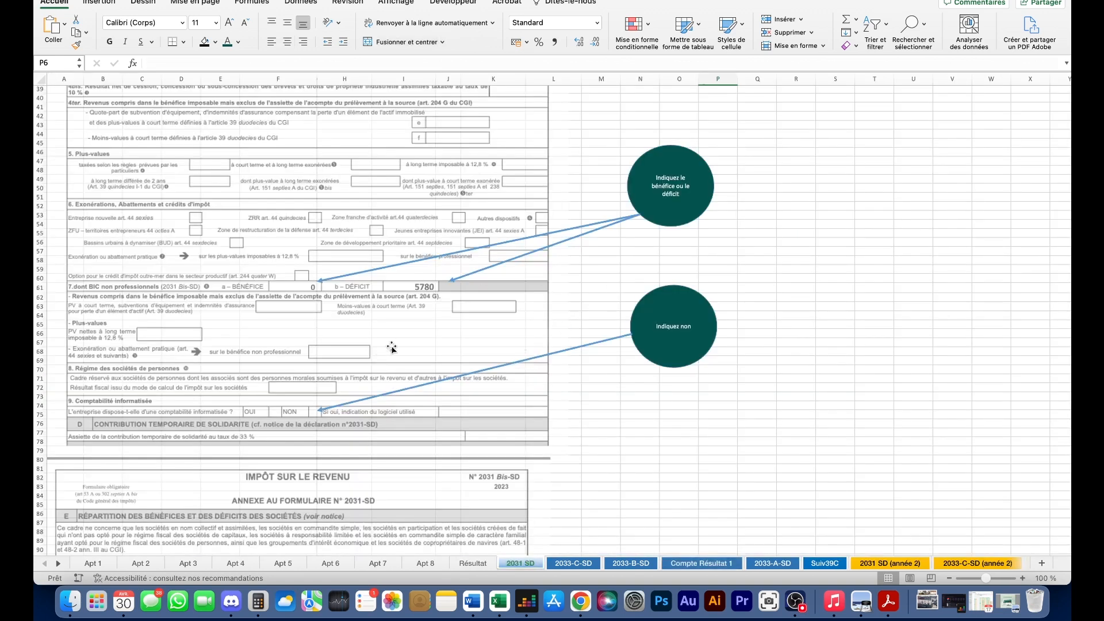
scroll(321, 353, "down", 3)
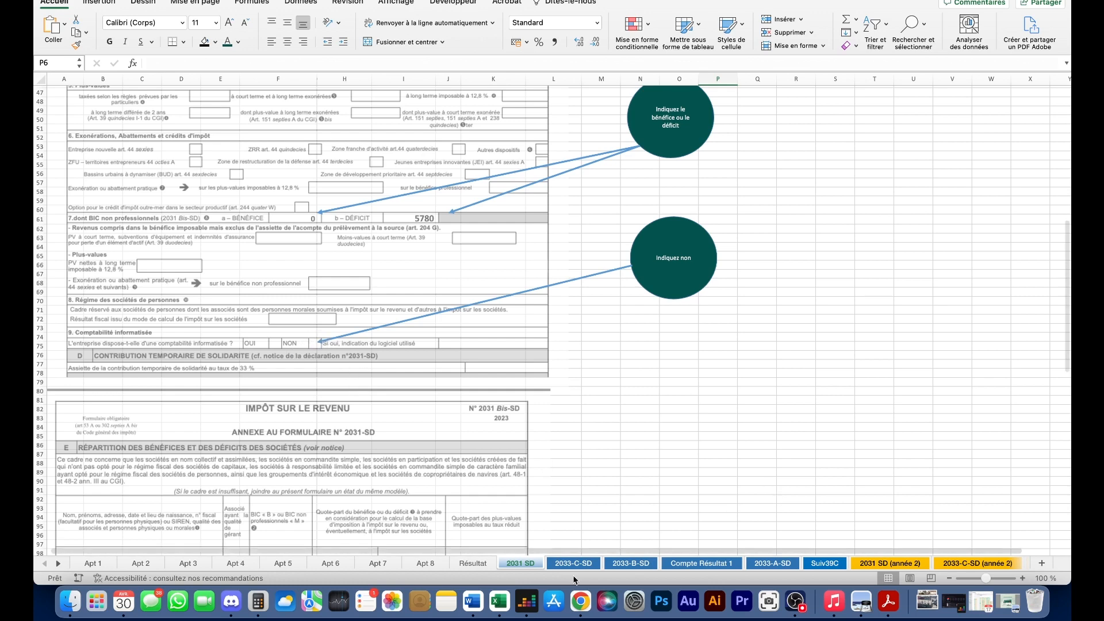
- On the 2033-A-SD sheet, stretch the form image rightward to column G to cover the net amounts
left_click(739, 564)
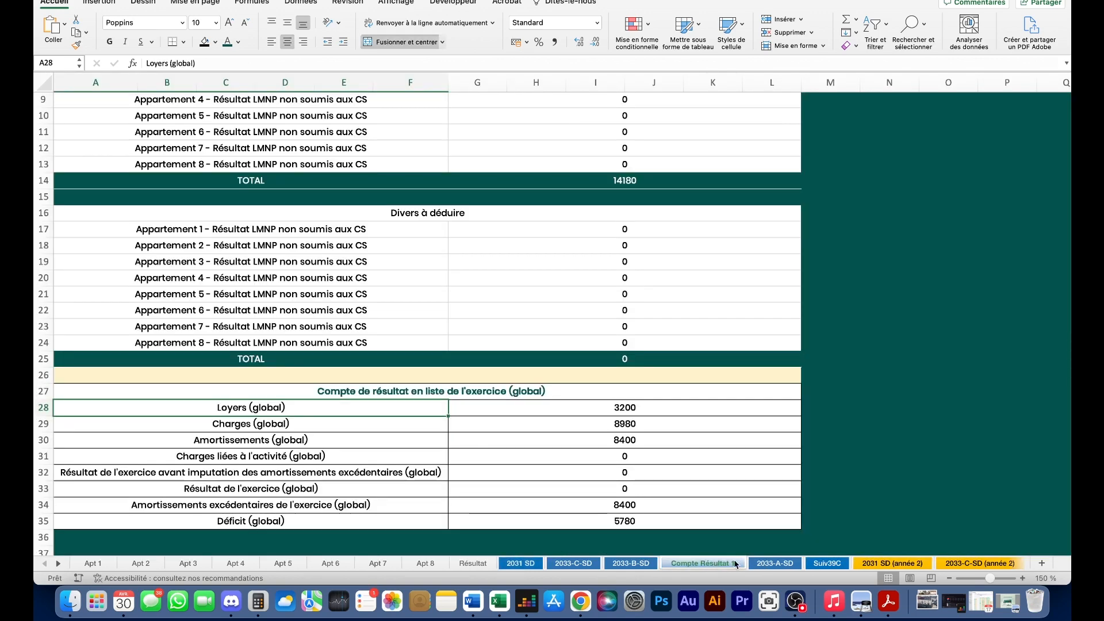
left_click(774, 564)
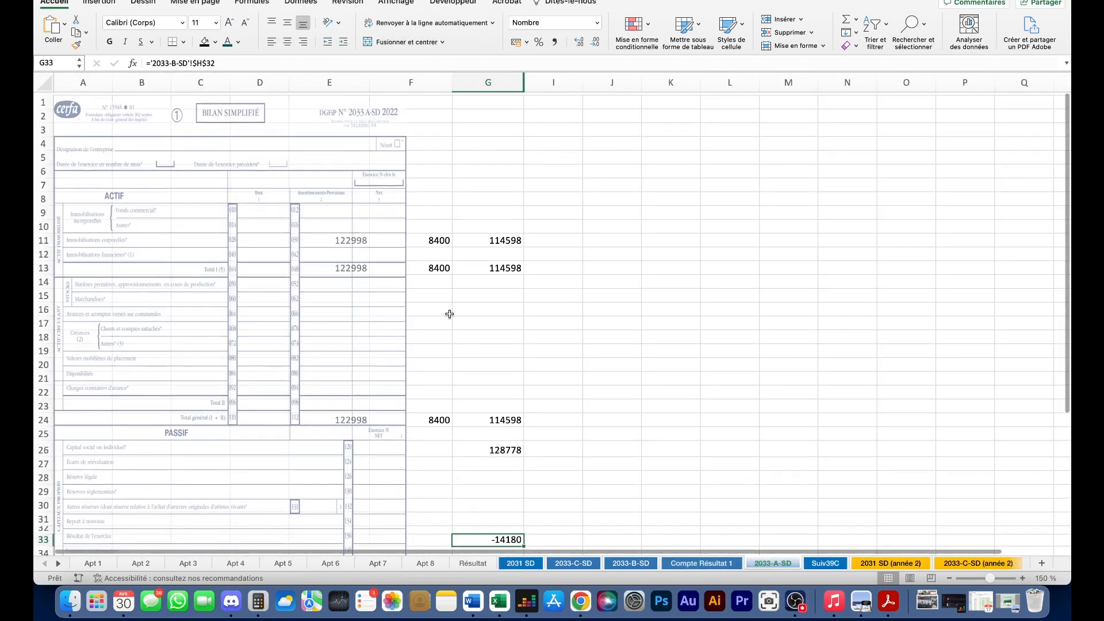
left_click(375, 315)
scroll(406, 353, "down", 5)
left_click_drag(406, 354, 533, 220)
scroll(575, 242, "up", 5)
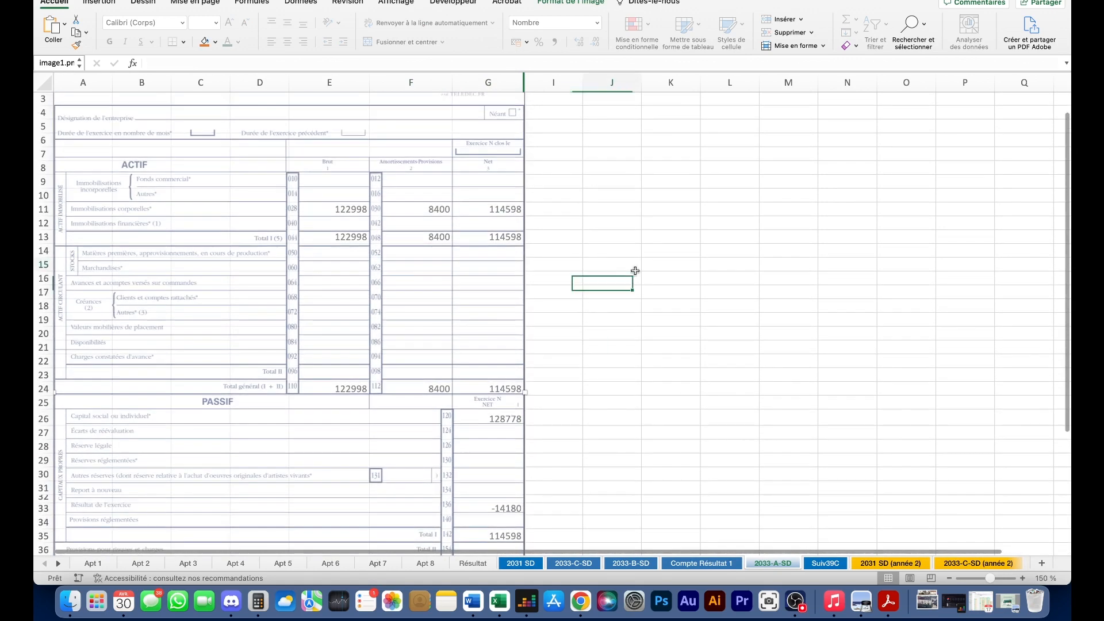
left_click(633, 267)
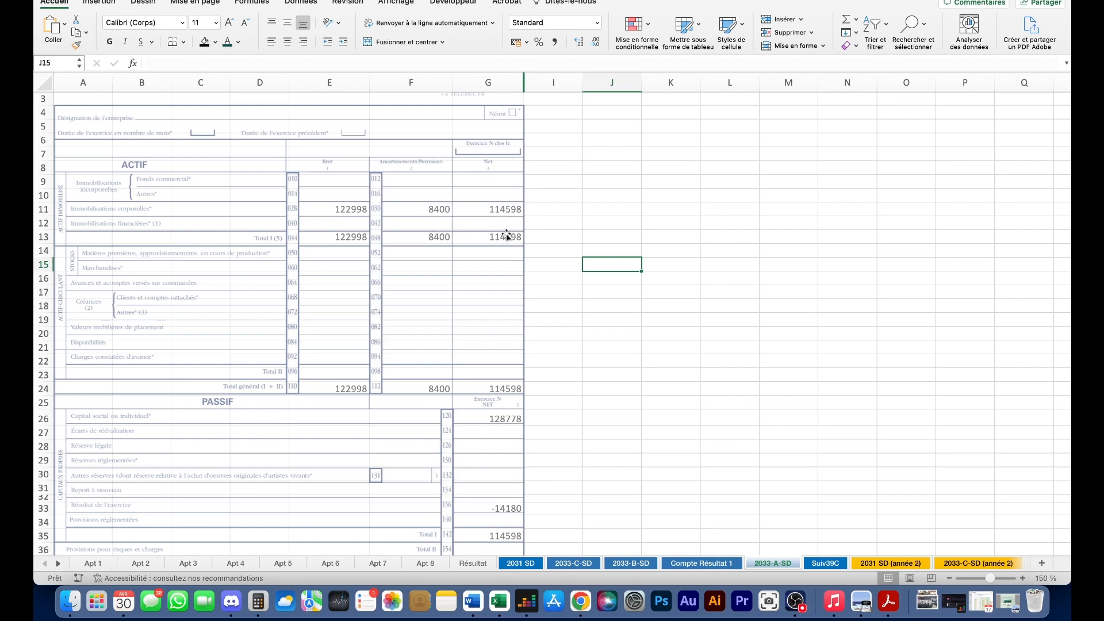
- Review the balance: 114 598 net assets against 128 778 capital and a -14 180 result
scroll(479, 233, "down", 10)
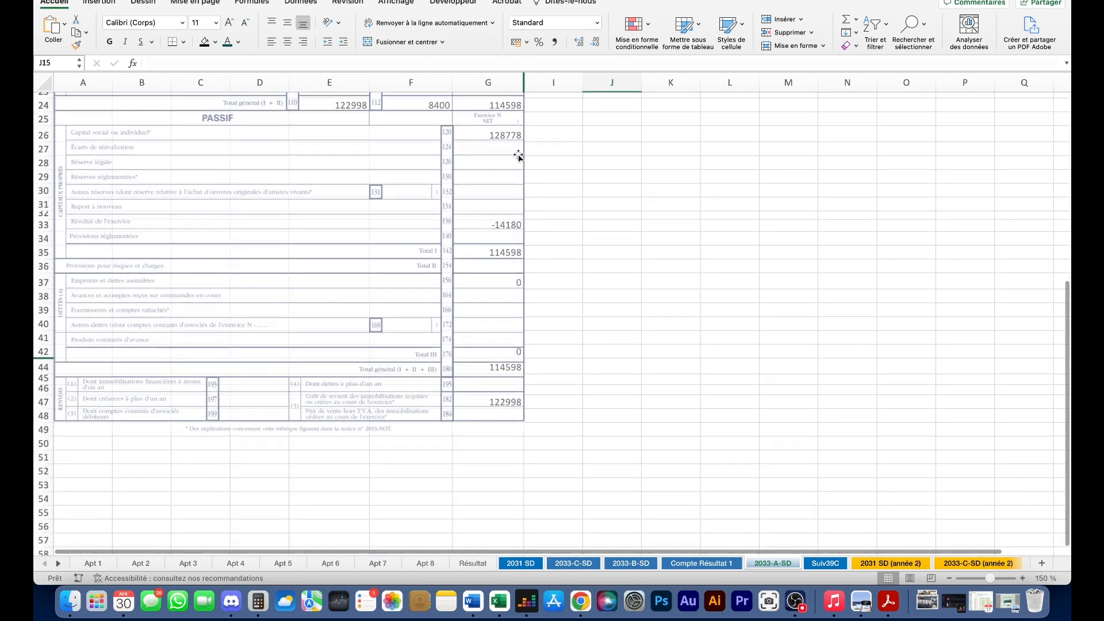
scroll(506, 195, "up", 4)
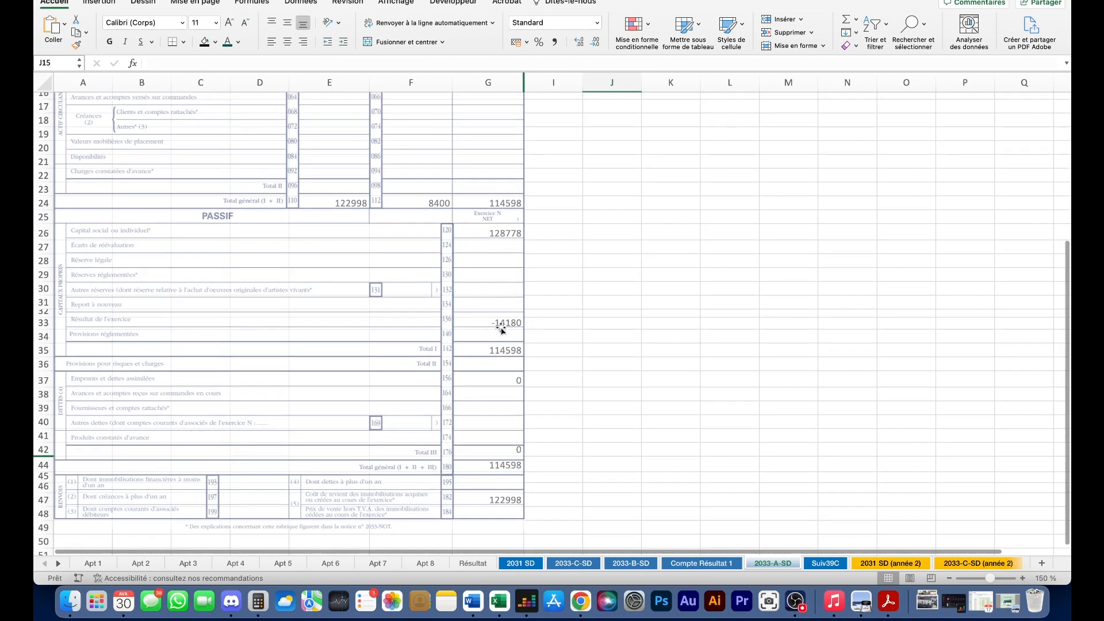
scroll(486, 242, "up", 3)
scroll(503, 270, "down", 5)
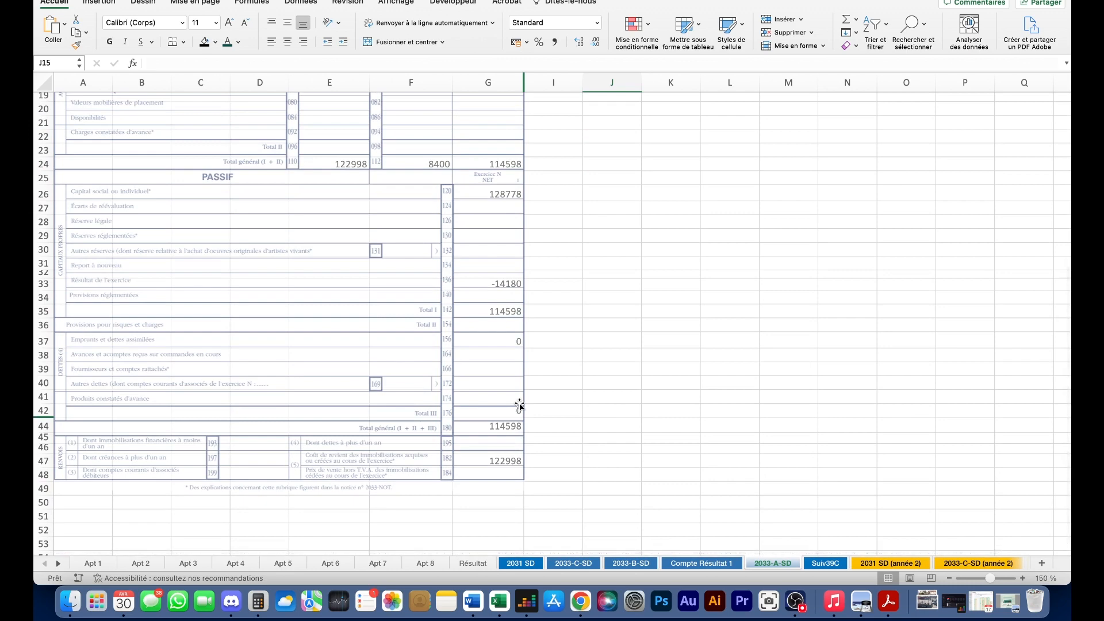
- Open the Suiv39C sheet and scroll through the Annexe Libre depreciation tables
left_click(825, 563)
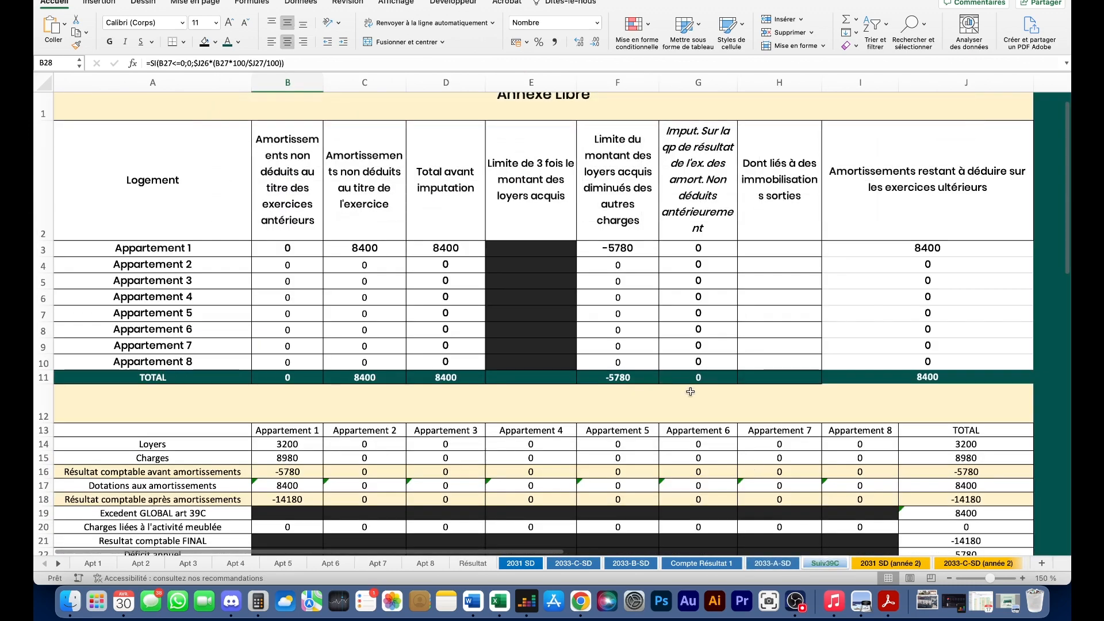
scroll(601, 275, "down", 5)
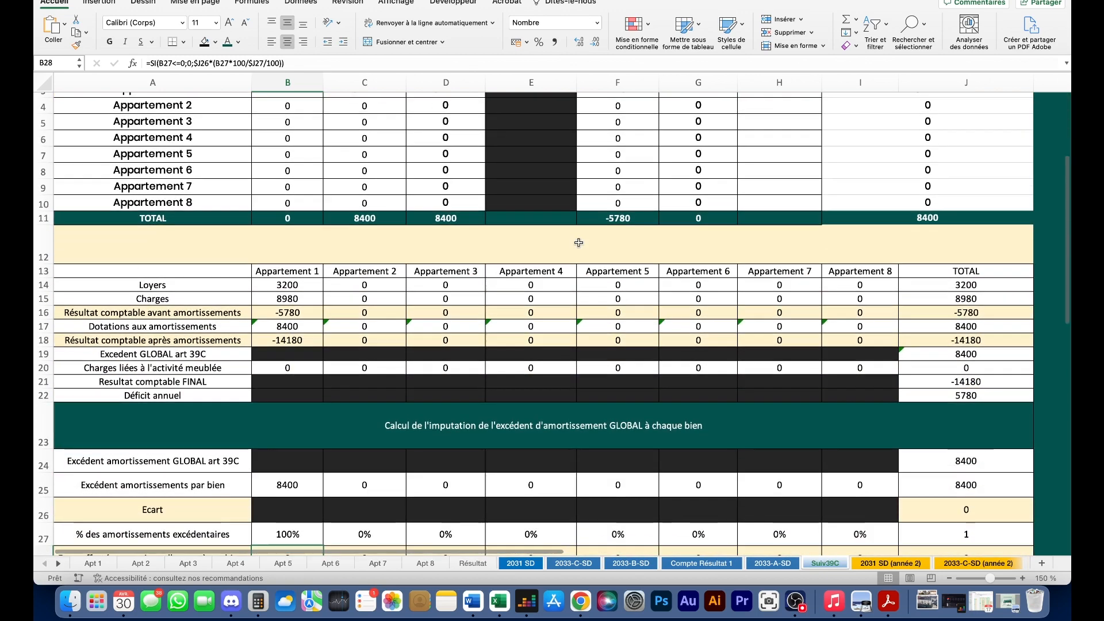
scroll(468, 491, "down", 5)
scroll(338, 266, "up", 5)
scroll(347, 287, "down", 3)
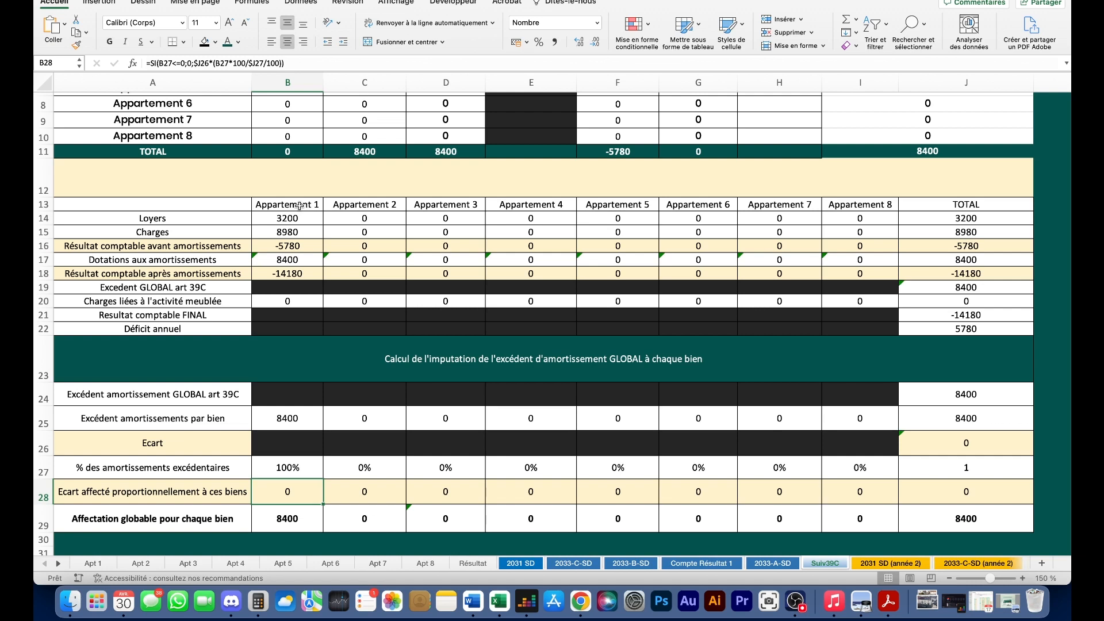
scroll(482, 306, "up", 5)
- Select the Annexe Libre headings and the per-apartment block showing Appartement 1's 8400 carried forward
left_click_drag(230, 190, 939, 230)
scroll(512, 364, "down", 5)
scroll(512, 364, "down", 5)
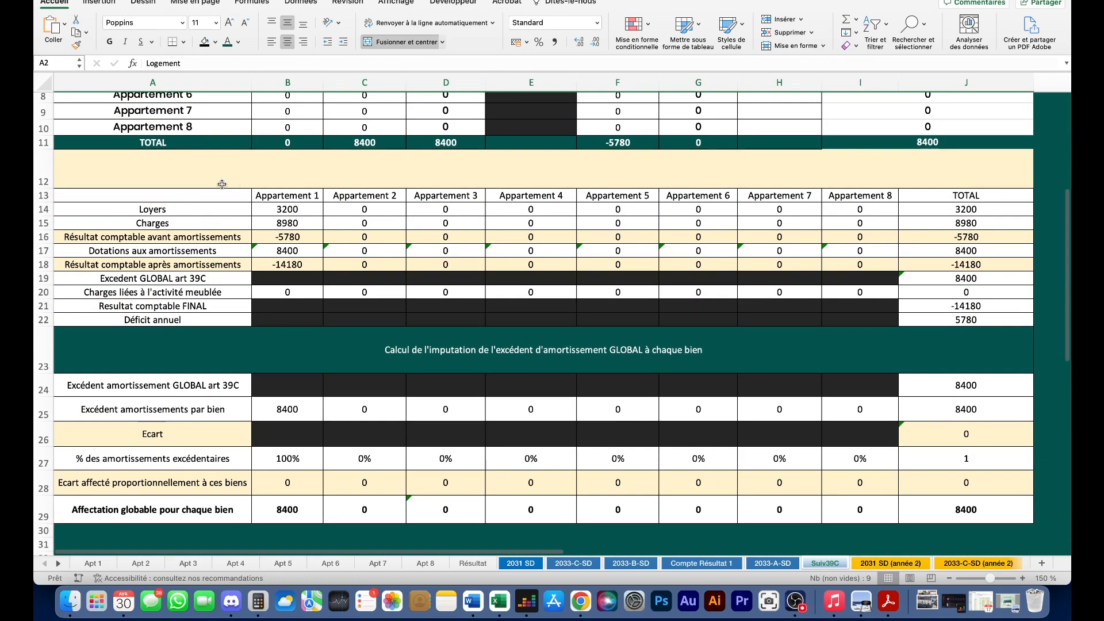
left_click_drag(199, 195, 954, 514)
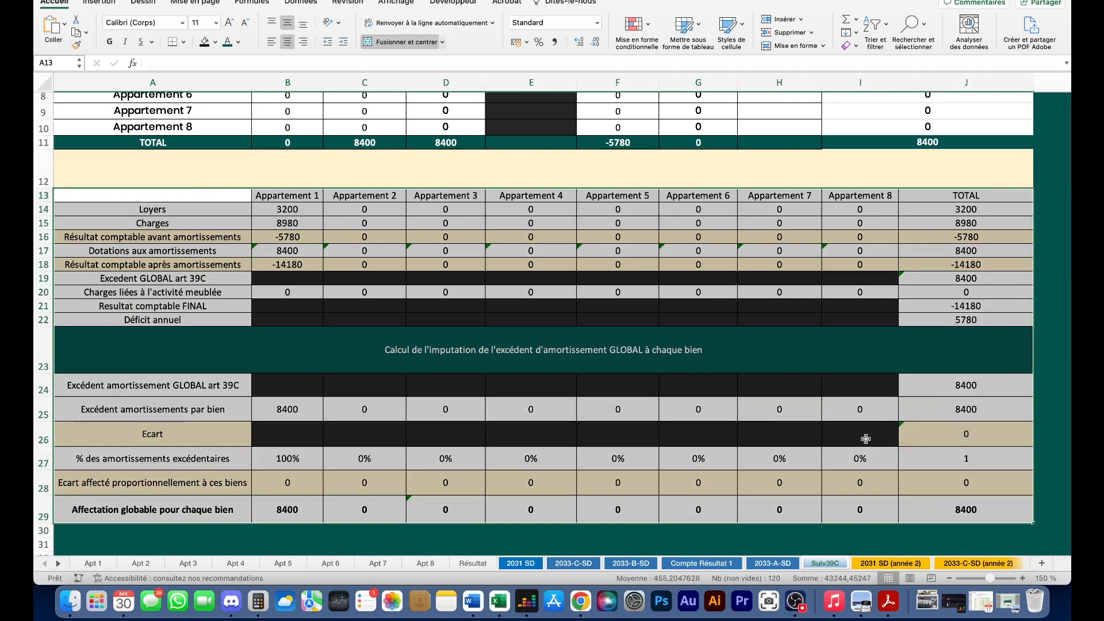
left_click(865, 443)
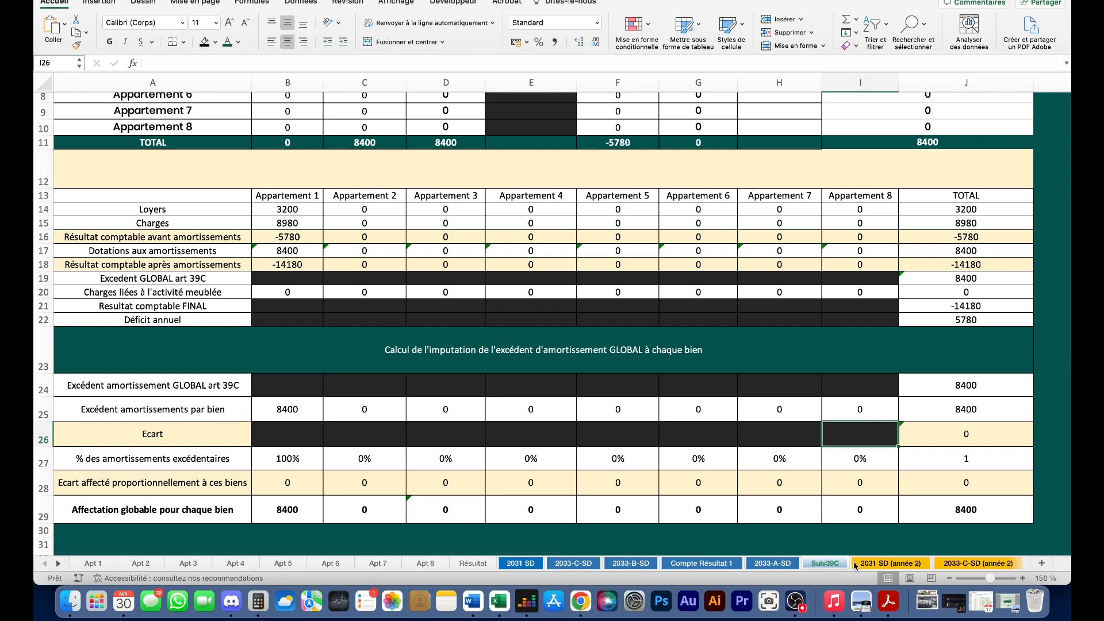
left_click(589, 597)
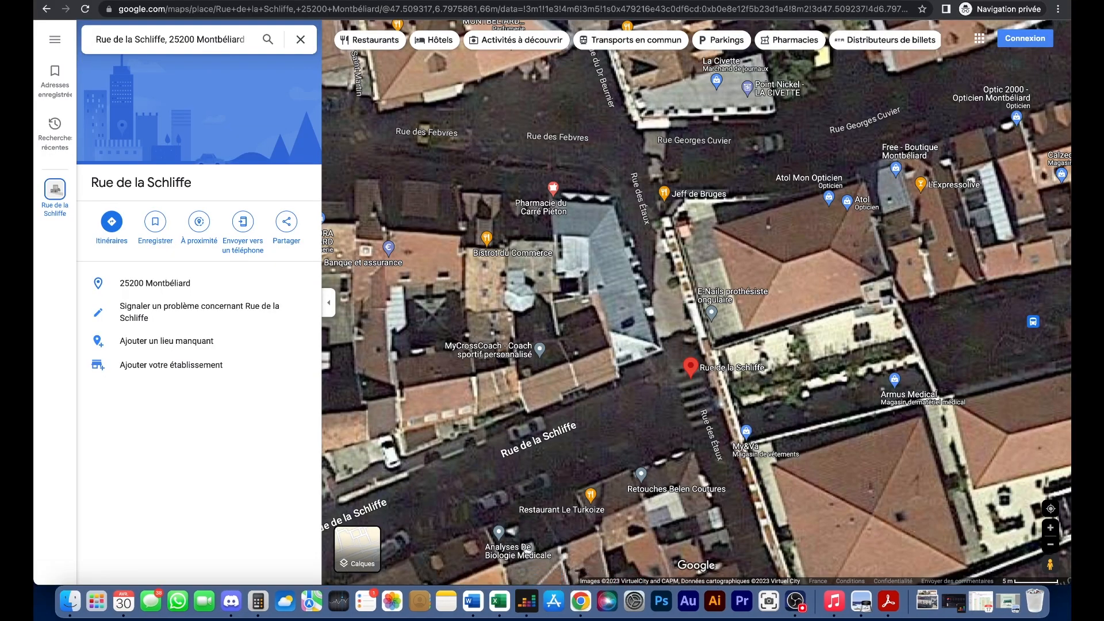
- In a new private tab, search 'impots' and go to the impots.gouv.fr professional space sign-in
key("ctrl+Tab")
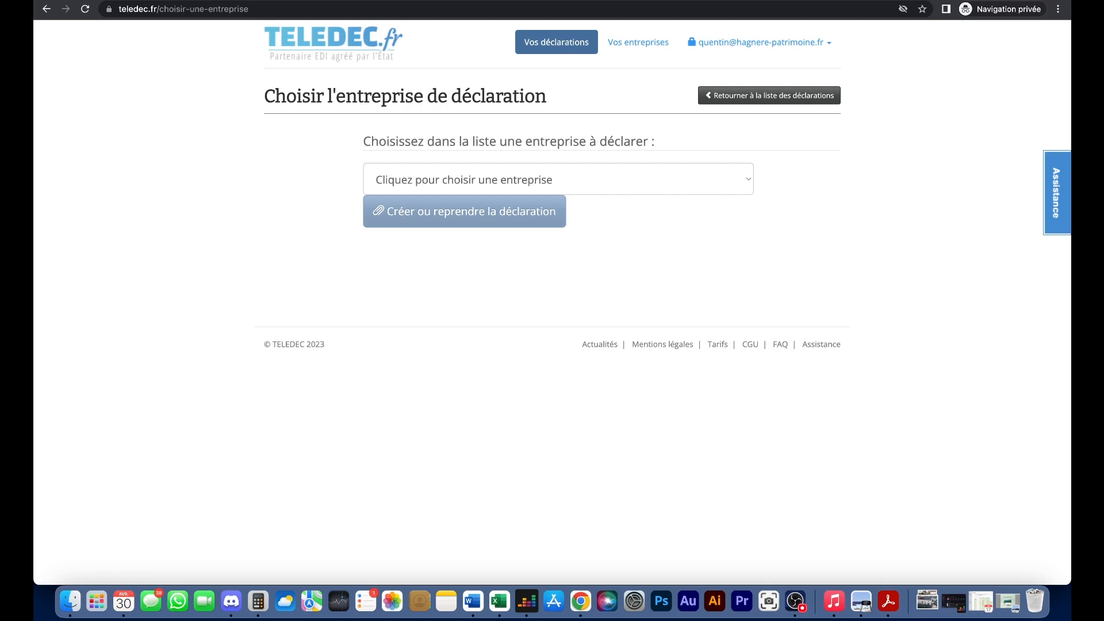
key("cmd+t")
type("impots")
key("Return")
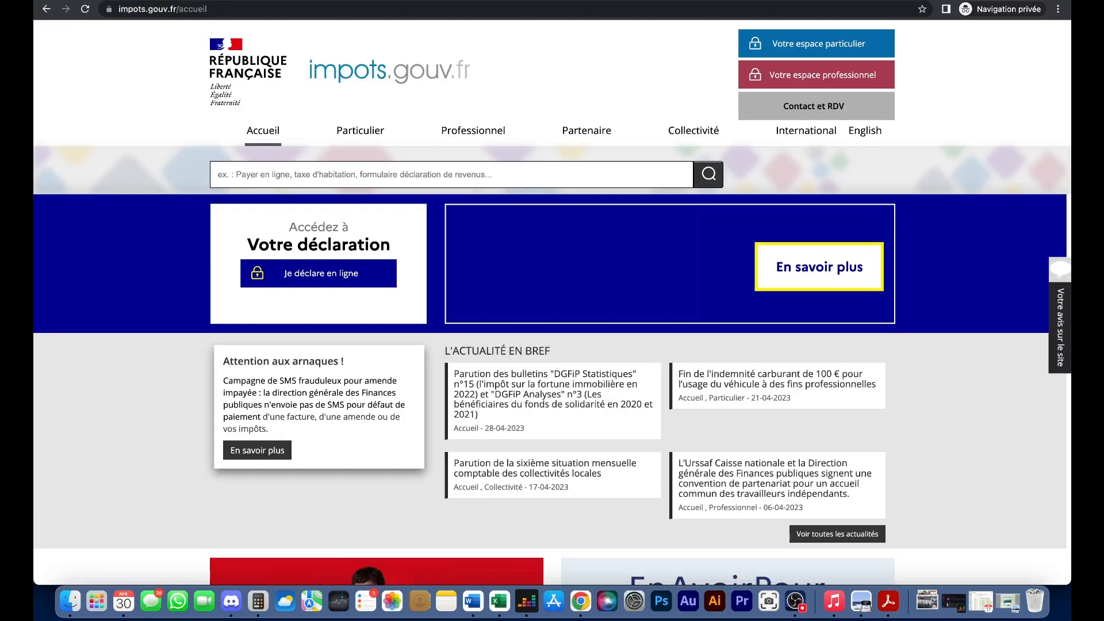
left_click(791, 75)
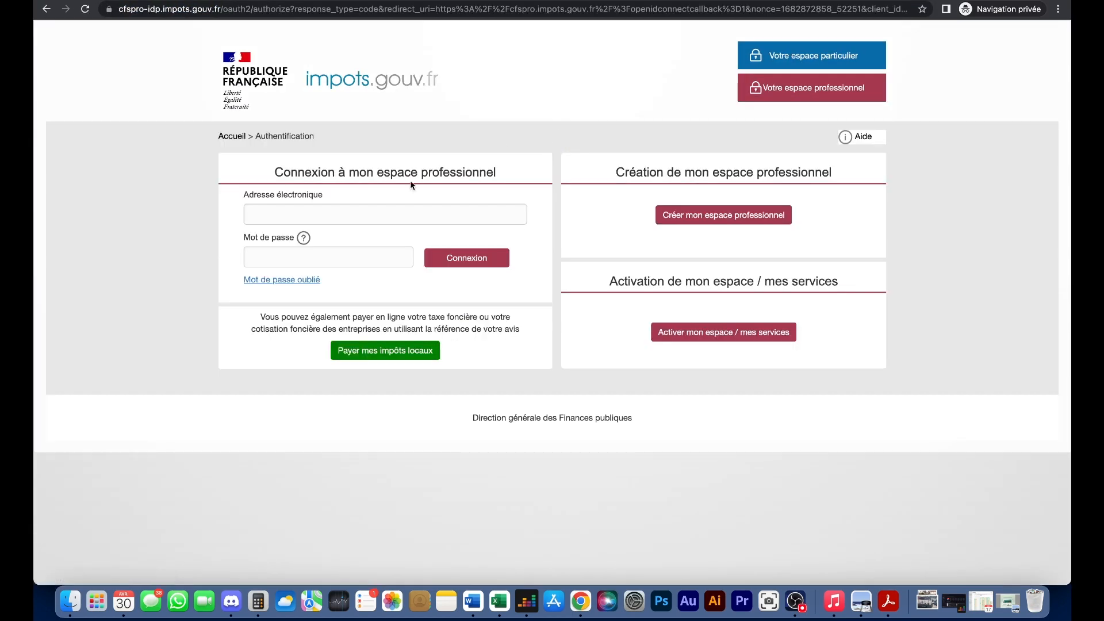
- Sign in to the professional space using the saved e-mail and password
left_click(420, 215)
left_click(374, 242)
left_click(487, 260)
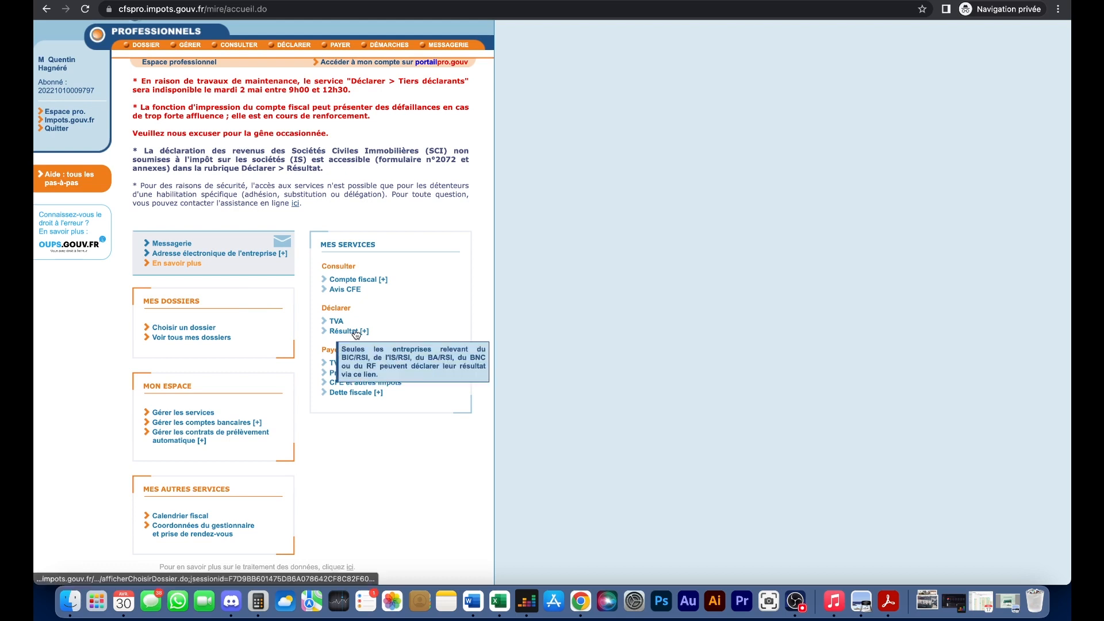
- Resume the started 2031 BIC declaration for the Location de logements activity
mouse_move(351, 333)
left_click(352, 332)
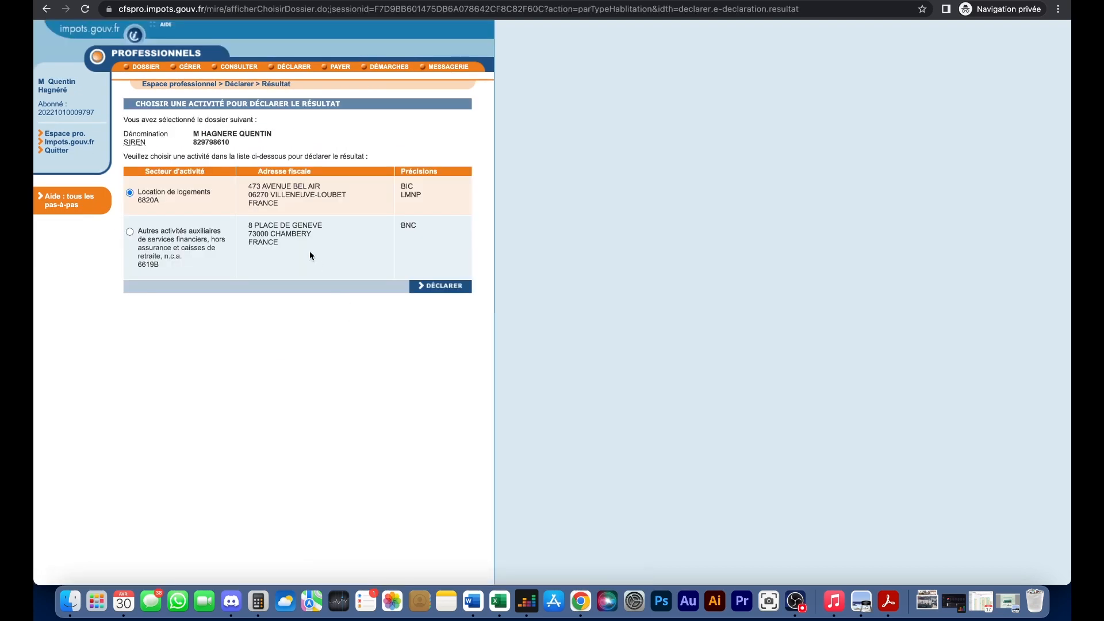
left_click(456, 290)
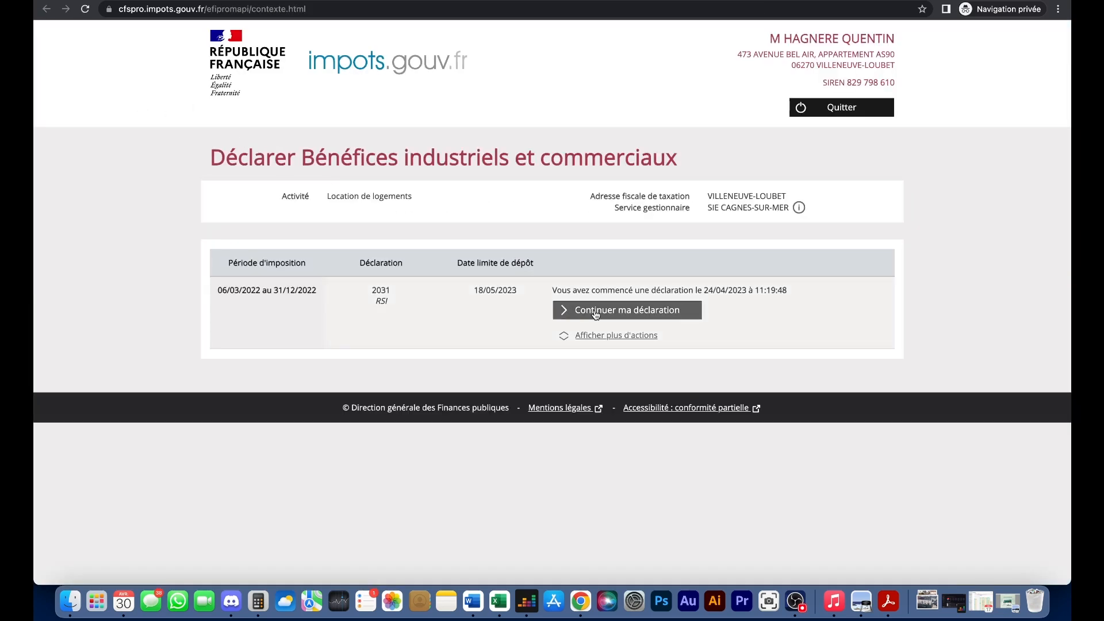
left_click(575, 304)
- Scroll the declaration page and open the 2033-A balance sheet form
scroll(475, 276, "down", 5)
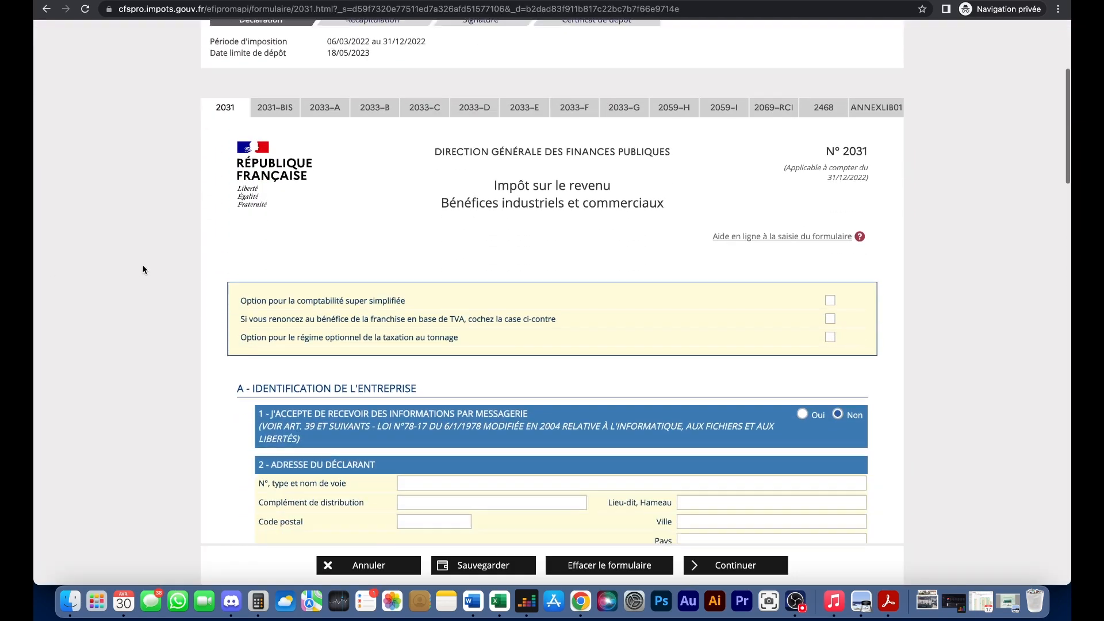
scroll(225, 246, "up", 4)
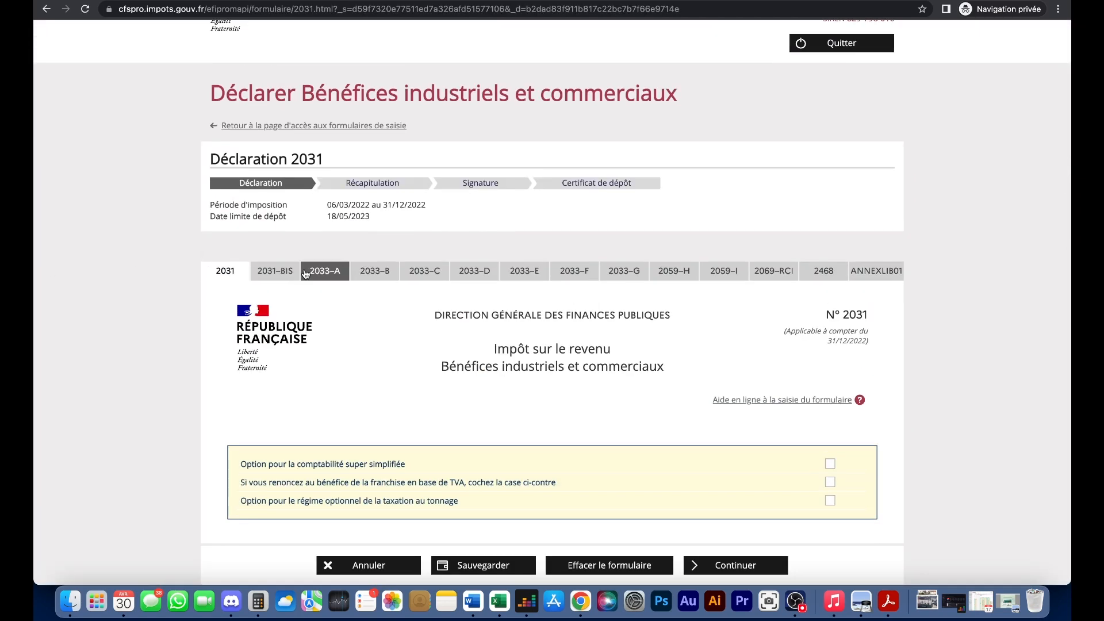
left_click(323, 273)
scroll(367, 270, "down", 5)
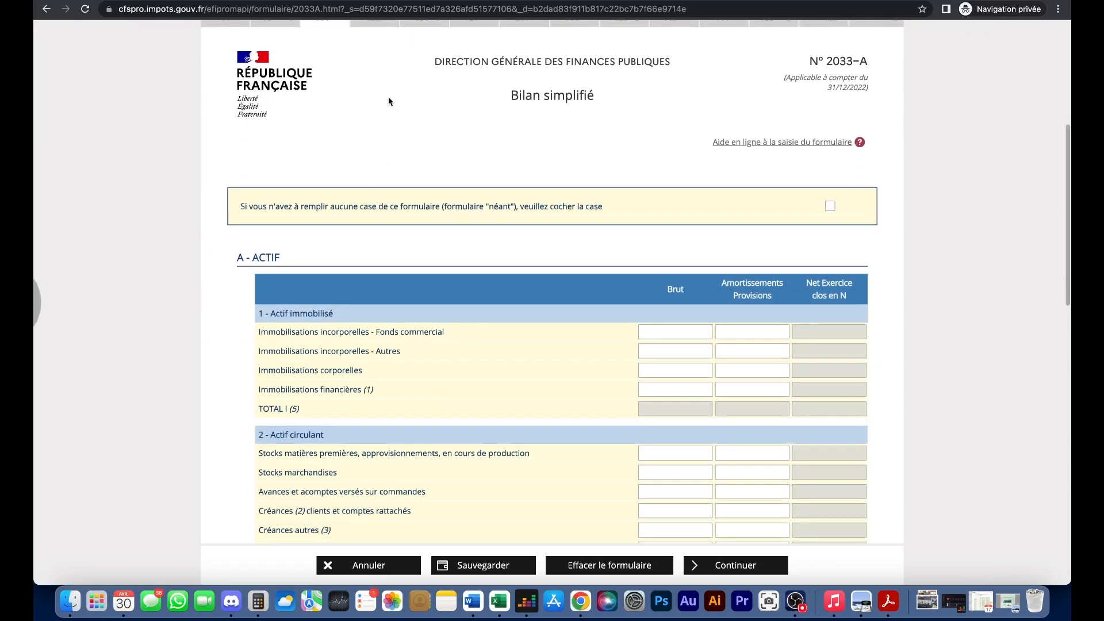
- On form 2033-B, enter 3 200 as Services revenue for Exercice N and review the totals
left_click(379, 32)
scroll(630, 238, "down", 5)
left_click(823, 305)
type("3200")
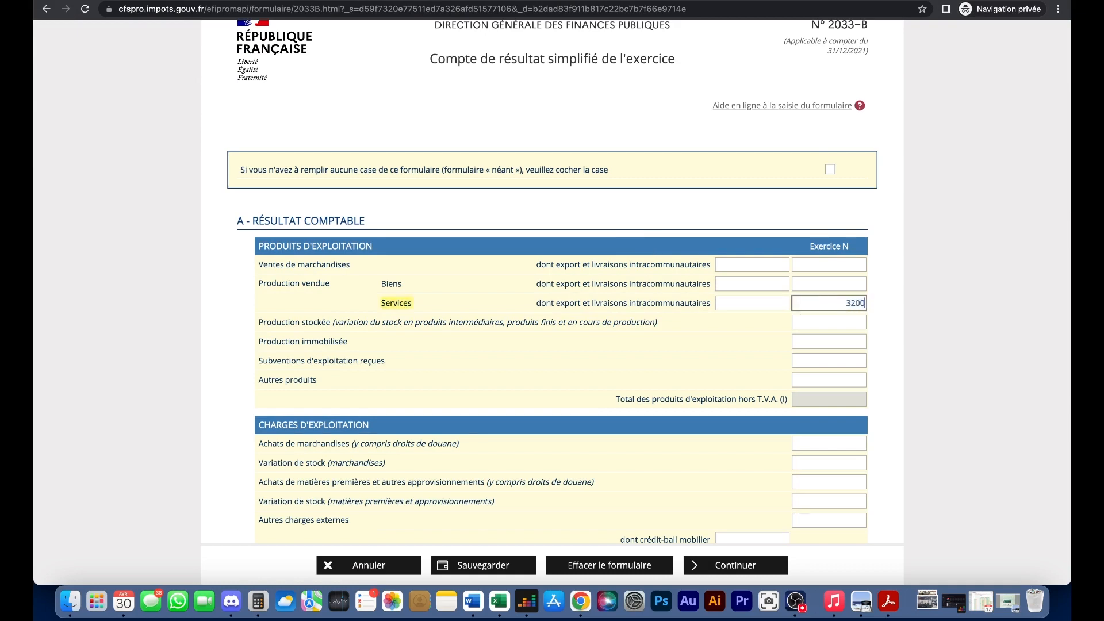
left_click(896, 309)
scroll(896, 308, "down", 4)
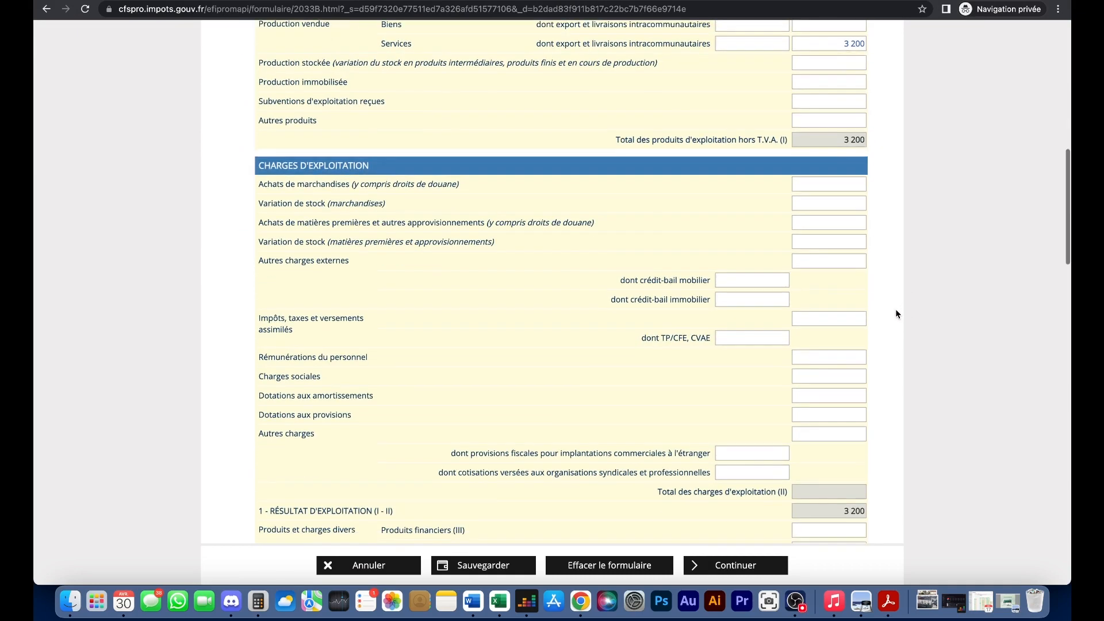
scroll(847, 292, "down", 3)
scroll(699, 388, "down", 3)
scroll(703, 388, "down", 9)
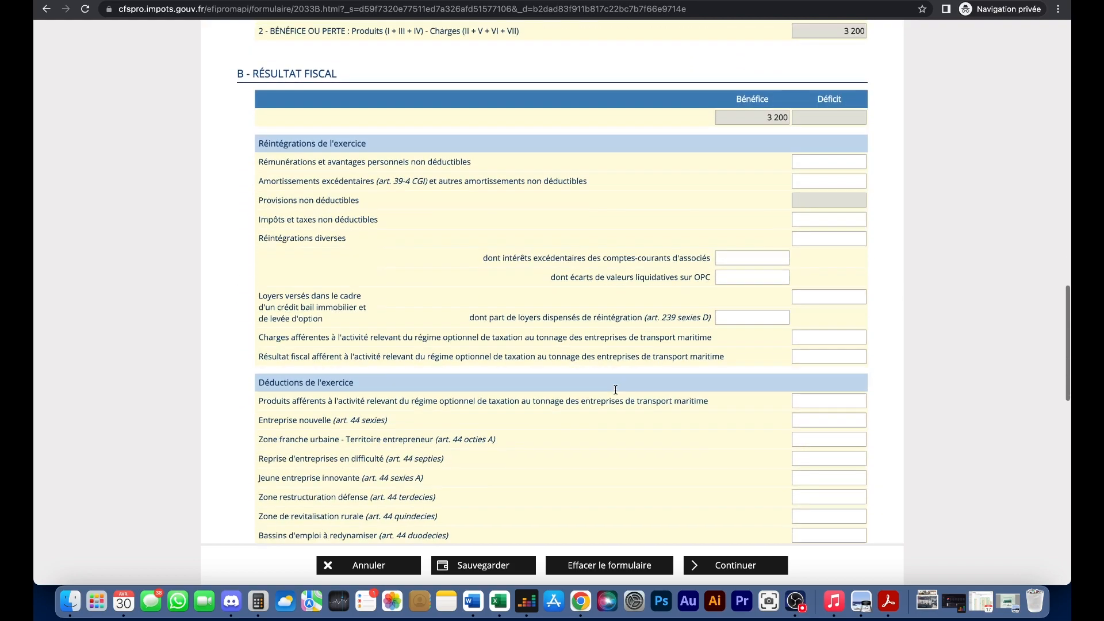
scroll(615, 389, "down", 8)
scroll(617, 391, "up", 13)
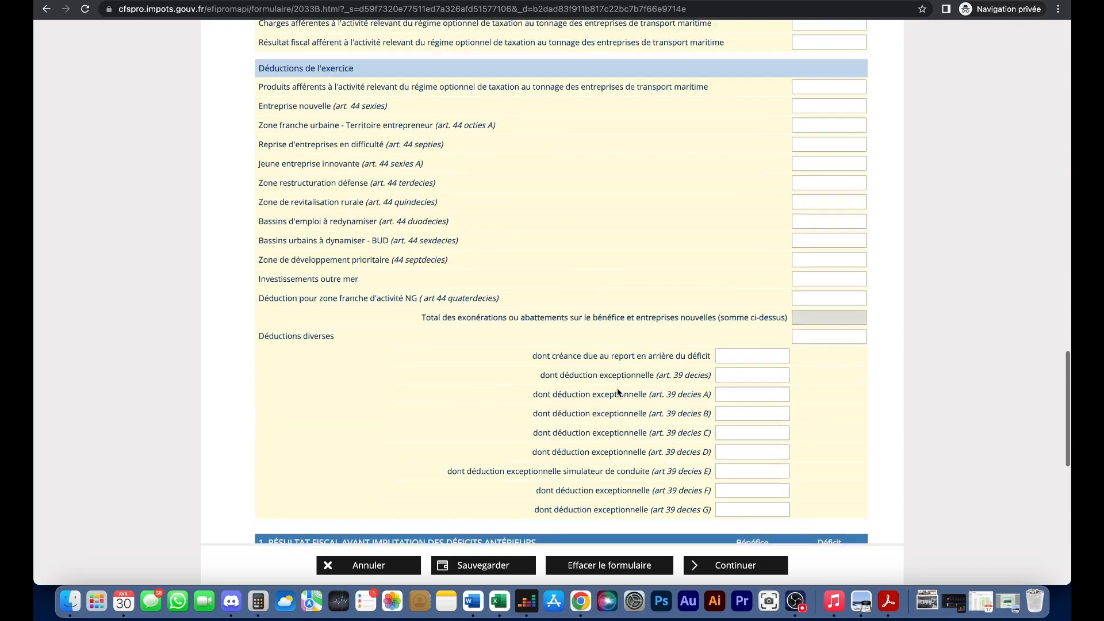
scroll(618, 392, "up", 15)
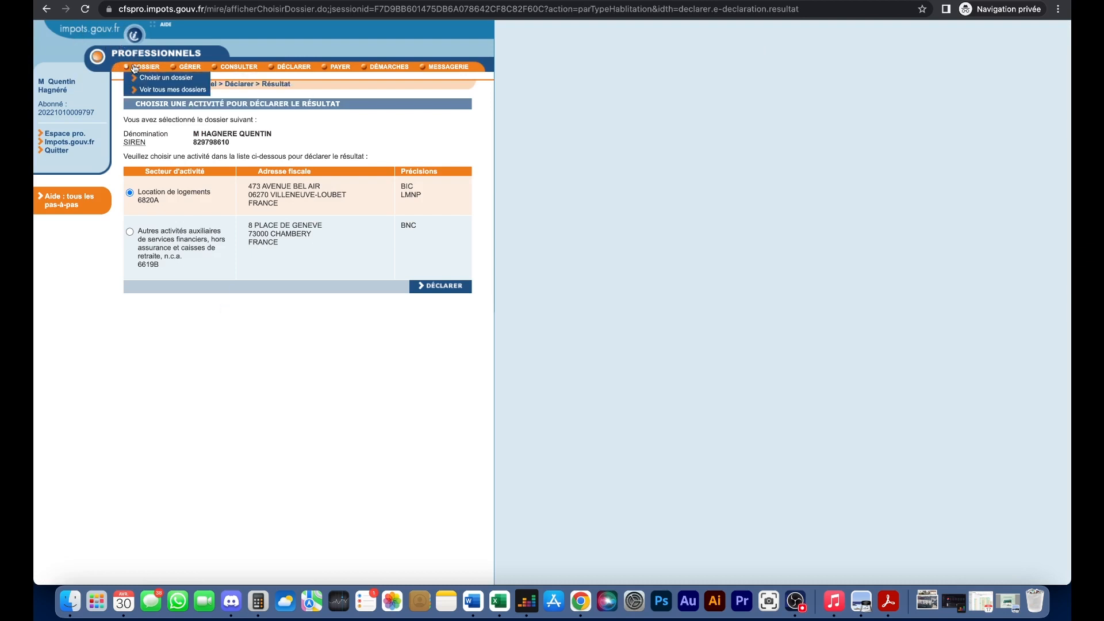
- Quit the declaration, return to the Espace pro. home page, and go to Gérer les services
left_click(56, 151)
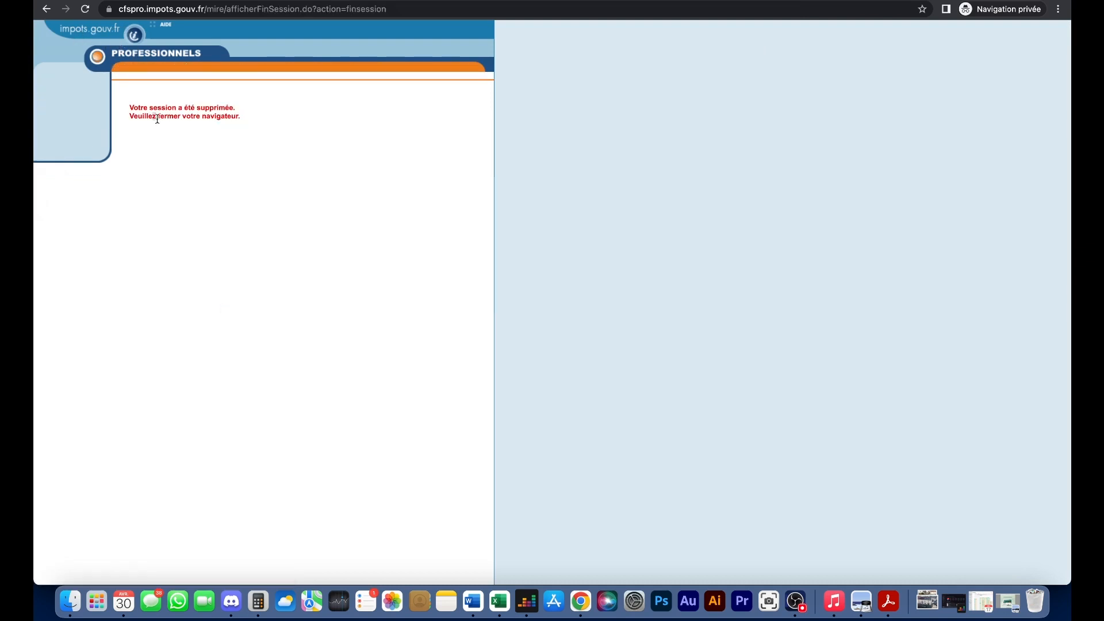
left_click(47, 9)
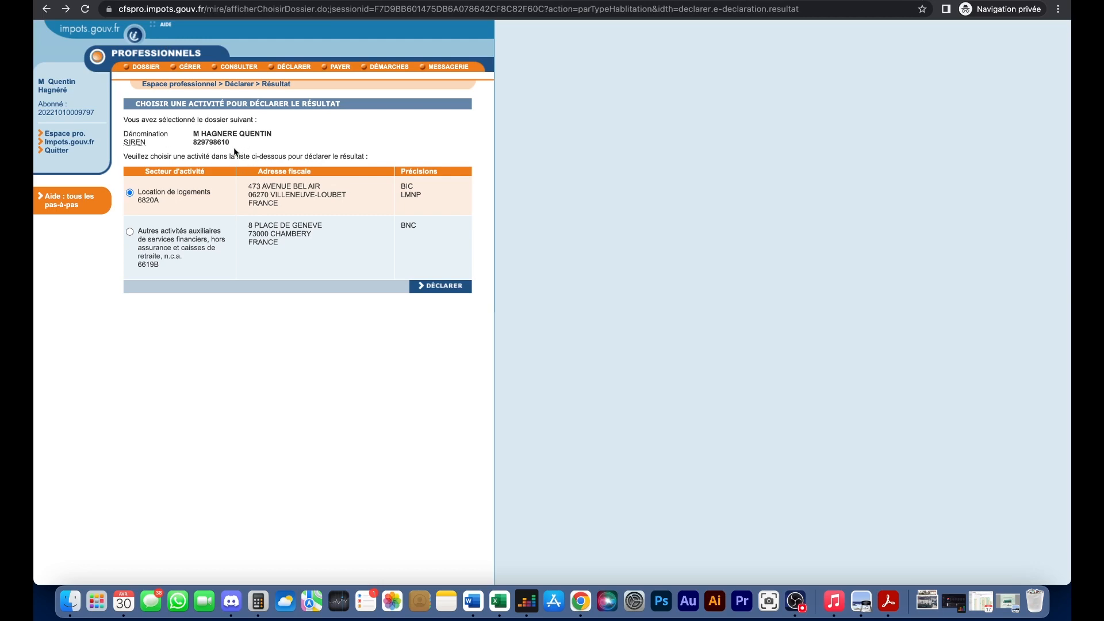
left_click(72, 136)
scroll(295, 246, "down", 1)
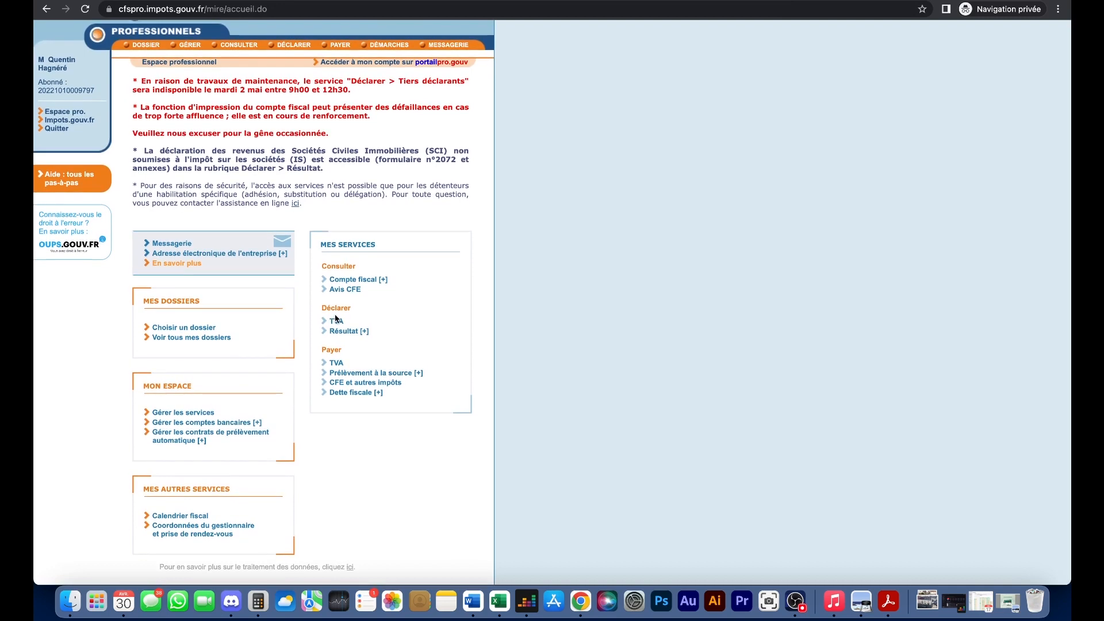
left_click_drag(370, 332, 317, 335)
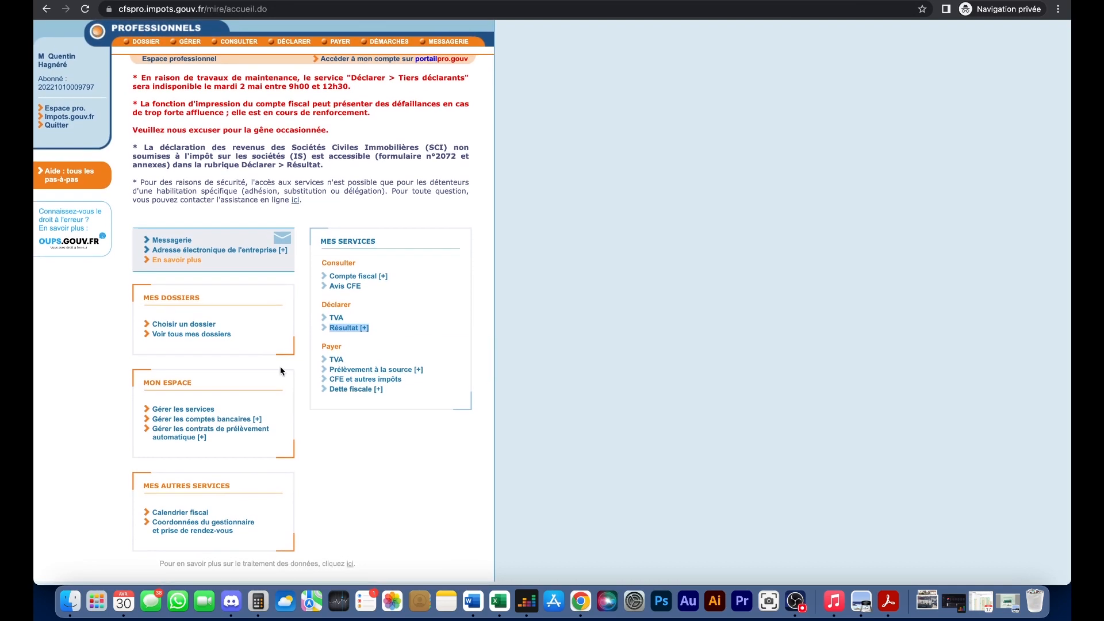
left_click(172, 414)
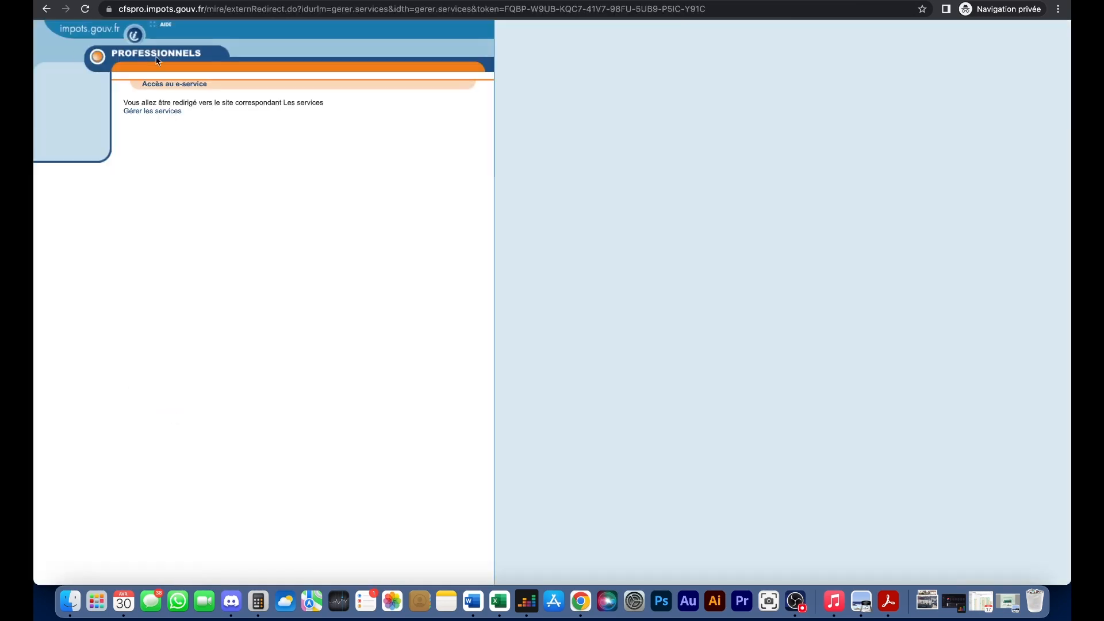
- Inspect the 'Adhérer aux services en ligne' SIREN form, close it, and switch to Teledec
left_click(147, 111)
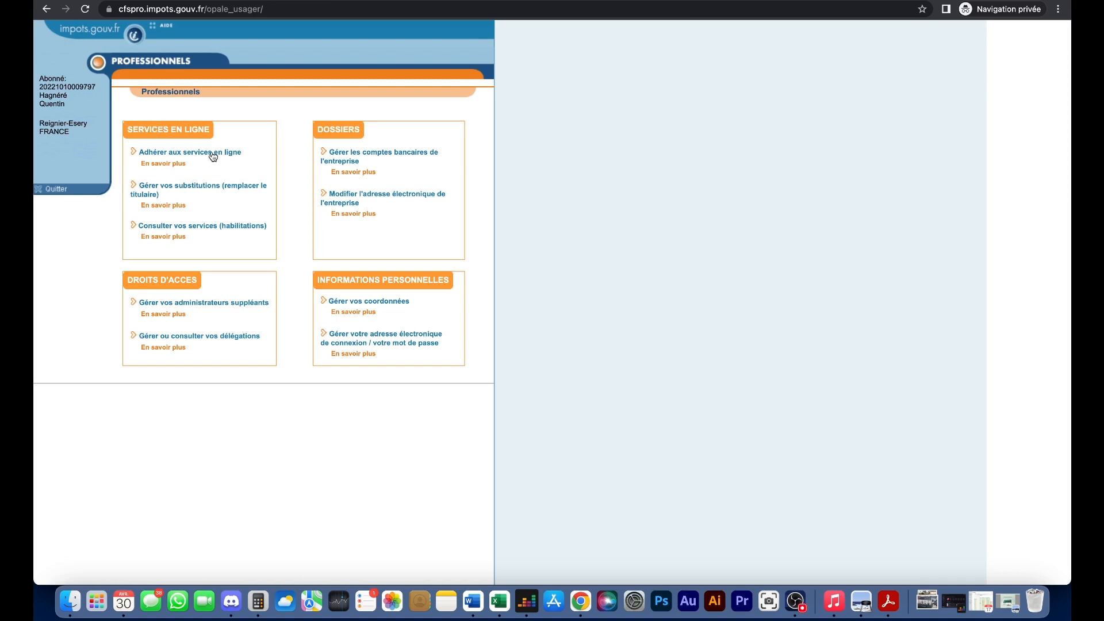
left_click(213, 153)
left_click(414, 189)
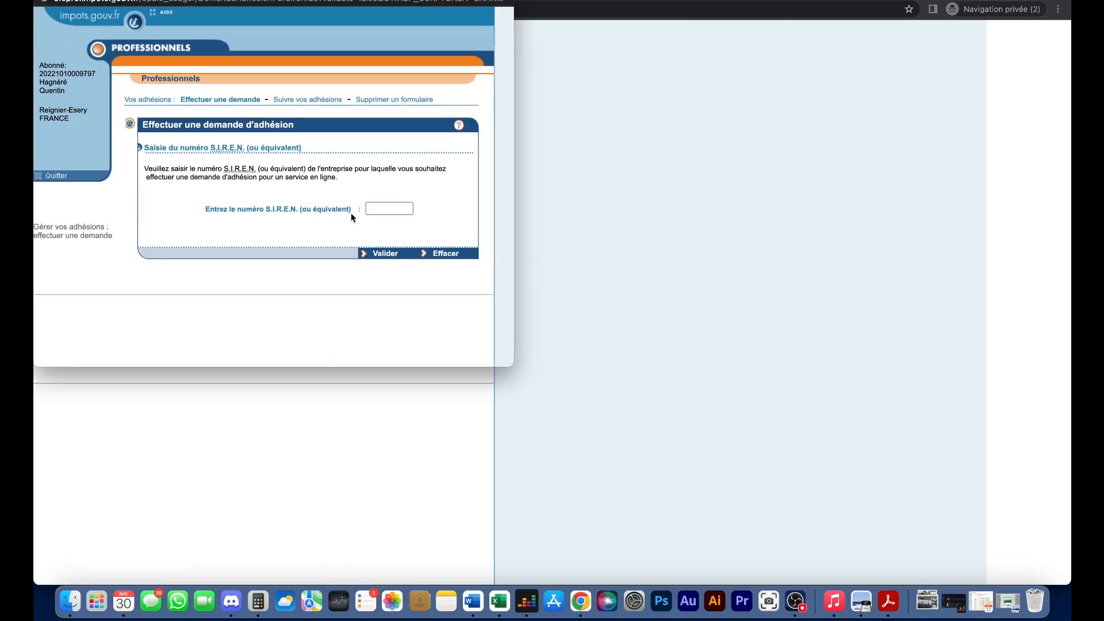
left_click(399, 208)
left_click_drag(349, 208, 315, 213)
left_click(42, 0)
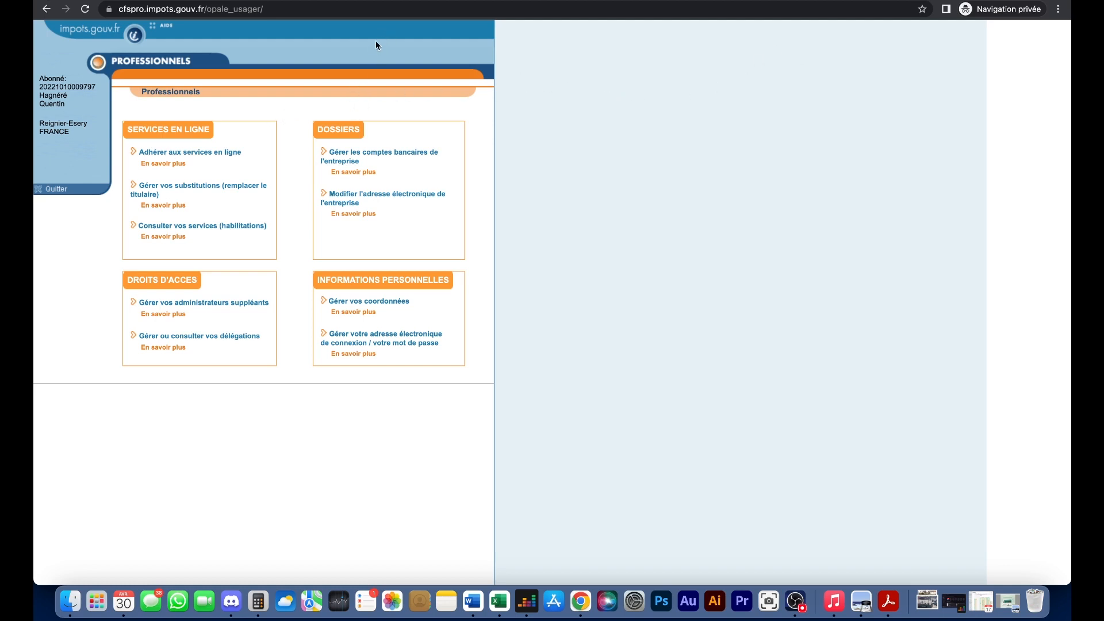
left_click(360, 2)
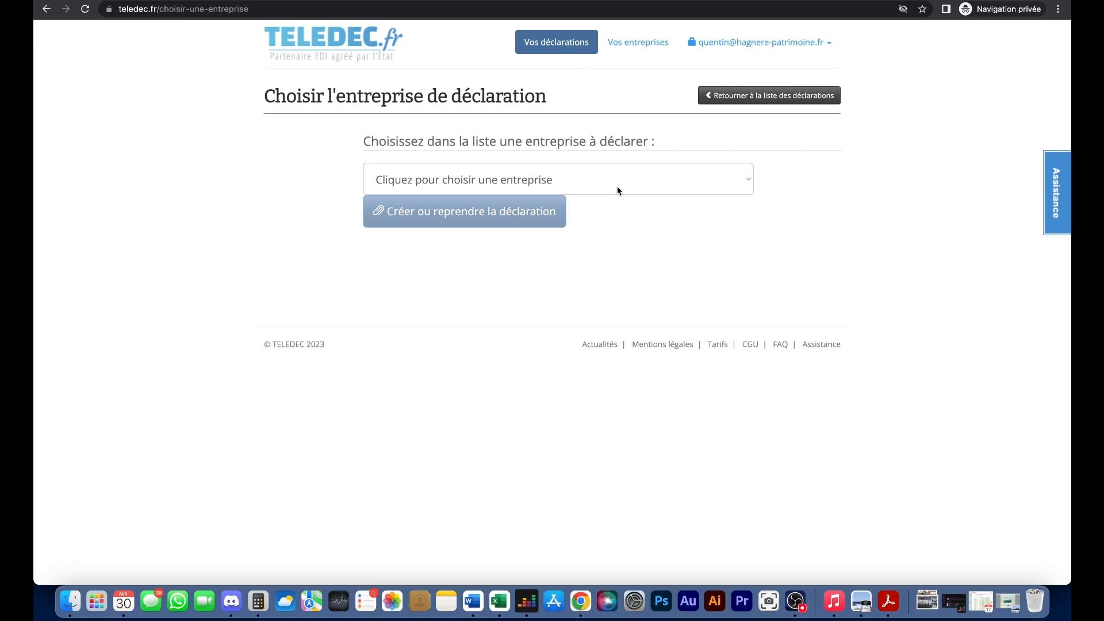
- Pick 'Déclaration pour une nouvelle entreprise' from the company list and keep it selected
left_click(525, 181)
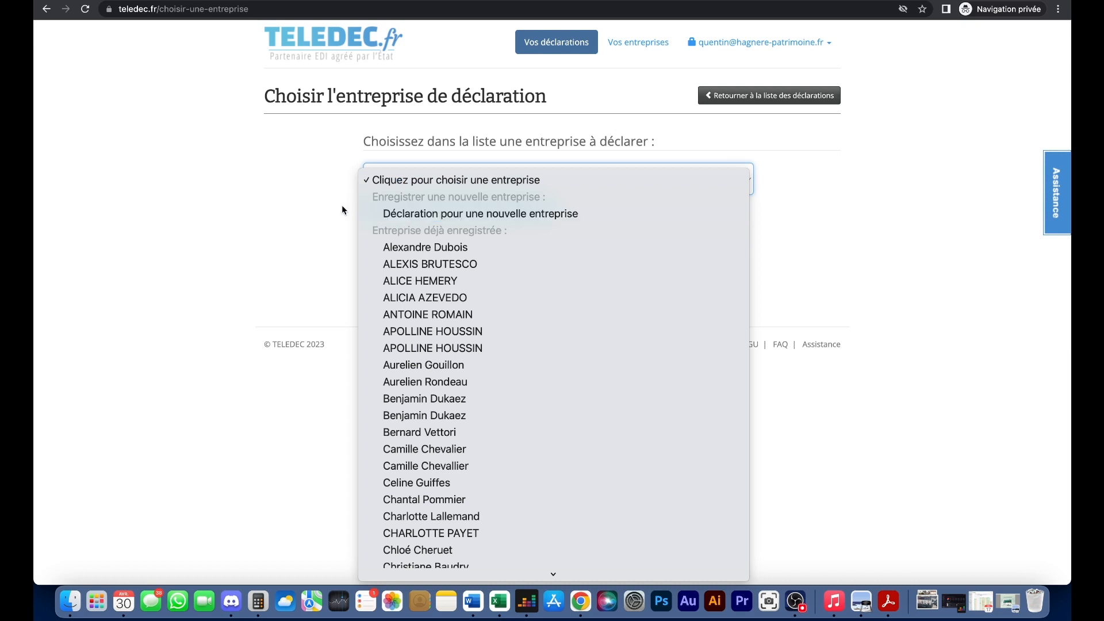
key("Down")
key("Return")
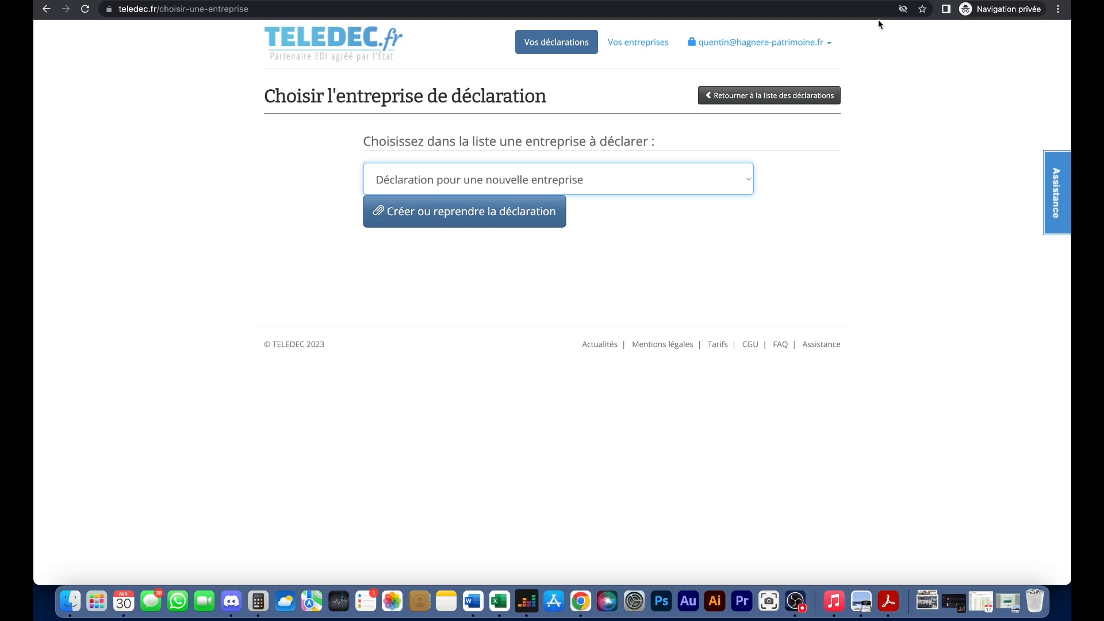
left_click(816, 0)
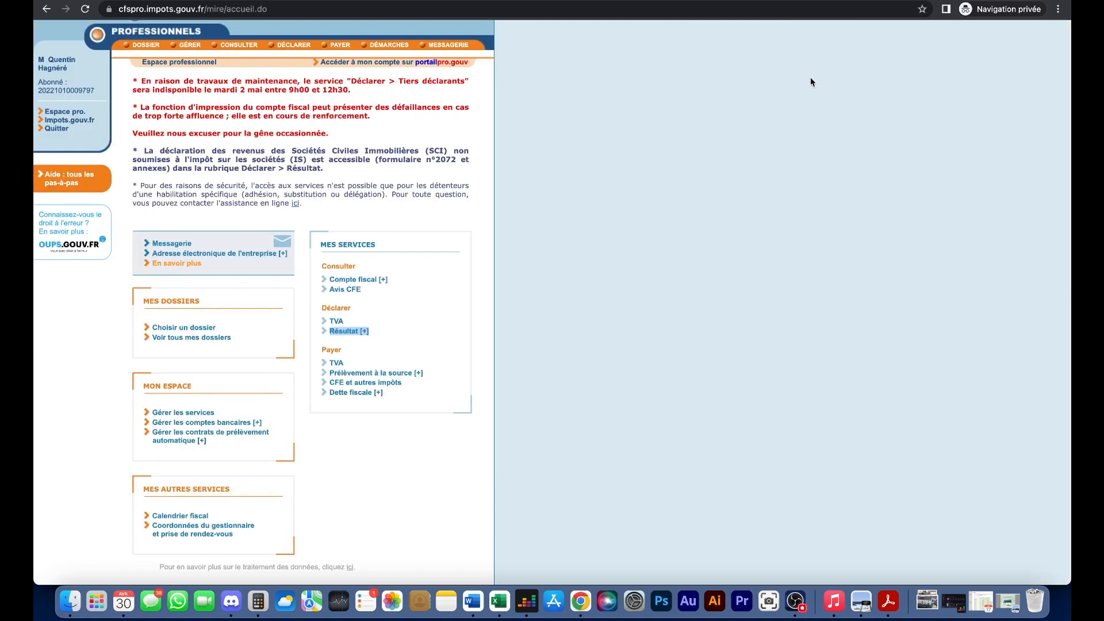
left_click(345, 1)
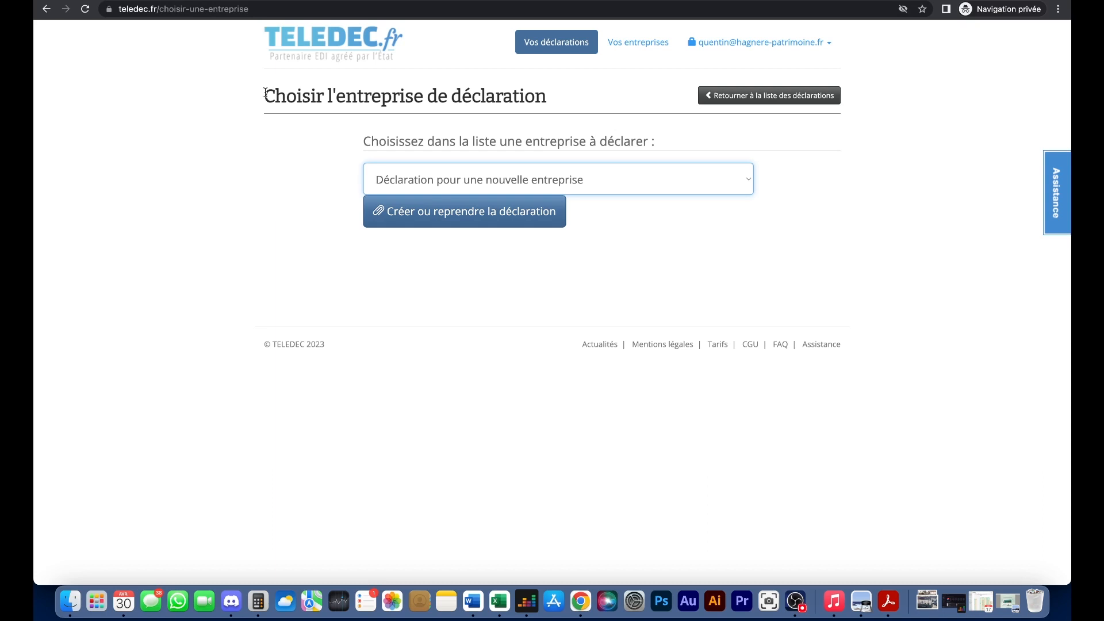
left_click(341, 145)
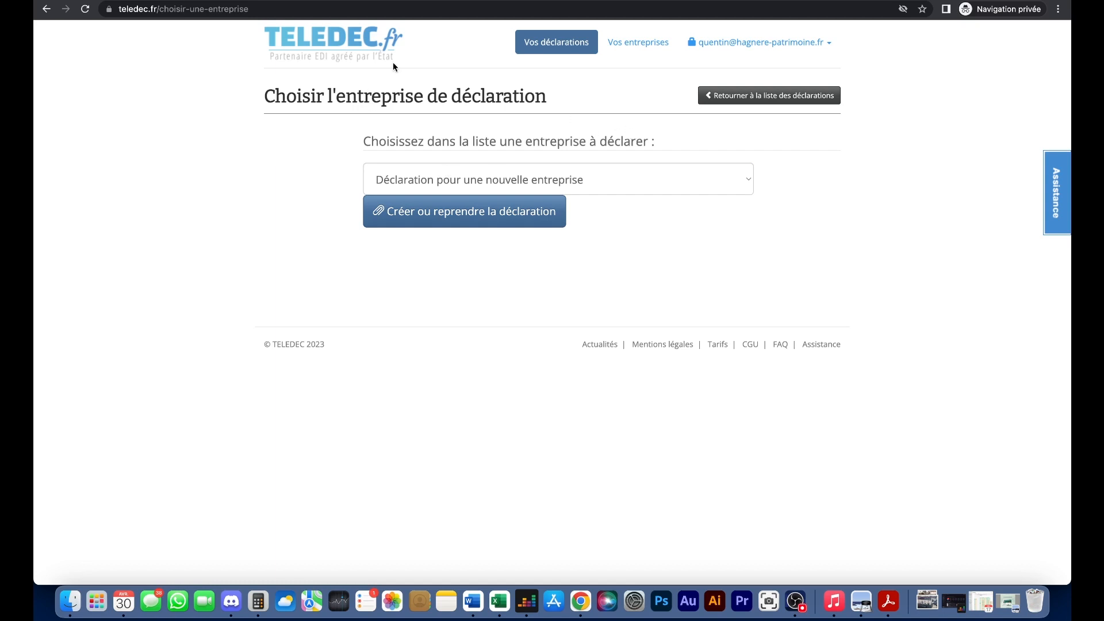
left_click(457, 176)
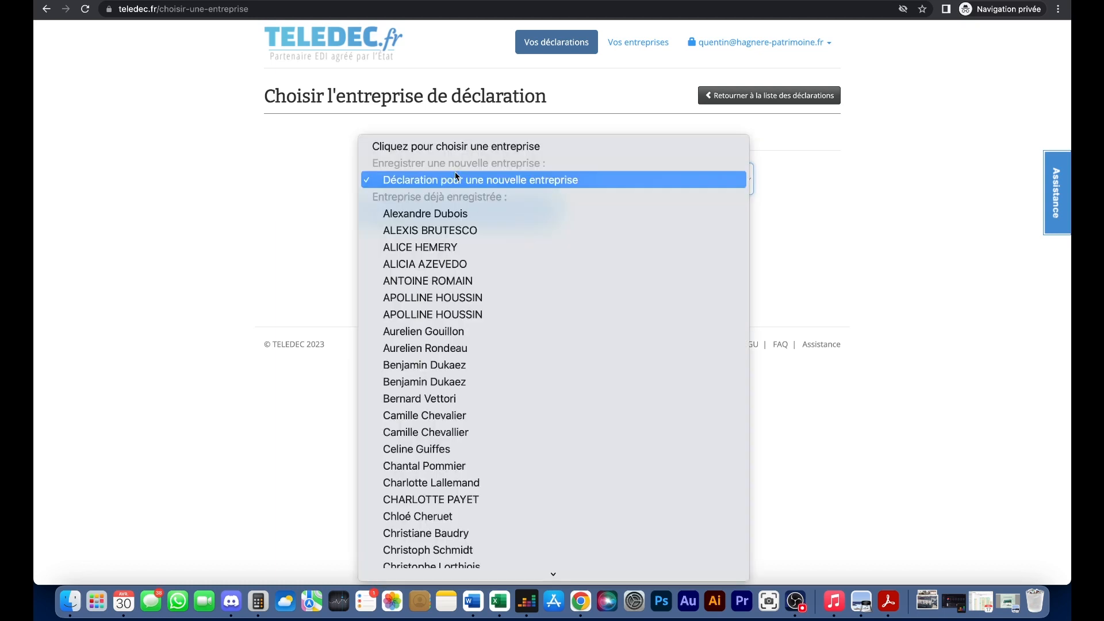
left_click(461, 180)
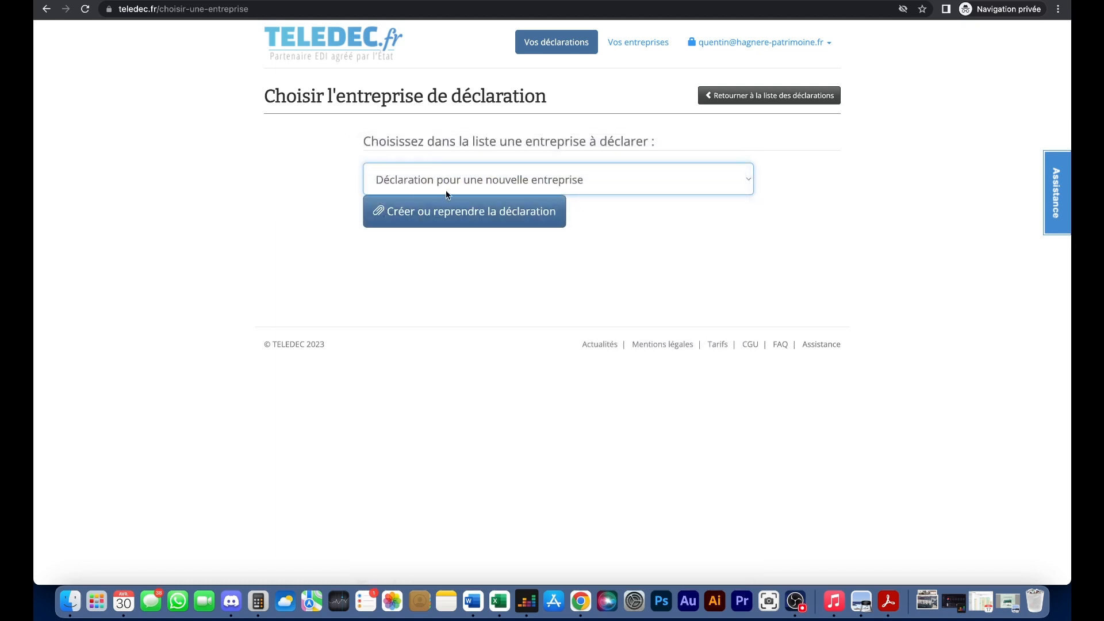
- Start the new company declaration and accept the suggested SIREN 000000000
left_click(483, 221)
scroll(382, 186, "down", 2)
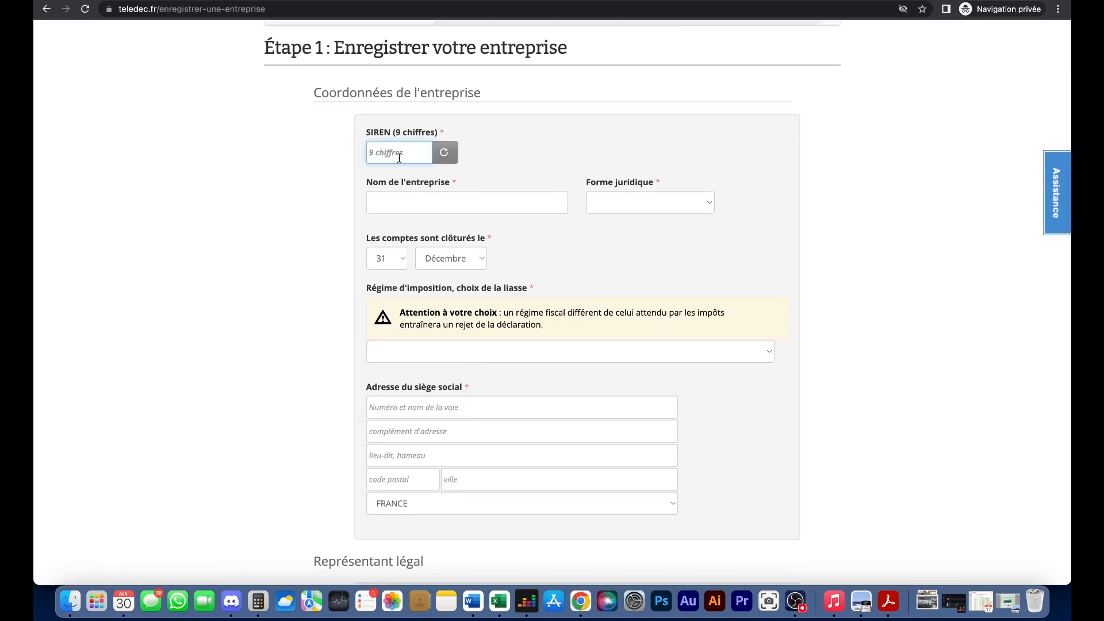
type("000")
key("Down")
key("Return")
- Name the company 'Test' with legal form LMNP and the simplified BIC tax regime
left_click(477, 204)
type("d")
key("BackSpace")
type("Test")
key("Tab")
left_click(650, 202)
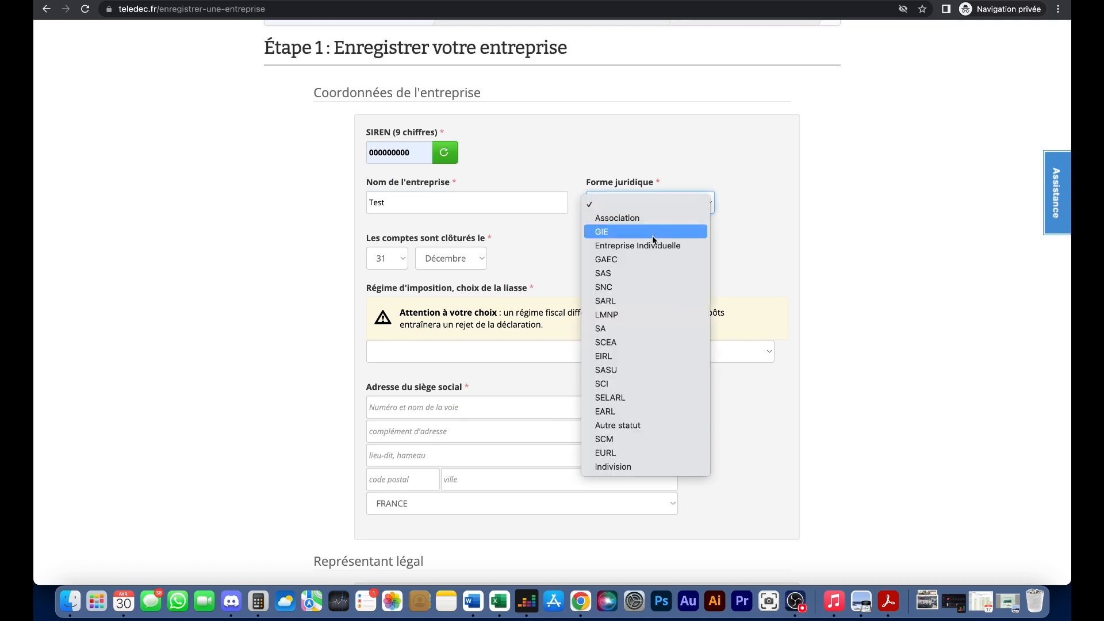
left_click(629, 320)
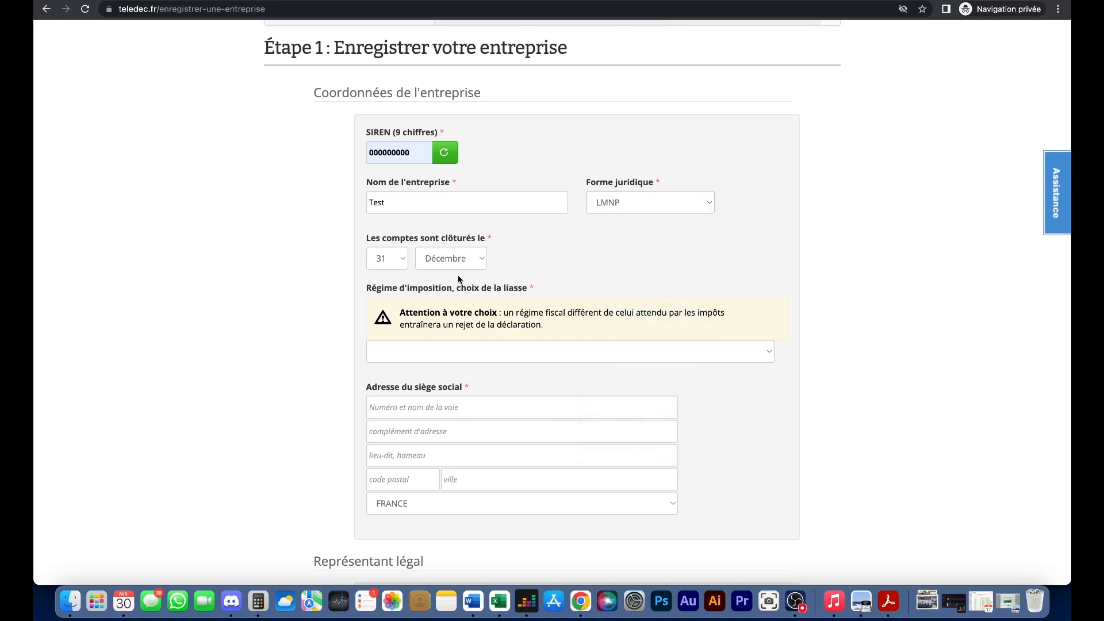
scroll(444, 281, "down", 3)
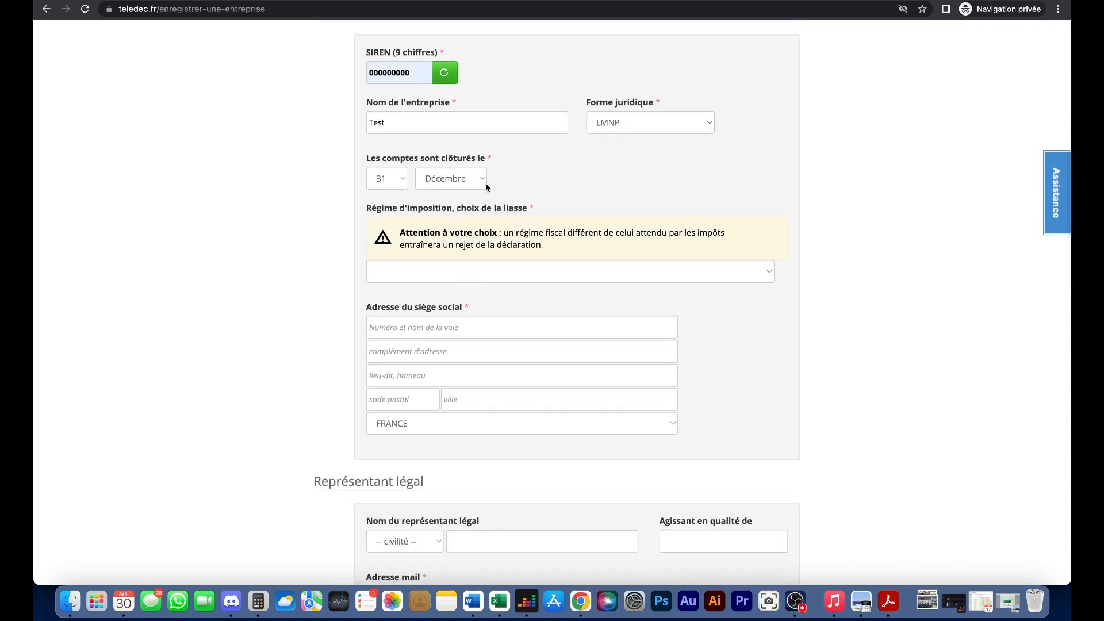
left_click(551, 270)
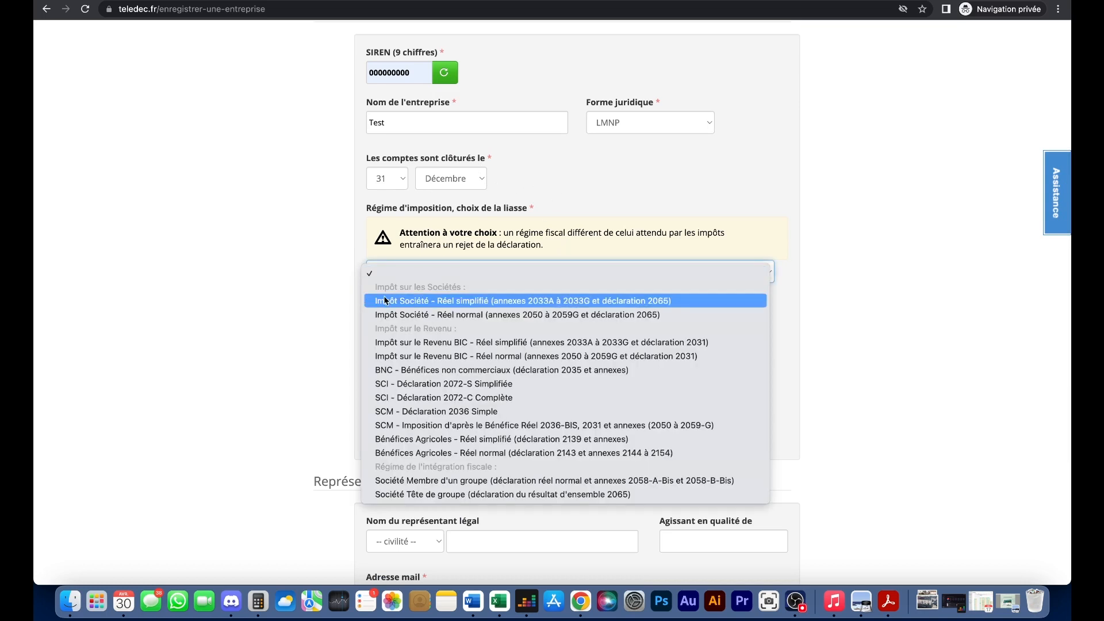
left_click(458, 344)
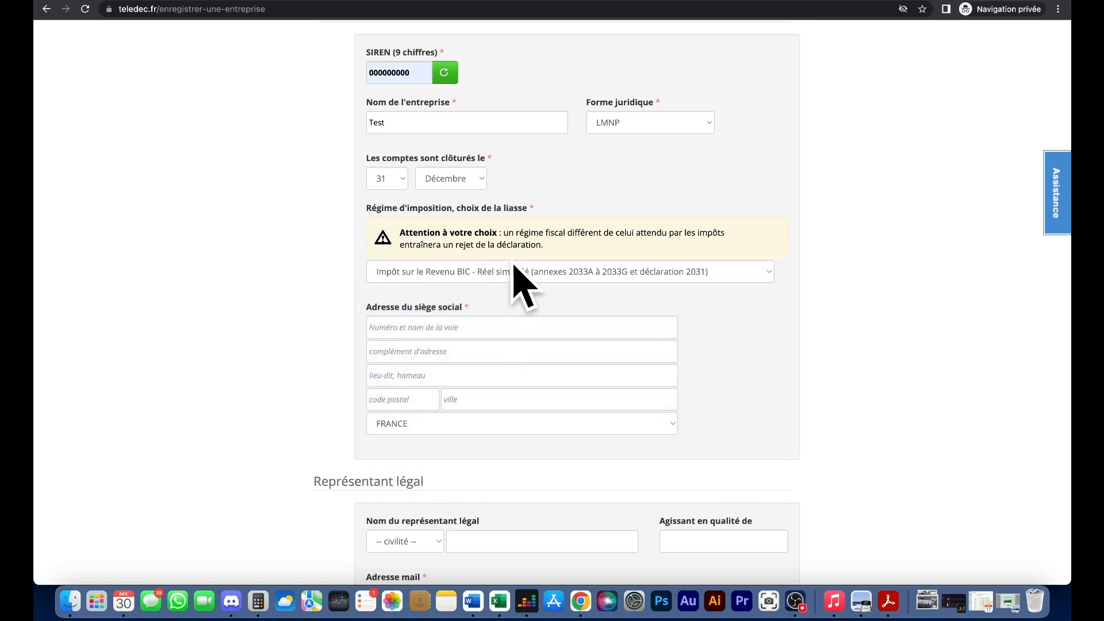
- Enter the head office address as 'test', postal code 75001, city Paris
scroll(503, 272, "down", 3)
left_click(432, 239)
left_click(363, 217)
left_click(382, 228)
type("t")
key("BackSpace")
type("test")
left_click(391, 305)
type("7")
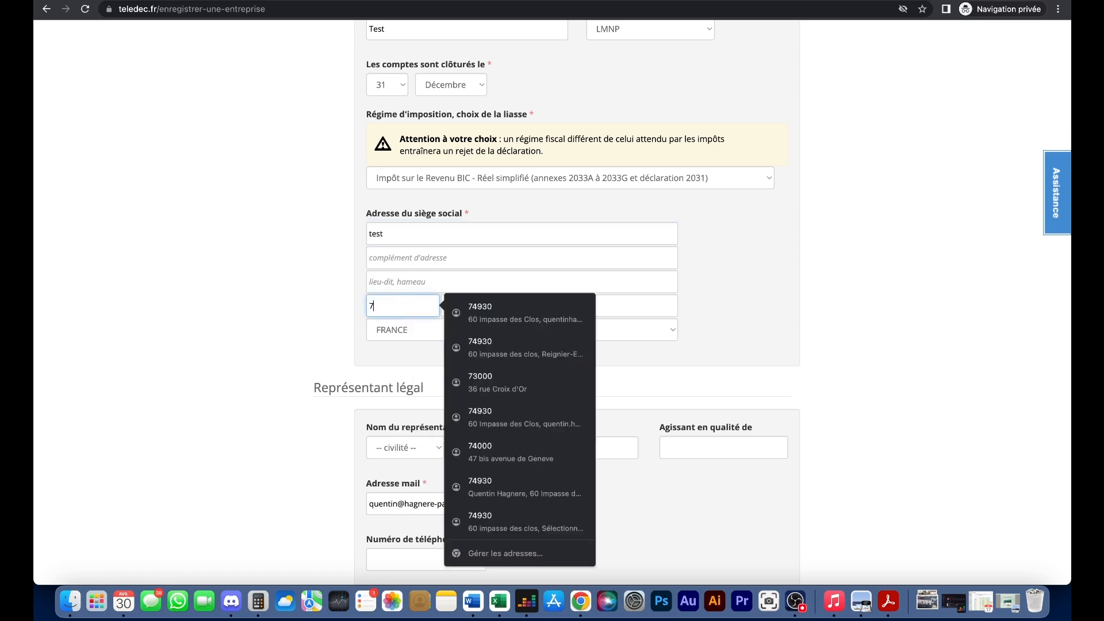
type("5001")
left_click(447, 307)
type("p")
key("BackSpace")
type("Paris")
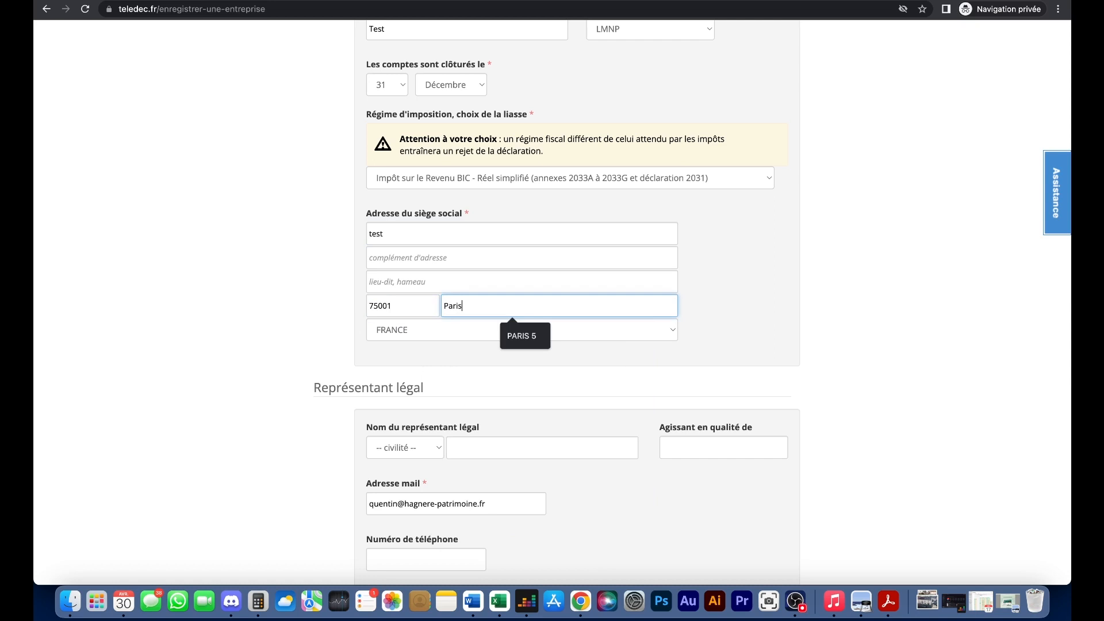
left_click(253, 352)
- Add representative Monsieur with name, e-mail and capacity Loueur Meublé Non Professionnel, then save
scroll(434, 312, "down", 3)
left_click(434, 317)
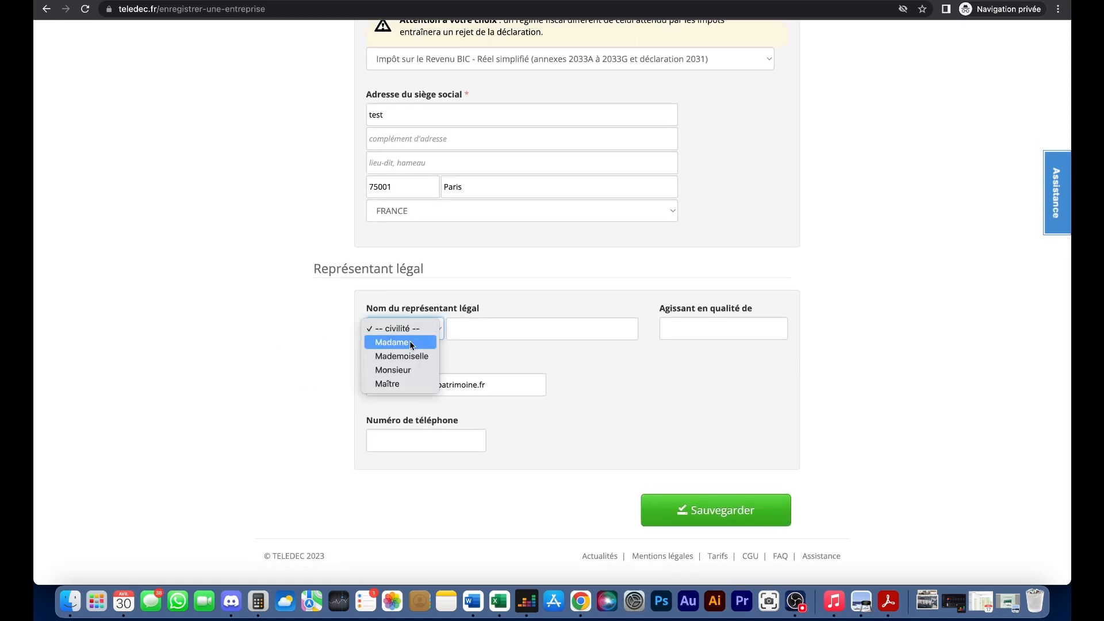
left_click(405, 368)
left_click(493, 328)
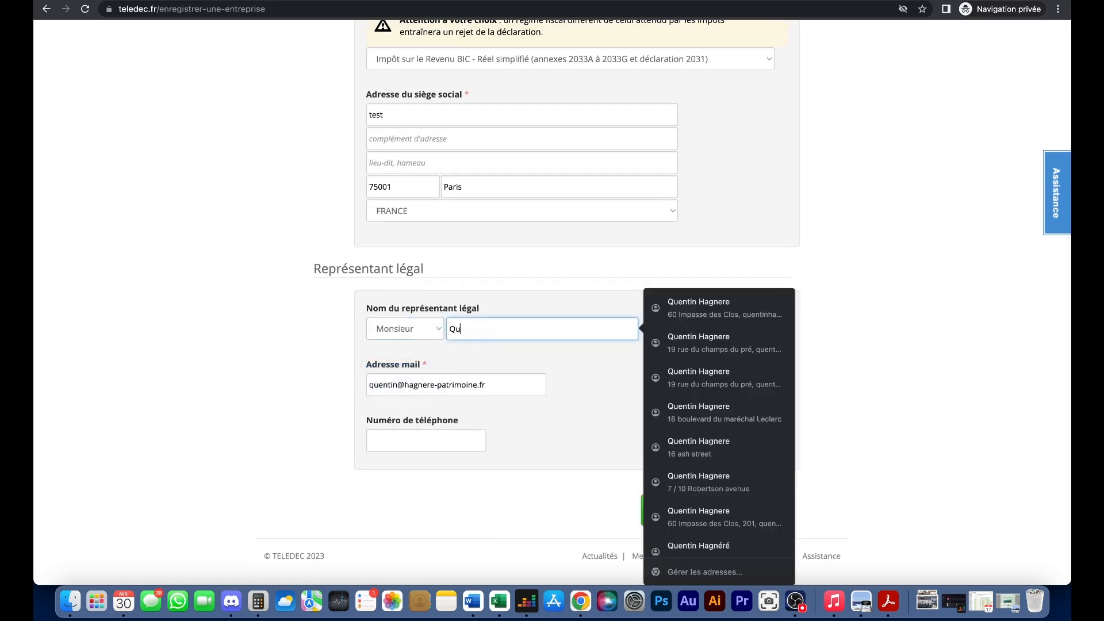
left_click(541, 391)
left_click(690, 319)
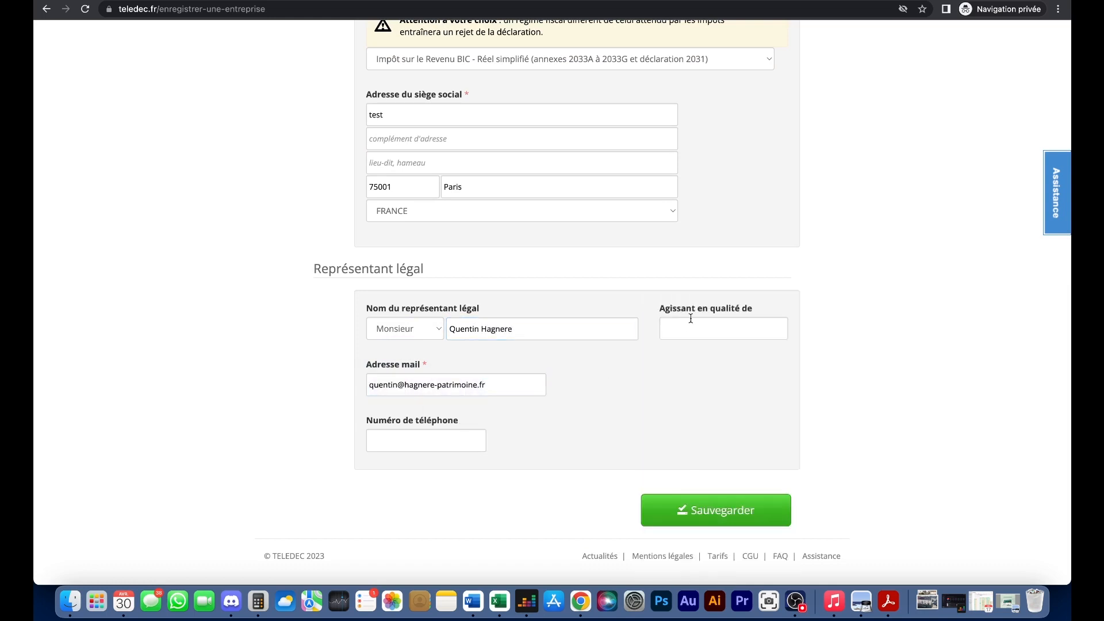
left_click(747, 362)
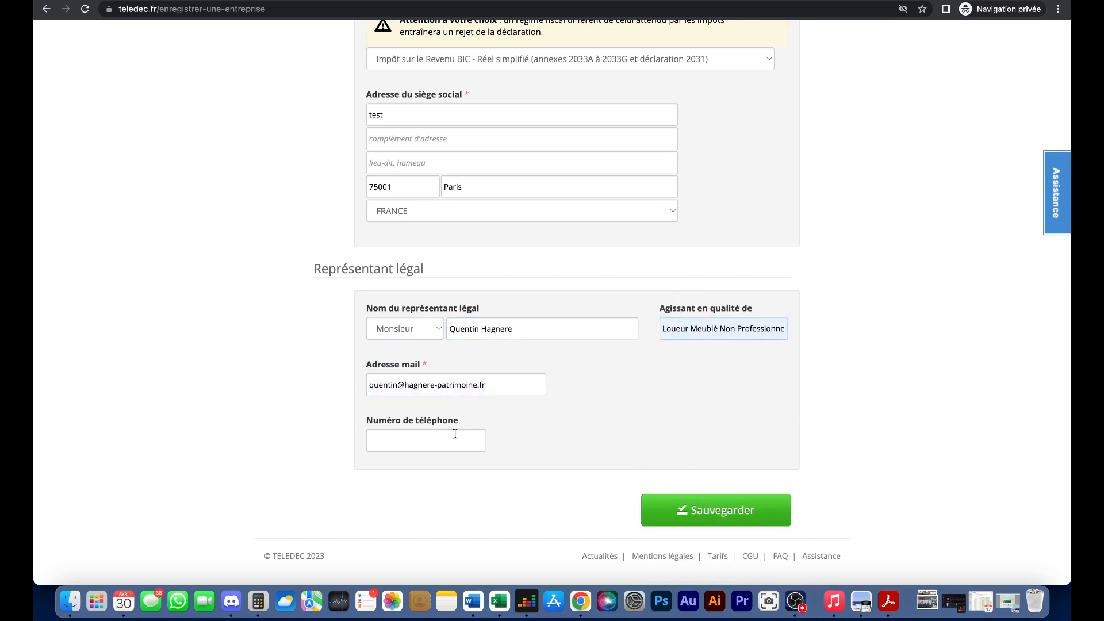
left_click(703, 507)
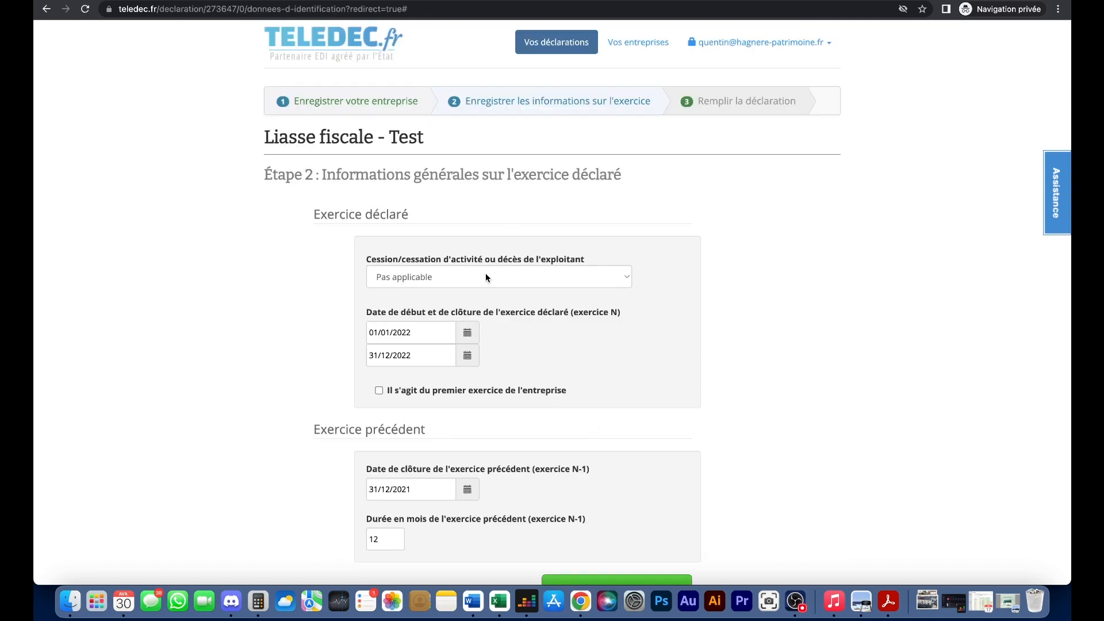
- Set cessation to Pas applicable, mark 2022 as the first exercise, and save the exercise details
left_click(484, 275)
left_click(484, 276)
scroll(322, 348, "down", 1)
scroll(347, 355, "up", 1)
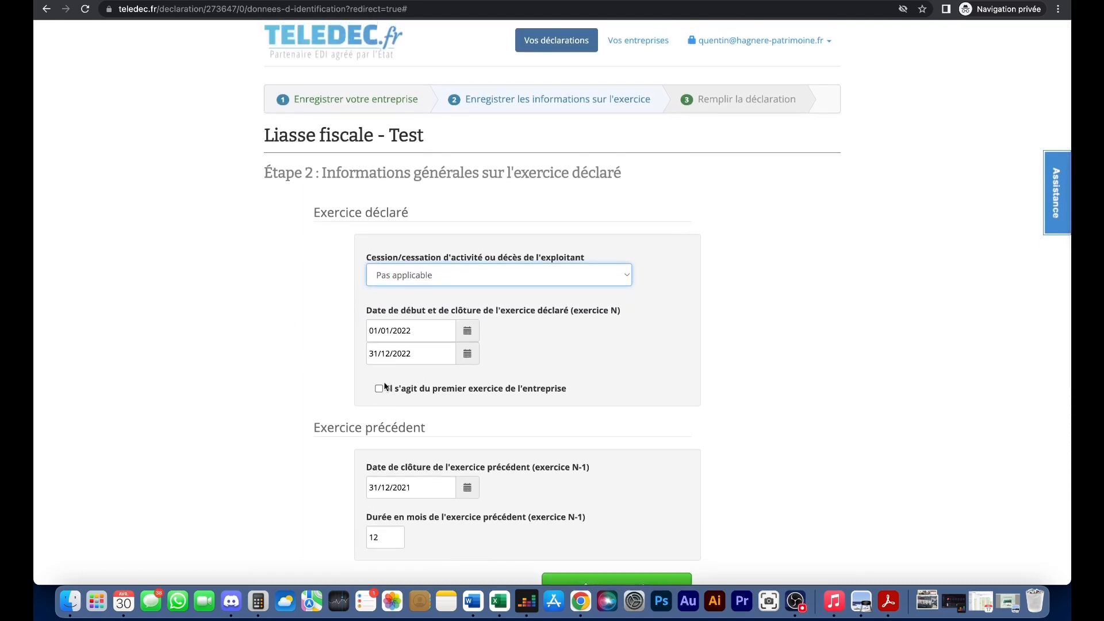
left_click(388, 391)
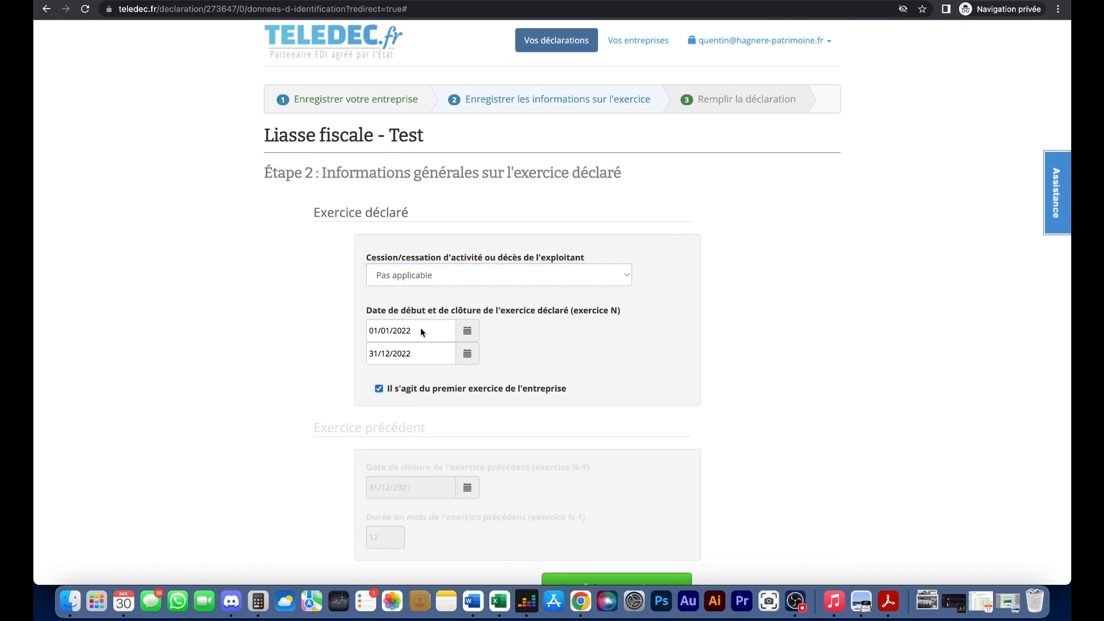
scroll(311, 349, "down", 1)
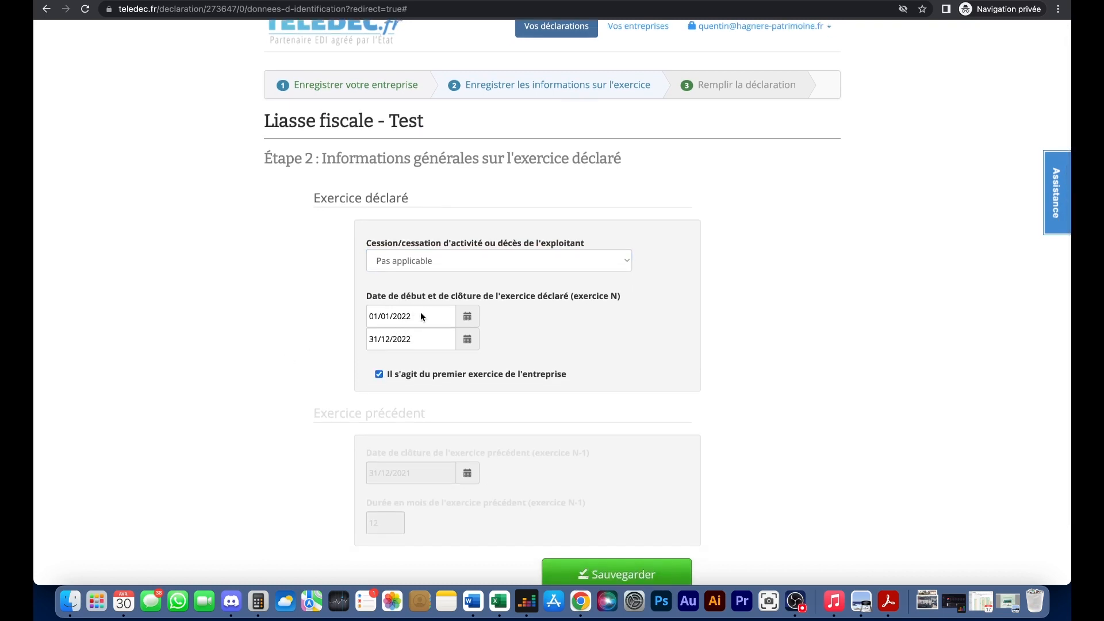
scroll(495, 325, "down", 3)
left_click(595, 506)
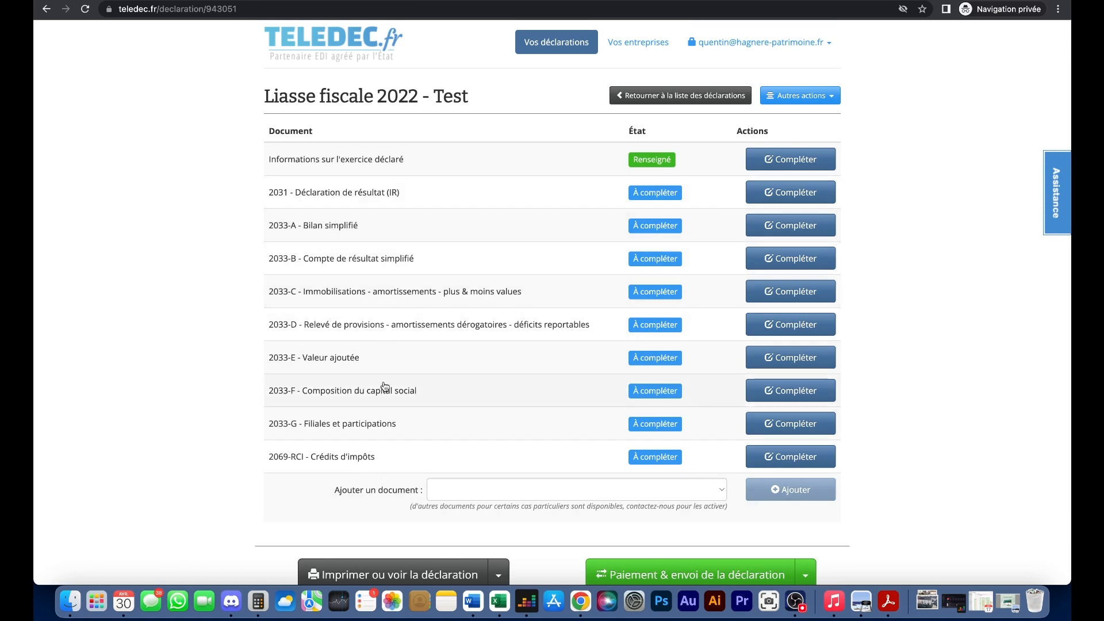
- Tile the Excel workbook beside the browser and open Teledec's 2033-A balance sheet form
left_click(482, 603)
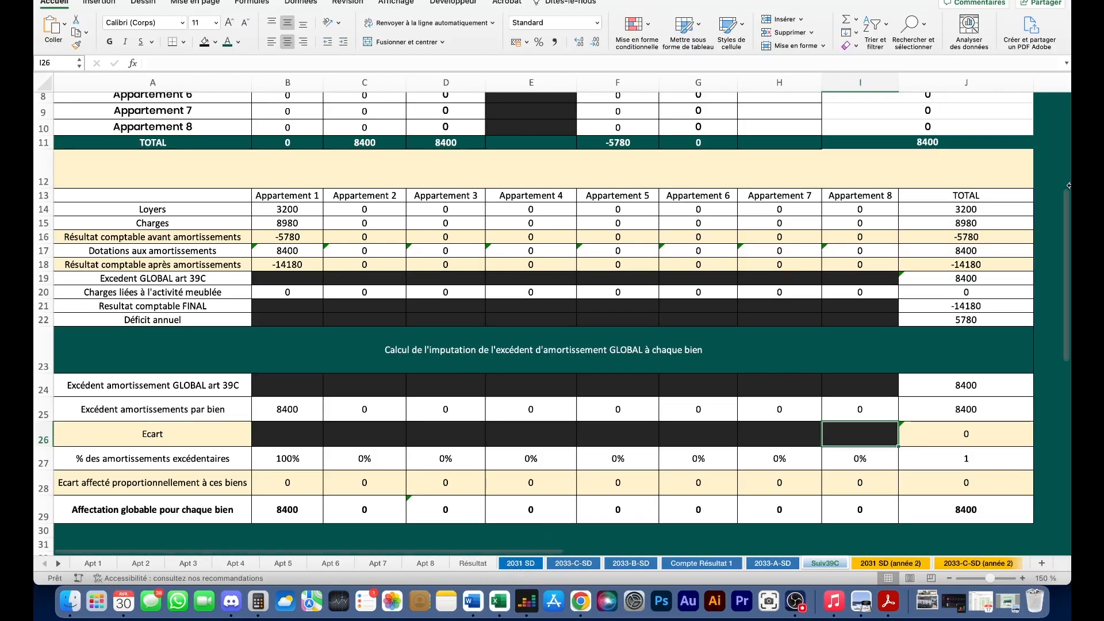
left_click_drag(1068, 186, 418, 163)
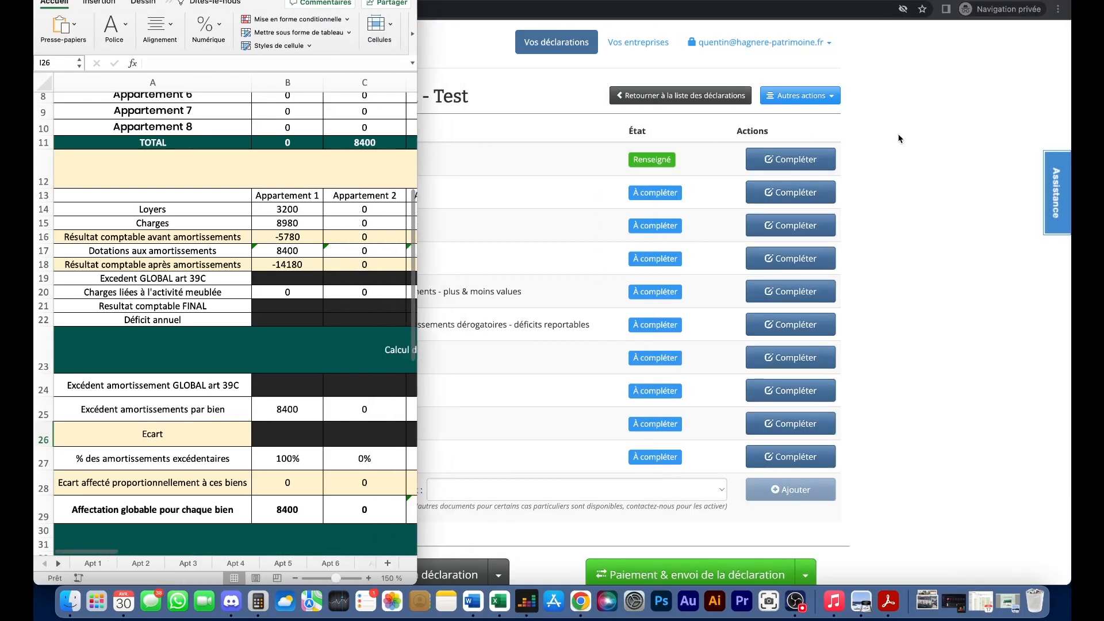
left_click(900, 138)
left_click_drag(36, 120, 415, 119)
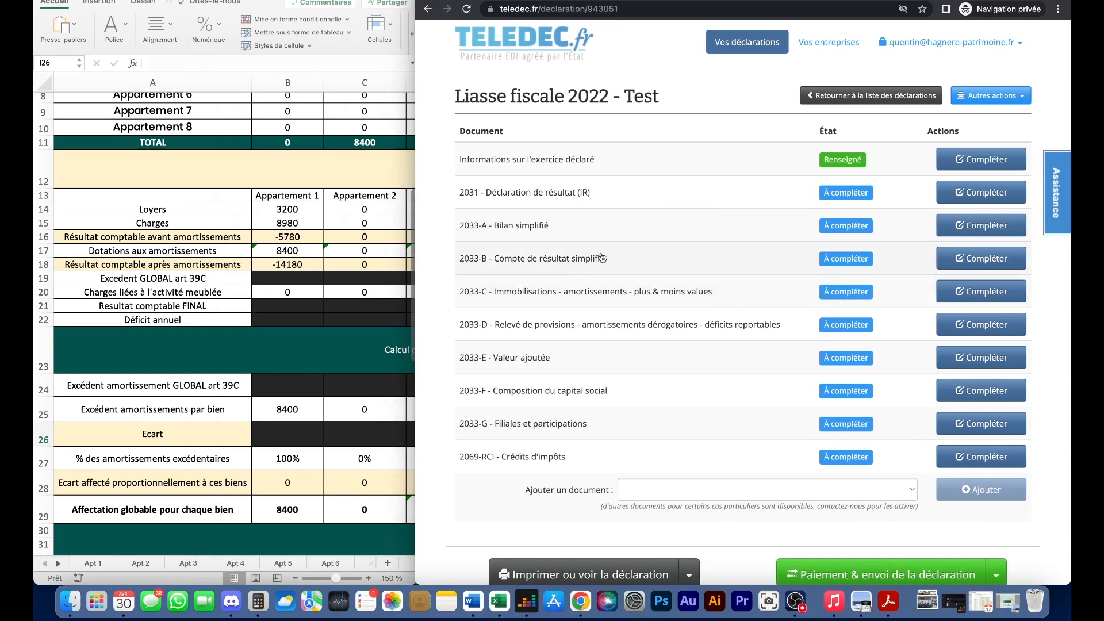
left_click(971, 229)
scroll(735, 330, "down", 3)
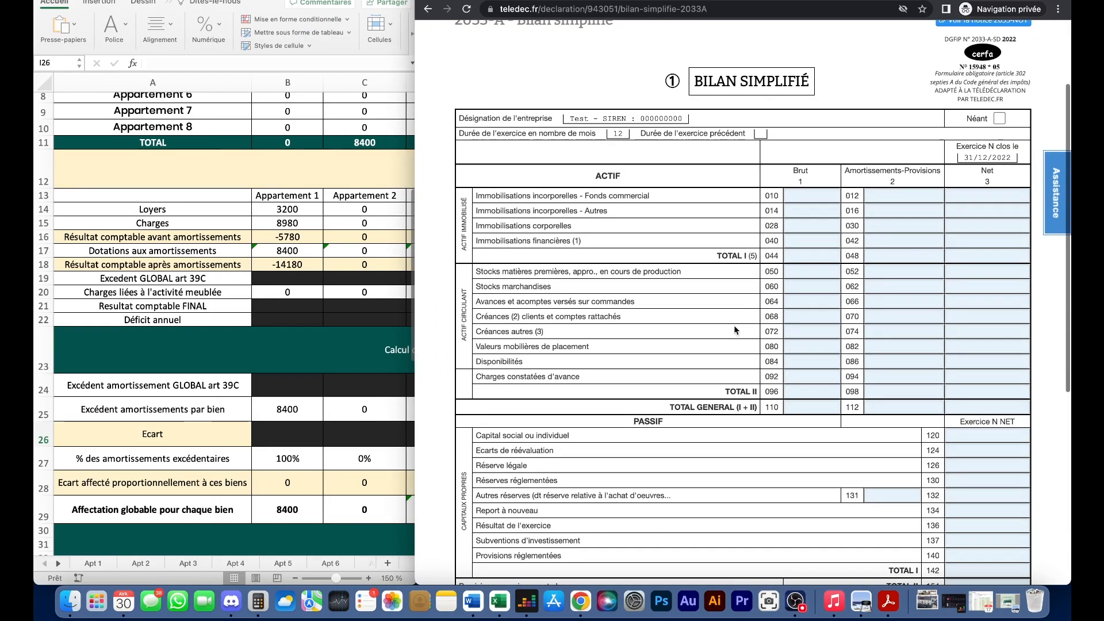
- Switch the workbook to the 2033-A-SD sheet to read the balance sheet figures
left_click(58, 563)
left_click(58, 564)
left_click(57, 564)
left_click(58, 564)
left_click(57, 563)
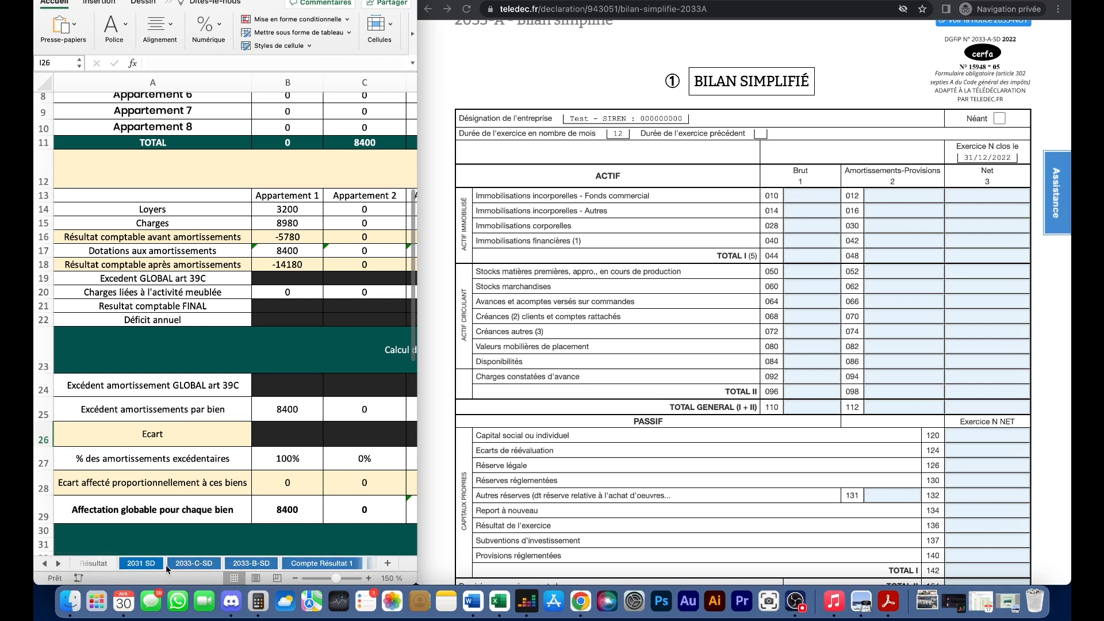
left_click(59, 564)
left_click(59, 564)
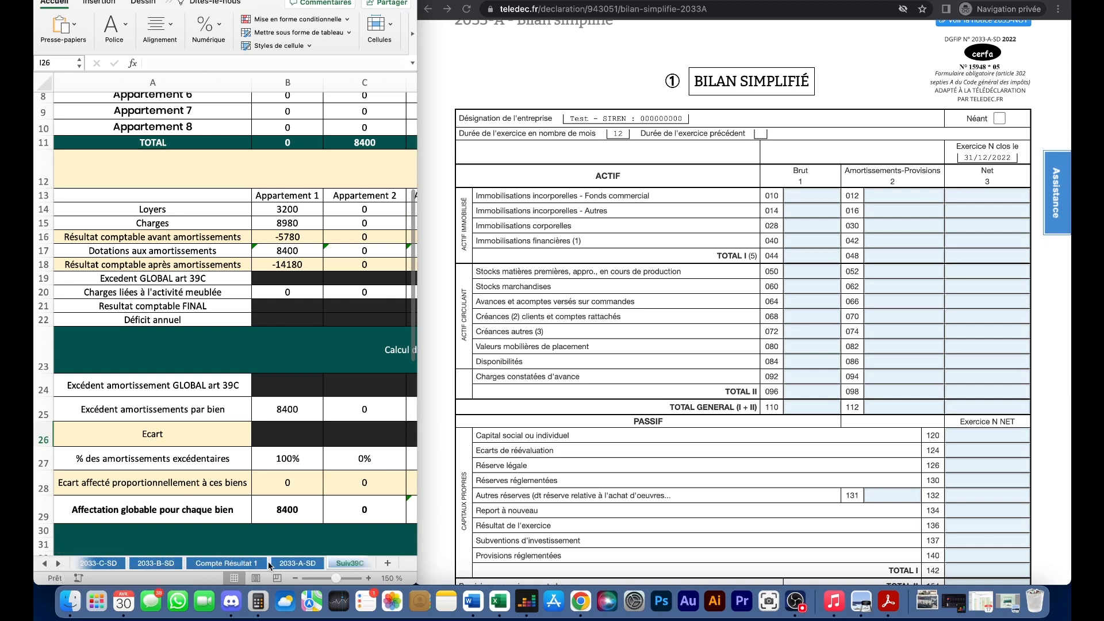
left_click(279, 563)
scroll(308, 390, "up", 5)
scroll(304, 393, "right", 2)
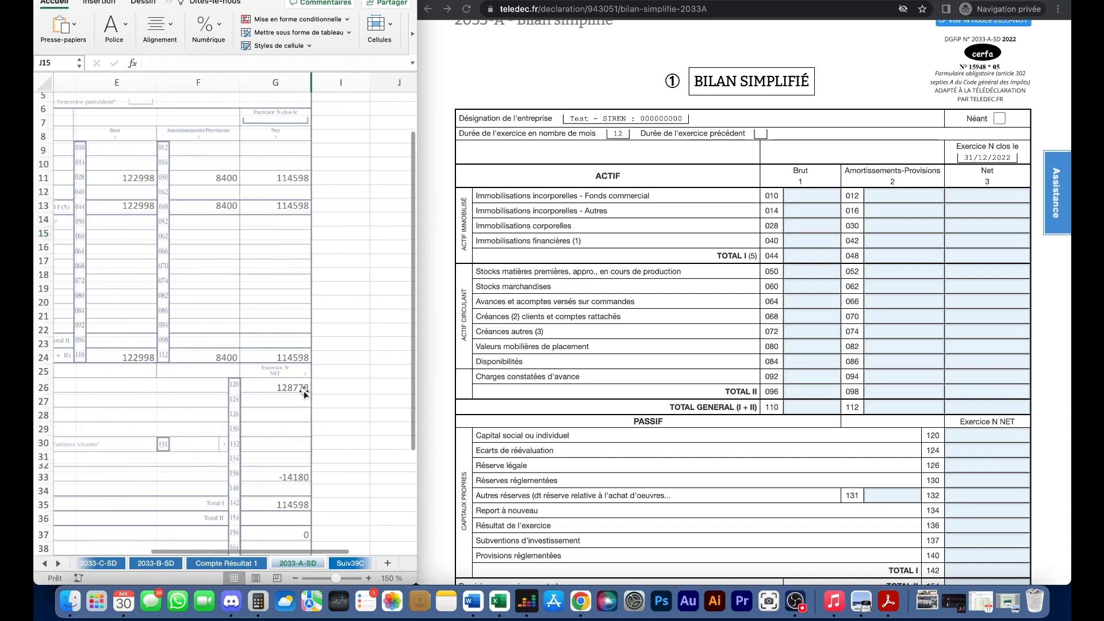
scroll(301, 389, "left", 5)
scroll(302, 390, "up", 1)
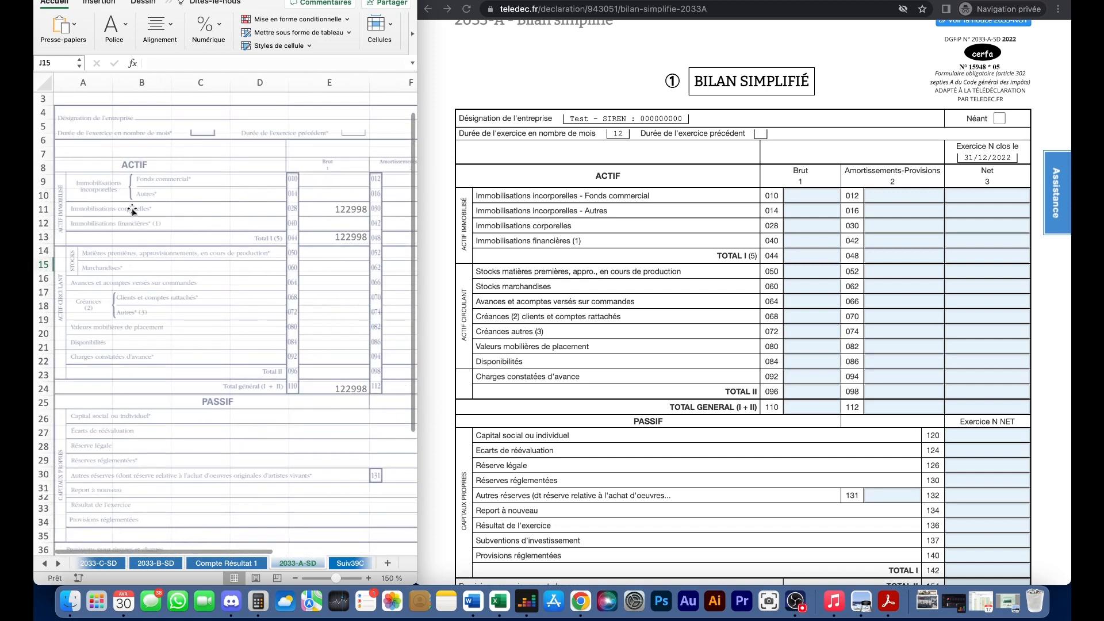
scroll(288, 218, "right", 2)
scroll(300, 215, "right", 1)
- Enter 122098 gross in line 028 and 8 400 depreciation in line 030, then save 2033-A
left_click(814, 226)
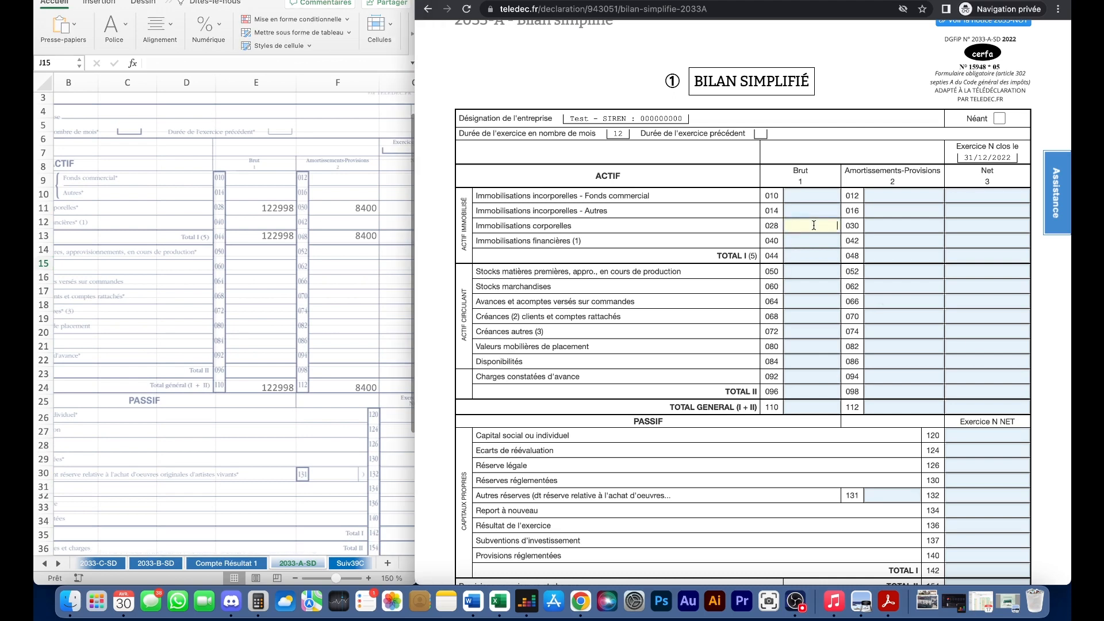
type("122098")
left_click(895, 227)
type("8 400")
left_click(868, 91)
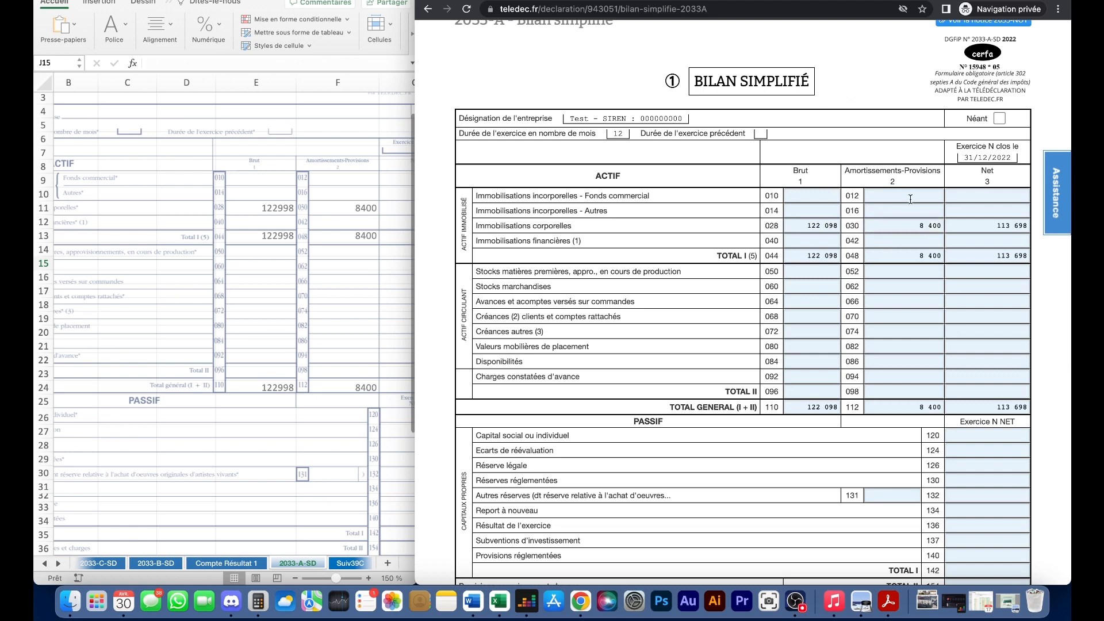
scroll(977, 345, "down", 2)
scroll(981, 342, "down", 2)
scroll(770, 433, "down", 5)
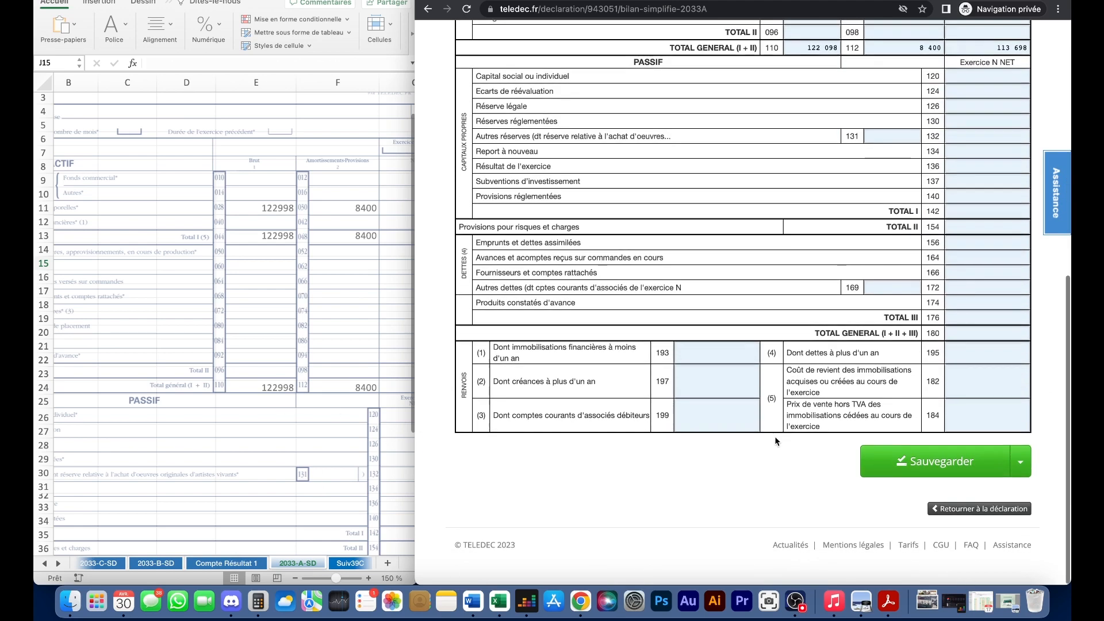
left_click(943, 477)
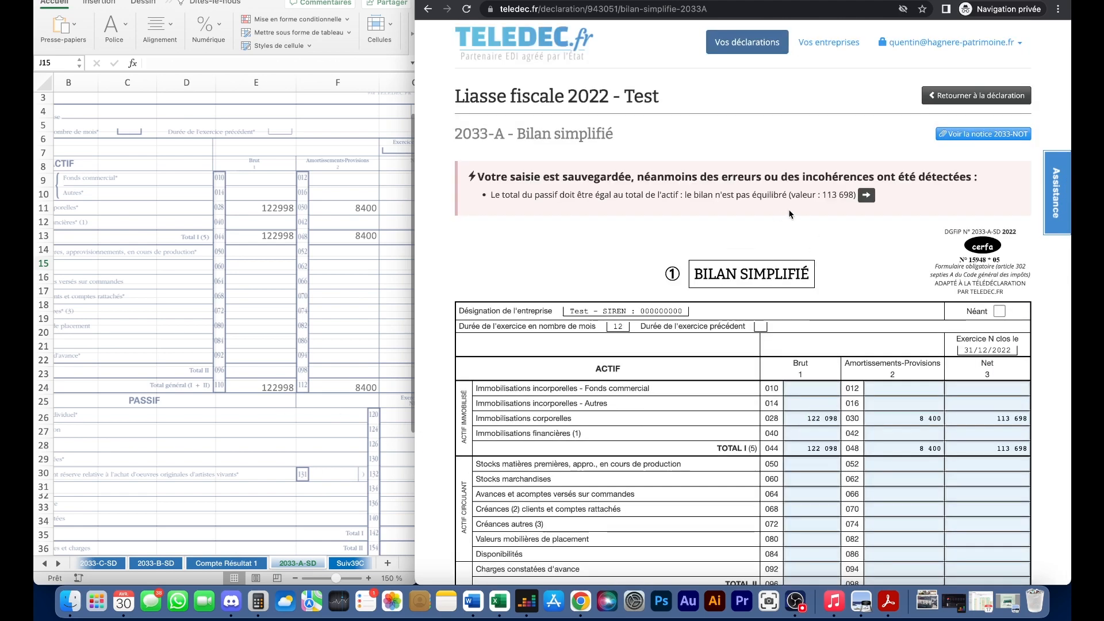
- Return to the document list and declare the 2033-D provisions form as néant
scroll(782, 210, "down", 1)
left_click(937, 49)
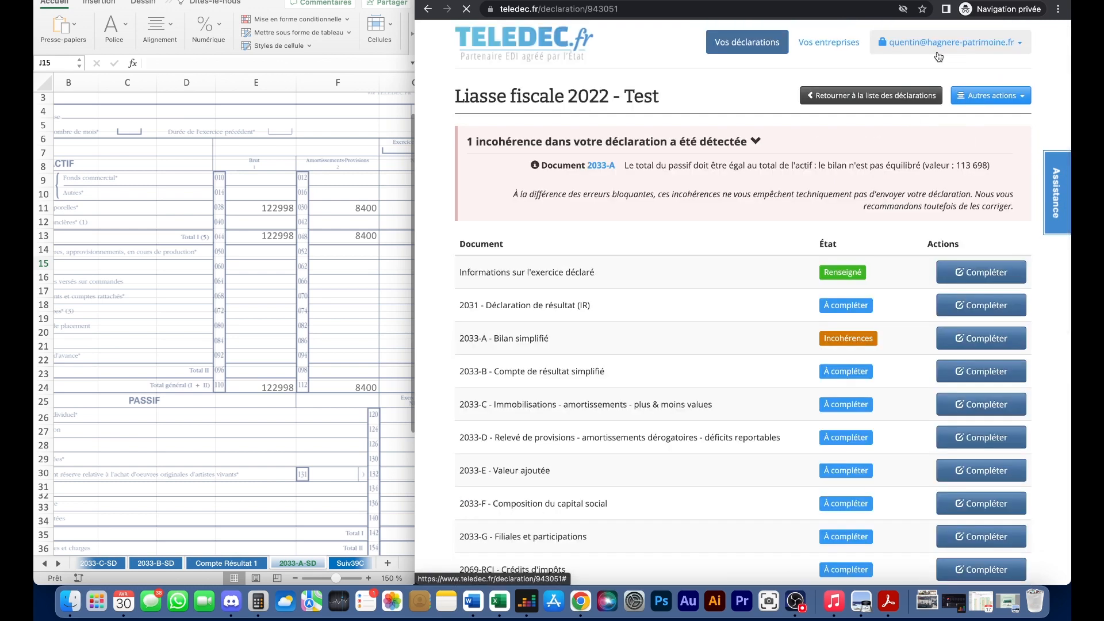
scroll(801, 297, "down", 2)
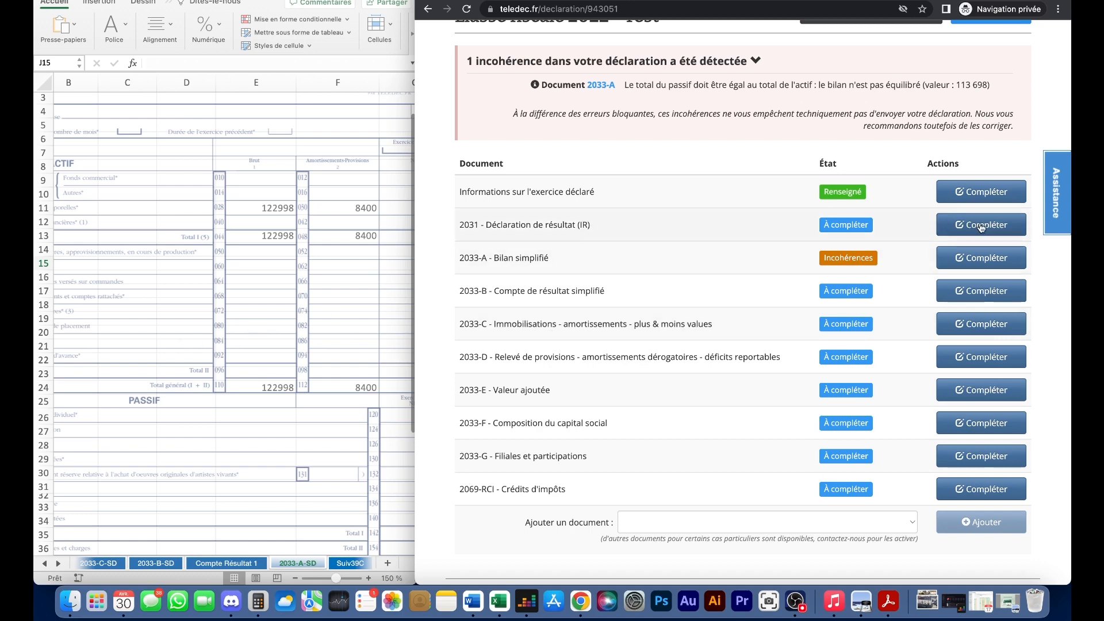
scroll(682, 254, "down", 1)
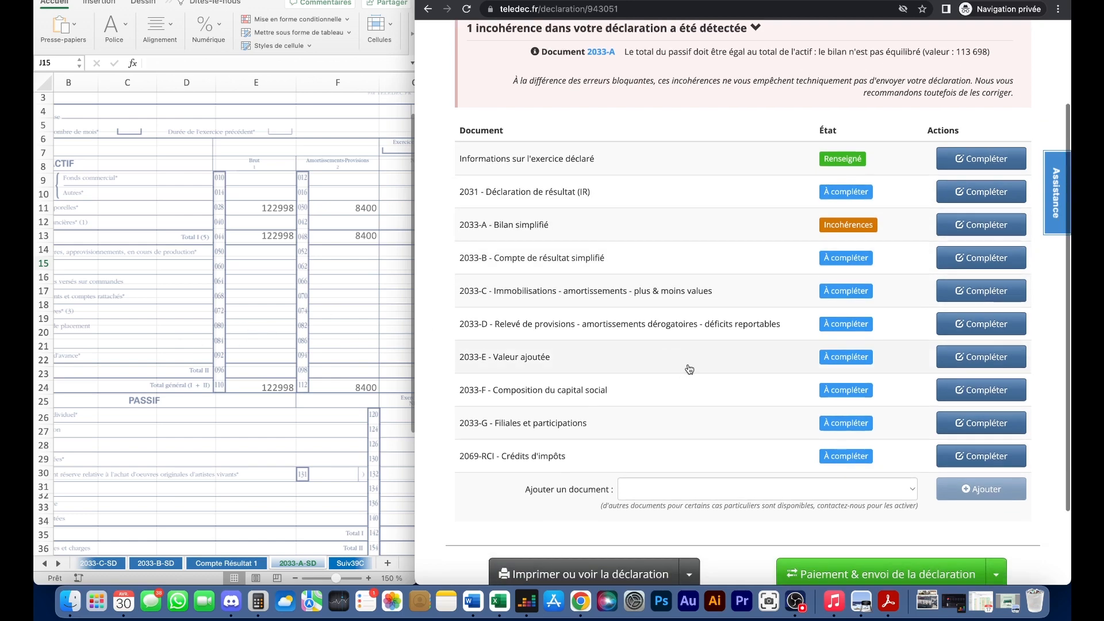
left_click(961, 328)
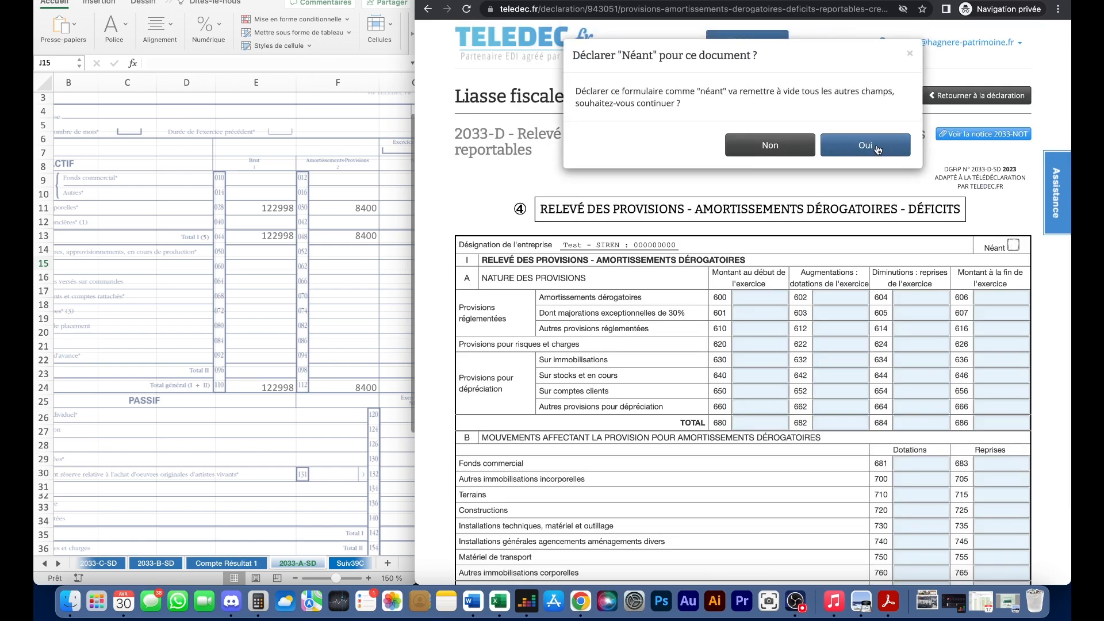
left_click_drag(604, 91, 726, 103)
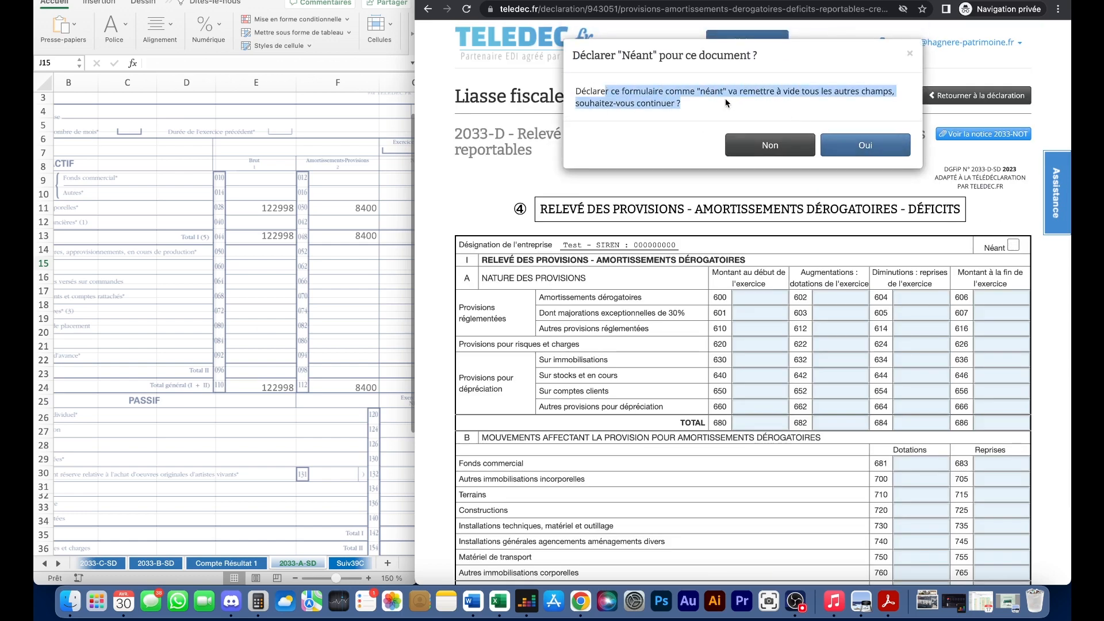
left_click(891, 150)
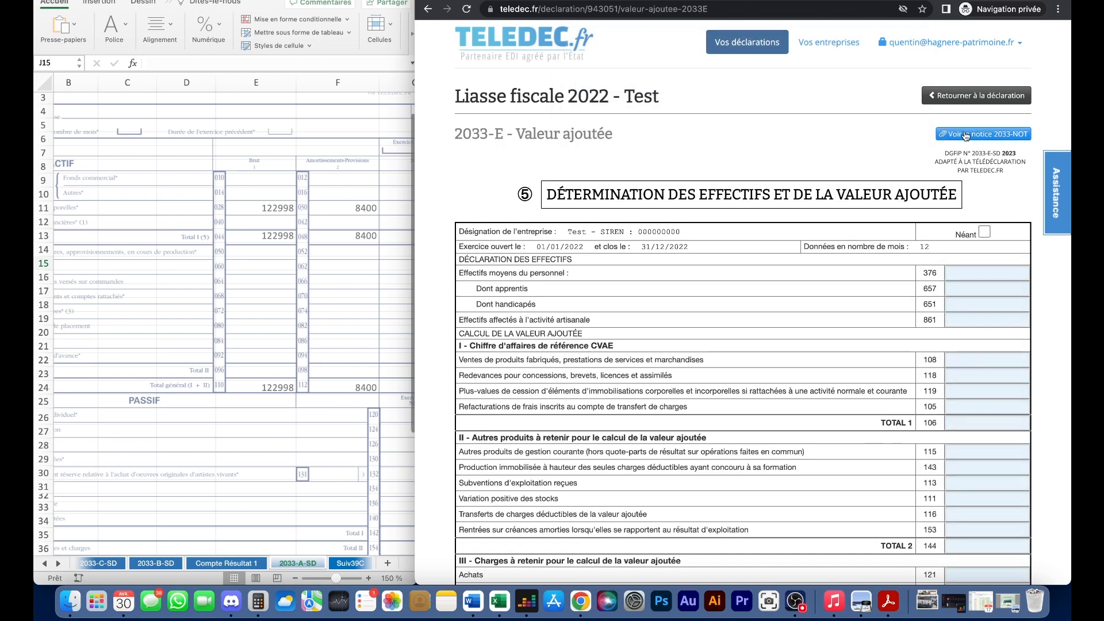
- Declare the 2033-E, 2033-F and 2033-G forms as néant
left_click(985, 232)
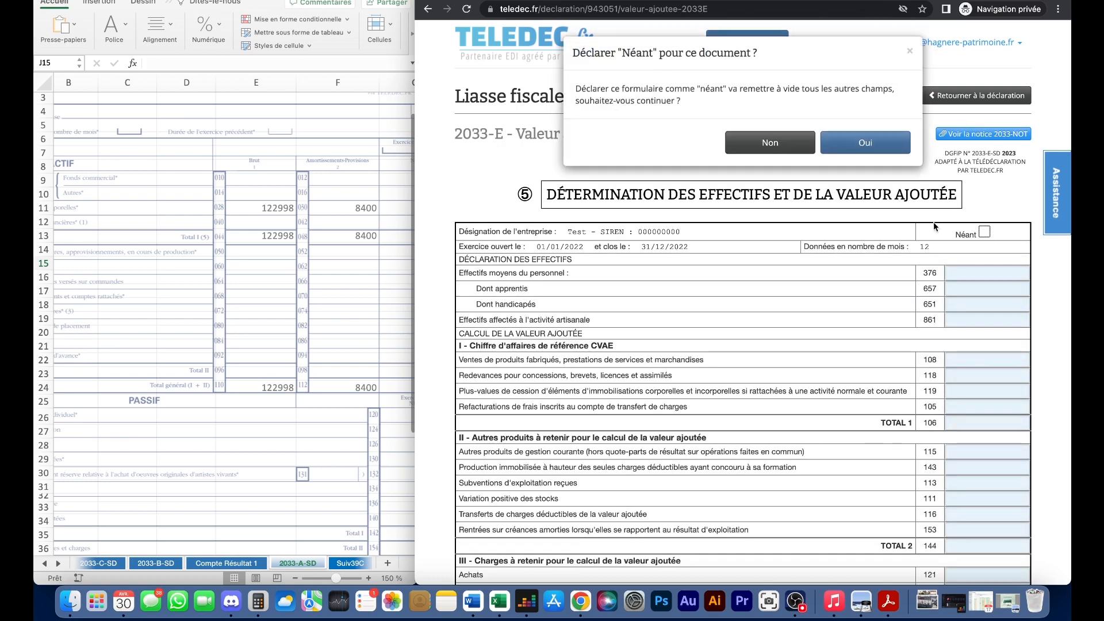
left_click(865, 144)
left_click(1026, 218)
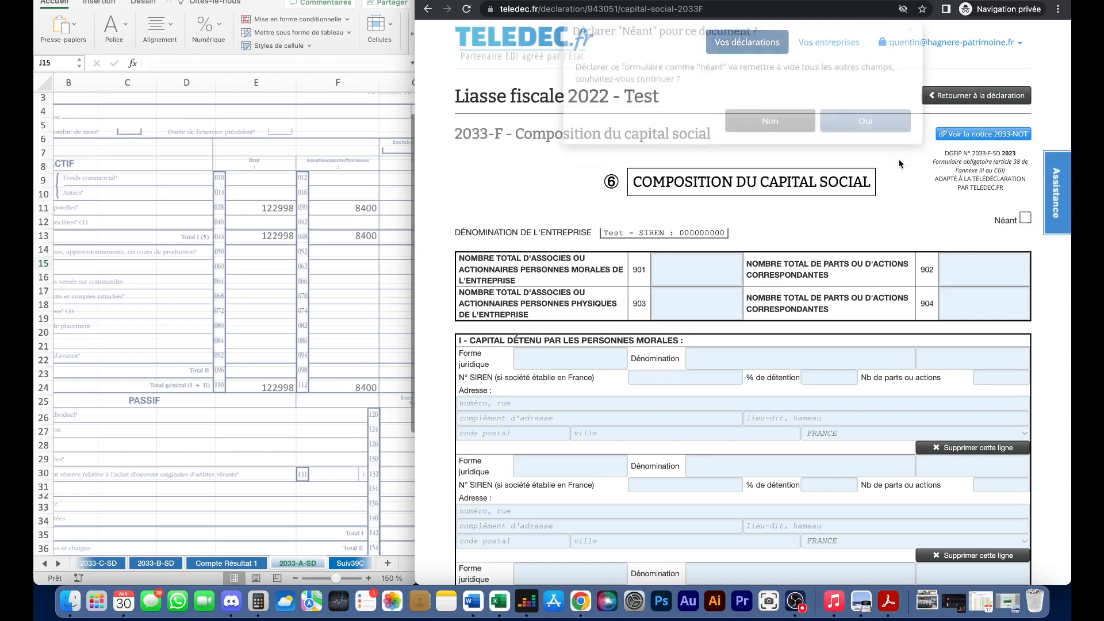
left_click(865, 145)
left_click(1025, 239)
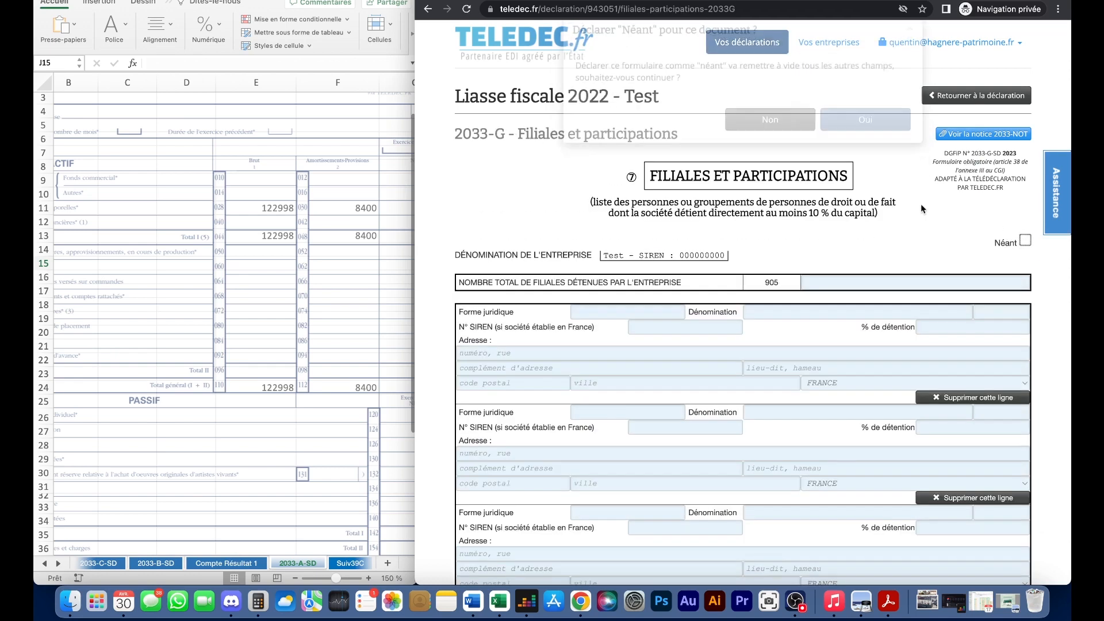
left_click(863, 144)
- Declare the 2069-RCI tax credits form as néant
scroll(820, 194, "down", 1)
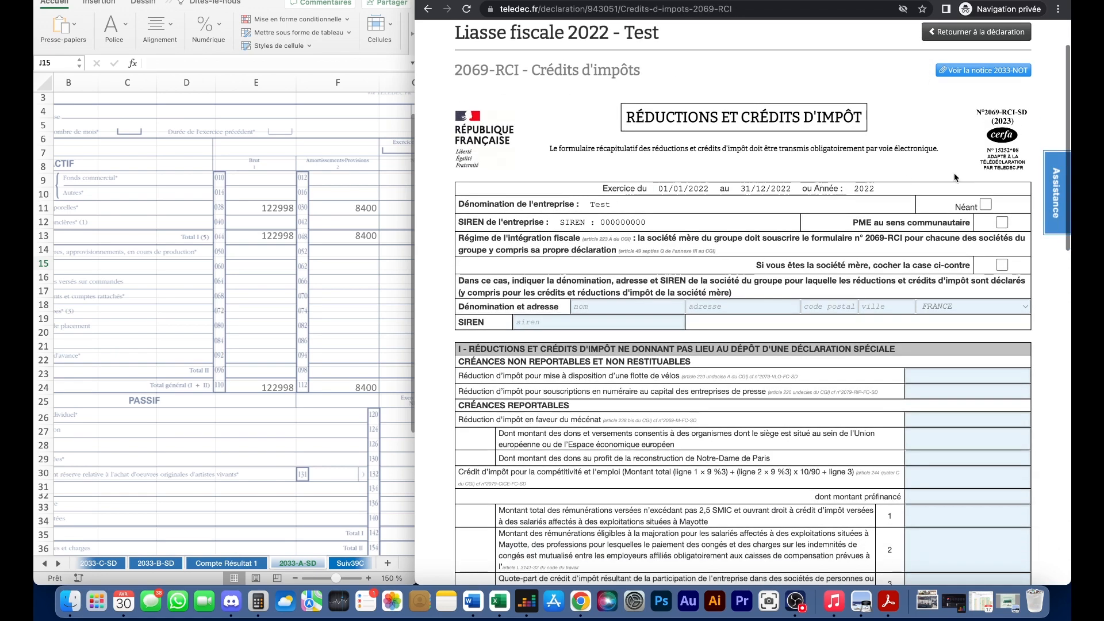
left_click(986, 203)
left_click(985, 202)
left_click(985, 203)
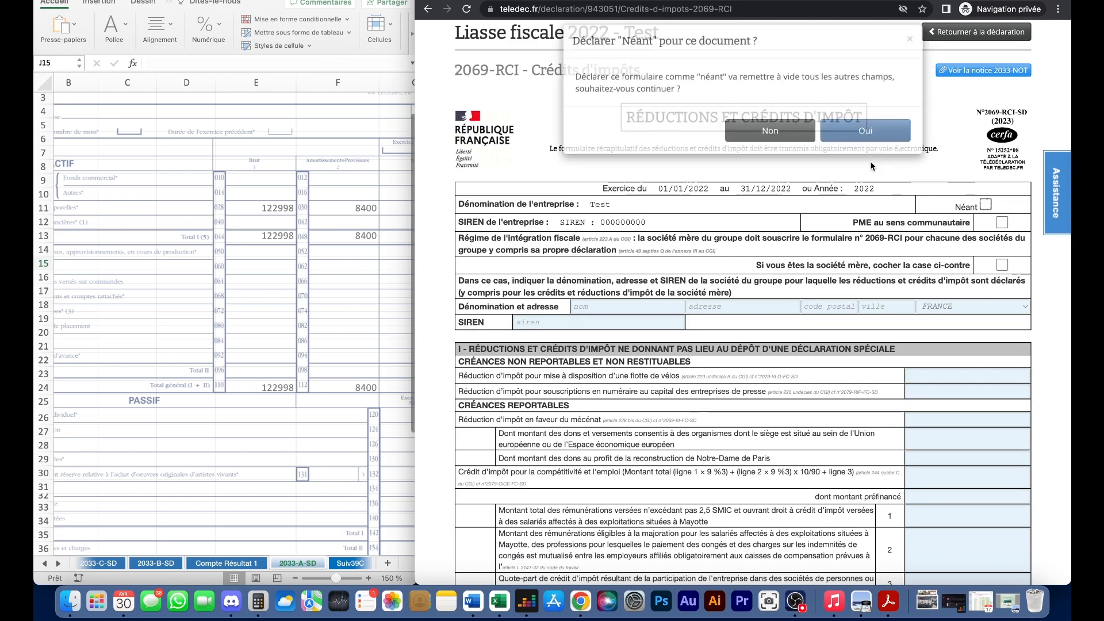
left_click(871, 145)
scroll(711, 443, "down", 2)
left_click(259, 355)
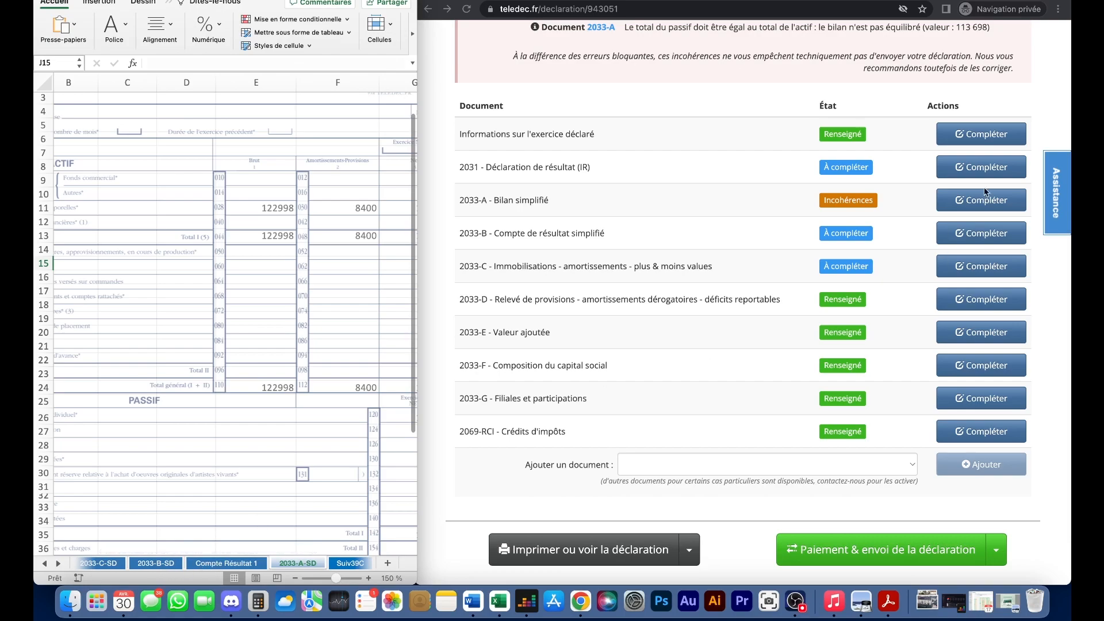
- Open the 2033-B form and check the workbook's Compte Résultat 1 sheet
left_click(965, 225)
scroll(795, 251, "down", 10)
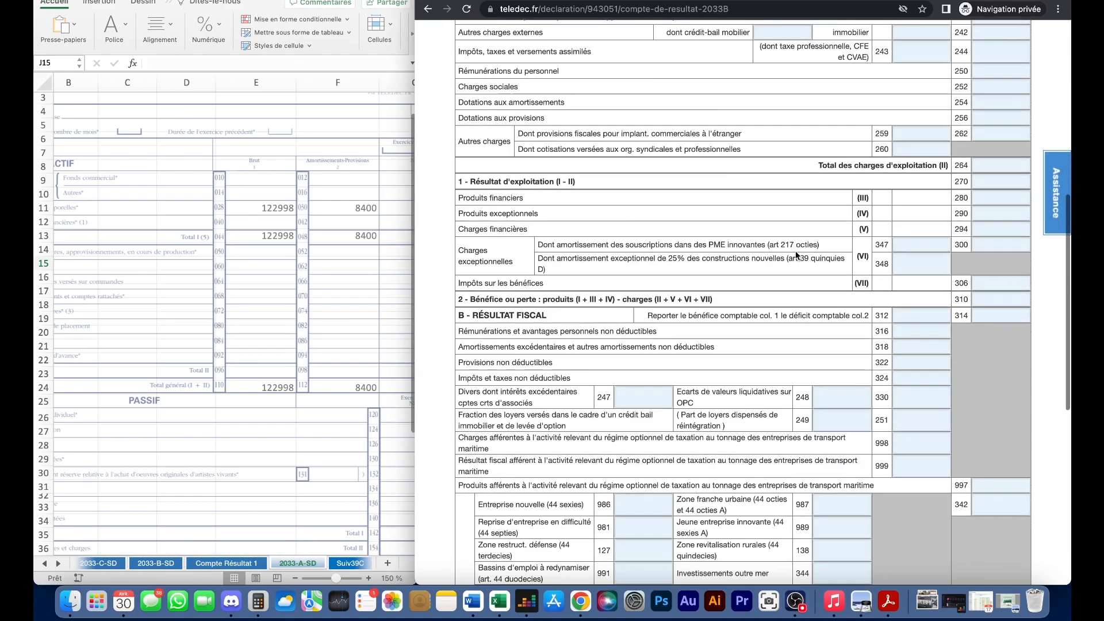
scroll(795, 251, "down", 5)
left_click(226, 563)
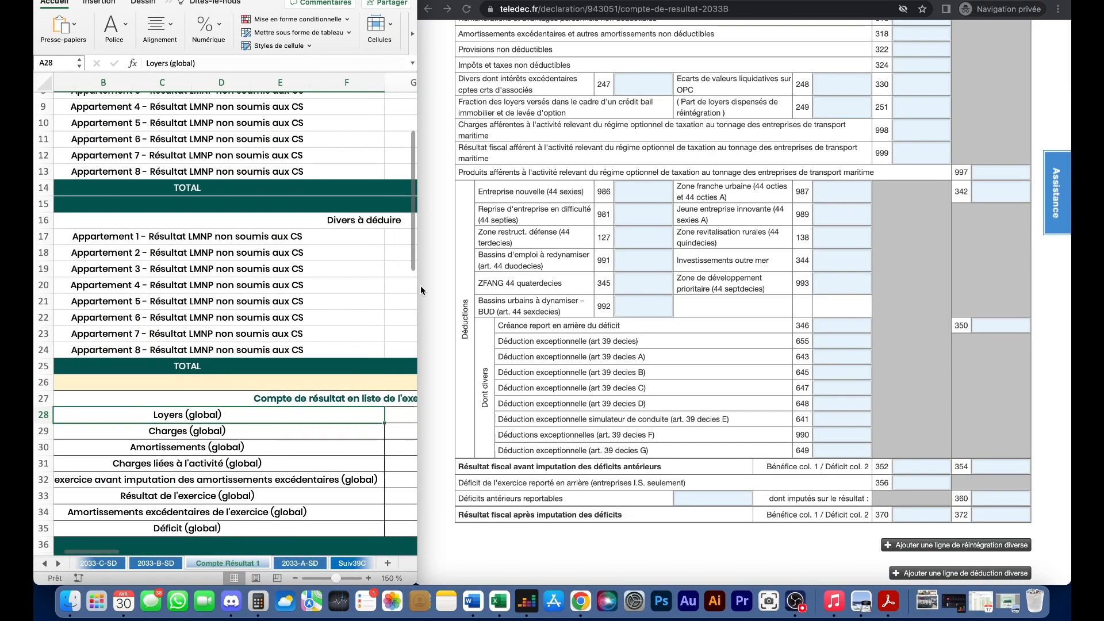
left_click_drag(443, 283, 664, 282)
scroll(506, 288, "up", 5)
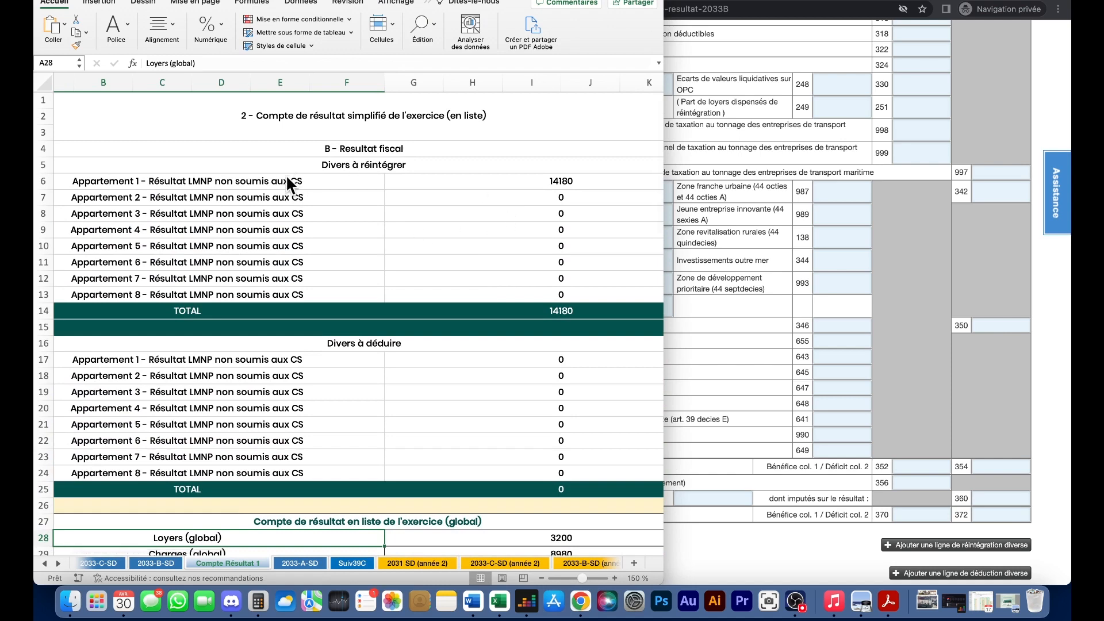
left_click(745, 312)
scroll(841, 458, "down", 3)
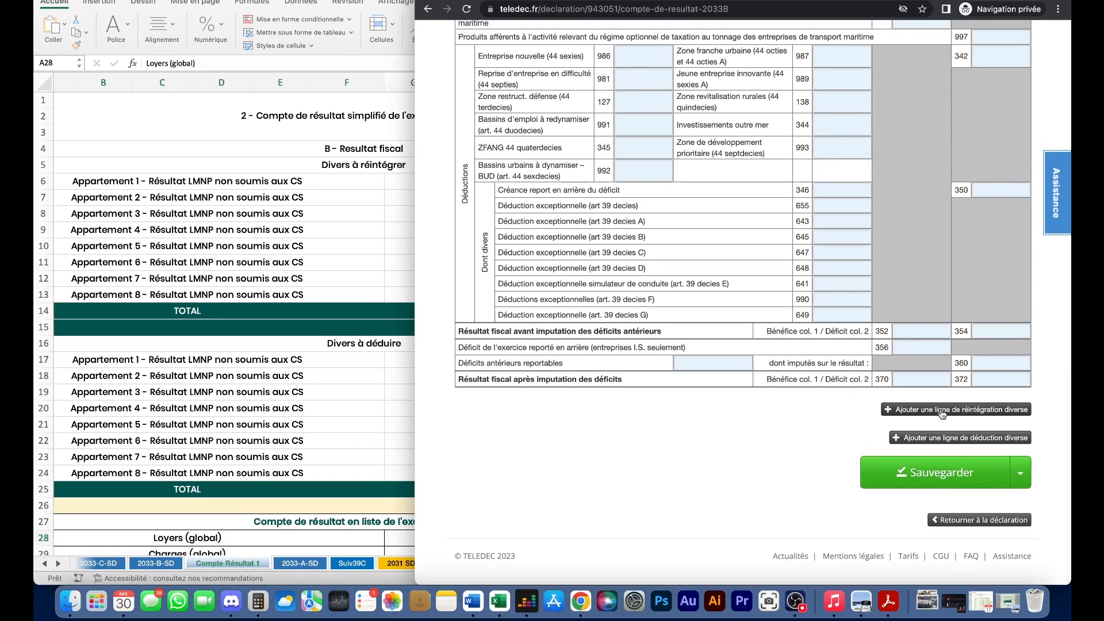
- Add a miscellaneous reintegration line for the Appartement Villeneuve LMNP result of 14180
left_click(934, 410)
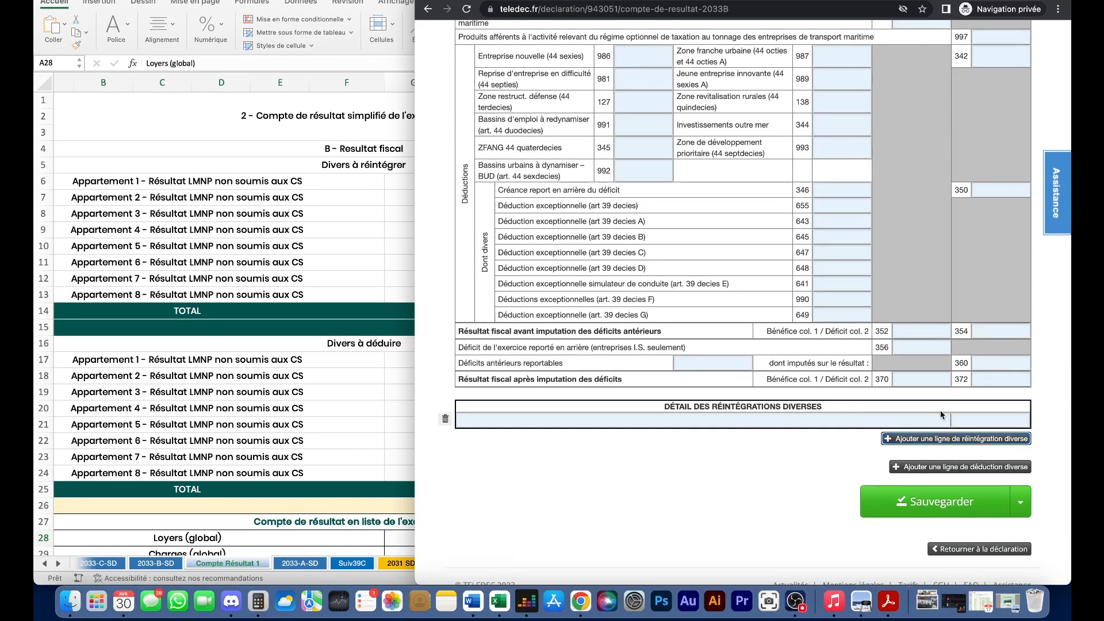
left_click(743, 416)
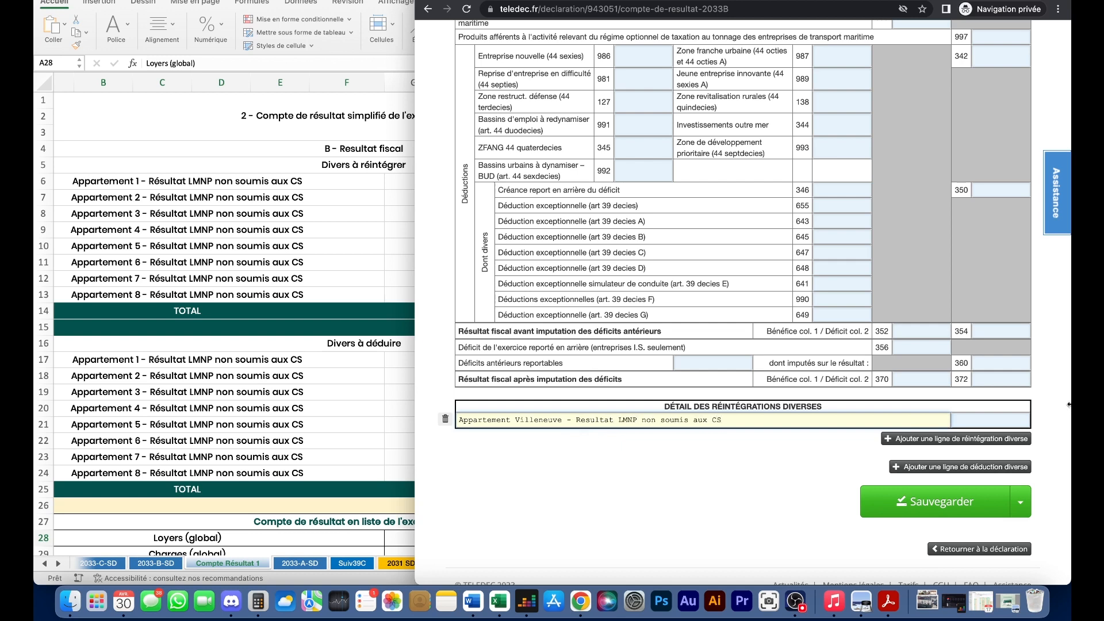
left_click(407, 271)
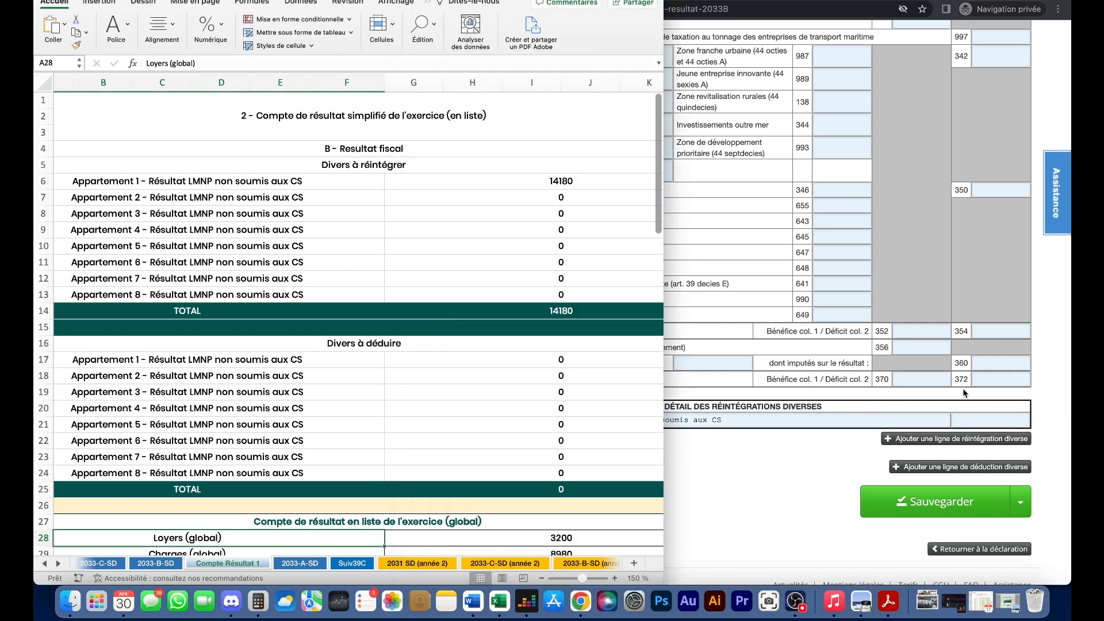
left_click(971, 421)
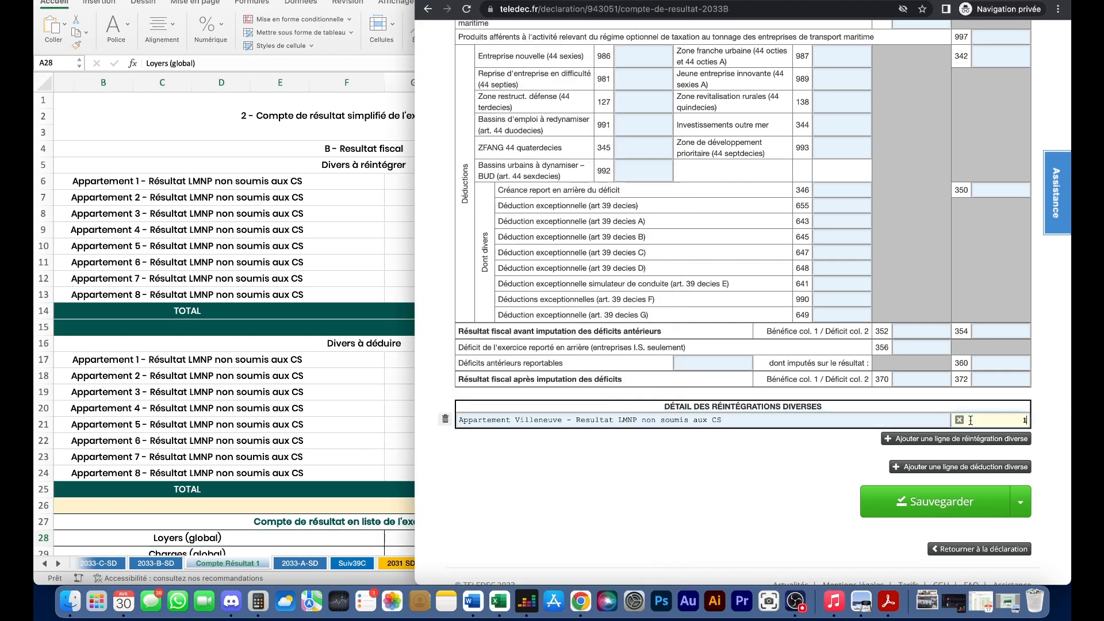
type("14180")
left_click(663, 489)
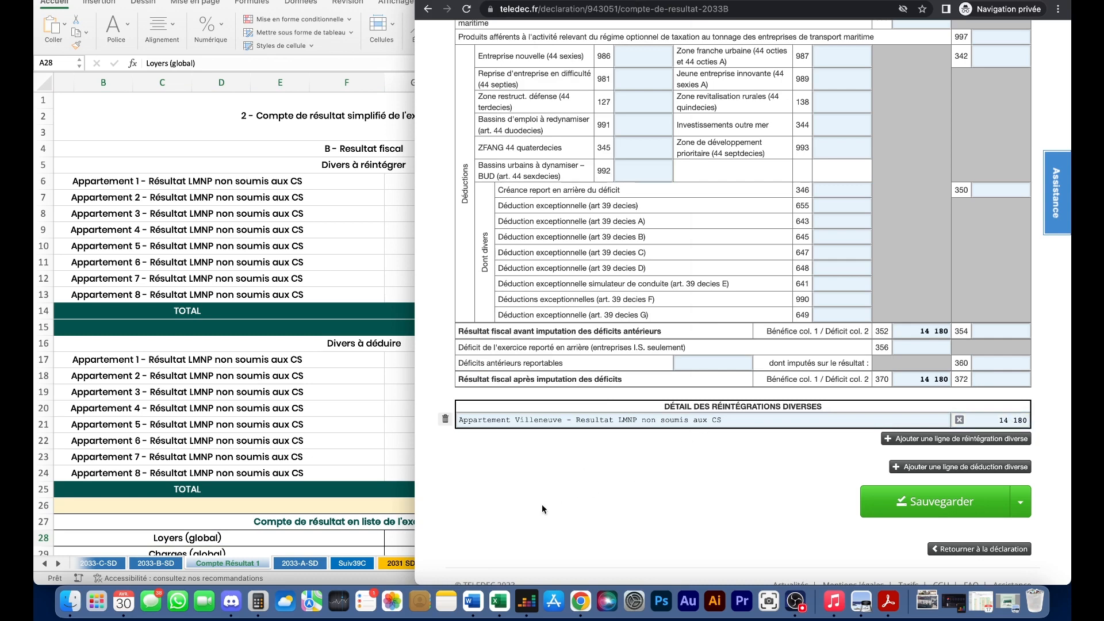
- Compare totals against the workbook and save the 2033-B form
left_click(375, 312)
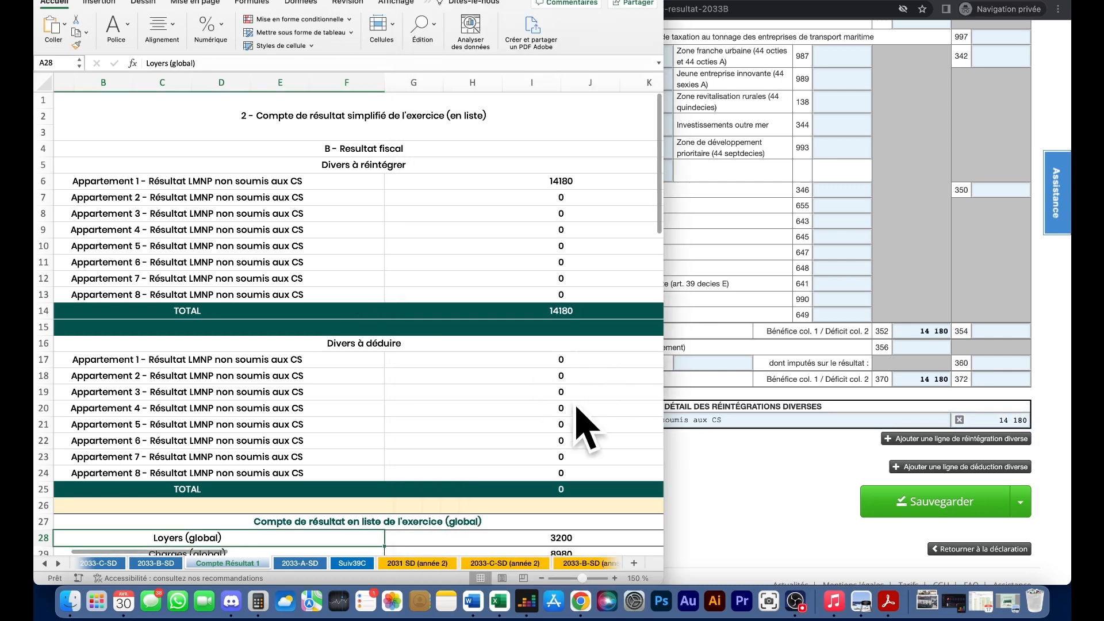
left_click(754, 447)
left_click(934, 501)
scroll(710, 441, "down", 1)
scroll(712, 439, "up", 1)
scroll(817, 191, "down", 1)
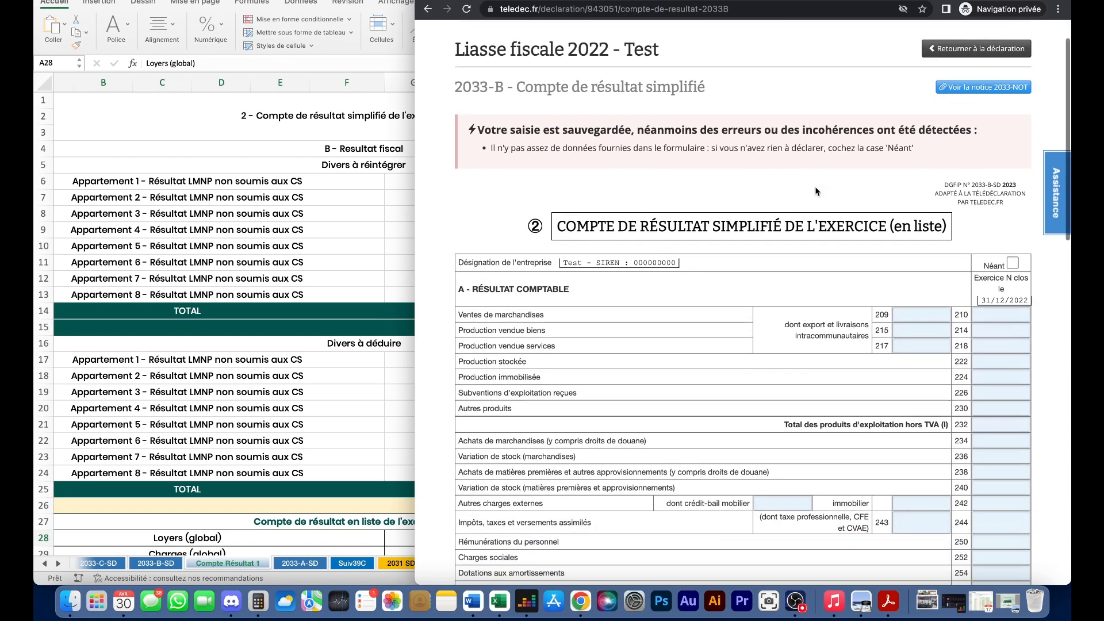
- Return to the document list and select the workbook's income statement rows 27 to 35
left_click(976, 52)
left_click(297, 416)
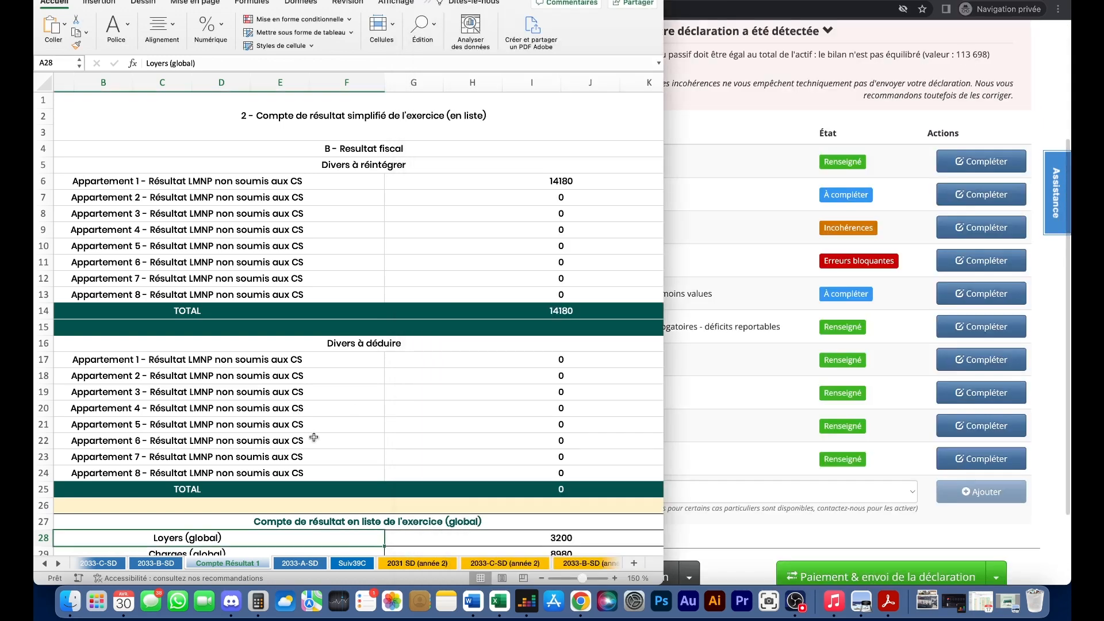
scroll(401, 440, "down", 5)
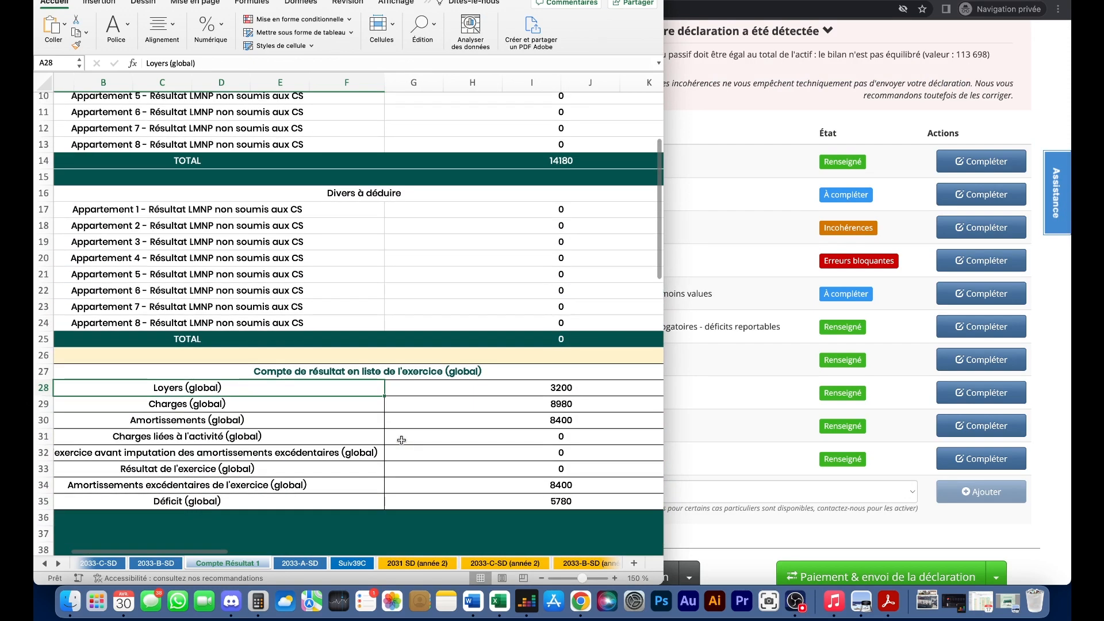
left_click(314, 368)
left_click_drag(375, 371, 530, 503)
- Add an 'Annexe libre, texte et montants' document to the declaration
left_click(713, 494)
left_click(716, 496)
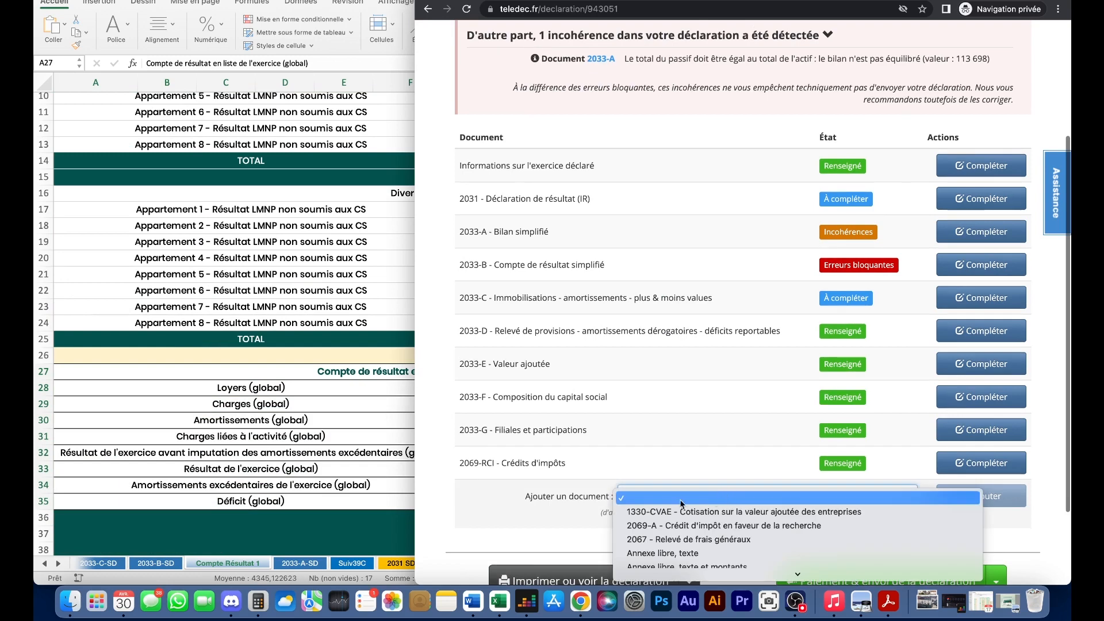
scroll(715, 517, "down", 3)
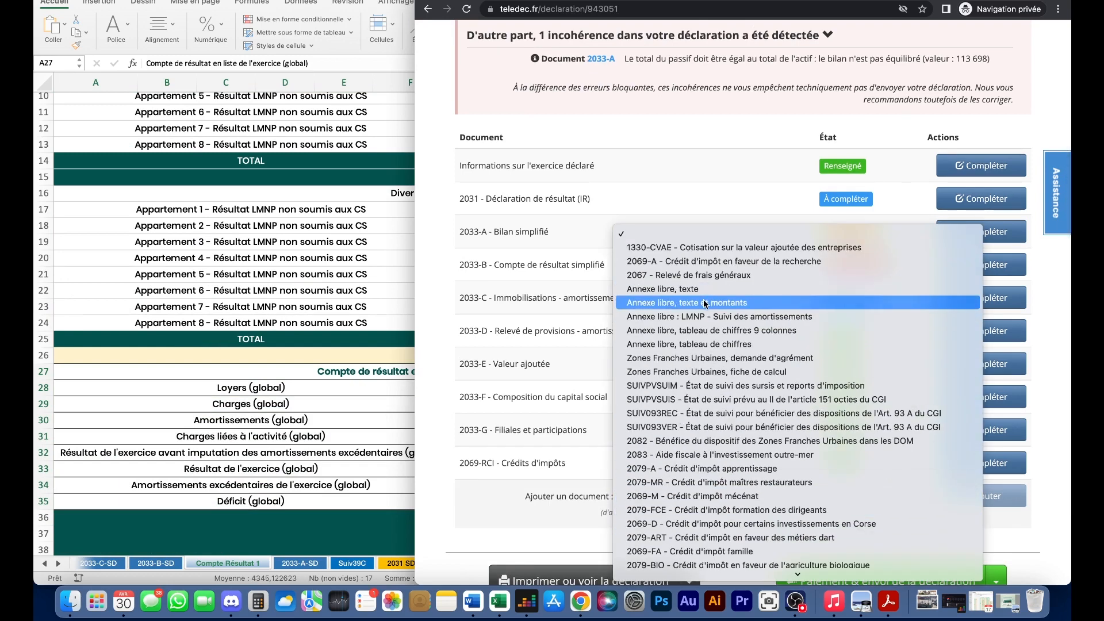
left_click(704, 304)
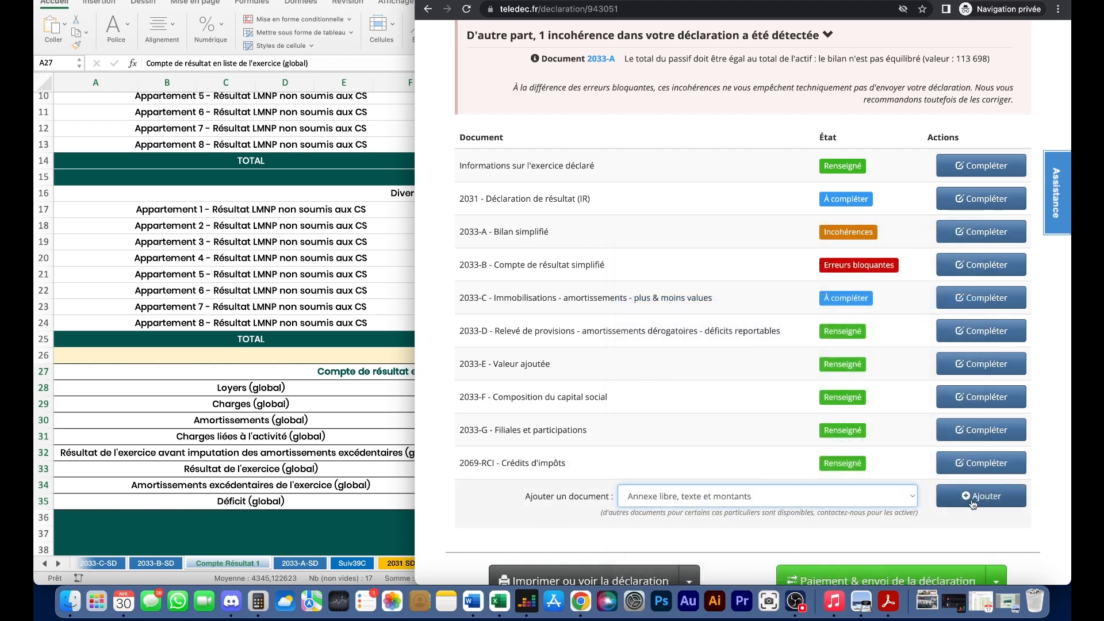
left_click(975, 495)
- Title the annex 'Compte de résultat en liste de l'exercice' and enter 'Loyers' as the first row
scroll(800, 359, "down", 1)
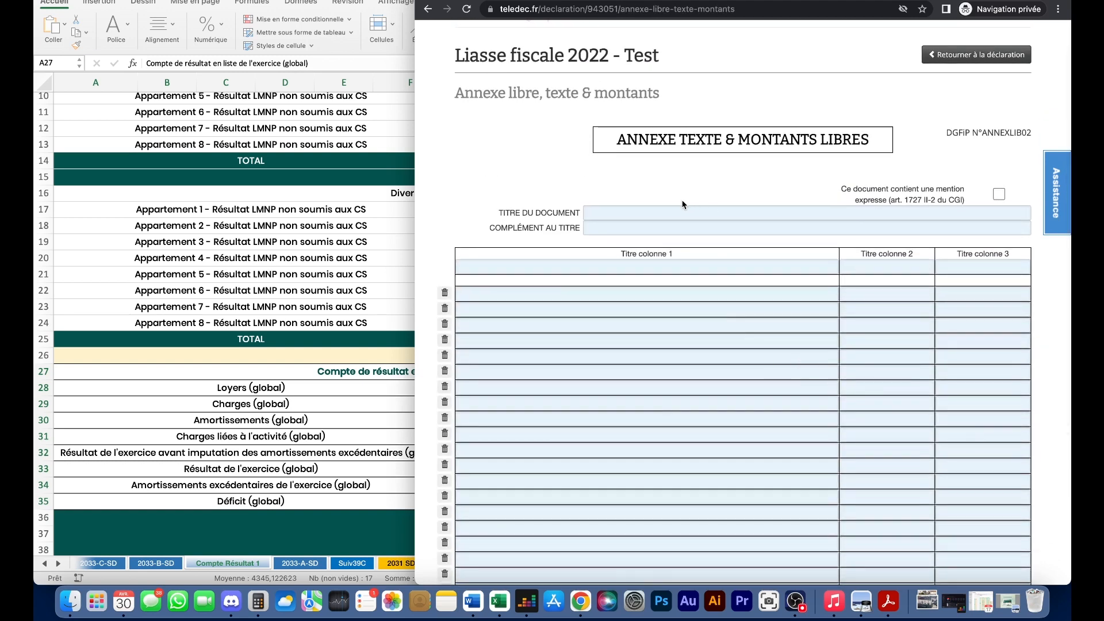
left_click(661, 211)
type("Compte de r")
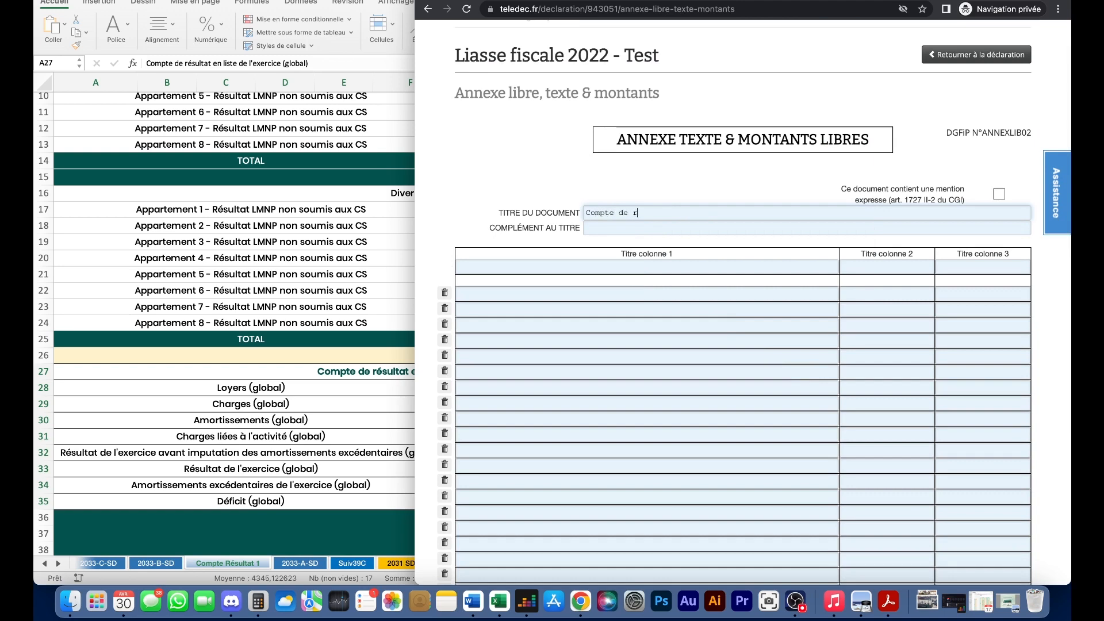
type("ésultat")
left_click(325, 253)
left_click(704, 216)
type("en liste de l'exercice")
left_click(502, 291)
type("Loyers")
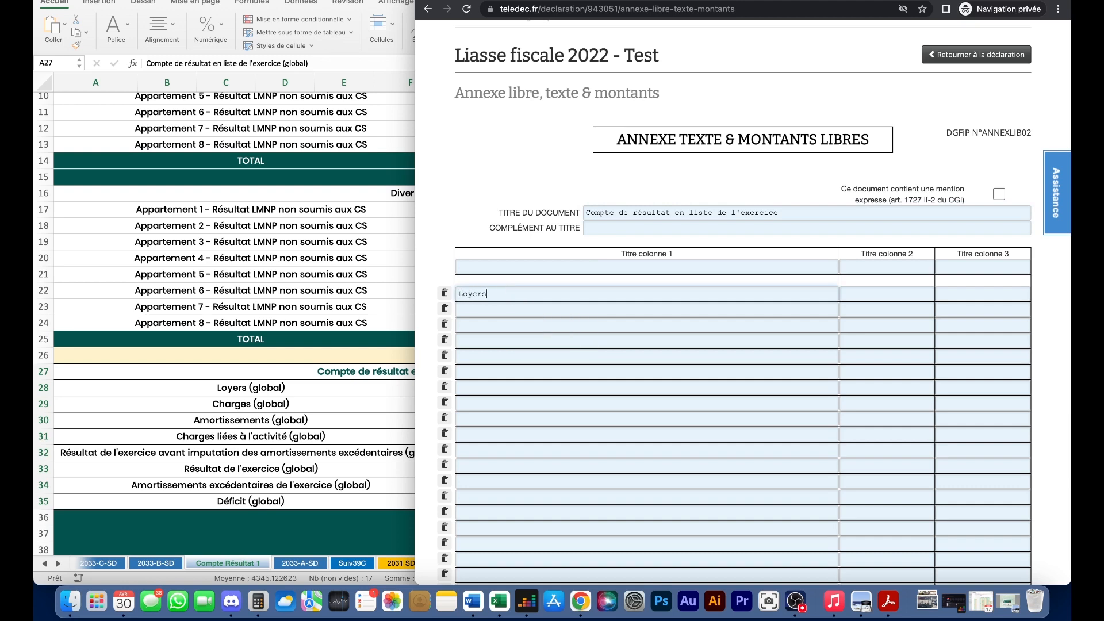
- Resize the workbook beside the form and save the free annex
left_click(874, 271)
left_click_drag(417, 341, 673, 299)
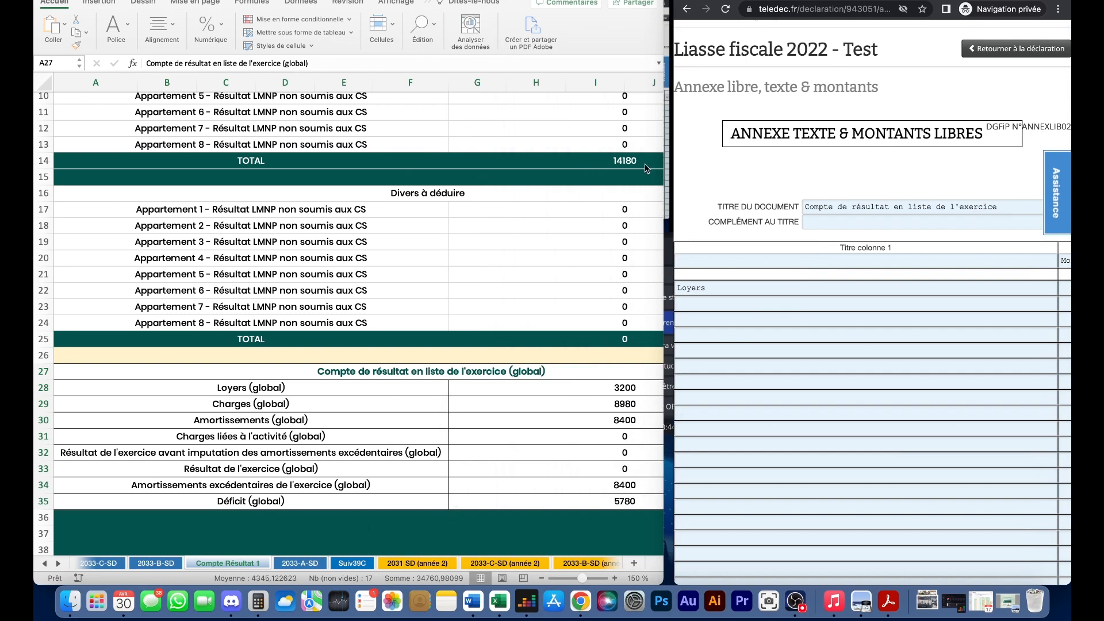
left_click_drag(674, 167, 446, 167)
scroll(707, 226, "down", 10)
left_click(954, 483)
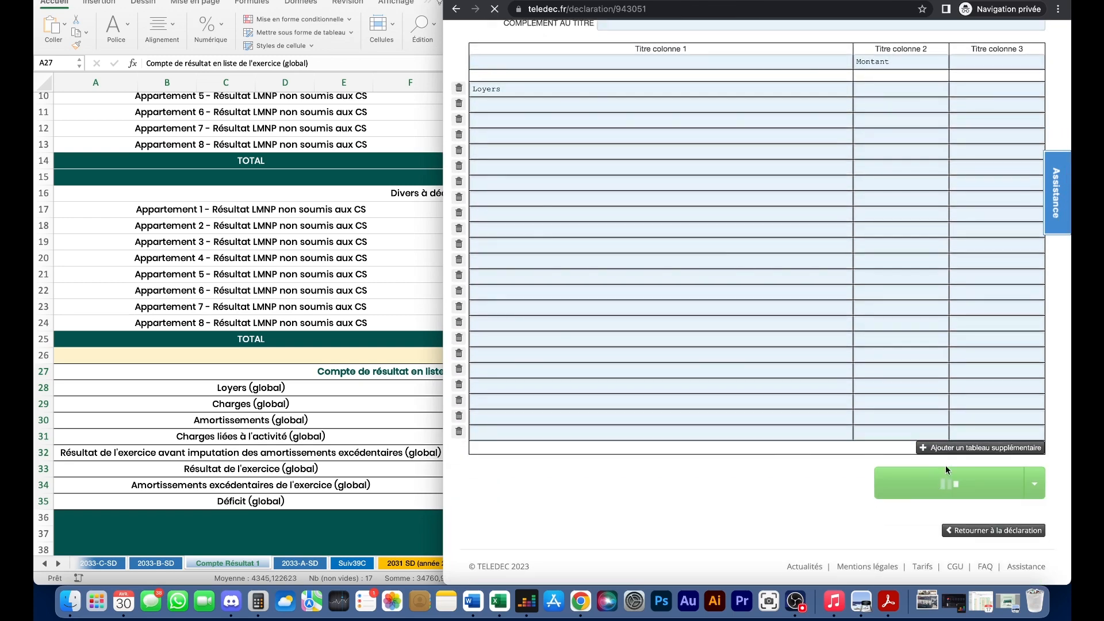
- Check the workbook's Suiv39C sheet and bring up the declaration's list of documents to add
left_click(359, 566)
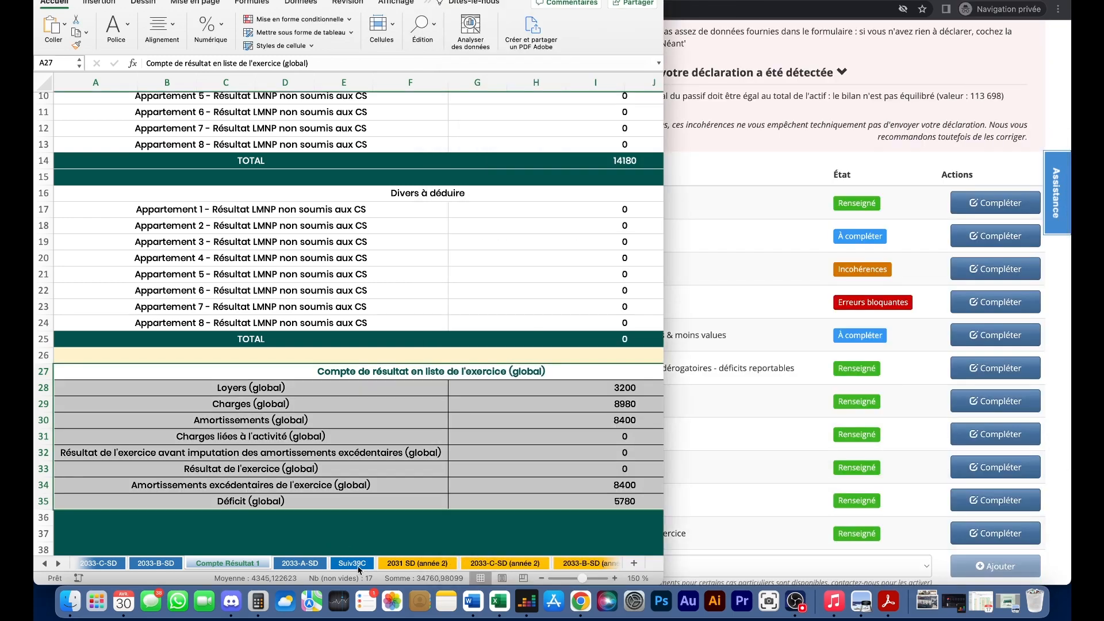
left_click(359, 566)
scroll(303, 353, "up", 3)
scroll(304, 353, "up", 1)
scroll(332, 238, "right", 3)
scroll(332, 238, "left", 3)
left_click(796, 601)
left_click(566, 529)
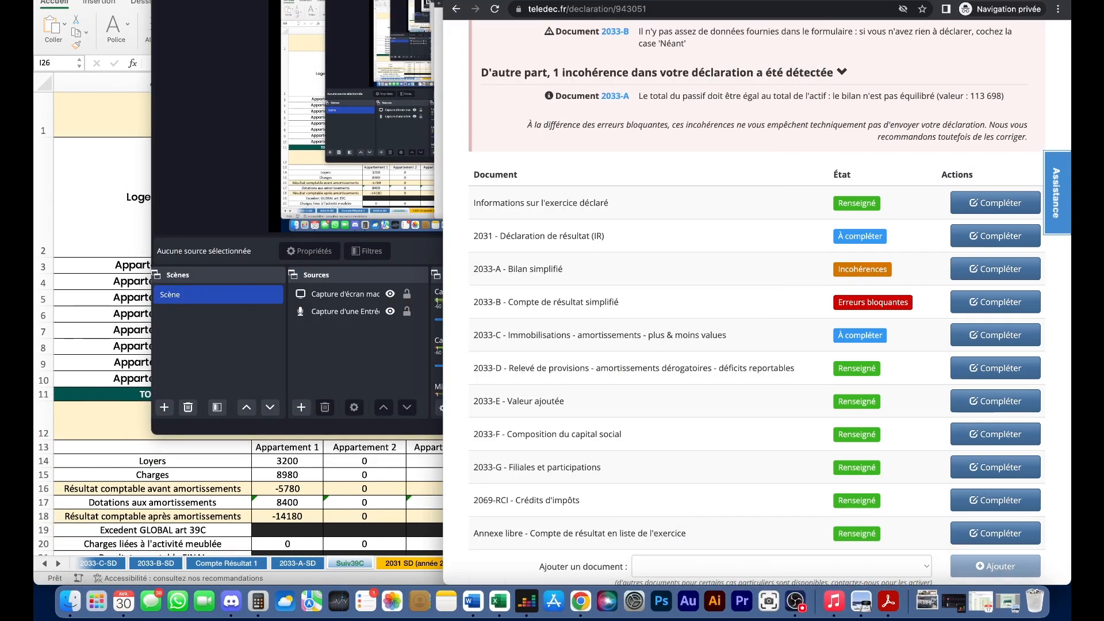
key("super+m")
left_click(697, 565)
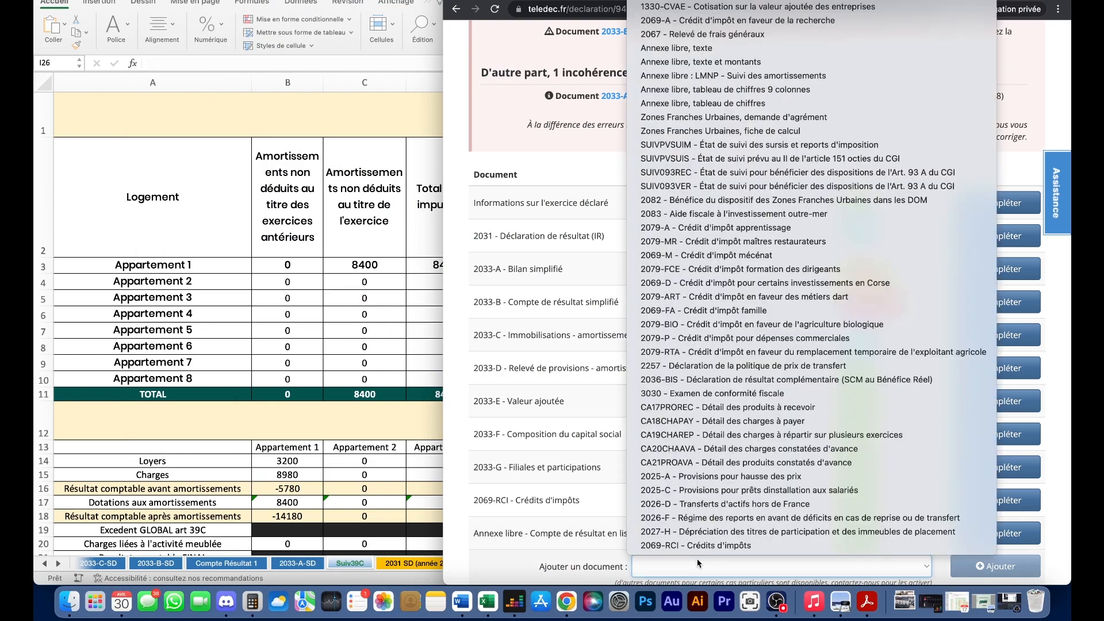
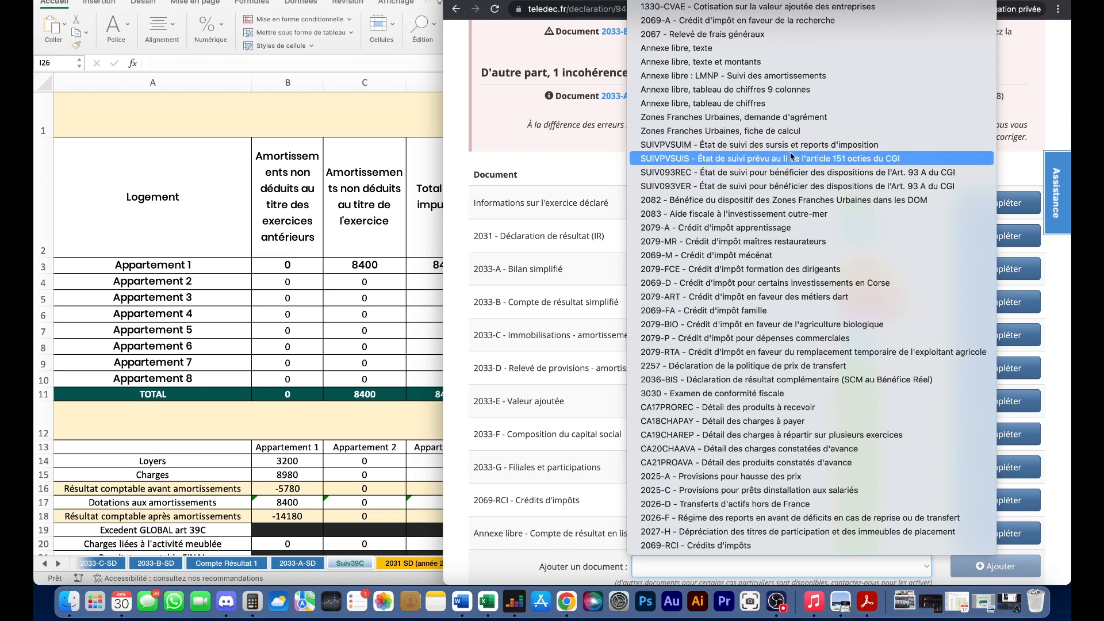
- Add the SUIVPVSUIM tracking statement to the declaration, review it, and return to the document list
left_click(886, 146)
scroll(773, 360, "down", 5)
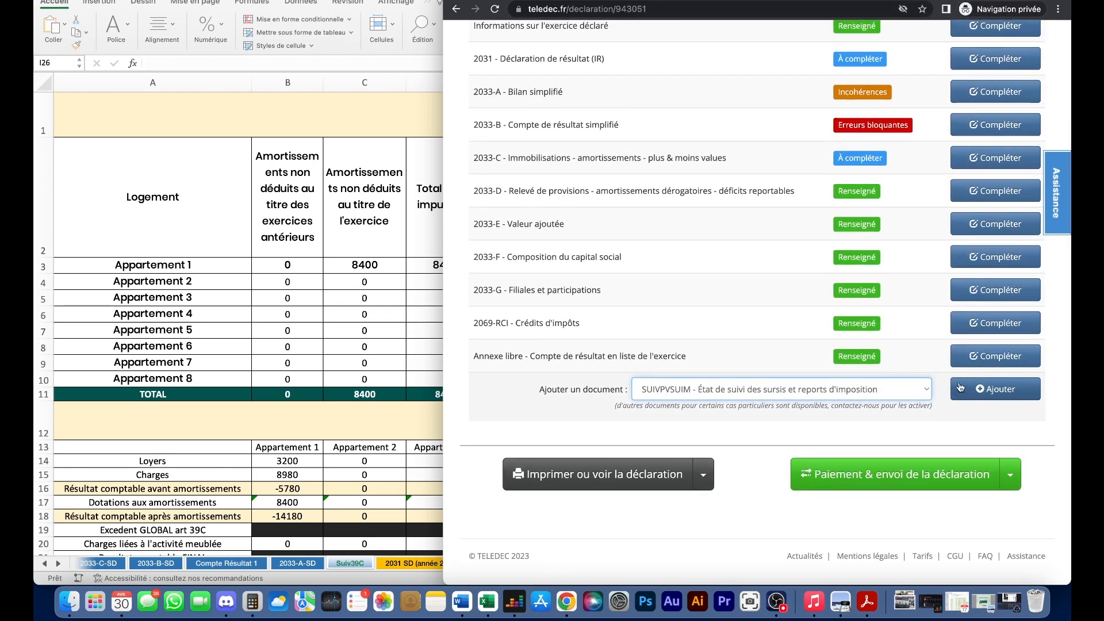
left_click(1002, 391)
scroll(767, 372, "down", 3)
scroll(768, 372, "down", 3)
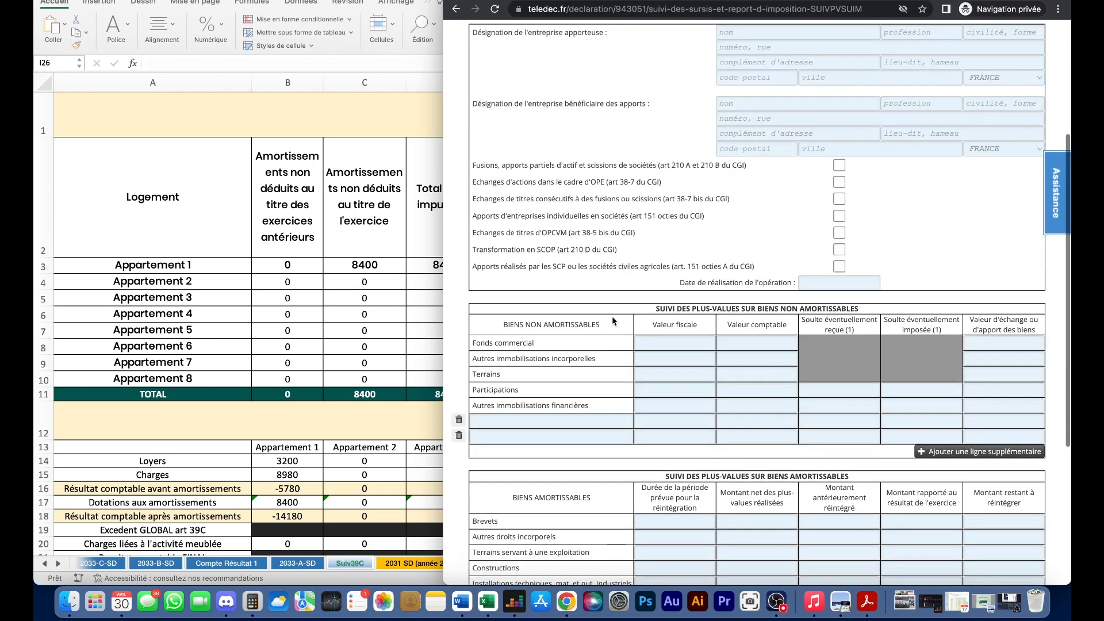
scroll(665, 344, "down", 5)
scroll(665, 344, "up", 10)
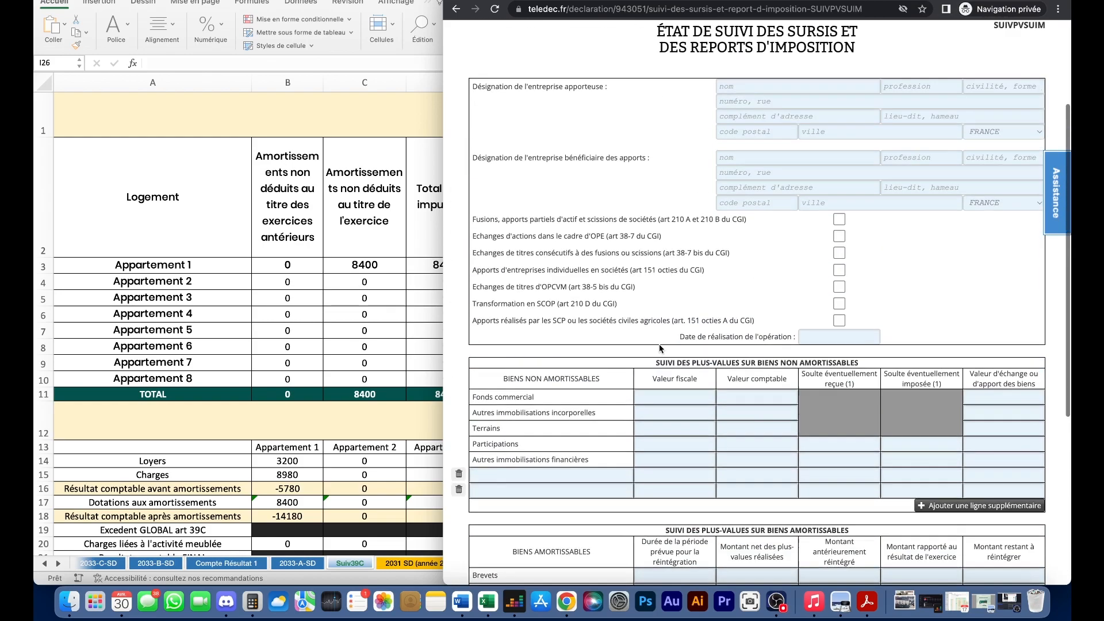
left_click(1007, 99)
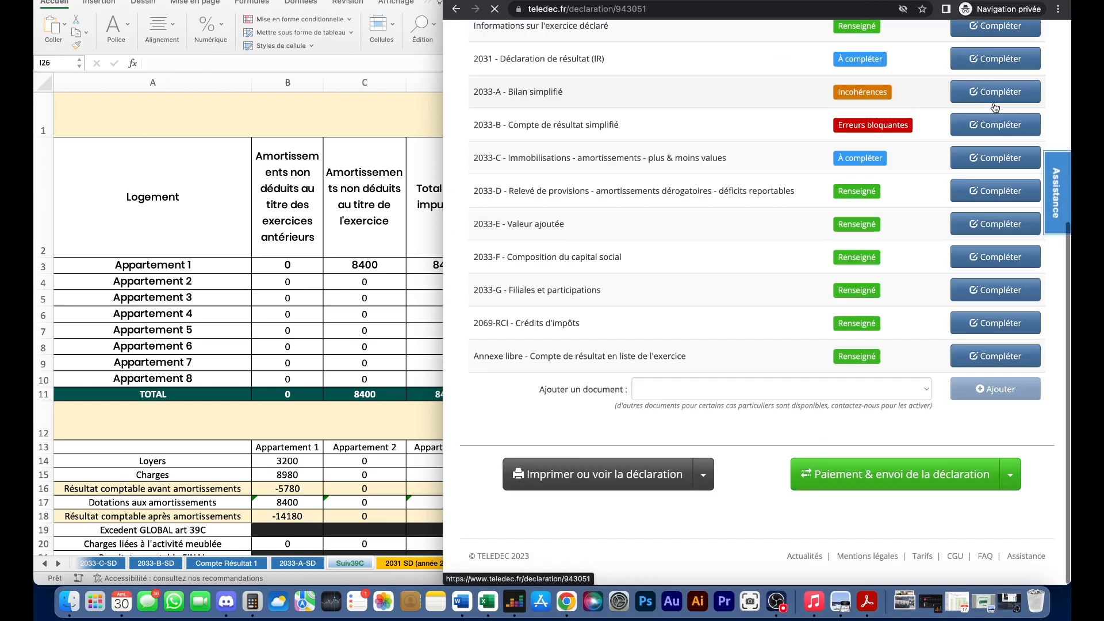
- Choose 'Annexe libre : LMNP - Suivi des amortissements' from the list of documents to add
left_click(834, 391)
scroll(745, 429, "down", 2)
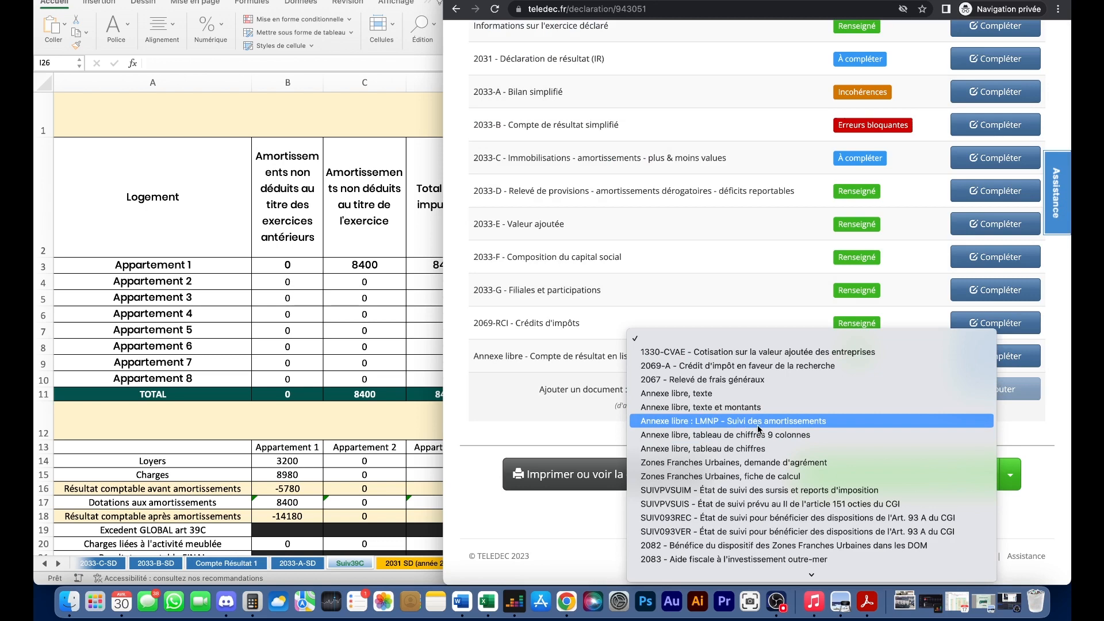
scroll(759, 430, "down", 2)
scroll(785, 380, "down", 8)
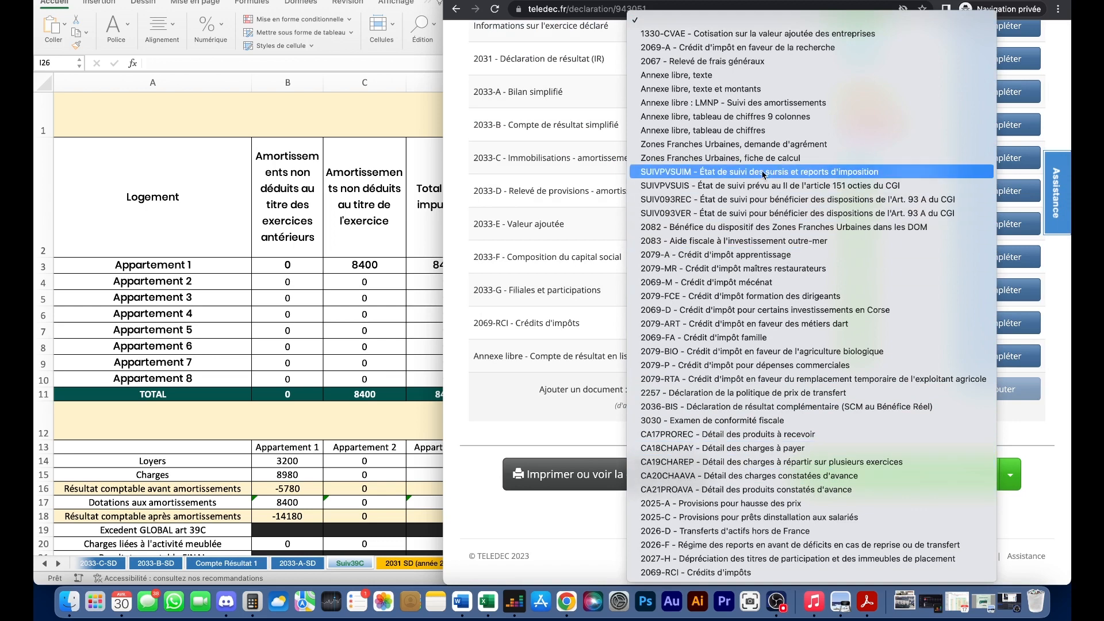
left_click(756, 104)
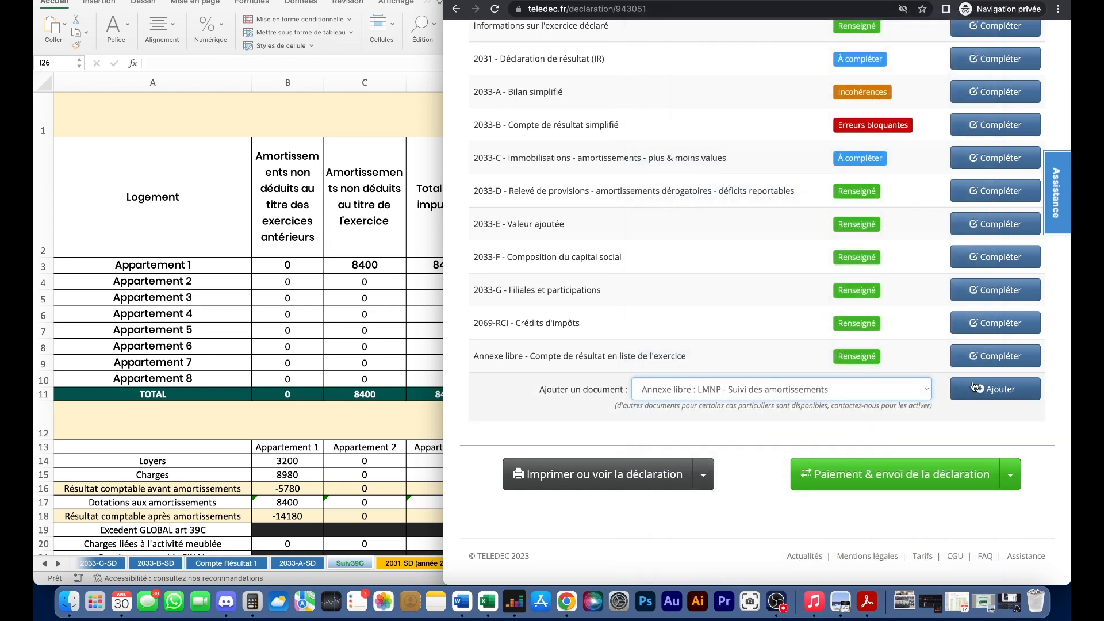
left_click(976, 386)
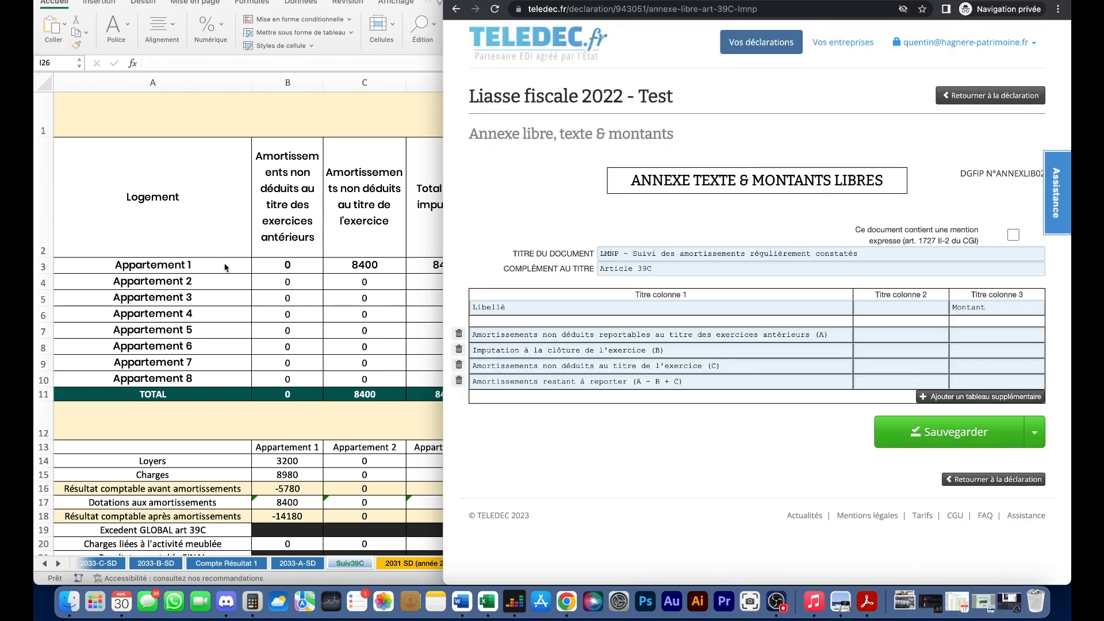
- Enter 0 for rows (A) and (B) of the annex, checked against Excel's Suivi39C sheet
left_click(329, 245)
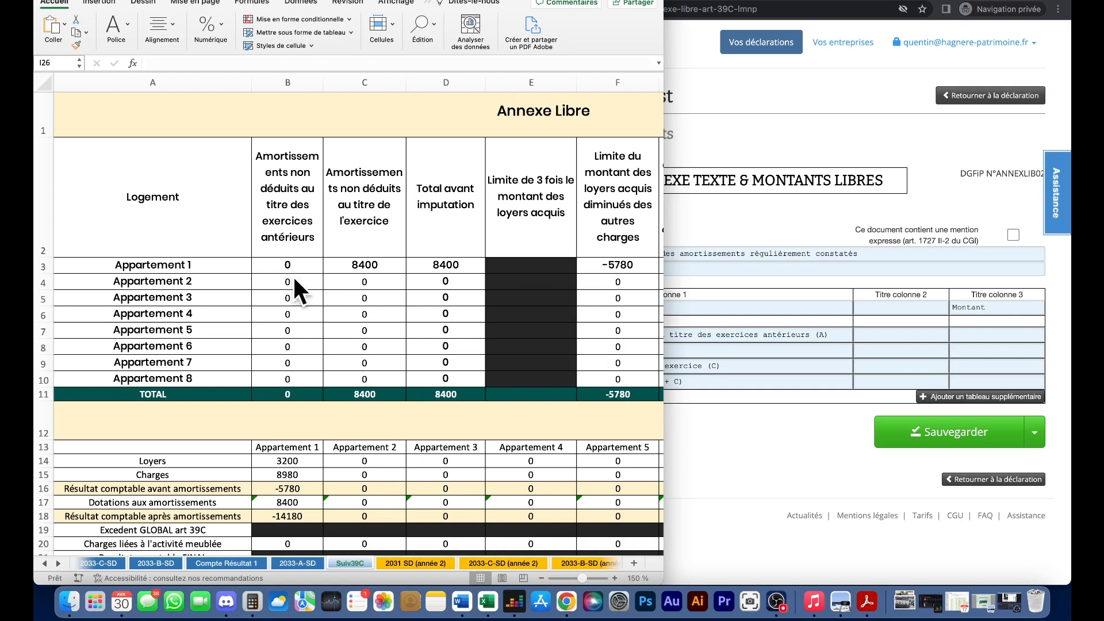
left_click_drag(664, 116, 448, 116)
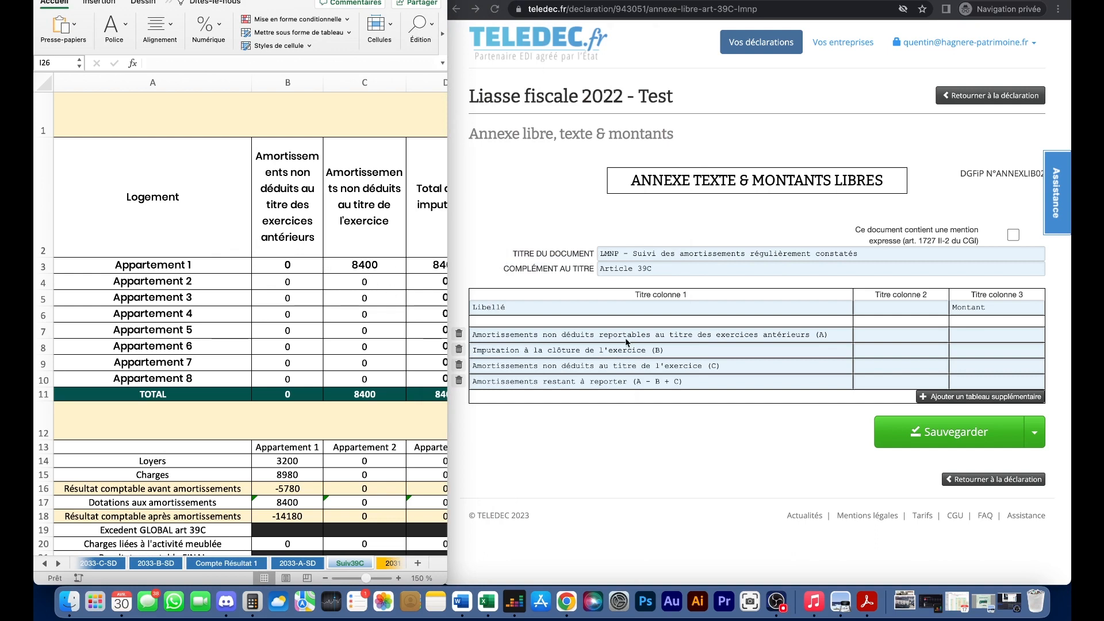
left_click(281, 186)
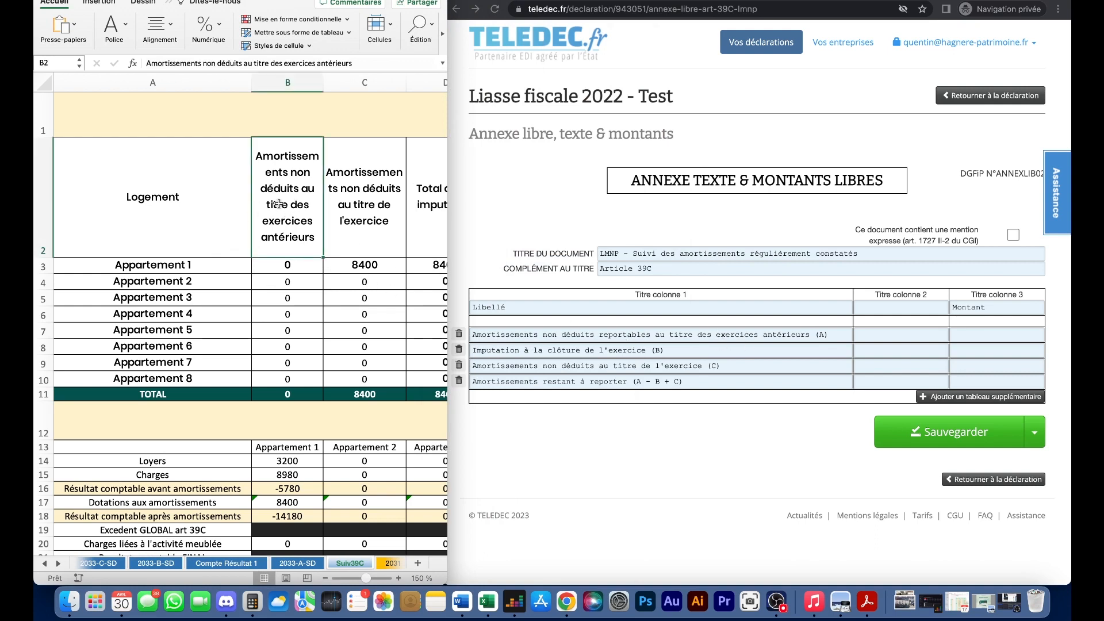
left_click(911, 332)
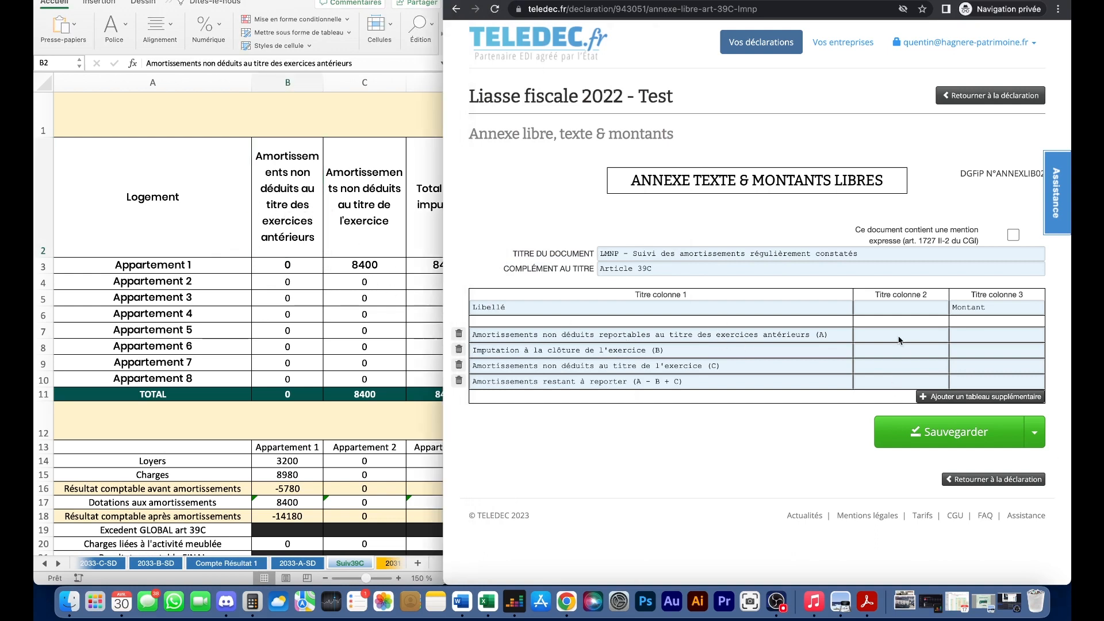
left_click(954, 333)
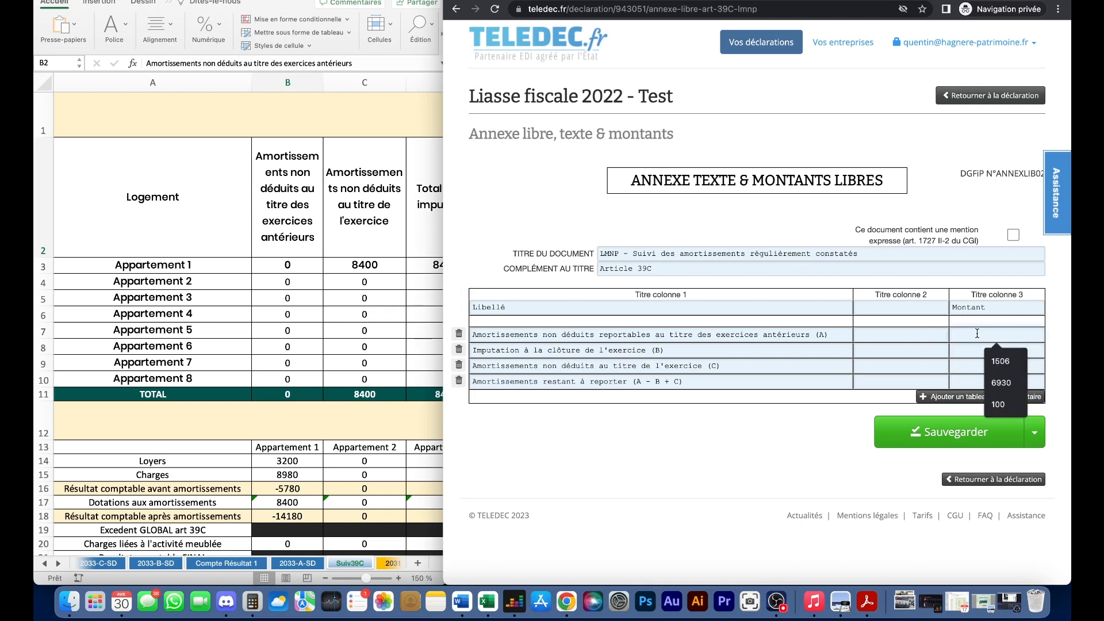
type("0")
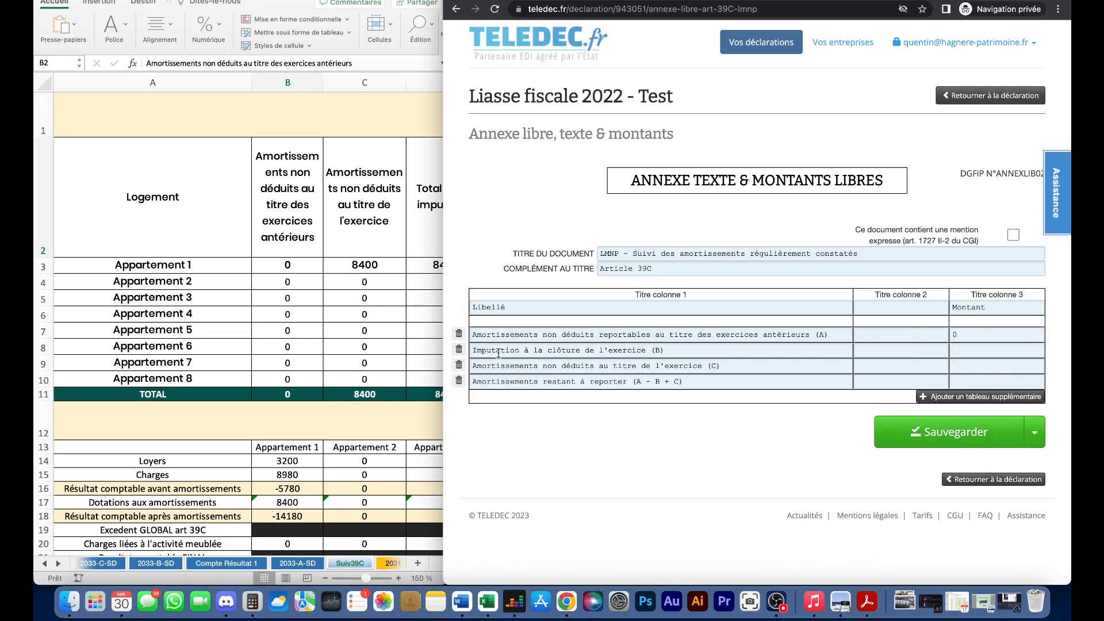
left_click(390, 270)
left_click_drag(443, 250, 934, 236)
left_click(719, 190)
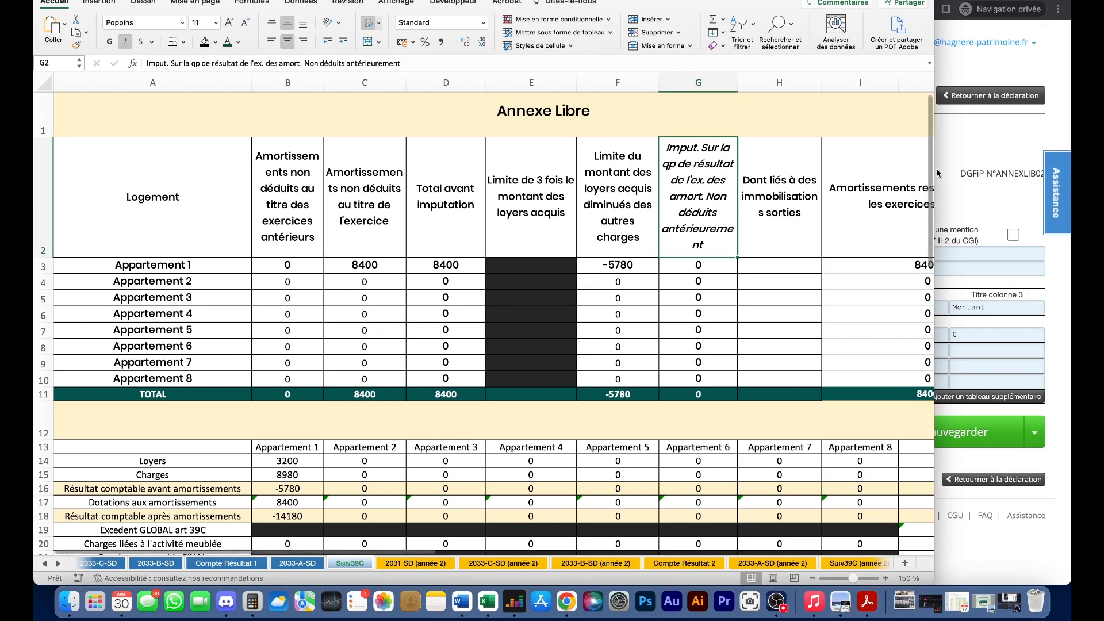
left_click_drag(935, 170, 442, 171)
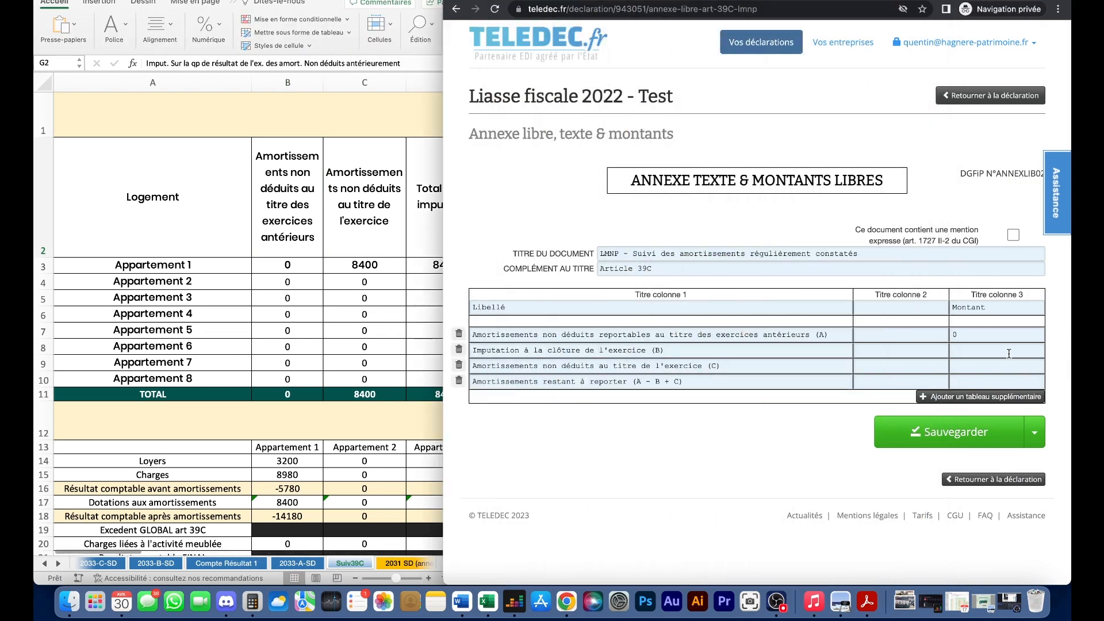
left_click(999, 353)
type("0")
- Fill rows (C) and (A - B + C) with 8400 from Suivi39C, then save the annex
left_click(383, 279)
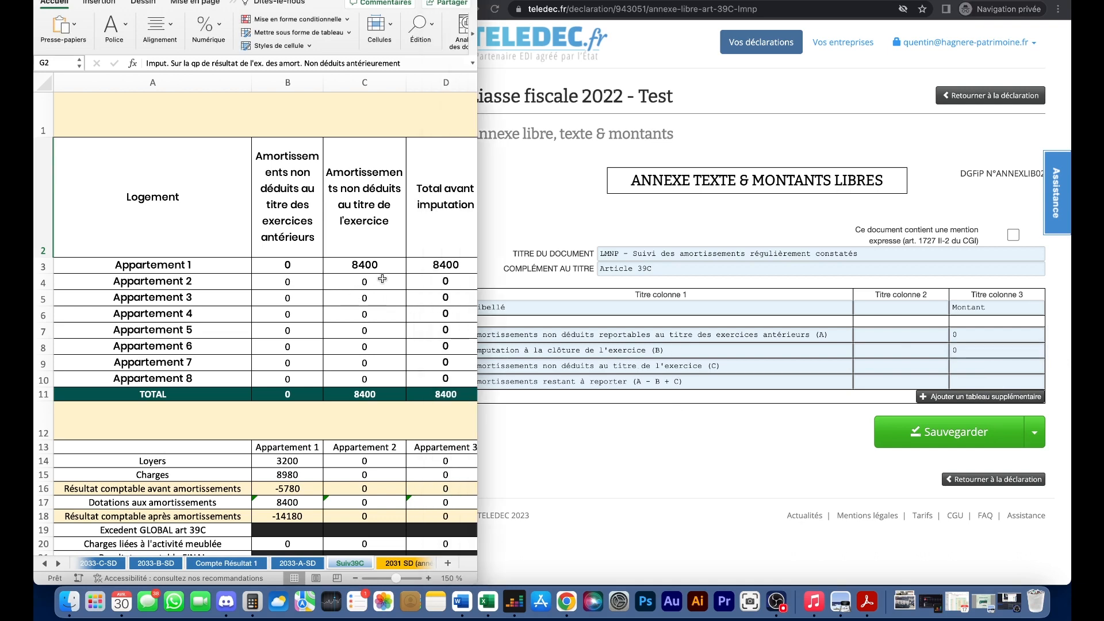
scroll(356, 259, "right", 1)
scroll(331, 244, "down", 1)
left_click(332, 243)
left_click(339, 255)
scroll(403, 267, "up", 1)
left_click(981, 366)
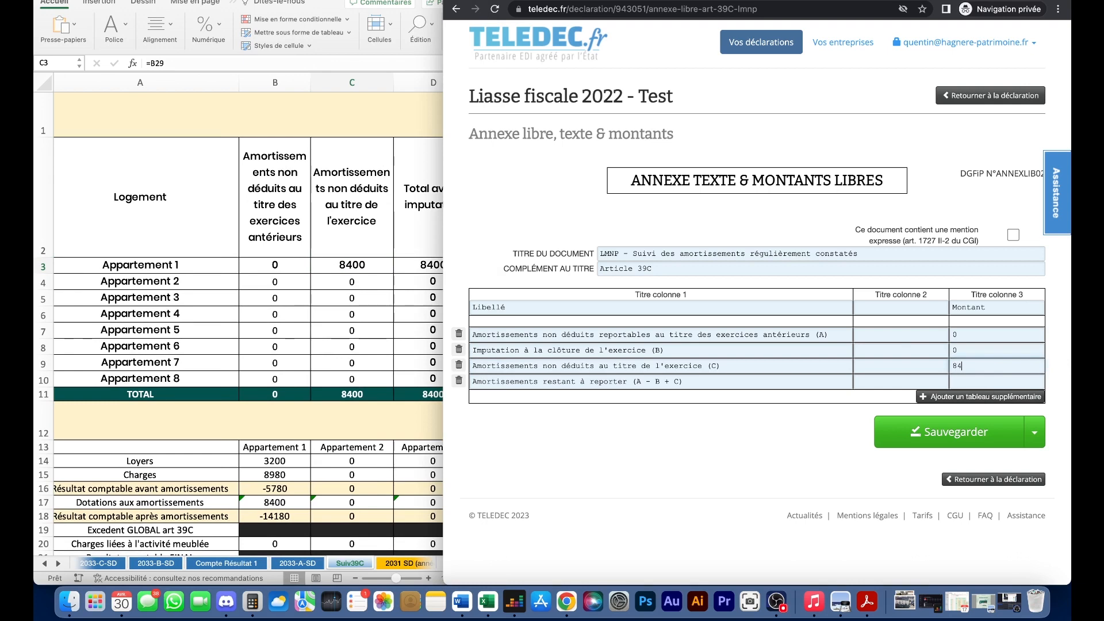
left_click(392, 361)
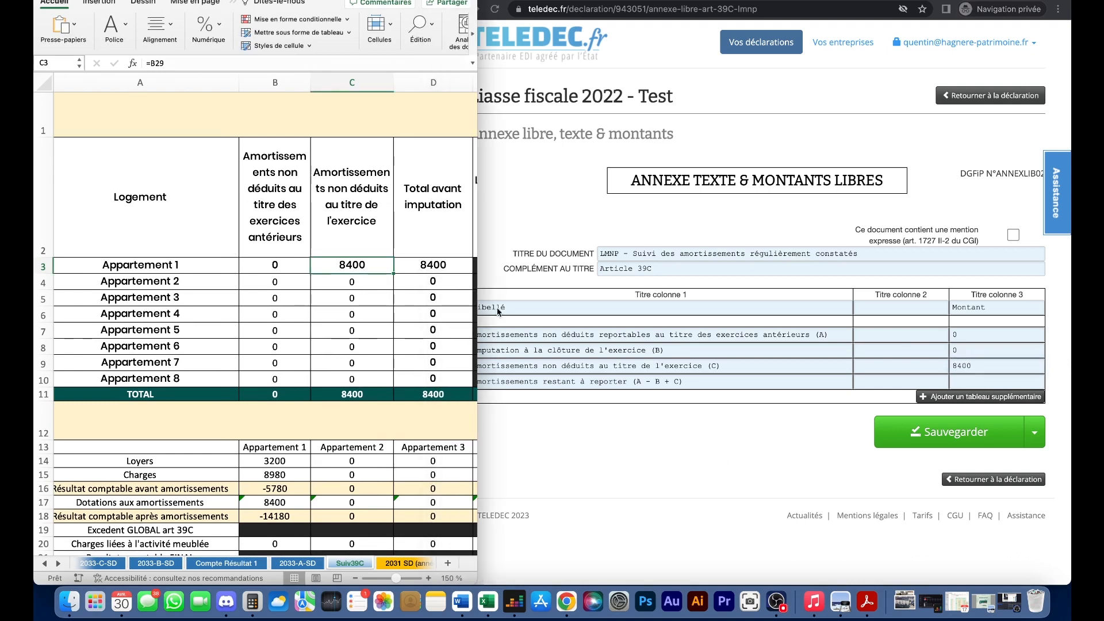
left_click_drag(478, 311, 993, 311)
left_click(897, 265)
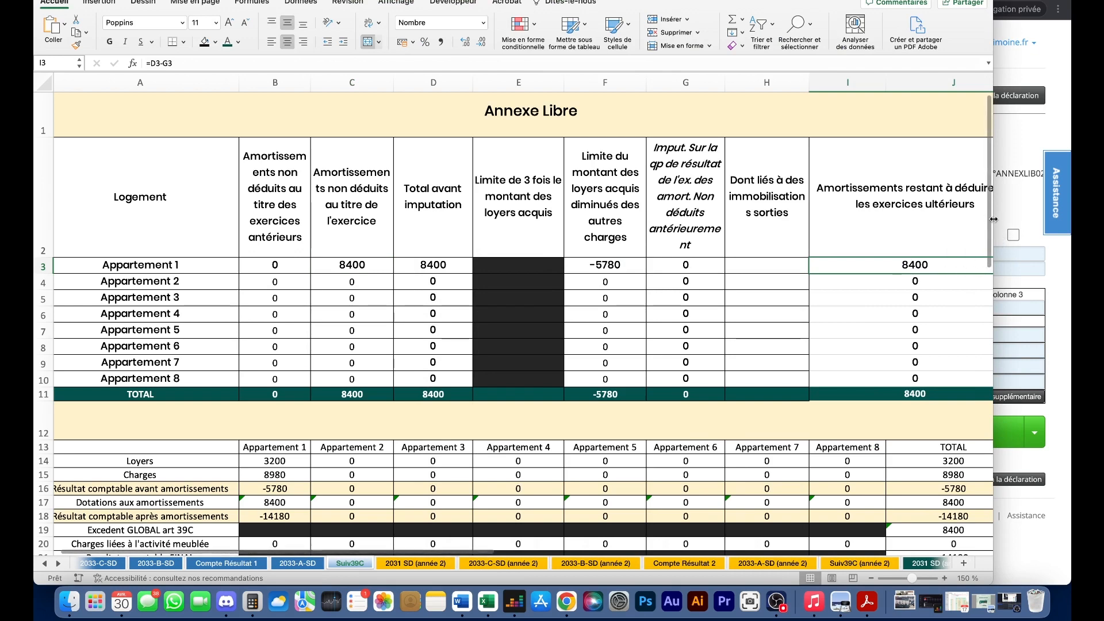
left_click_drag(995, 219, 443, 218)
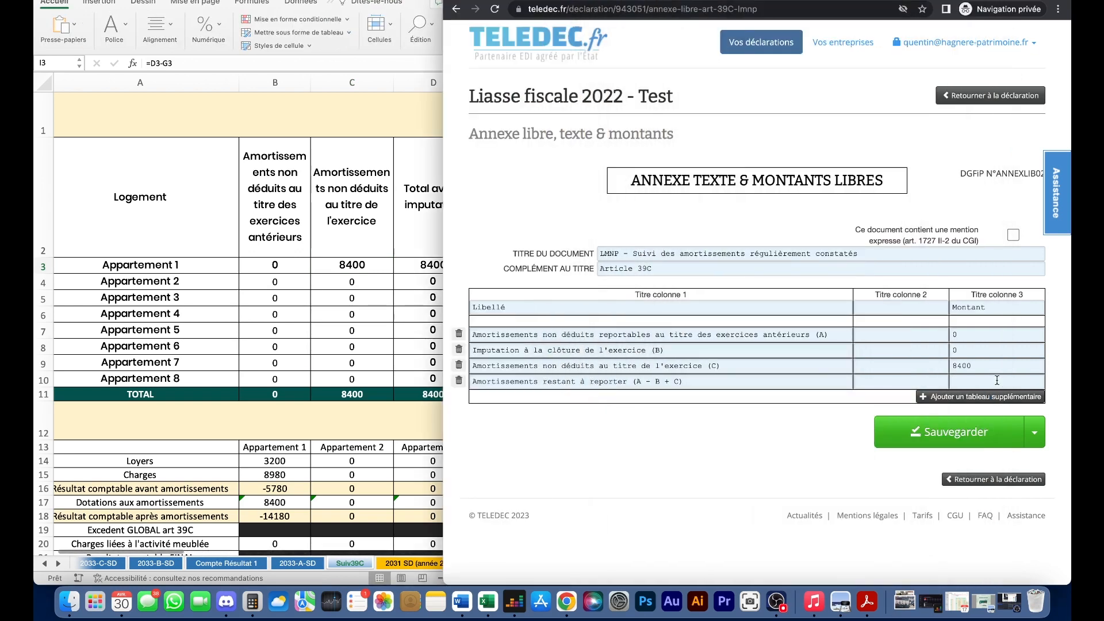
left_click(997, 380)
type("8400")
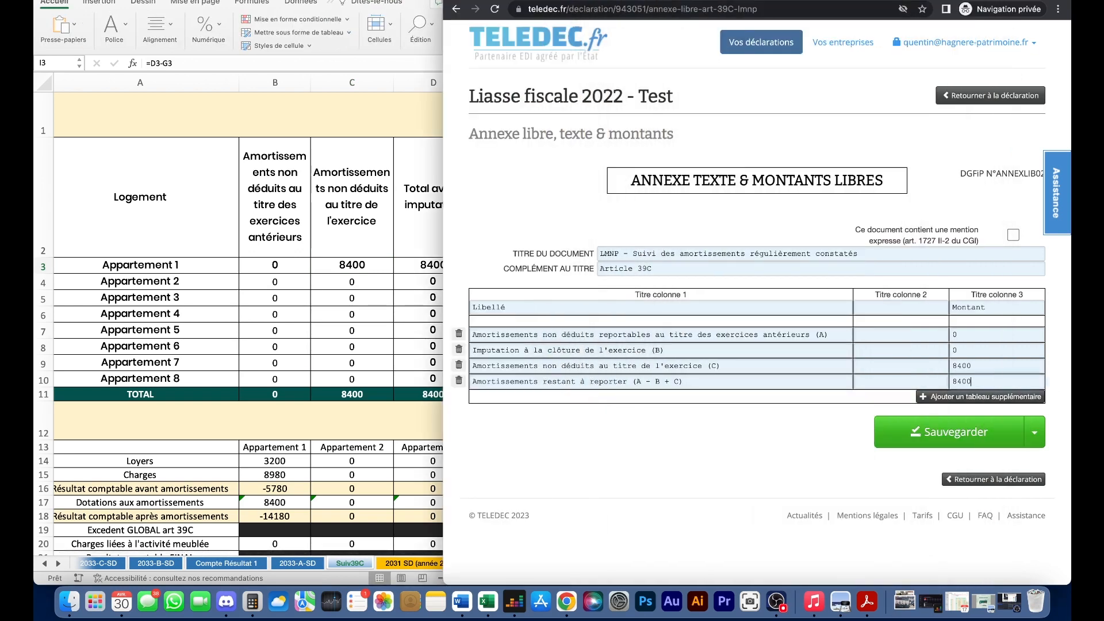
left_click(992, 437)
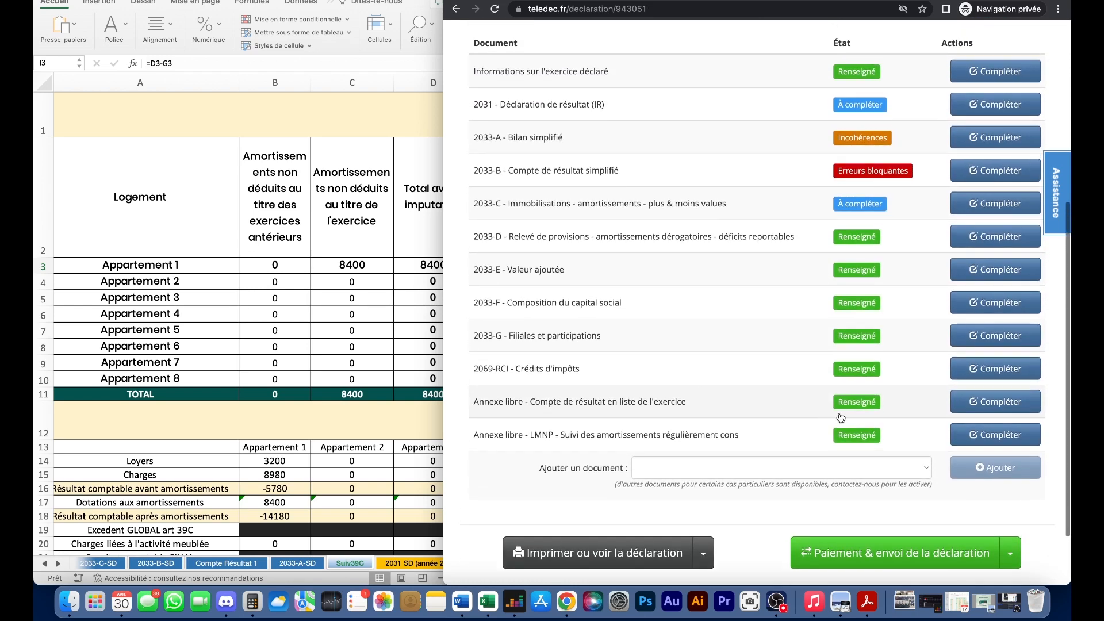
scroll(748, 460, "down", 1)
- Open the declaration's printable PDF and scroll to the 2033-D provisions and carried-forward deficits section
left_click(606, 528)
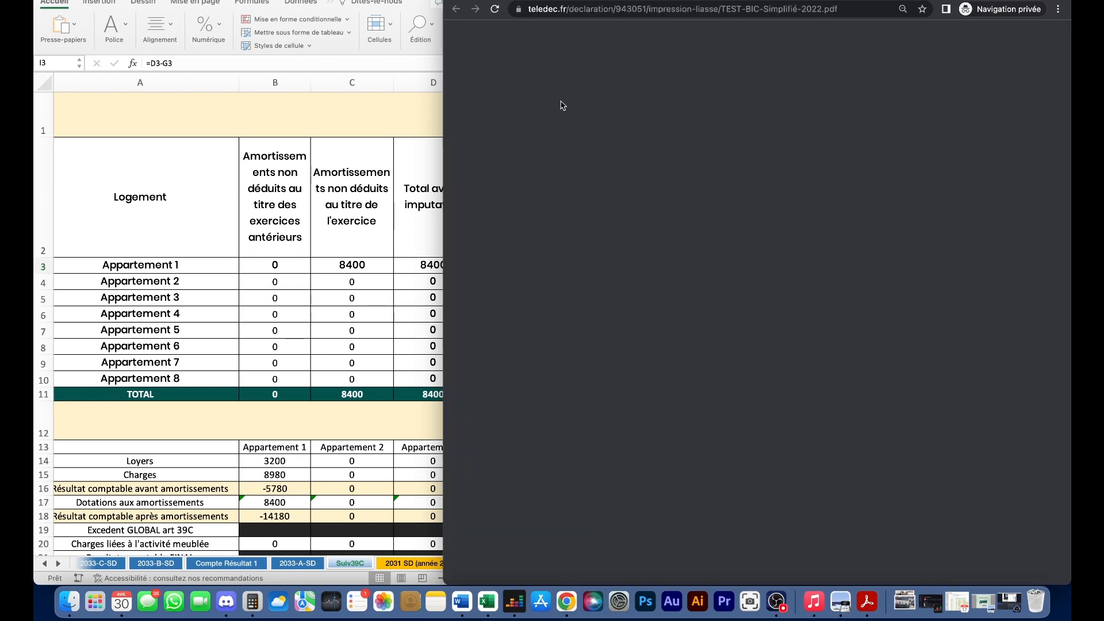
scroll(766, 204, "down", 10)
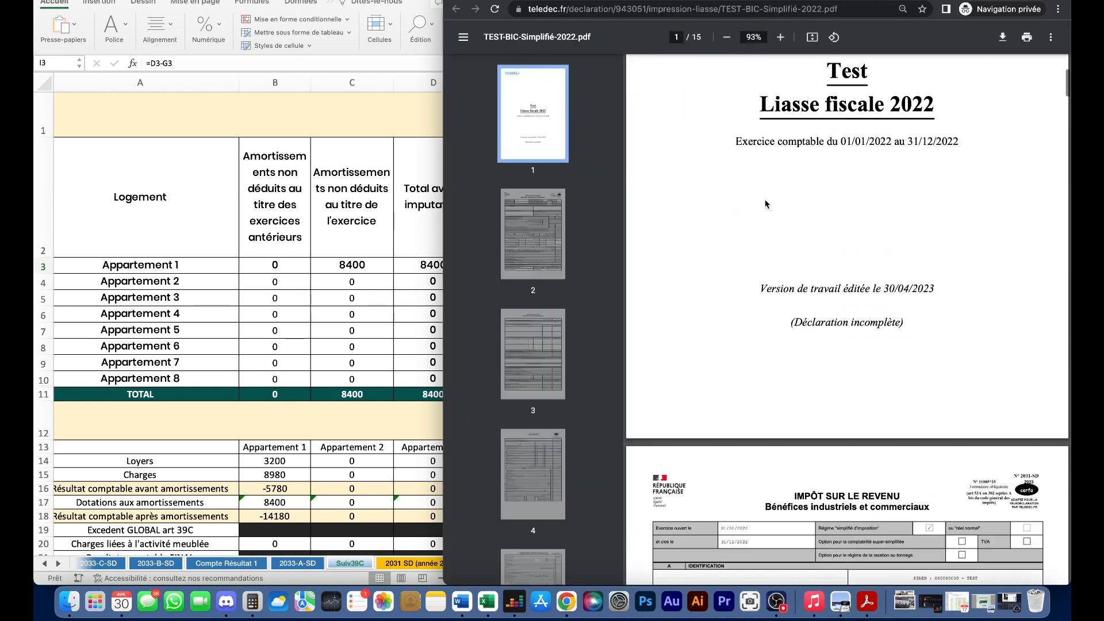
scroll(872, 268, "down", 20)
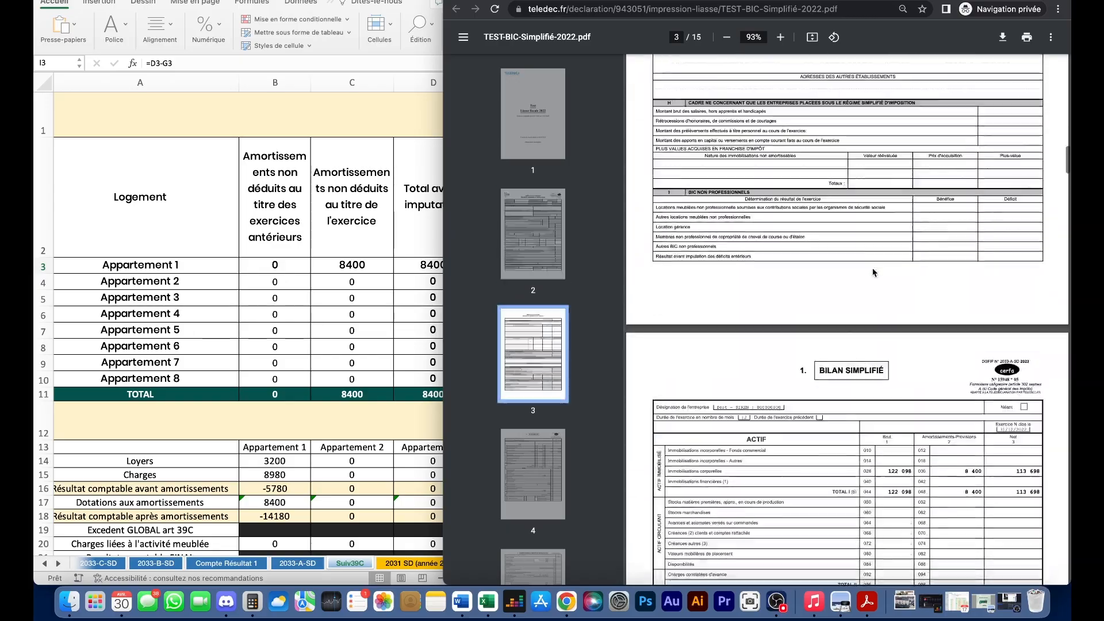
scroll(886, 217, "down", 20)
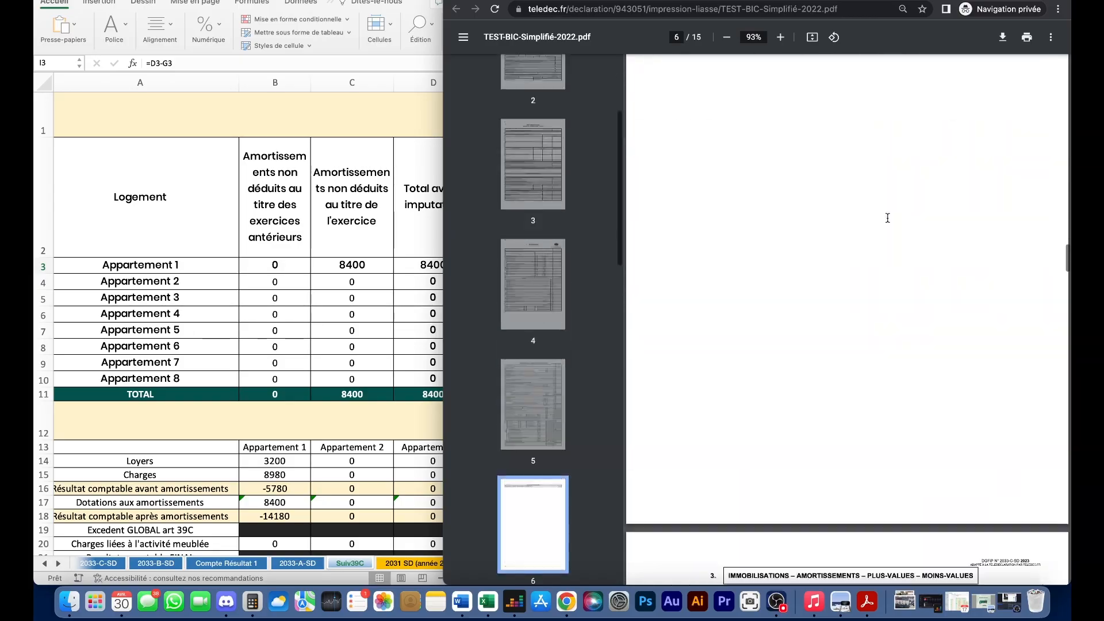
scroll(887, 218, "down", 20)
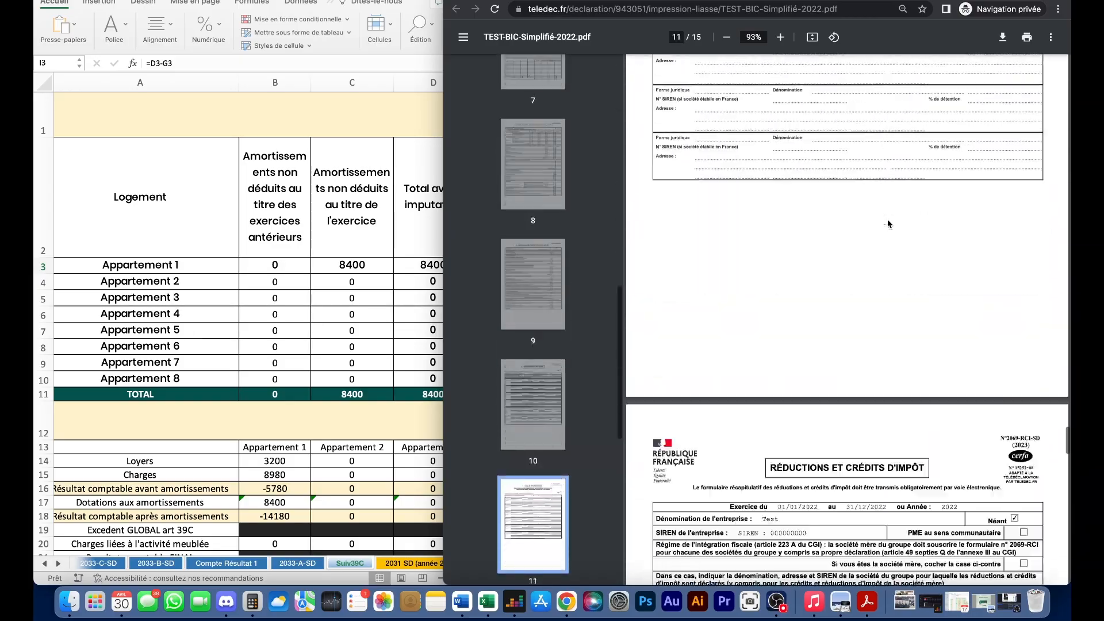
scroll(888, 223, "down", 10)
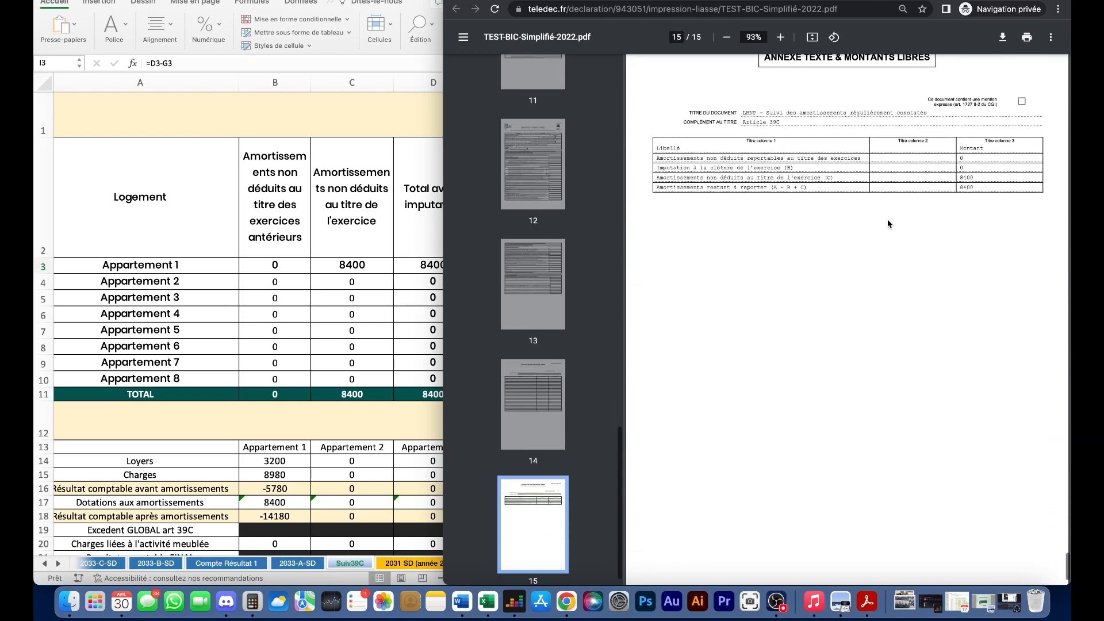
scroll(830, 275, "up", 5)
scroll(831, 274, "up", 10)
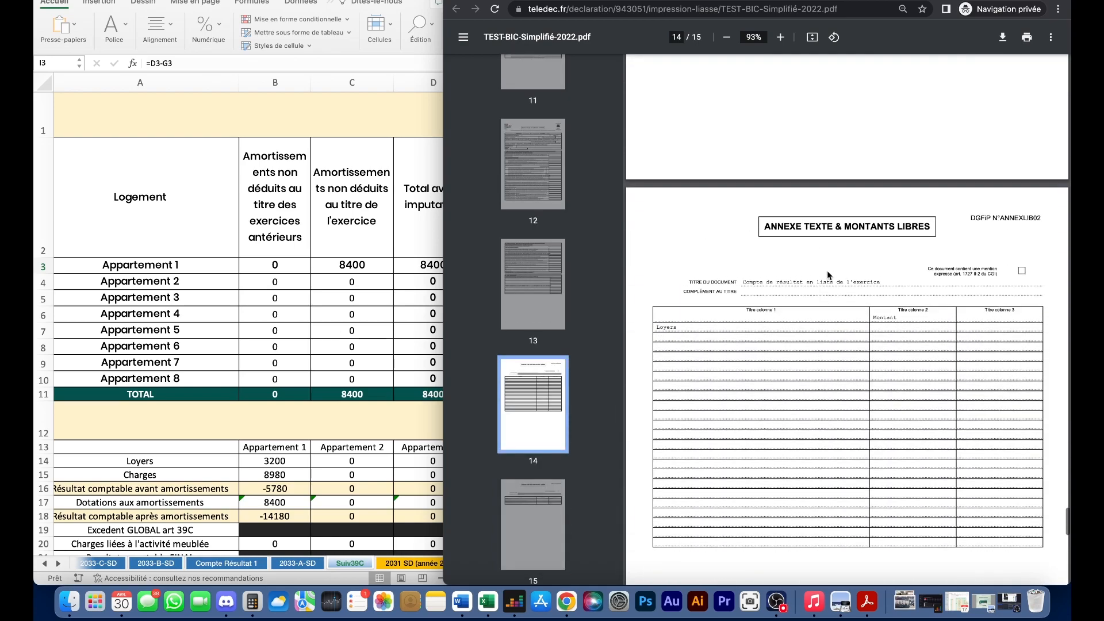
scroll(776, 340, "up", 20)
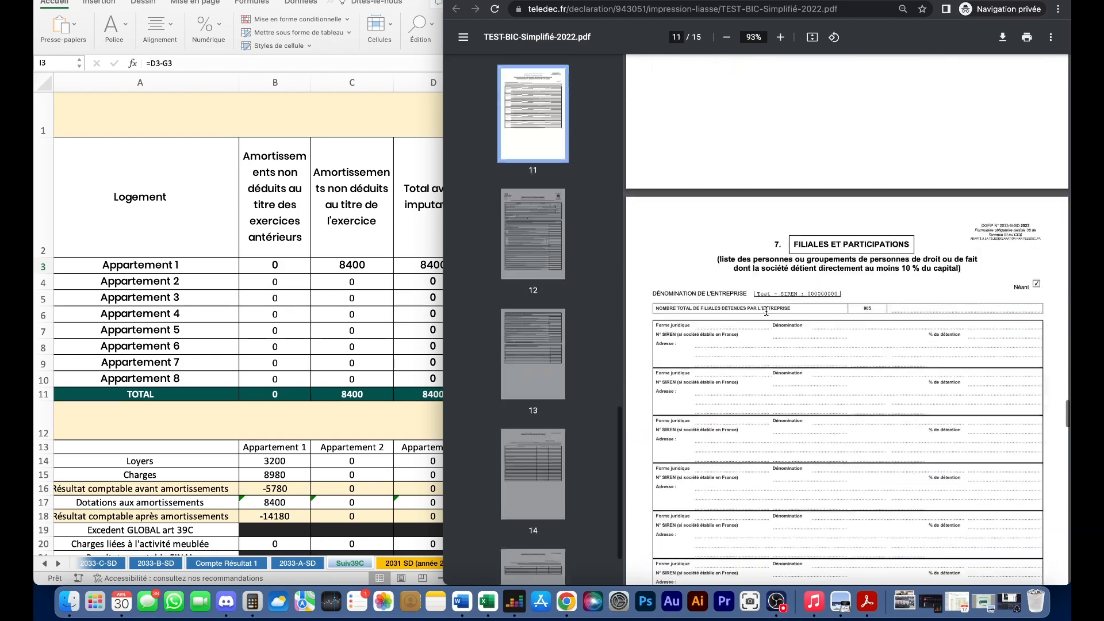
scroll(766, 311, "up", 5)
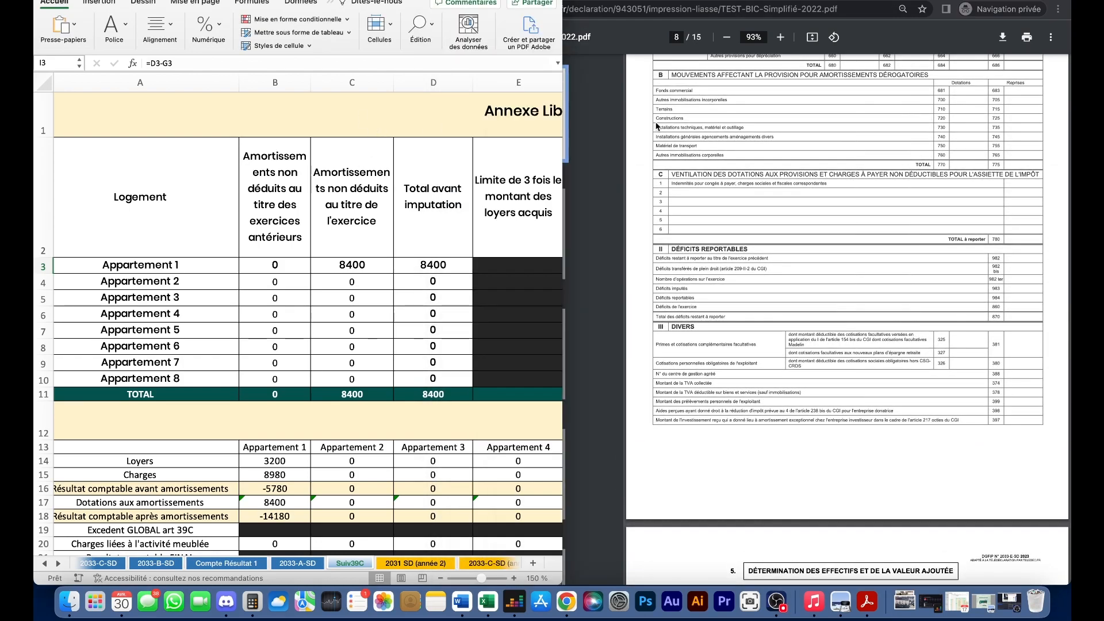
scroll(642, 131, "up", 4)
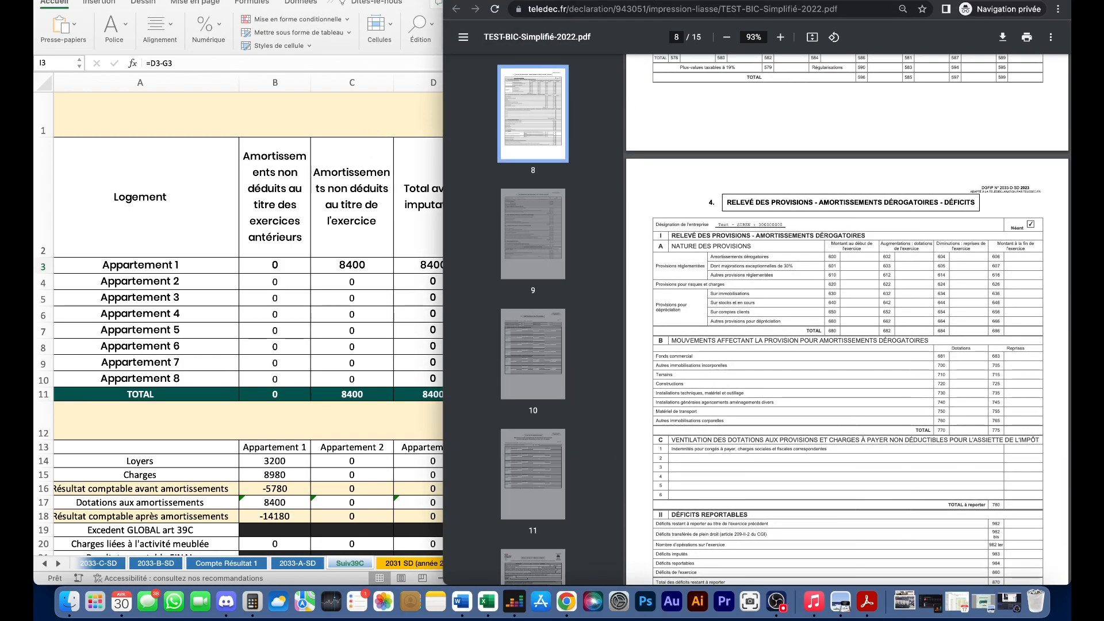
- Bring the Excel workbook in front of the PDF and widen its window
left_click(410, 159)
scroll(423, 242, "up", 1)
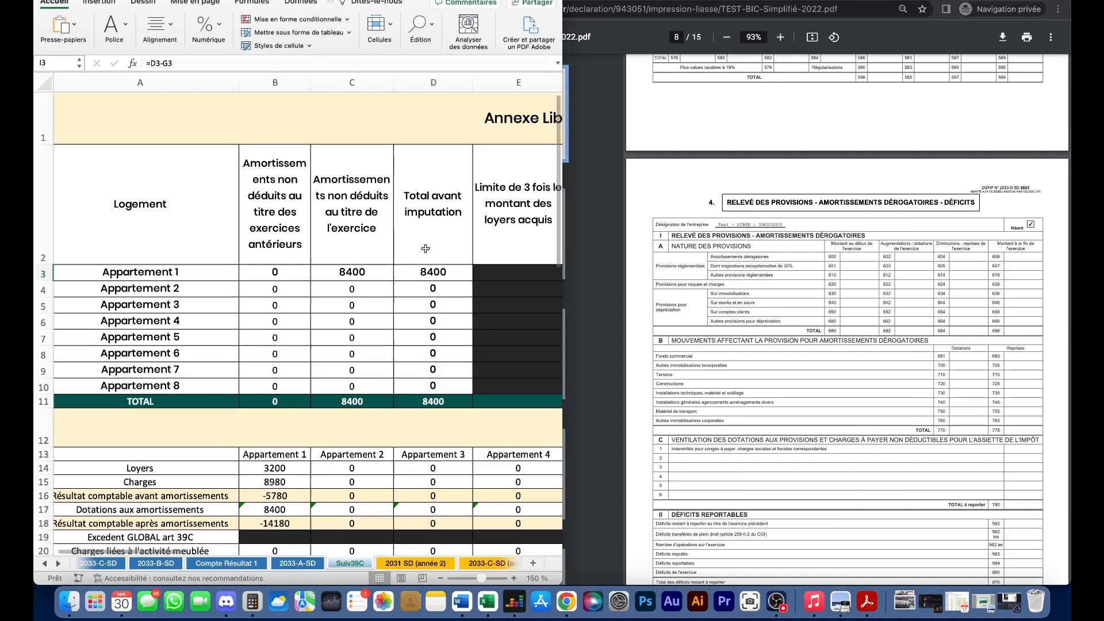
left_click_drag(562, 150, 1070, 108)
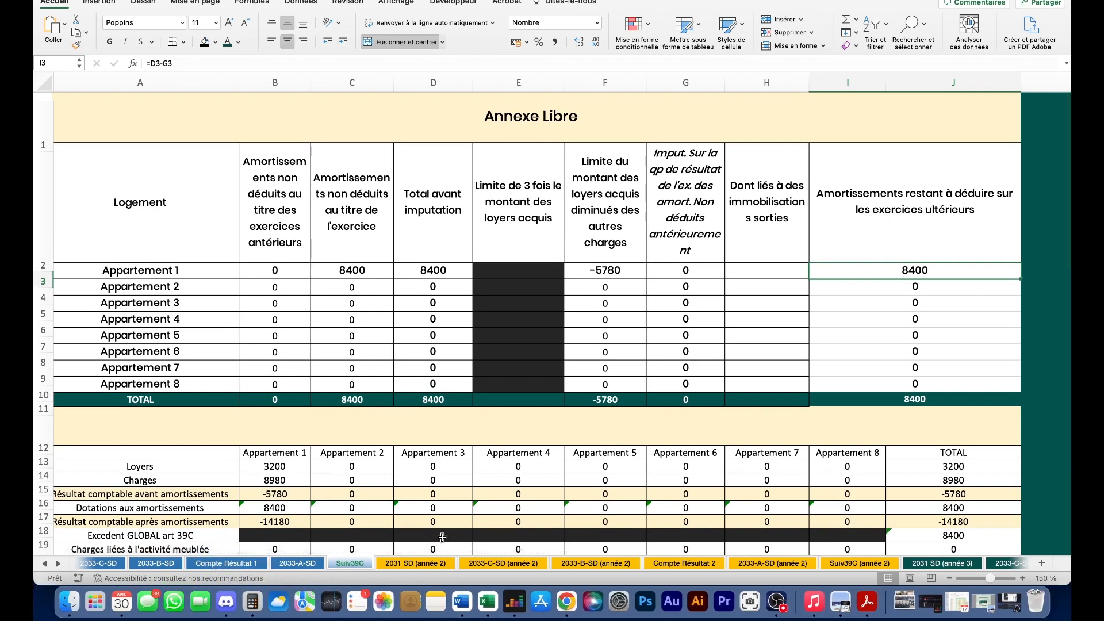
- On the Apt 1 sheet, enter 9 600 € as the 2024 annual rent
left_click(45, 564)
left_click(44, 563)
left_click(45, 565)
left_click(44, 565)
left_click(45, 565)
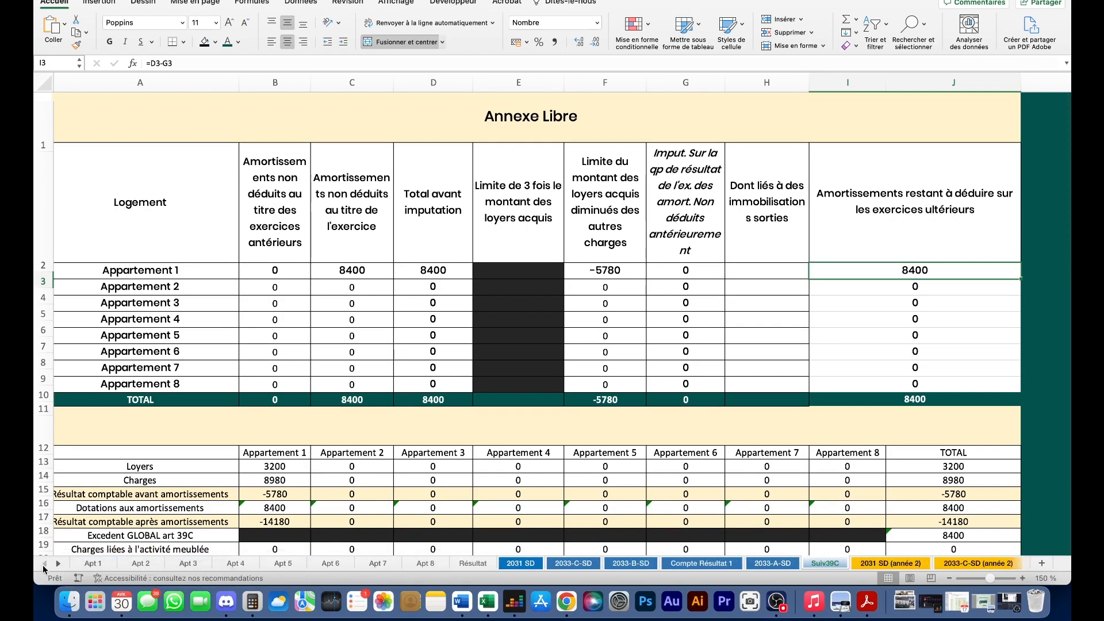
left_click(104, 565)
scroll(550, 387, "up", 10)
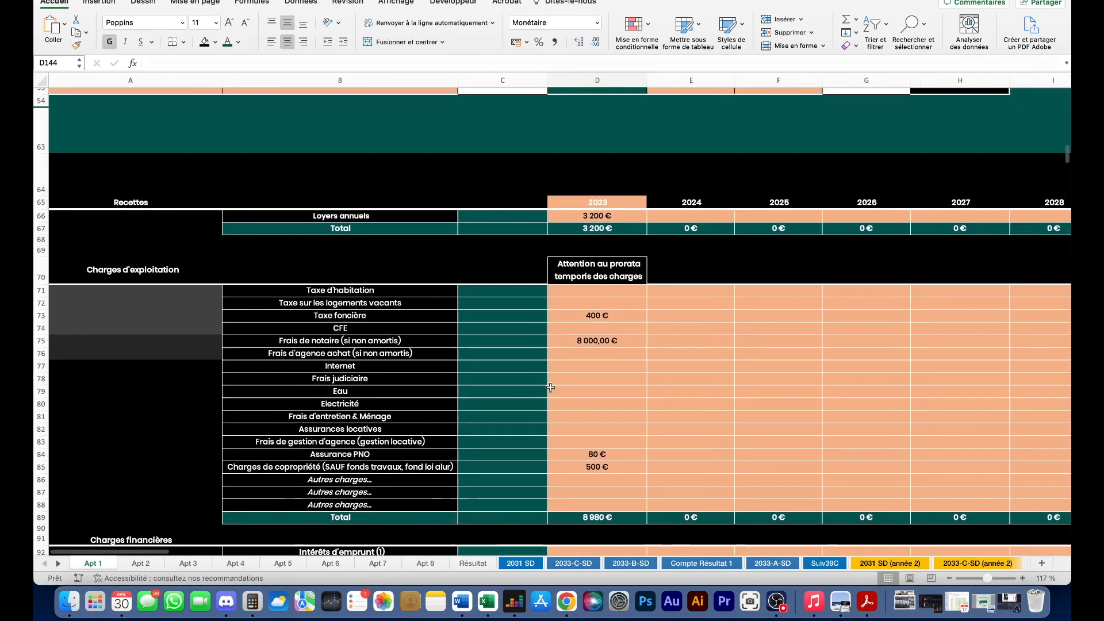
scroll(550, 387, "right", 2)
left_click(643, 216)
type("9 ")
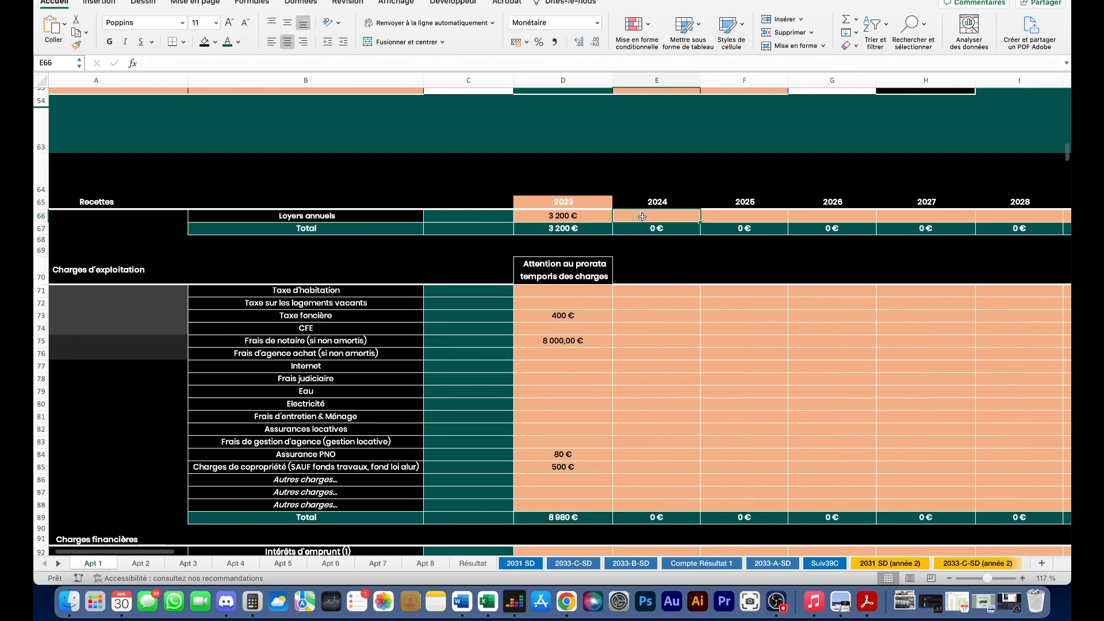
type("600")
key("Return")
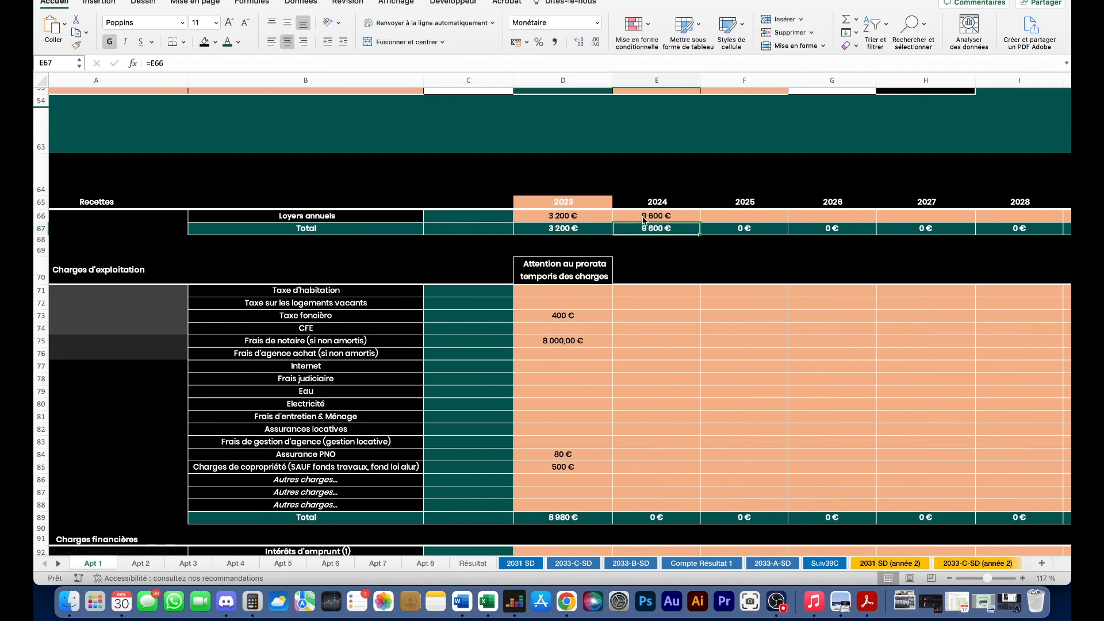
- Enter 2024 taxe foncière 800 €, Assurance PNO 80 € and copropriété charges 1 000 €
left_click(642, 318)
type("8")
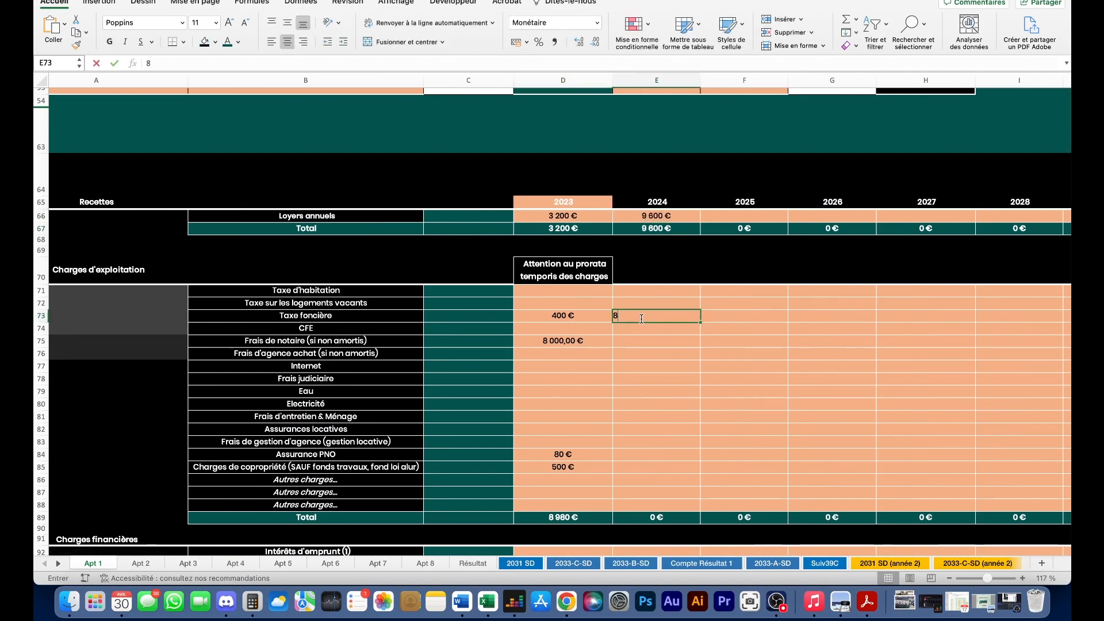
type("00")
key("Return")
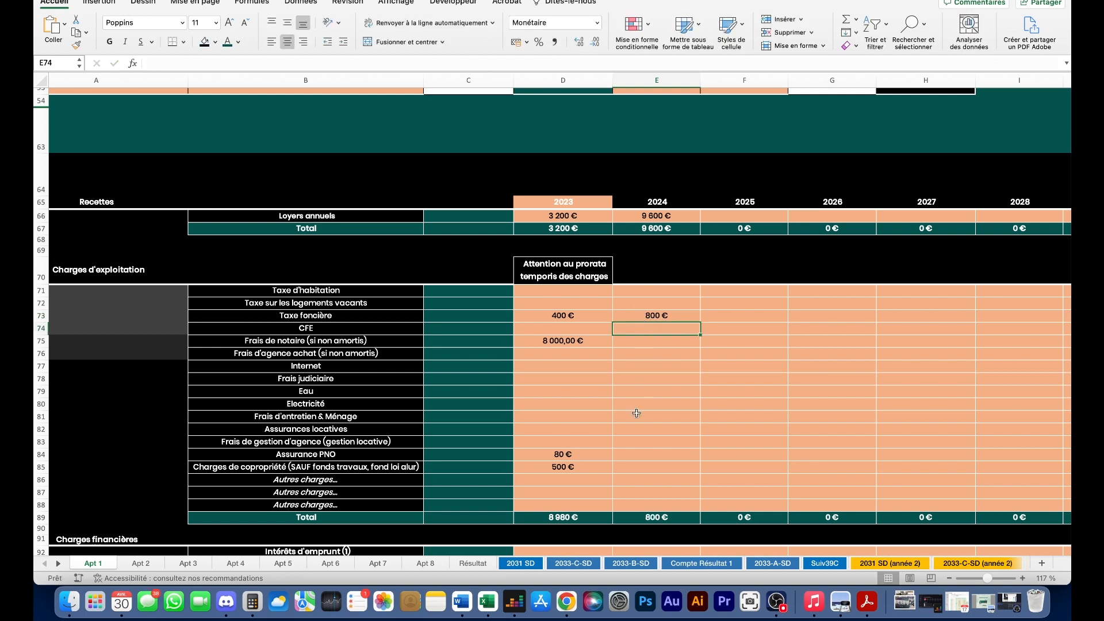
left_click(648, 455)
type("80")
key("Return")
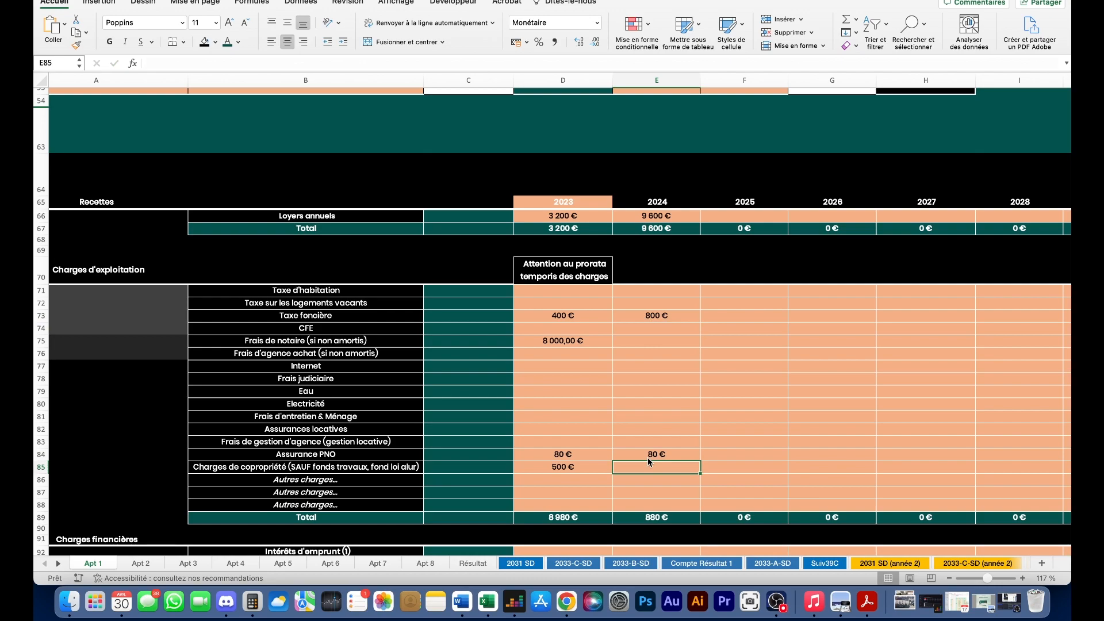
type("1000")
key("Return")
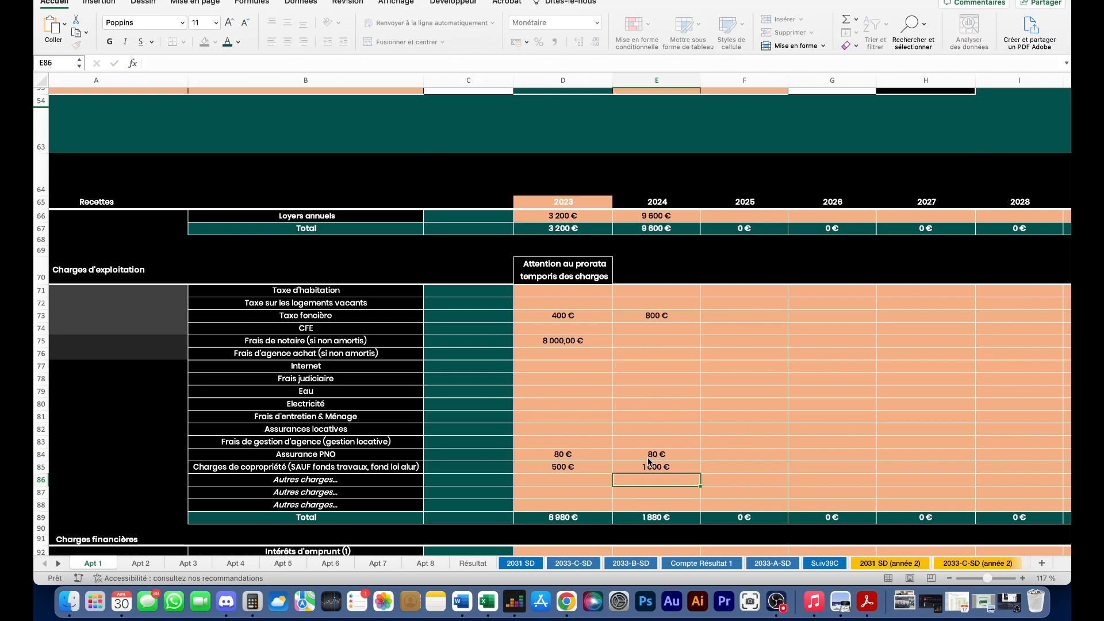
- Check the 2024 year header, excess depreciation and Déficit formulas, and the 2024 rent value
scroll(686, 357, "down", 5)
left_click(628, 403)
scroll(650, 391, "down", 4)
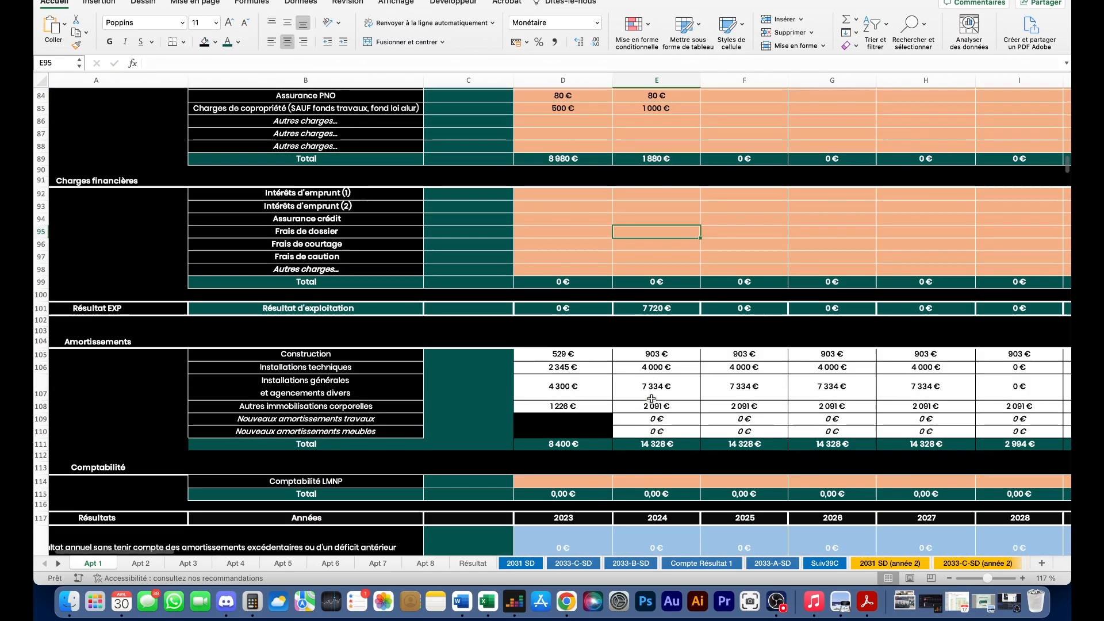
scroll(679, 322, "down", 3)
left_click(676, 334)
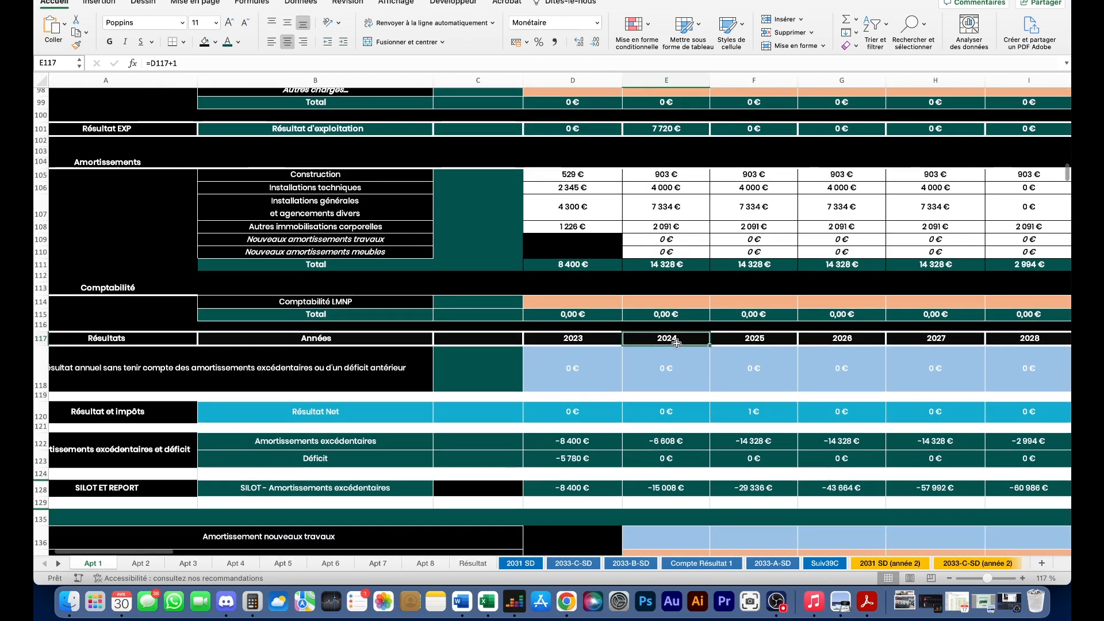
left_click(676, 443)
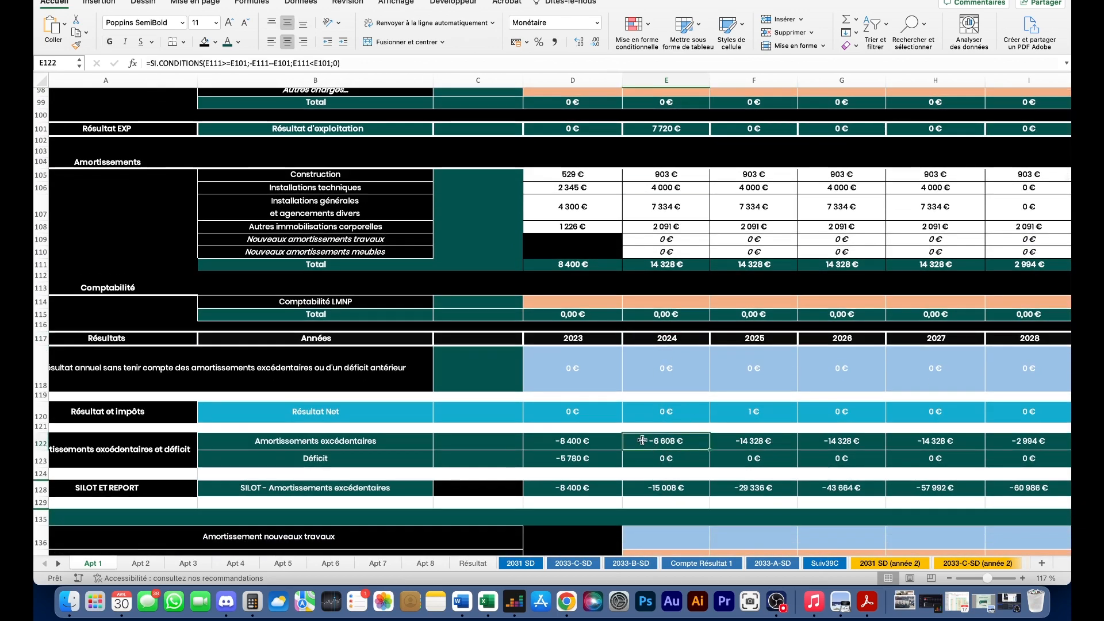
scroll(642, 441, "up", 1)
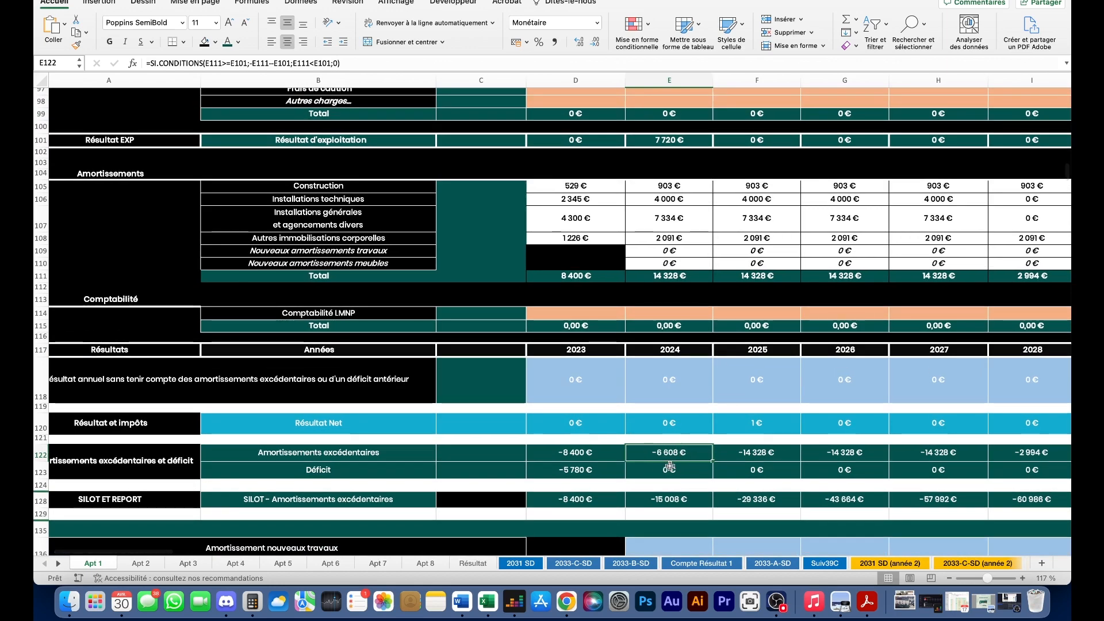
left_click(667, 469)
scroll(679, 403, "up", 10)
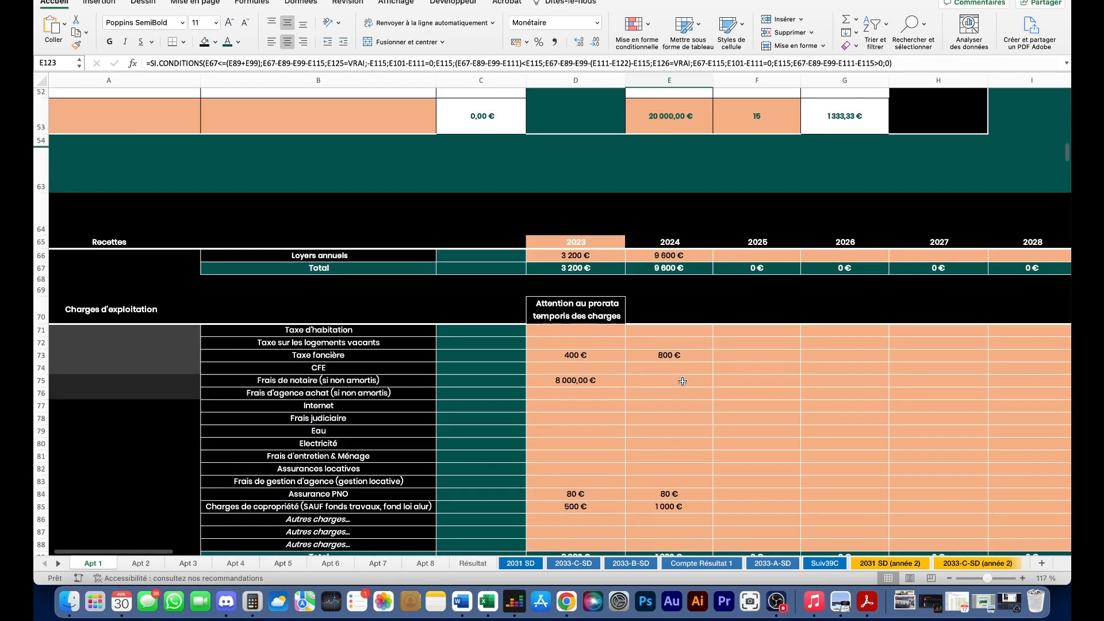
left_click(683, 257)
- Review the 2024 Résultat d'exploitation formula and the -6 608 € excess depreciation
scroll(690, 320, "down", 3)
scroll(655, 391, "down", 4)
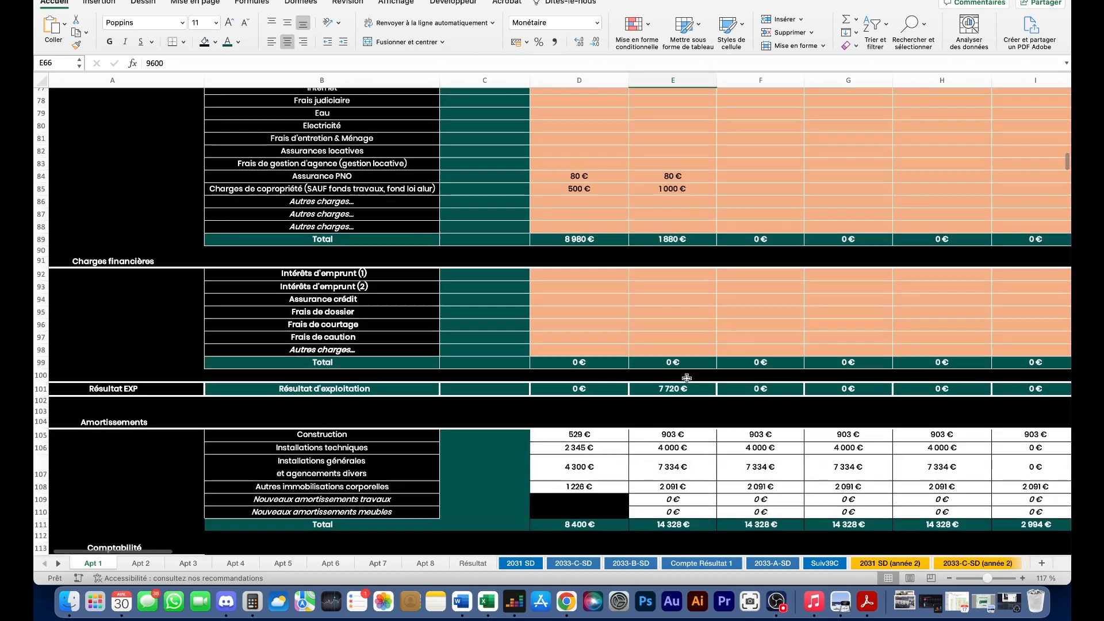
left_click(688, 391)
scroll(765, 342, "down", 2)
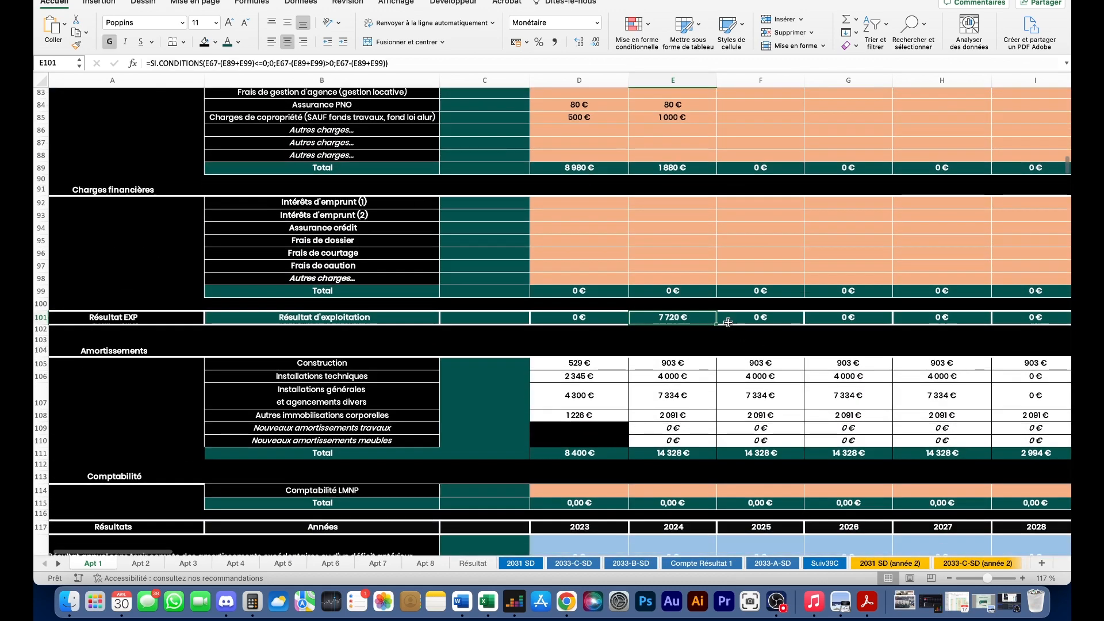
scroll(728, 322, "down", 1)
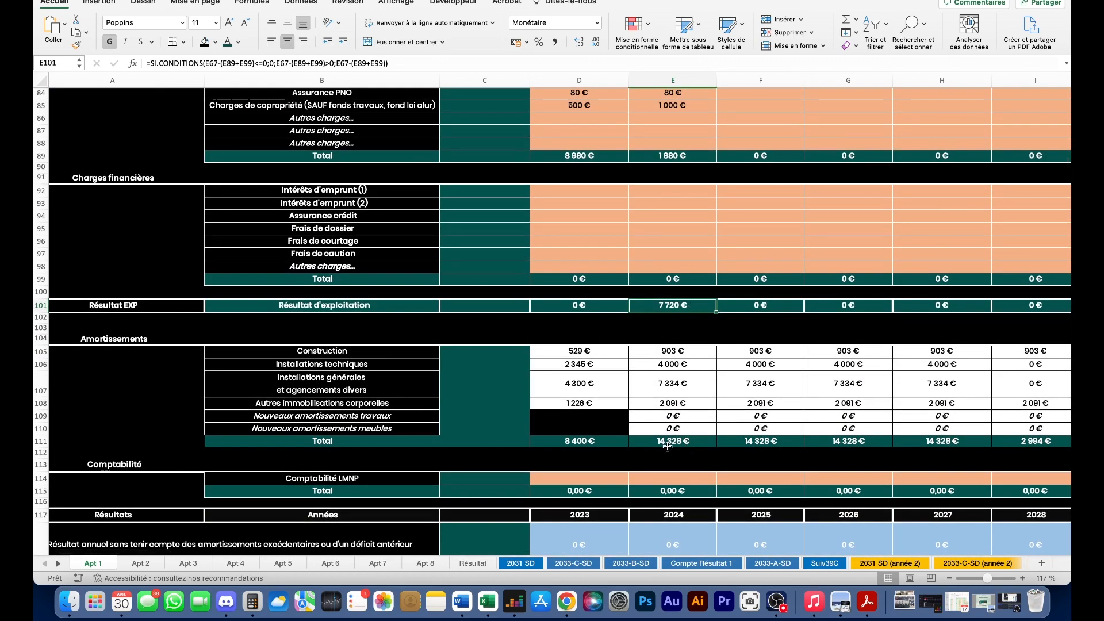
scroll(694, 305, "down", 15)
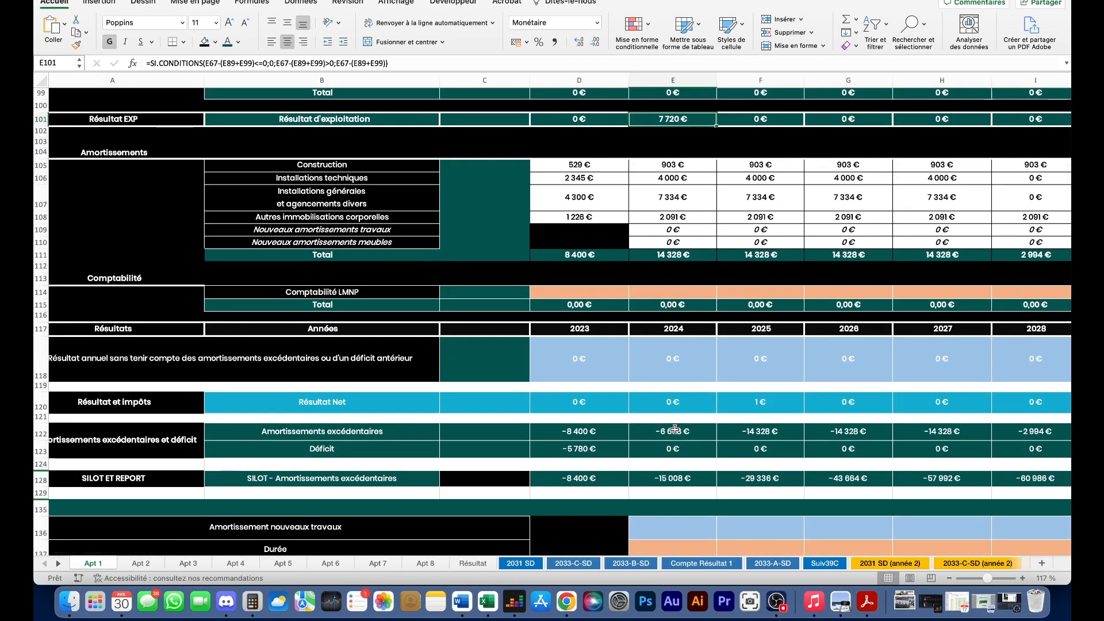
left_click(670, 430)
scroll(561, 437, "up", 20)
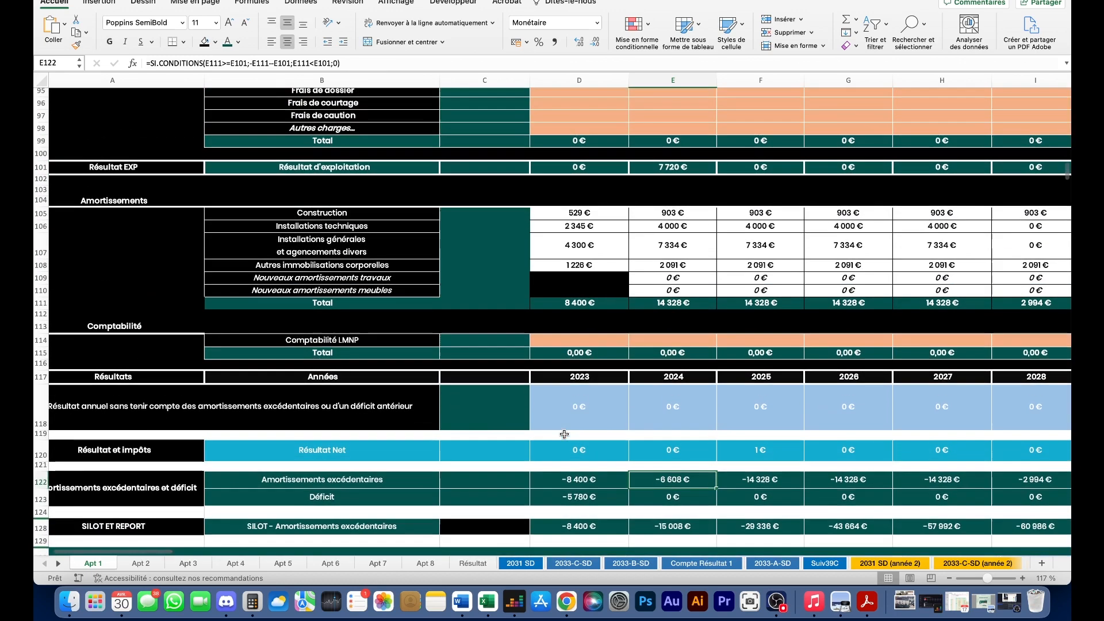
scroll(488, 489, "up", 3)
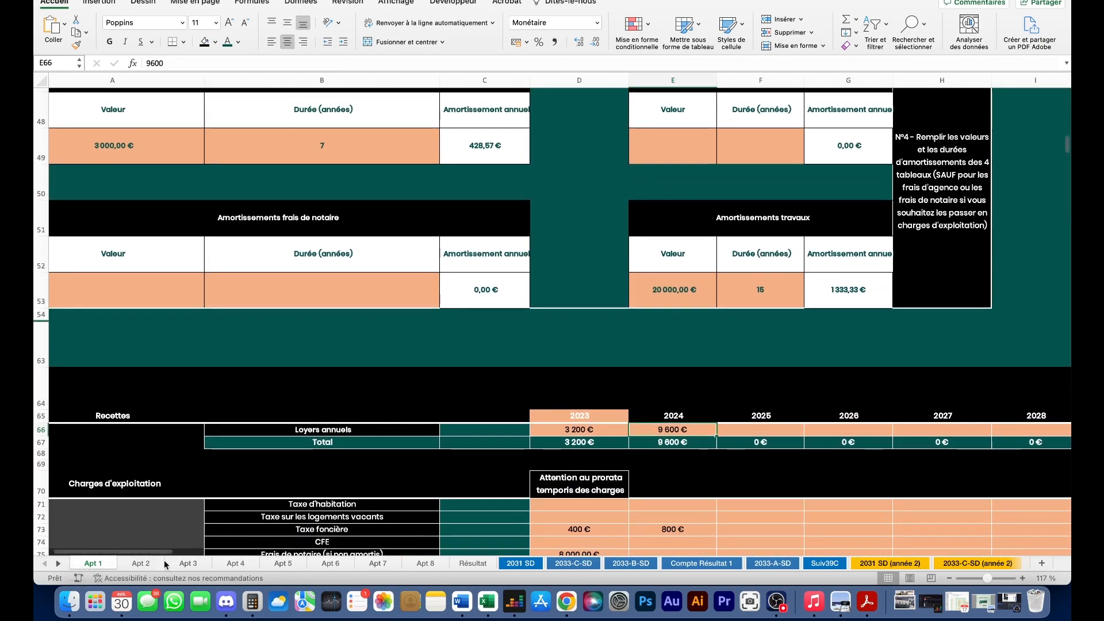
left_click(141, 563)
- Set Apt 2's activity start to 01/01/2024 and first balance sheet closing to 01/01/2025
scroll(254, 403, "up", 7)
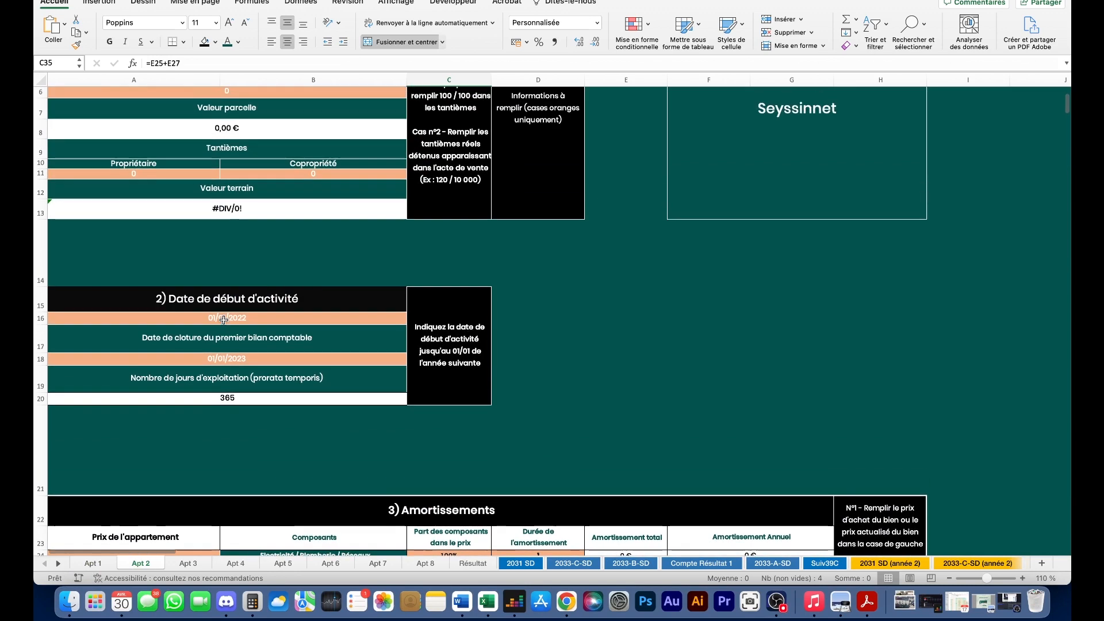
double_click(257, 318)
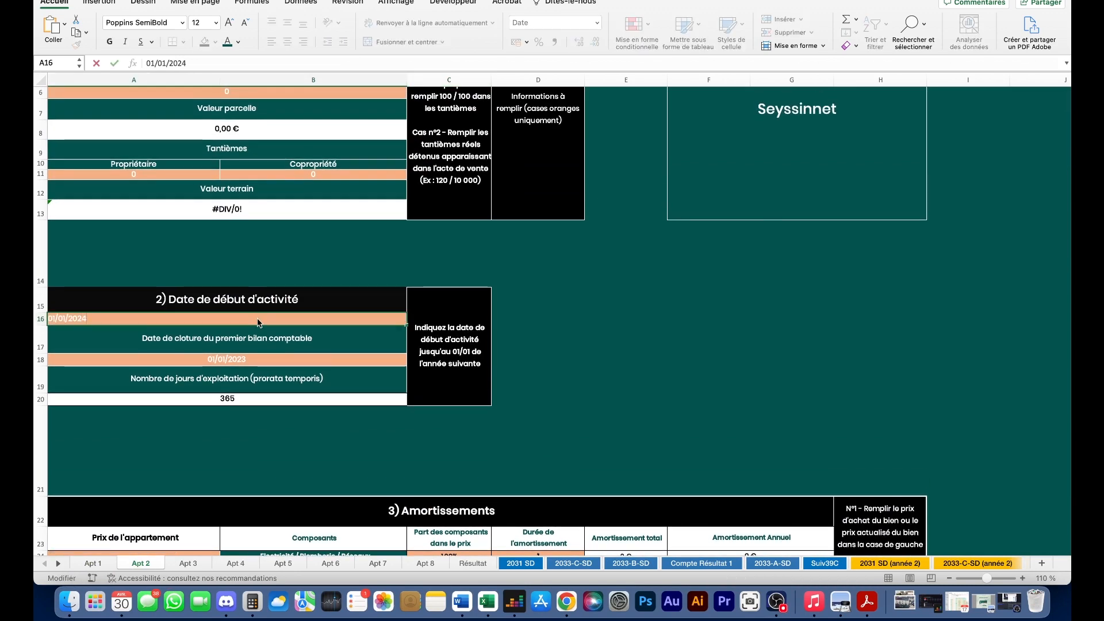
key("Return")
double_click(257, 360)
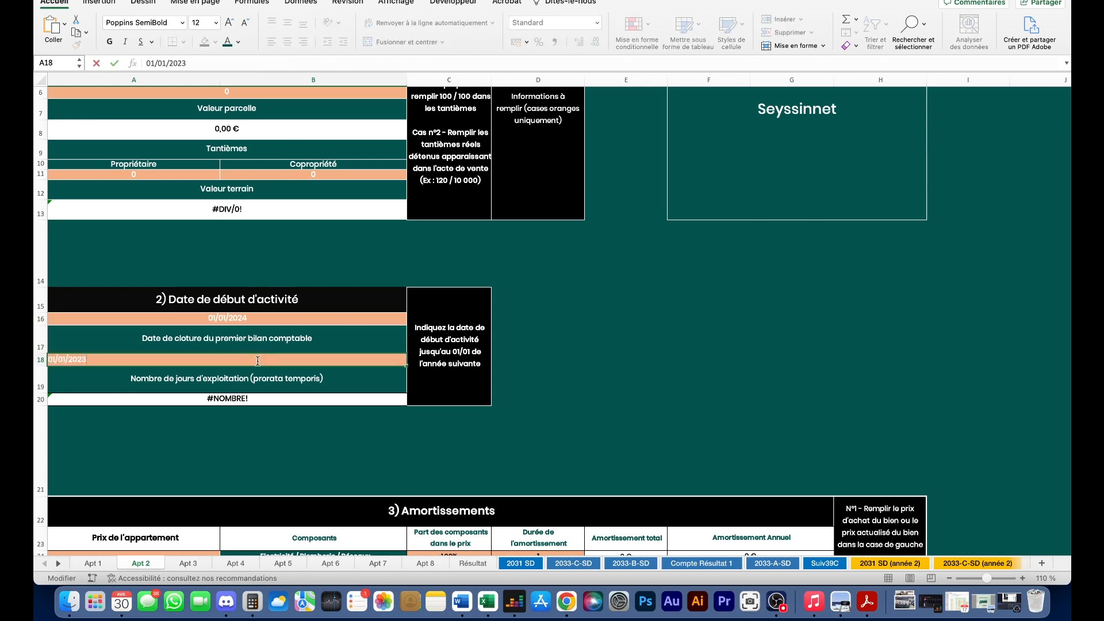
key("Return")
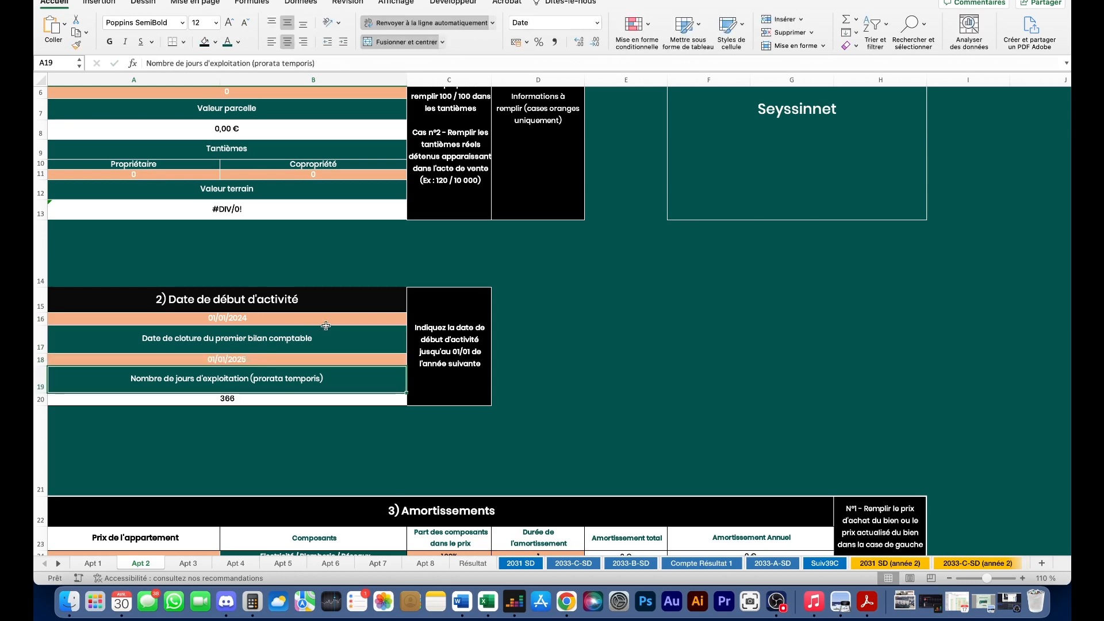
- Enter a 100 m² parcel surface priced at 100 per m²
scroll(311, 333, "up", 1)
scroll(356, 299, "up", 3)
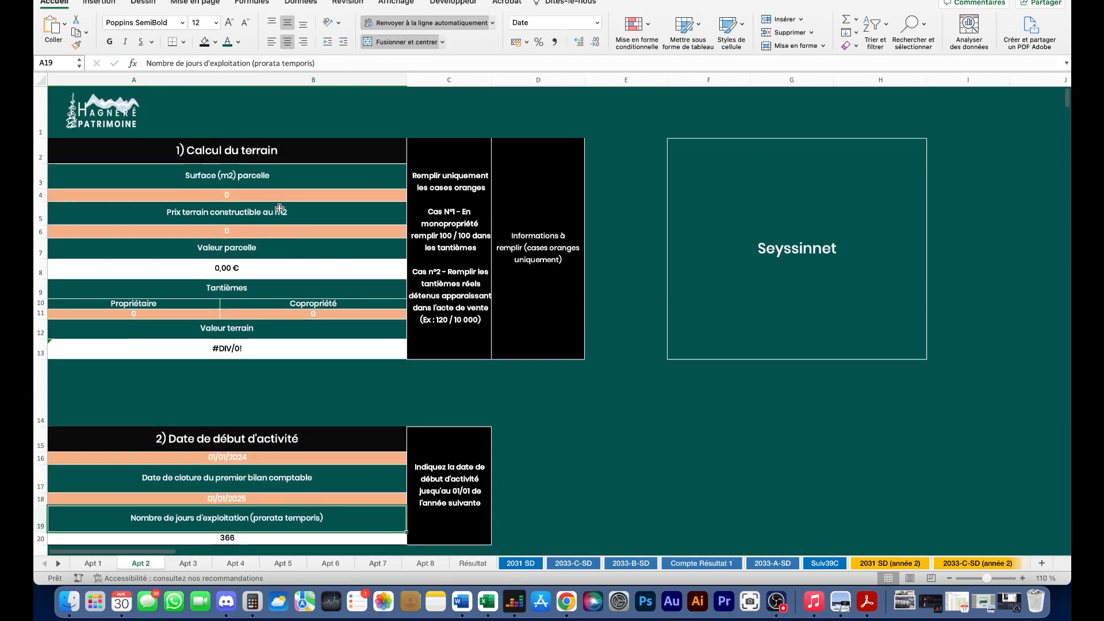
left_click(258, 196)
type("100")
left_click(266, 231)
type("100")
key("Return")
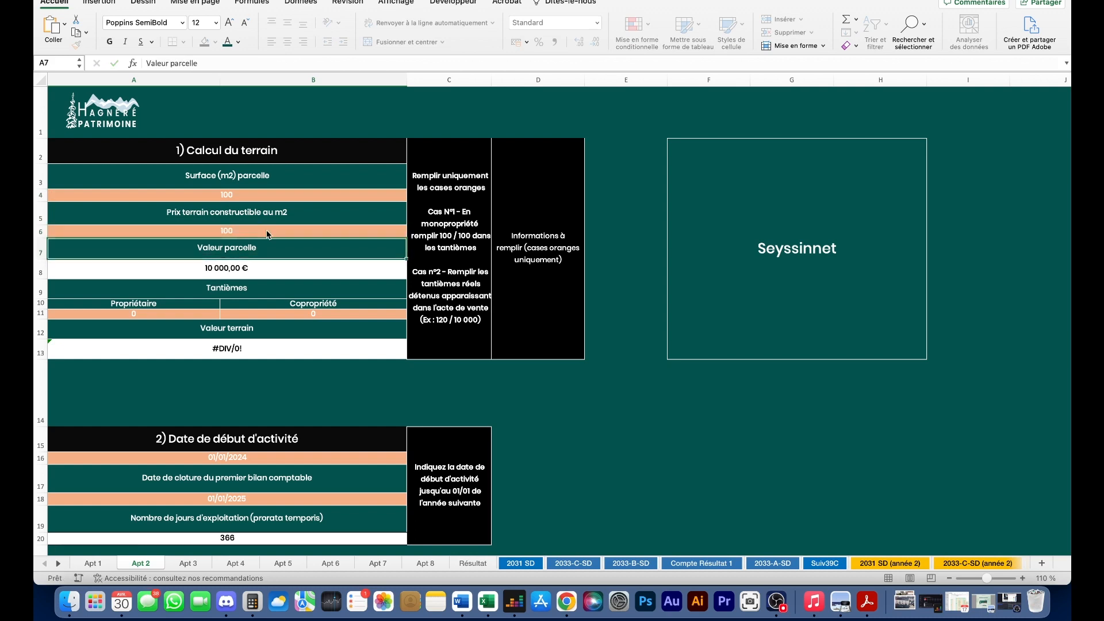
- Set the owner's tantièmes to 500 out of 1000 copropriété tantièmes
left_click(161, 314)
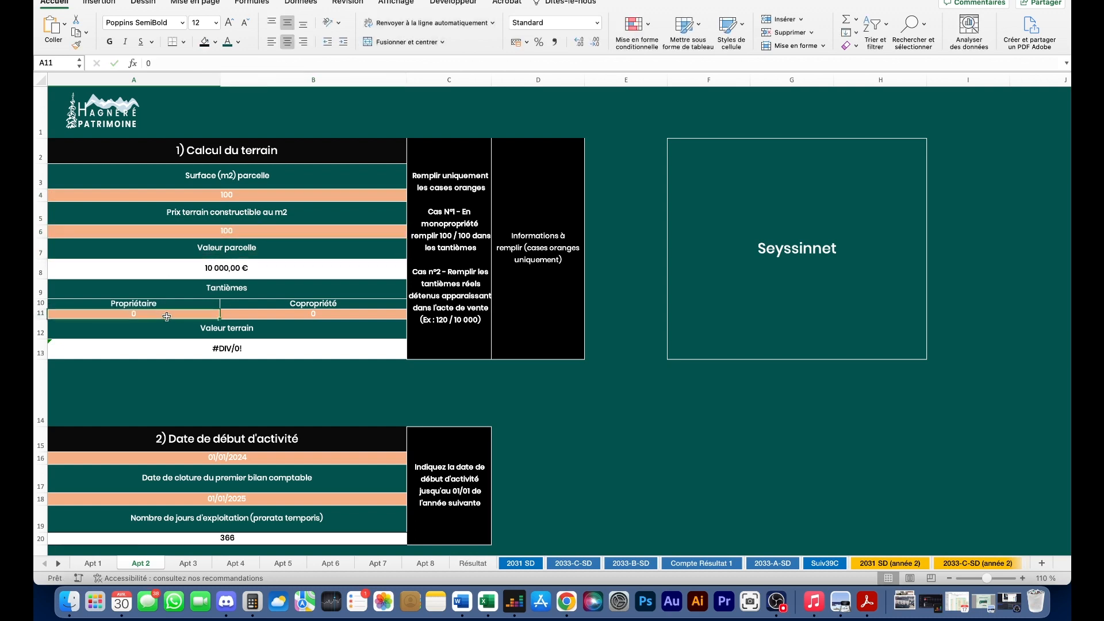
type("500")
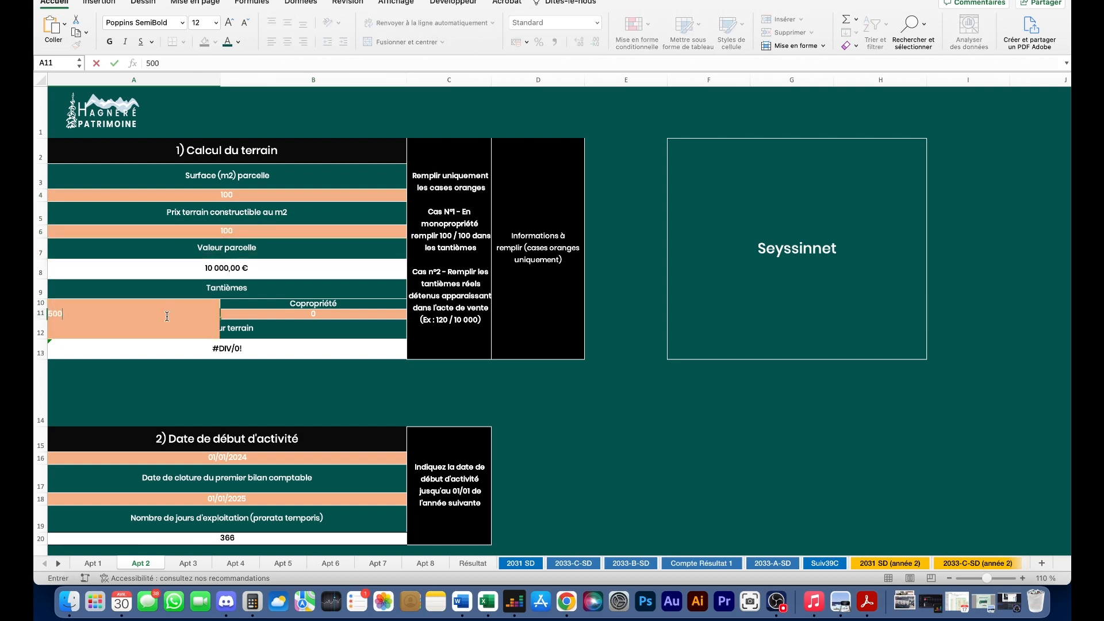
key("Tab")
type("1000")
key("Return")
scroll(168, 345, "down", 5)
left_click(78, 441)
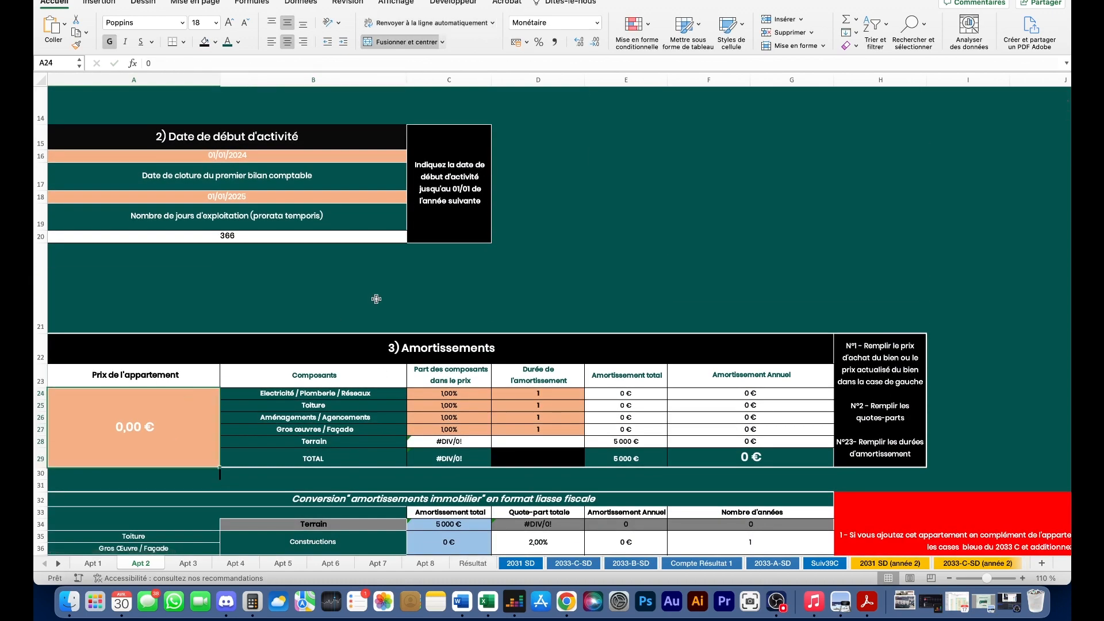
- Enter 75 000 € as the Apt 2 apartment price
type("75000")
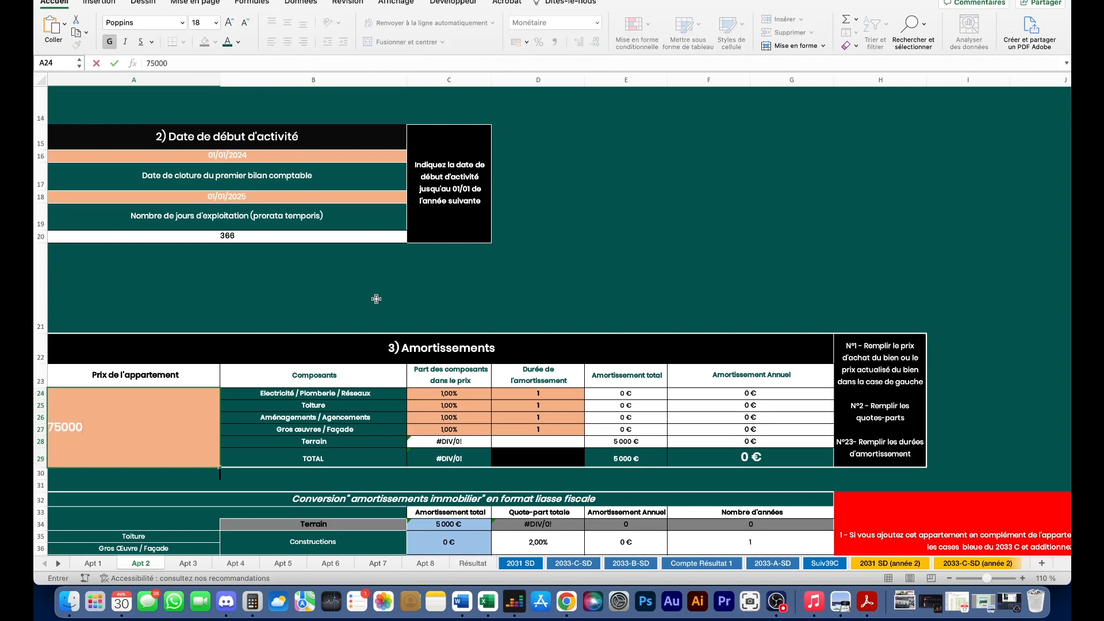
key("Return")
scroll(448, 344, "down", 1)
- Enter the price shares for electricity, roof, fittings and Gros œuvres (20% each)
left_click(454, 365)
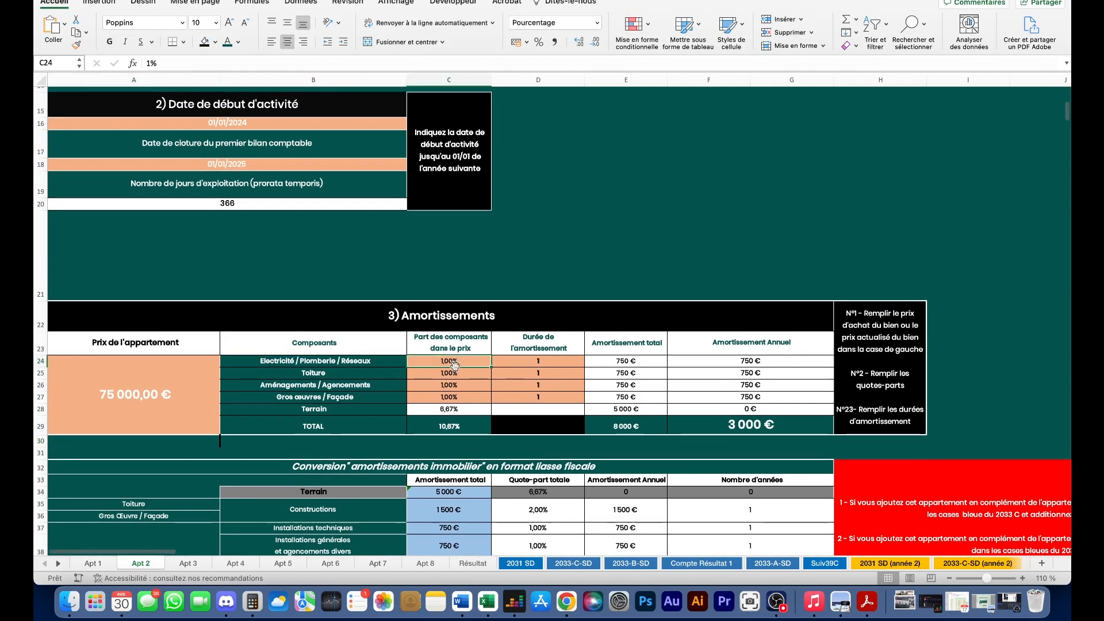
key("BackSpace")
type("20")
key("Return")
type("20")
key("Return")
type("2à")
key("Return")
type("2à")
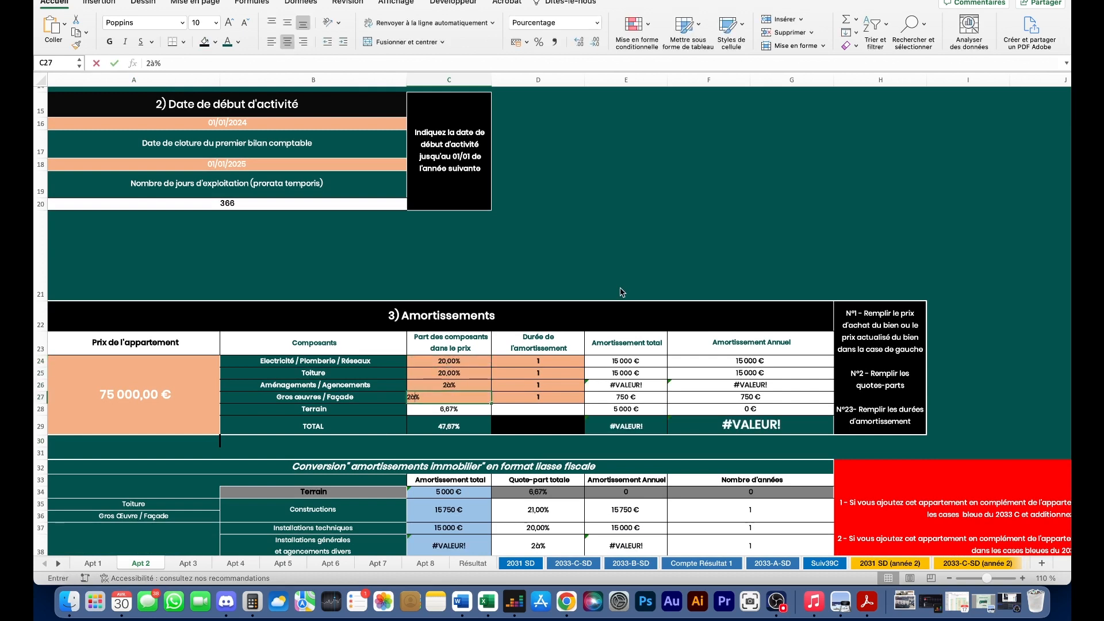
key("Return")
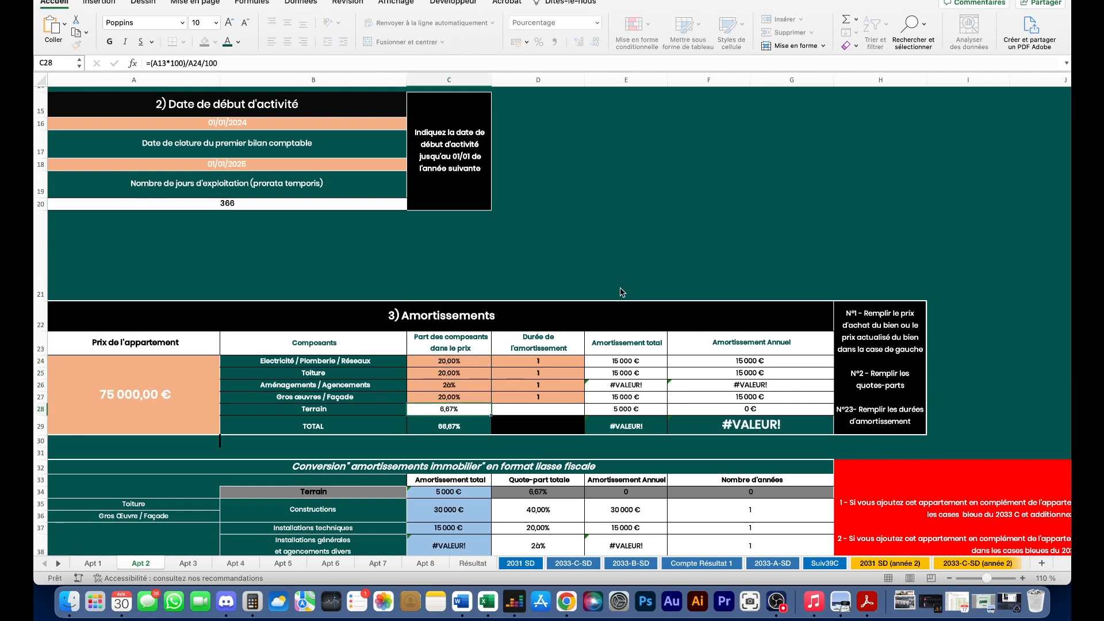
- Correct the mistyped fittings share to 20% and set the roof share to 35%
double_click(461, 387)
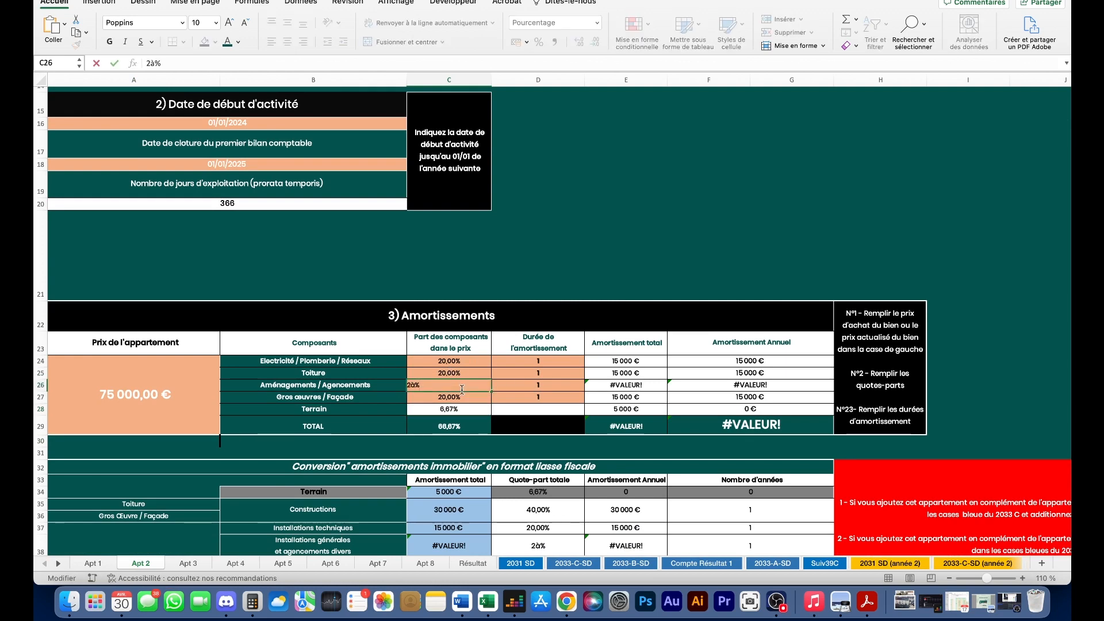
key("Return")
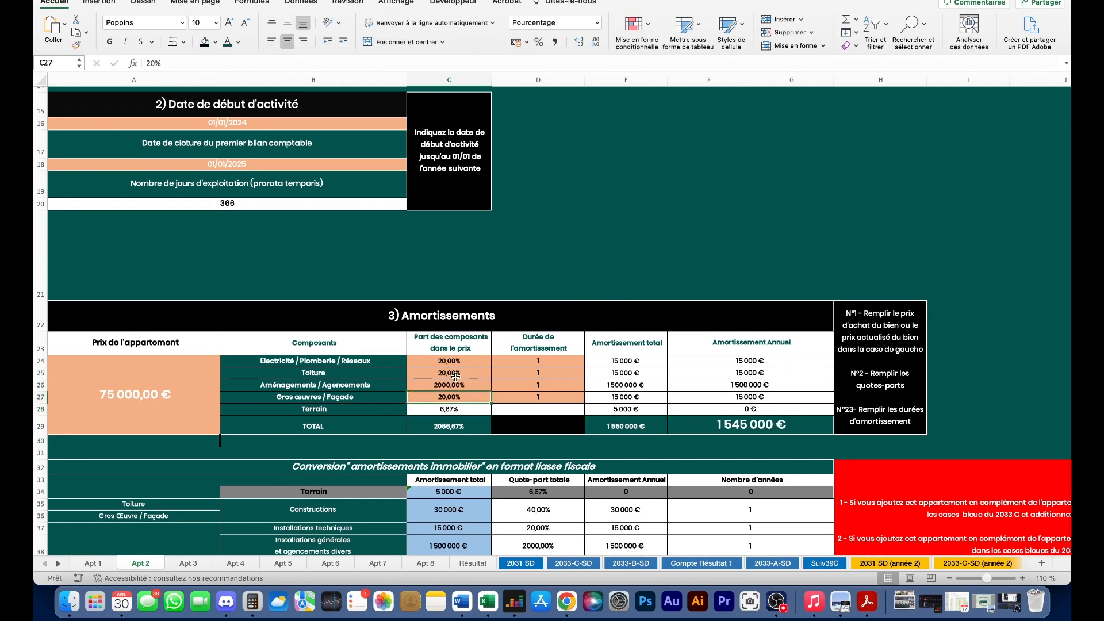
double_click(461, 384)
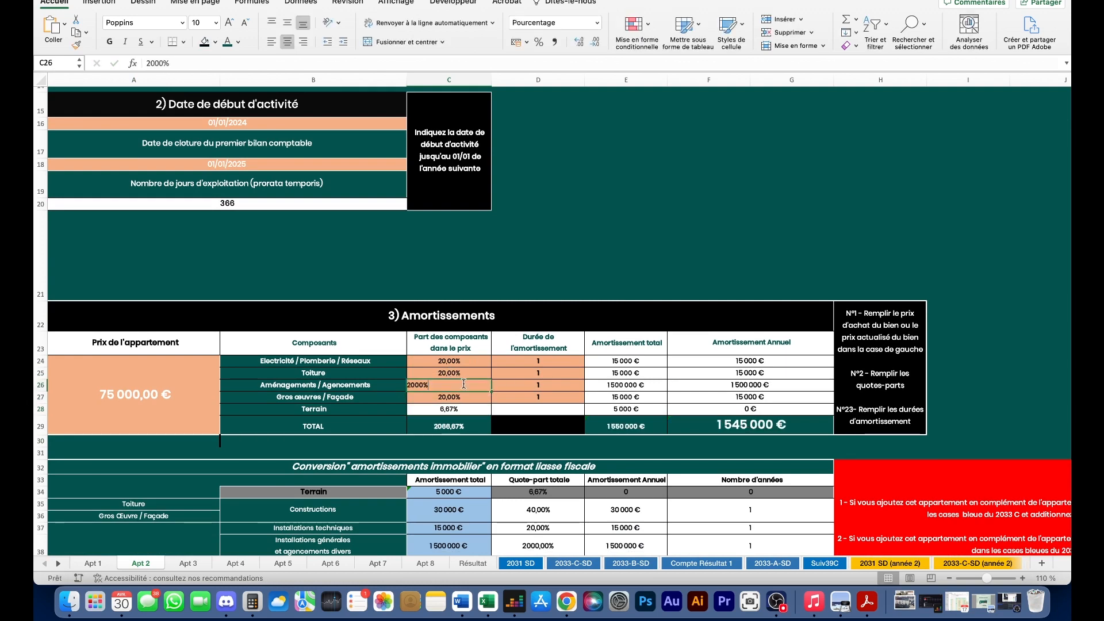
key("BackSpace")
key("BackSpace")
key("Return")
double_click(415, 387)
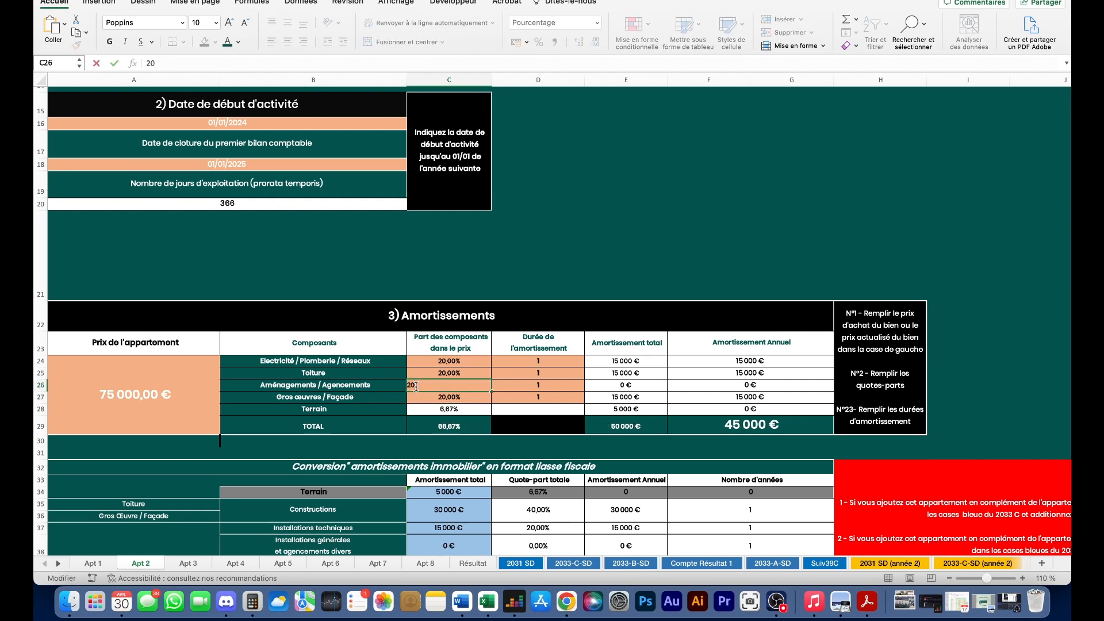
key("Return")
double_click(415, 387)
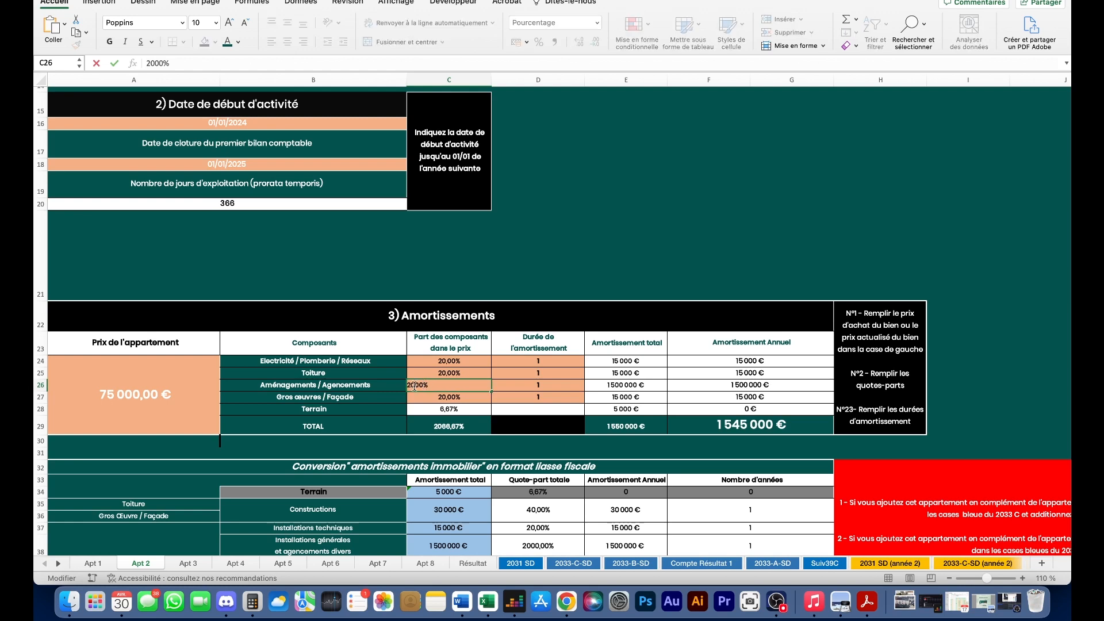
key("BackSpace")
key("Return")
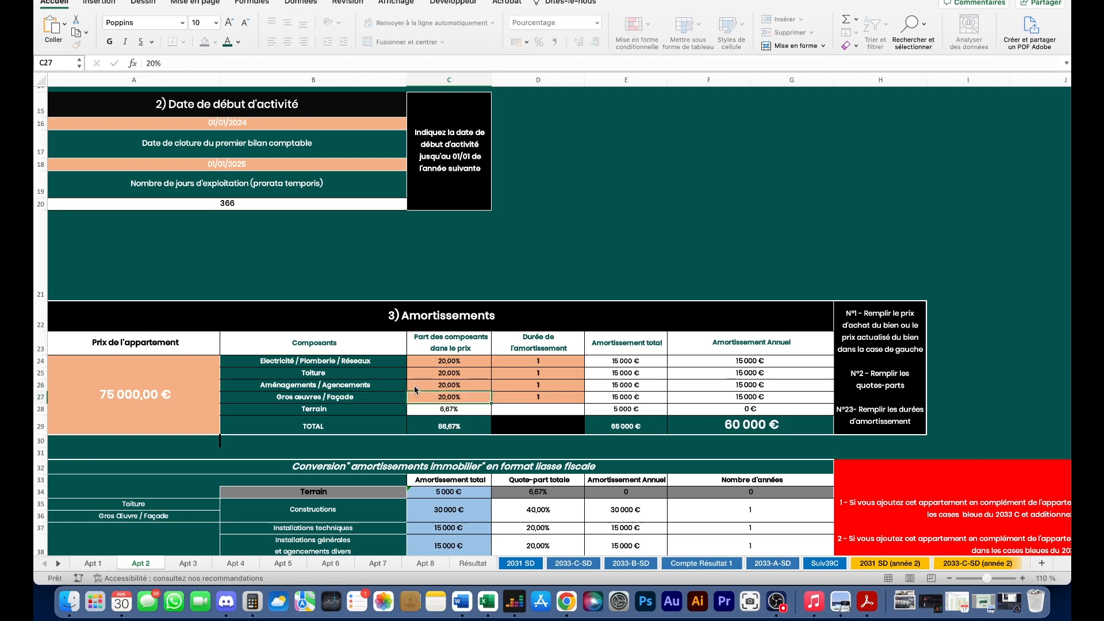
double_click(442, 386)
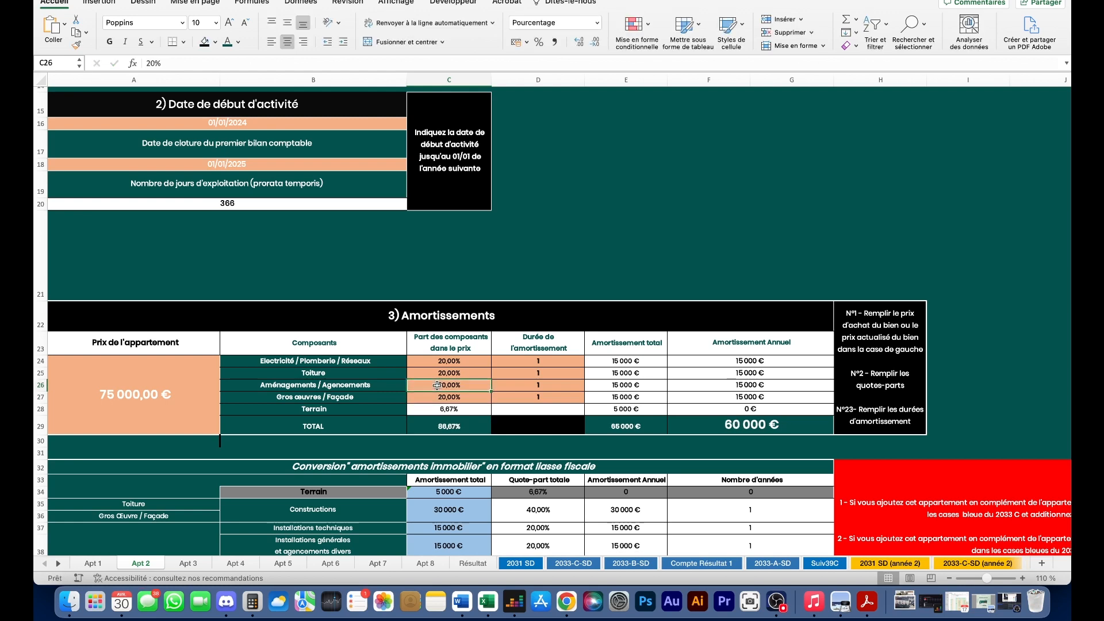
double_click(447, 373)
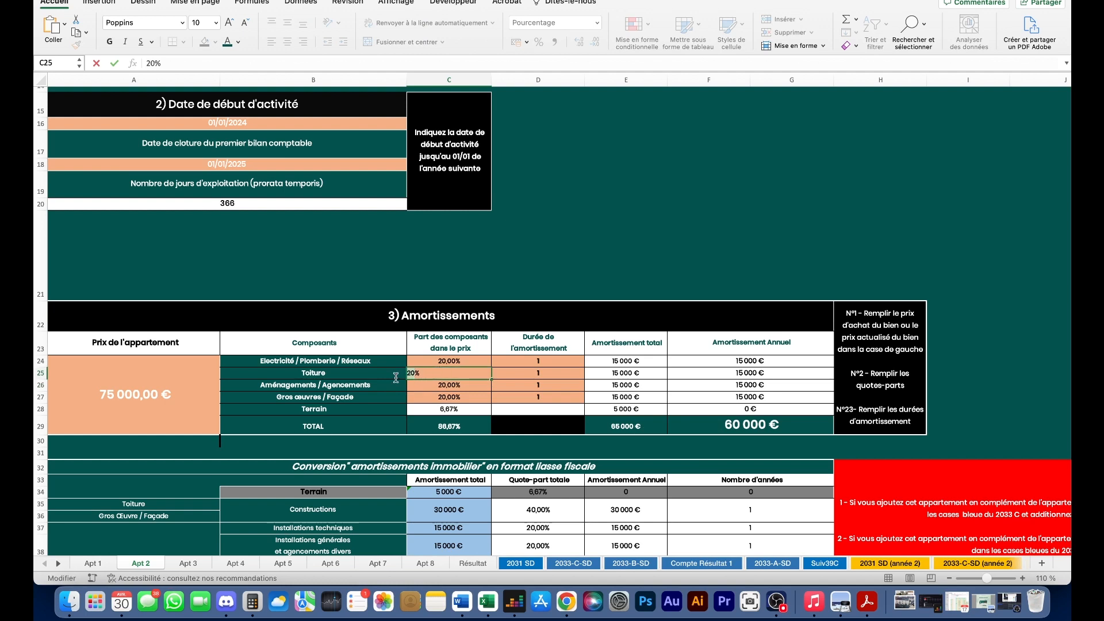
key("Return")
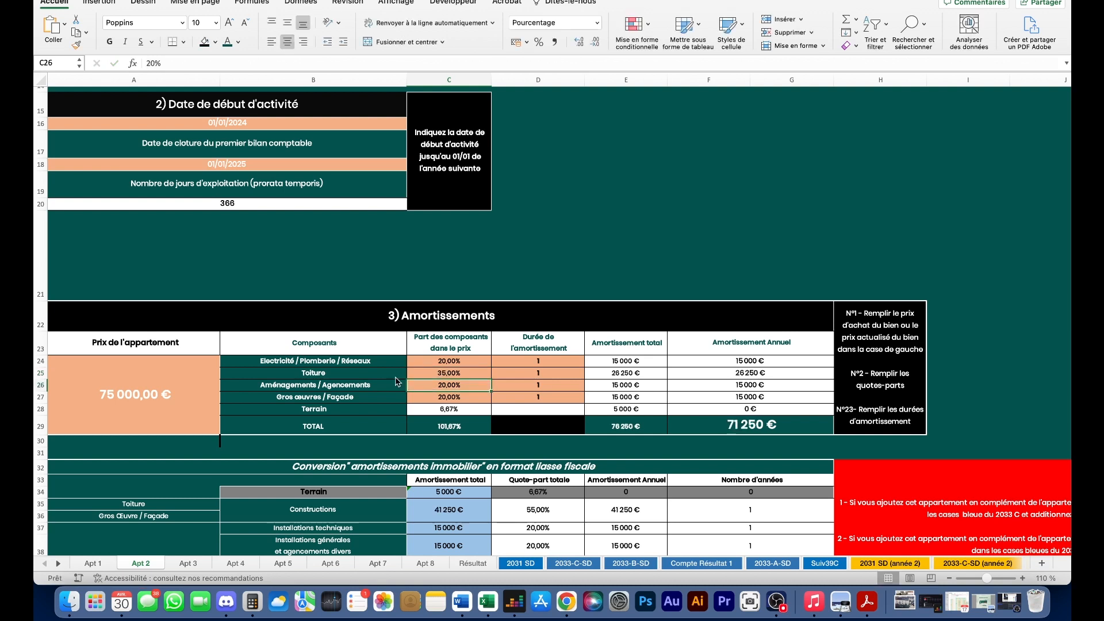
- Set depreciation durations of 20, 20, 10 and 50 years for the four components
left_click(561, 359)
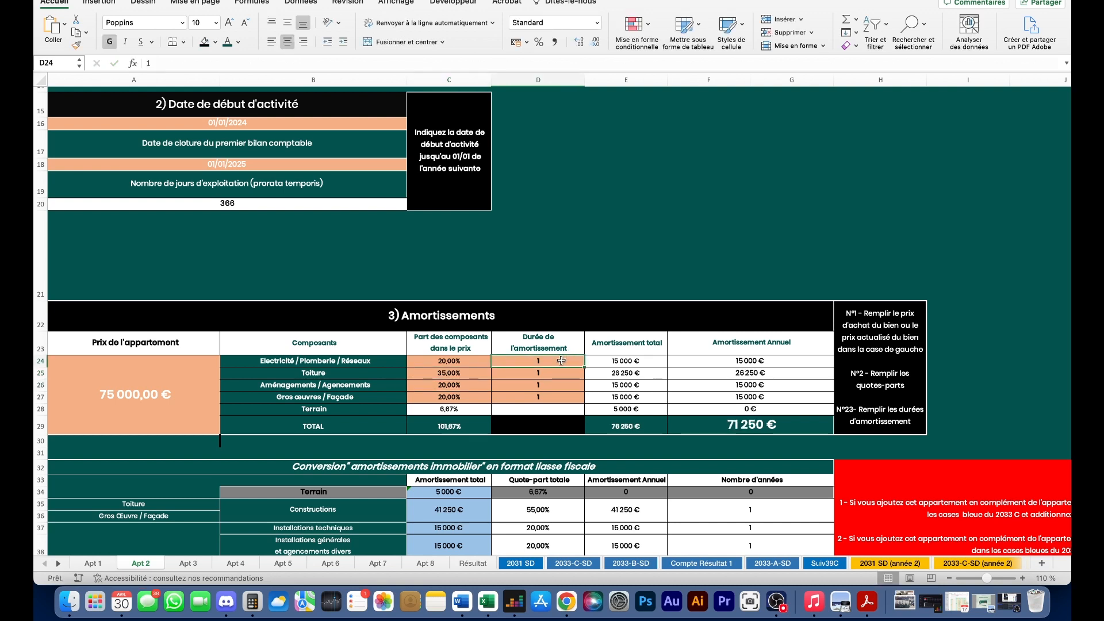
type("20")
key("Return")
type("20")
key("Return")
type("10")
key("Return")
type("50")
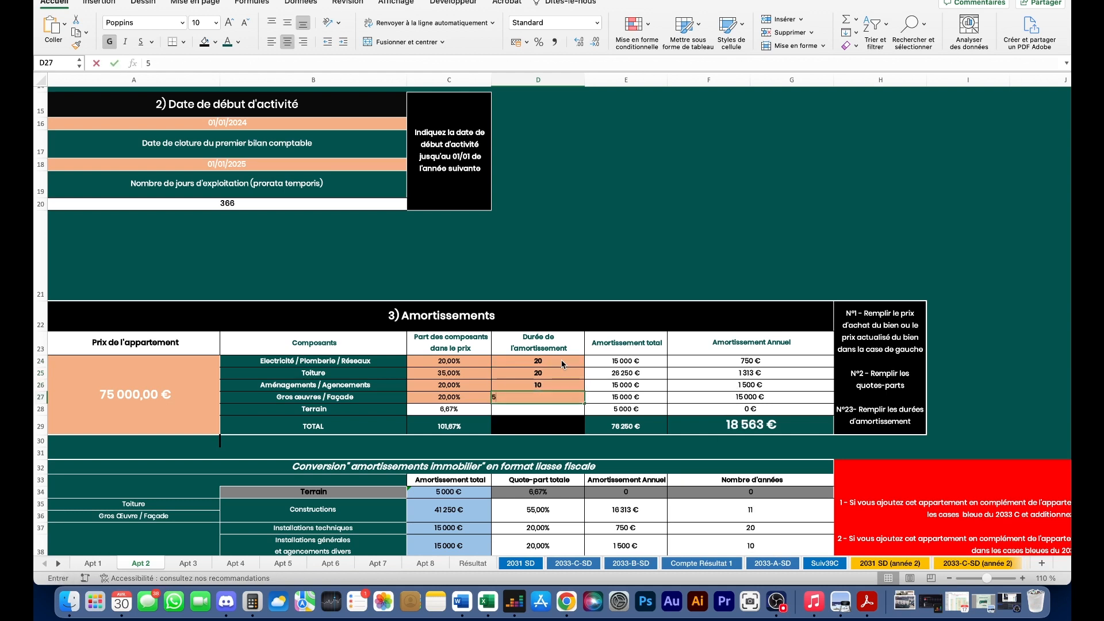
key("Return")
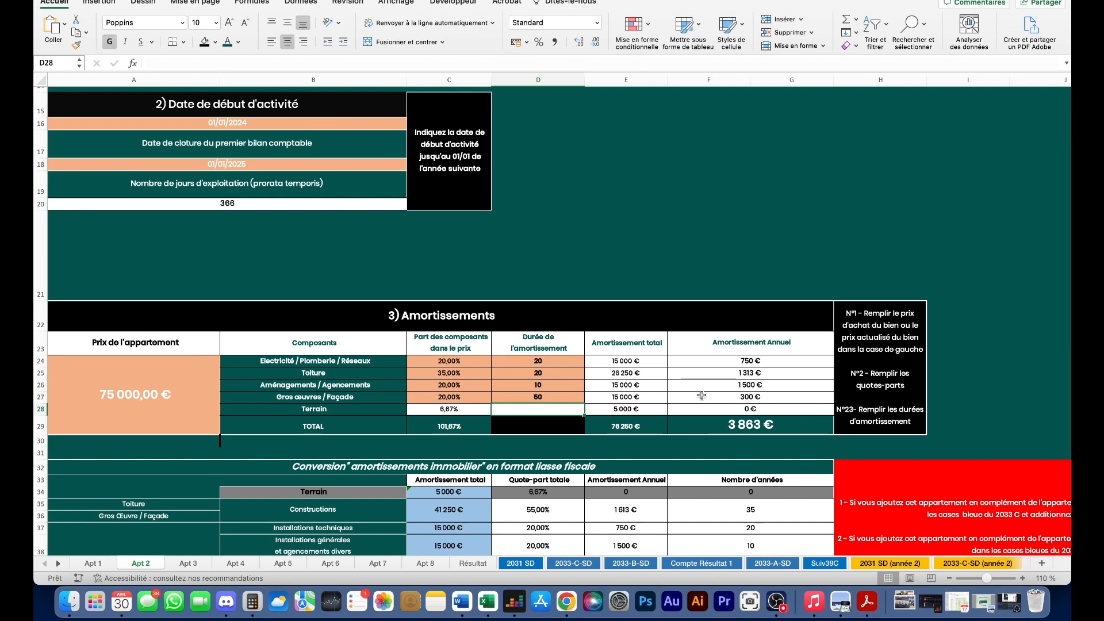
- Add 3 000 € of furniture depreciated over 4 years
scroll(702, 395, "down", 2)
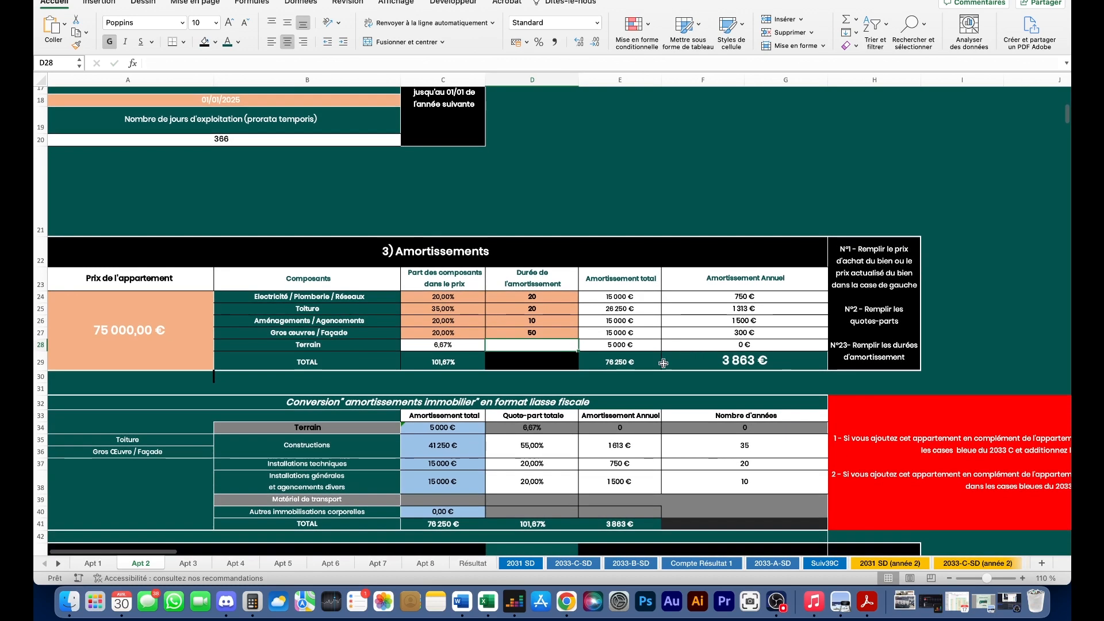
scroll(609, 351, "up", 1)
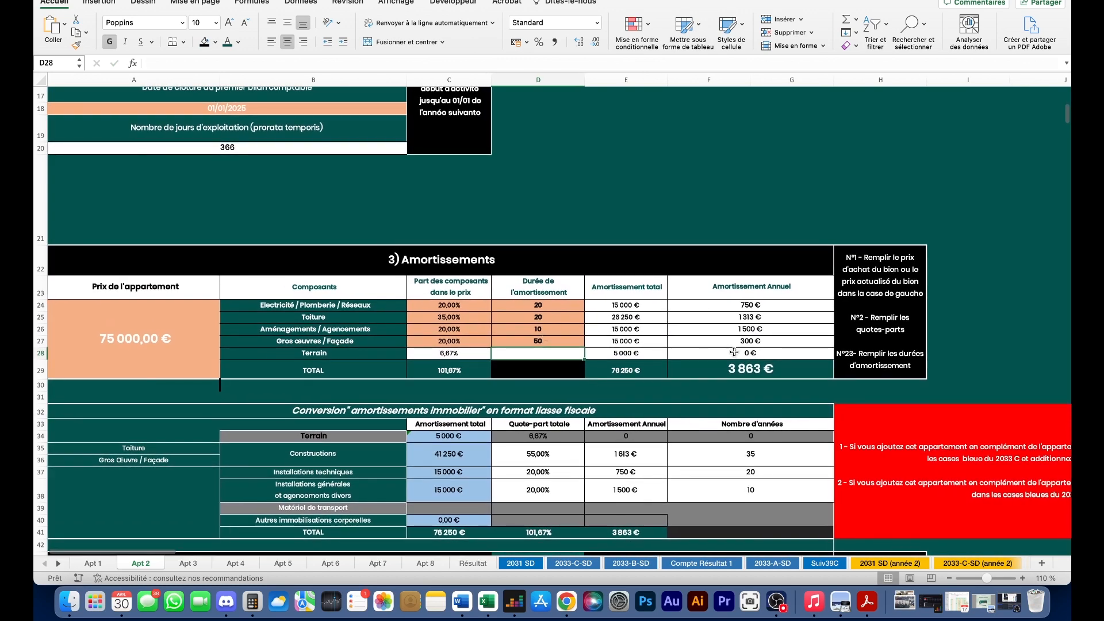
scroll(722, 341, "down", 5)
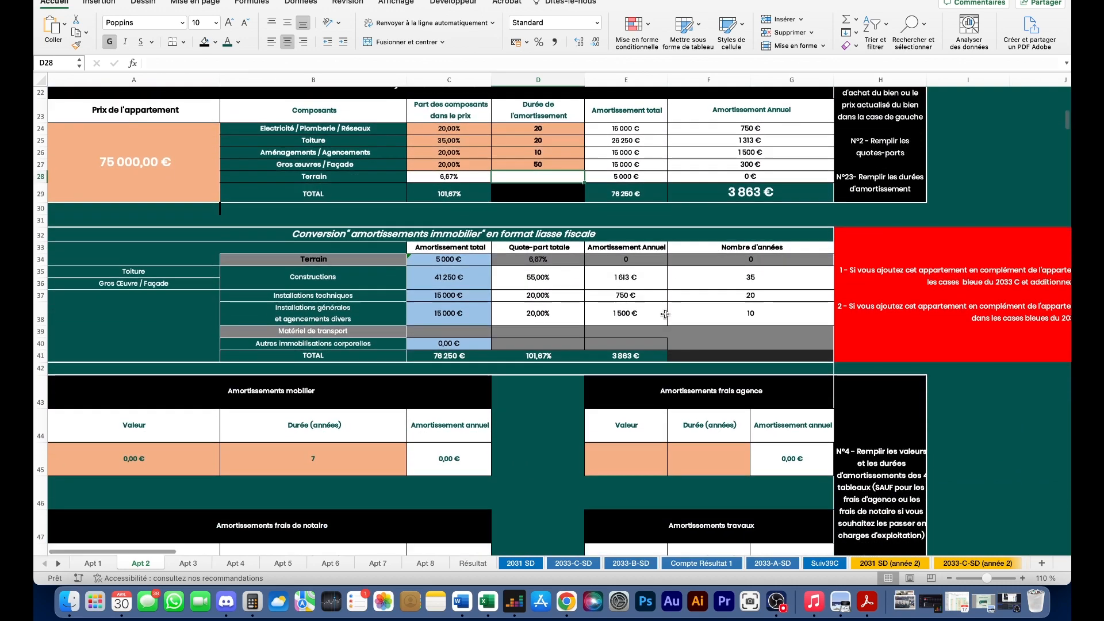
scroll(665, 314, "down", 3)
left_click(194, 355)
type("3000")
key("Return")
left_click(304, 355)
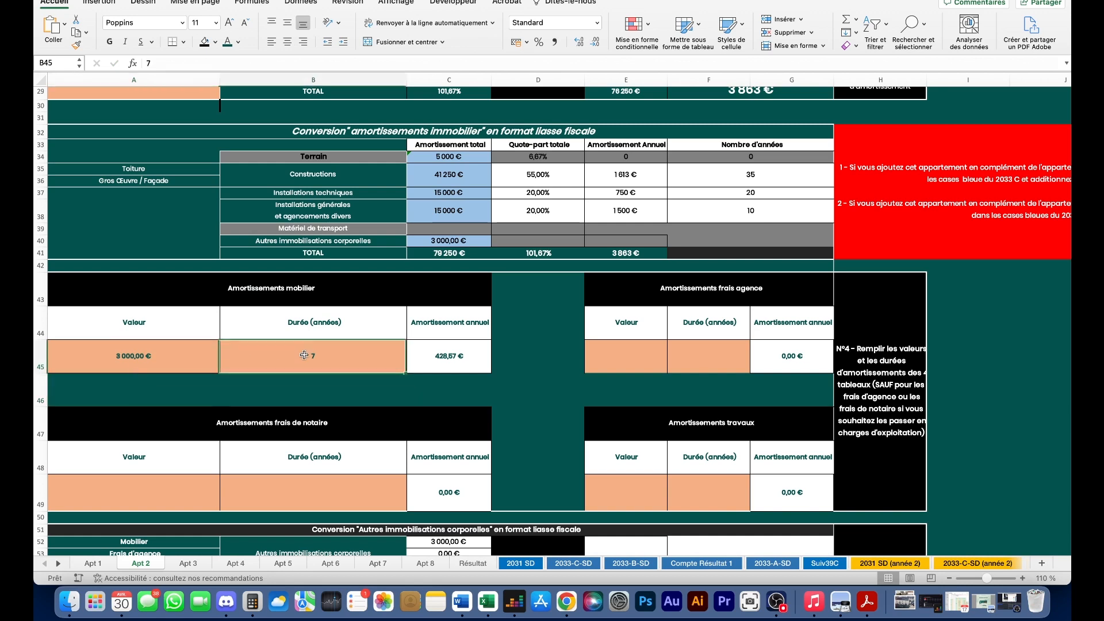
type("4")
key("Return")
- Add 8 000 € of works depreciated over 20 years
scroll(713, 316, "down", 3)
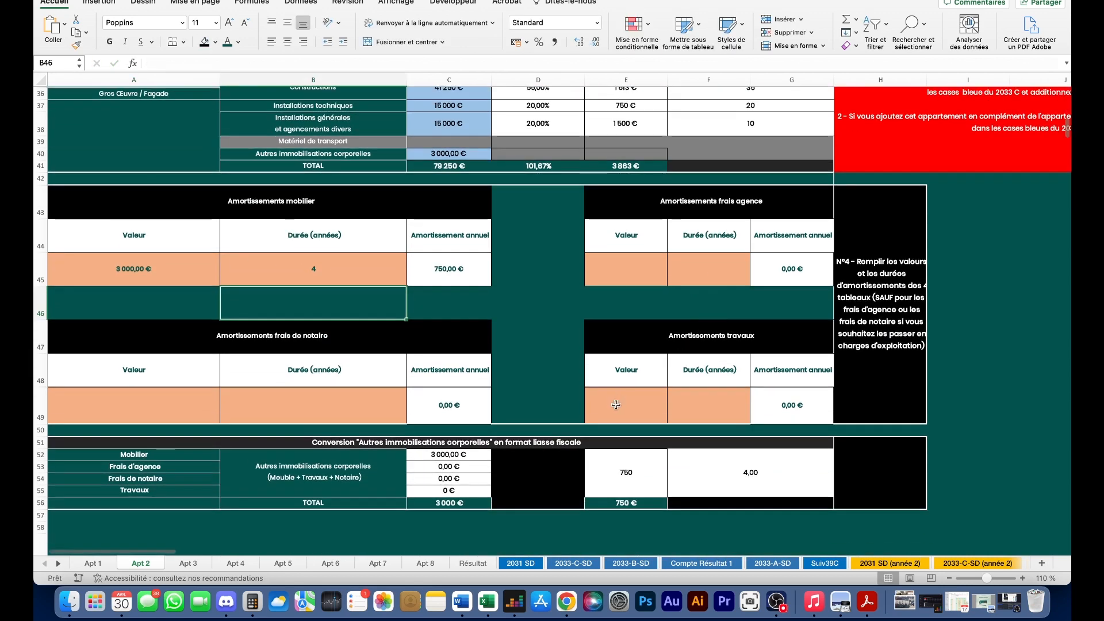
left_click(617, 405)
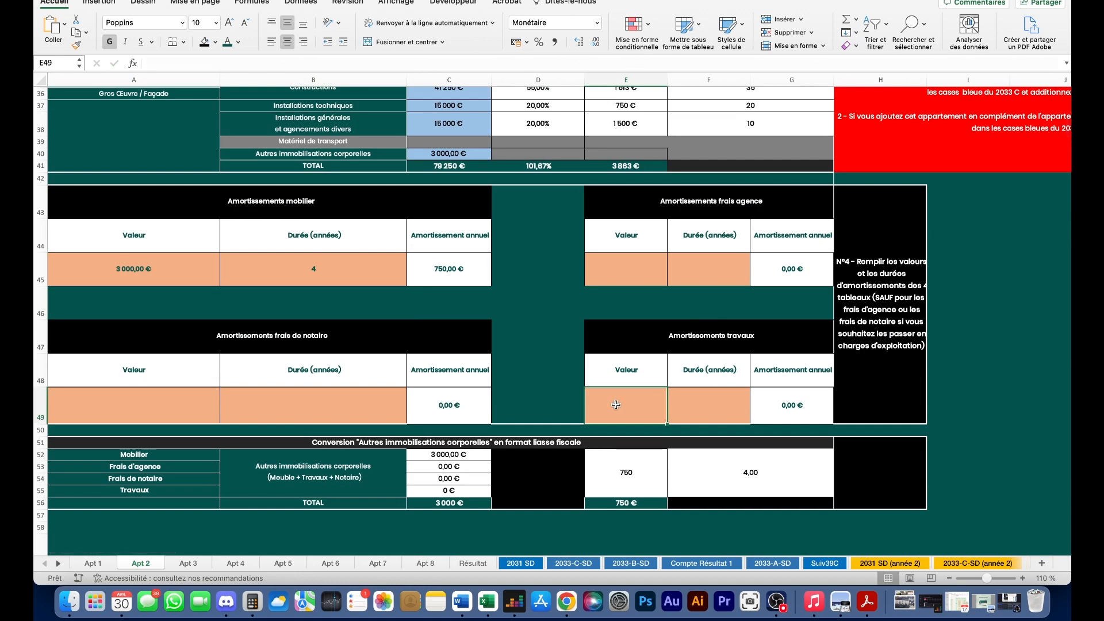
type("8000")
left_click(698, 400)
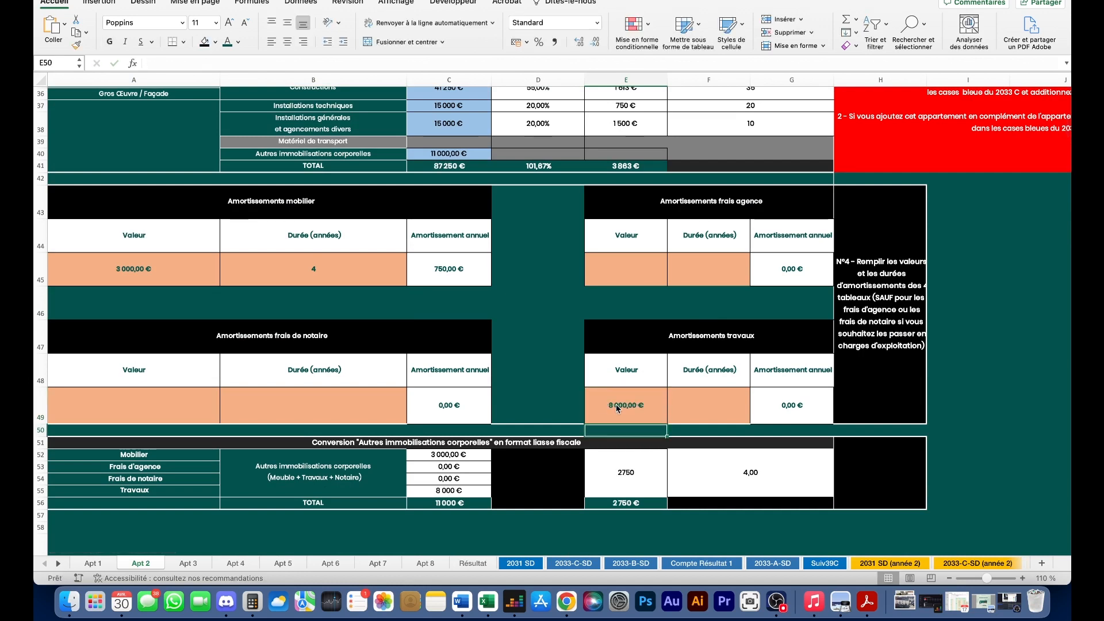
type("20")
key("Return")
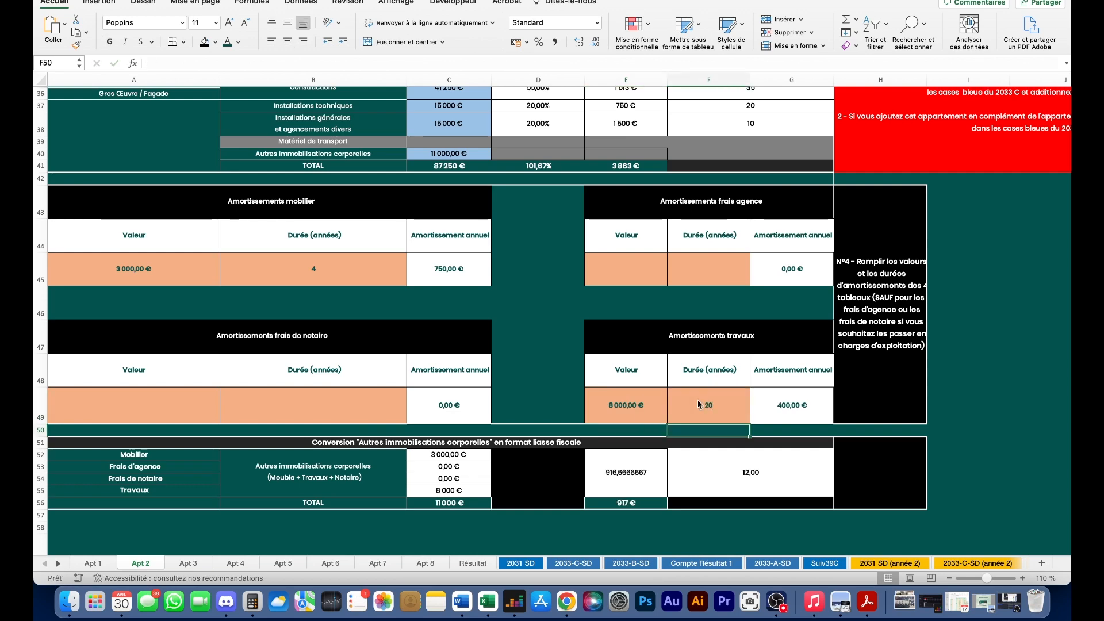
left_click(627, 406)
scroll(554, 434, "down", 3)
left_click(554, 437)
scroll(546, 437, "down", 3)
scroll(541, 438, "up", 3)
scroll(537, 439, "down", 4)
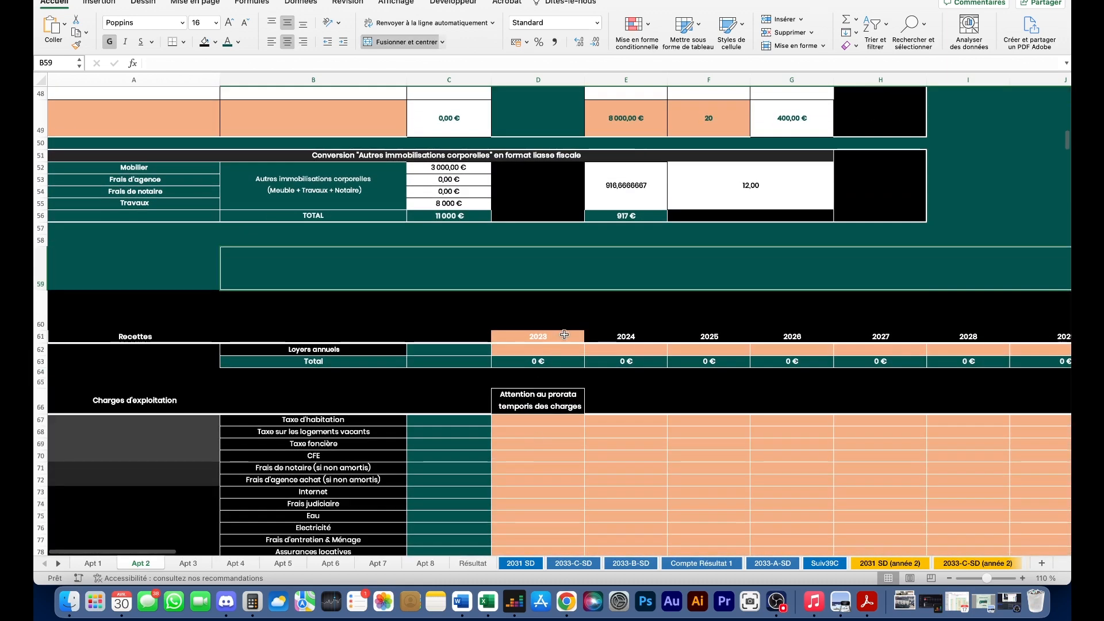
- Compare against the 2024 income and charges column on the Apt 5 sheet
left_click(651, 352)
left_click_drag(648, 338, 632, 527)
scroll(651, 340, "down", 3)
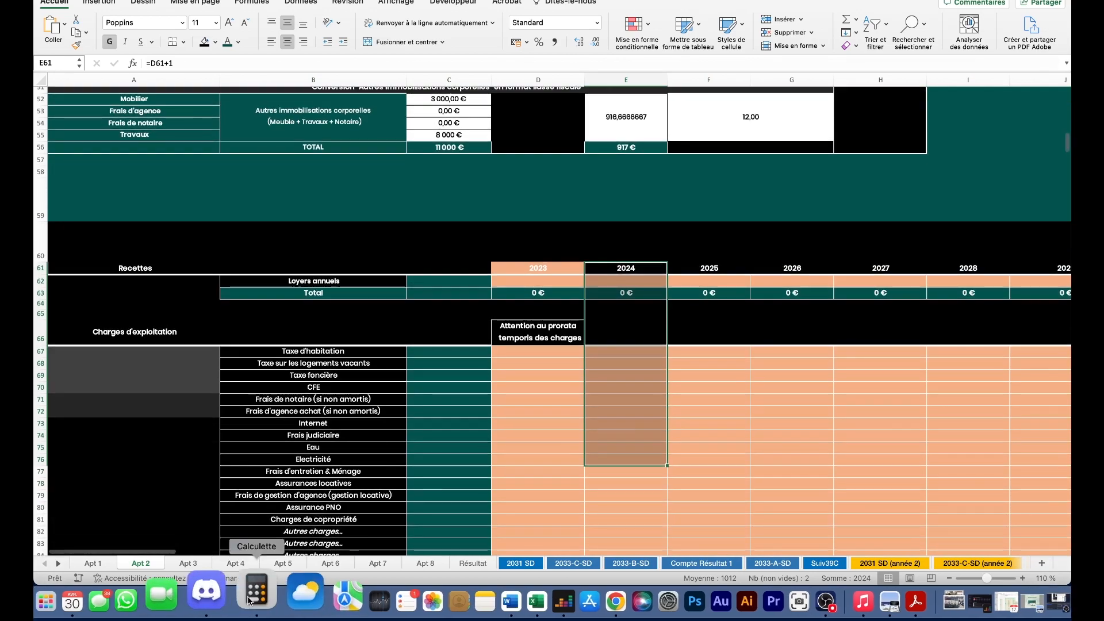
left_click(279, 563)
scroll(765, 344, "up", 15)
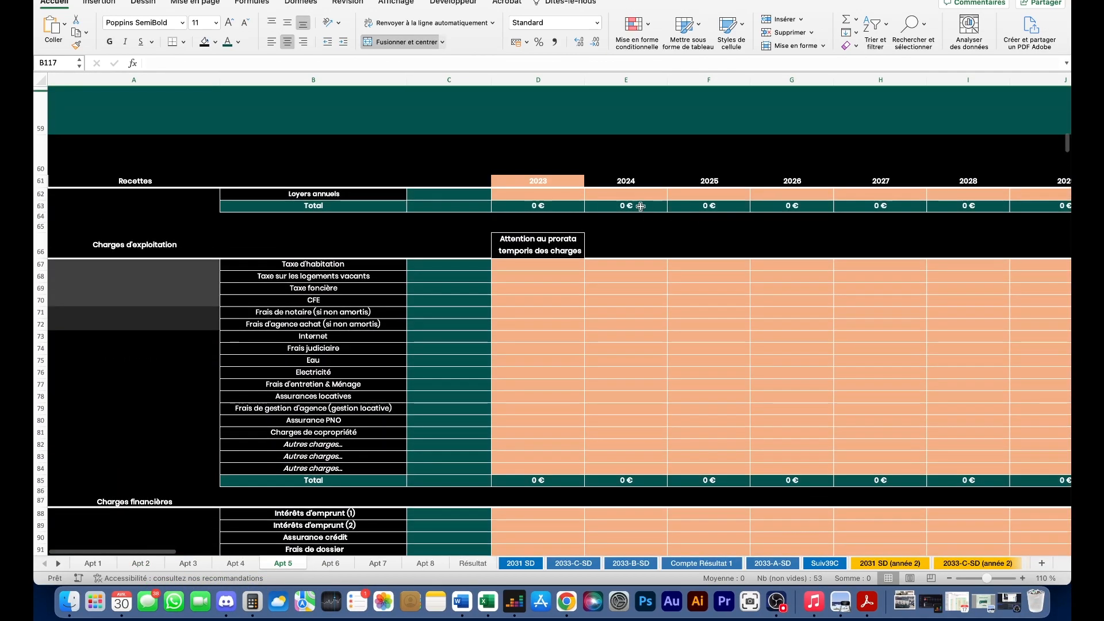
left_click_drag(640, 194, 638, 473)
left_click(141, 563)
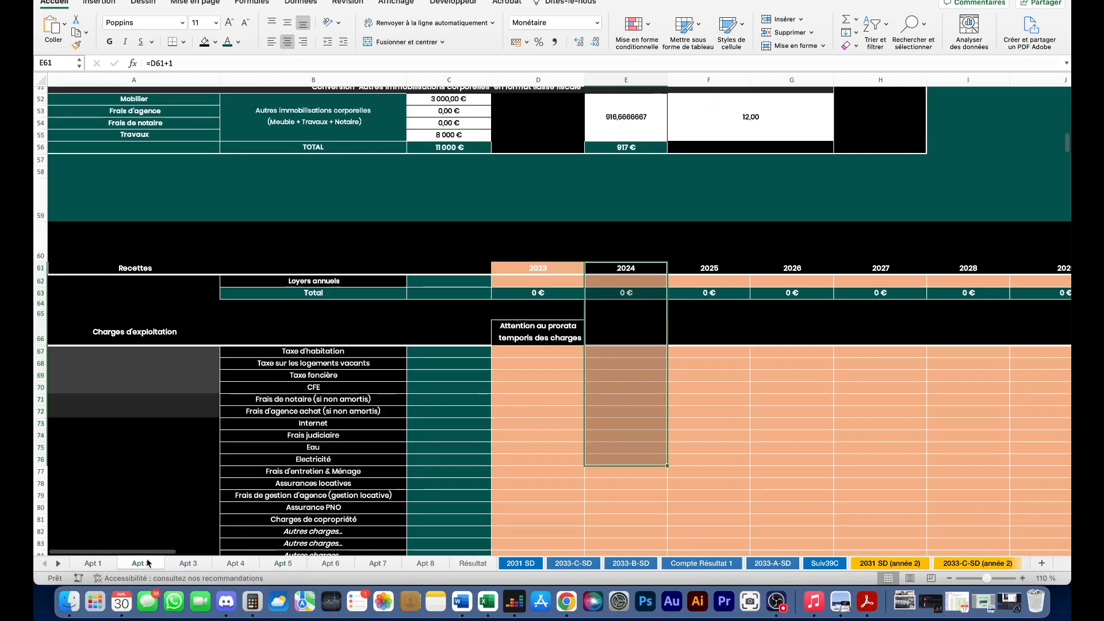
scroll(652, 382, "up", 2)
- Enter 6 000 € annual rent in Apt 2's 2024 column
left_click(640, 347)
left_click(640, 315)
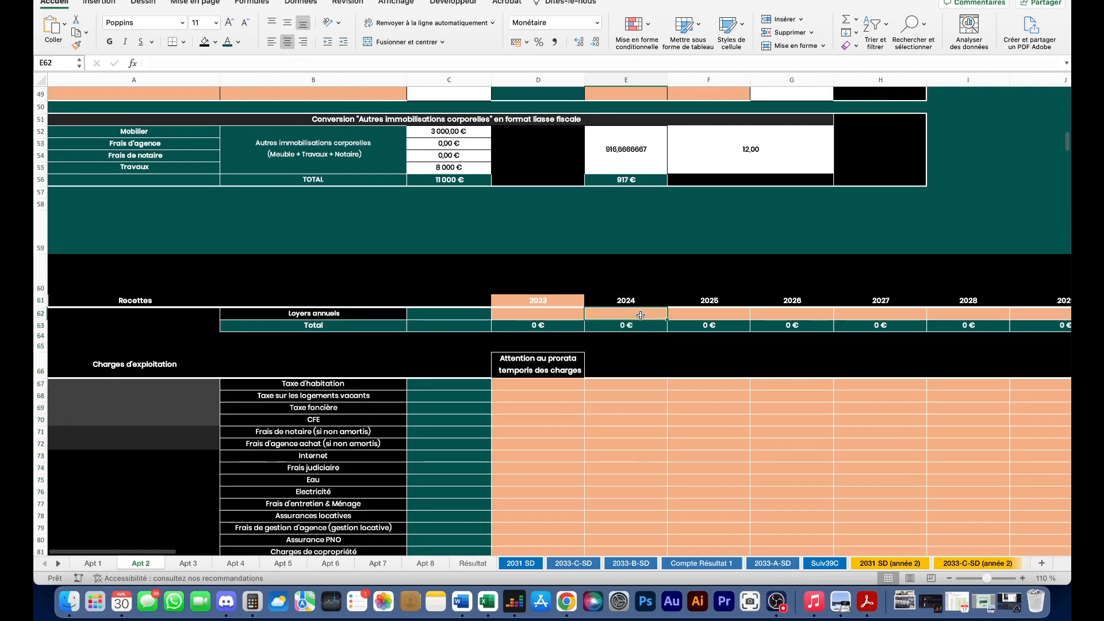
type("600")
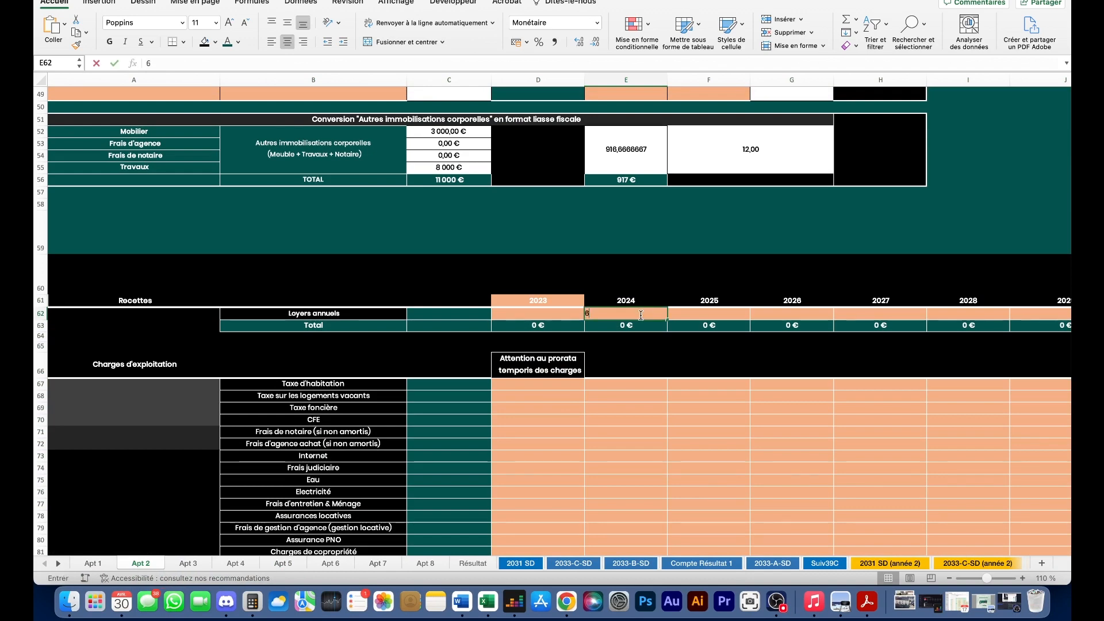
key("Return")
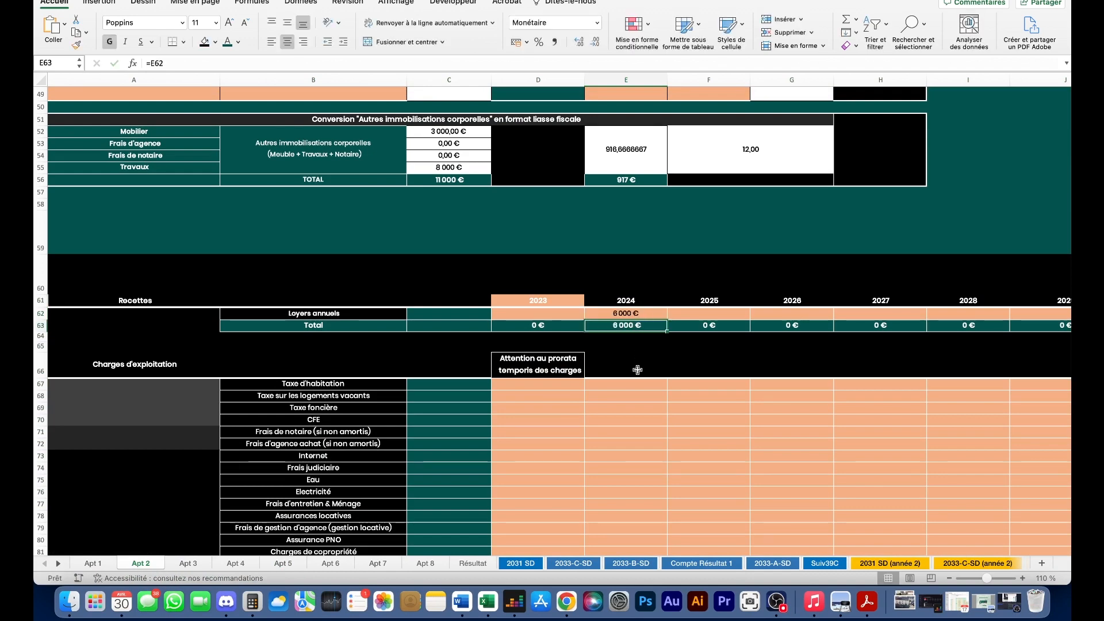
- Enter 2024 property tax of 300 € and notary fees of 5 000 €
scroll(637, 369, "down", 2)
left_click(624, 364)
type("100")
key("Return")
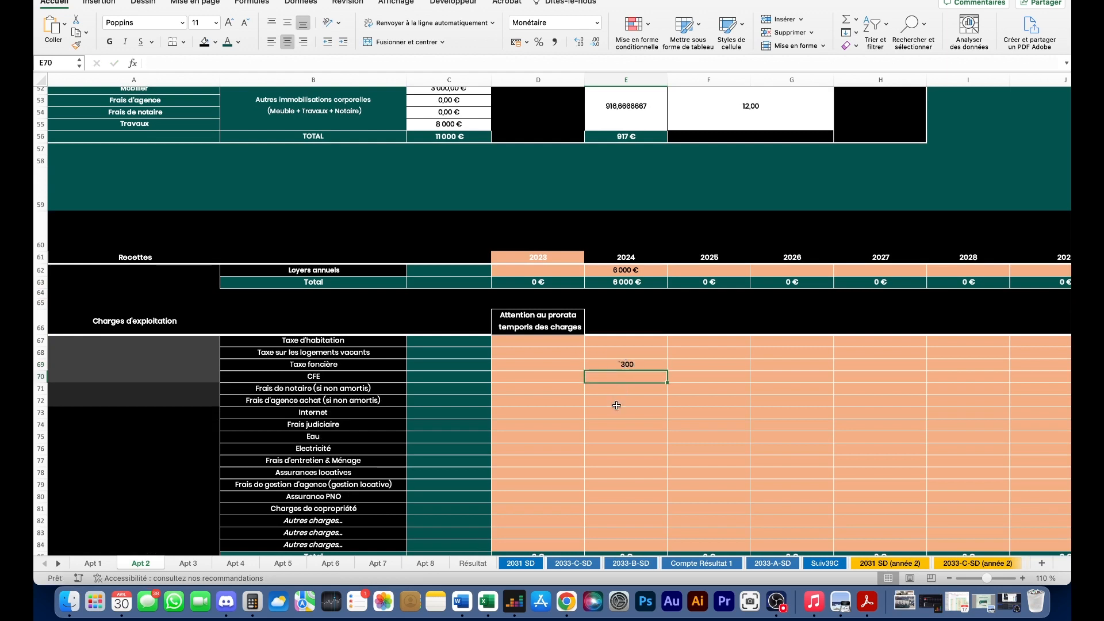
double_click(625, 363)
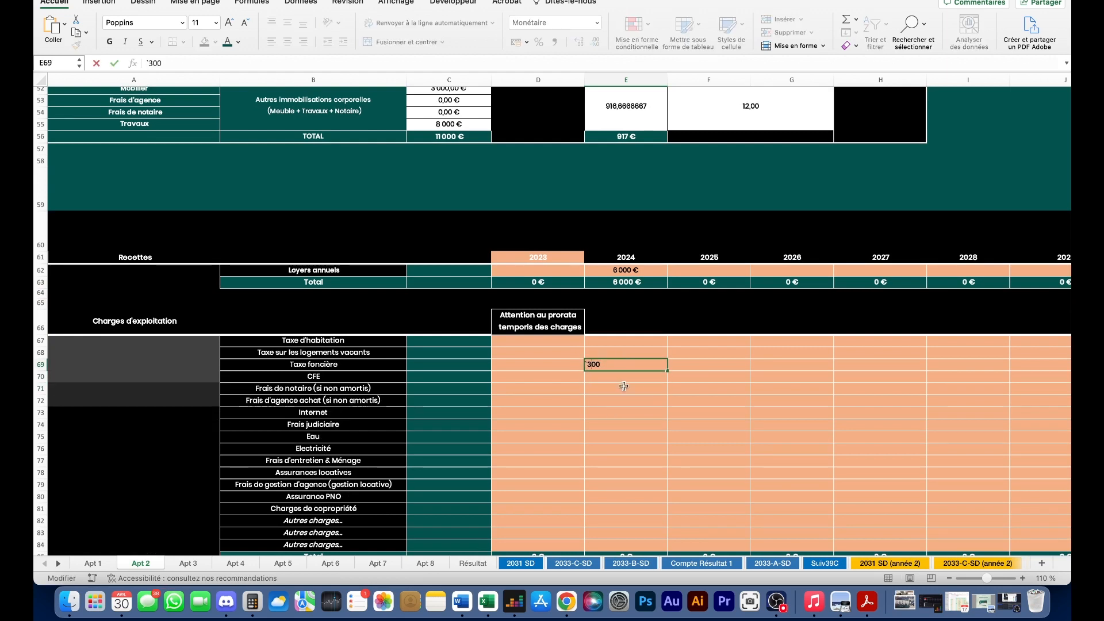
key("Return")
left_click(613, 405)
left_click(625, 389)
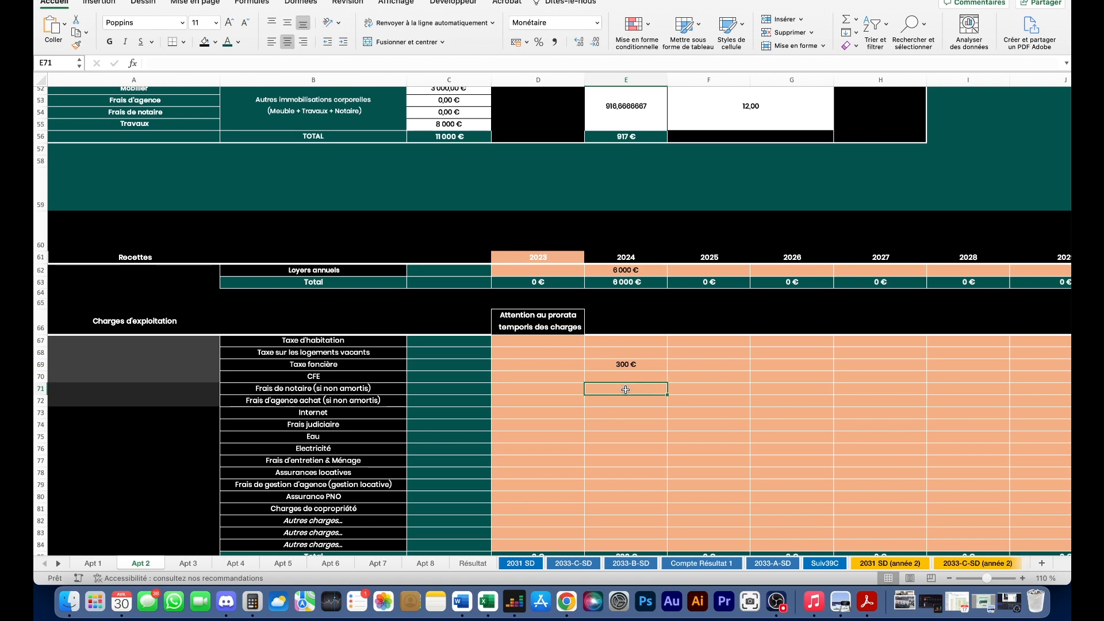
type("50")
key("Return")
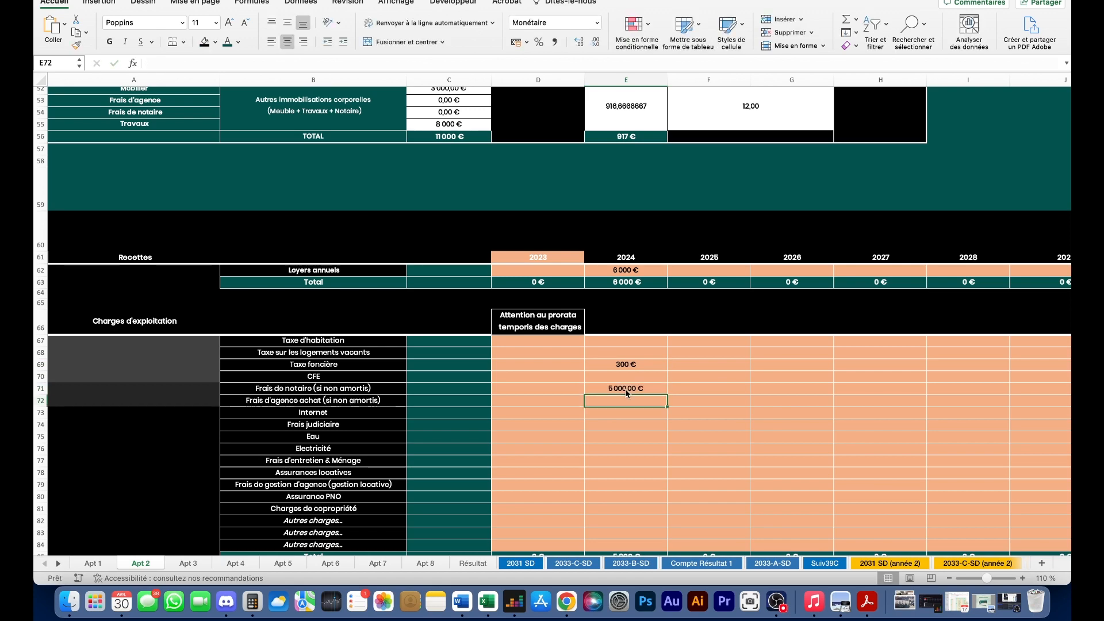
- Enter 60 € Assurance PNO and 300 € Charges de copropriété for 2024
scroll(626, 389, "down", 3)
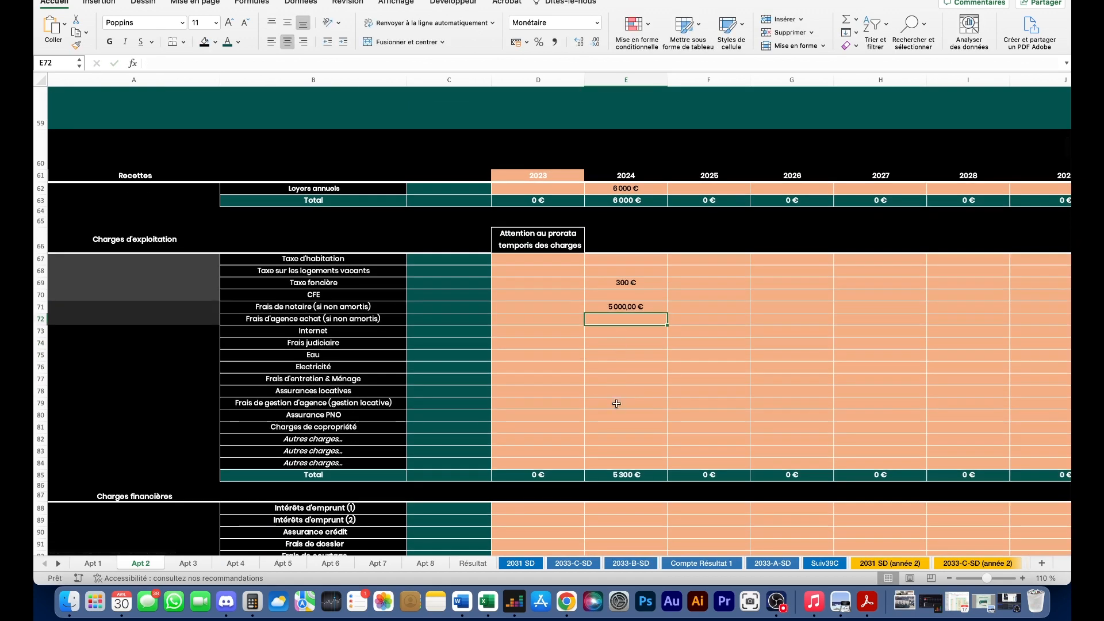
left_click(621, 413)
type("60")
key("Return")
type("300")
key("Return")
- Enter 1 800 € loan interest and 200 € Assurance crédit for 2024
scroll(628, 353, "down", 5)
left_click(626, 337)
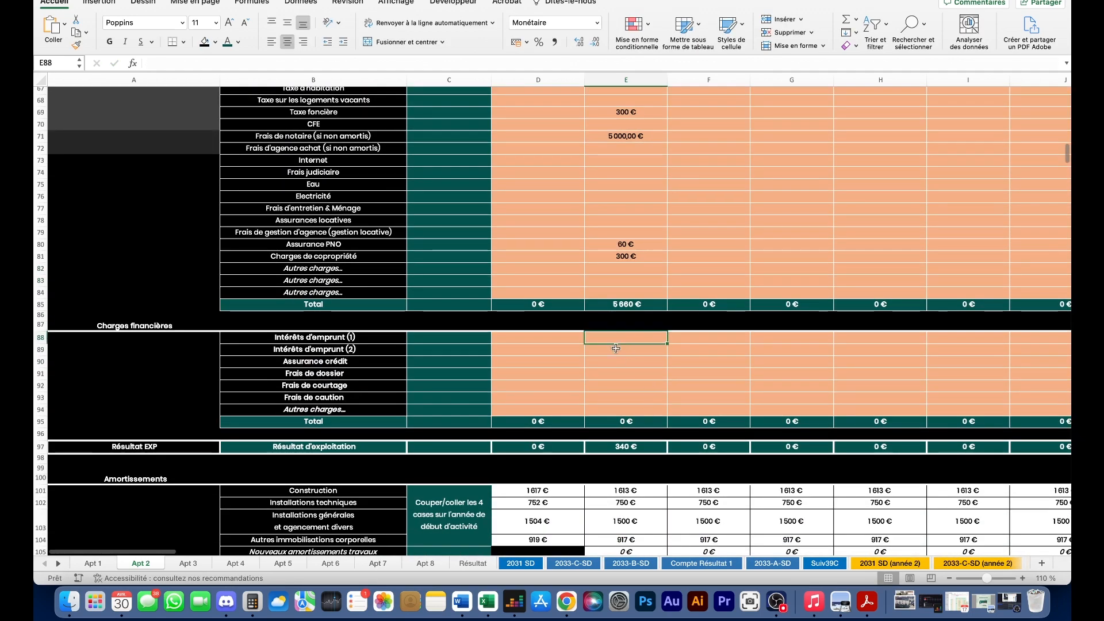
scroll(628, 357, "right", 1)
scroll(629, 361, "up", 5)
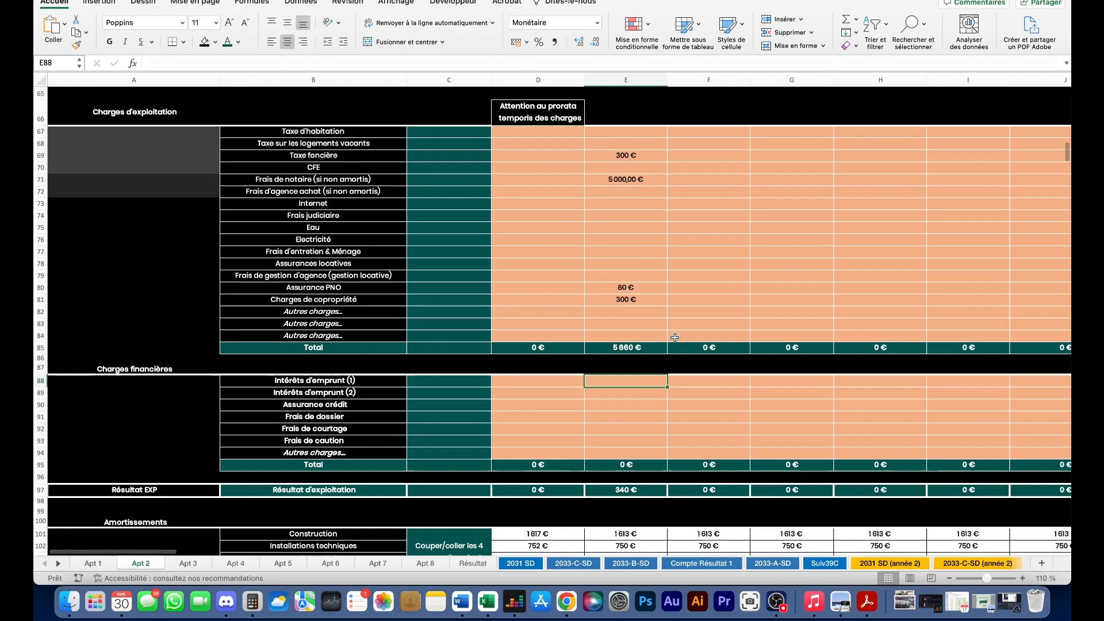
scroll(674, 344, "down", 3)
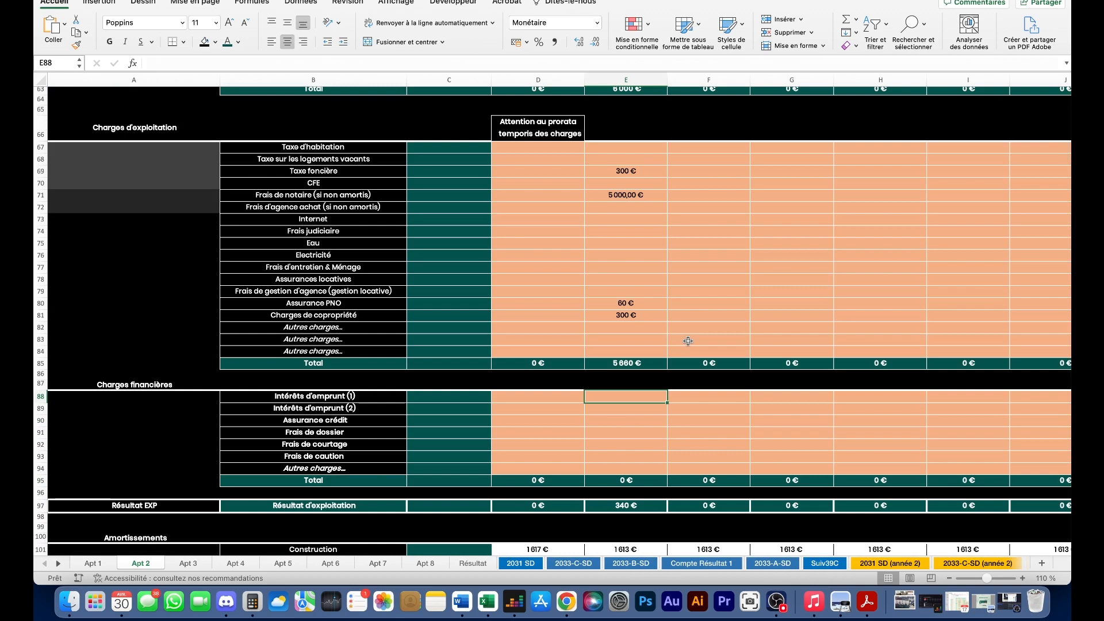
type("1800 €")
key("Return")
left_click(603, 420)
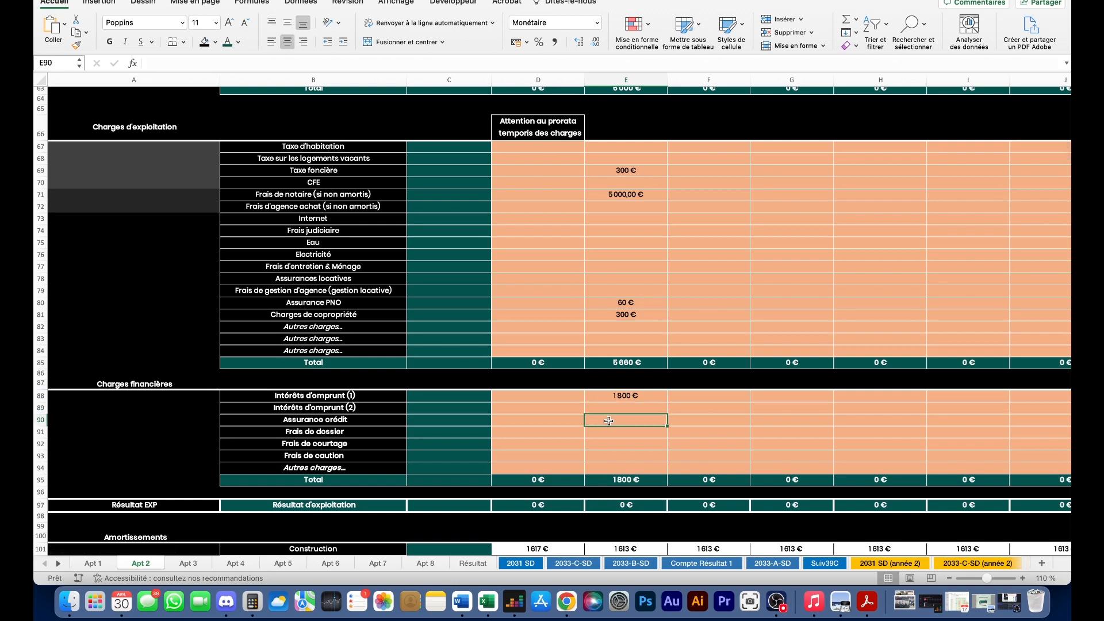
type("200")
key("Return")
- Enter Frais de dossier 500 €, Frais de courtage 1 500 € and Frais de caution 1 000 €
scroll(623, 433, "up", 2)
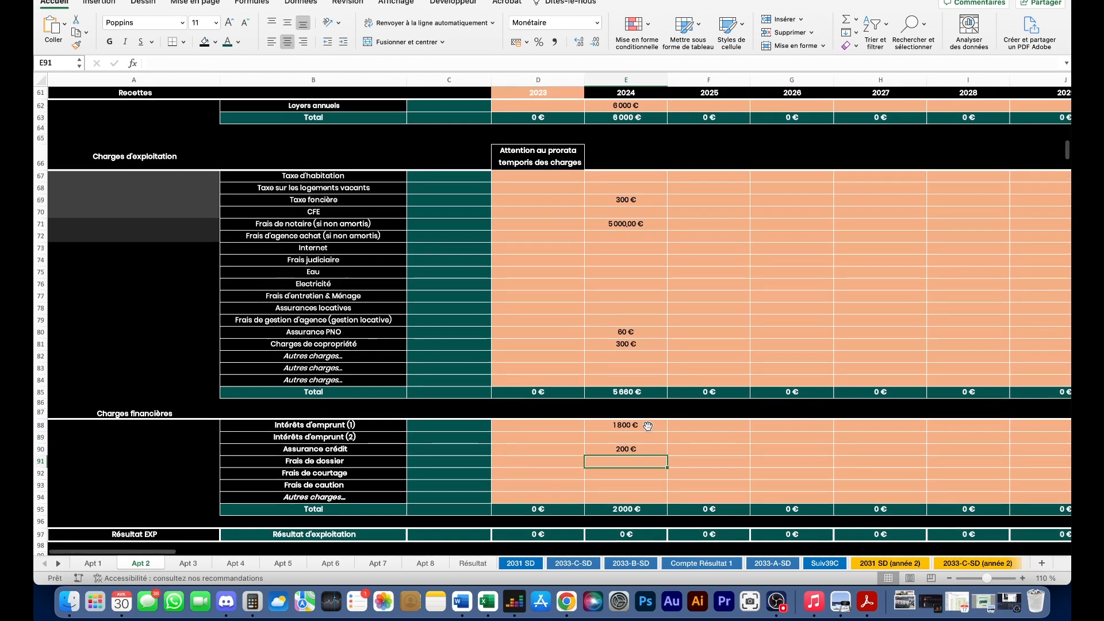
scroll(618, 425, "down", 3)
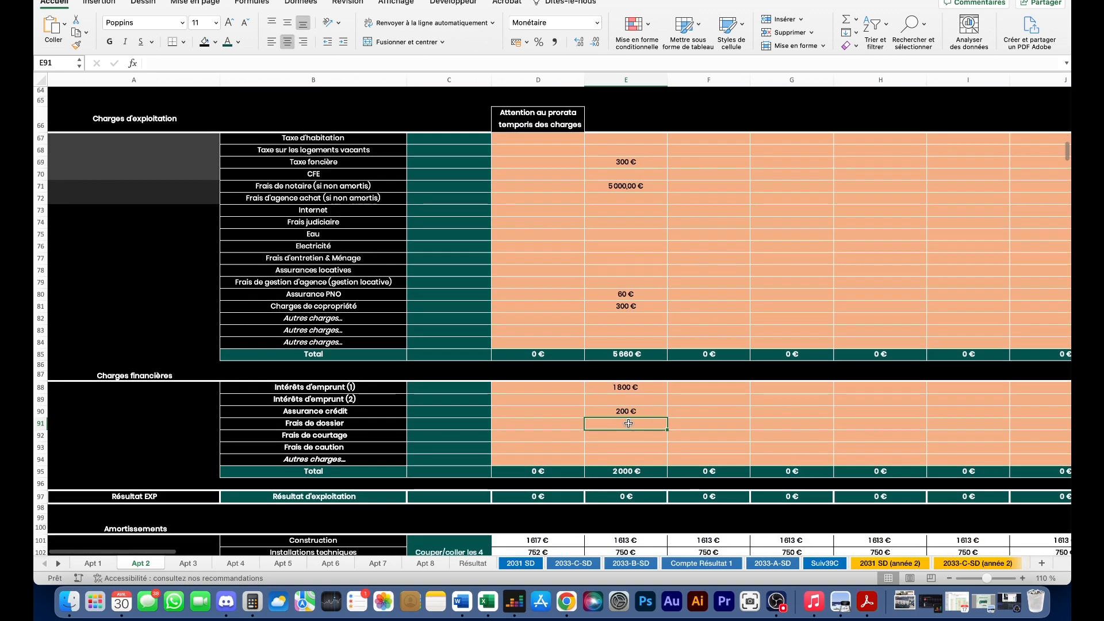
type("50")
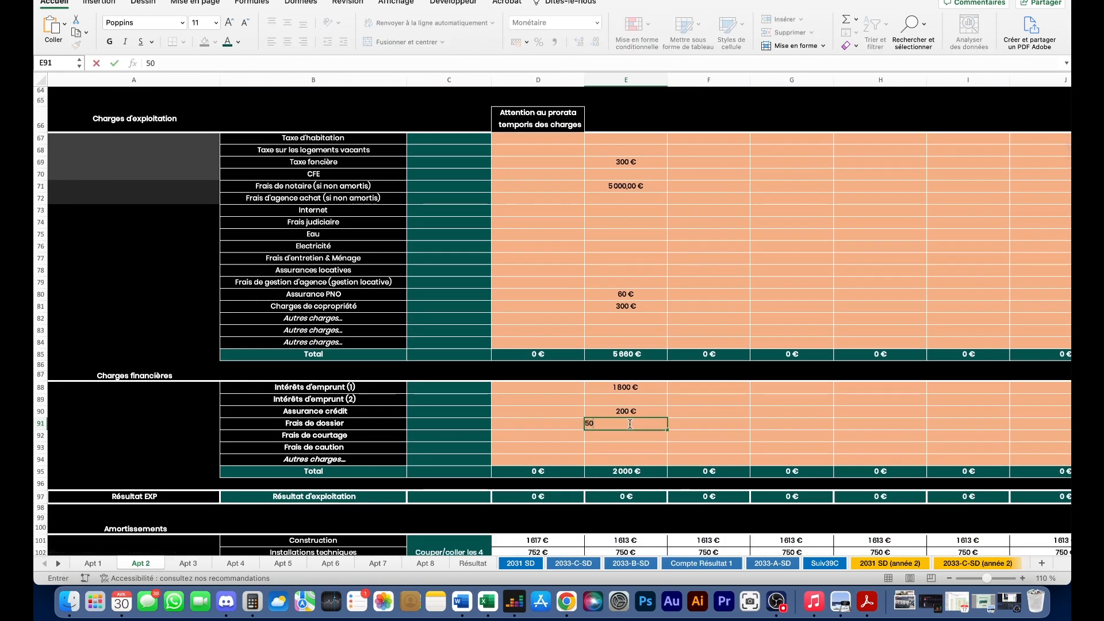
type("0")
key("Return")
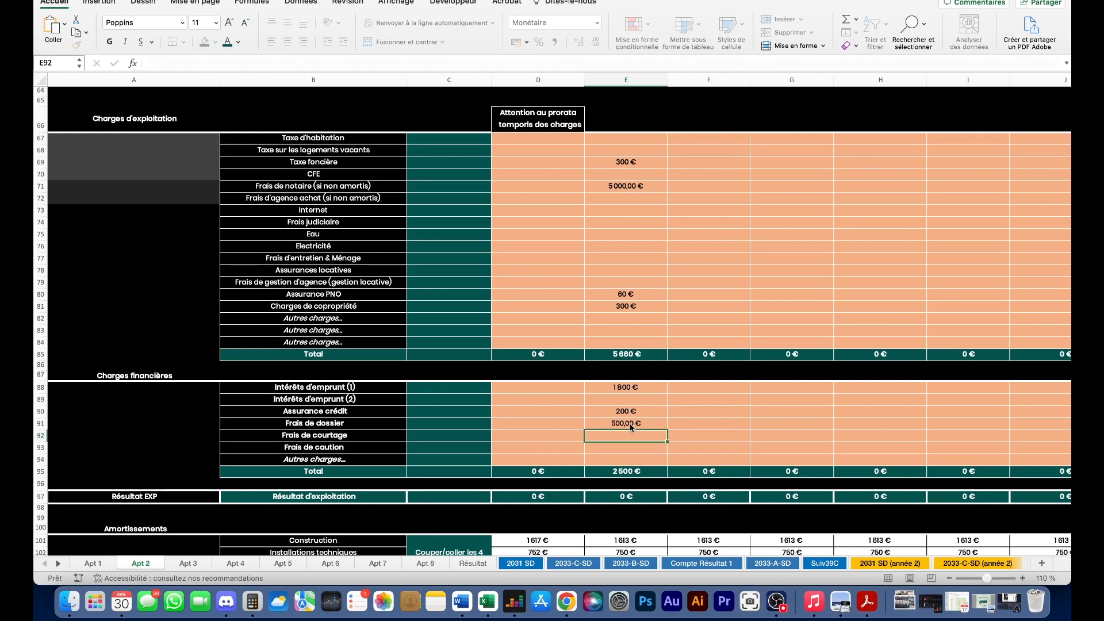
type("1 500")
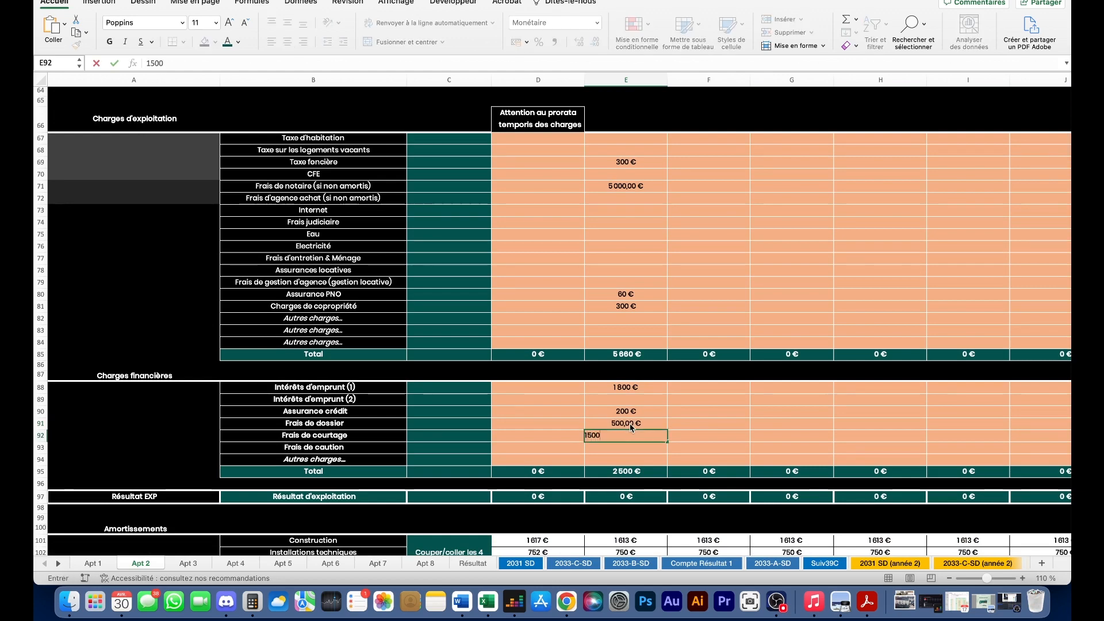
key("Return")
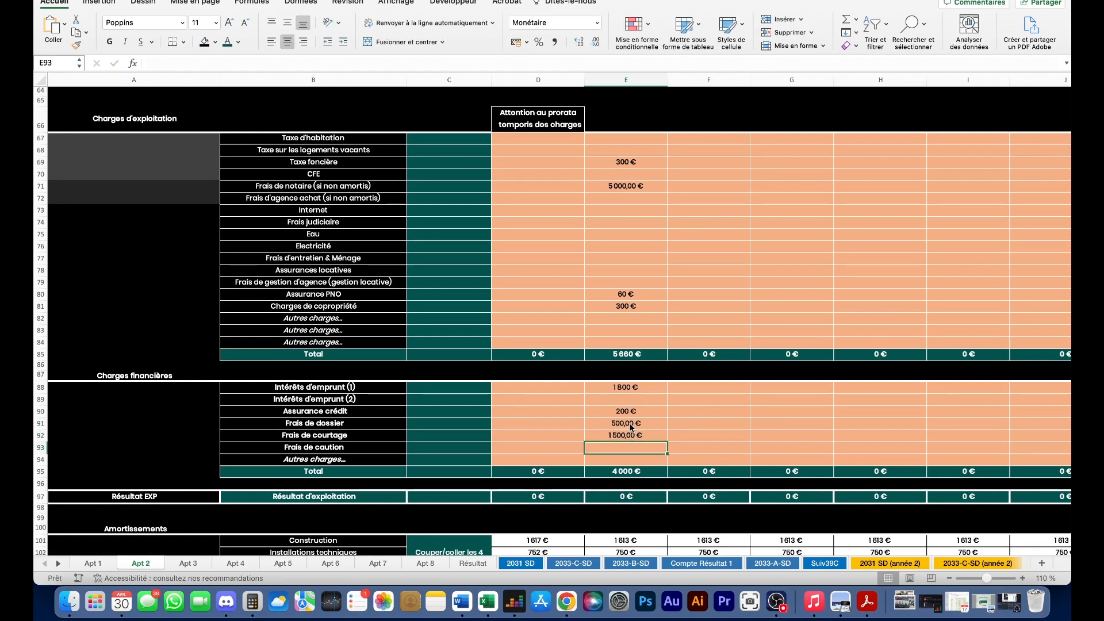
type("1000")
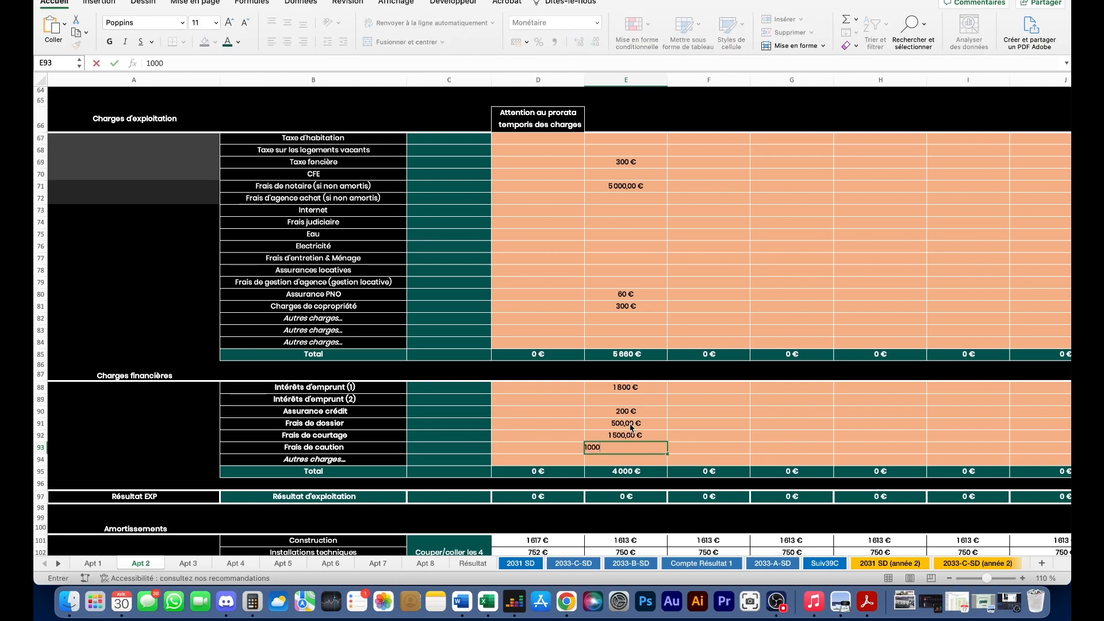
key("Return")
scroll(571, 336, "down", 5)
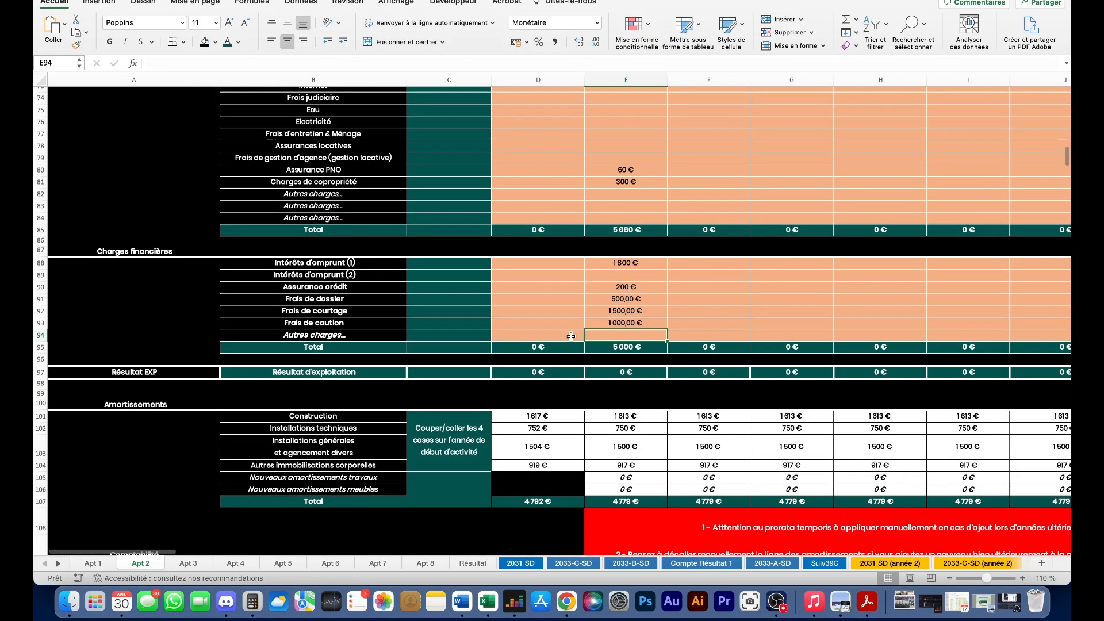
- Inspect the year-counter row 129 and the 2029 counter's formula
scroll(571, 336, "up", 1)
scroll(631, 332, "down", 5)
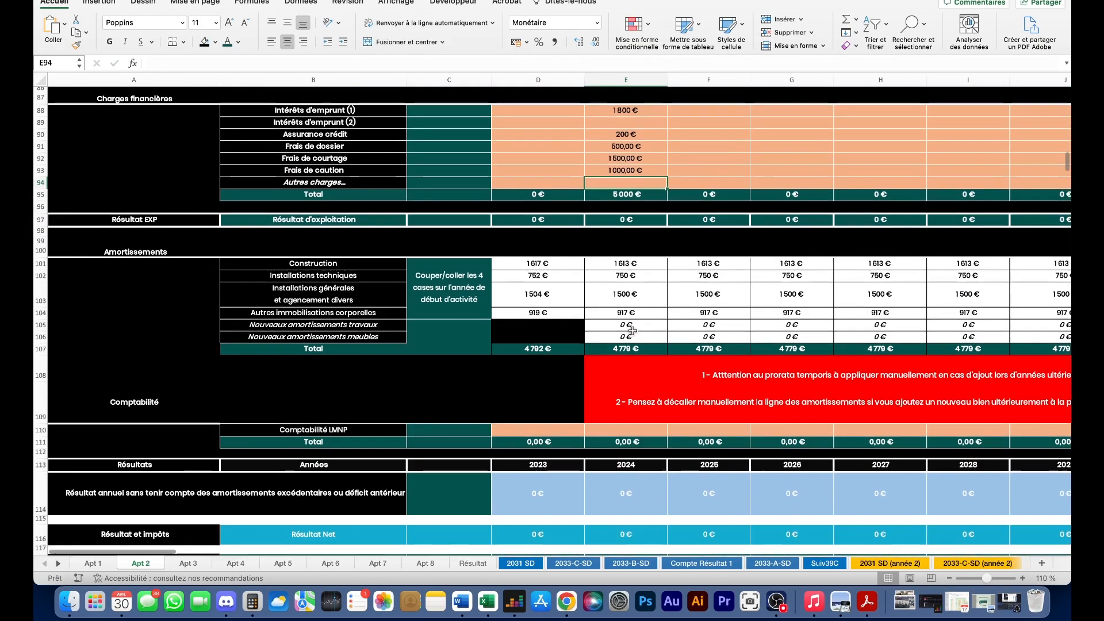
scroll(633, 331, "up", 3)
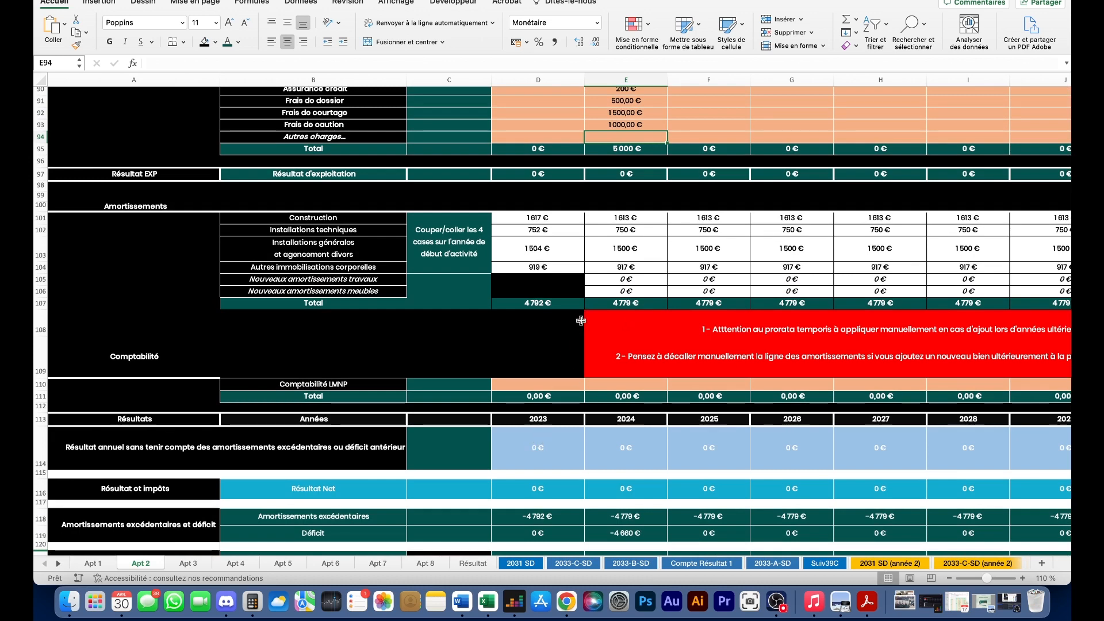
scroll(574, 312, "down", 3)
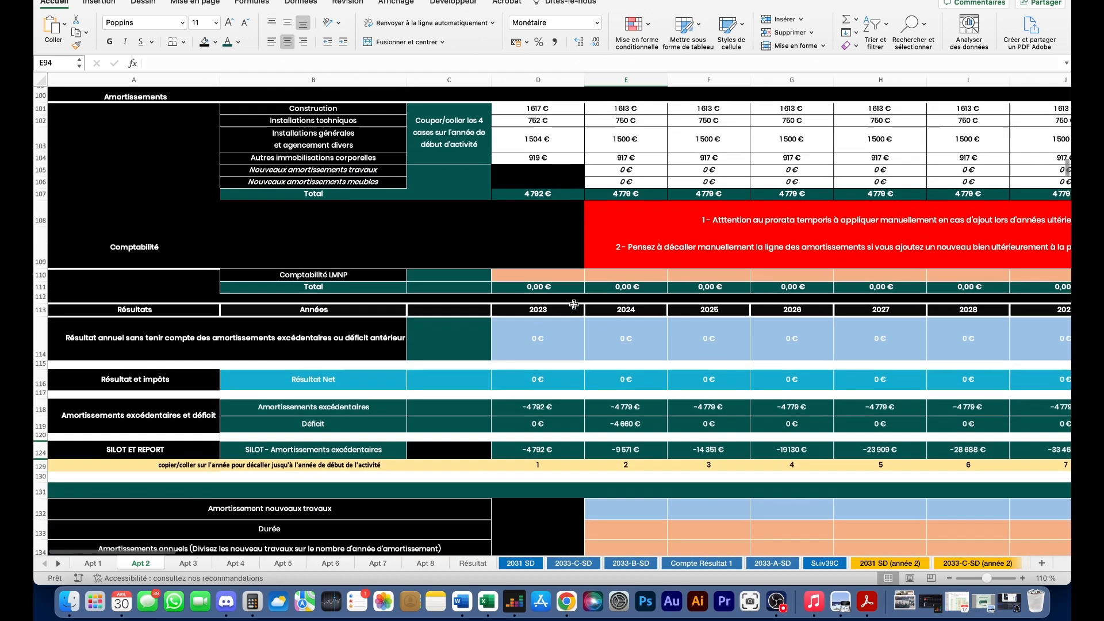
left_click_drag(65, 464, 278, 466)
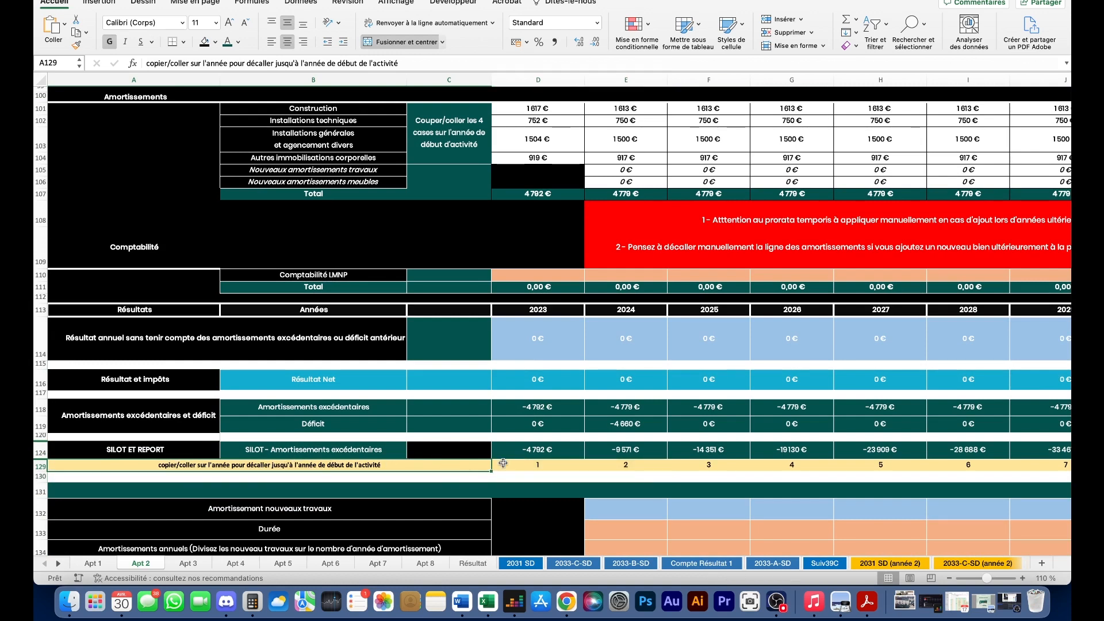
scroll(530, 460, "right", 2)
left_click_drag(530, 462, 1068, 451)
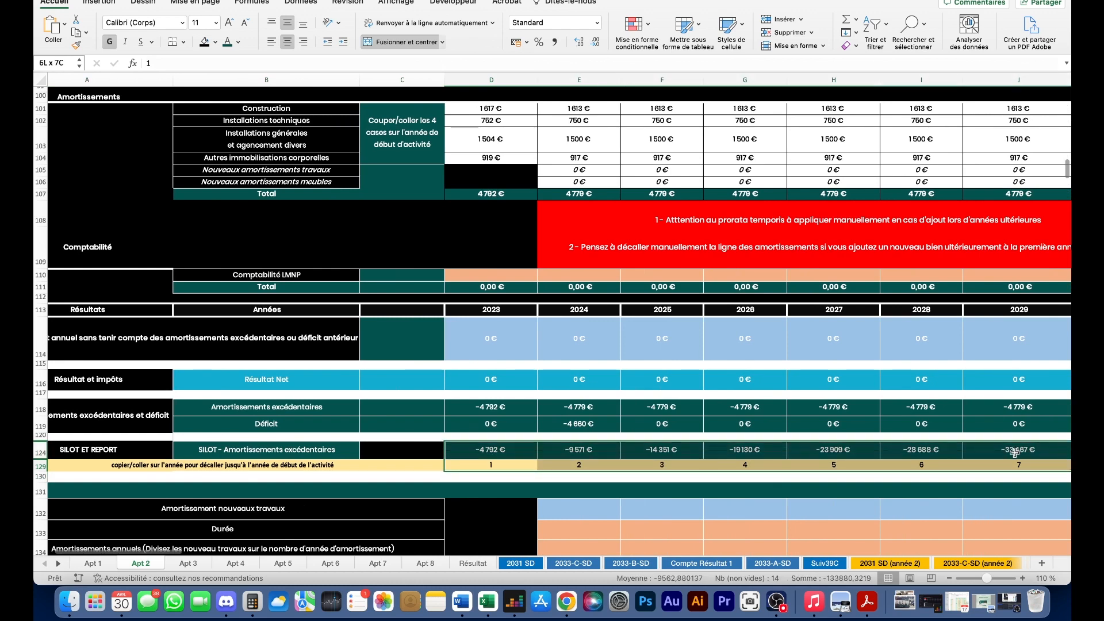
left_click(1034, 466)
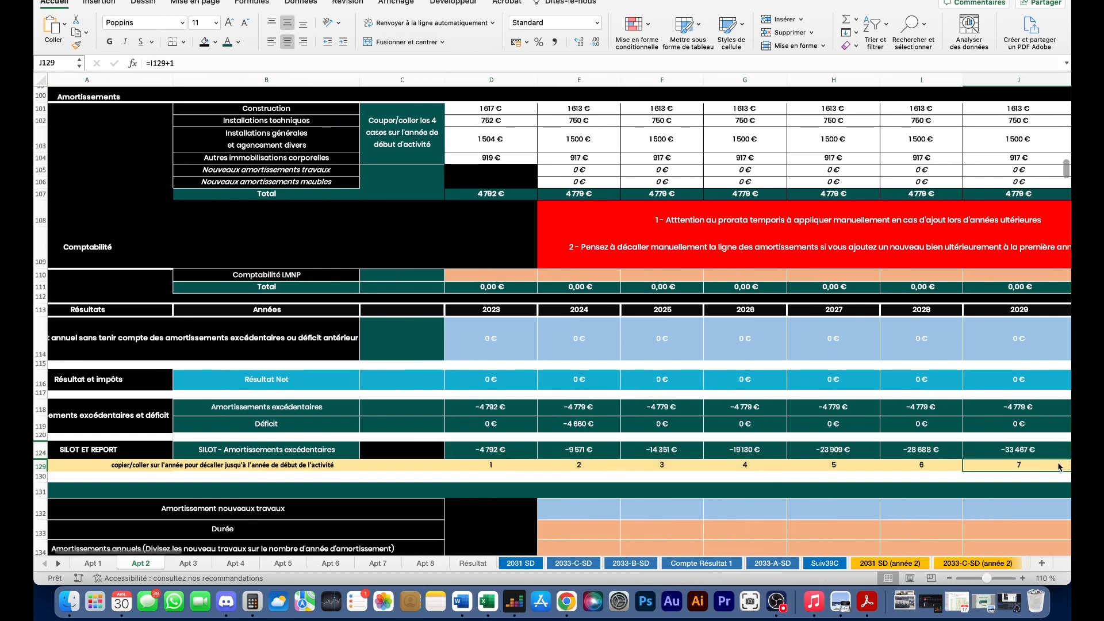
- Narrow the workbook window and select the year counters D129:AB129
scroll(1064, 470, "down", 10)
scroll(552, 463, "up", 8)
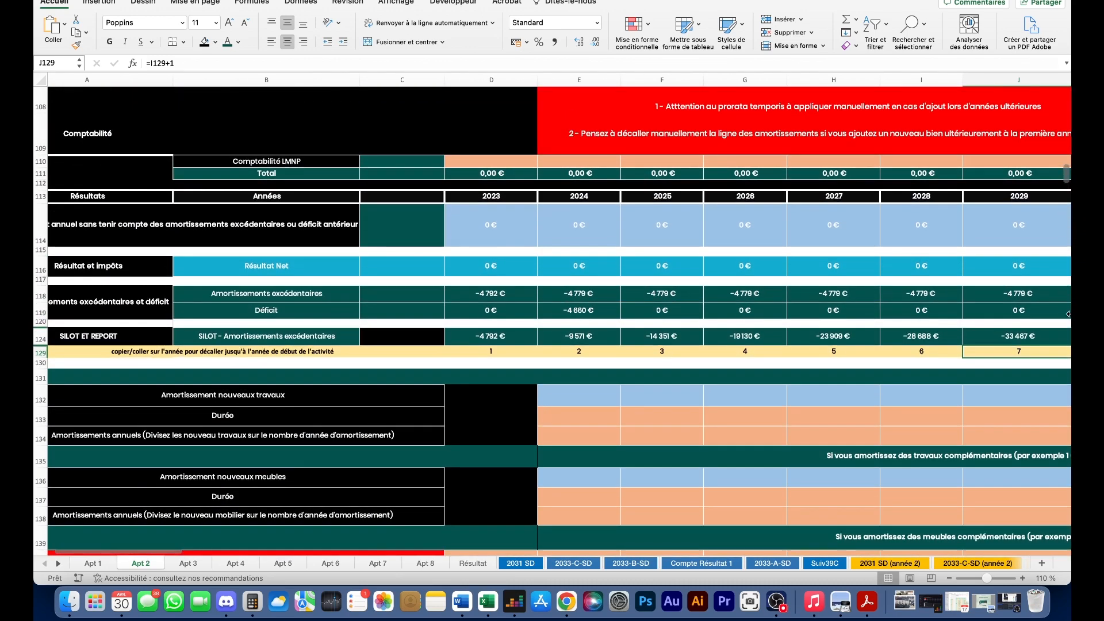
left_click_drag(1068, 314, 1030, 322)
left_click_drag(491, 351, 824, 352)
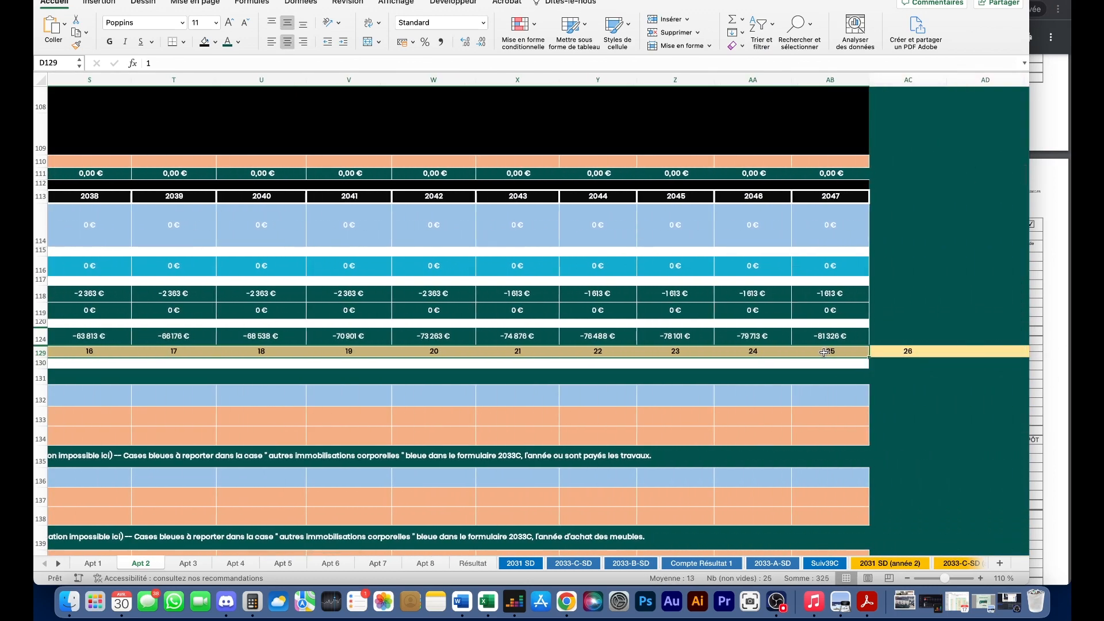
- Copy the year counters 1 to 25 and paste them starting at the 2024 column E129
right_click(824, 355)
left_click(862, 258)
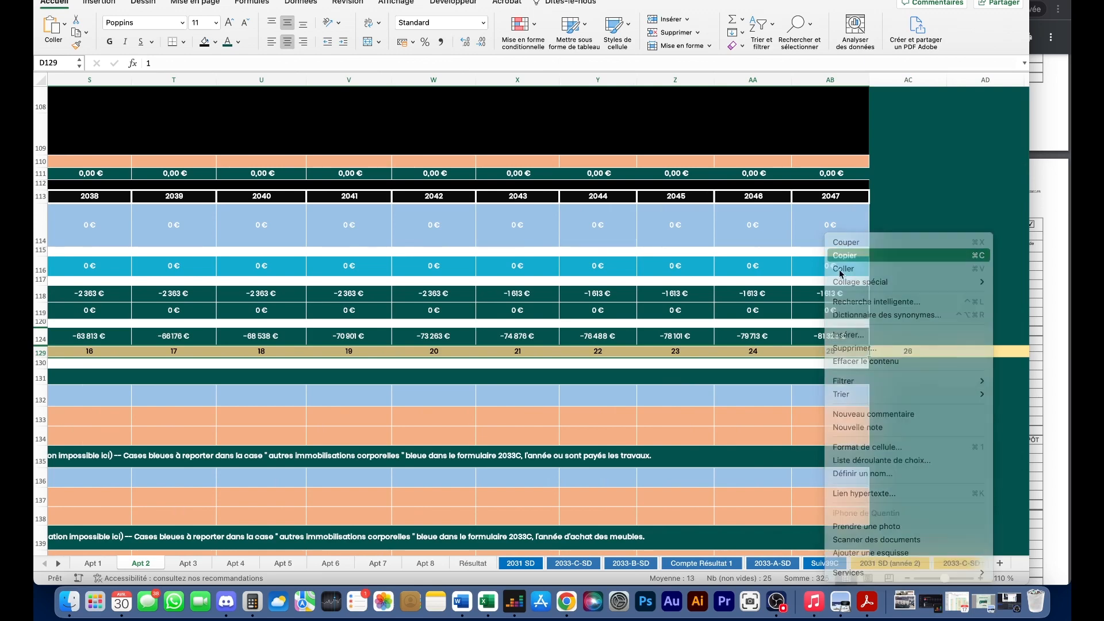
scroll(706, 359, "left", 15)
scroll(706, 358, "right", 2)
left_click(655, 353)
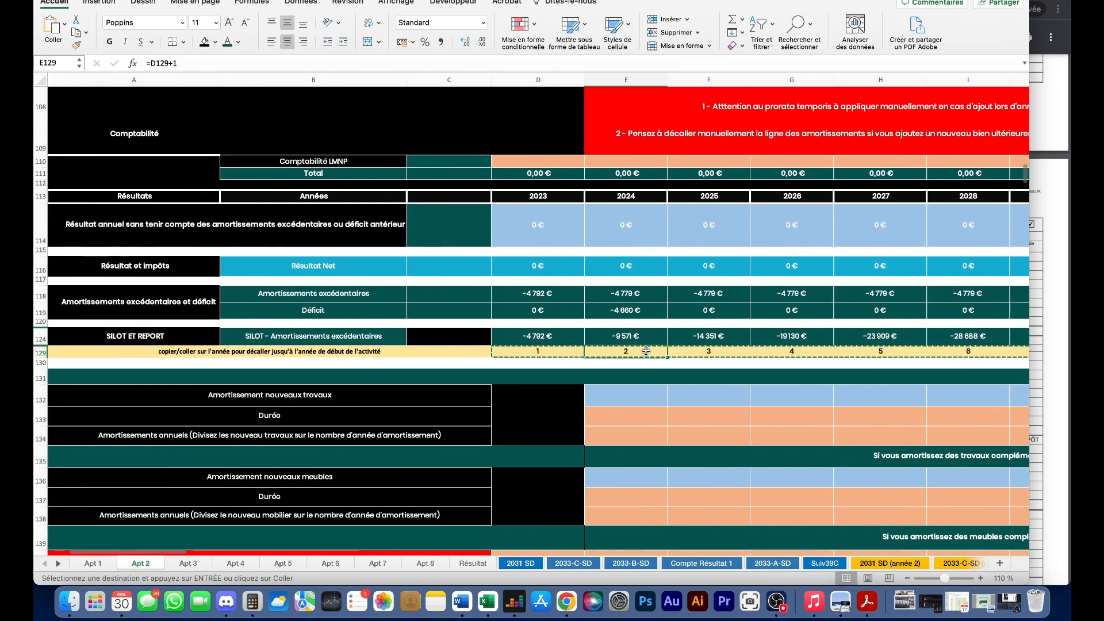
right_click(645, 355)
left_click(666, 269)
left_click(633, 354)
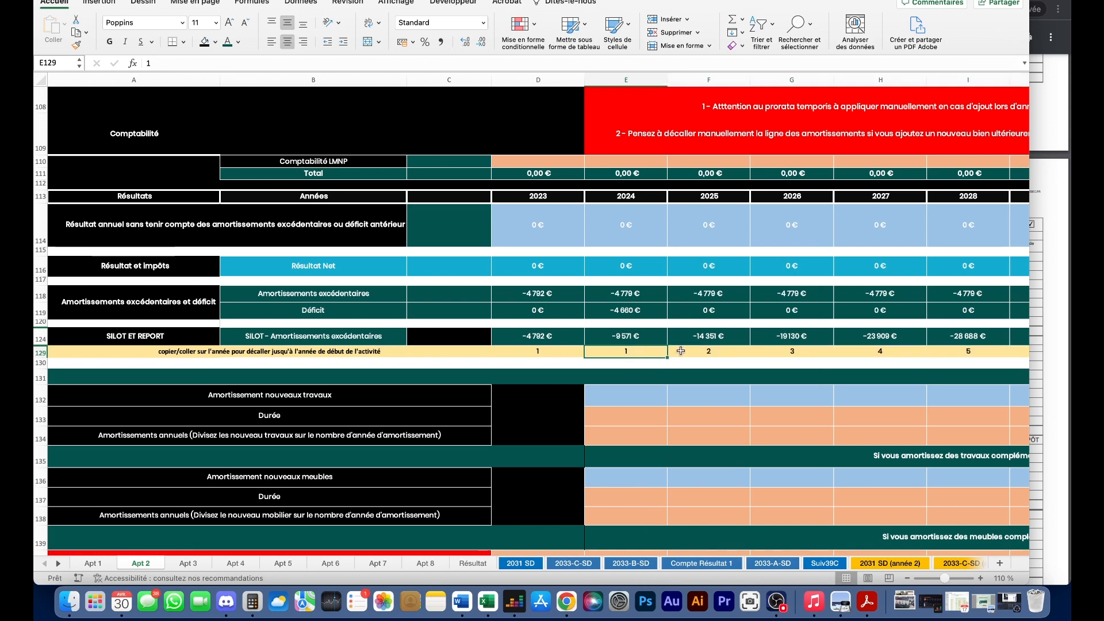
- Clear the leftover 2023 counter in D129 and confirm 2024 now reads 1
left_click(544, 351)
key("Delete")
left_click(608, 380)
left_click(620, 351)
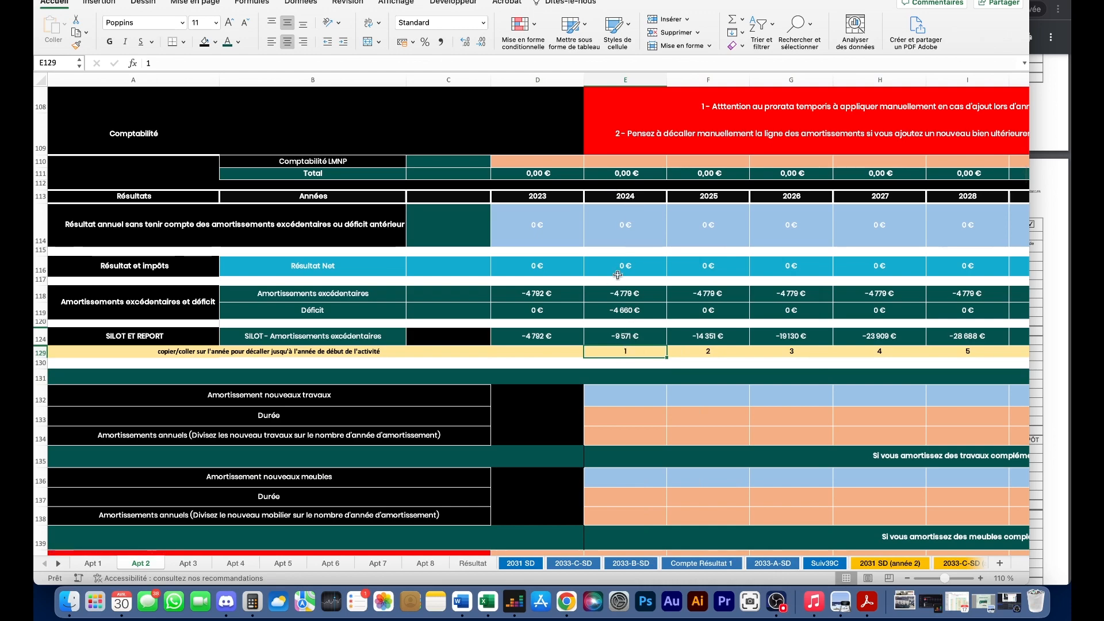
scroll(517, 242, "up", 5)
left_click(469, 204)
- Fill the instruction cell light yellow and cut Apt 2's four 2023 depreciation amounts (D101:D104)
left_click(215, 42)
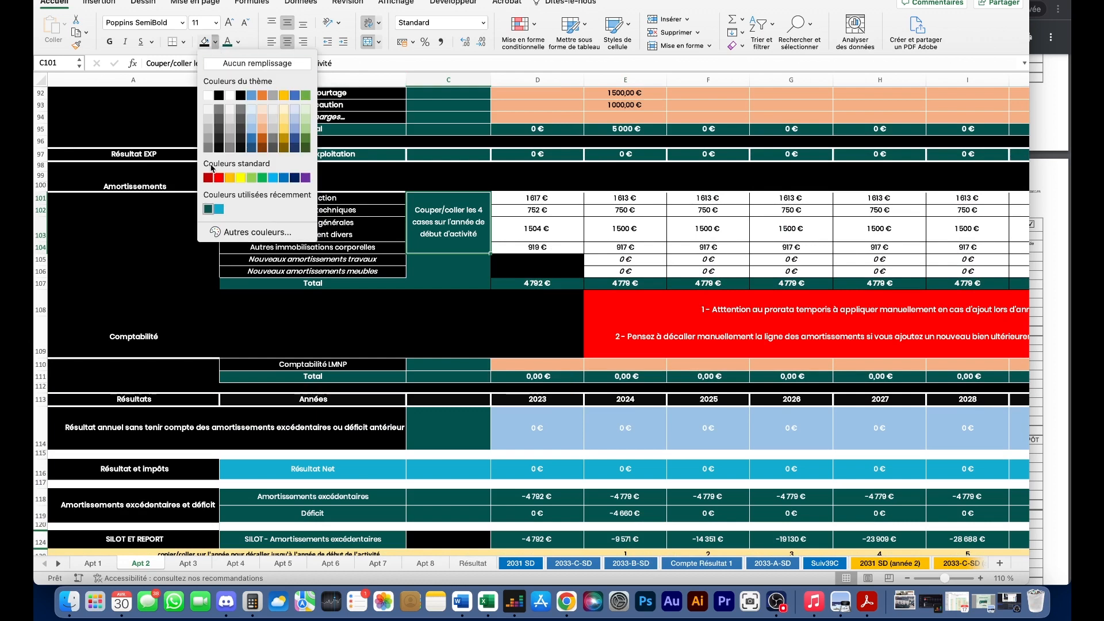
left_click(285, 129)
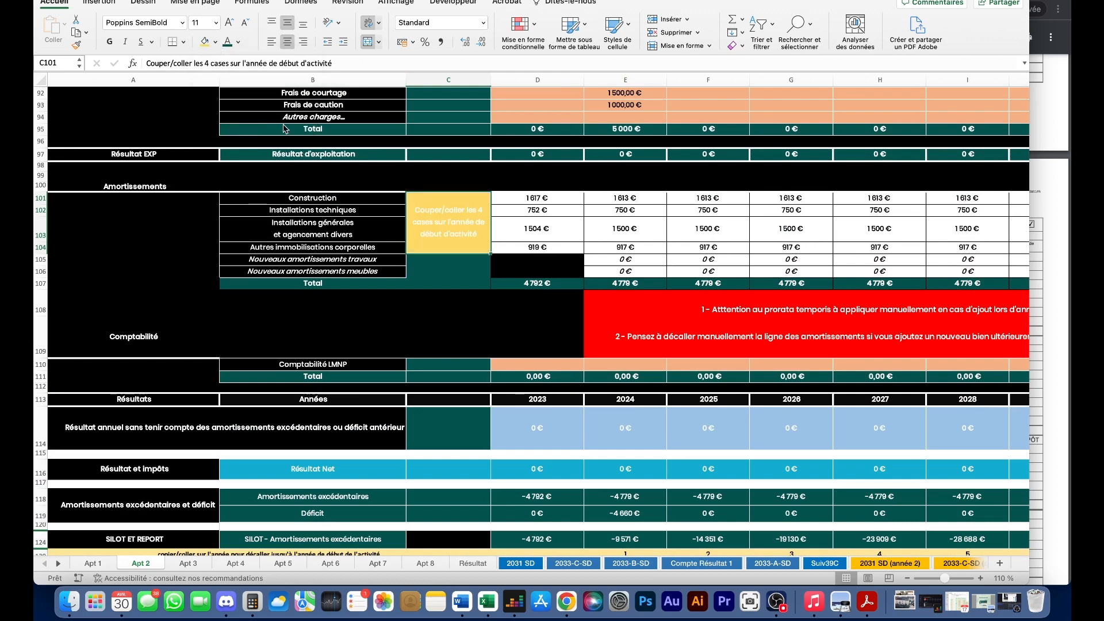
left_click(527, 227)
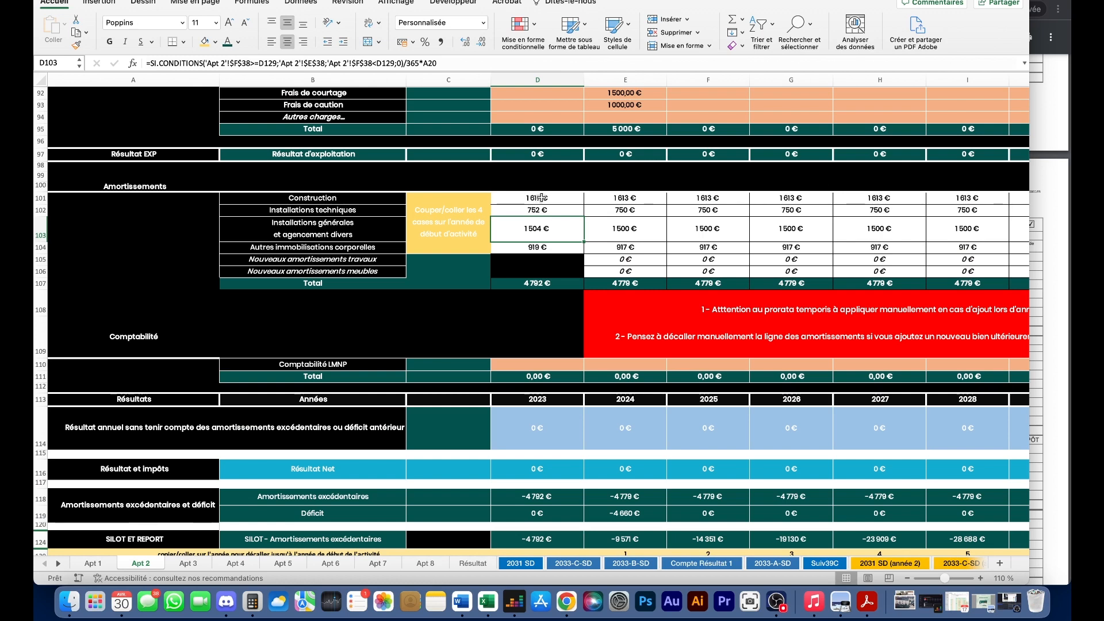
left_click_drag(541, 197, 540, 246)
right_click(537, 231)
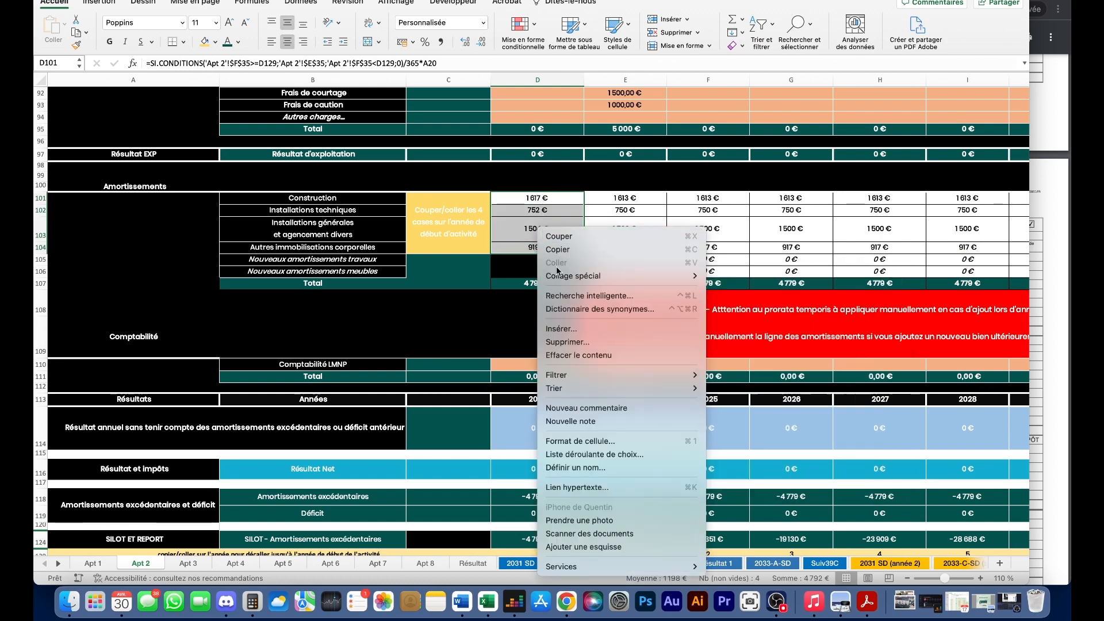
left_click(557, 236)
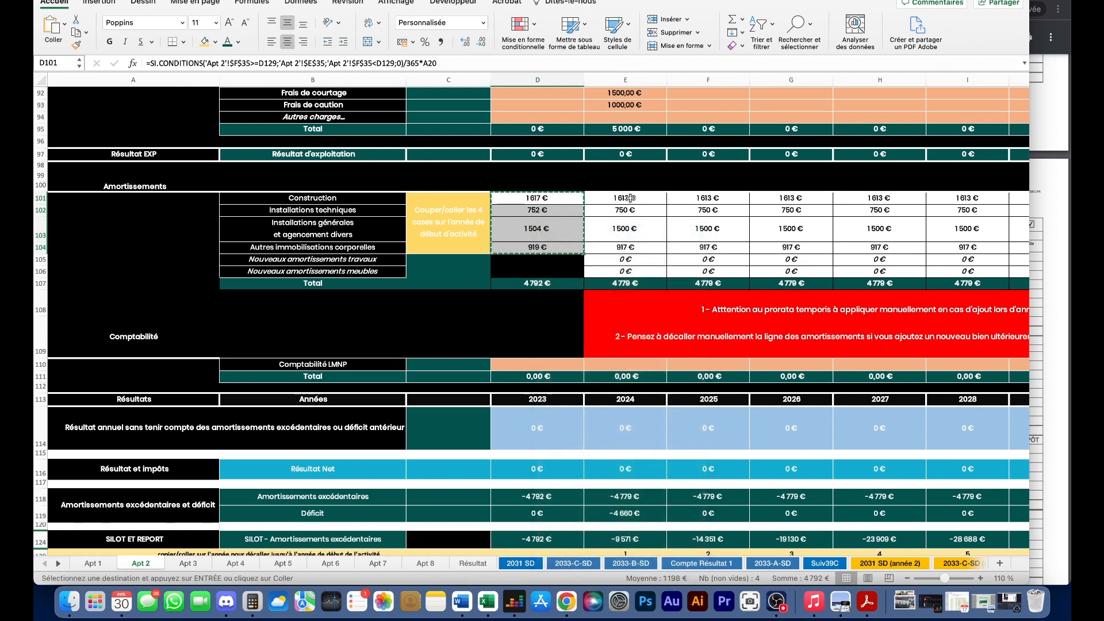
- Paste the amounts into the 2024 column at E101, then check the Construction formula and the emptied 2023 cells
left_click(630, 199)
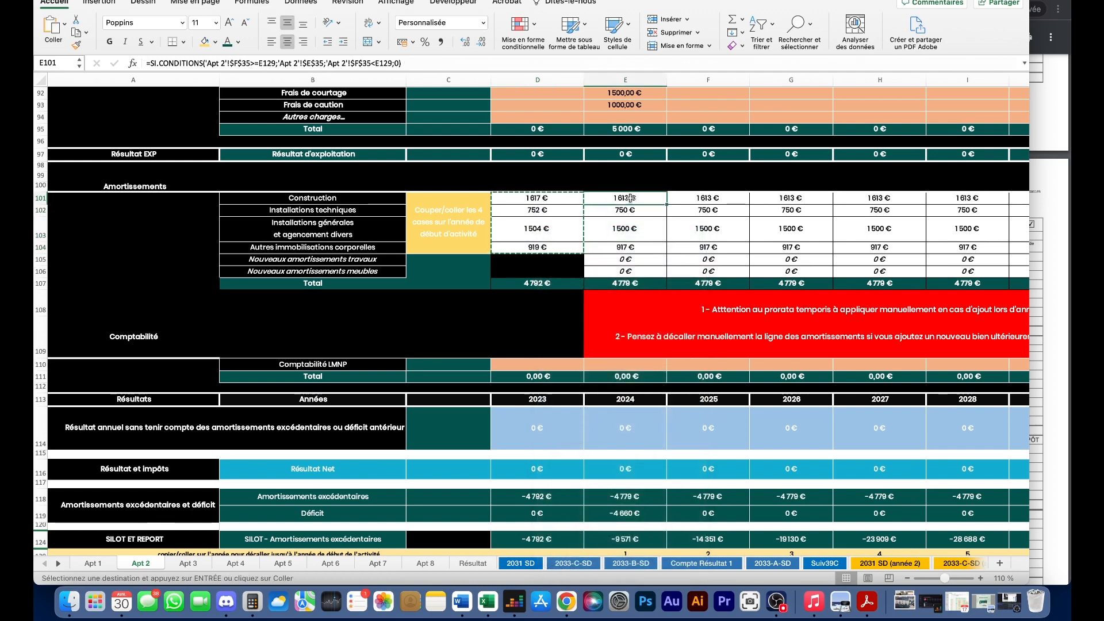
right_click(631, 199)
left_click(664, 231)
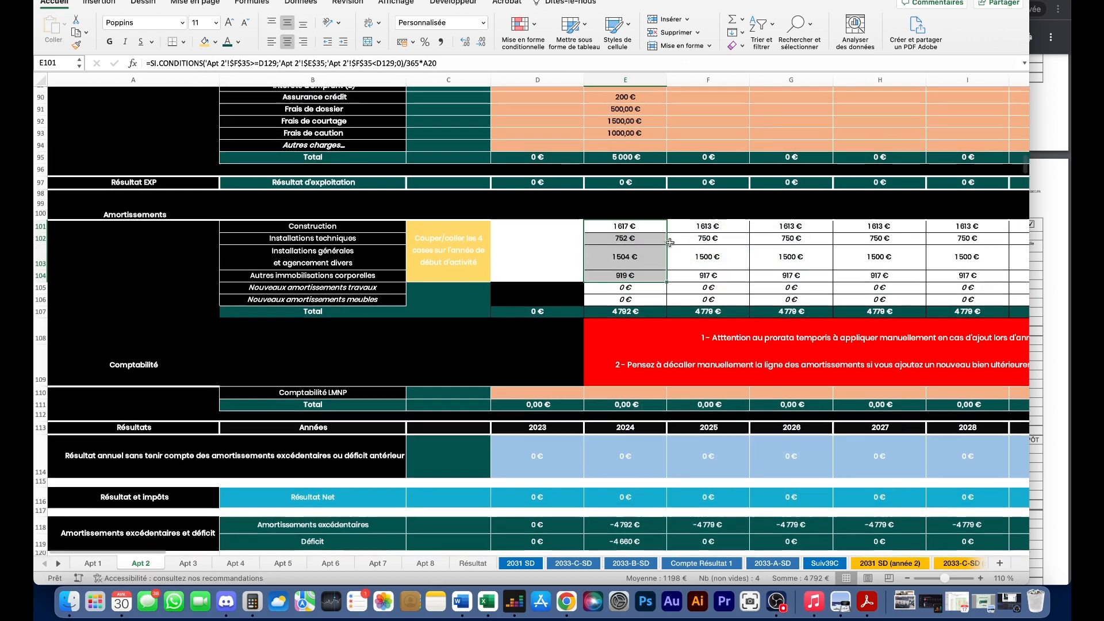
scroll(664, 238, "up", 3)
left_click(705, 265)
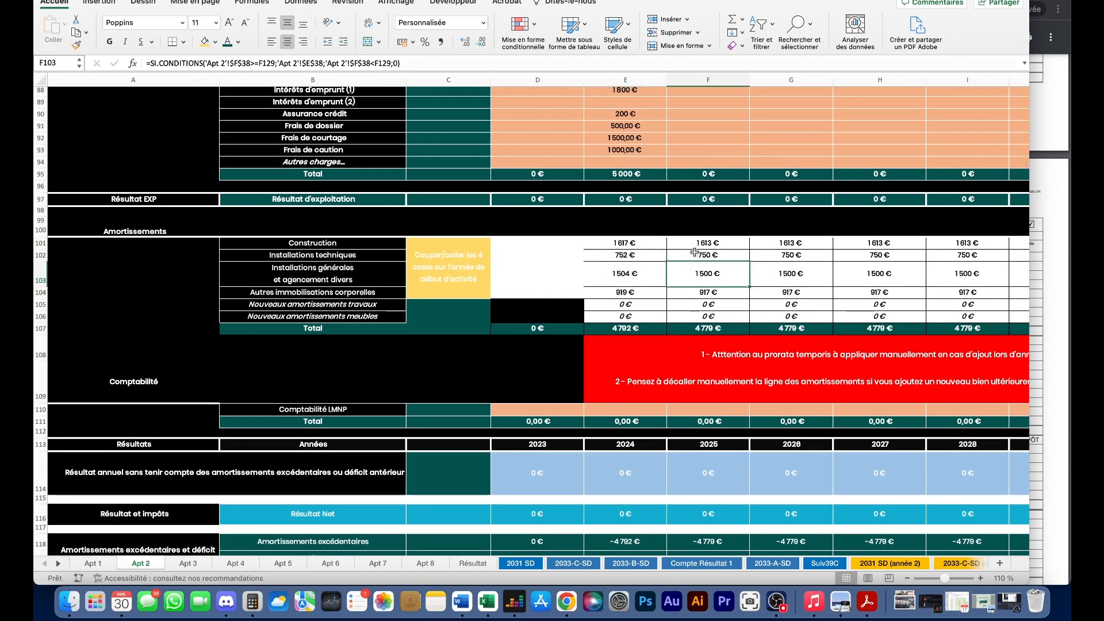
double_click(639, 248)
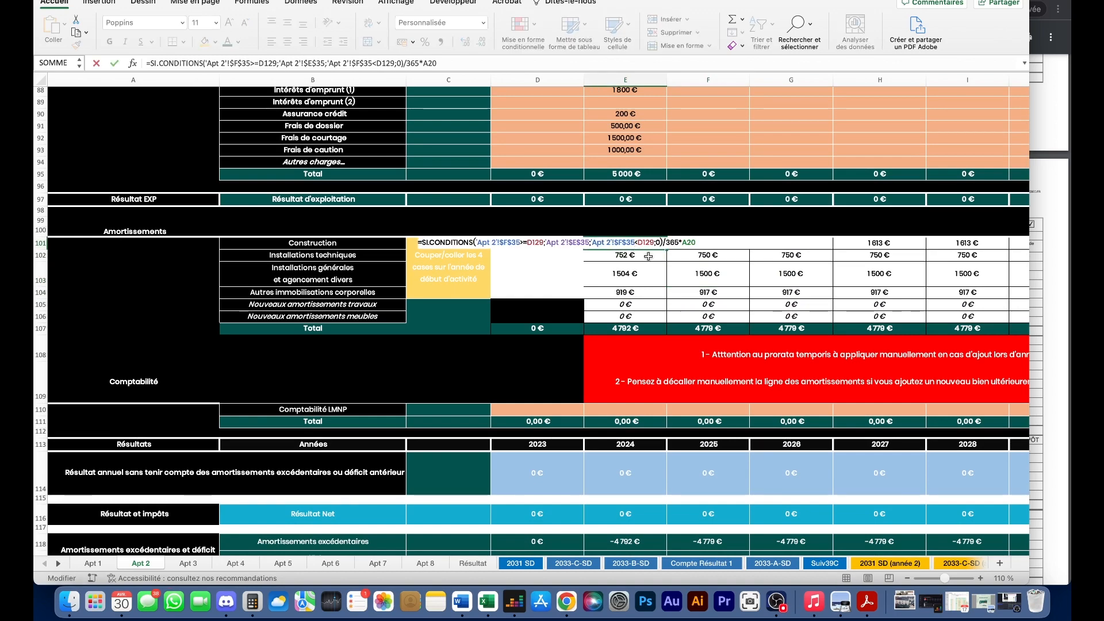
key("Escape")
scroll(618, 285, "down", 1)
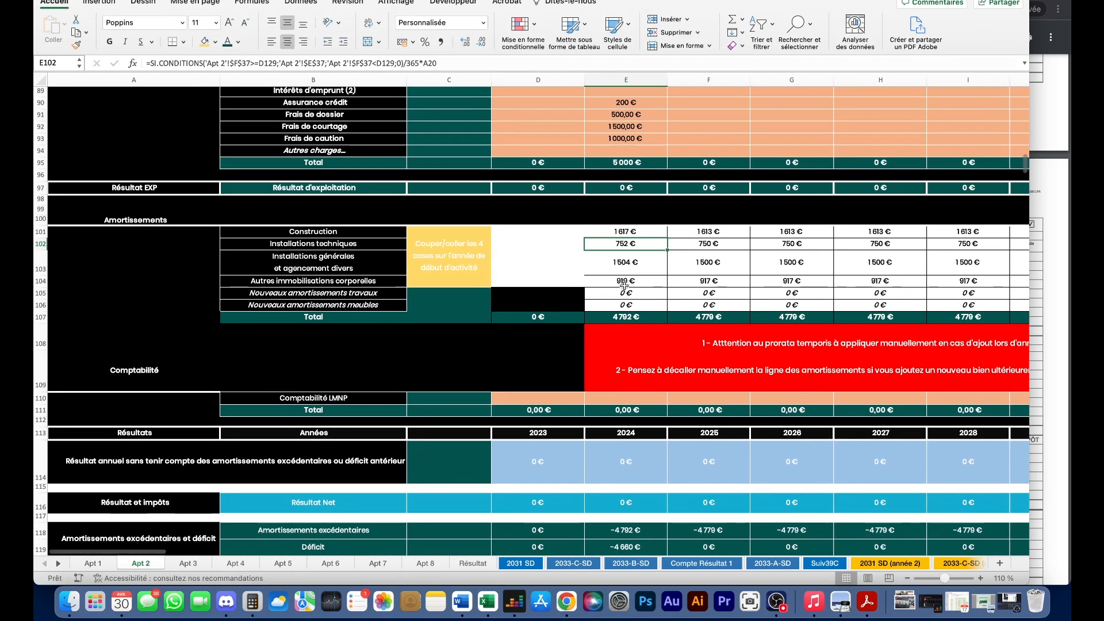
left_click(506, 260)
scroll(529, 261, "down", 5)
scroll(632, 310, "up", 8)
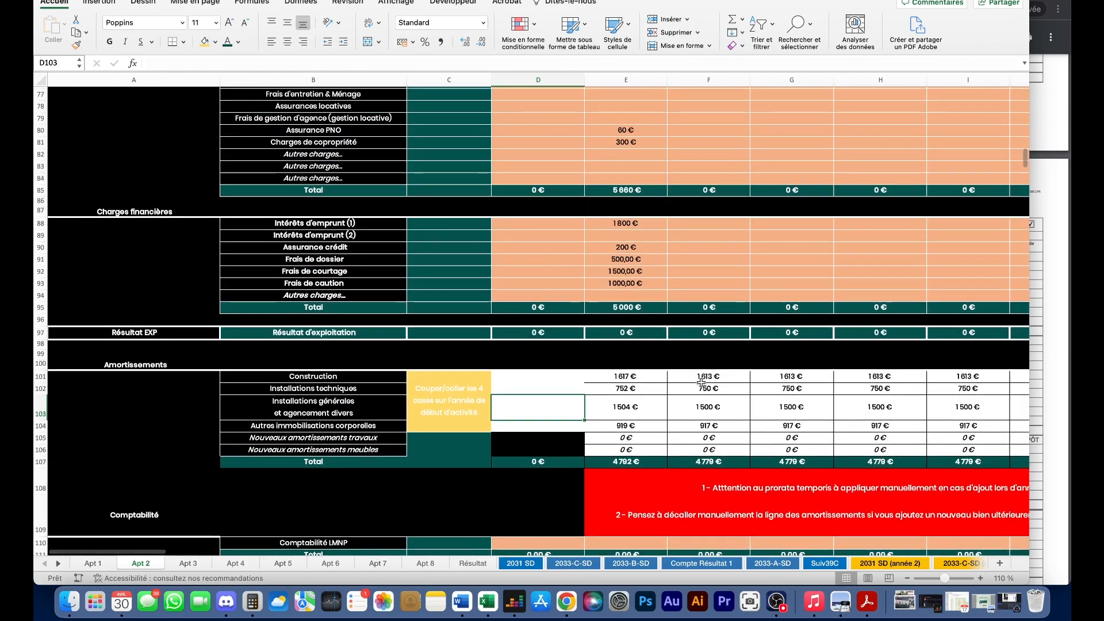
scroll(702, 382, "right", 4)
scroll(707, 382, "down", 2)
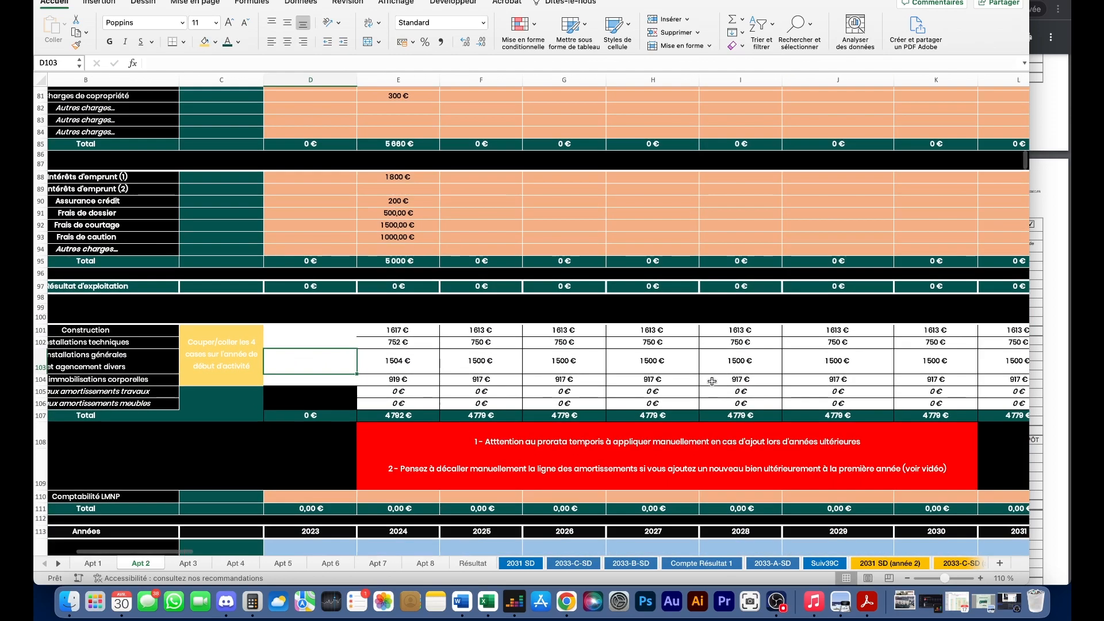
scroll(712, 381, "left", 4)
scroll(628, 354, "up", 1)
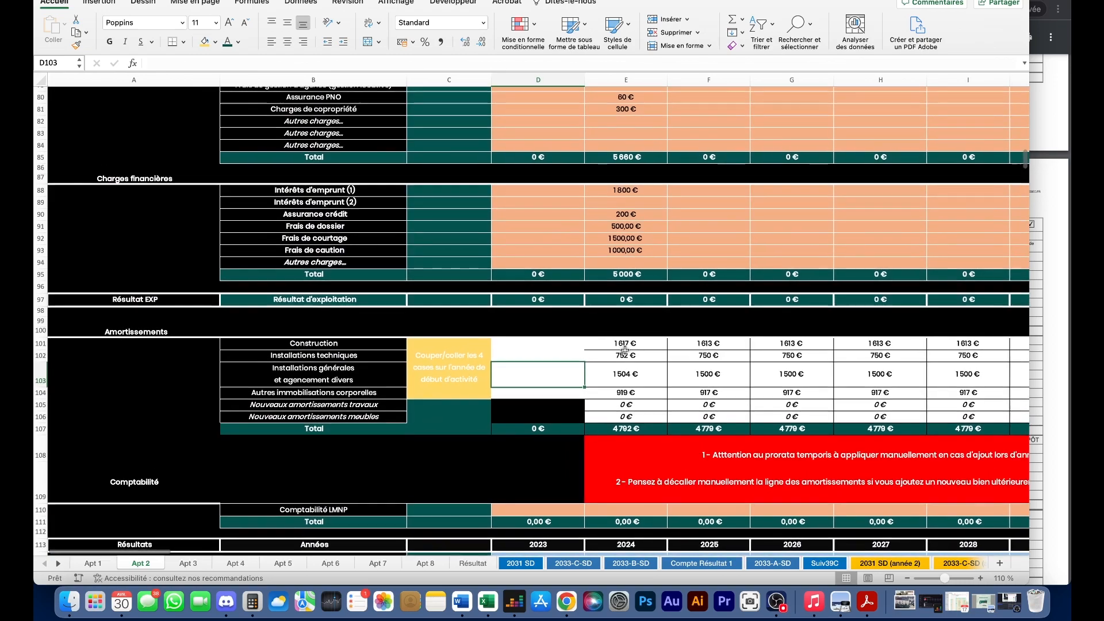
scroll(628, 354, "up", 15)
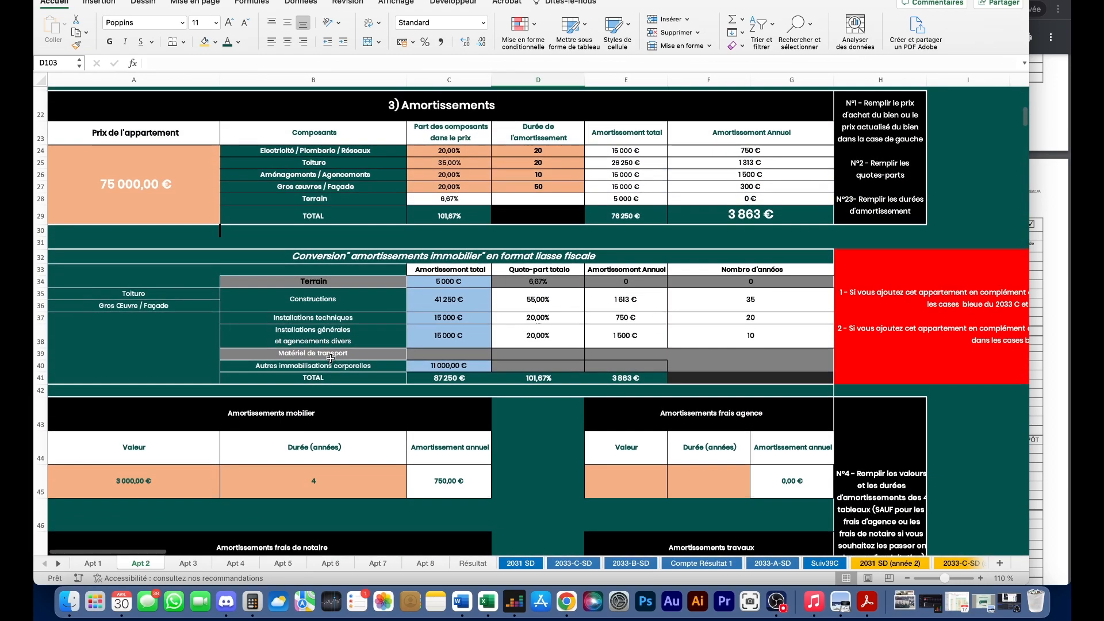
- Change the Aménagements / Agencements amortisation duration in D26 from 10 to 5 years
scroll(287, 361, "down", 2)
scroll(282, 375, "down", 3)
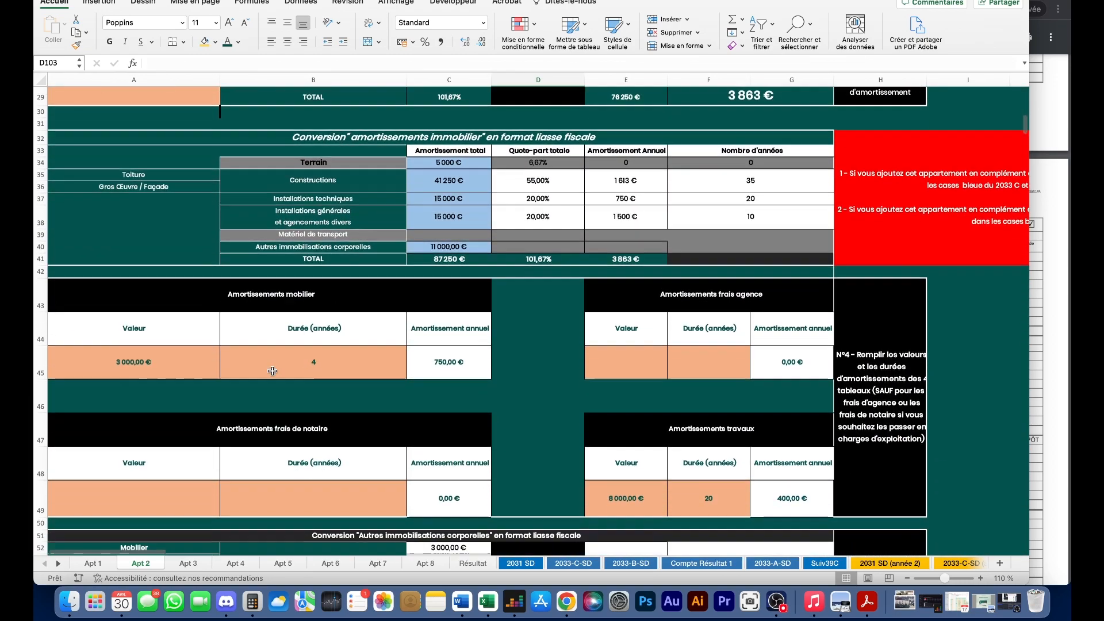
scroll(494, 298, "up", 1)
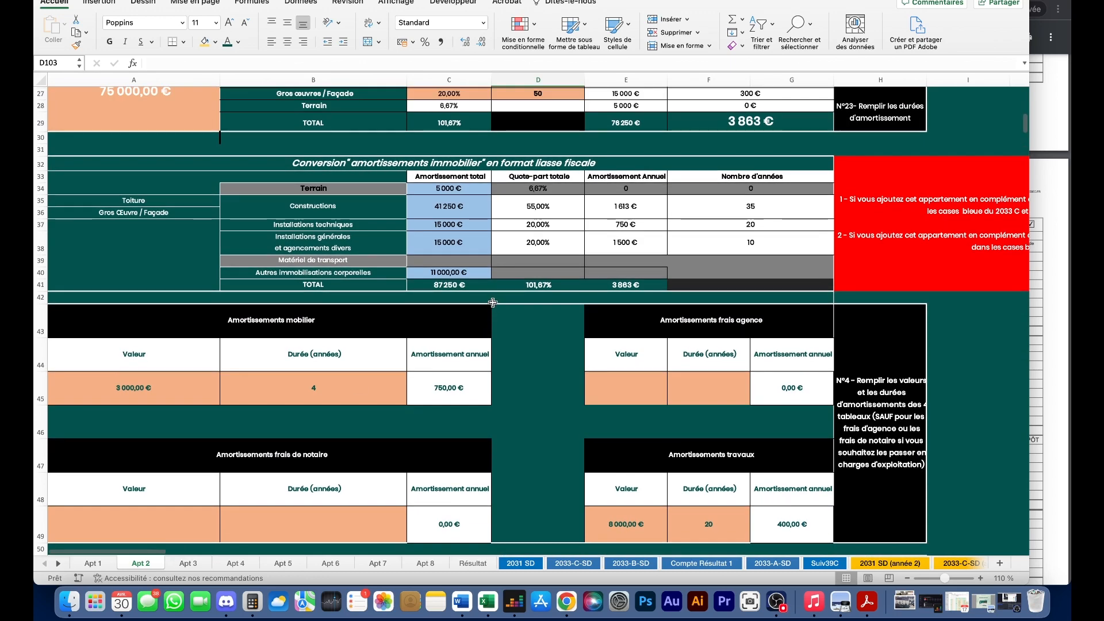
scroll(499, 300, "down", 2)
scroll(500, 327, "up", 2)
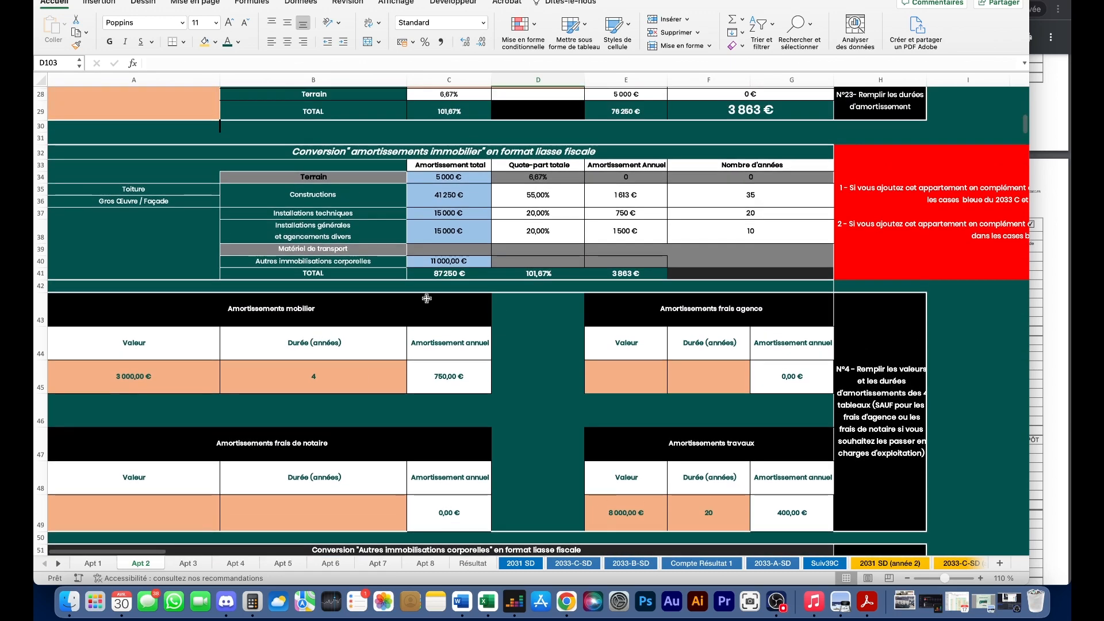
scroll(518, 295, "up", 8)
scroll(534, 318, "down", 4)
scroll(534, 318, "down", 5)
scroll(537, 242, "up", 9)
left_click(541, 214)
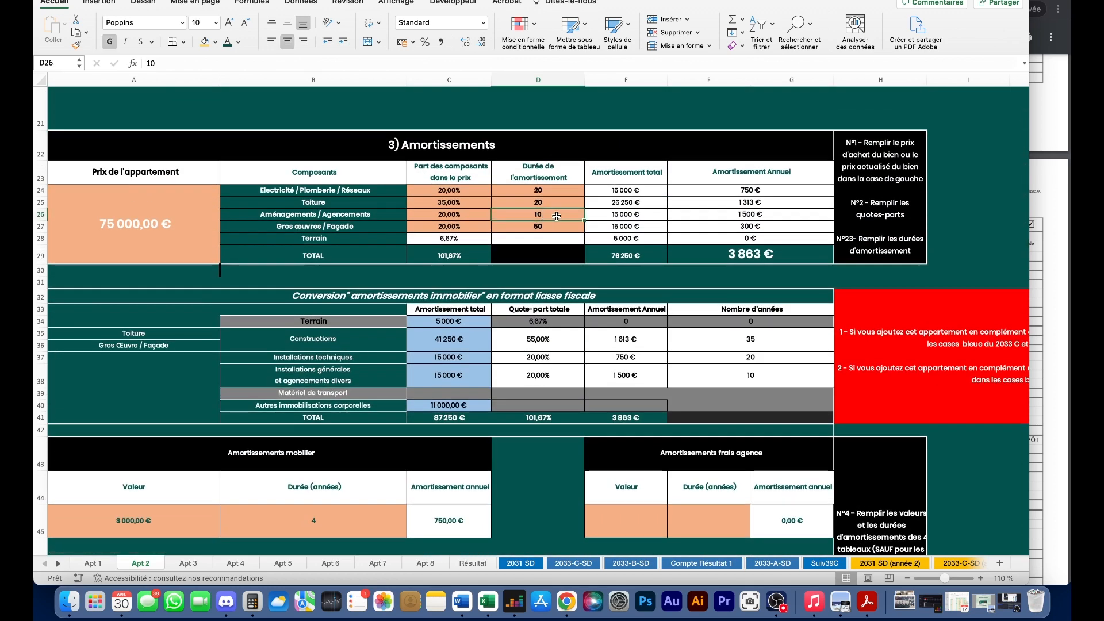
type("5")
key("Return")
- Check the recalculated agencements amounts, the 2024 depreciation total, and the 2029 amount now 0 €
scroll(560, 218, "down", 5)
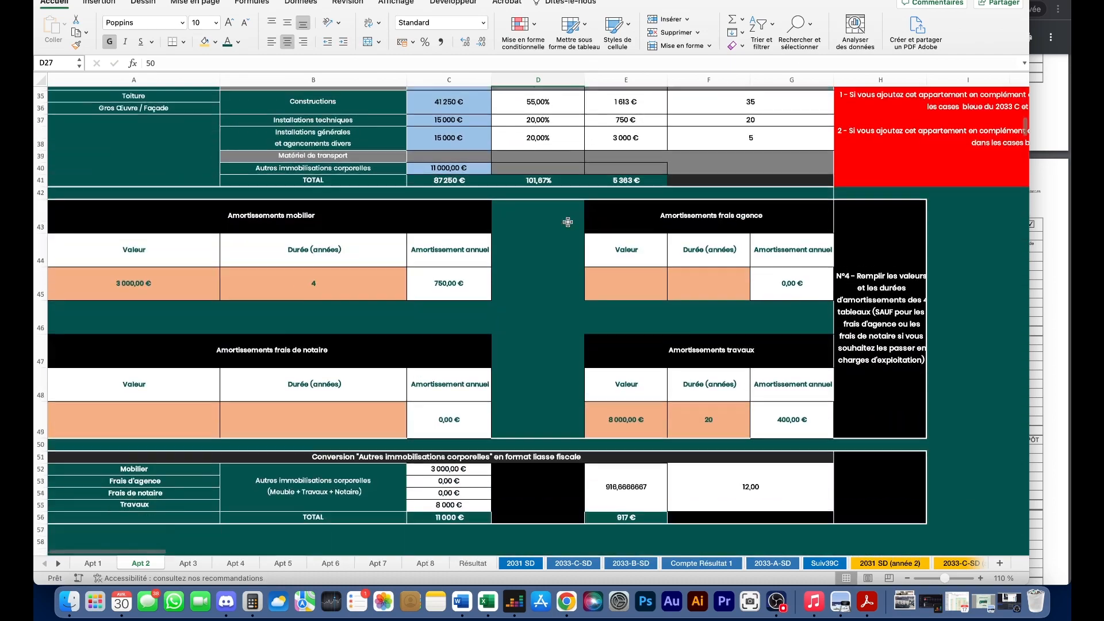
scroll(568, 222, "down", 15)
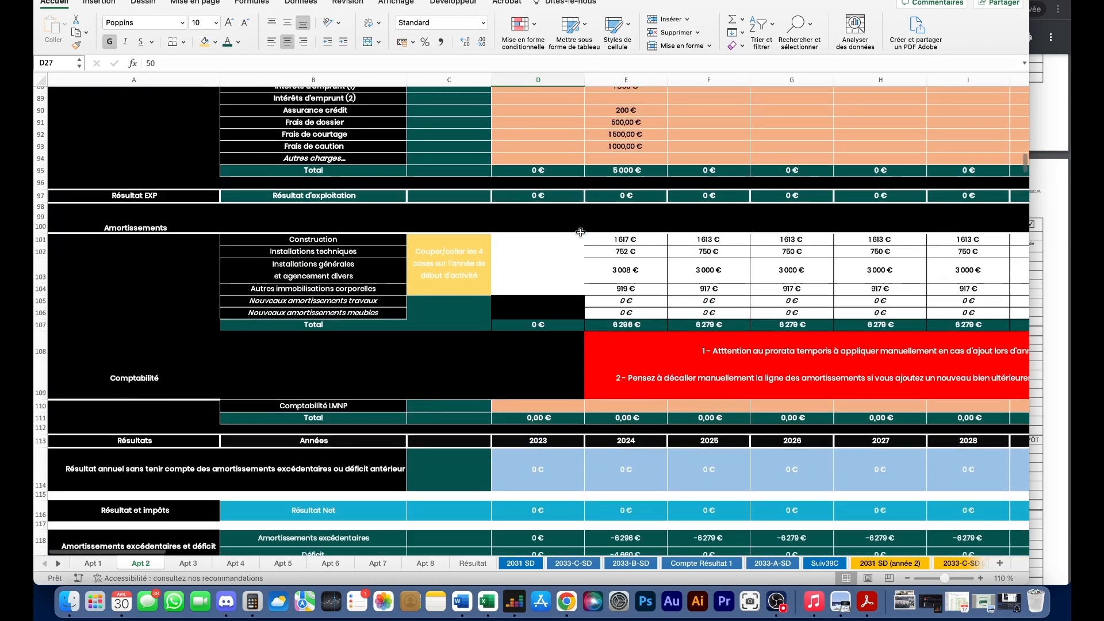
scroll(580, 232, "right", 4)
scroll(570, 273, "up", 2)
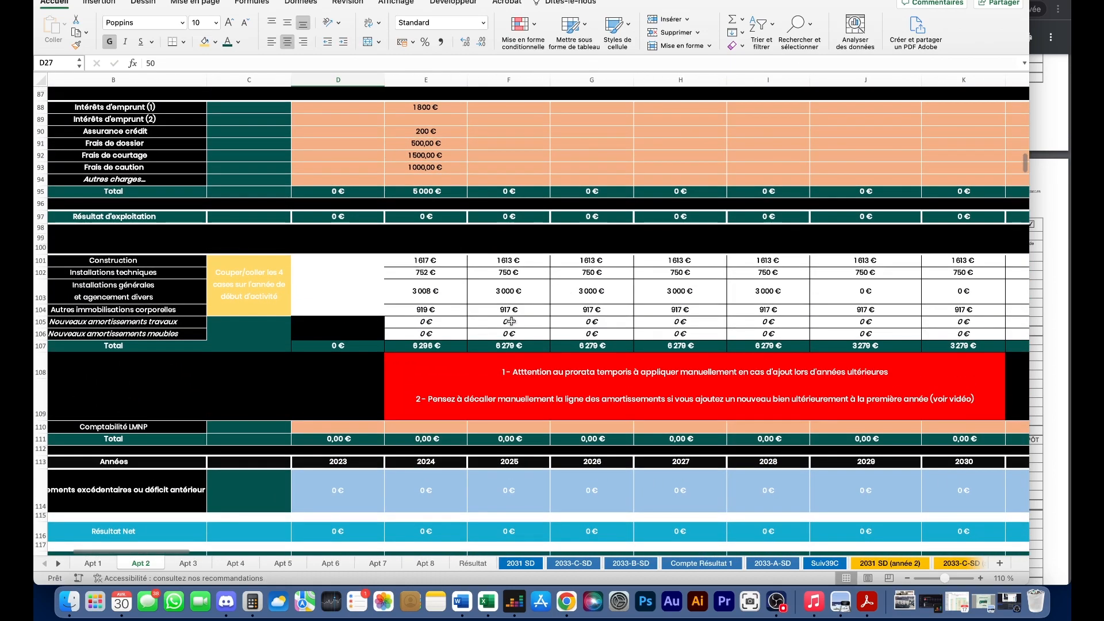
scroll(428, 318, "left", 1)
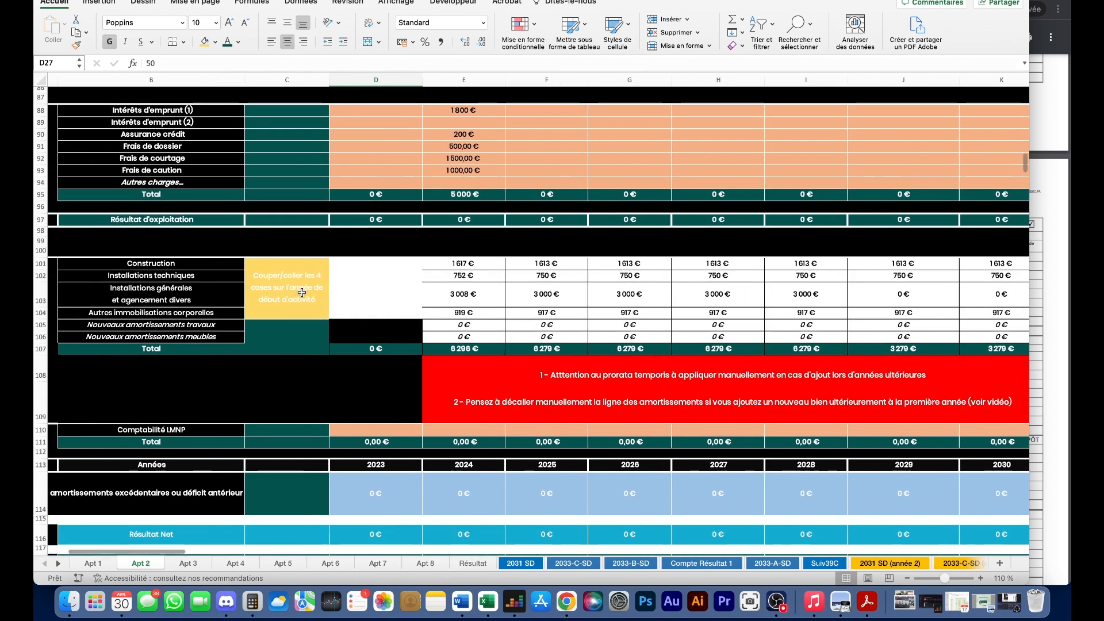
left_click(455, 292)
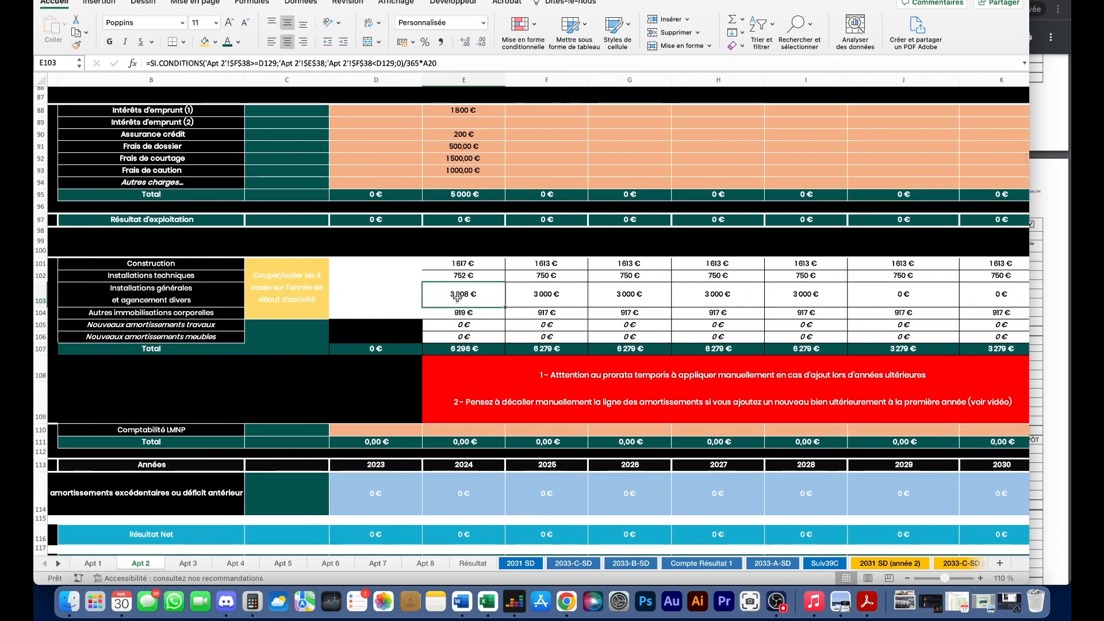
scroll(457, 292, "up", 3)
scroll(457, 292, "left", 1)
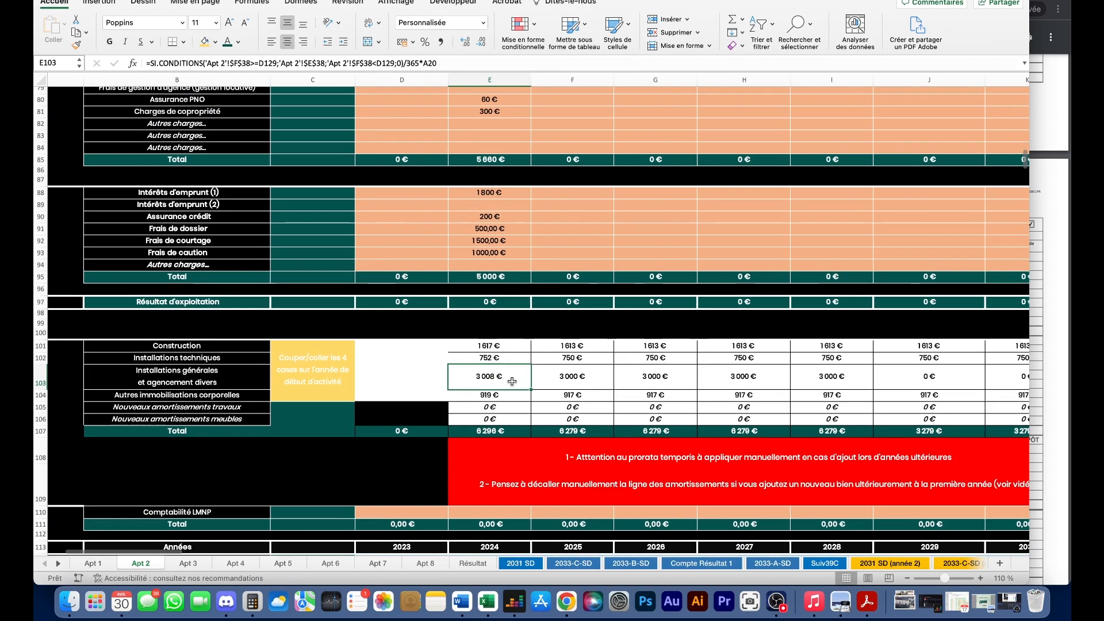
left_click_drag(508, 379, 820, 378)
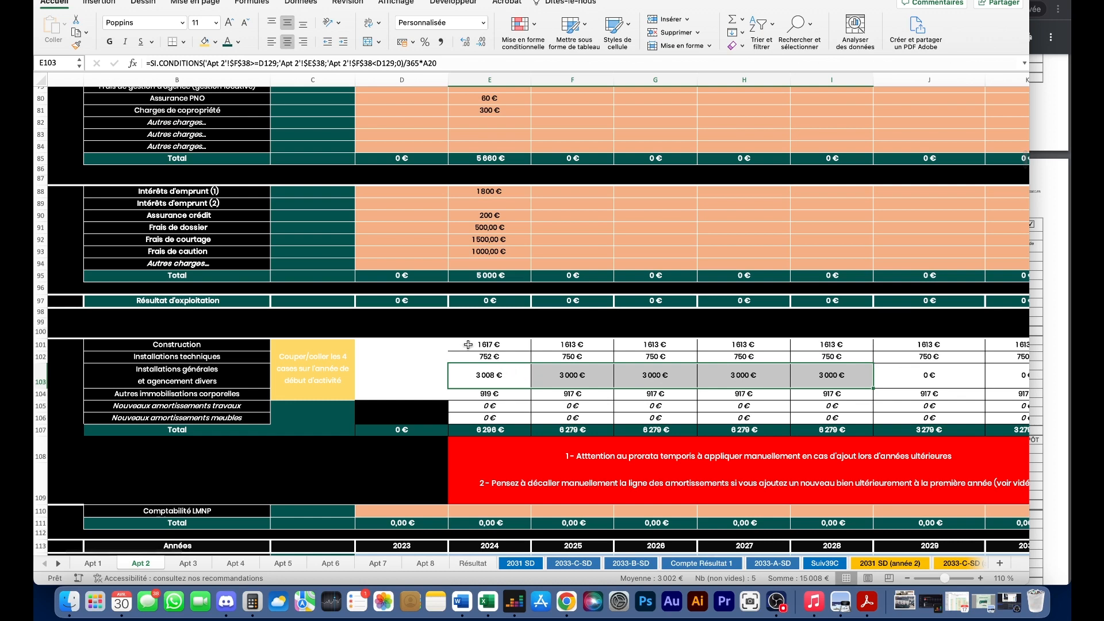
left_click_drag(488, 344, 495, 428)
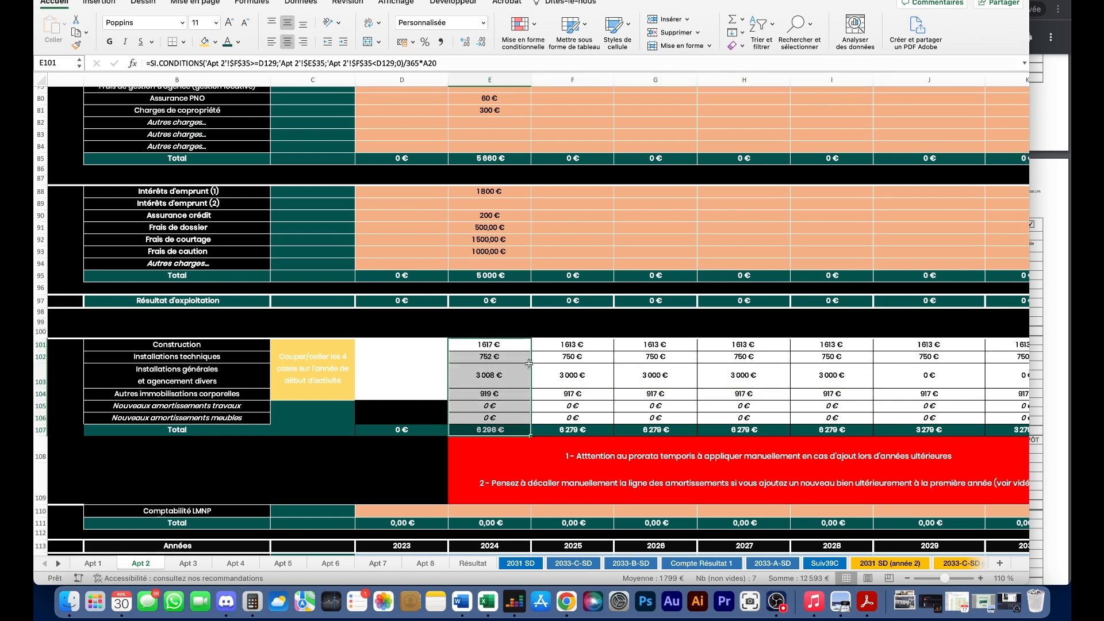
left_click_drag(471, 379, 925, 376)
left_click(925, 376)
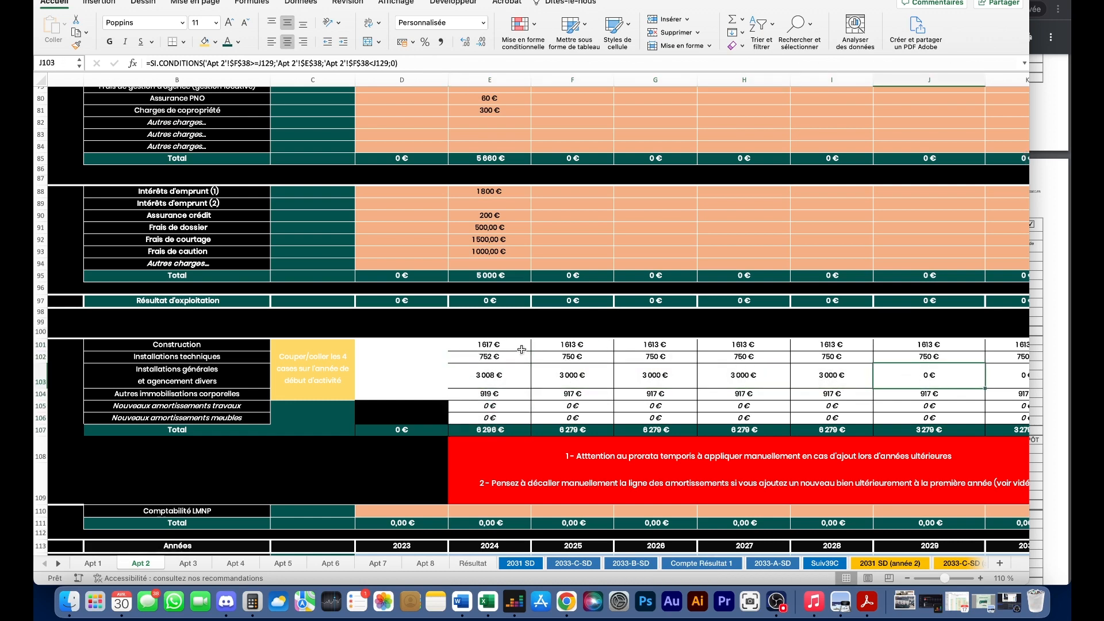
- Switch to the Résultat sheet
scroll(383, 313, "down", 4)
scroll(575, 312, "down", 6)
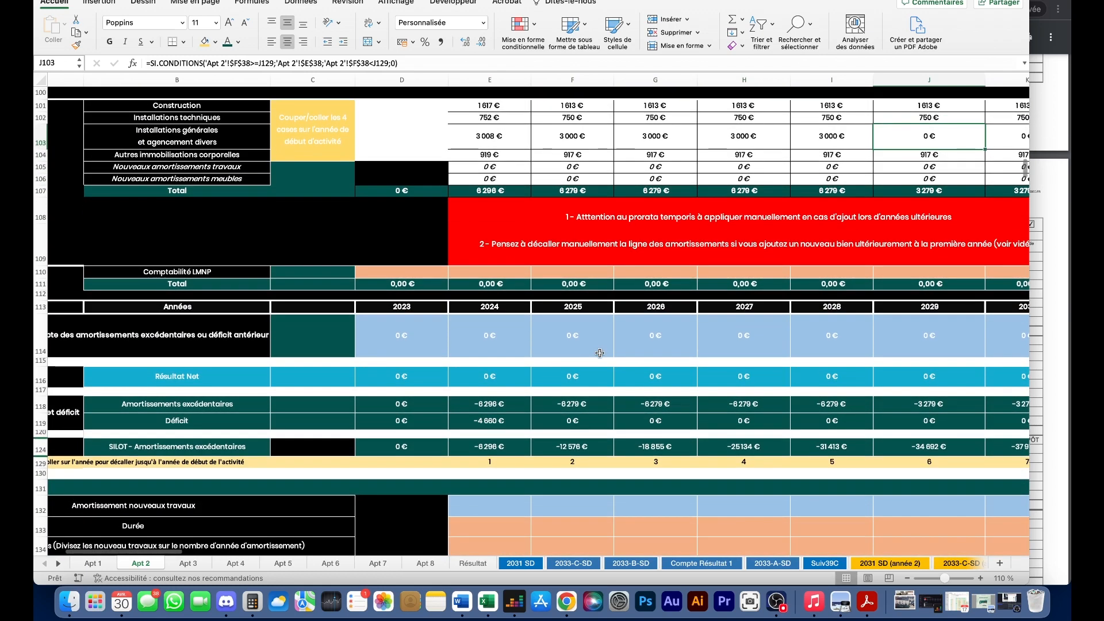
scroll(590, 369, "up", 3)
scroll(590, 369, "up", 5)
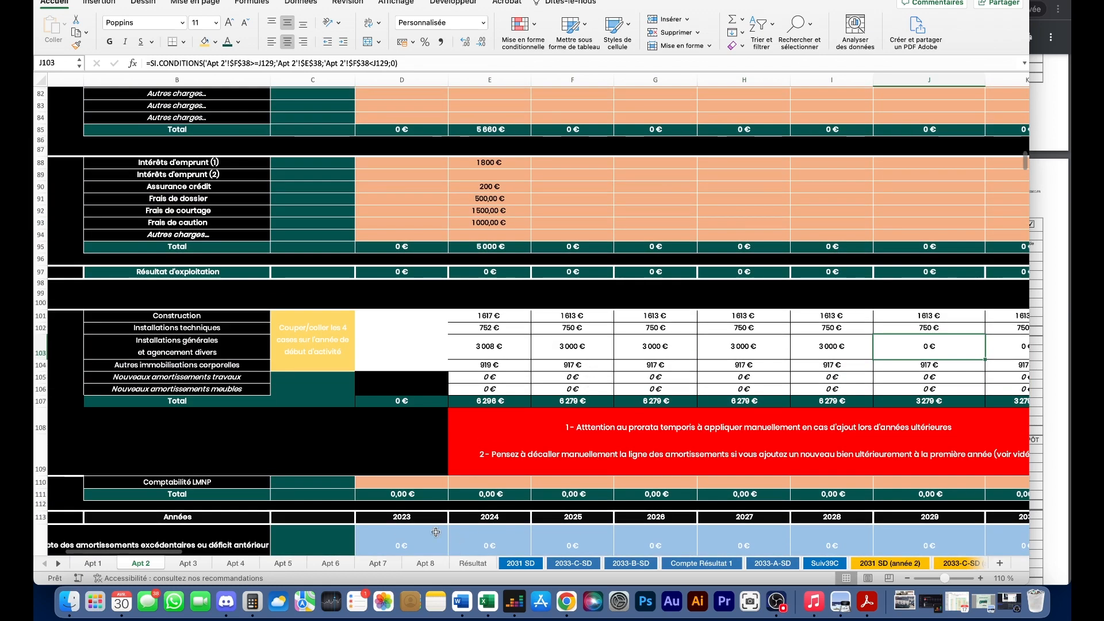
left_click(472, 562)
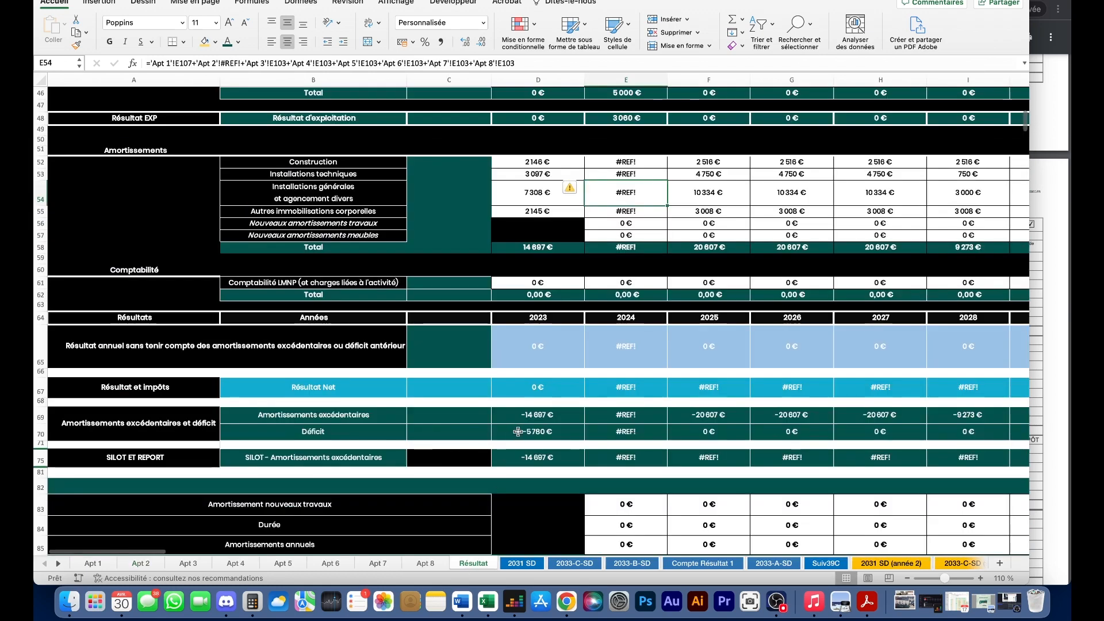
- Fill the working G52:G55 amortisation formulas left across D52:F55 to replace the #REF! cells
scroll(606, 379, "up", 1)
scroll(606, 379, "up", 5)
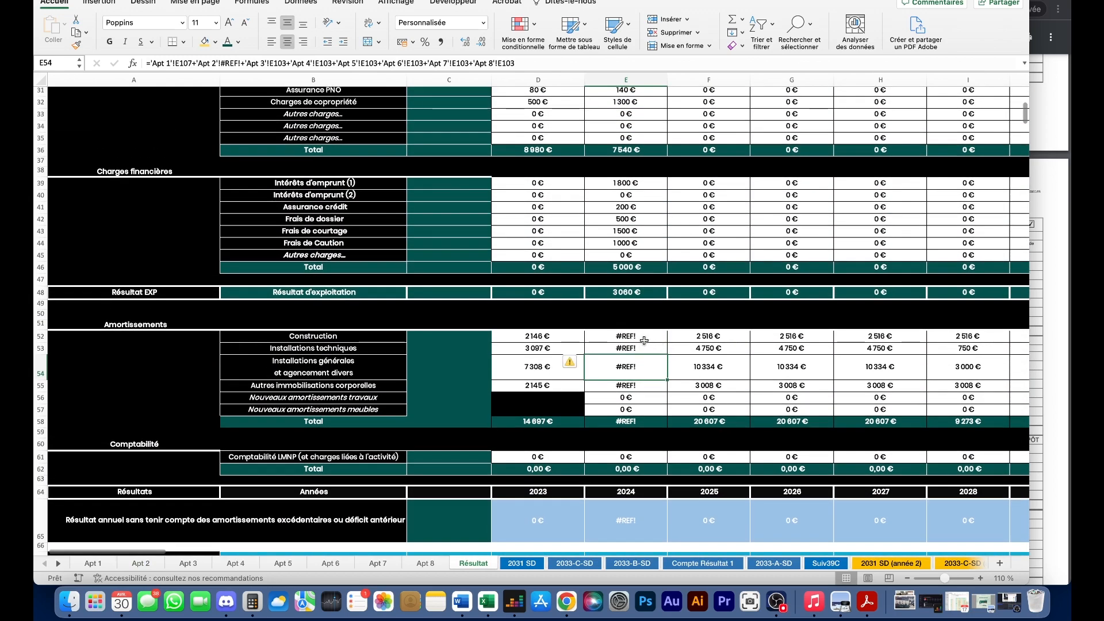
left_click(646, 338)
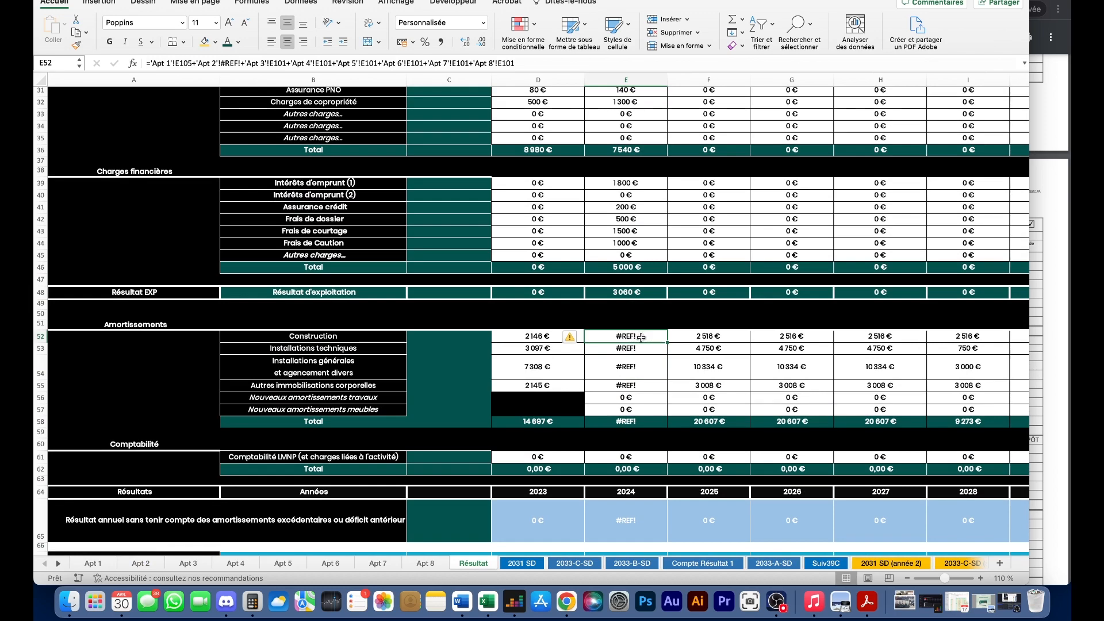
scroll(596, 374, "up", 3)
scroll(674, 404, "down", 3)
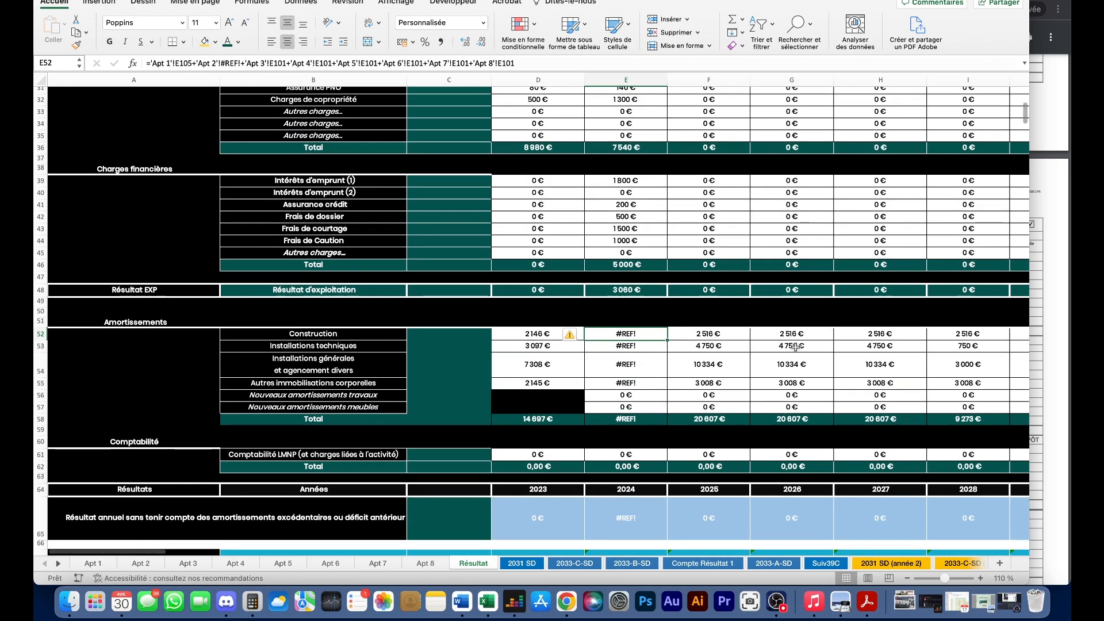
left_click_drag(776, 336, 789, 385)
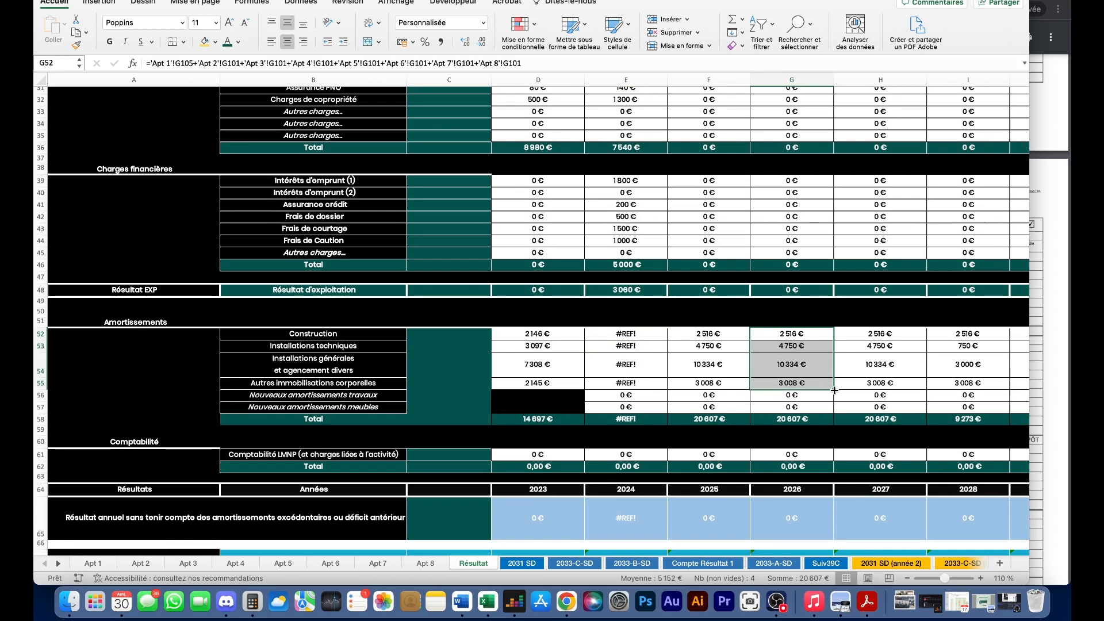
left_click_drag(701, 339, 711, 383)
left_click_drag(940, 329, 944, 382)
left_click_drag(799, 335, 521, 385)
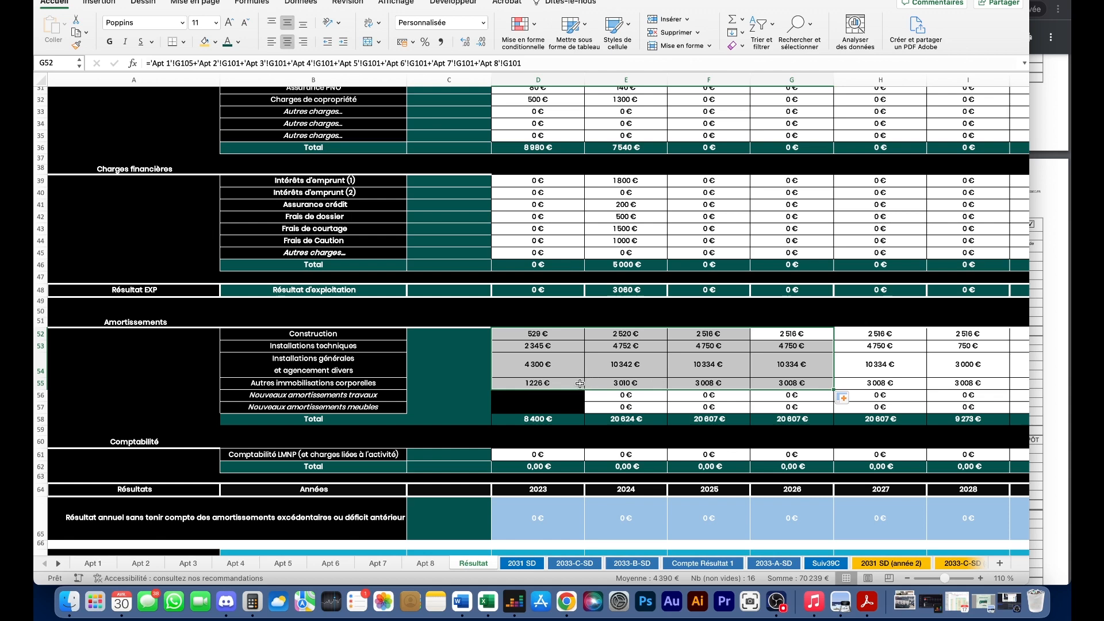
- Check row 54 fittings depreciation: the 2023–2024 sum, 2028 value, 2024–2029 range and 2029 formula
left_click(634, 374)
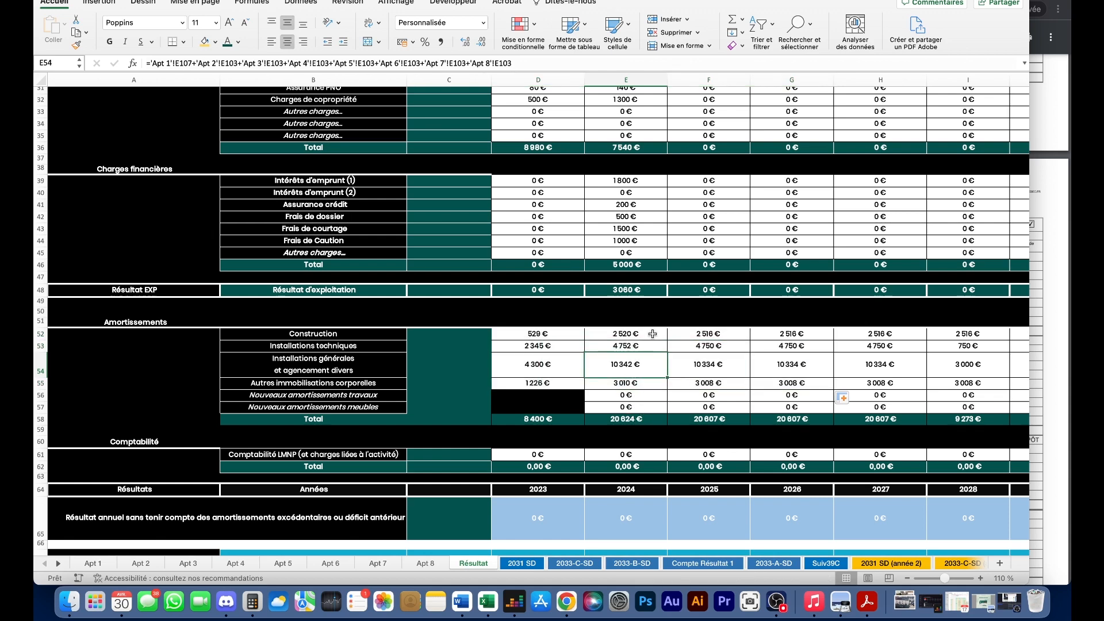
scroll(738, 345, "right", 5)
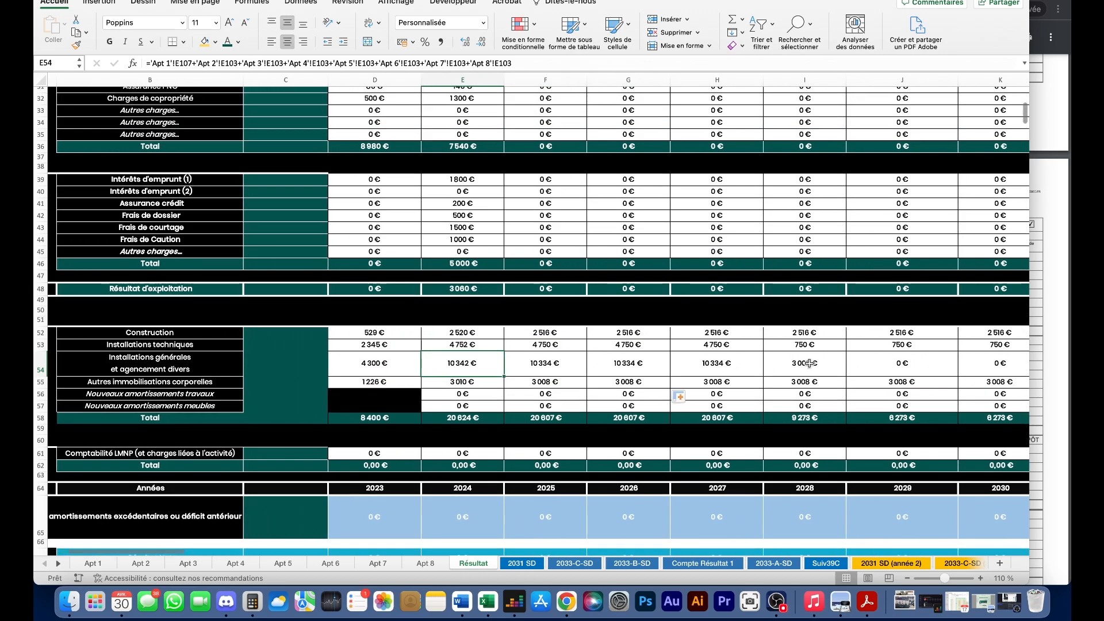
scroll(740, 391, "right", 3)
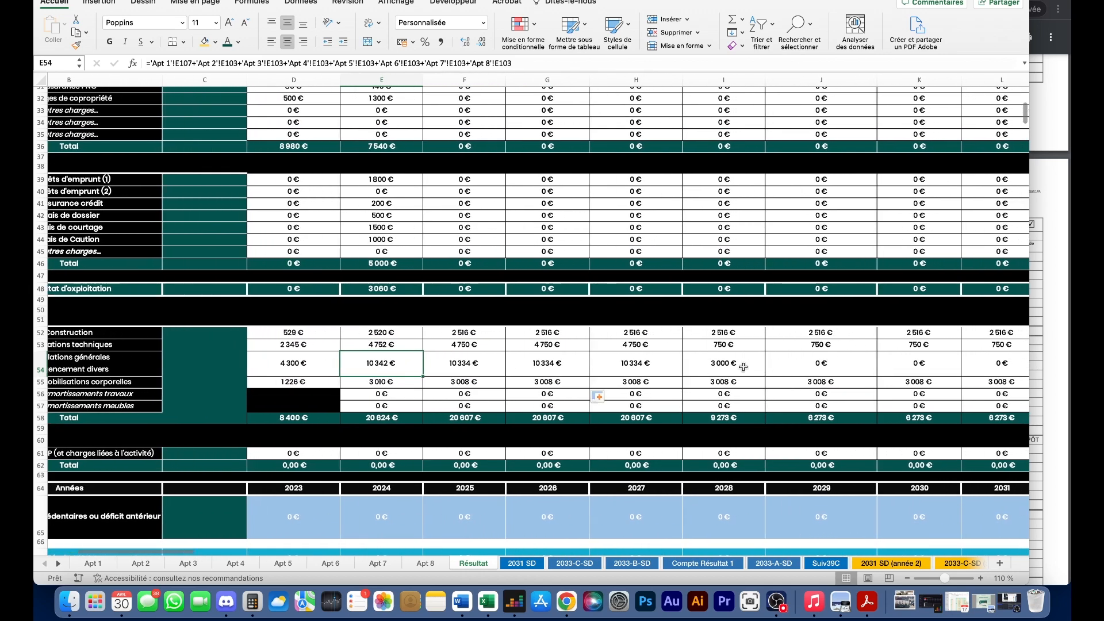
scroll(780, 368, "left", 2)
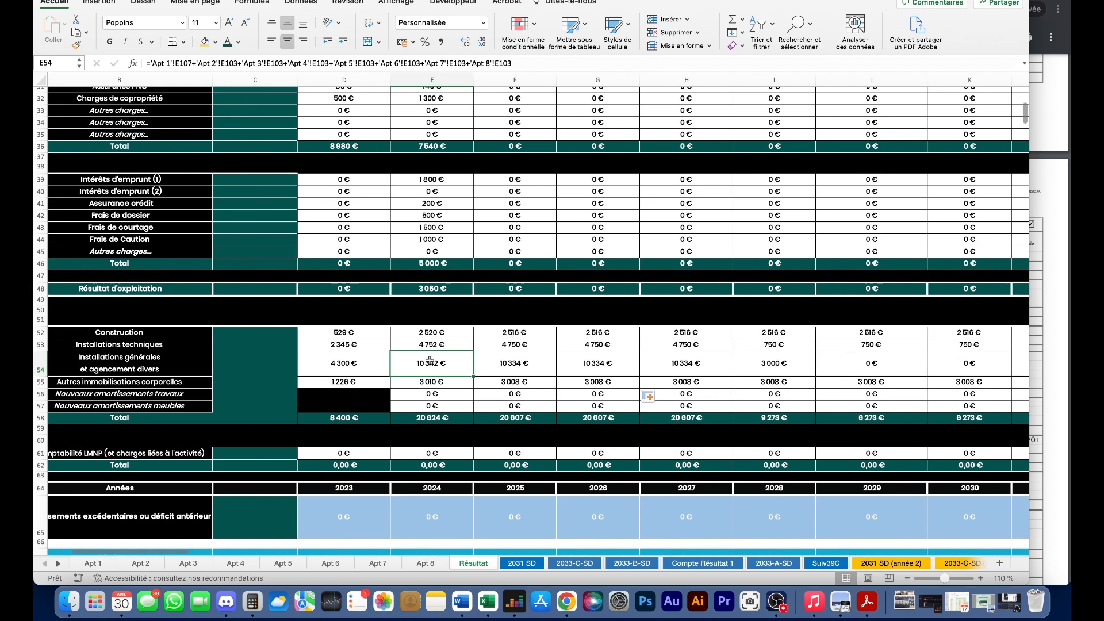
left_click_drag(377, 362, 698, 368)
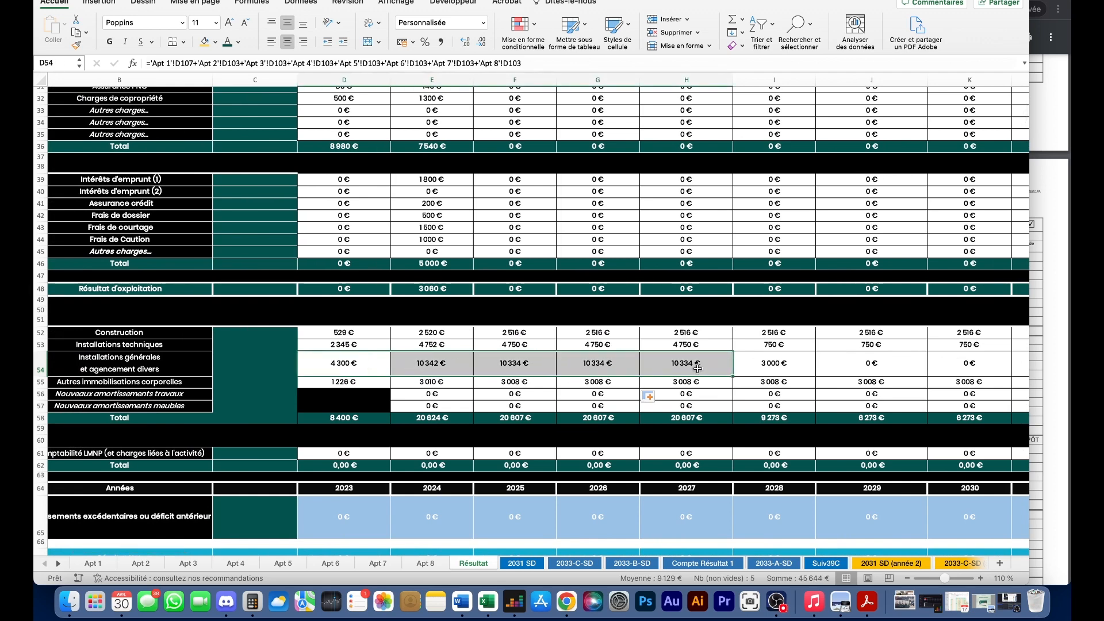
left_click(745, 367)
left_click_drag(422, 370, 871, 371)
left_click(817, 380)
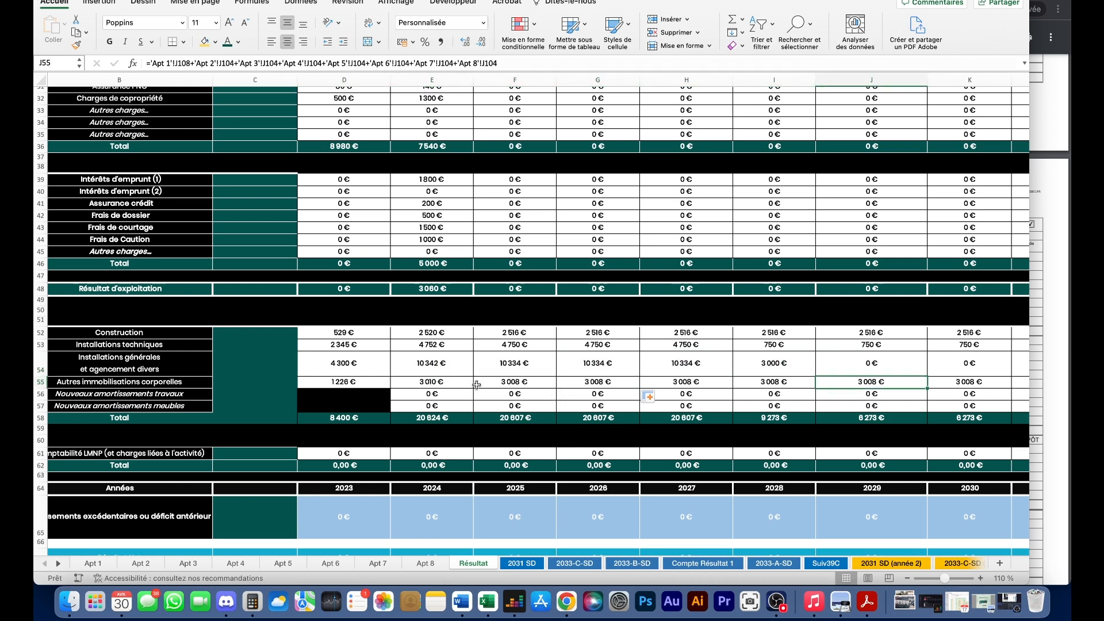
scroll(403, 382, "up", 2)
scroll(403, 382, "left", 2)
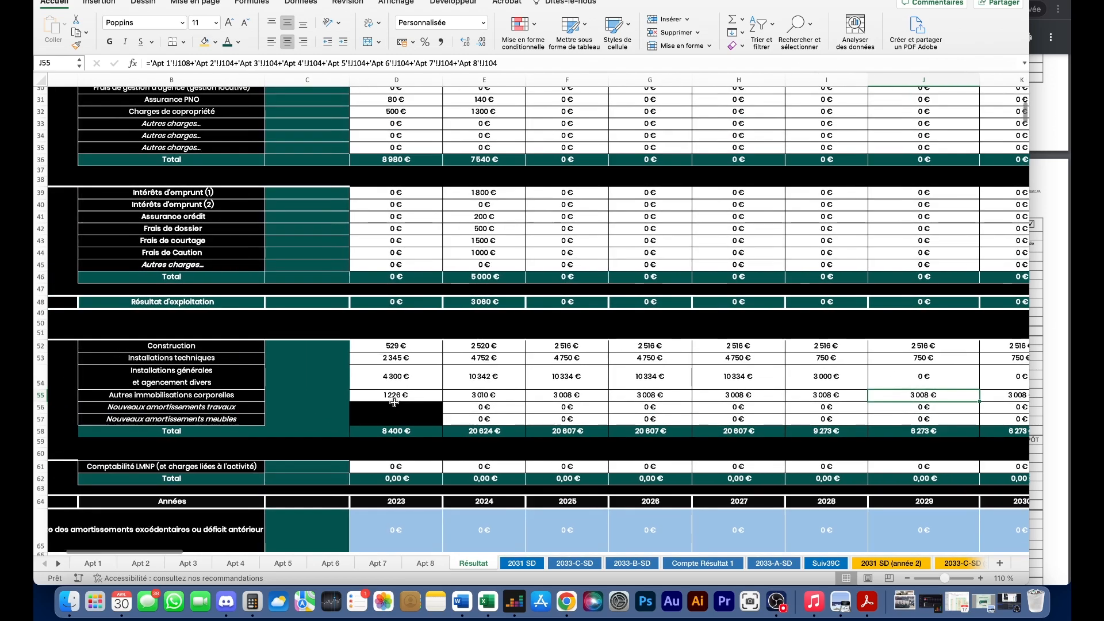
scroll(485, 435, "down", 2)
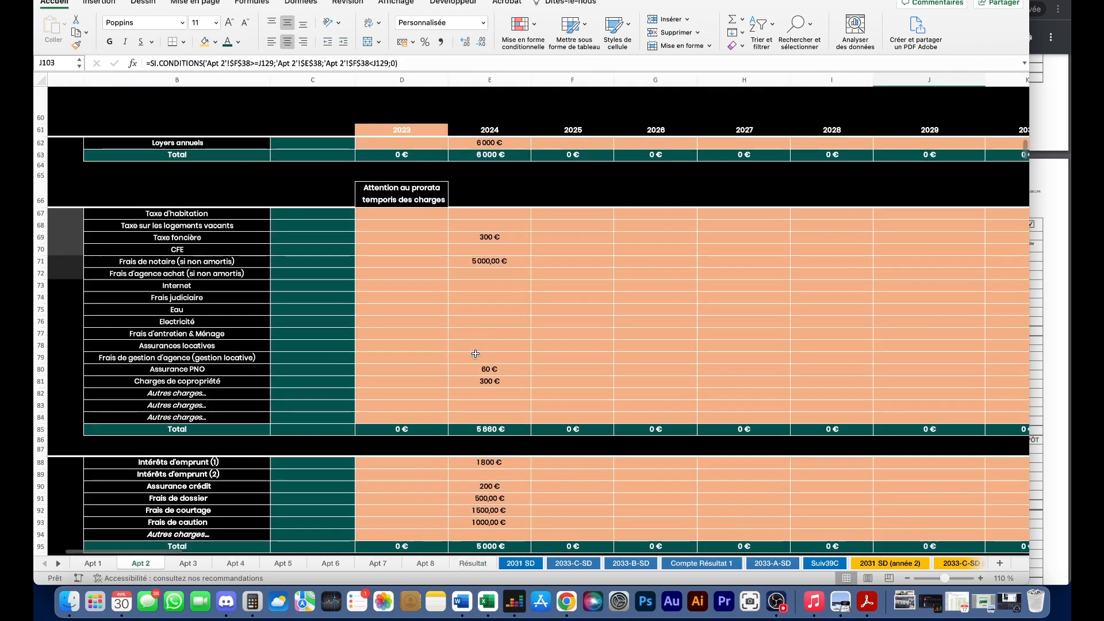
- Enter 79 880 € as Apt 2's 2024 remaining loan capital in E140
scroll(475, 354, "down", 10)
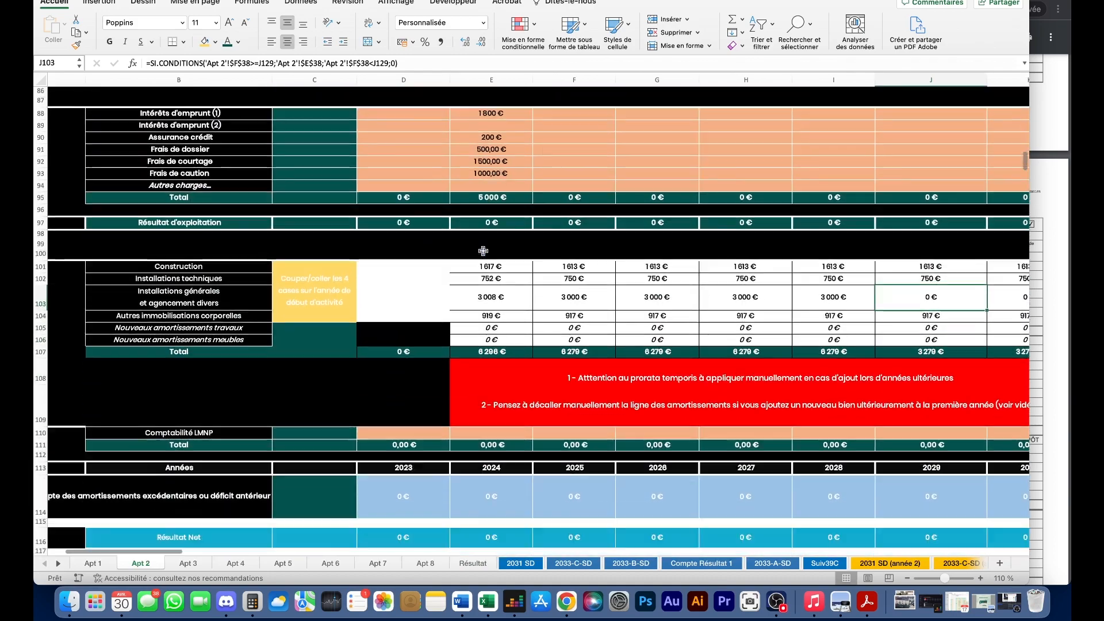
scroll(494, 286, "down", 5)
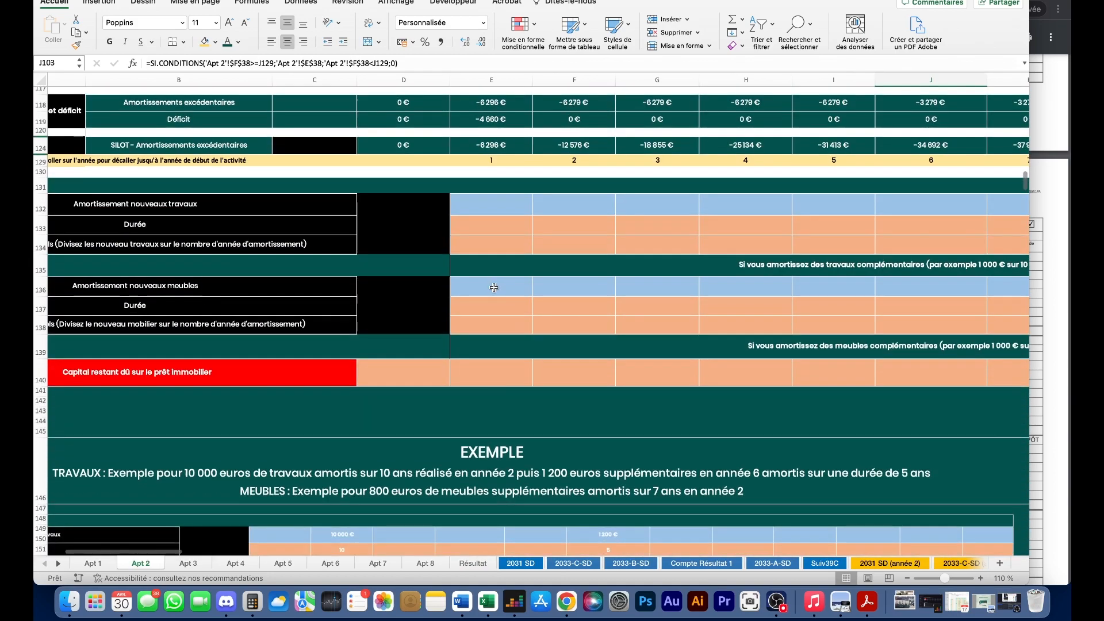
left_click(499, 373)
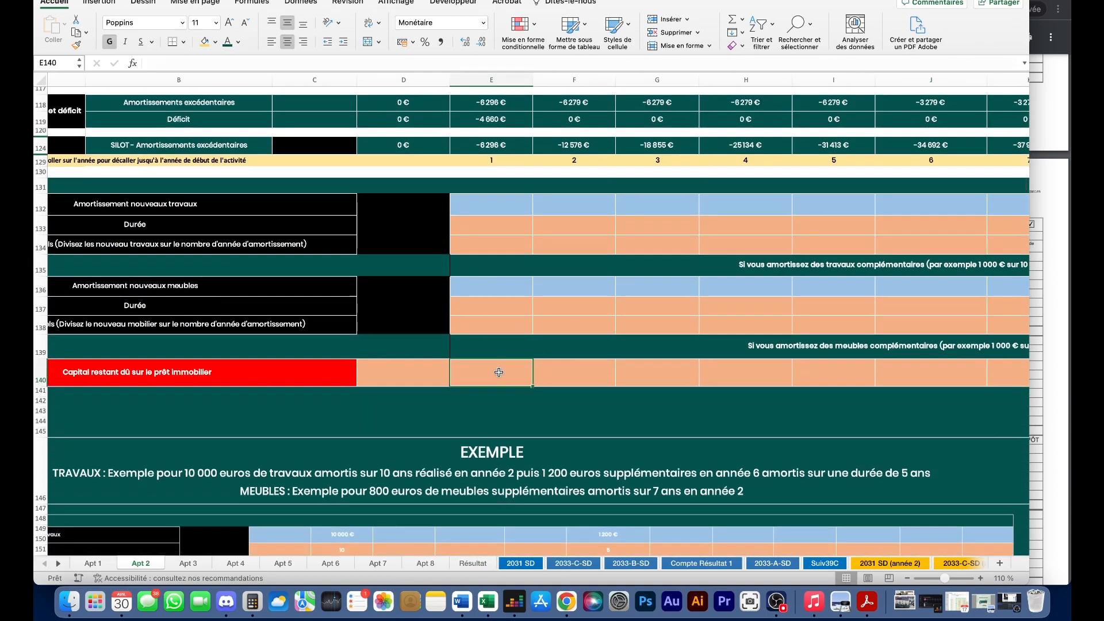
scroll(499, 373, "up", 20)
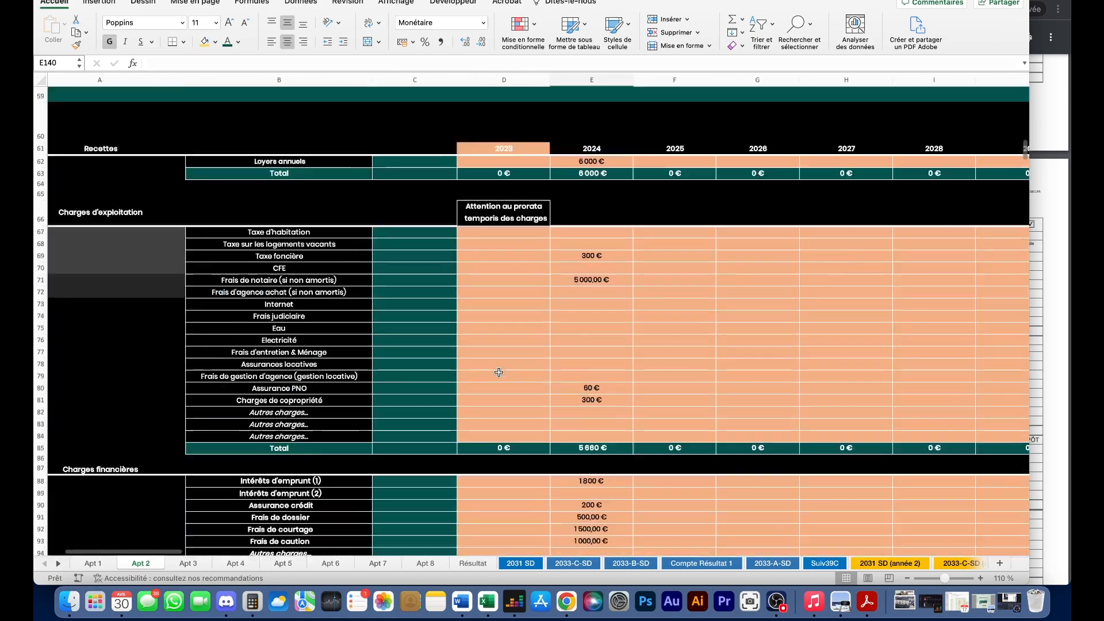
scroll(499, 372, "up", 5)
scroll(500, 371, "right", 2)
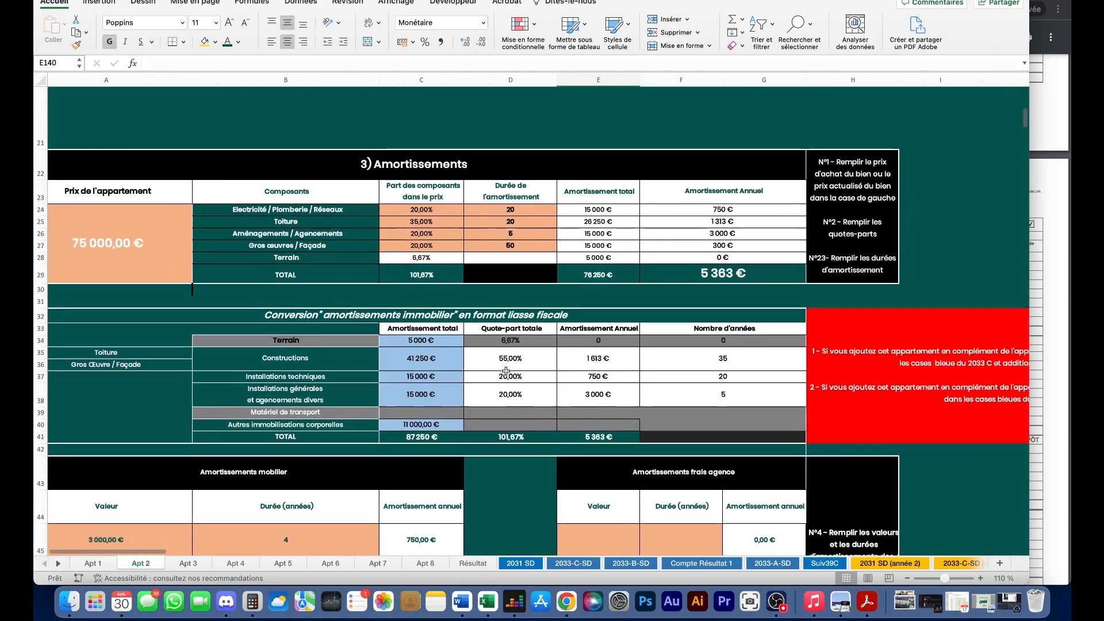
scroll(503, 371, "down", 5)
scroll(506, 371, "left", 2)
scroll(506, 371, "down", 20)
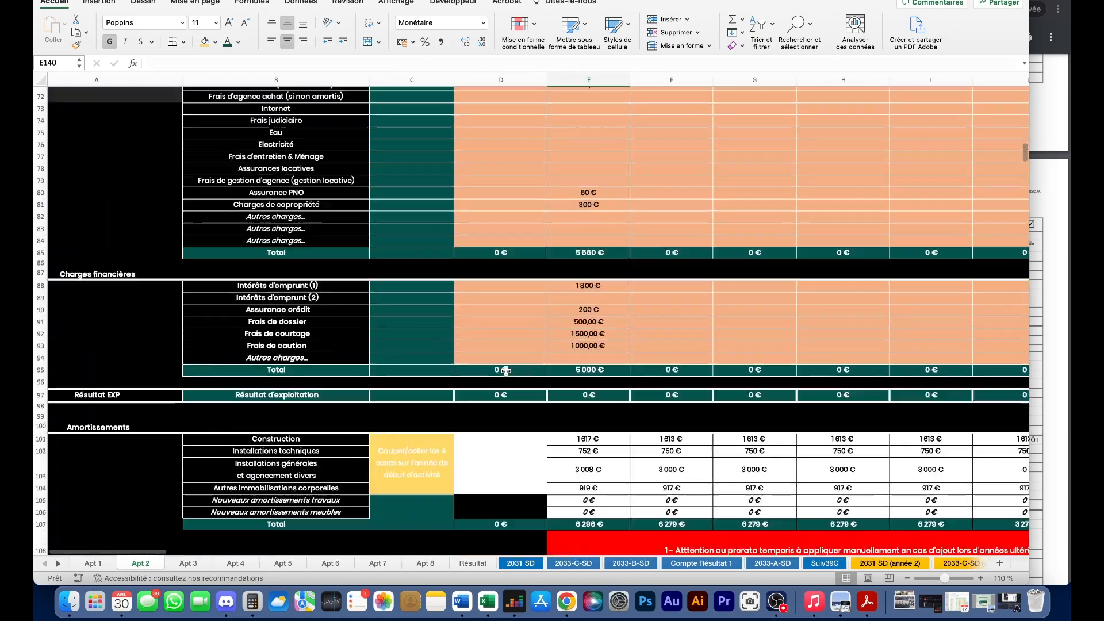
scroll(506, 371, "right", 1)
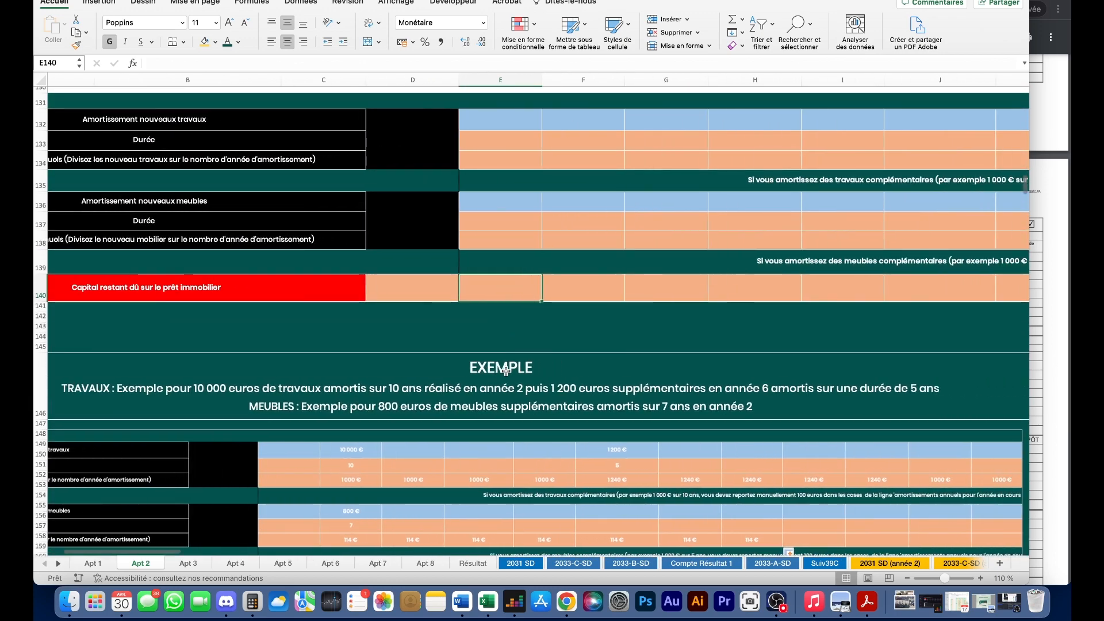
type("9880")
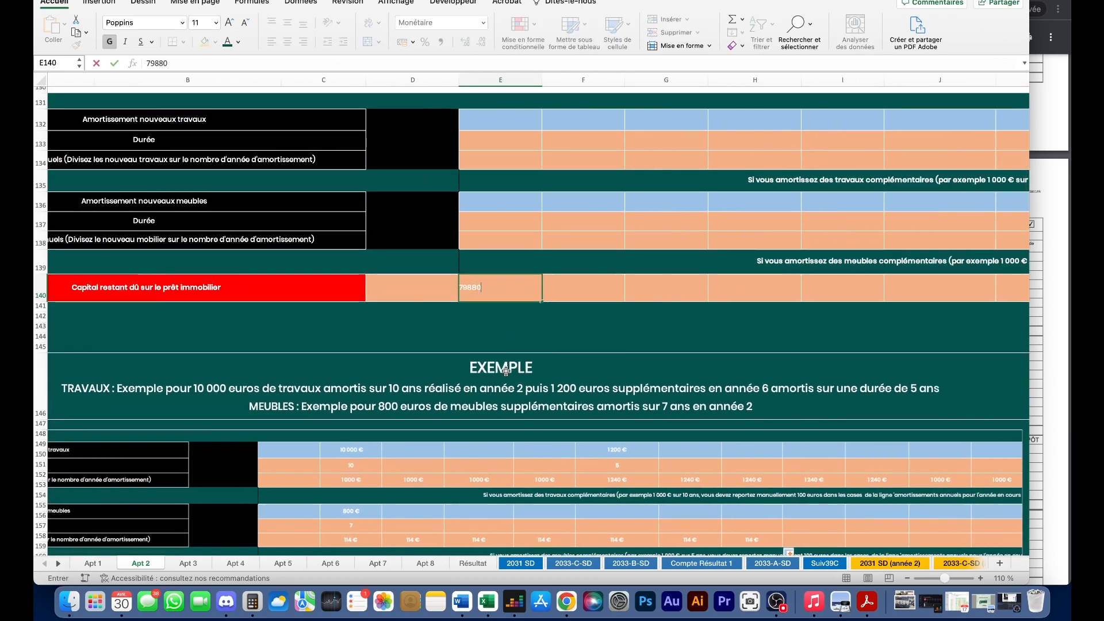
key("Return")
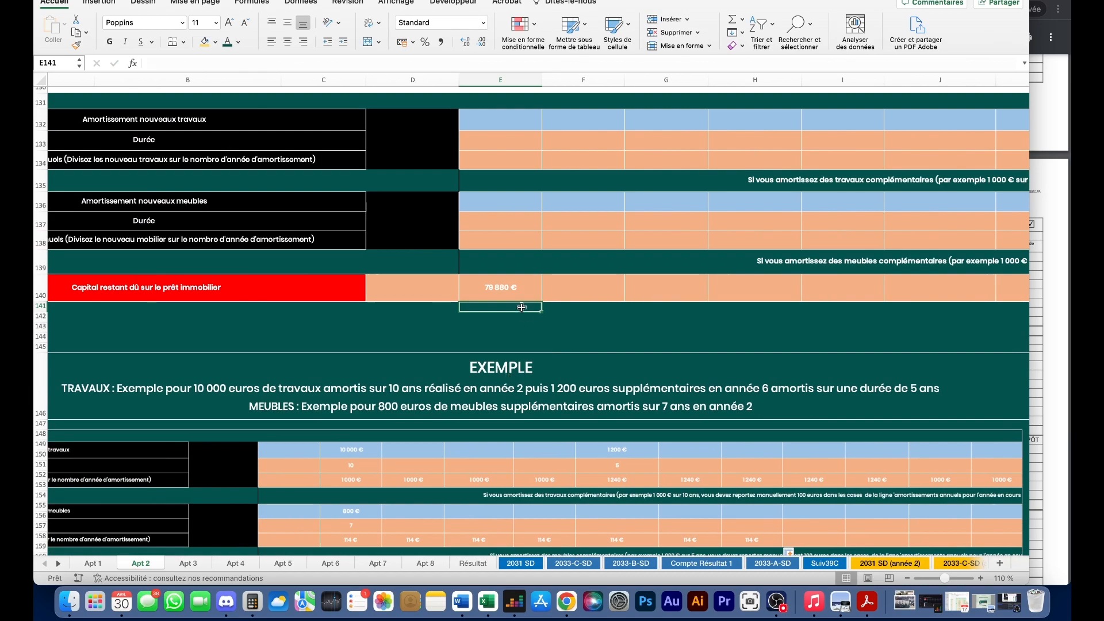
left_click(509, 288)
- Switch to the Apt 1 sheet
scroll(464, 465, "up", 10)
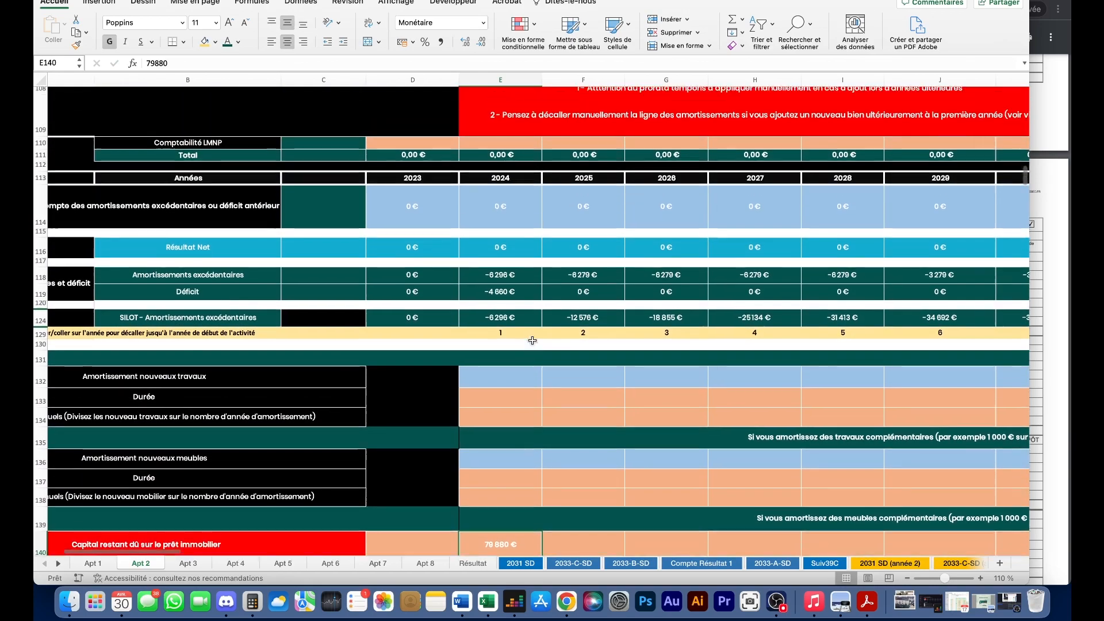
scroll(465, 464, "up", 10)
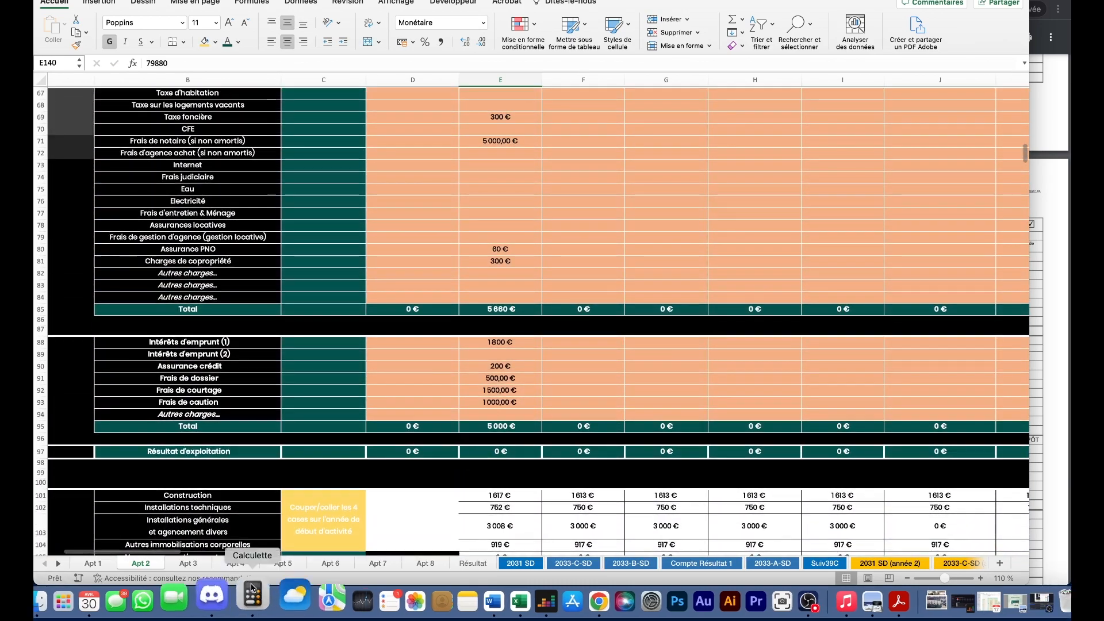
left_click(102, 563)
scroll(454, 391, "down", 5)
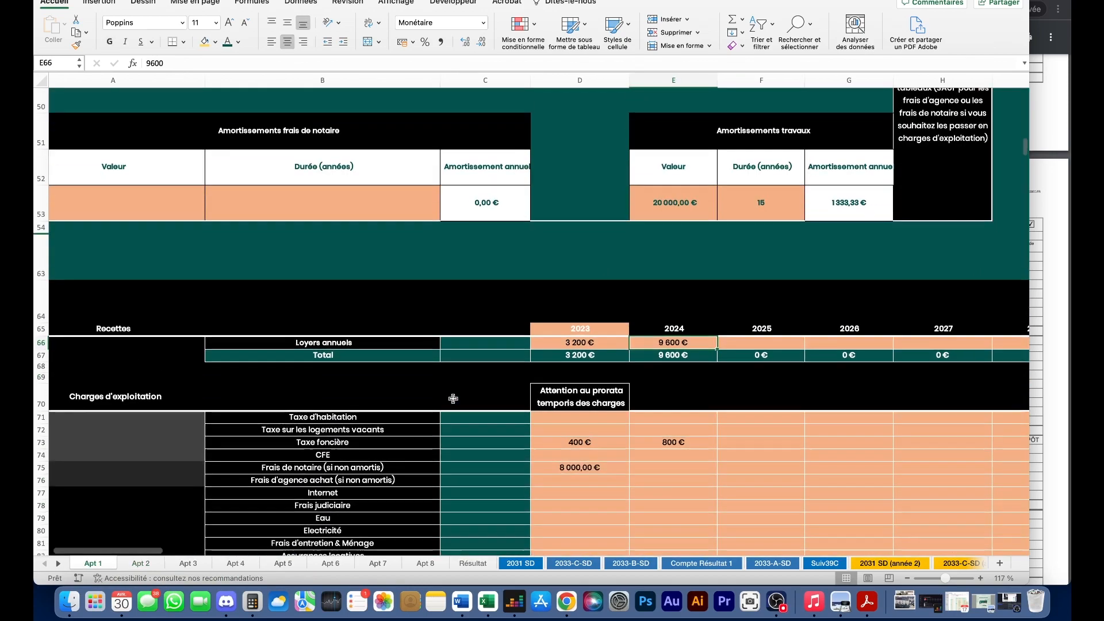
- Review the 2031 SD (année 2) tax form
scroll(459, 398, "down", 10)
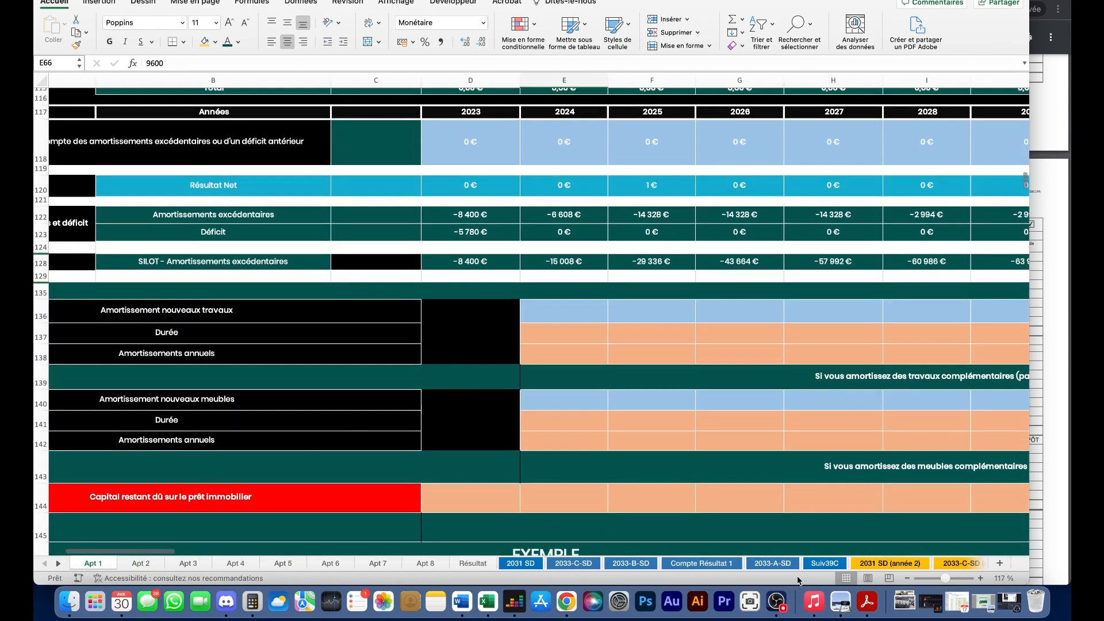
left_click(57, 564)
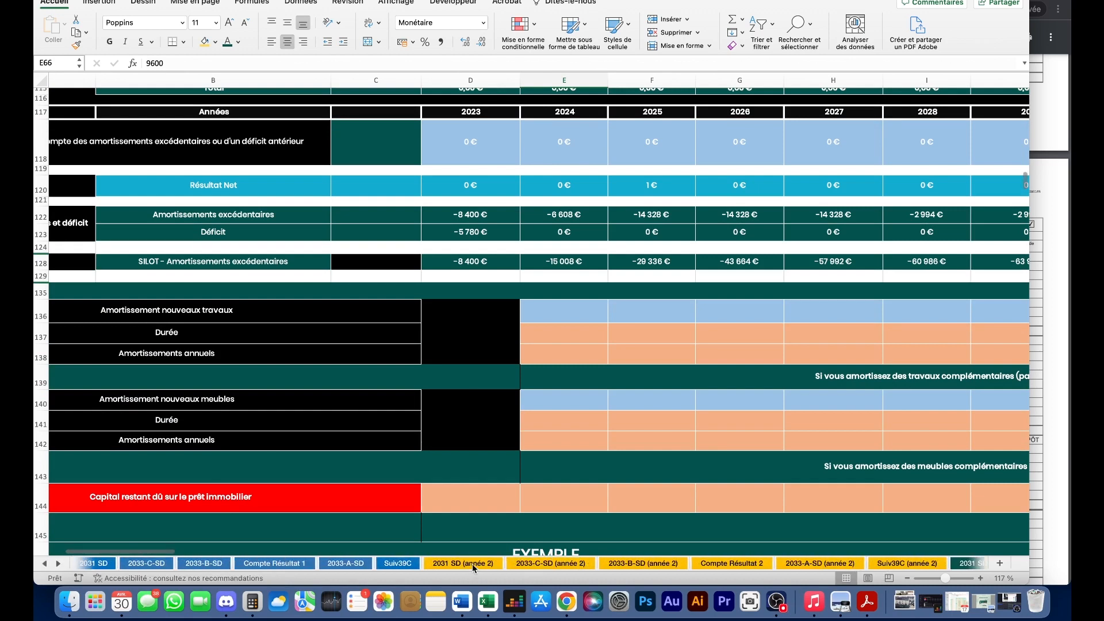
left_click(472, 563)
scroll(410, 498, "down", 1)
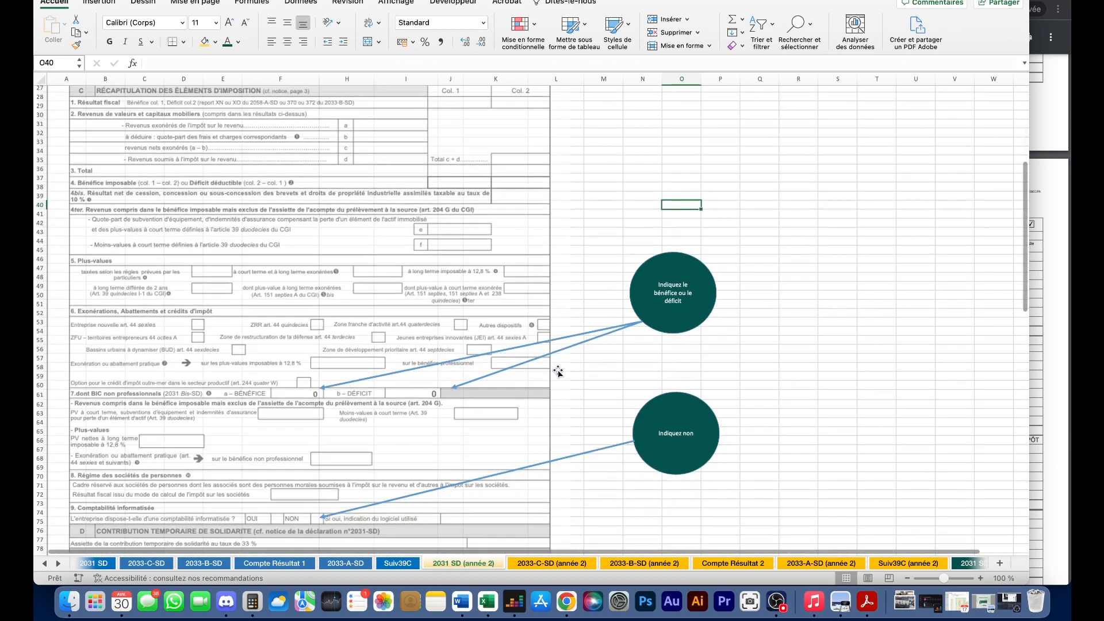
scroll(329, 373, "down", 1)
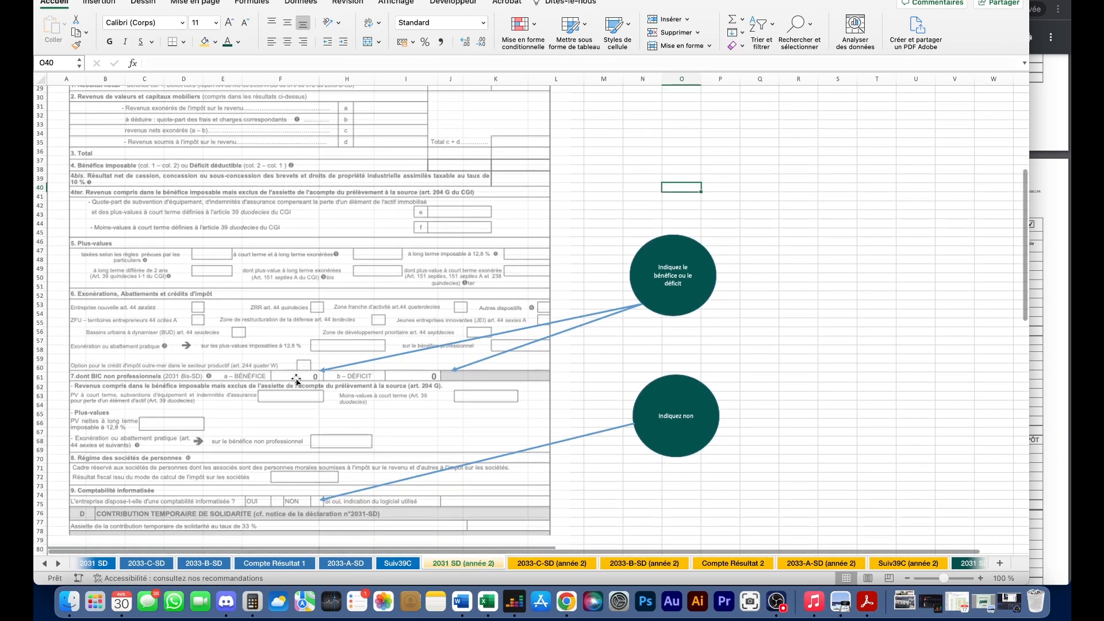
scroll(437, 366, "down", 20)
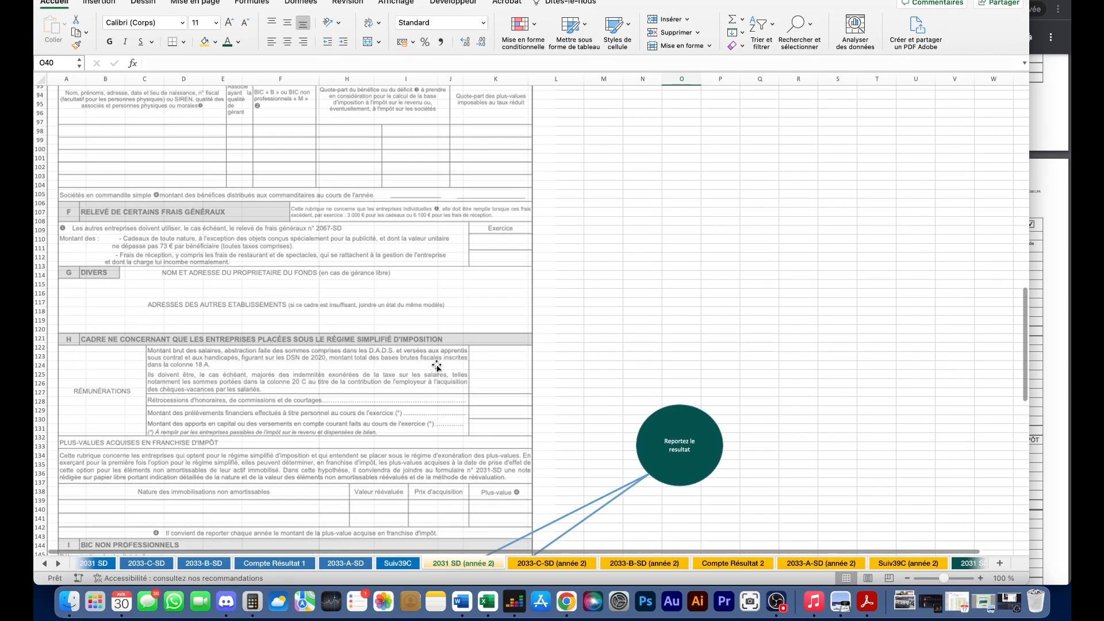
- On Résultat, inspect the 2024 annual result, Résultat Net, Déficit and Amortissements excédentaires formulas
left_click(45, 564)
left_click(45, 564)
left_click(45, 564)
left_click(45, 564)
left_click(234, 563)
left_click(644, 374)
scroll(644, 374, "down", 5)
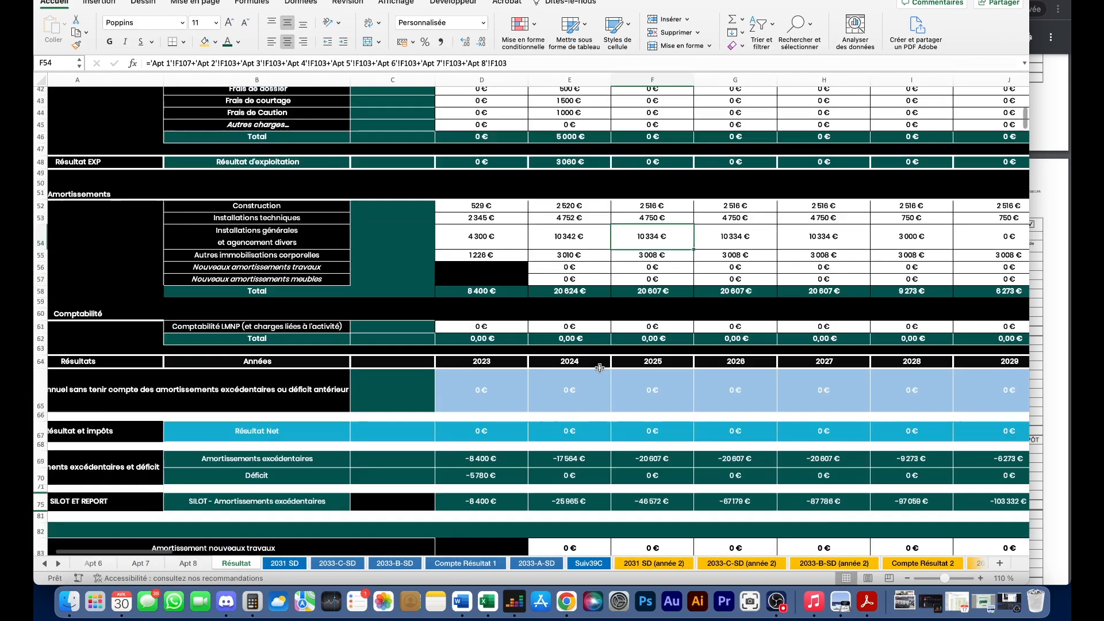
left_click(582, 355)
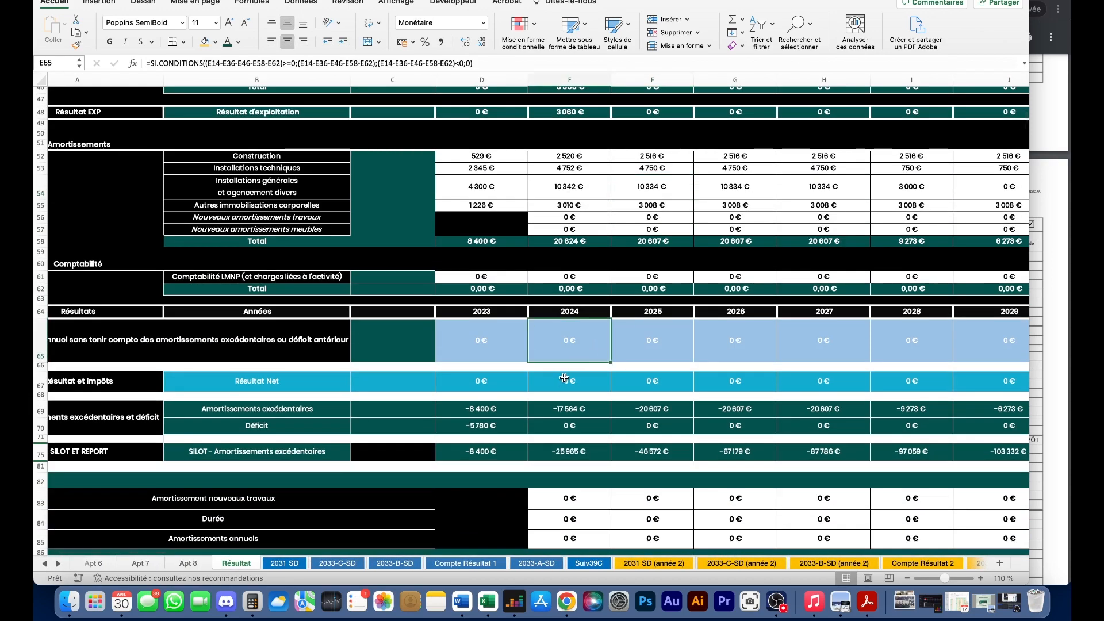
left_click(573, 381)
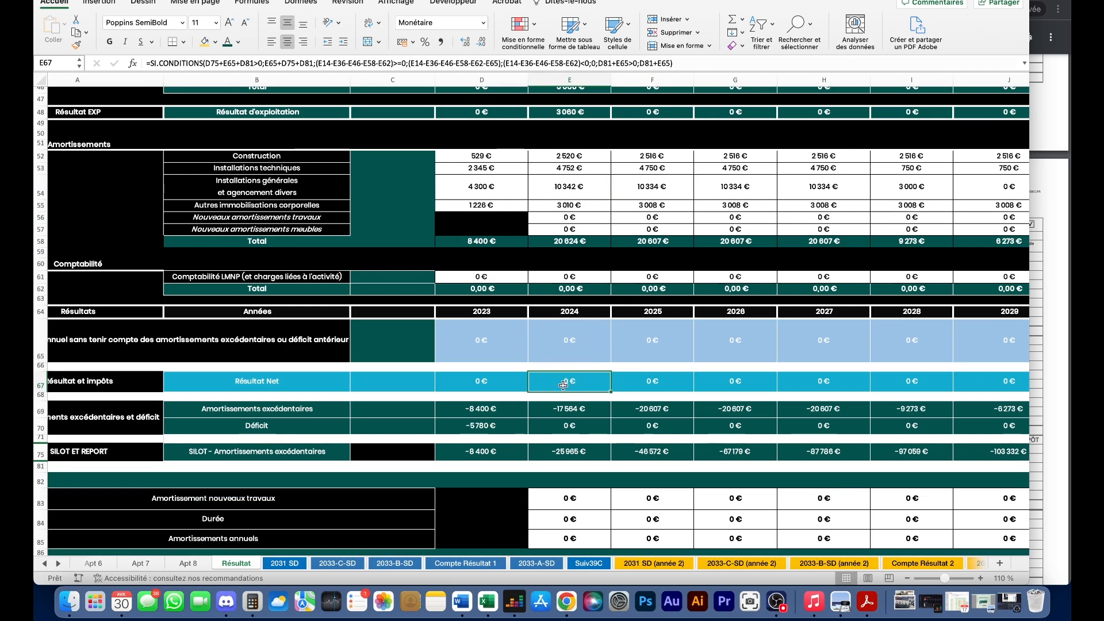
left_click(563, 424)
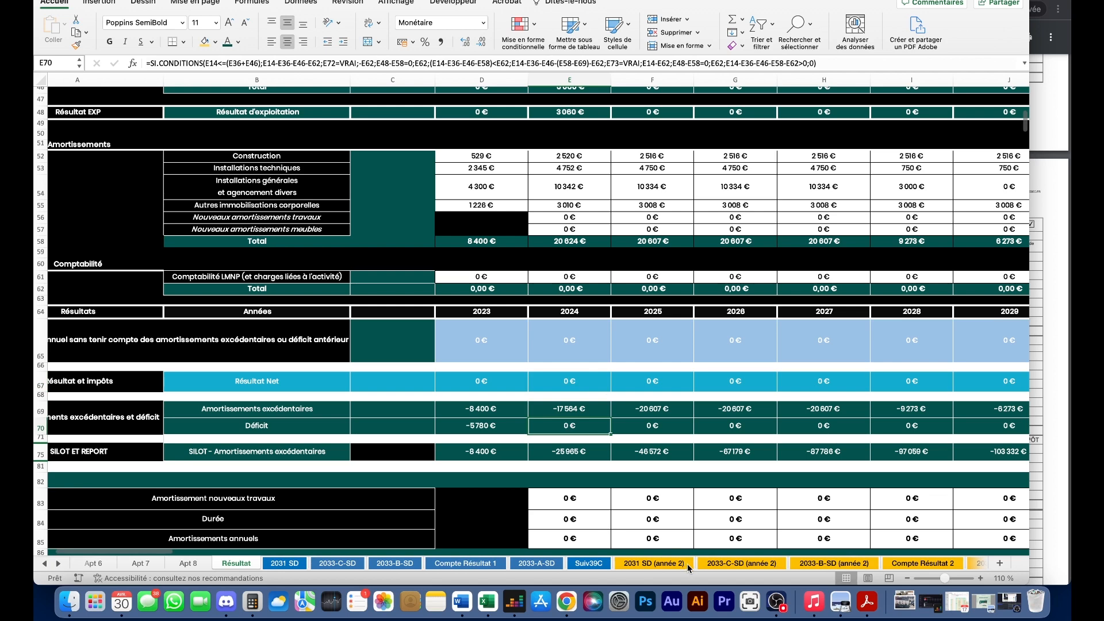
left_click(589, 414)
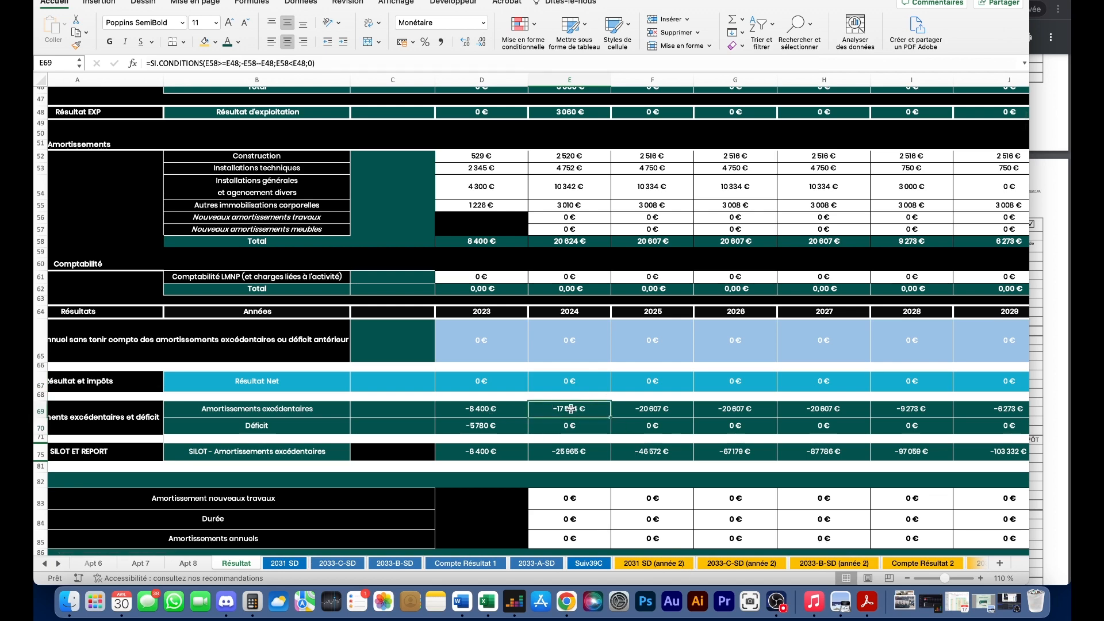
left_click(733, 565)
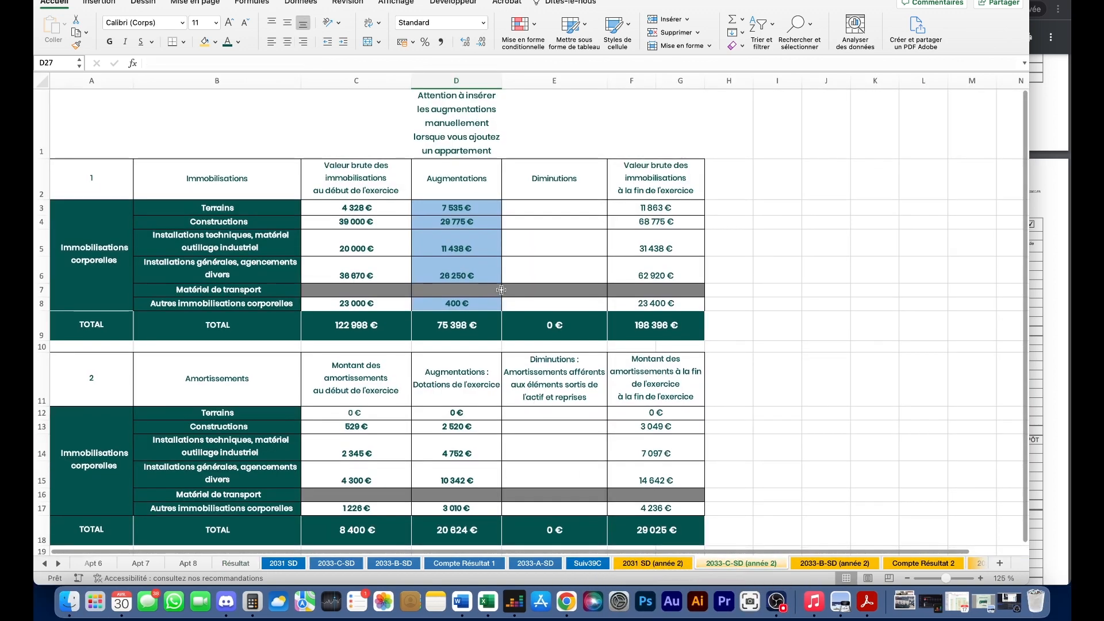
- Clear the year-2 2033-C increases for land through fittings and the 400 € other assets increase
scroll(501, 290, "down", 1)
double_click(471, 208)
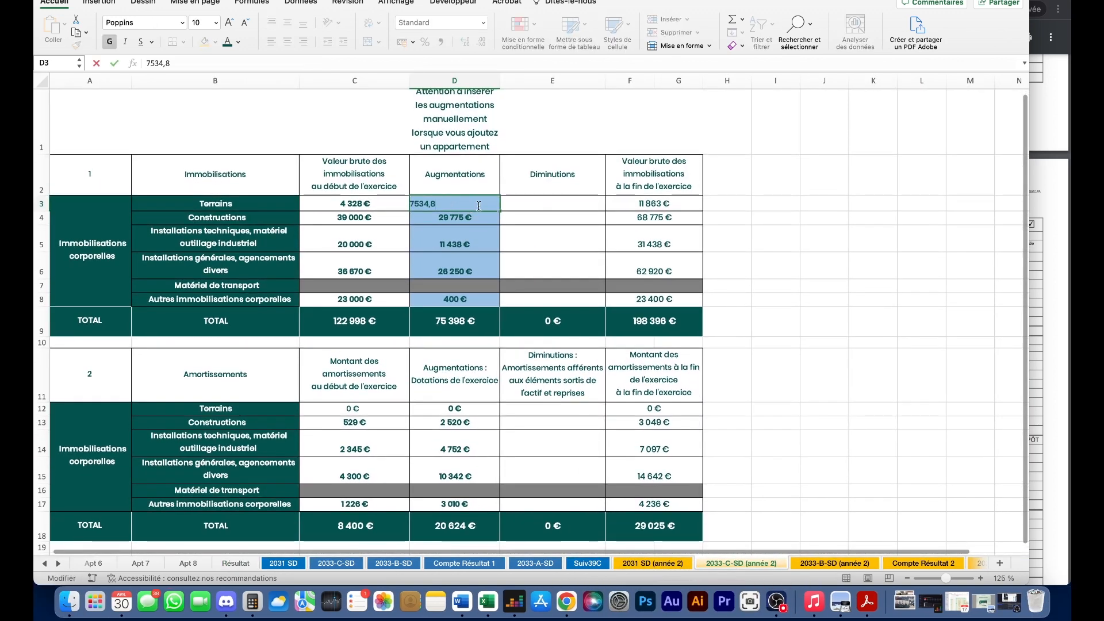
key("Return")
left_click_drag(469, 204, 475, 271)
scroll(475, 270, "down", 1)
key("Delete")
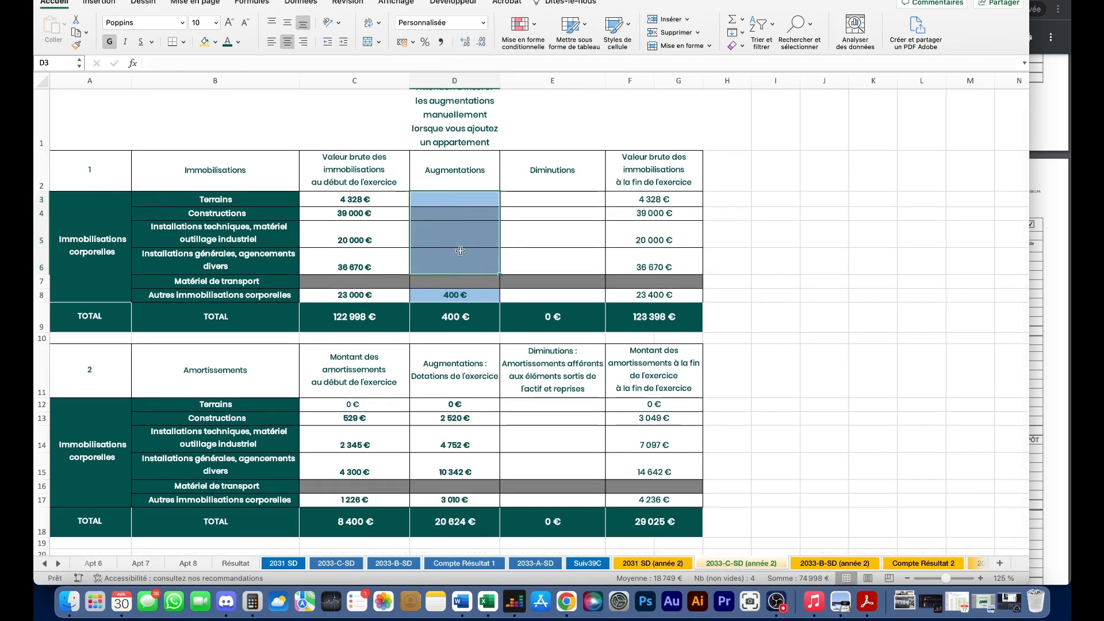
left_click(473, 298)
key("Delete")
- Inspect the land opening gross value formula, then bring up the year-1 2033-C-SD sheet for comparison
left_click(383, 187)
double_click(382, 199)
key("Tab")
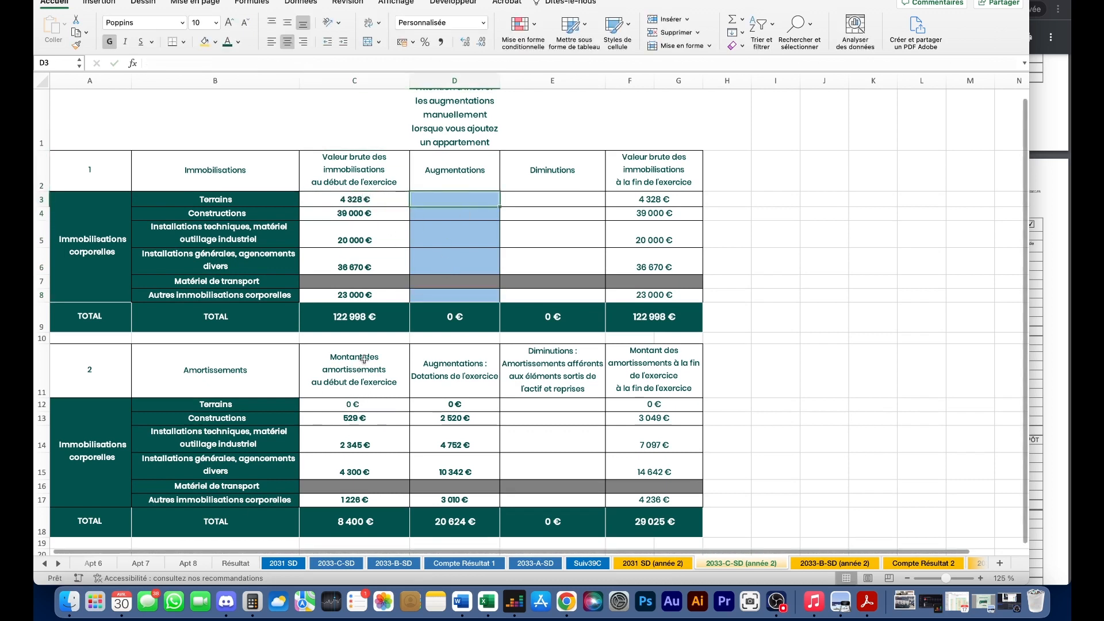
scroll(369, 428, "left", 1)
left_click(44, 564)
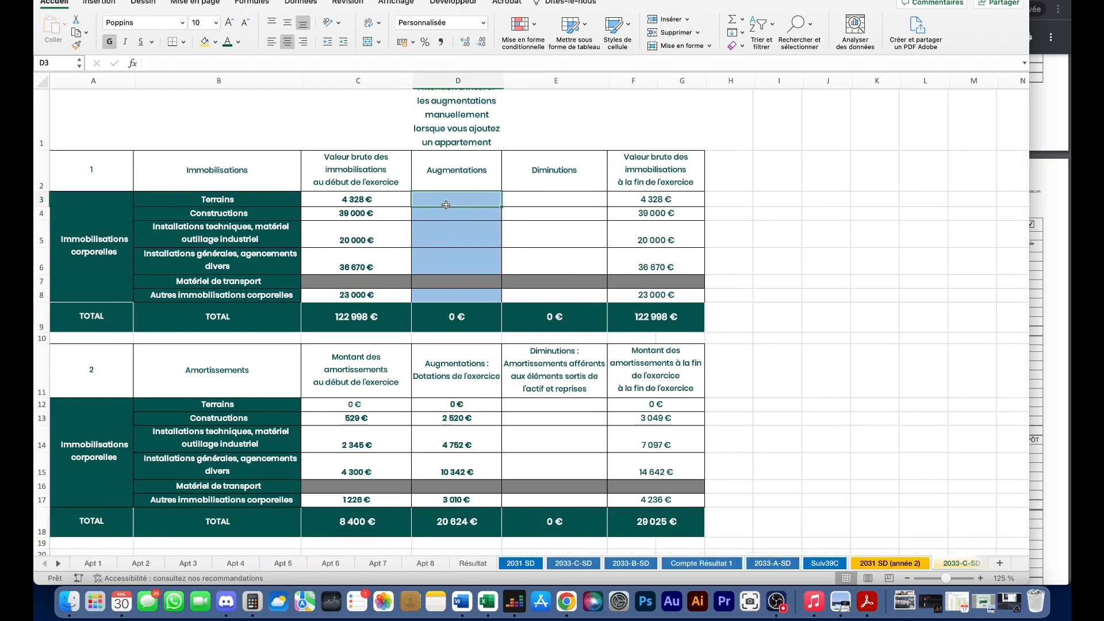
left_click(580, 563)
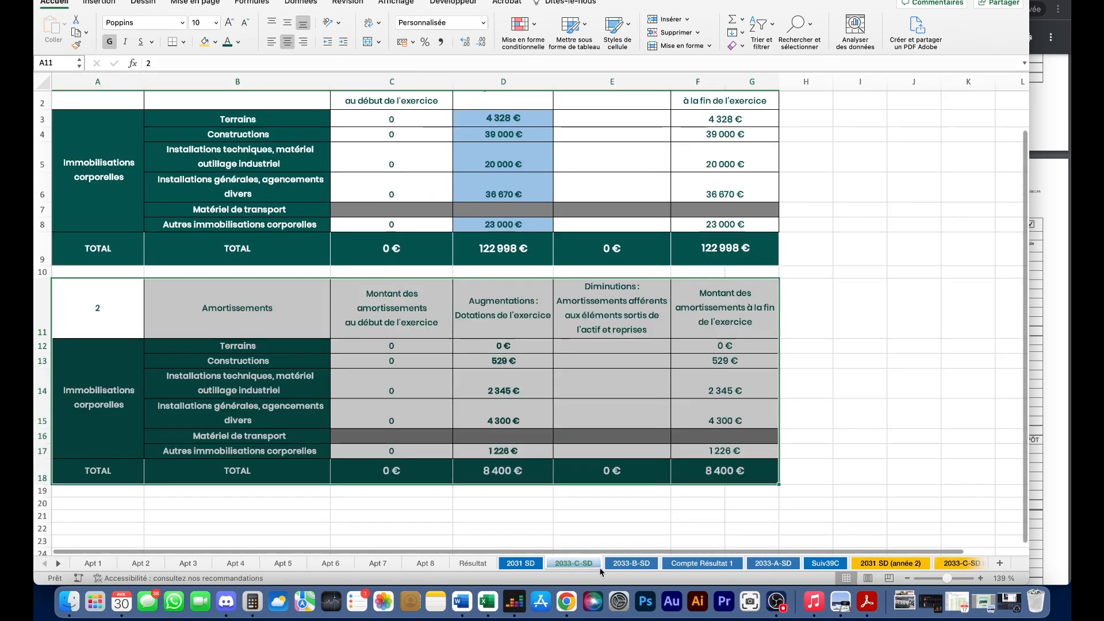
scroll(594, 431, "up", 2)
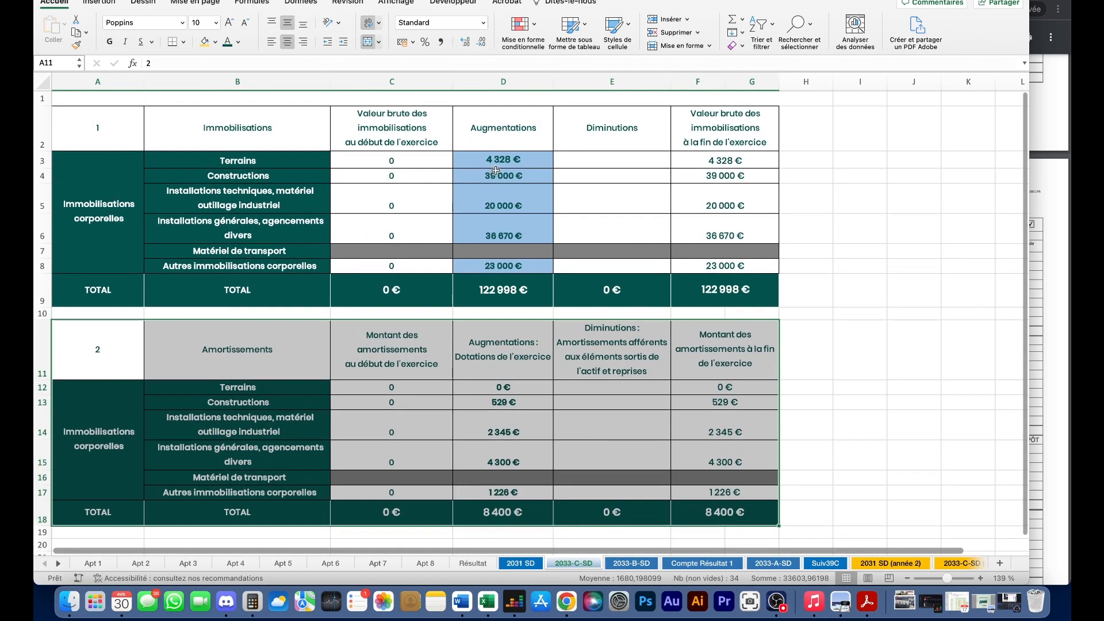
- Compare the year-2 2033-C starting gross values with Apartment 2's converted depreciation amounts
left_click(955, 562)
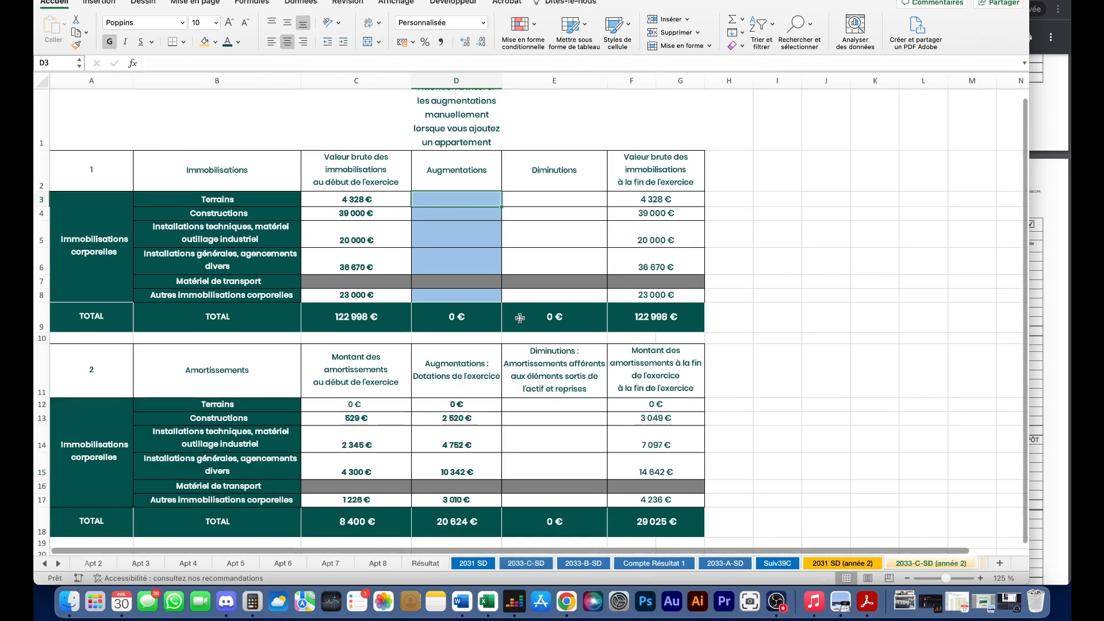
left_click_drag(348, 156, 343, 332)
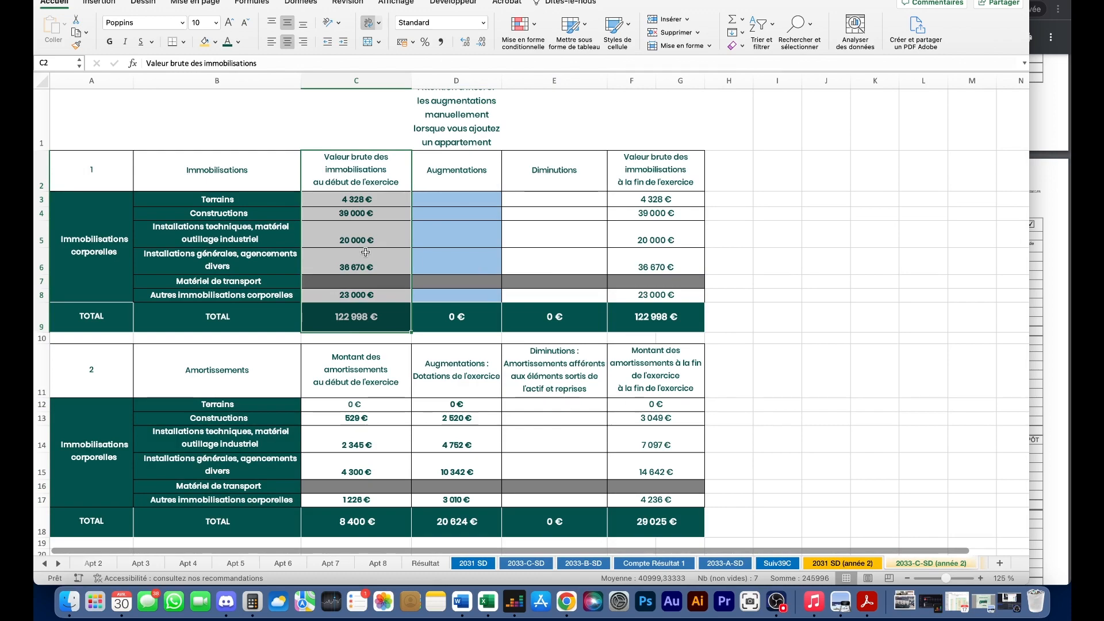
left_click(94, 563)
scroll(421, 409, "up", 15)
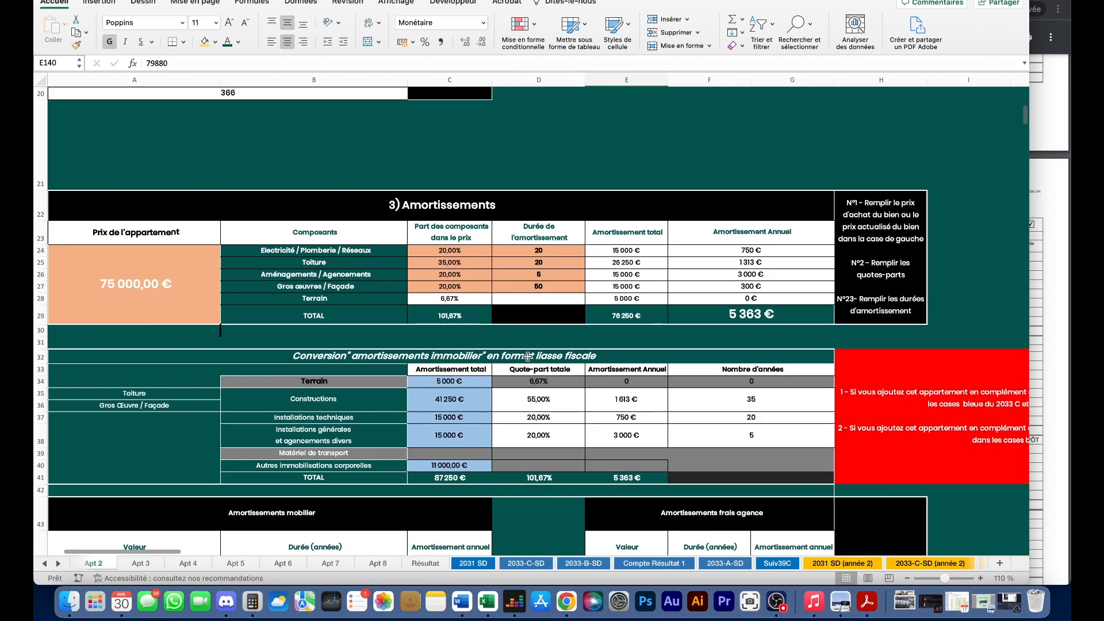
scroll(471, 350, "down", 3)
left_click_drag(455, 328, 465, 384)
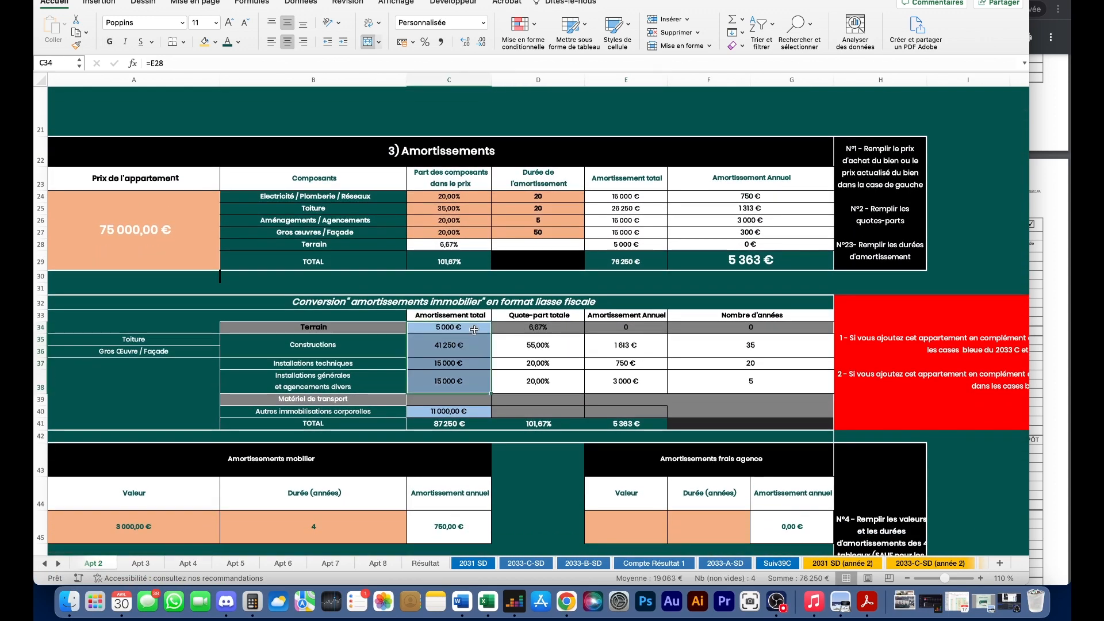
left_click(931, 563)
- Enter the 5 000 € land and 41 250 € constructions additions in 2033-C (année 2)
left_click(461, 201)
type("5 000")
key("Return")
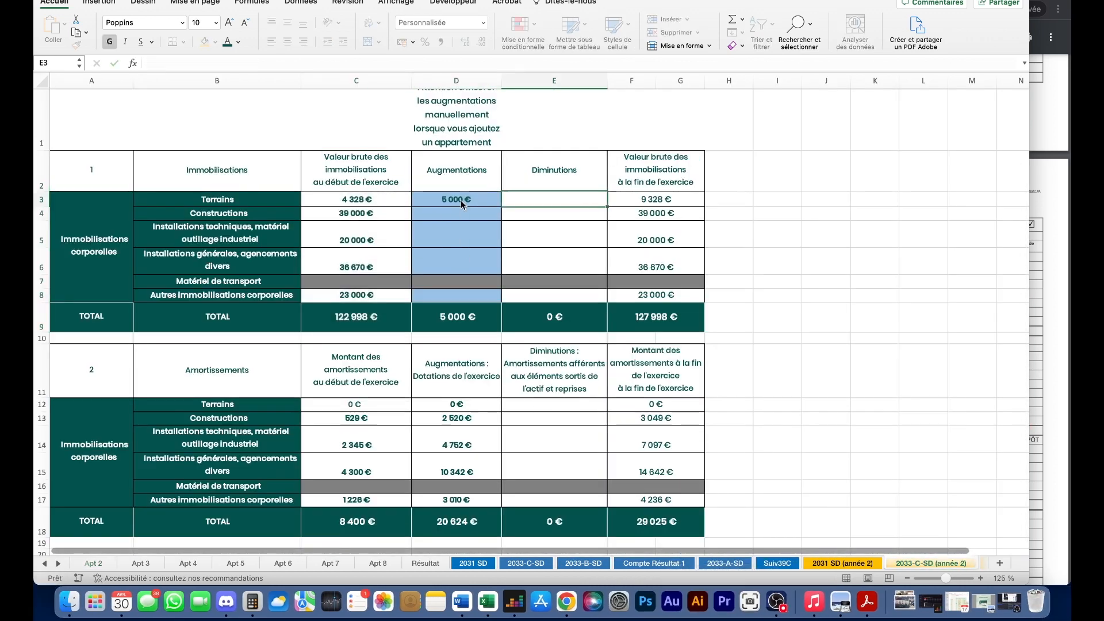
type("41250")
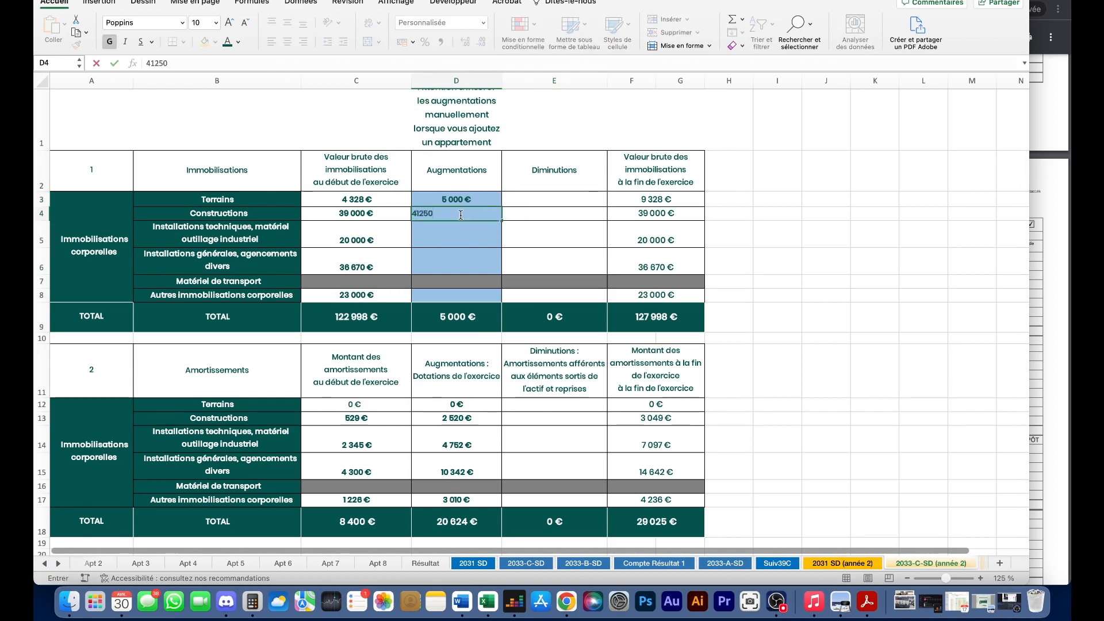
key("Return")
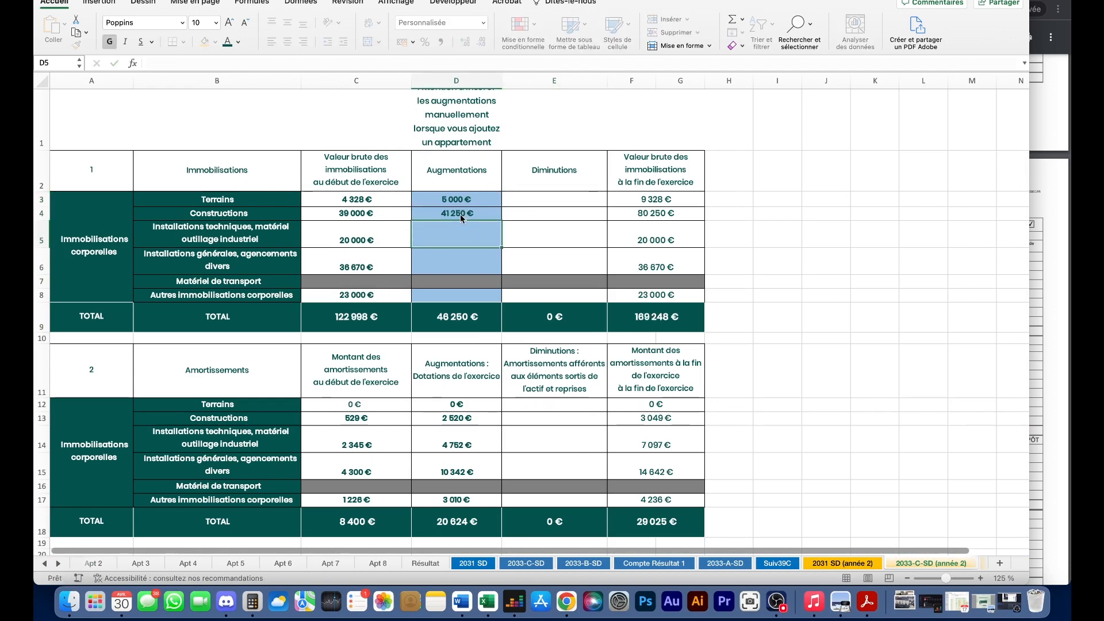
- Add 15 000 € technical installations and 15 000 € general fittings, taken from Apt 2
left_click(100, 565)
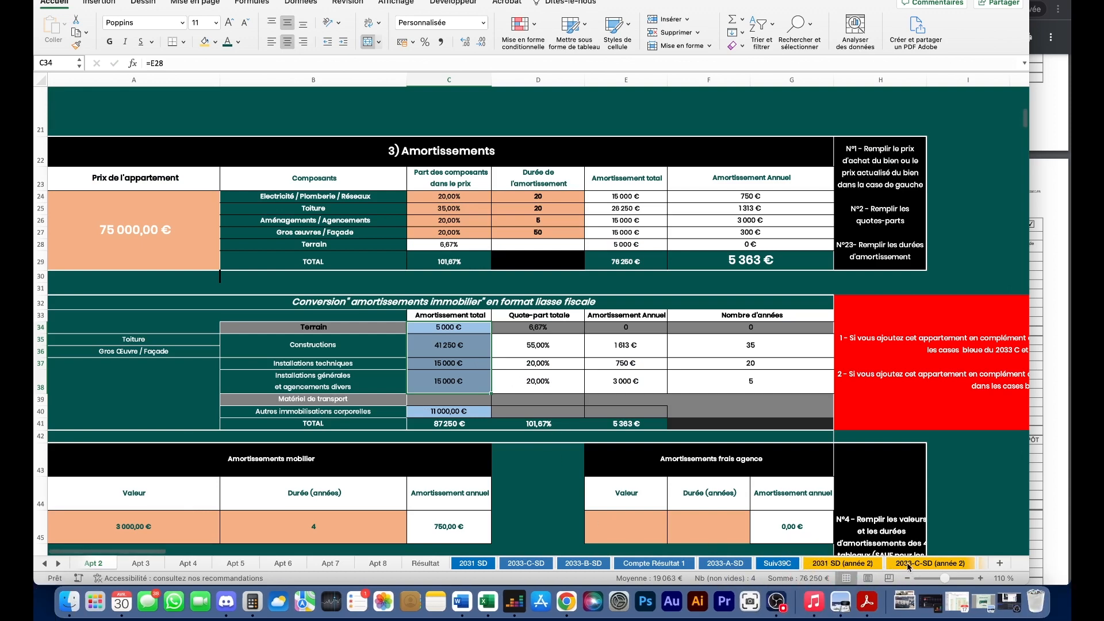
left_click(901, 566)
left_click(442, 223)
type("15000")
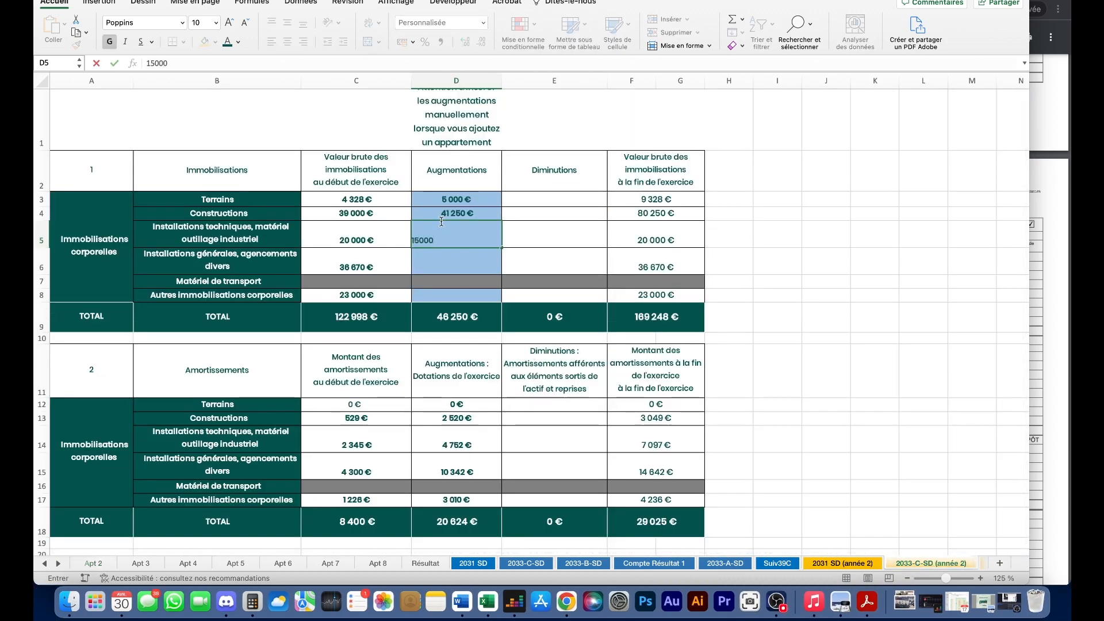
key("Return")
type("15 ")
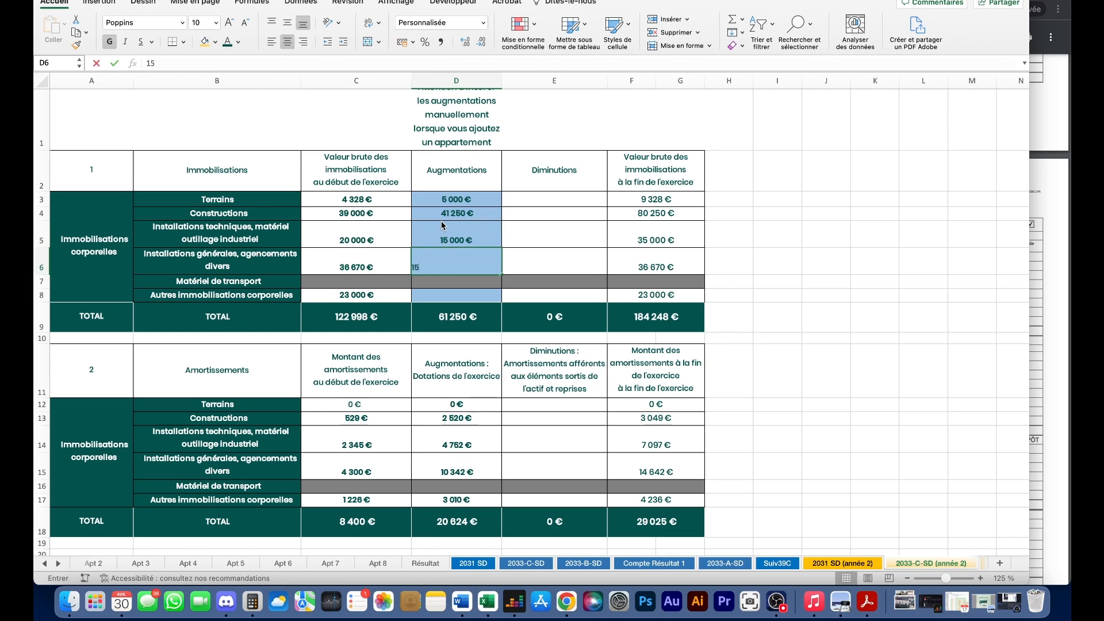
type("000")
key("Return")
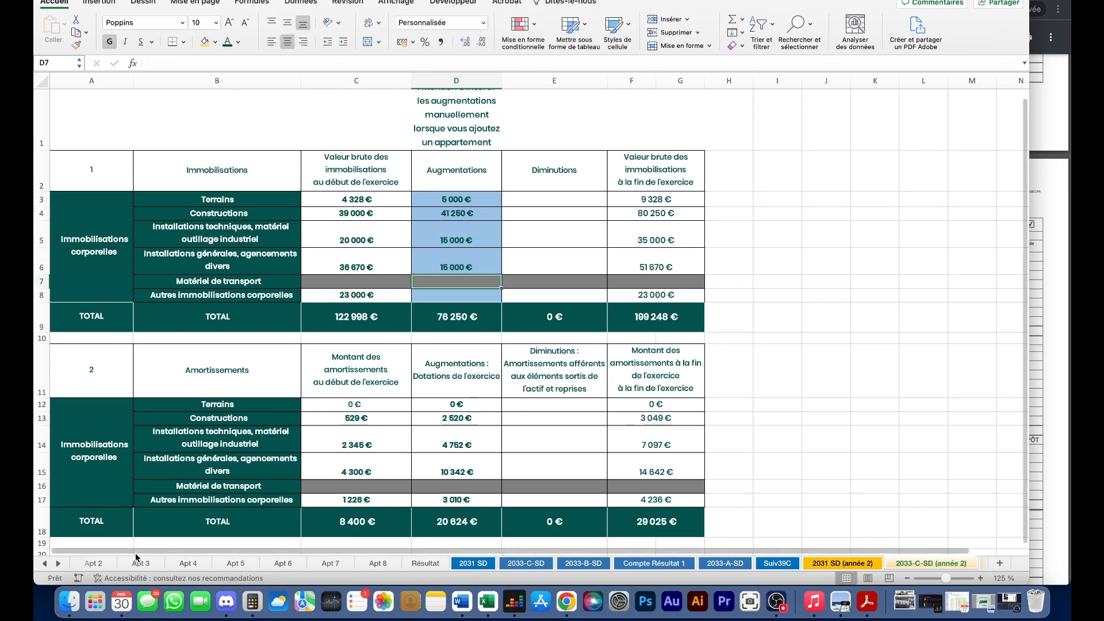
- Record the remaining 11 000 € other fixed assets addition
left_click(109, 563)
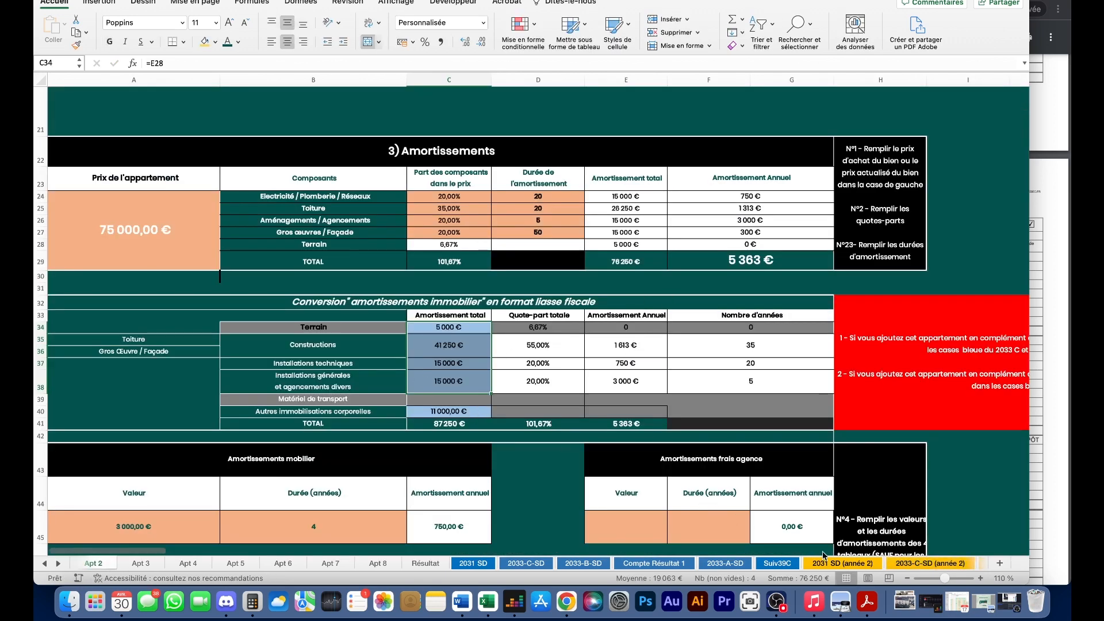
left_click(921, 564)
left_click(492, 300)
type("11 000")
key("Return")
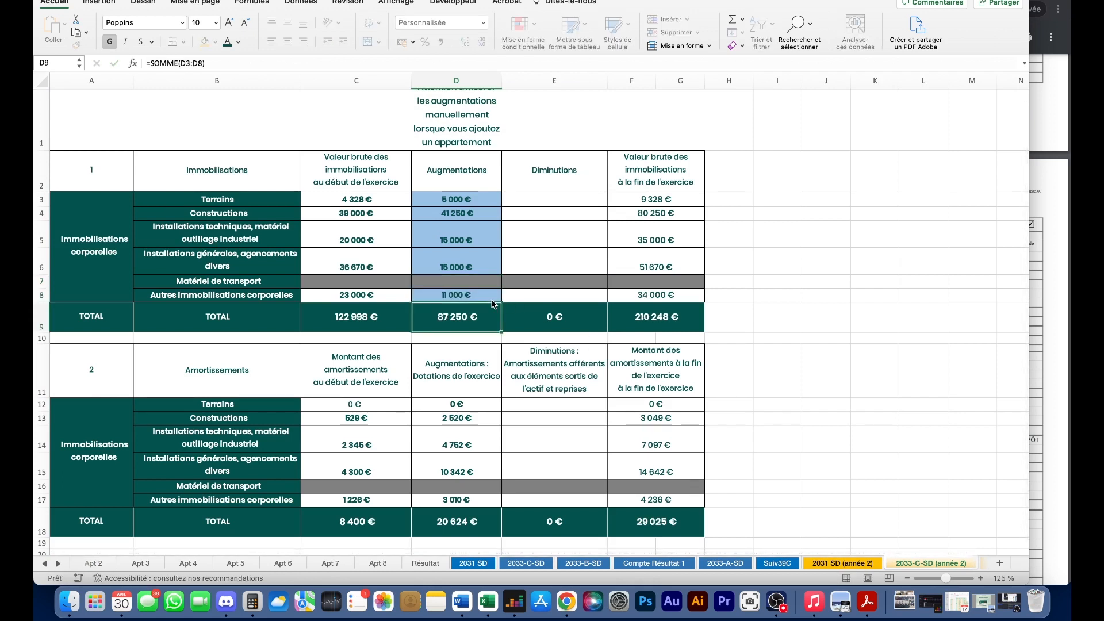
- Check the sum of the year-2 depreciation allowances and the opening depreciation total
left_click(514, 232)
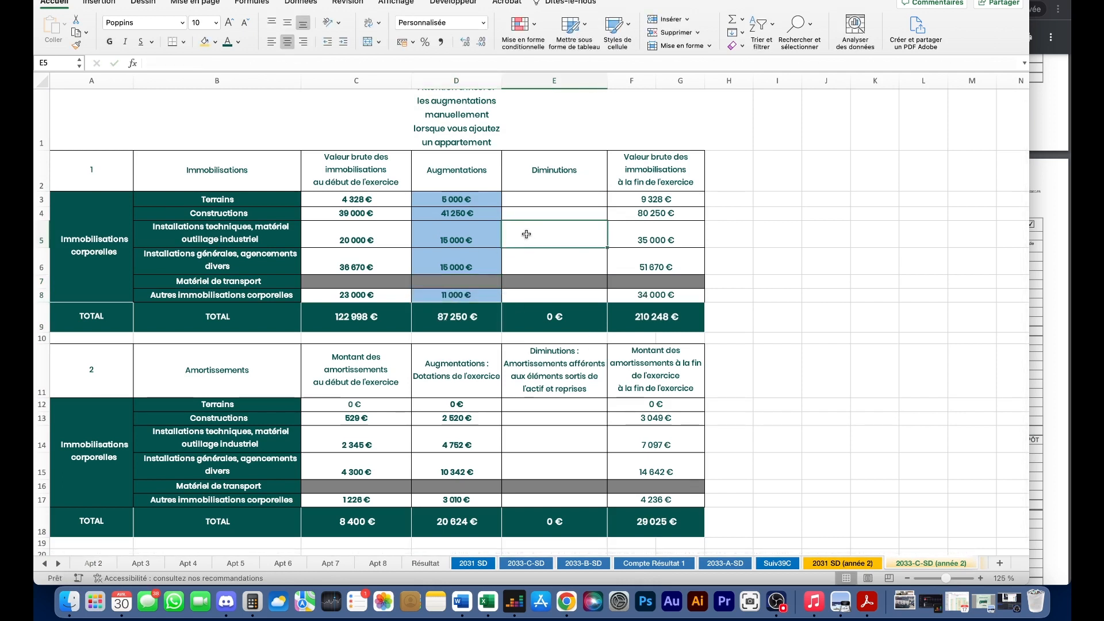
left_click_drag(661, 201, 661, 319)
scroll(553, 380, "down", 3)
left_click_drag(448, 300, 425, 422)
left_click(390, 418)
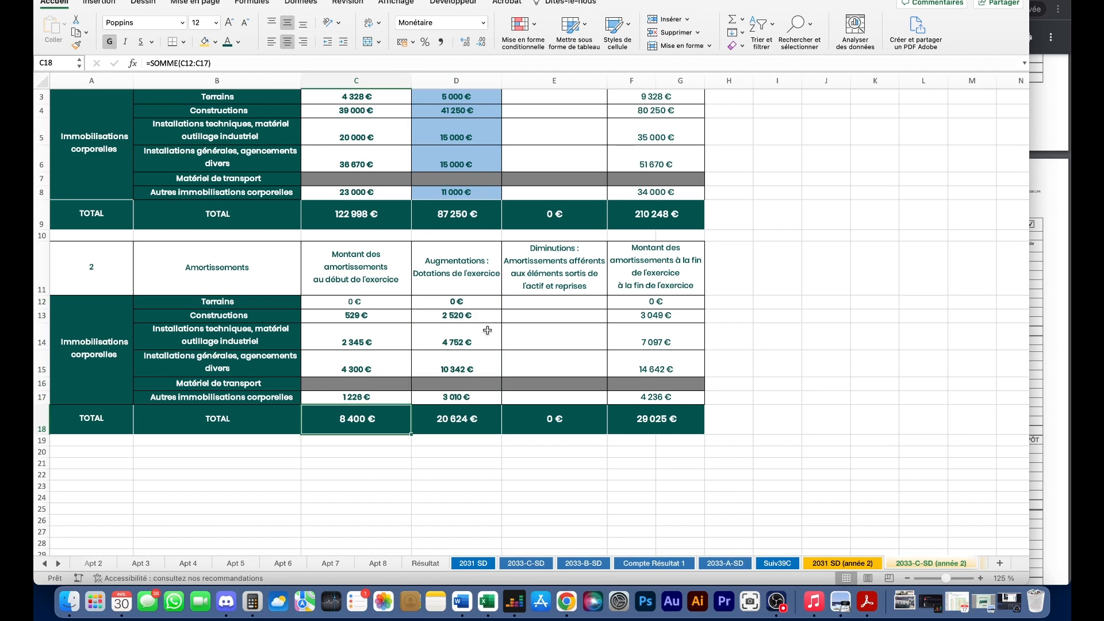
left_click_drag(467, 301, 459, 422)
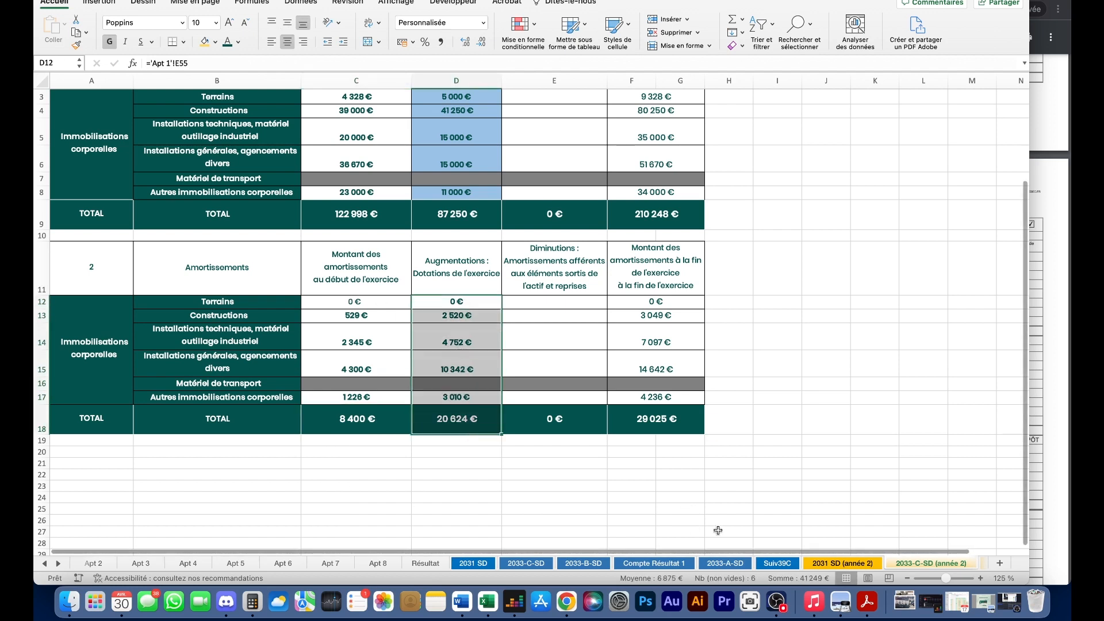
- Scroll the tab bar to the later sheets and open 2033-B-SD (année 2)
left_click(58, 565)
left_click(58, 565)
left_click(59, 565)
left_click(58, 566)
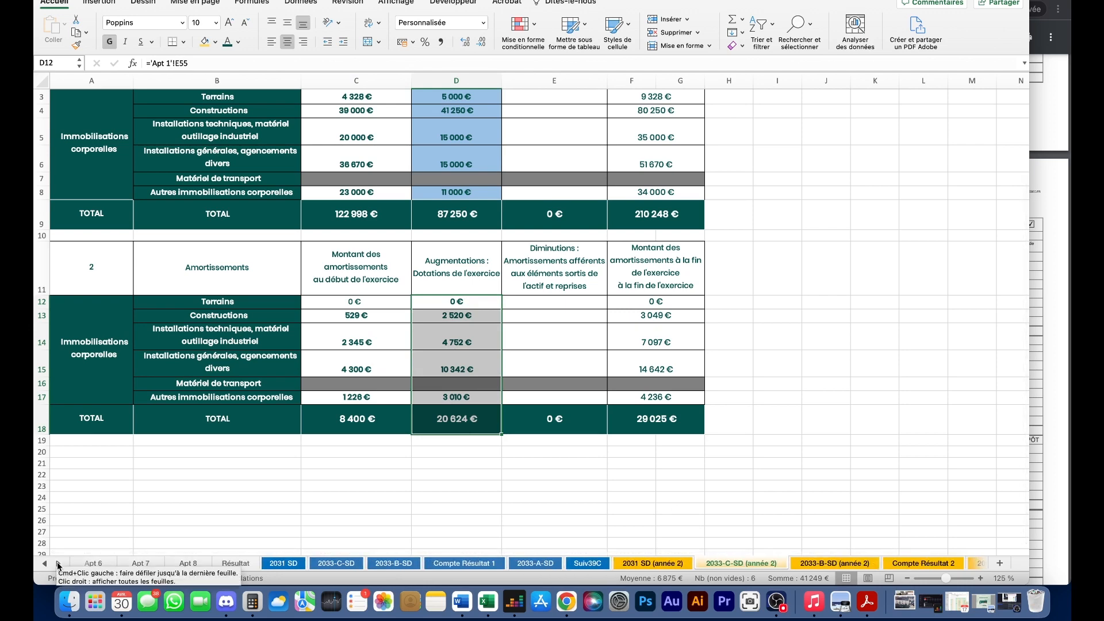
left_click(58, 565)
left_click(58, 565)
left_click(755, 567)
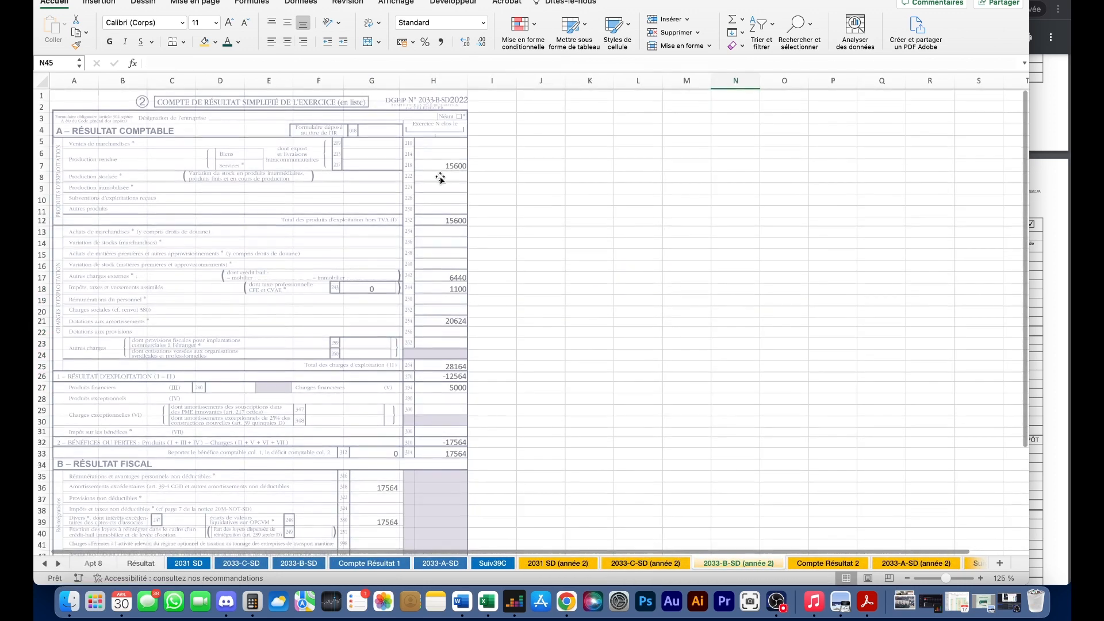
- Scroll through 2033-B-SD (année 2): 15600 revenue, 20624 depreciation, −17564 result
scroll(450, 195, "down", 5)
scroll(450, 198, "down", 2)
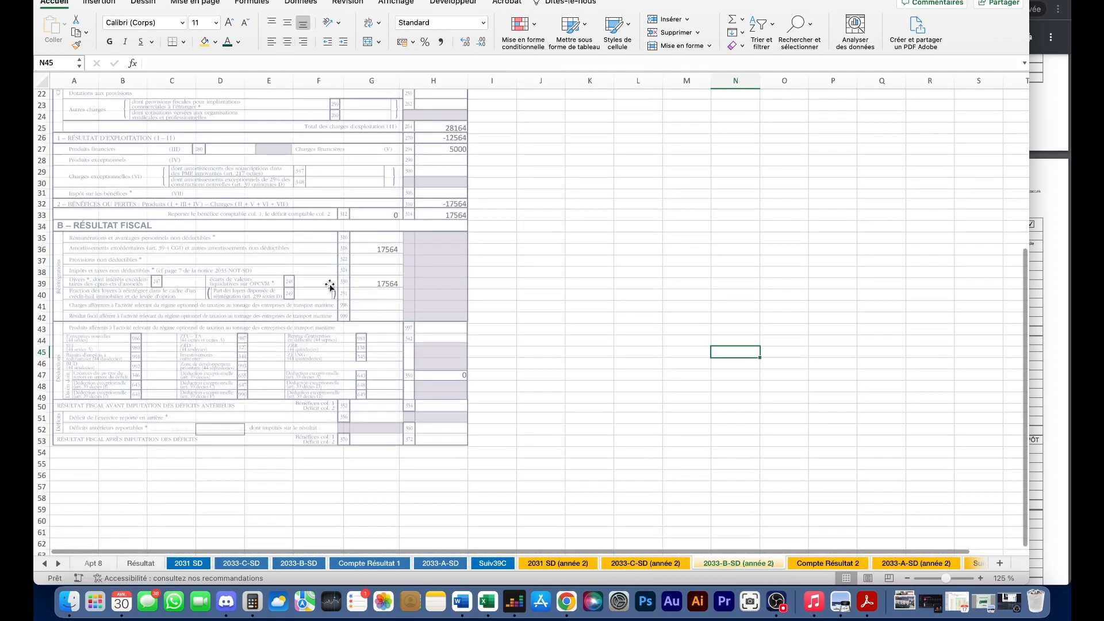
scroll(402, 339, "down", 1)
scroll(399, 331, "up", 8)
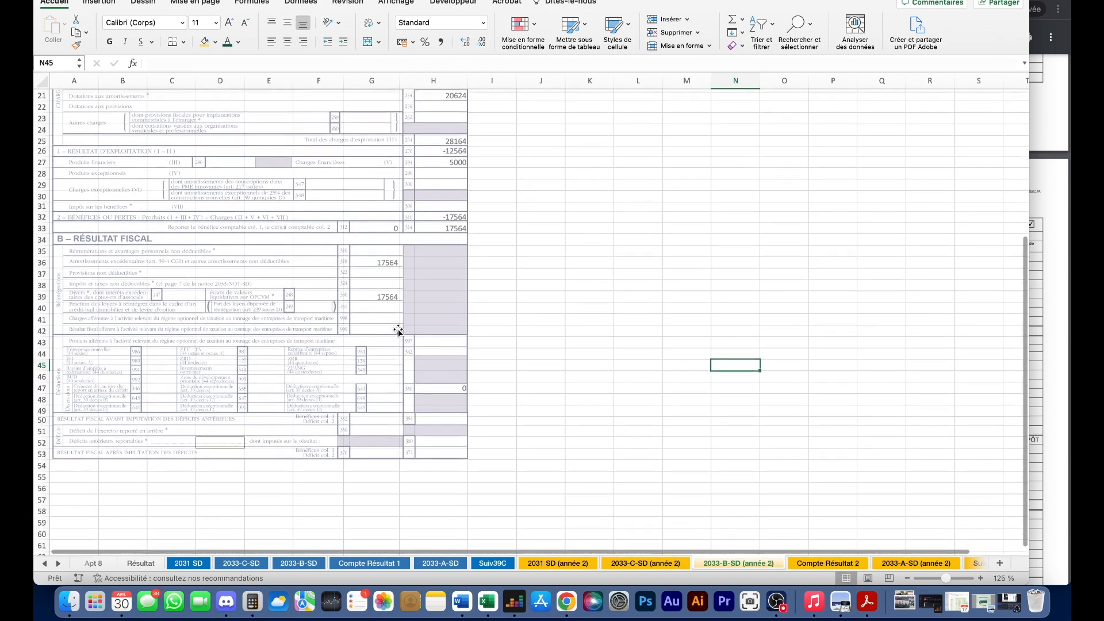
scroll(415, 348, "down", 2)
scroll(431, 219, "up", 5)
scroll(432, 222, "down", 10)
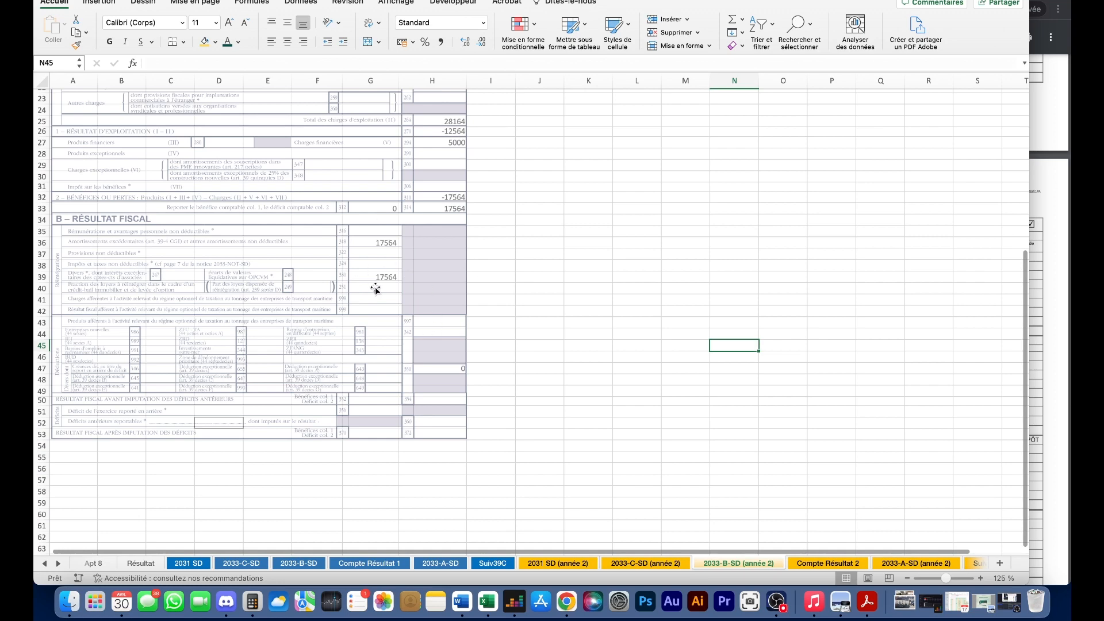
scroll(386, 285, "up", 5)
- On Compte Résultat 2, check both apartments' reintegrated results and the global result figures
key("ctrl+Page_Down")
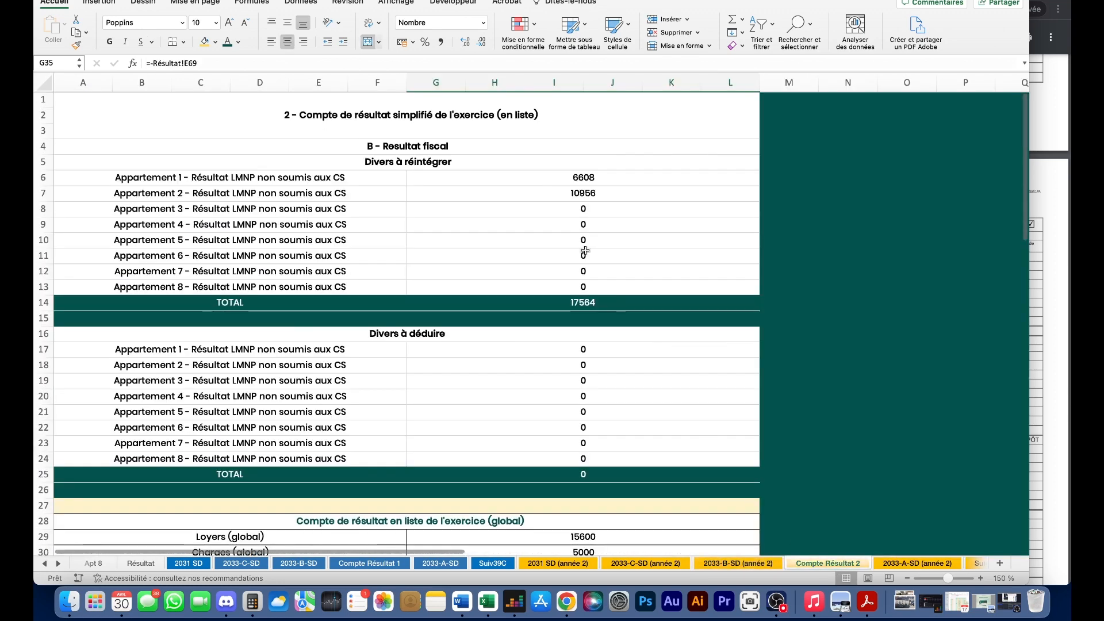
left_click(475, 178)
left_click(487, 196)
scroll(506, 218, "down", 5)
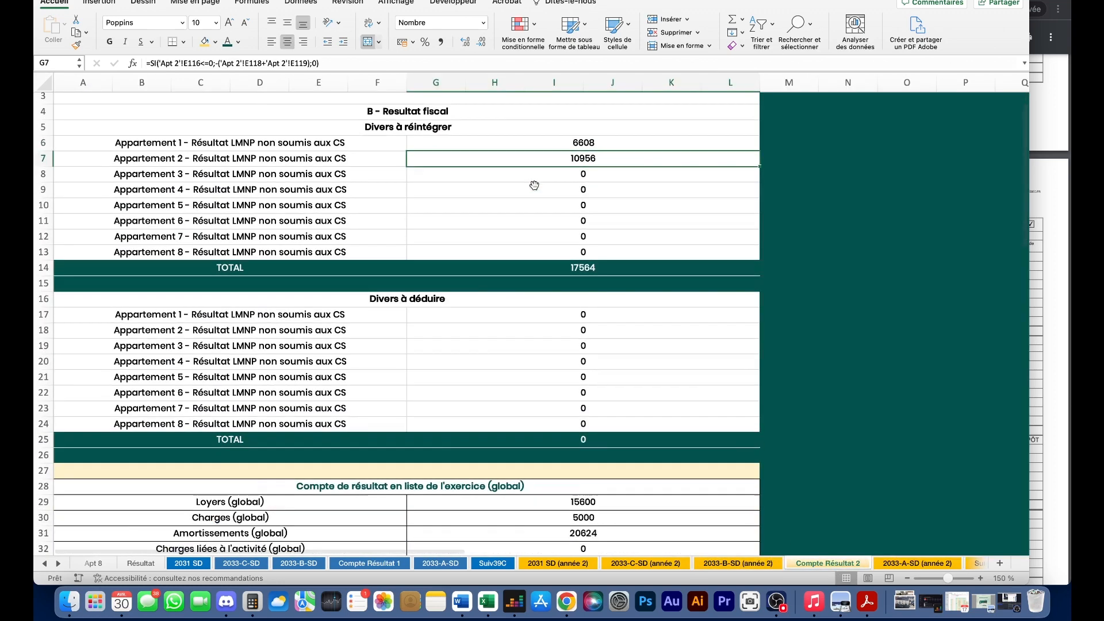
left_click_drag(535, 364, 533, 485)
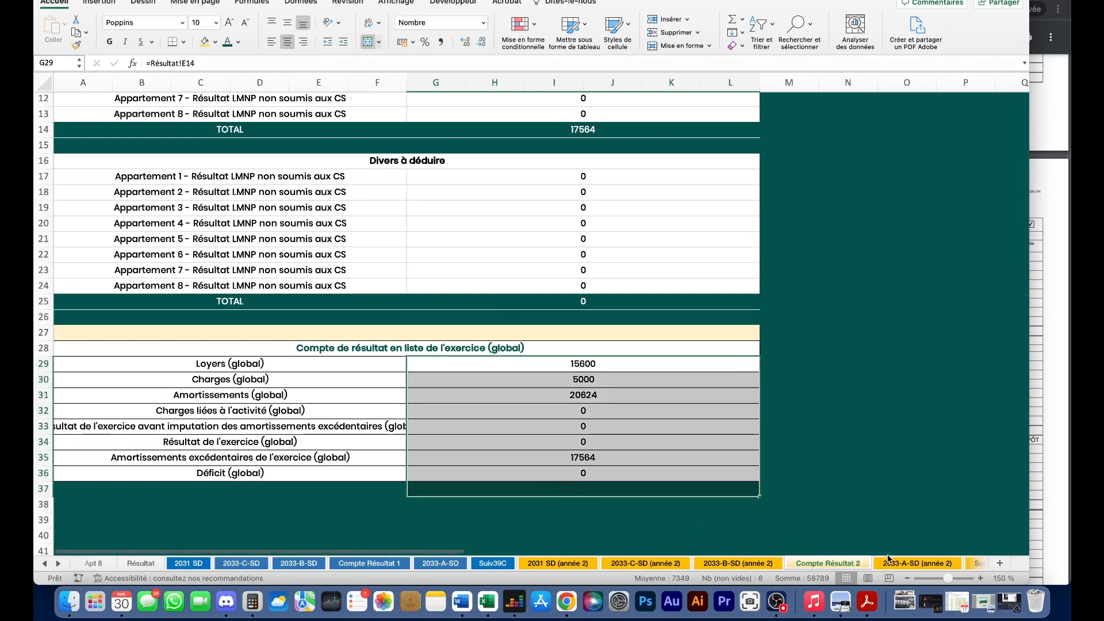
- Review the 2033-A-SD (année 2) balance sheet totalling 181223, then go to Suivi 39C (année 2)
left_click(903, 564)
scroll(490, 246, "down", 3)
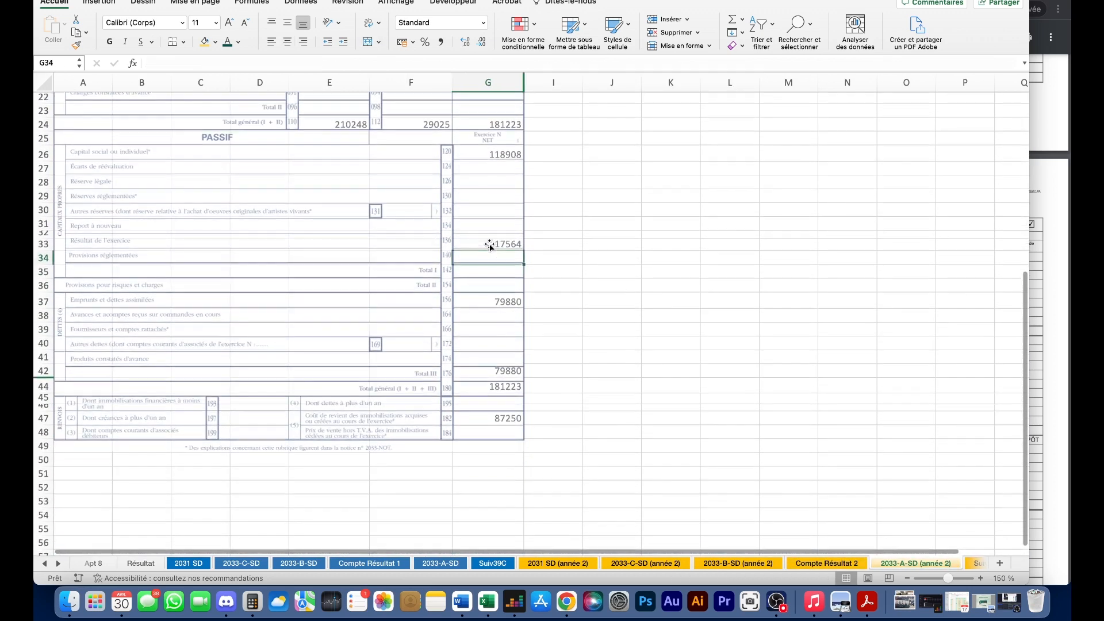
scroll(481, 336, "up", 5)
scroll(414, 181, "down", 5)
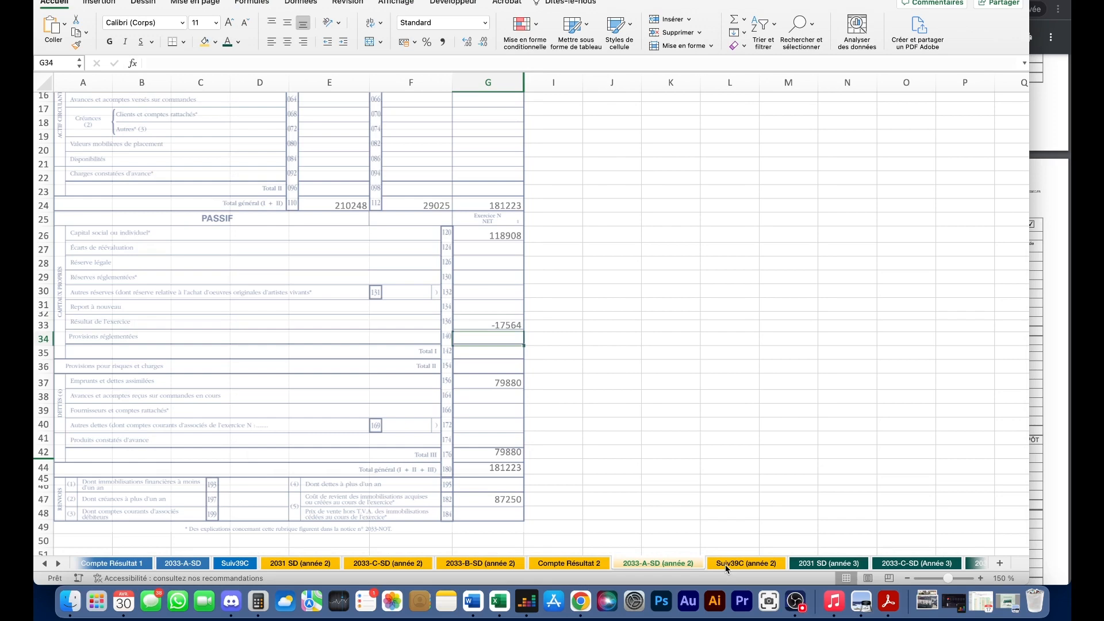
left_click(726, 565)
scroll(443, 317, "up", 3)
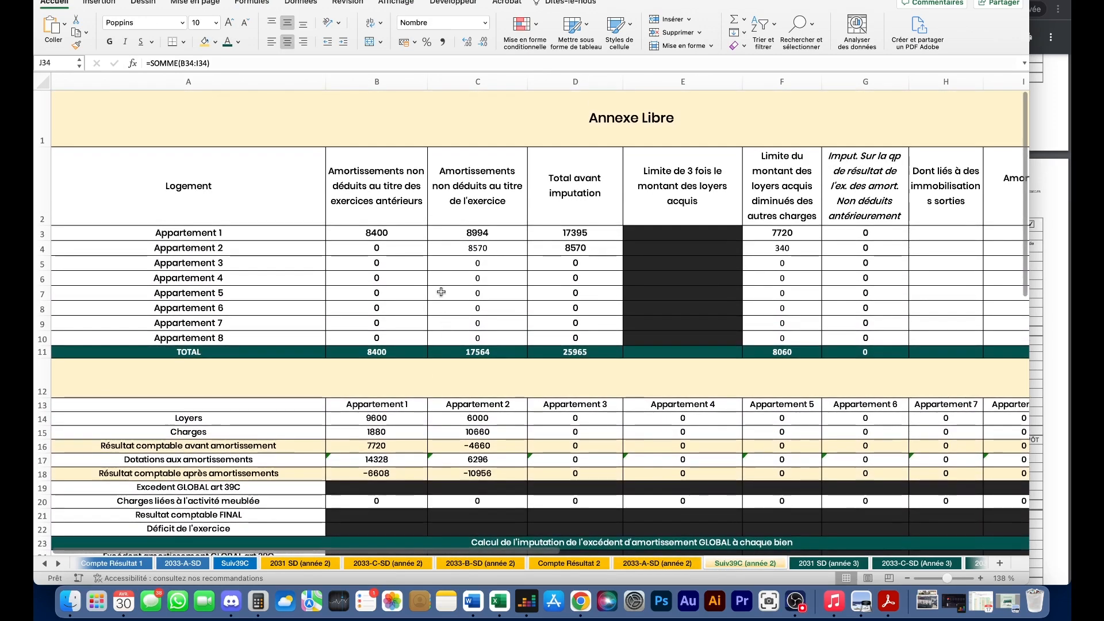
left_click(342, 238)
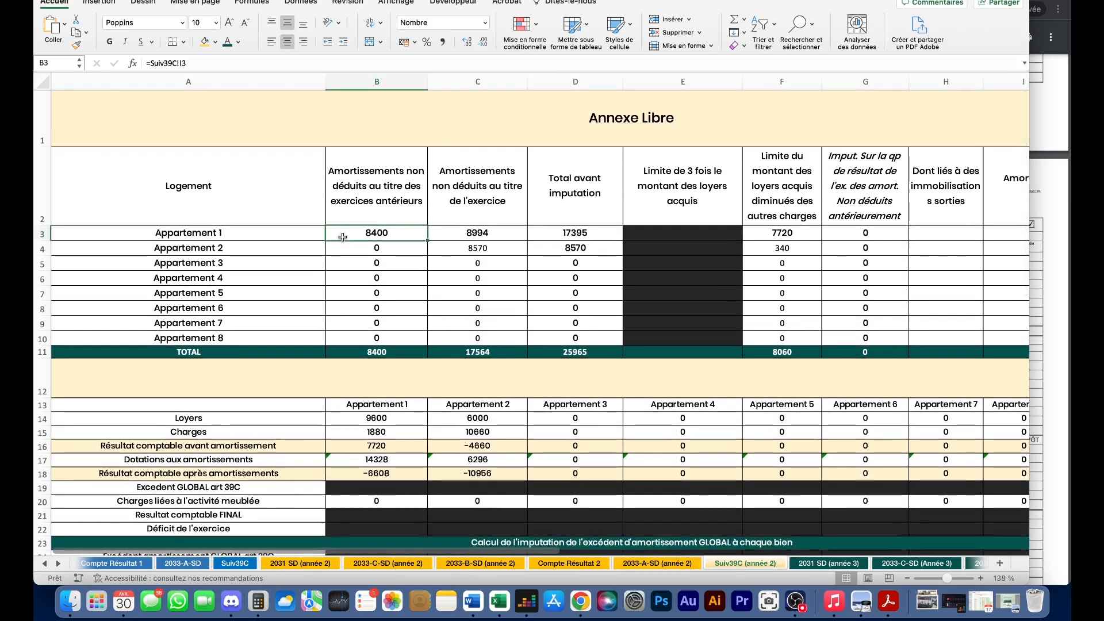
scroll(559, 245, "right", 5)
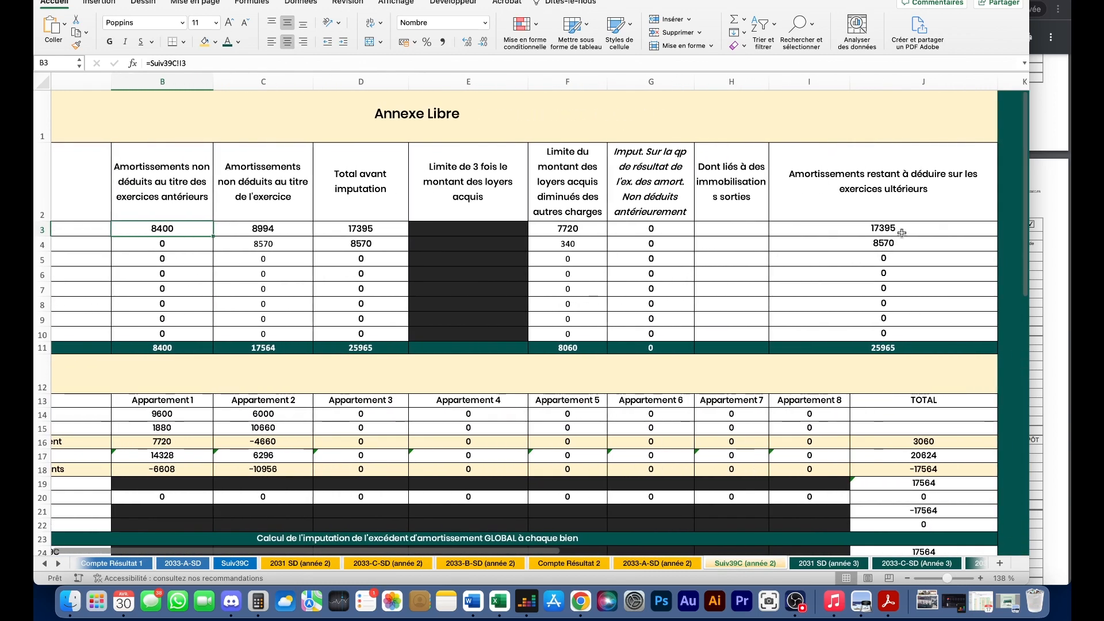
scroll(862, 247, "left", 5)
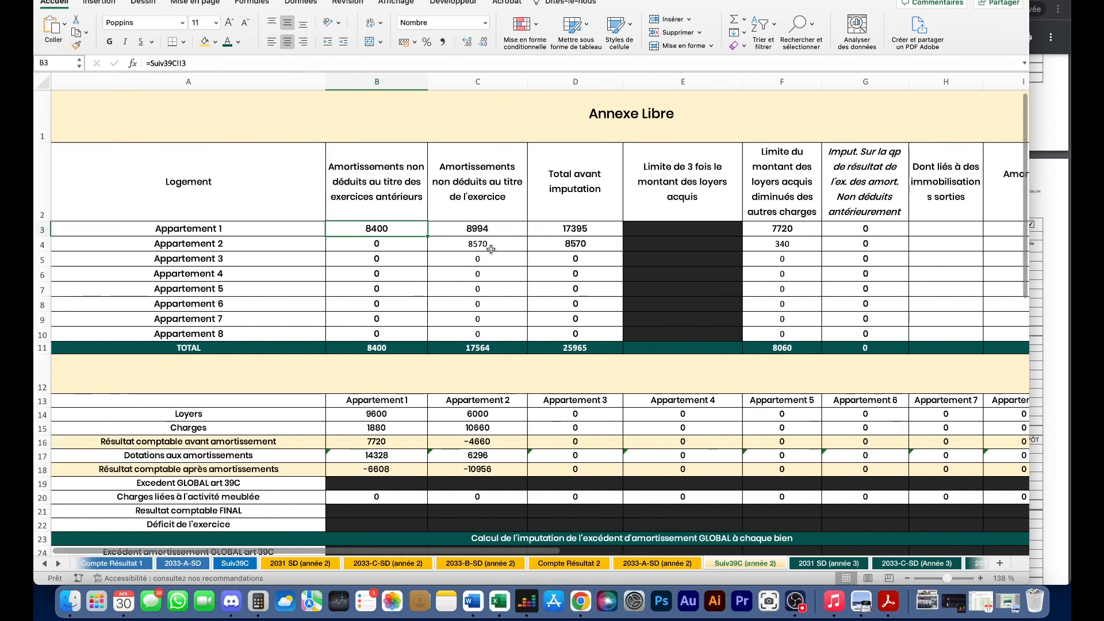
left_click_drag(283, 245, 460, 245)
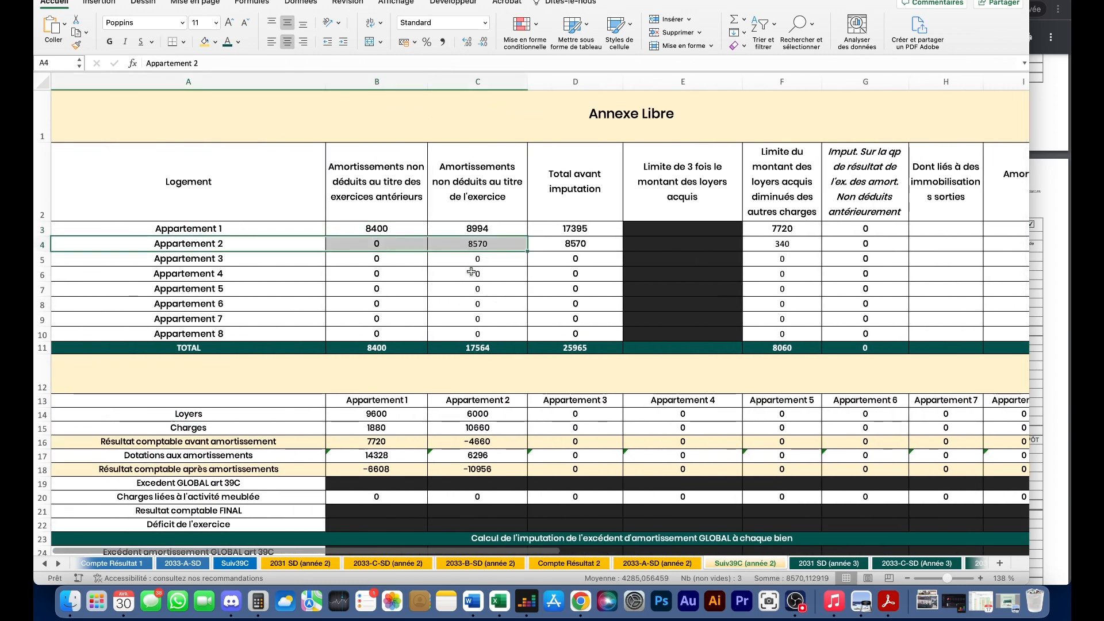
scroll(448, 287, "down", 6)
scroll(433, 381, "up", 2)
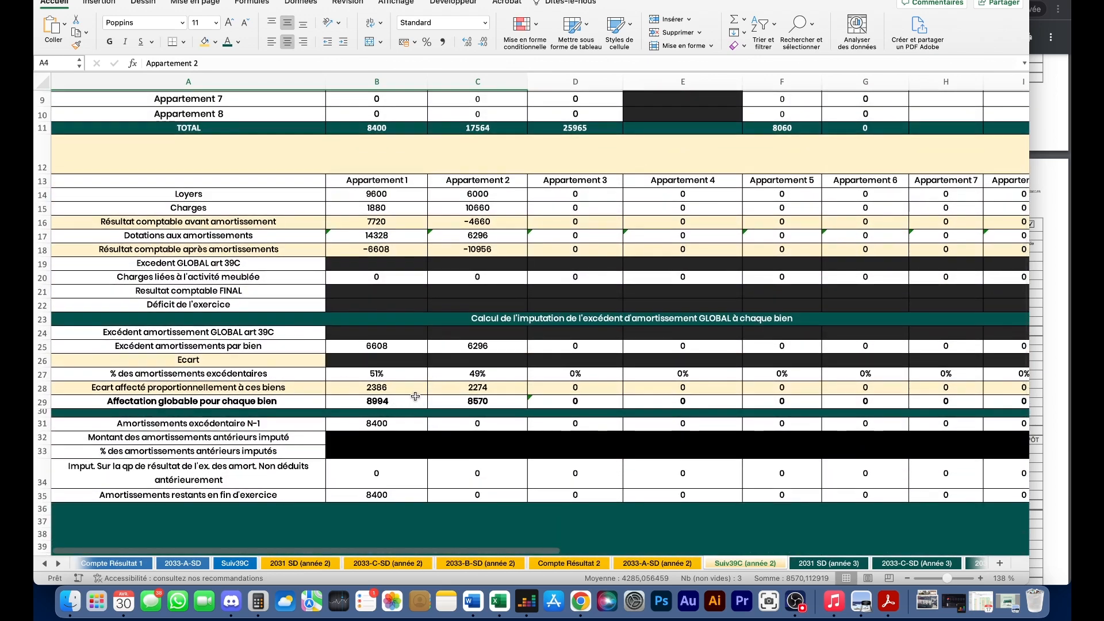
scroll(415, 396, "right", 5)
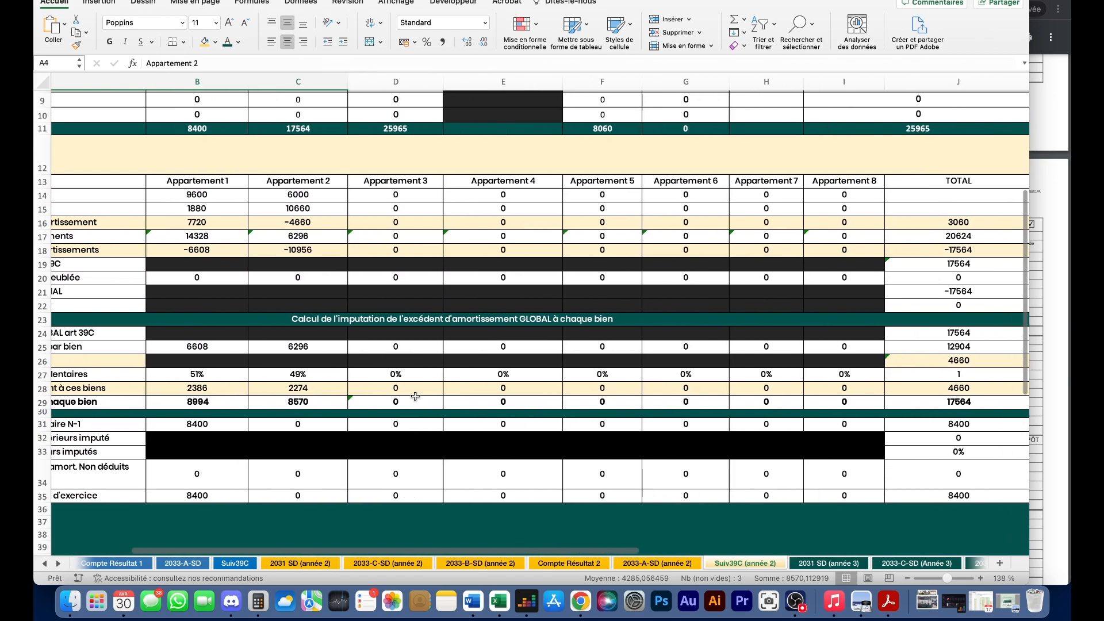
scroll(594, 411, "left", 5)
scroll(594, 411, "up", 2)
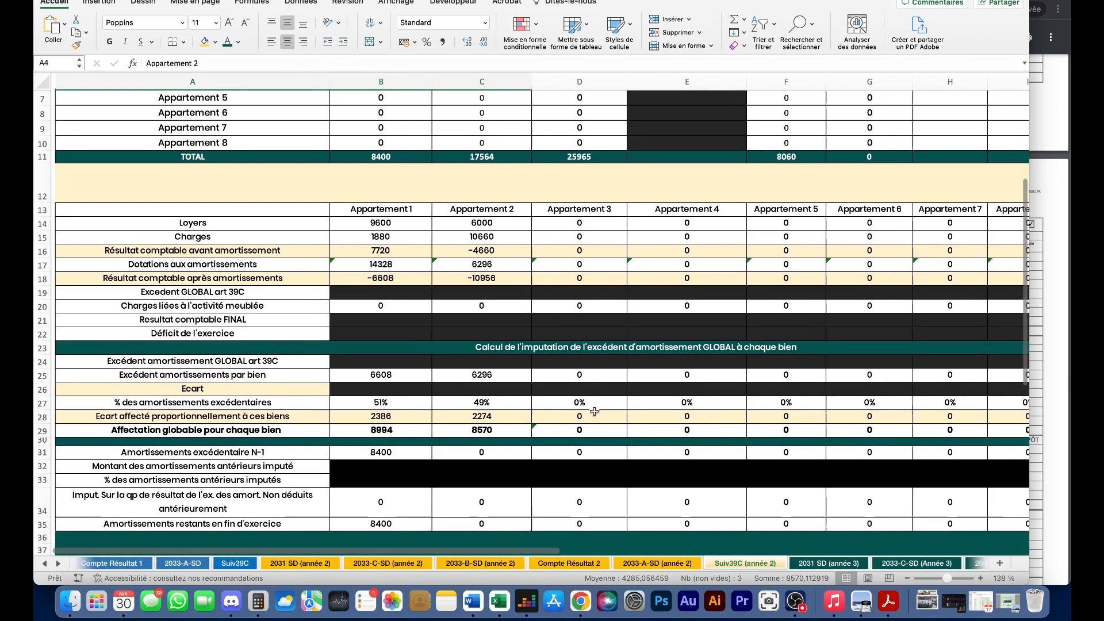
scroll(594, 411, "right", 1)
scroll(594, 411, "up", 5)
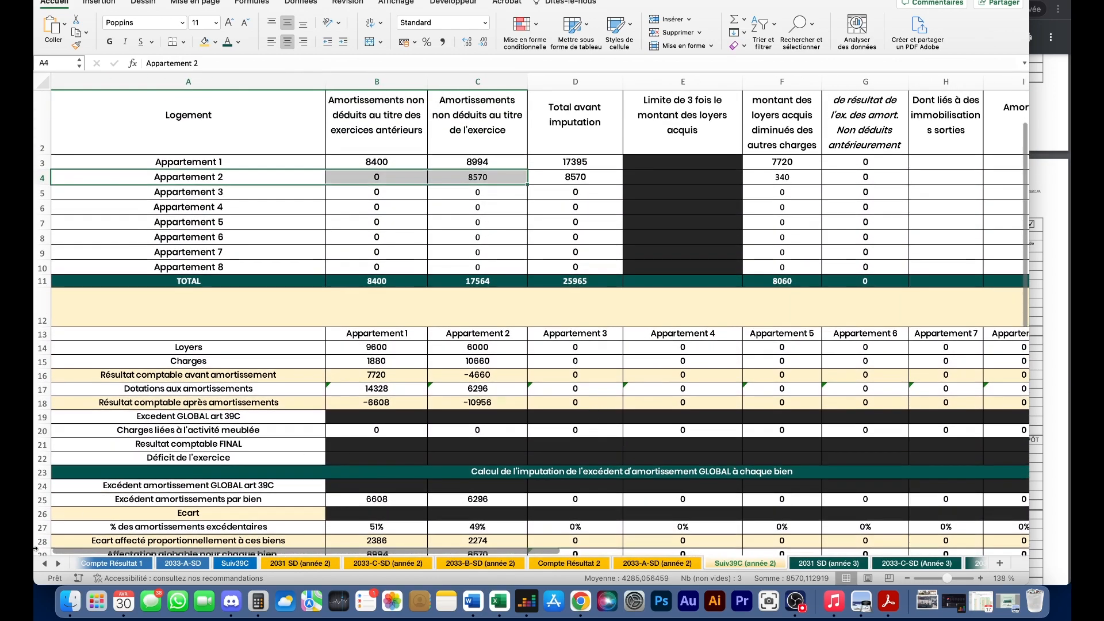
left_click(45, 564)
left_click(45, 563)
- Set Apt 1's 2024 annual rent to 0 €
left_click(45, 563)
left_click(45, 563)
left_click(93, 564)
scroll(519, 378, "up", 15)
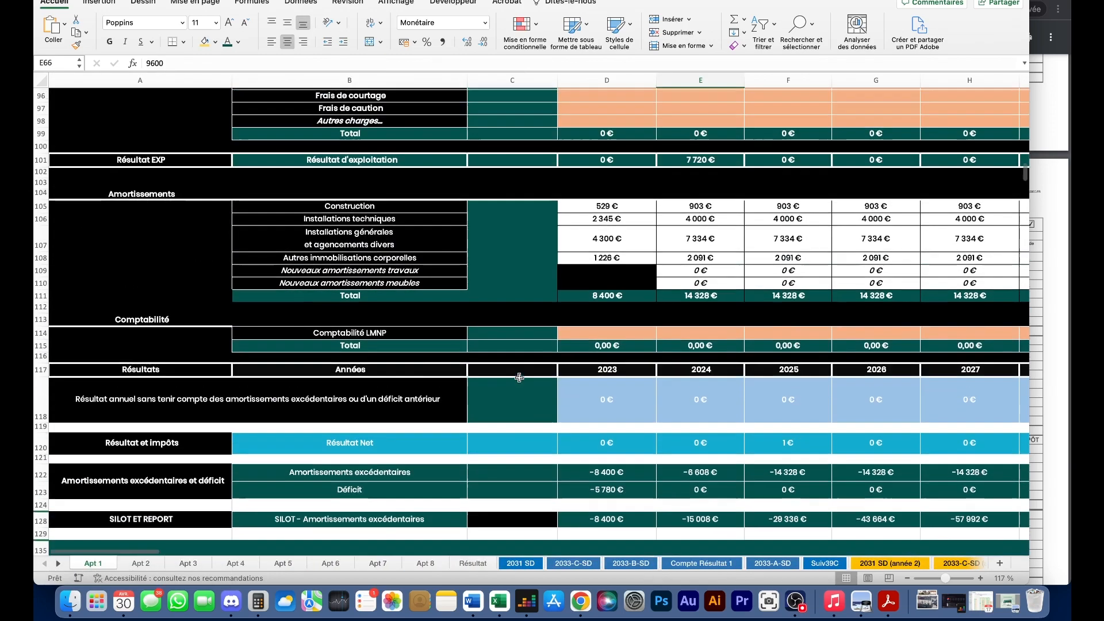
scroll(519, 378, "up", 3)
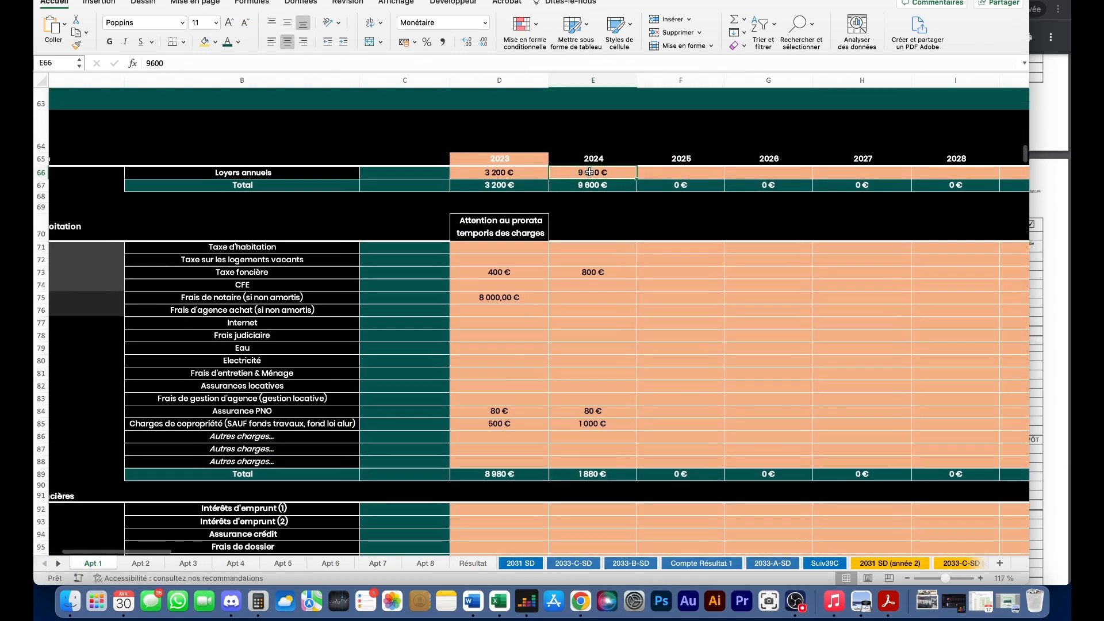
left_click(678, 336)
left_click(596, 173)
type("0")
key("Return")
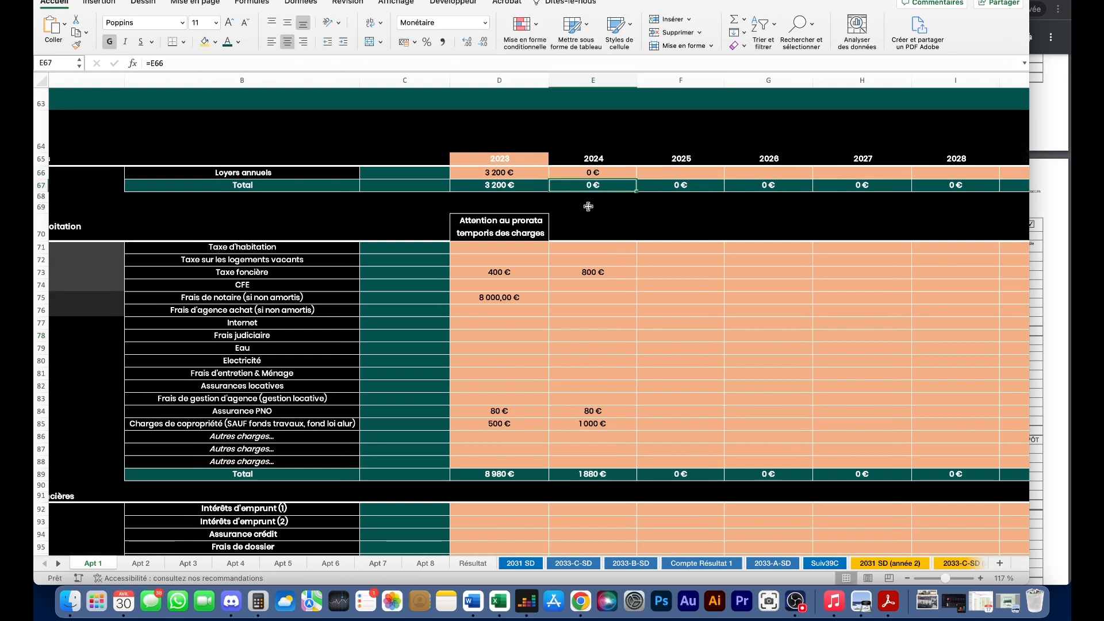
- Add 5 000 € of 2024 Frais judiciaire on Apt 1 and check the 2024 deficit
scroll(596, 176, "down", 15)
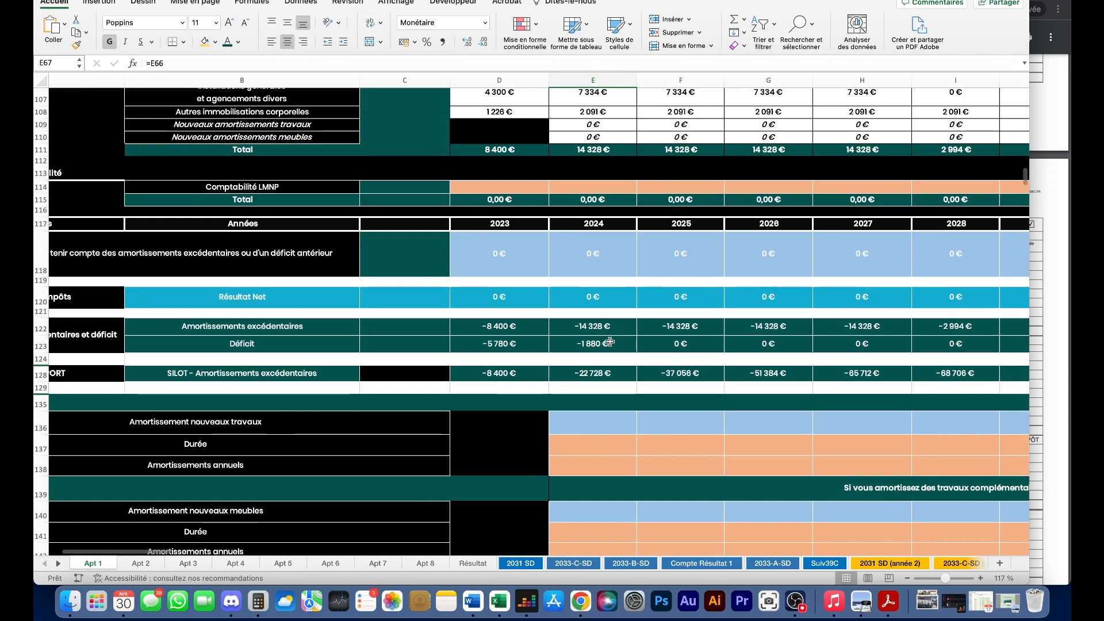
scroll(606, 343, "up", 14)
left_click(592, 253)
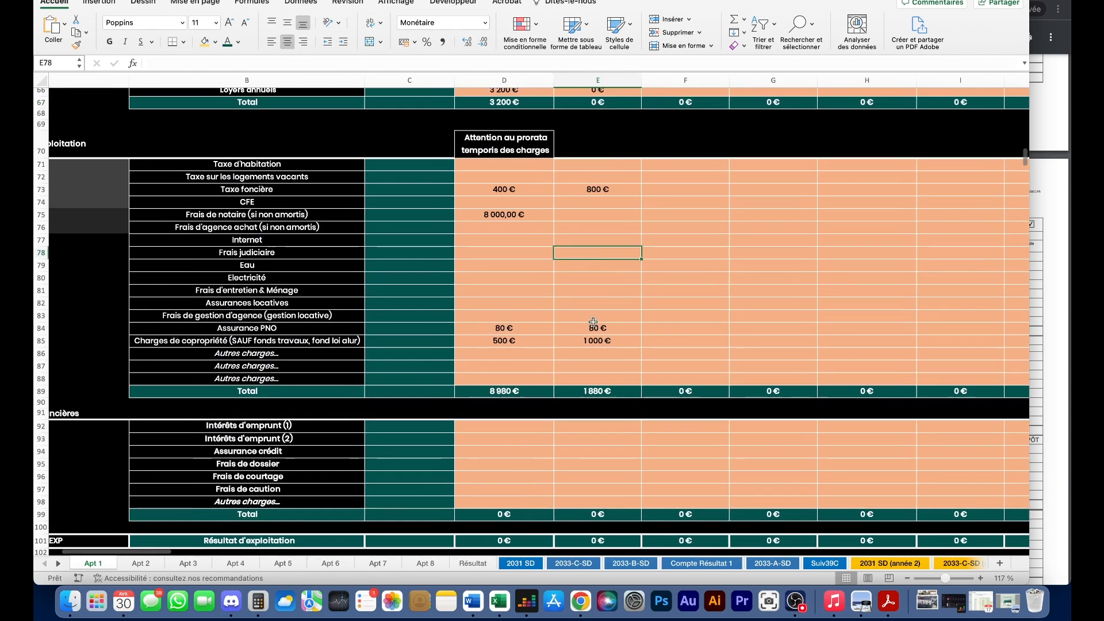
type("50")
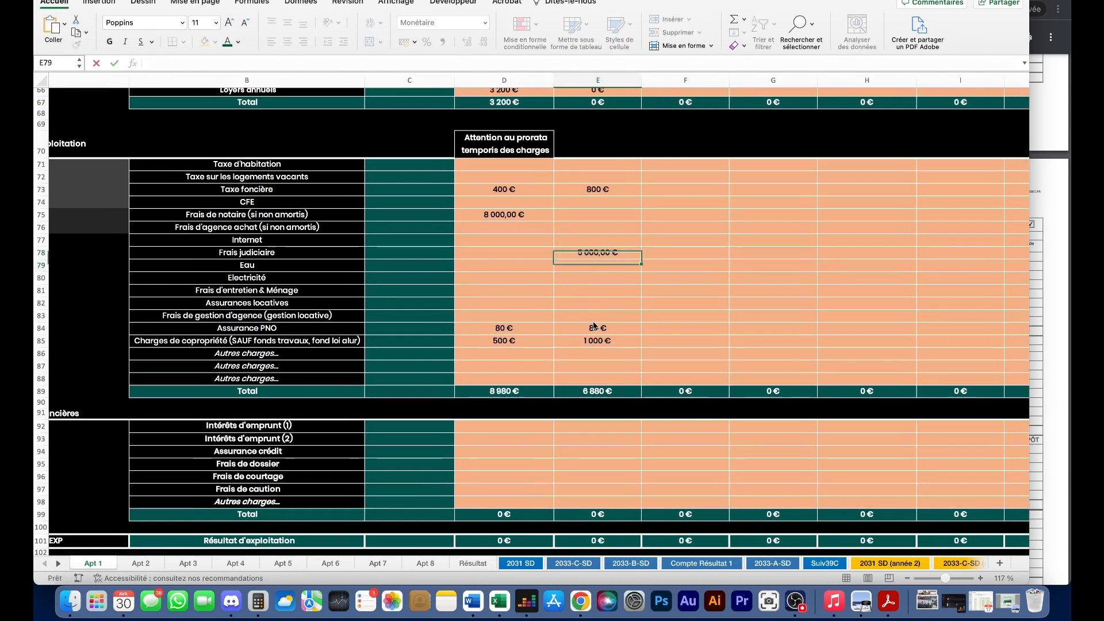
key("Return")
scroll(598, 345, "down", 12)
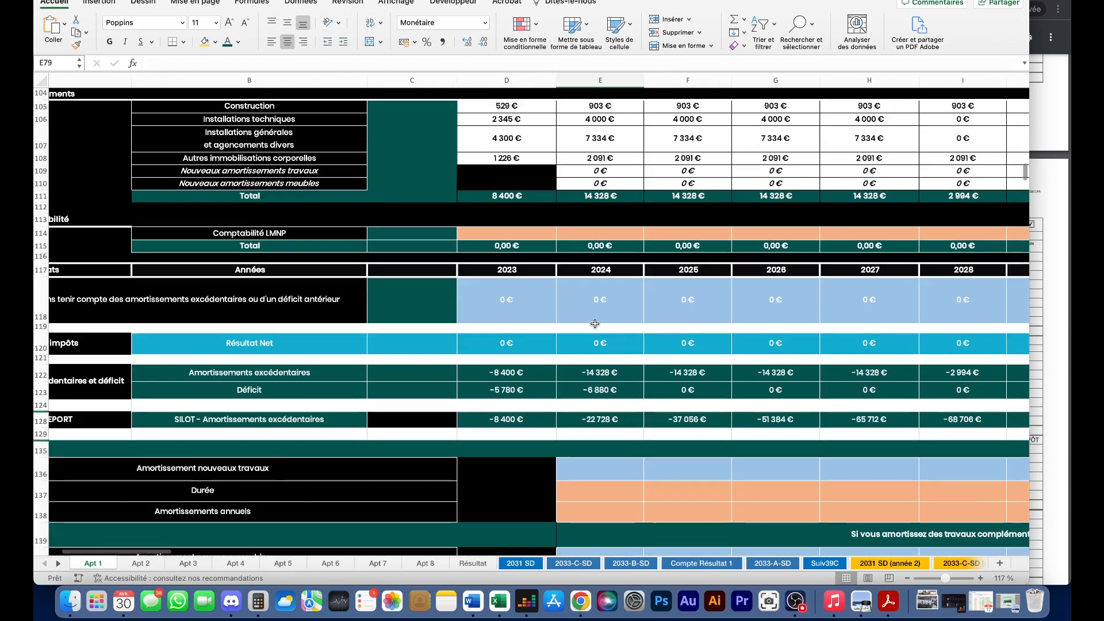
left_click(598, 390)
left_click(141, 563)
scroll(640, 334, "down", 10)
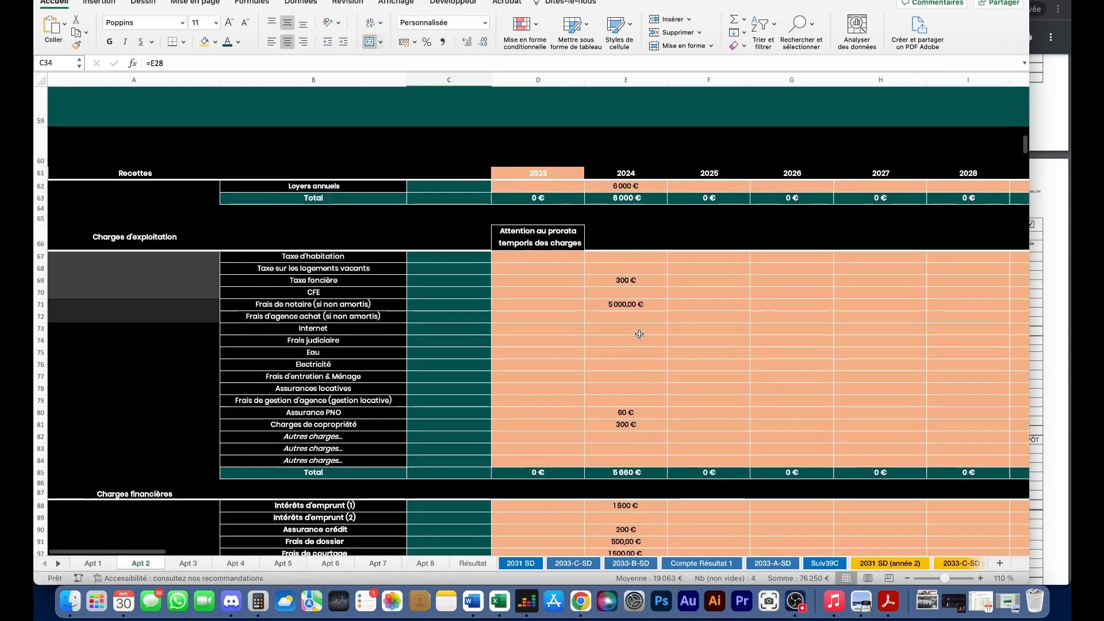
- Set Apt 2's 2024 annual rent to 40 000 € and check the annual result formula
scroll(640, 334, "up", 3)
left_click(644, 288)
type("40")
key("Return")
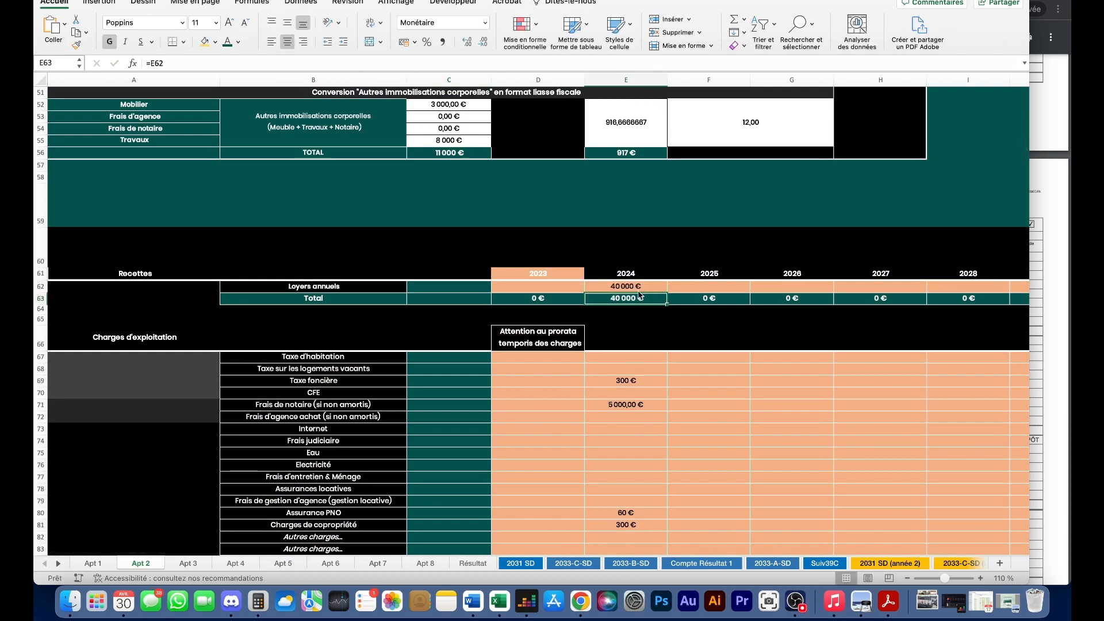
scroll(684, 295, "down", 10)
scroll(685, 294, "down", 8)
left_click(654, 276)
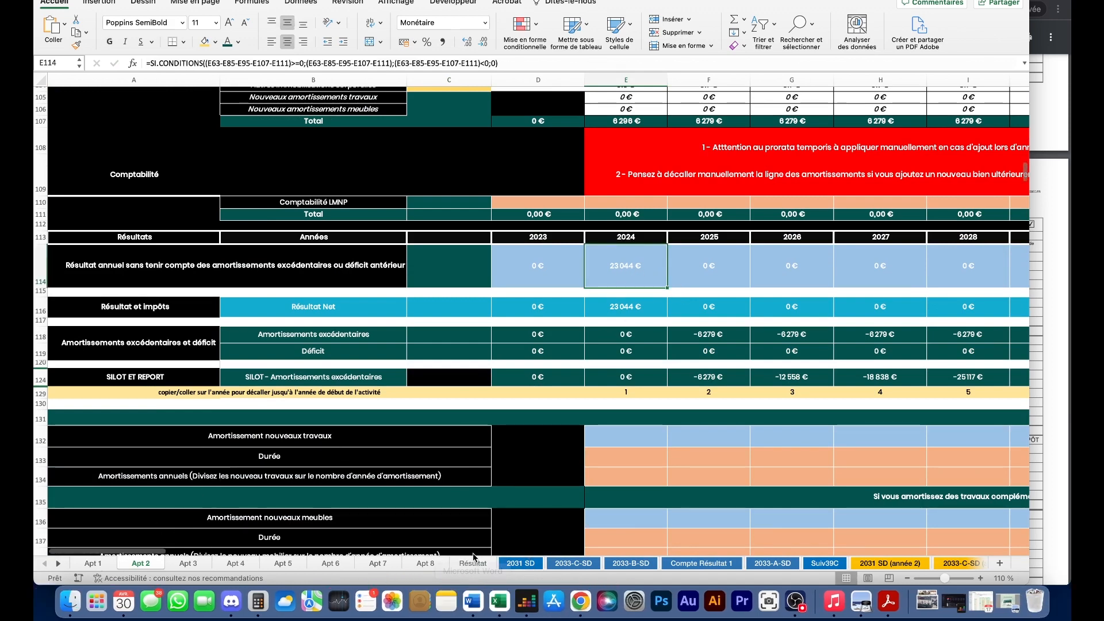
- Switch to the Résultat summary and silence system notifications for one hour
left_click(472, 563)
scroll(599, 396, "up", 10)
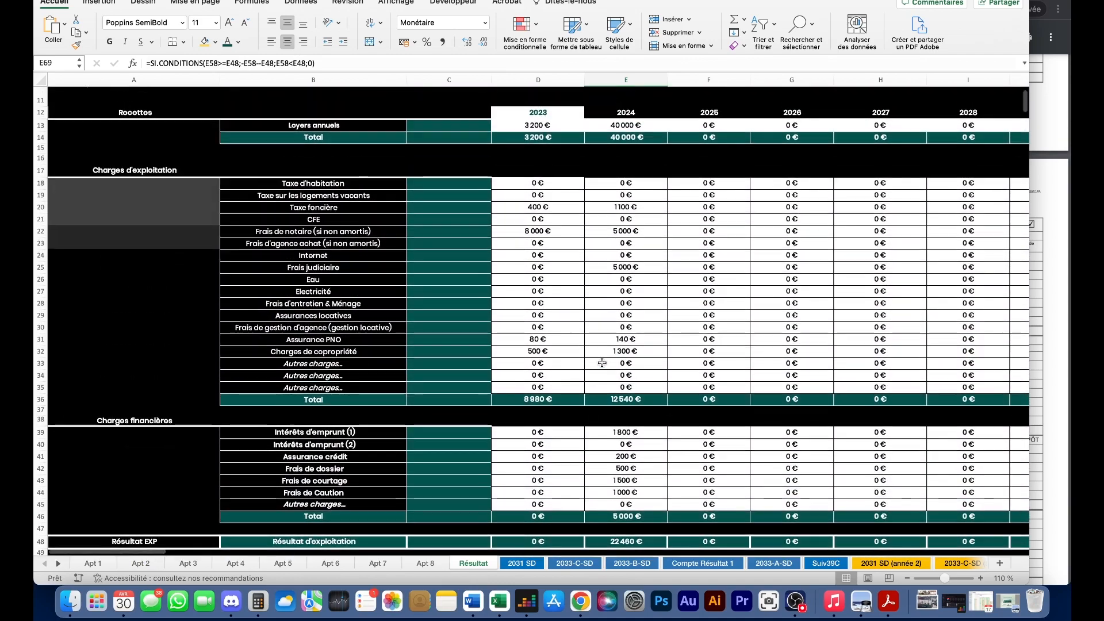
scroll(632, 141, "down", 5)
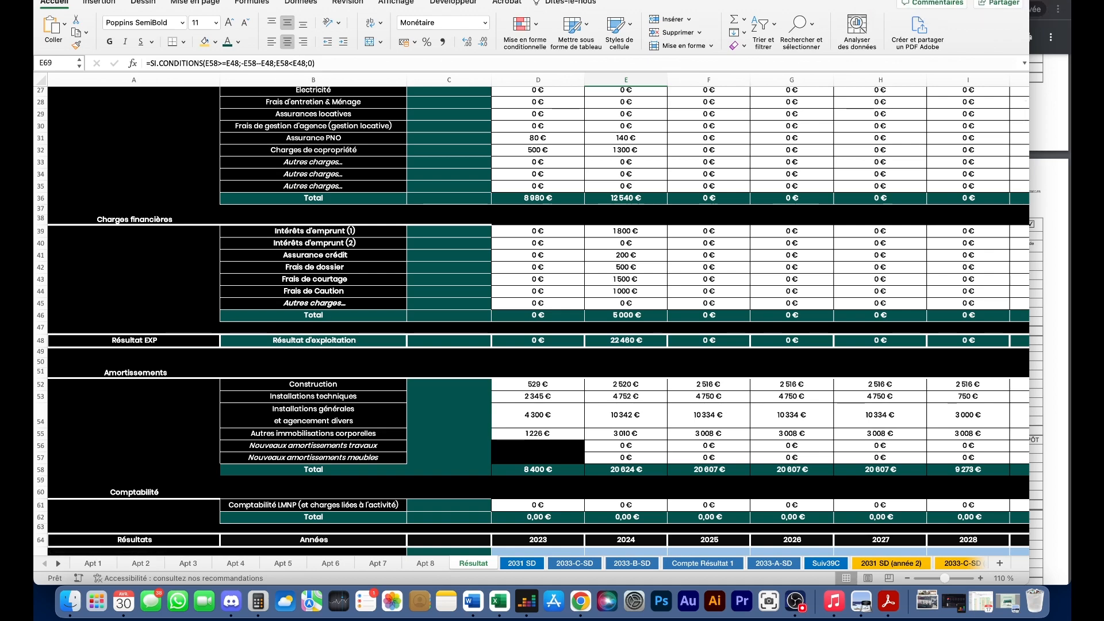
left_click(930, 1)
left_click(987, 22)
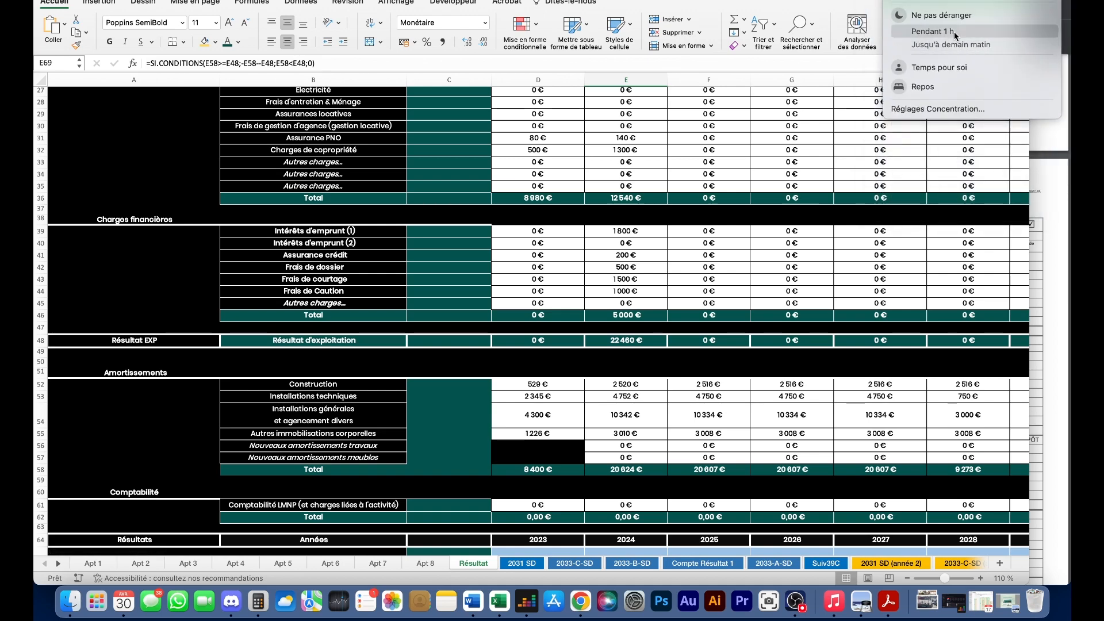
left_click(672, 163)
- Check Résultat's 2024 operating result, amortisation total, 1 836 € result and 2023 carry-forward
scroll(663, 164, "up", 8)
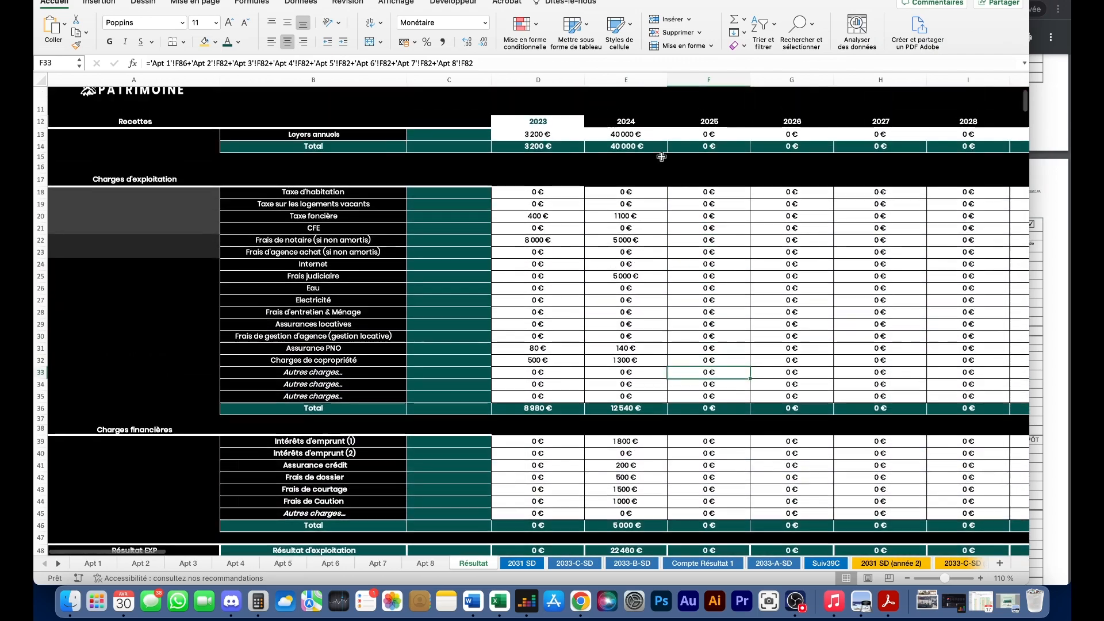
scroll(612, 216, "down", 6)
scroll(645, 285, "down", 2)
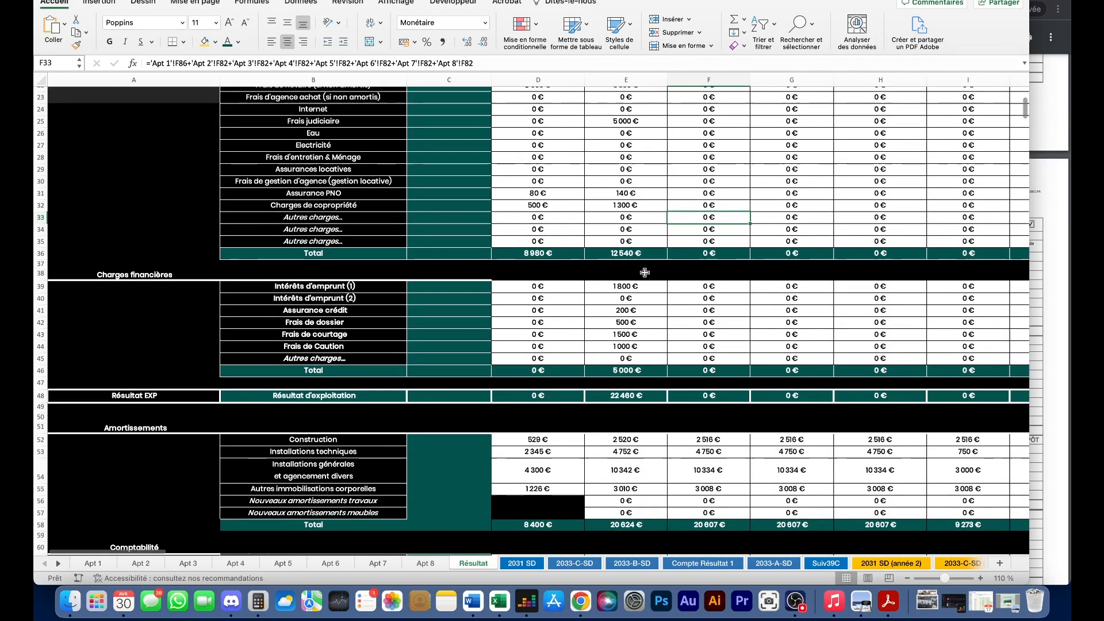
scroll(631, 253, "down", 5)
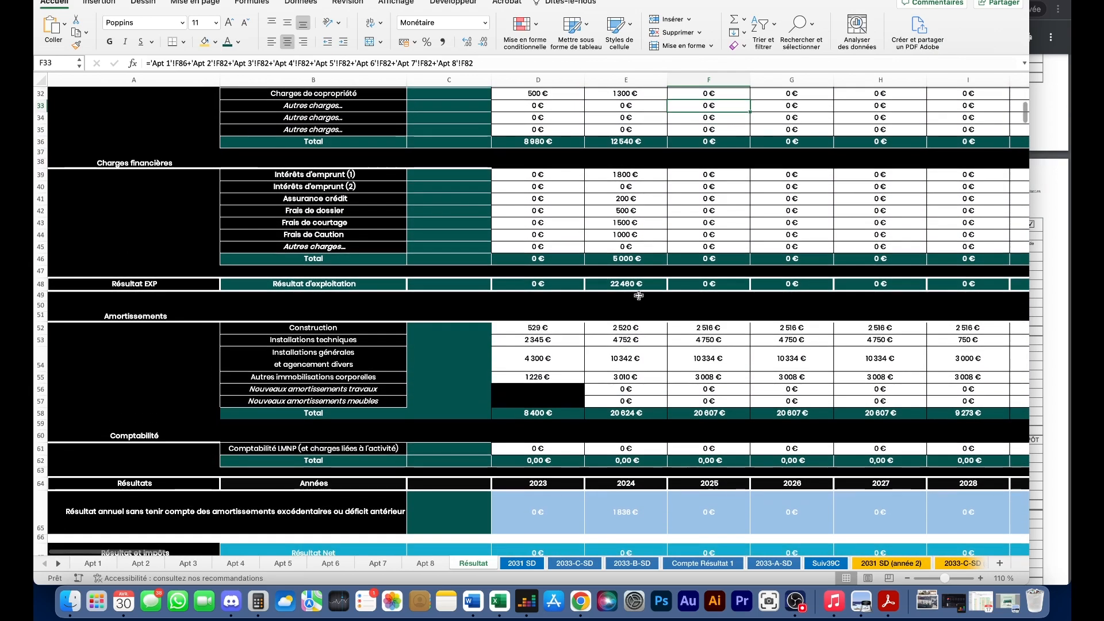
left_click(639, 285)
scroll(634, 314, "down", 2)
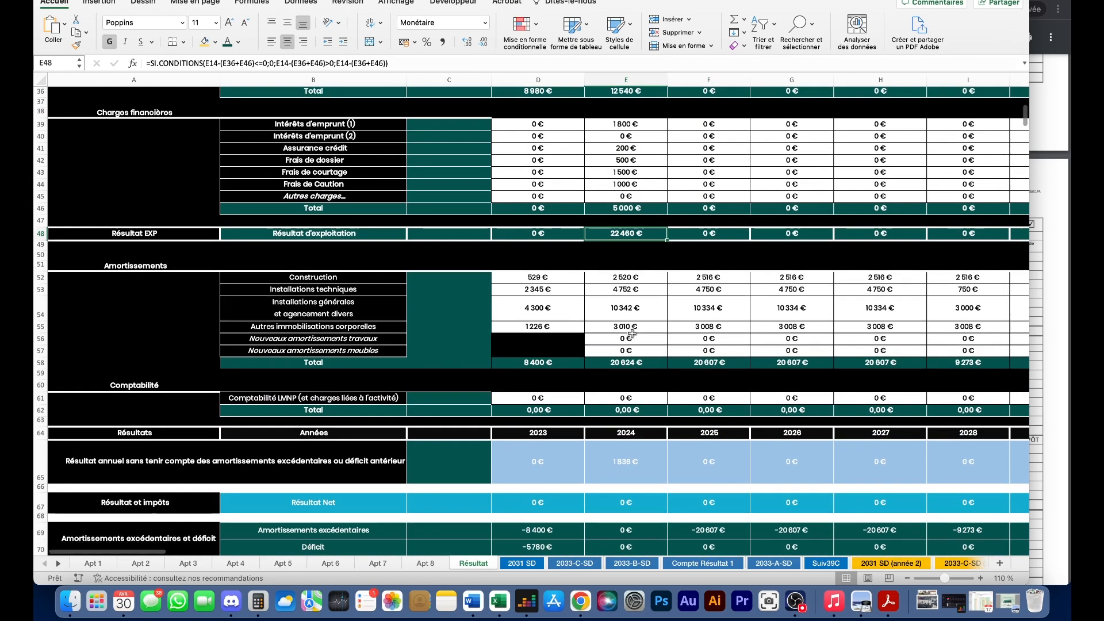
left_click(625, 364)
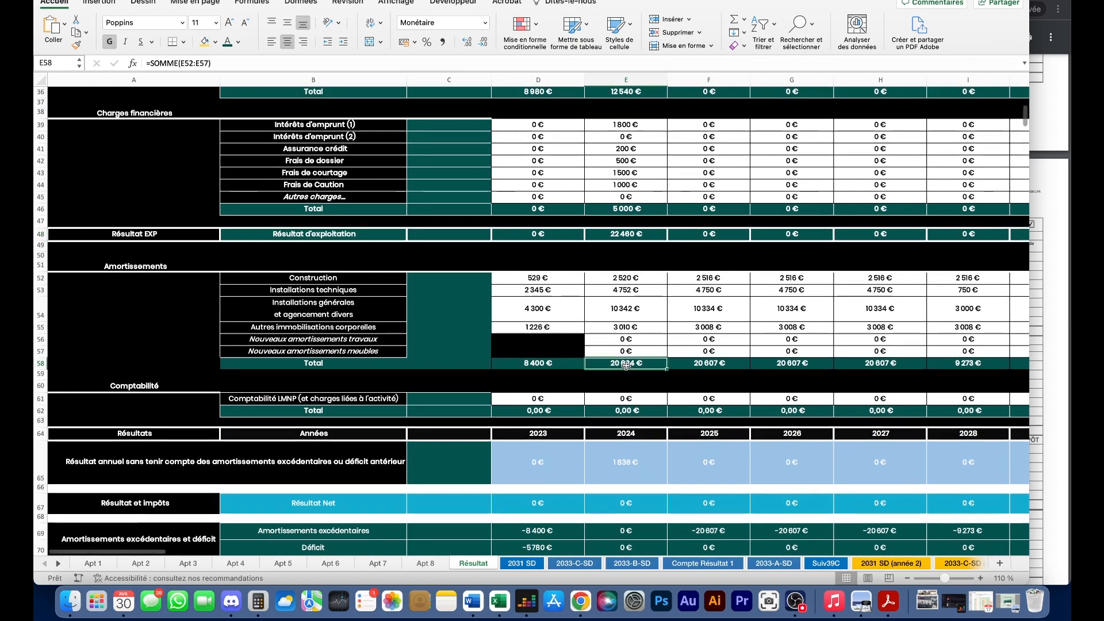
scroll(645, 303, "down", 3)
scroll(644, 303, "down", 2)
left_click(646, 330)
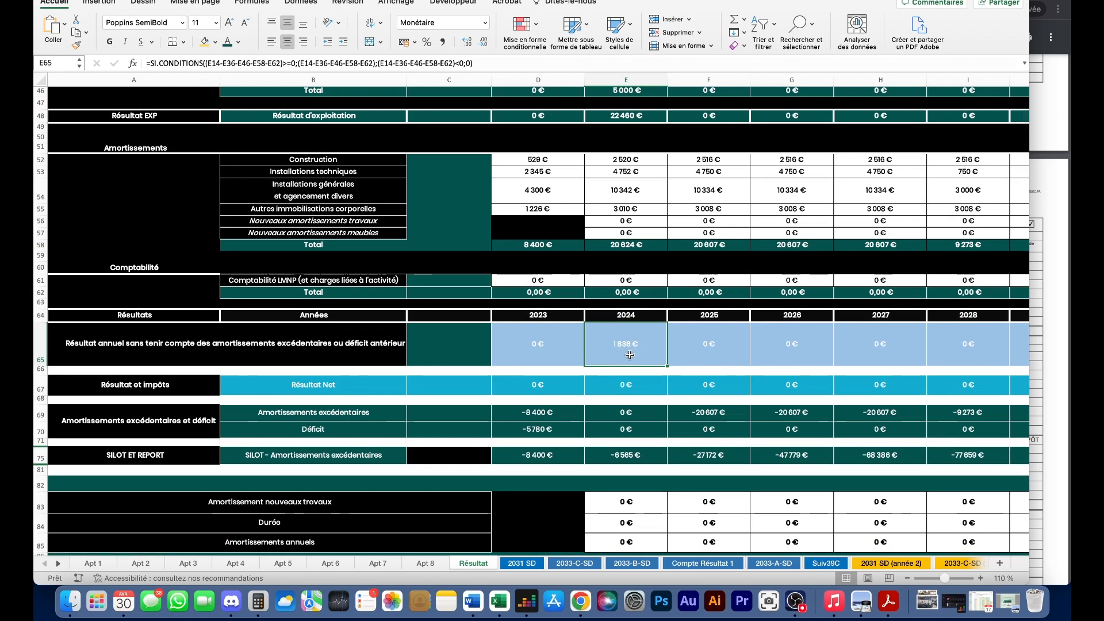
scroll(641, 353, "down", 1)
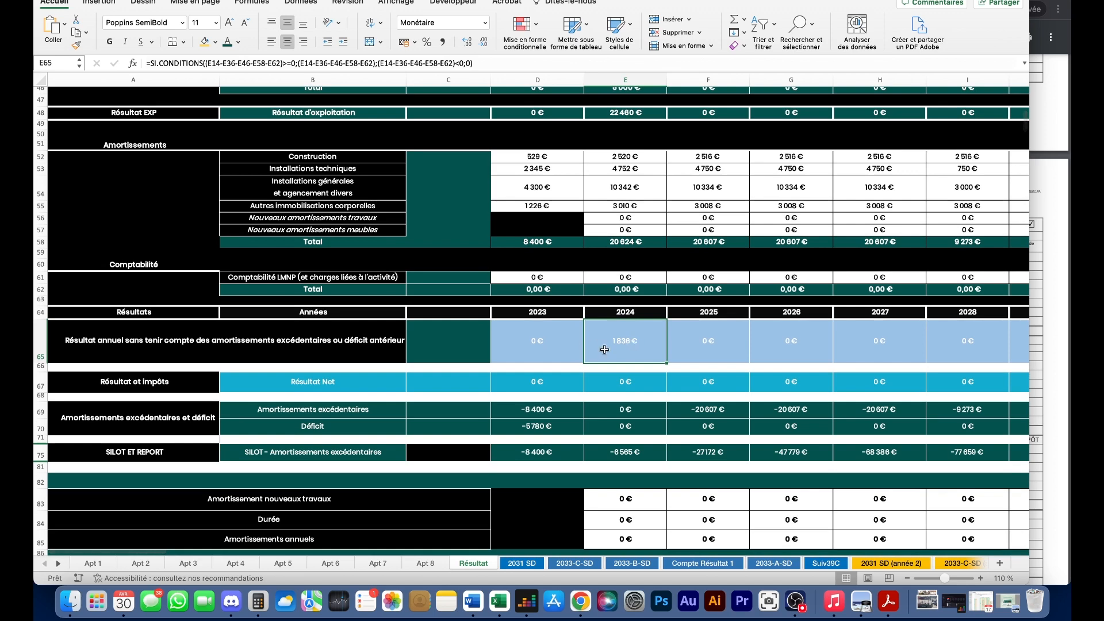
left_click(541, 455)
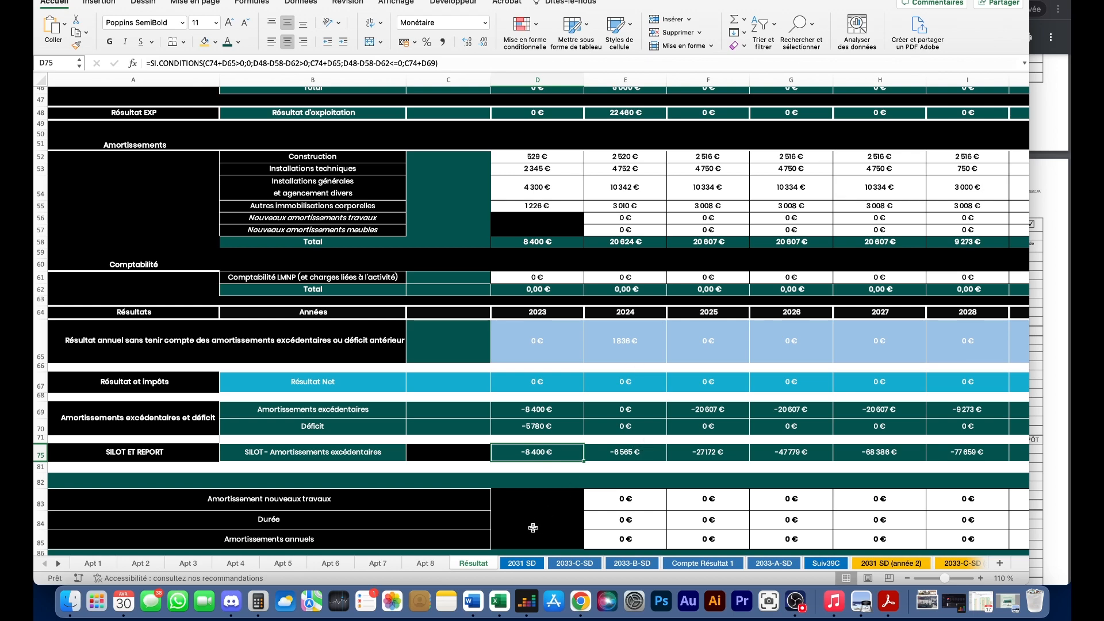
left_click(529, 563)
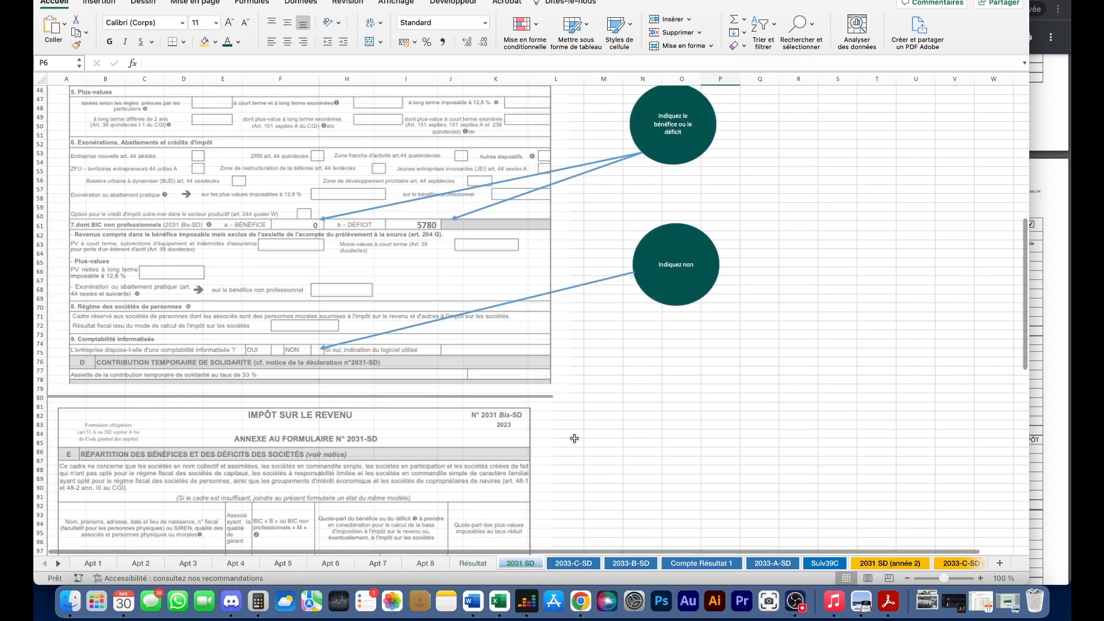
- Look over the 2031 SD (année 2) form
scroll(574, 438, "up", 2)
scroll(574, 438, "up", 4)
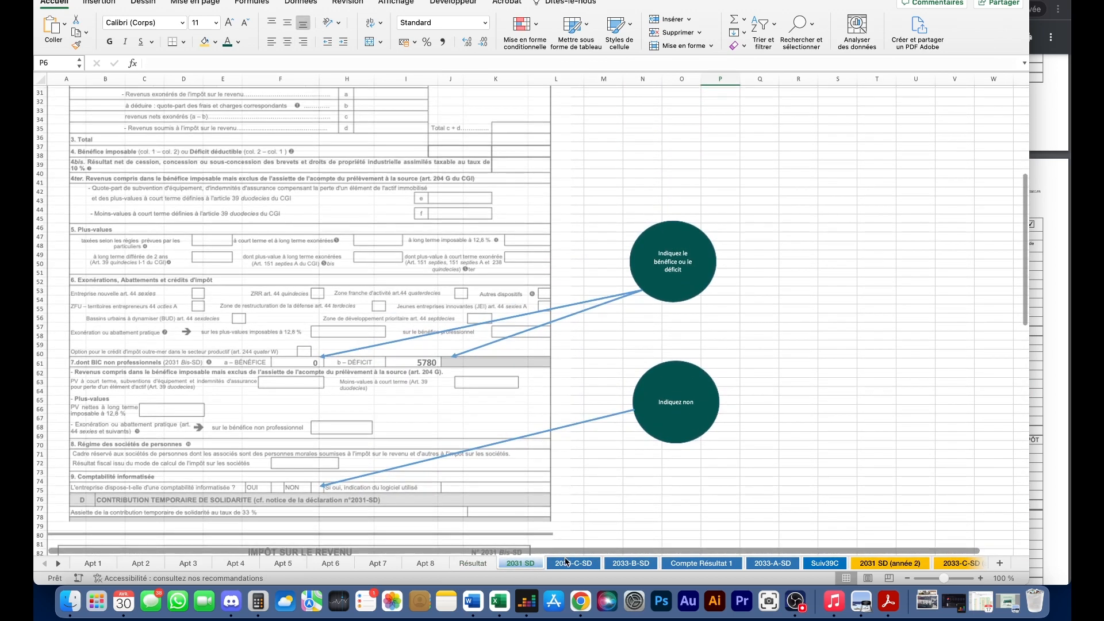
left_click(603, 464)
left_click(859, 568)
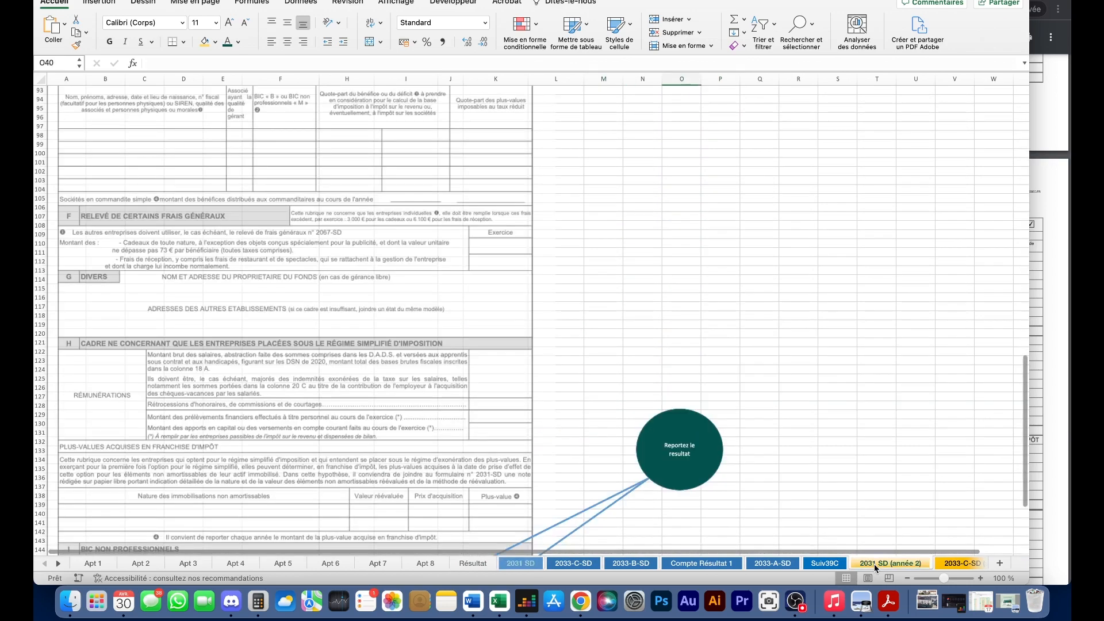
scroll(681, 440, "up", 3)
scroll(684, 436, "down", 10)
scroll(684, 435, "up", 4)
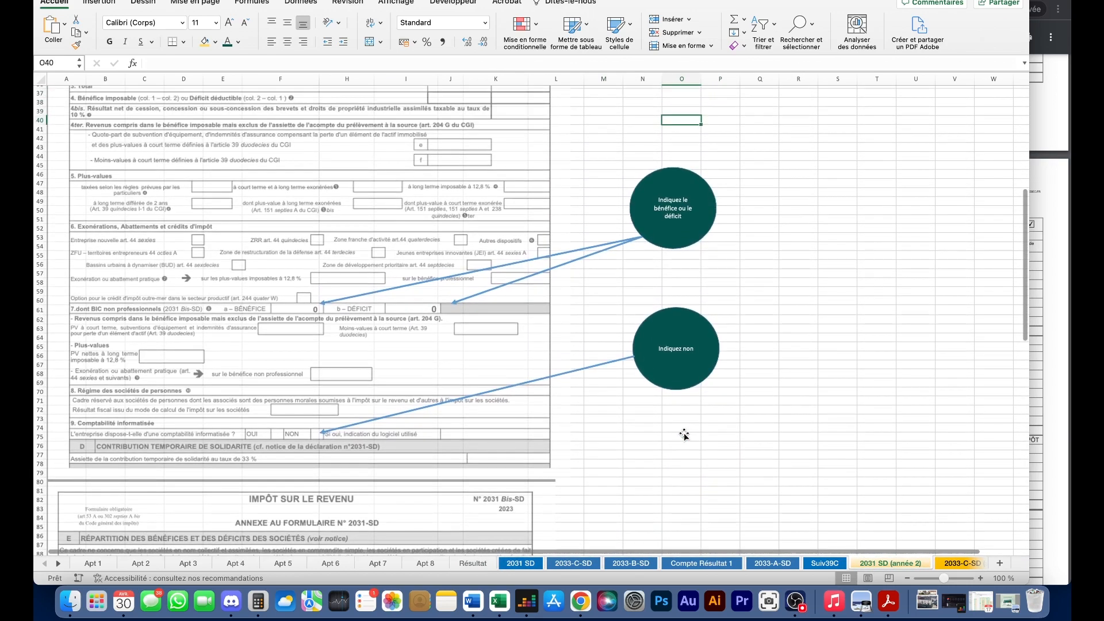
scroll(451, 315, "down", 9)
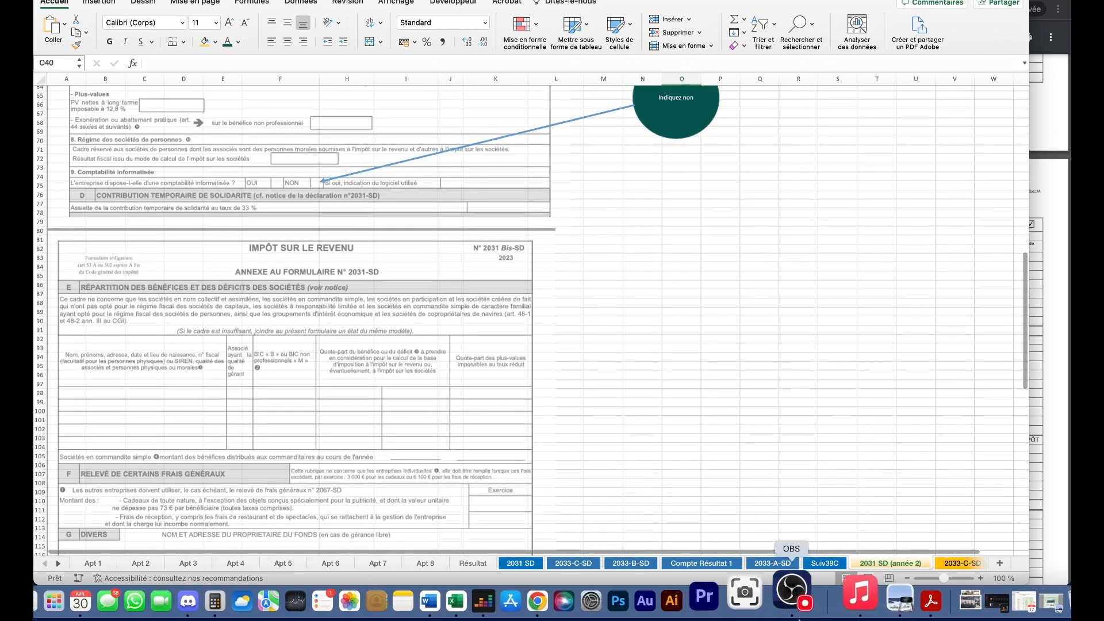
- On 2033-B-SD (année 2), check the 23044 deduction in row 47 and 21208 in row 39
left_click(60, 563)
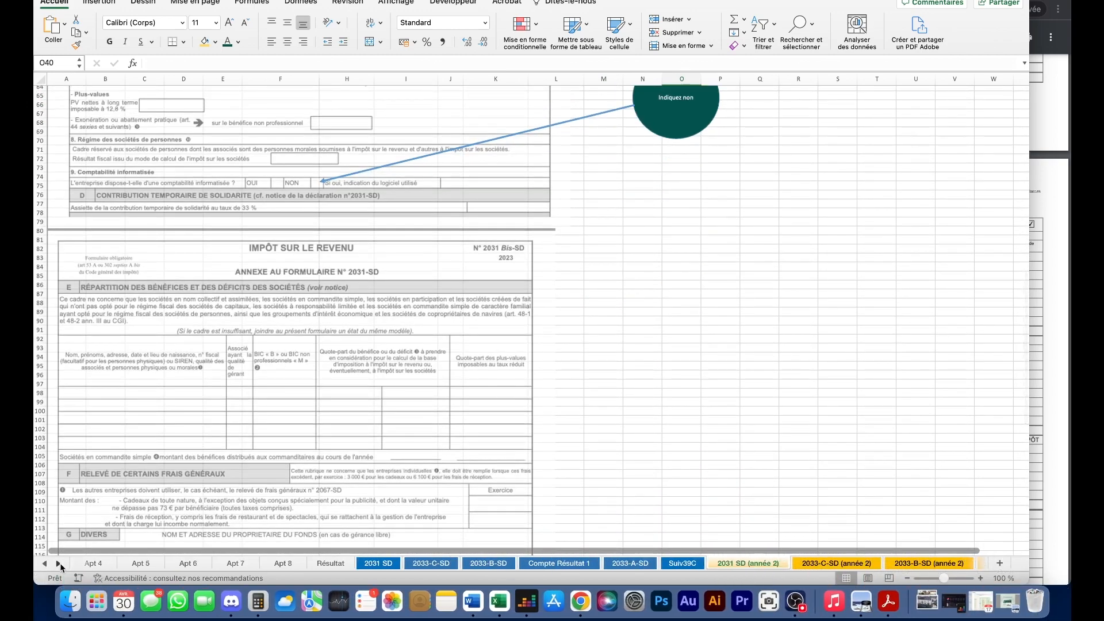
left_click(598, 563)
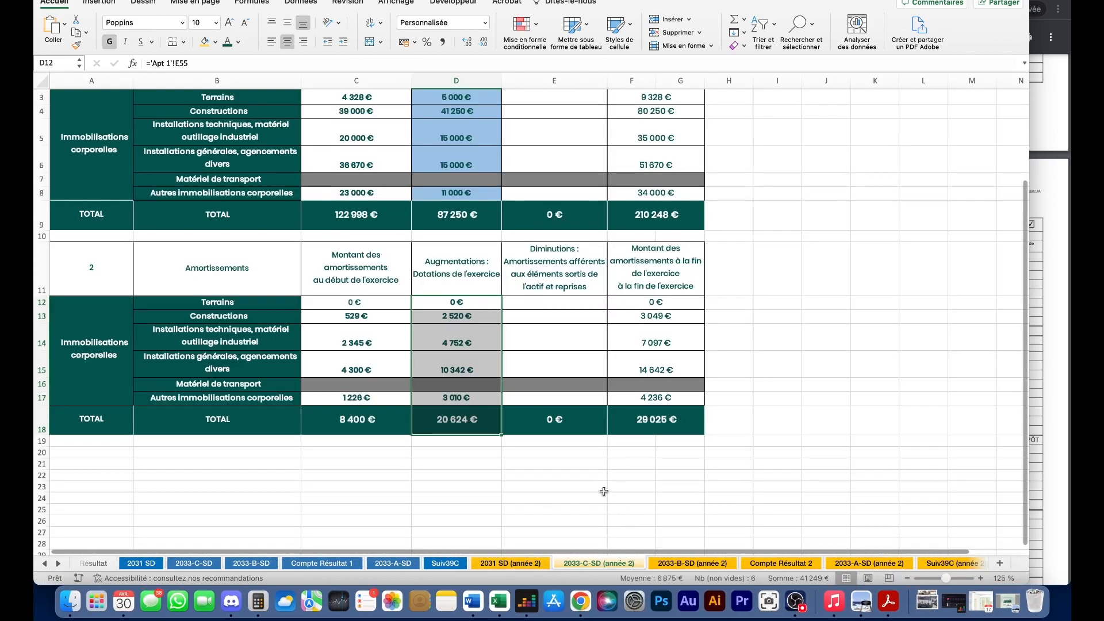
left_click(679, 567)
scroll(471, 360, "up", 3)
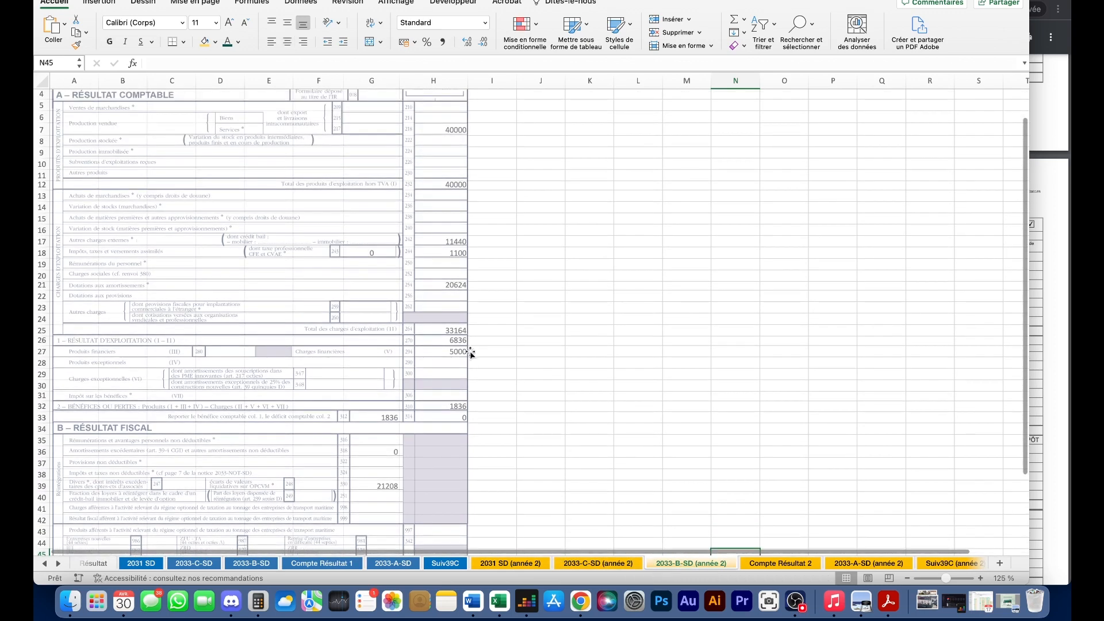
scroll(469, 360, "down", 2)
scroll(489, 377, "down", 5)
scroll(503, 394, "up", 5)
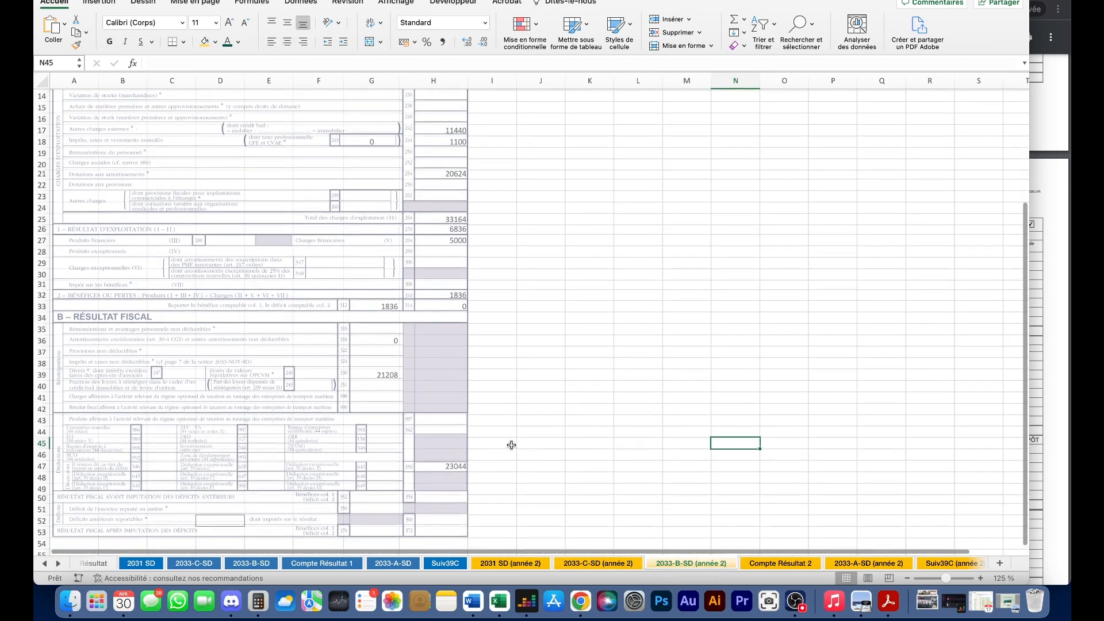
mouse_move(490, 470)
left_mouse_down()
mouse_move(443, 468)
mouse_move(483, 468)
left_mouse_up()
scroll(472, 467, "down", 1)
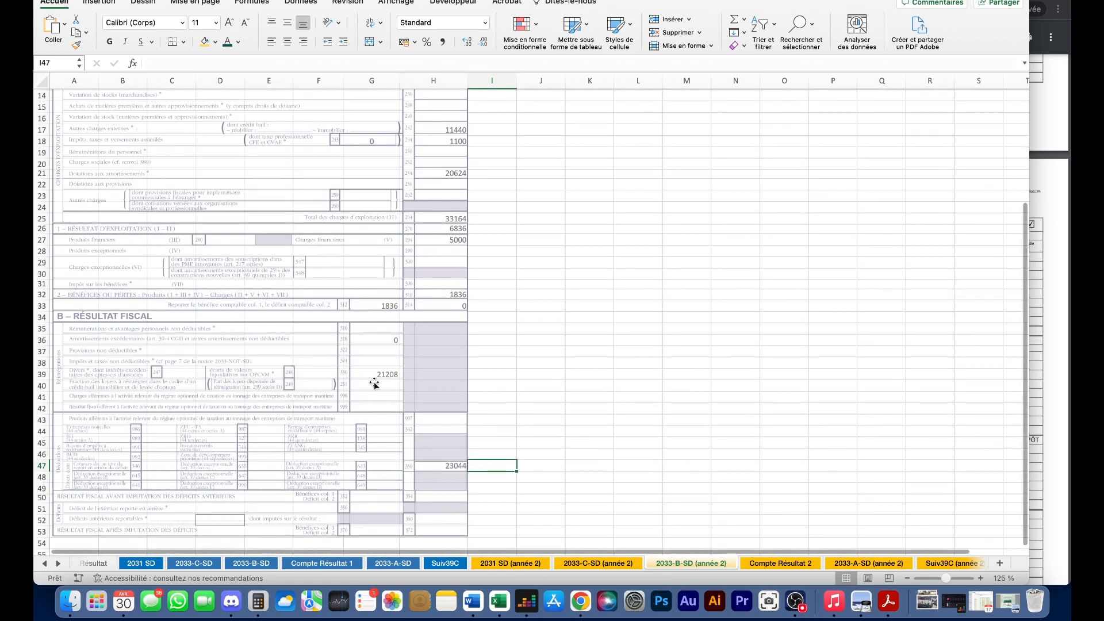
left_click_drag(493, 371, 373, 370)
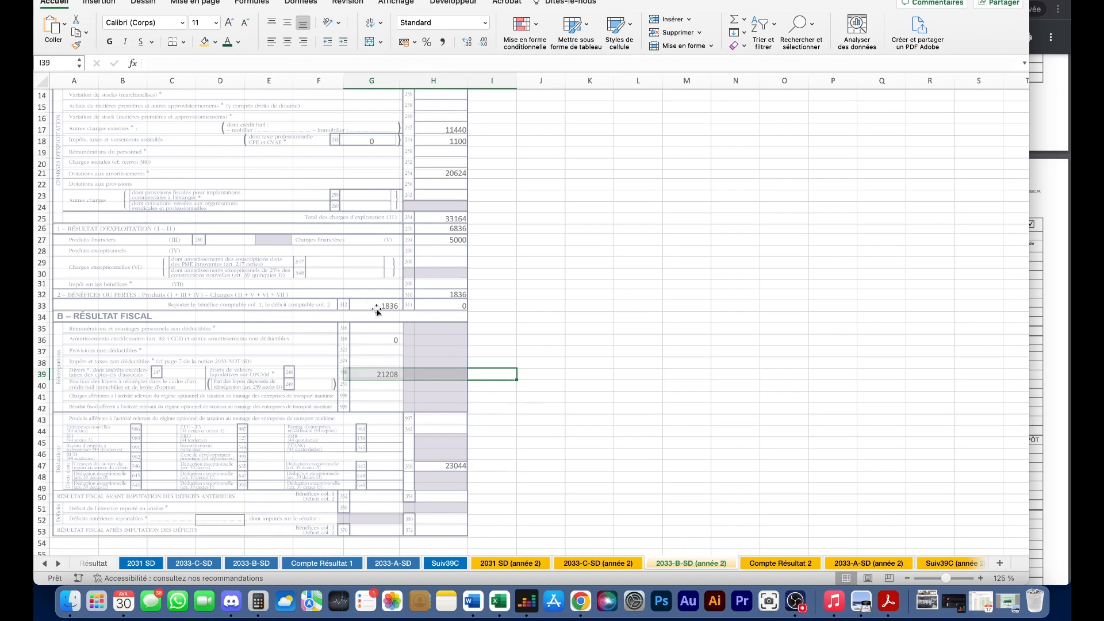
scroll(426, 333, "up", 2)
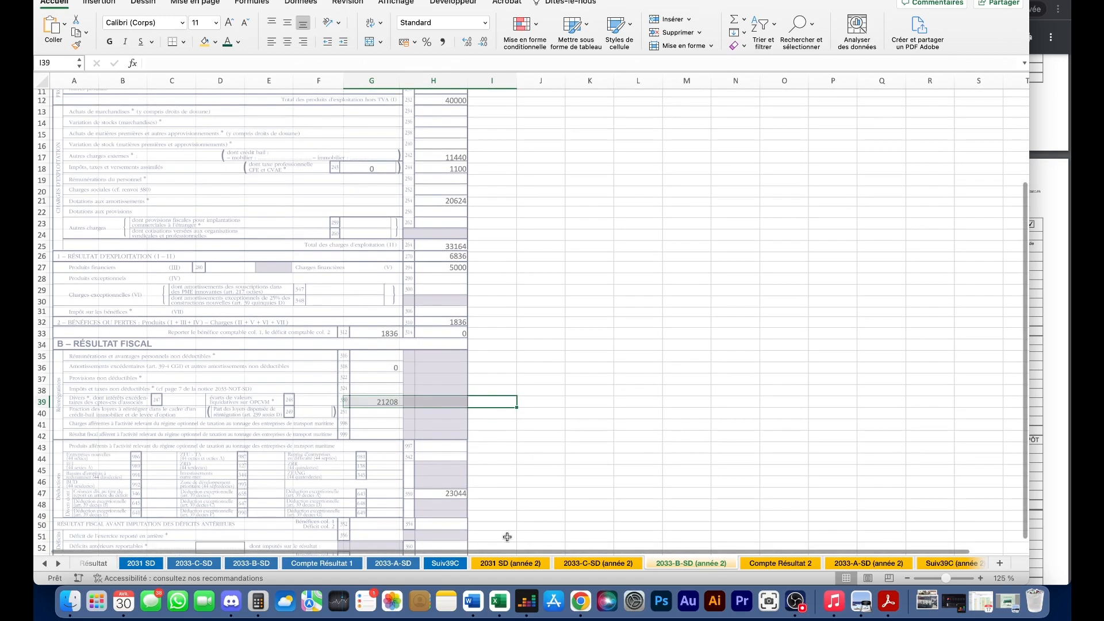
- Cross-check 2031 SD and Compte Résultat 2's global rents-to-result figures before Suiv39C (année 2)
left_click(523, 564)
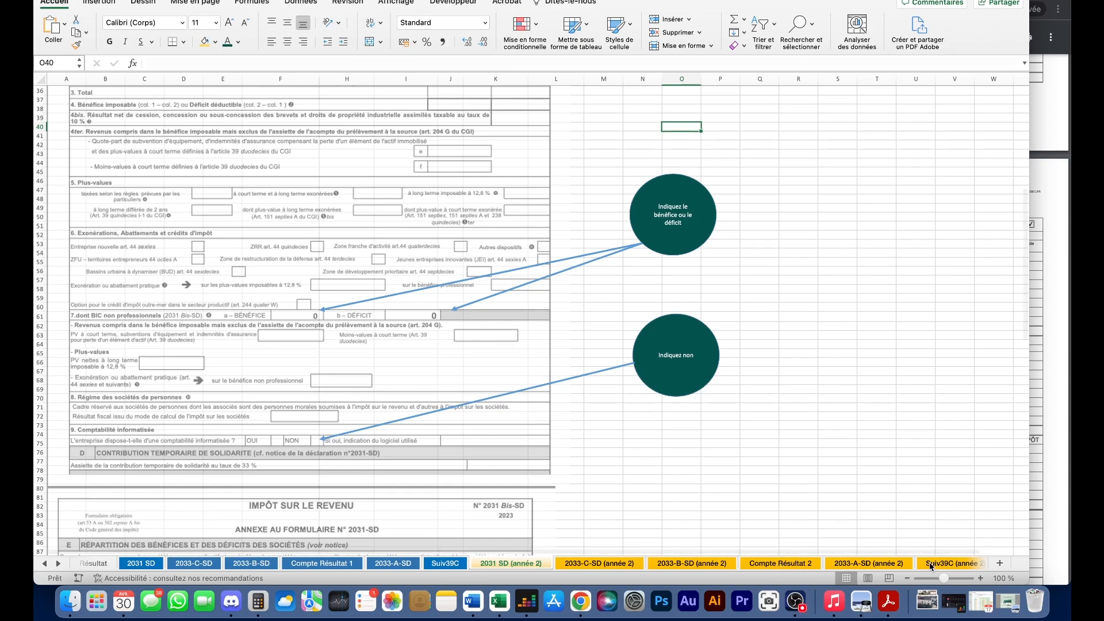
left_click(784, 565)
scroll(676, 379, "up", 5)
left_click(667, 377)
scroll(632, 385, "down", 5)
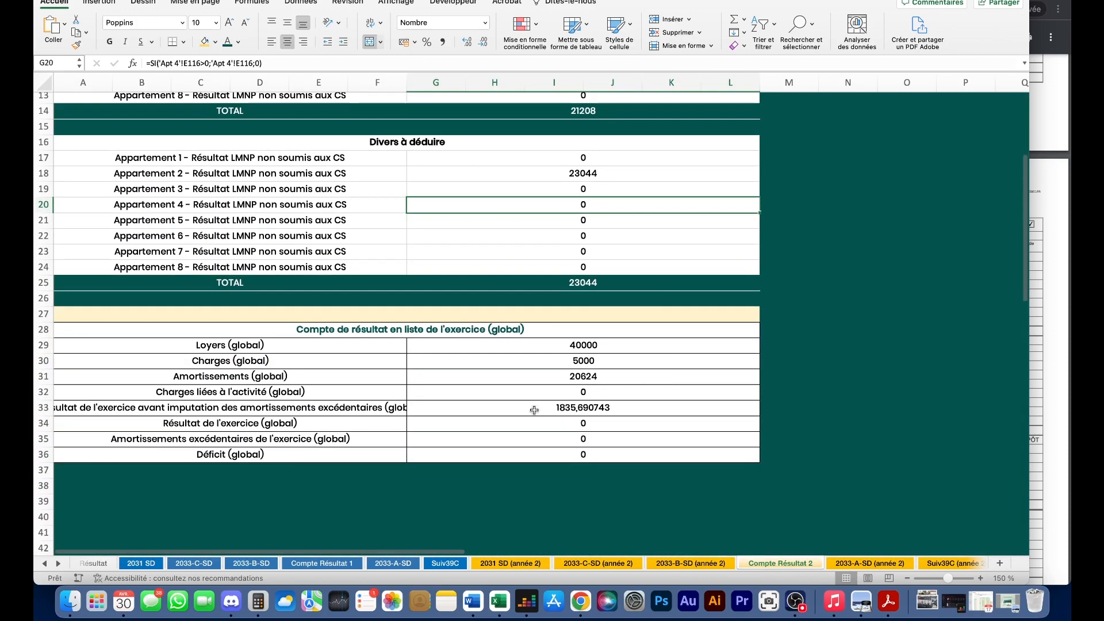
left_click(367, 409)
scroll(345, 420, "up", 1)
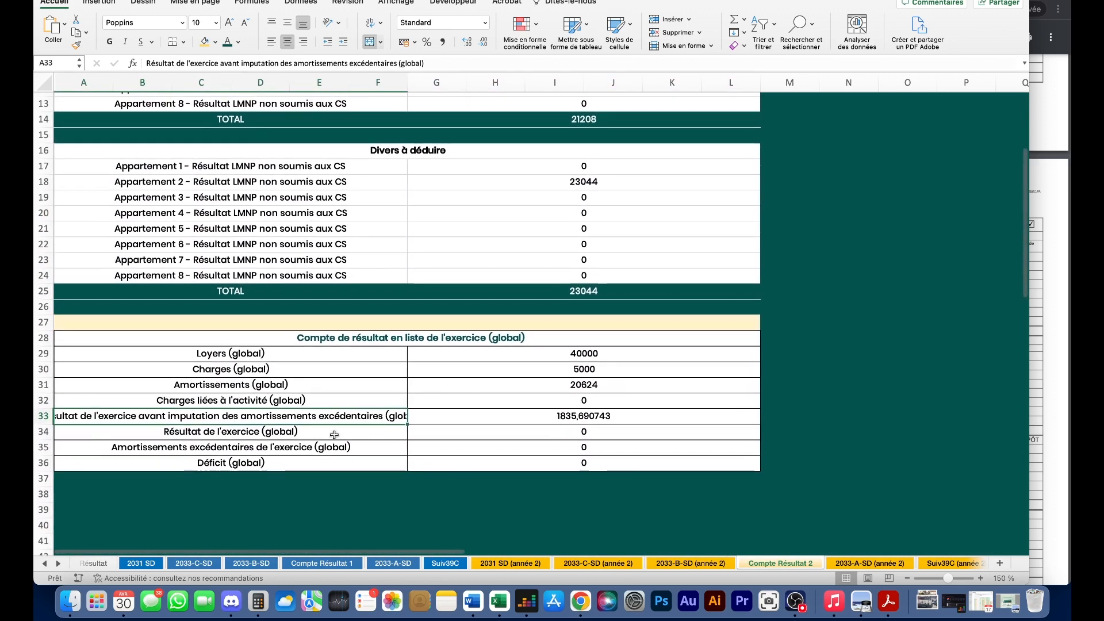
left_click_drag(576, 353, 601, 417)
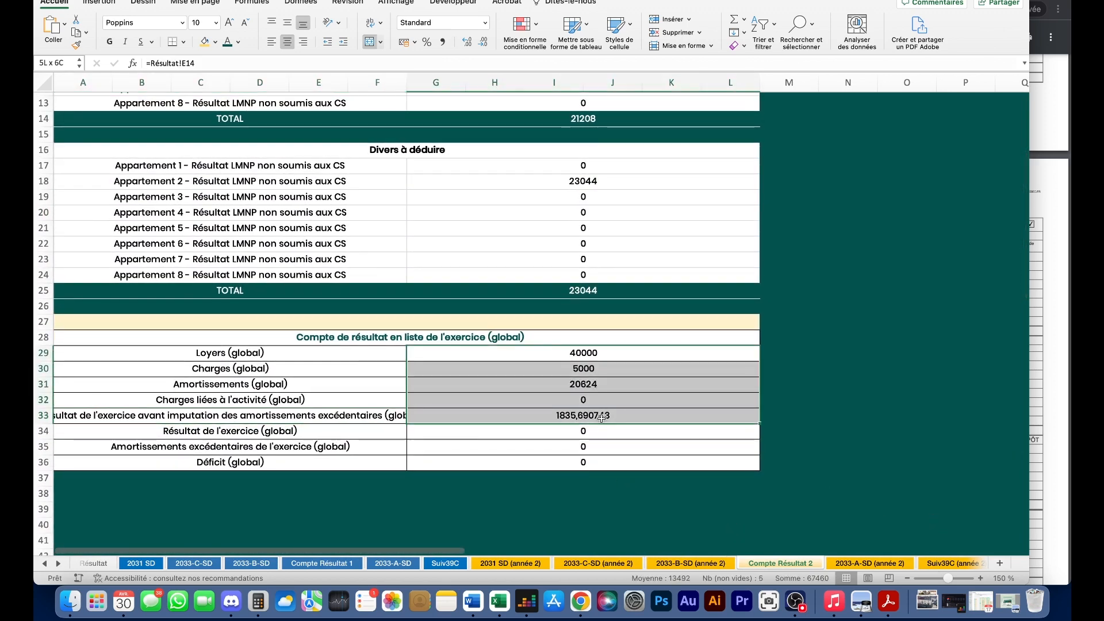
left_click(488, 419)
left_click(930, 561)
scroll(667, 348, "up", 2)
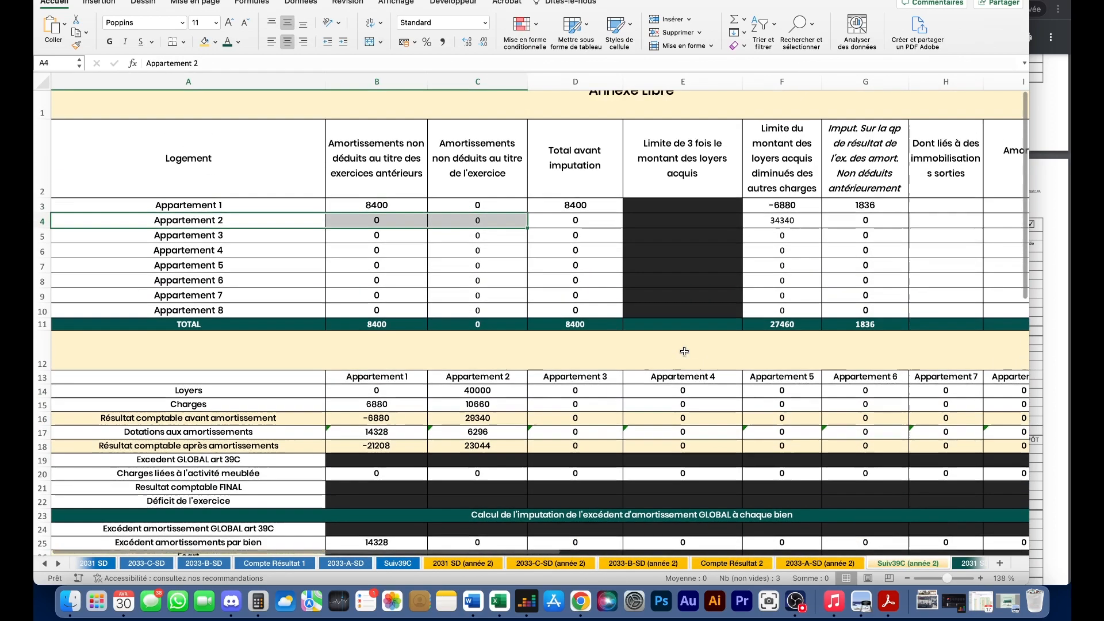
scroll(667, 347, "right", 3)
scroll(667, 347, "left", 2)
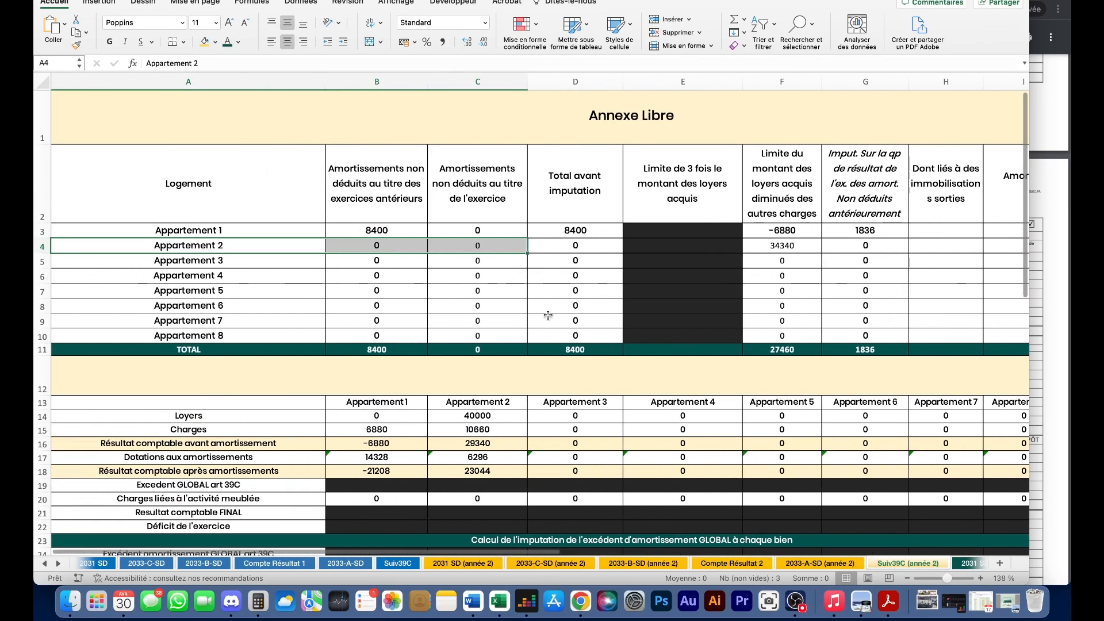
scroll(546, 323, "down", 10)
scroll(546, 323, "up", 3)
scroll(545, 323, "left", 2)
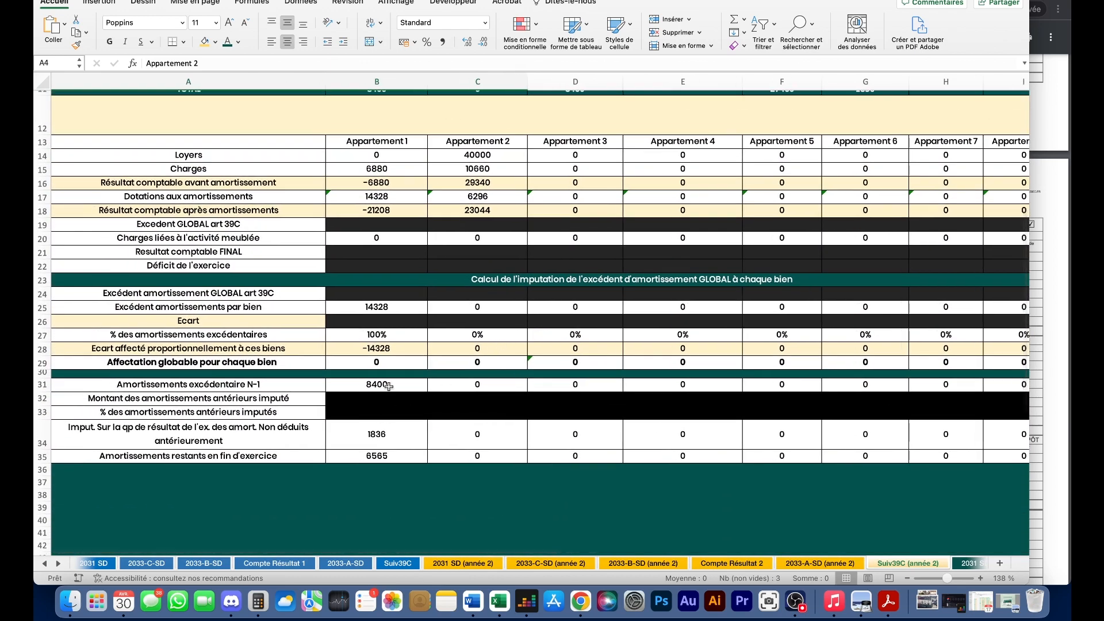
left_click(377, 436)
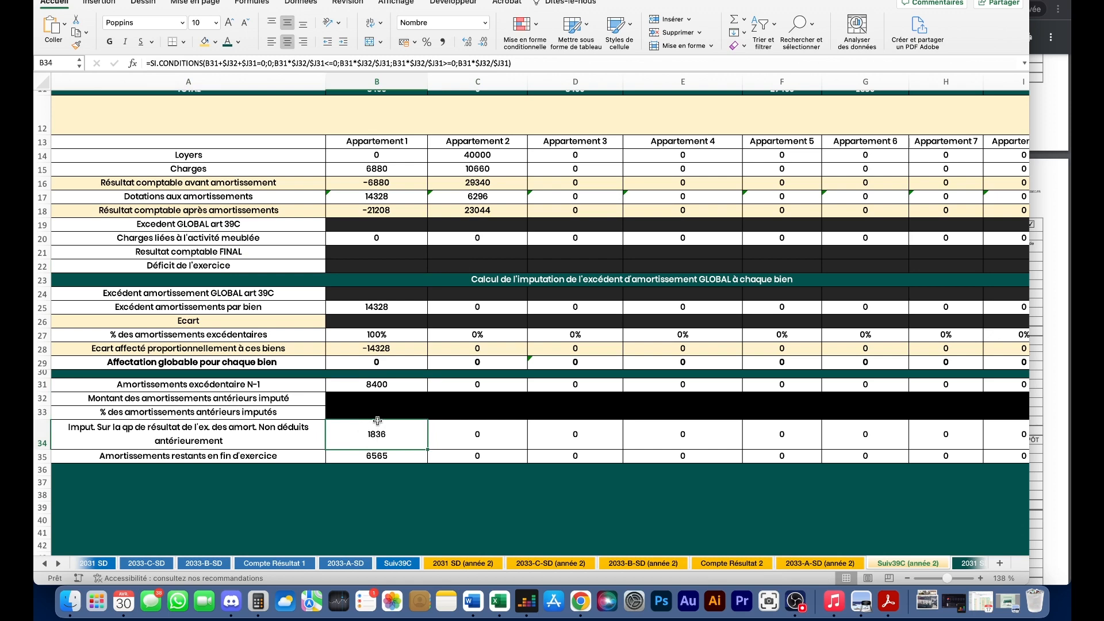
left_click(370, 459)
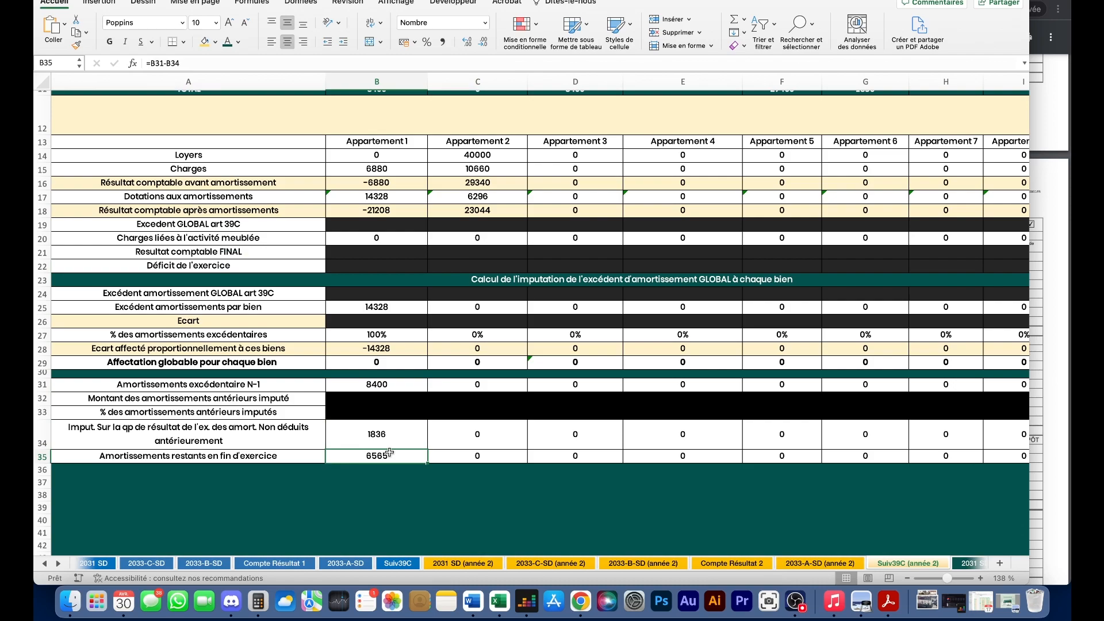
scroll(390, 453, "up", 10)
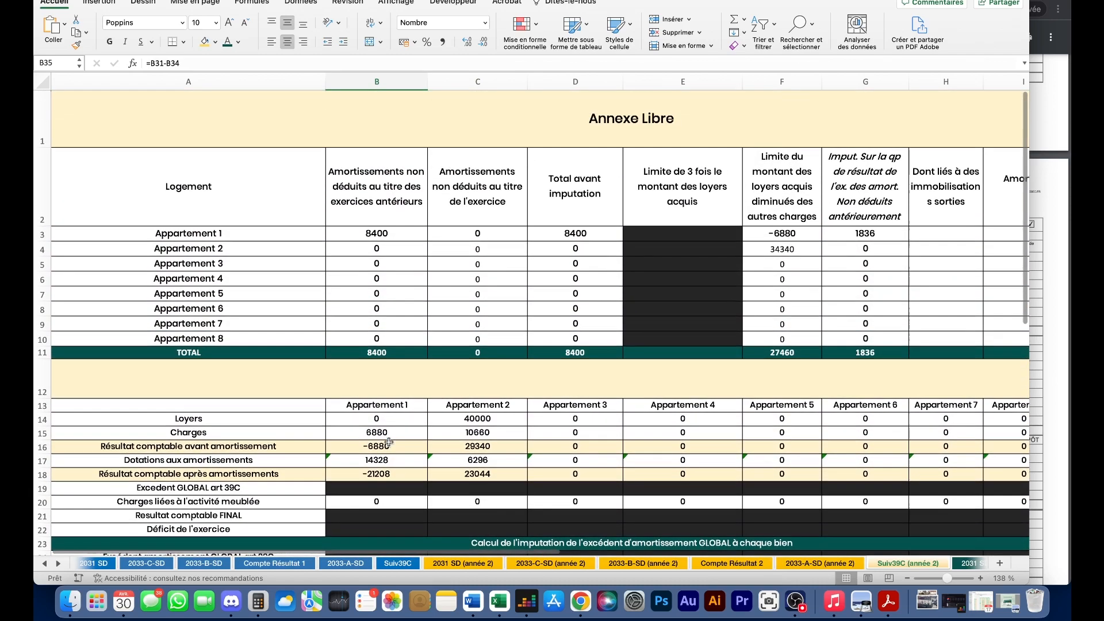
scroll(414, 365, "right", 5)
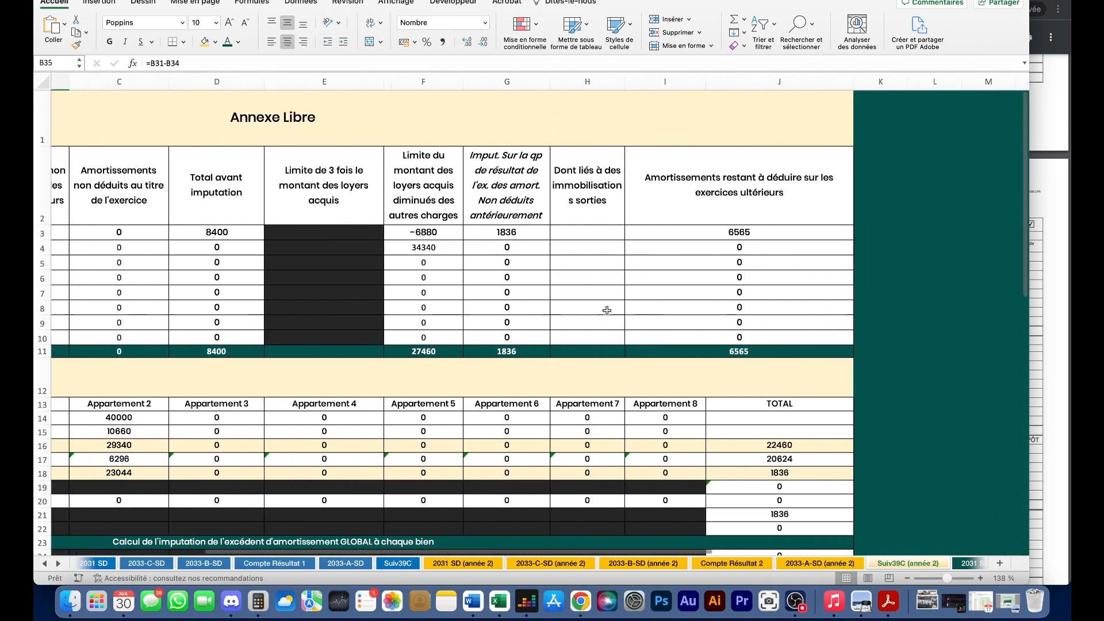
left_click(756, 232)
scroll(736, 234, "left", 5)
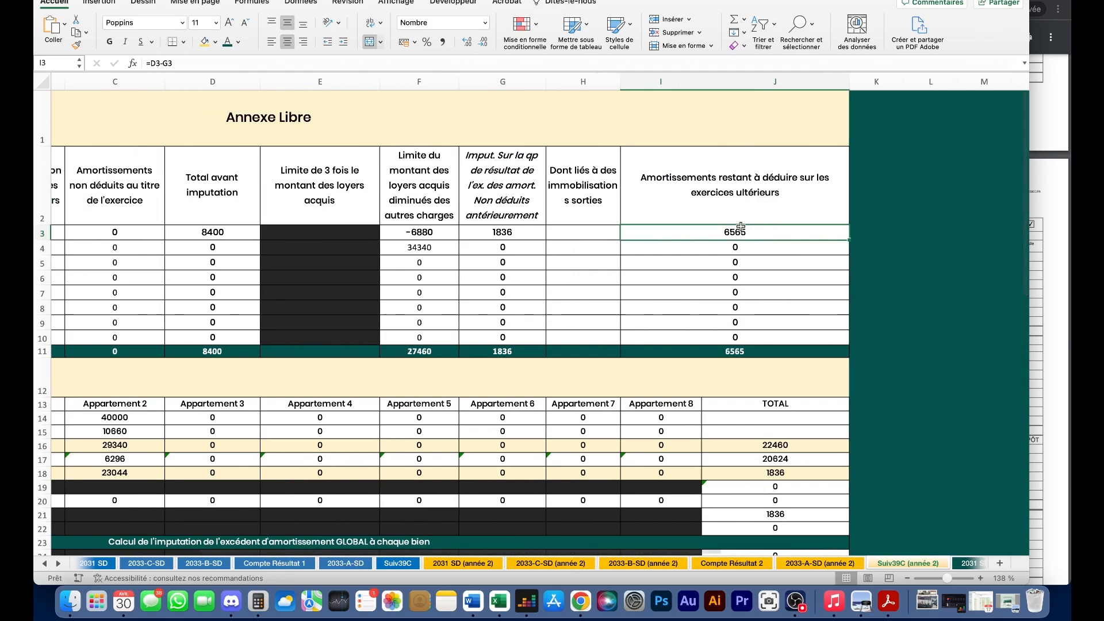
scroll(517, 219, "left", 3)
scroll(345, 201, "down", 8)
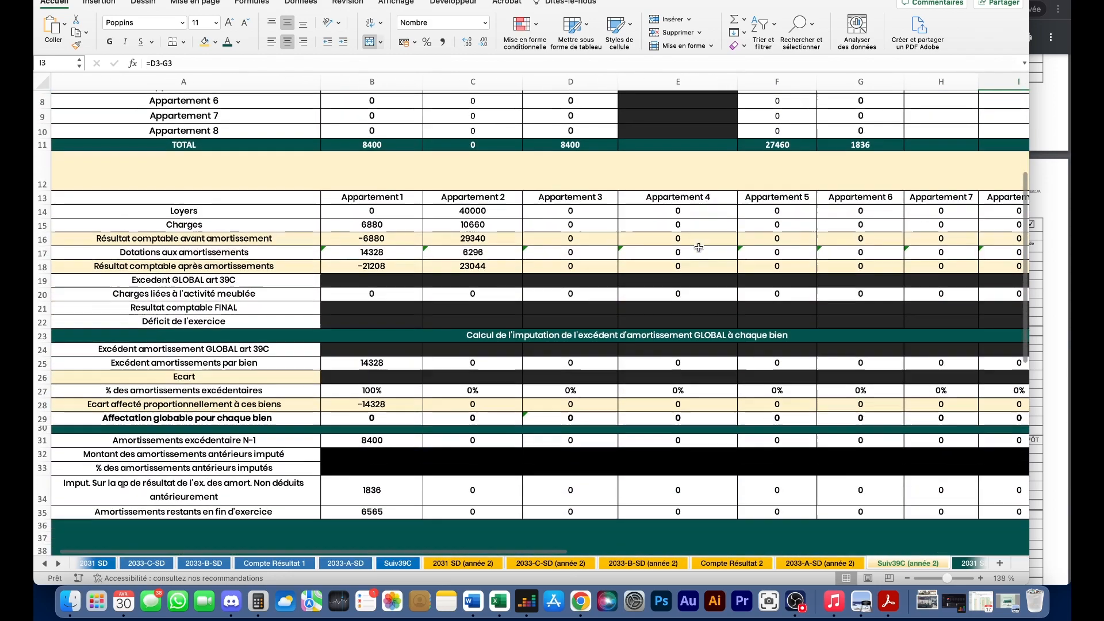
scroll(213, 189, "up", 3)
scroll(214, 188, "up", 3)
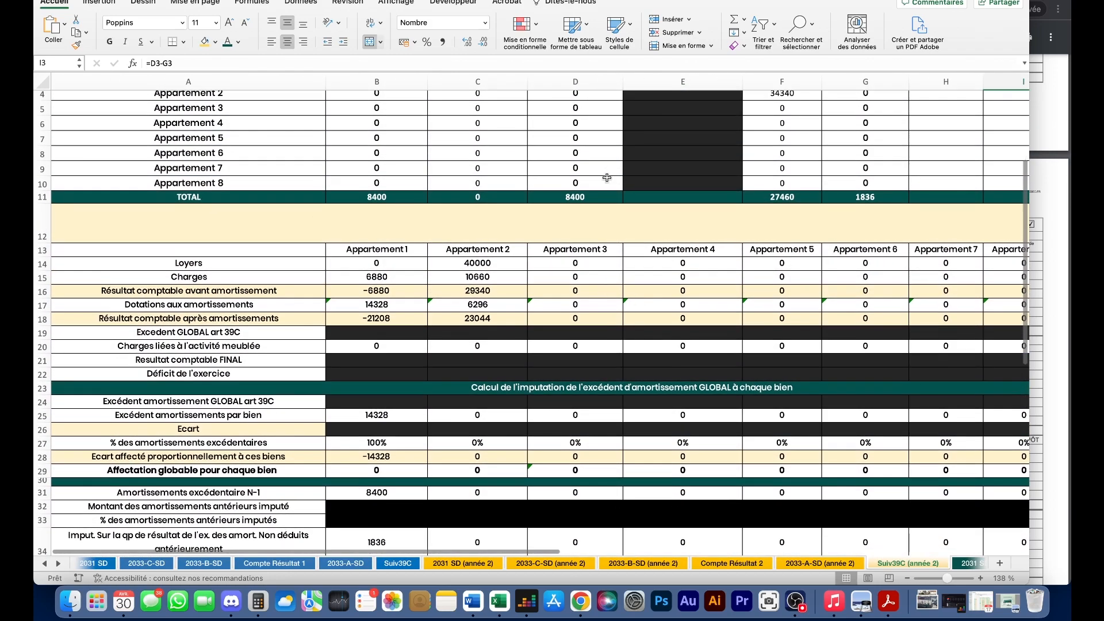
scroll(575, 241, "right", 3)
scroll(577, 246, "right", 2)
scroll(581, 253, "up", 4)
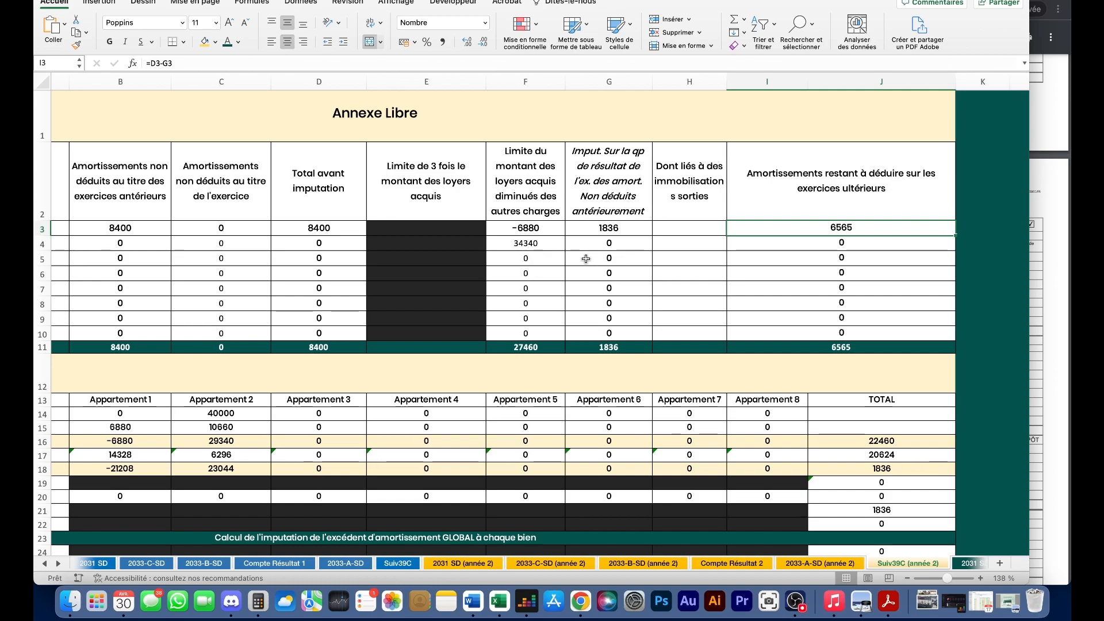
scroll(403, 297, "left", 5)
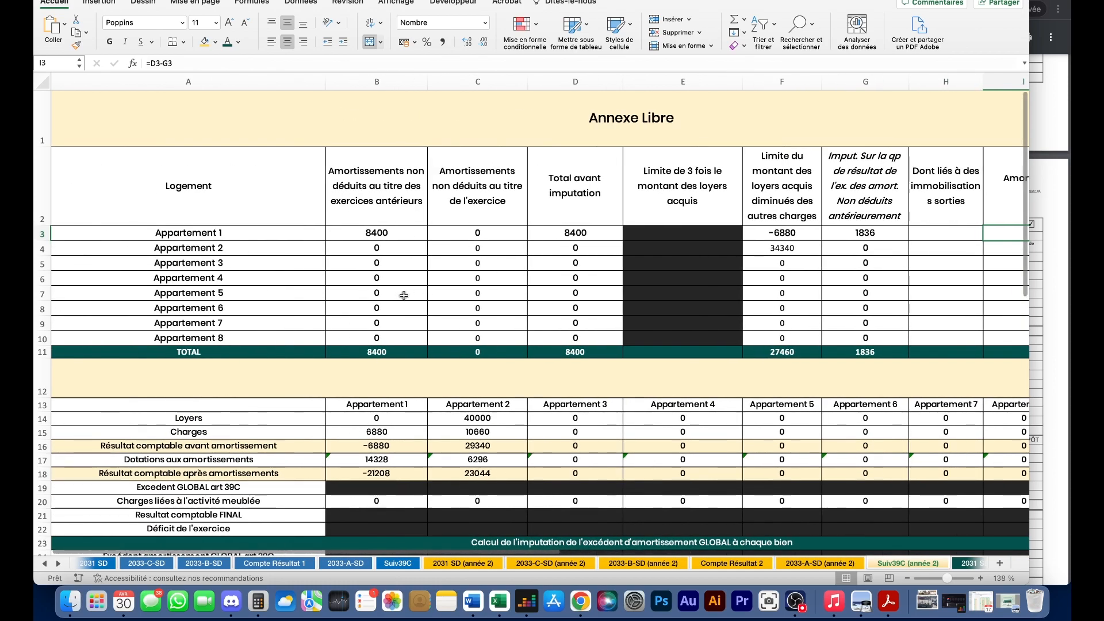
scroll(403, 296, "down", 6)
scroll(390, 337, "up", 6)
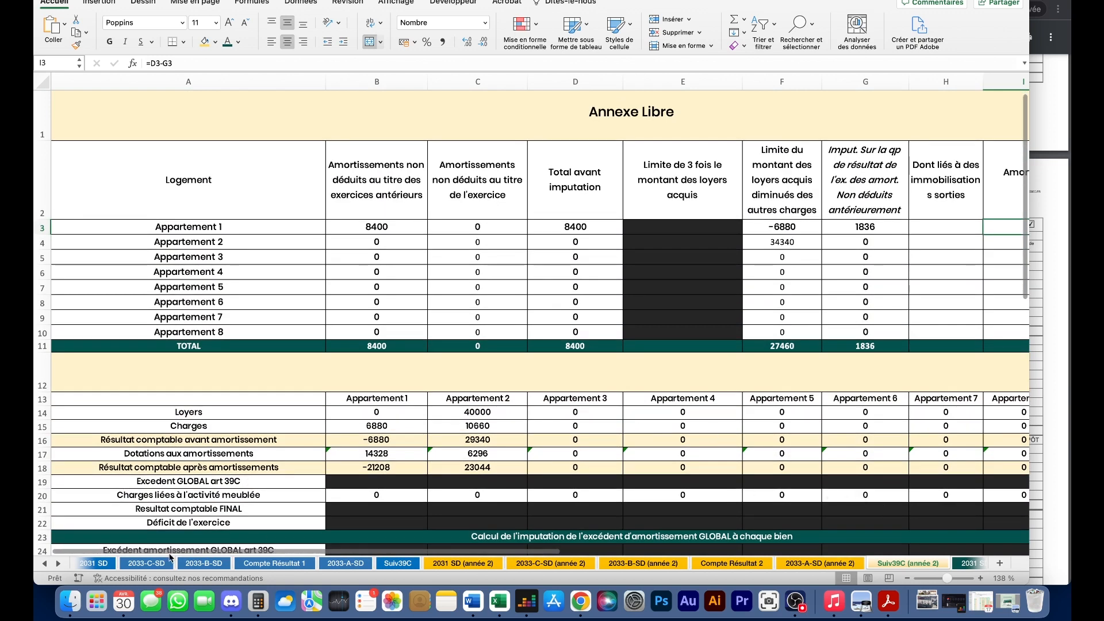
left_click(58, 565)
left_click(58, 565)
left_click(58, 565)
left_click(58, 564)
left_click(58, 564)
left_click(58, 565)
left_click(58, 565)
left_click(58, 565)
left_click(58, 564)
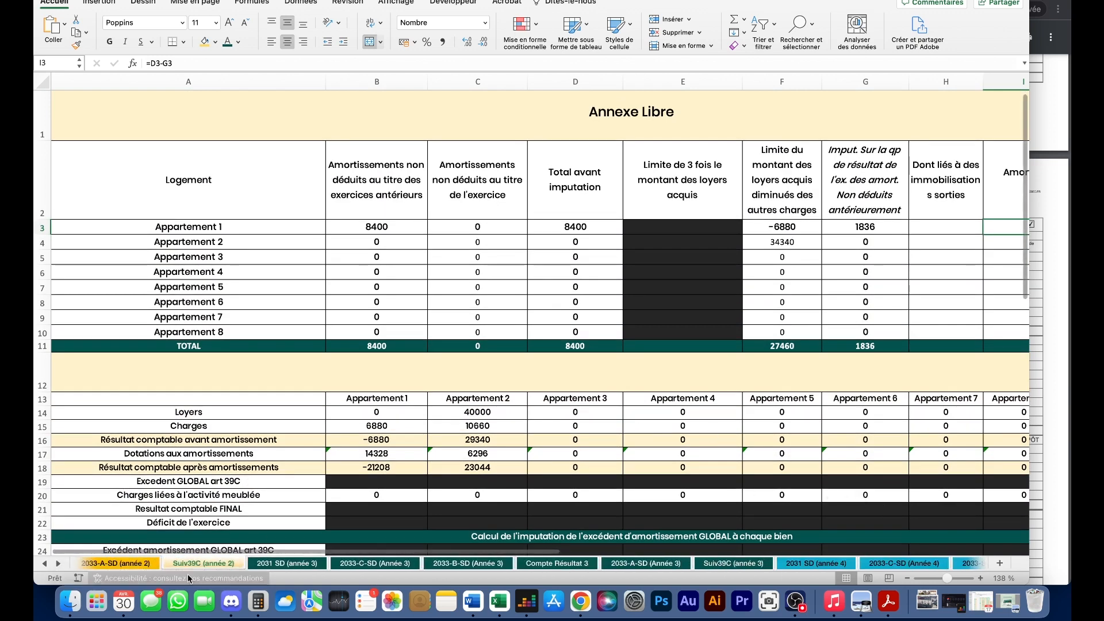
- Preview the year-3 2031 SD, 2033-C-SD and 2033-B-SD sheets
left_click(294, 564)
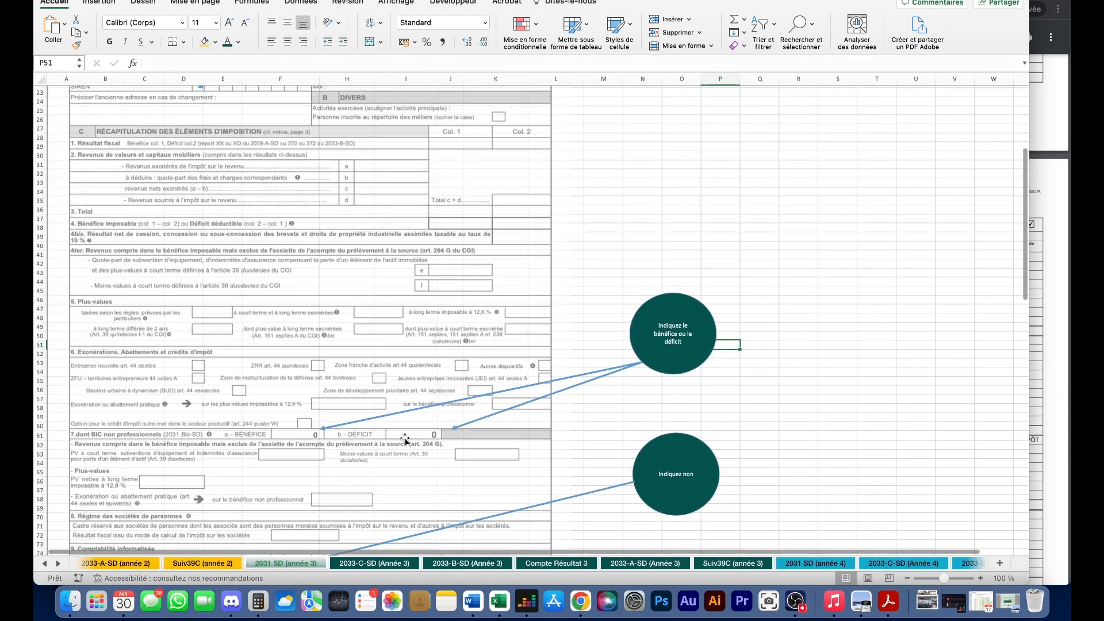
left_click(374, 564)
left_click(455, 567)
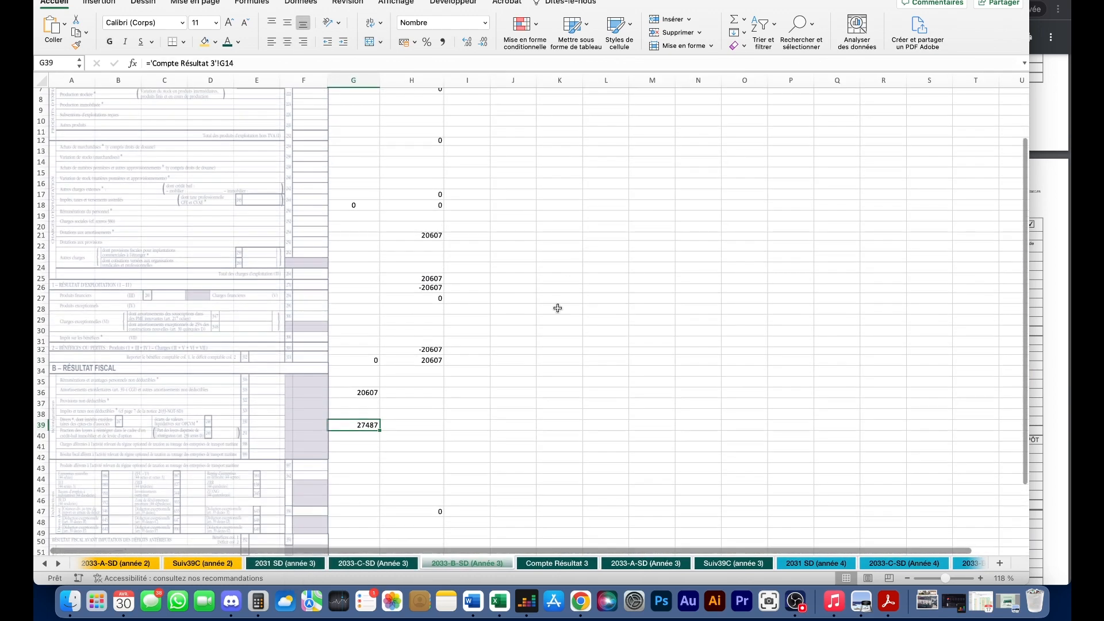
- Scroll the sheet tabs back to the apartment sheets and clear the selection
left_click(45, 564)
left_click(45, 565)
left_click(45, 564)
left_click(45, 564)
left_click(46, 564)
left_click(45, 564)
left_click(579, 435)
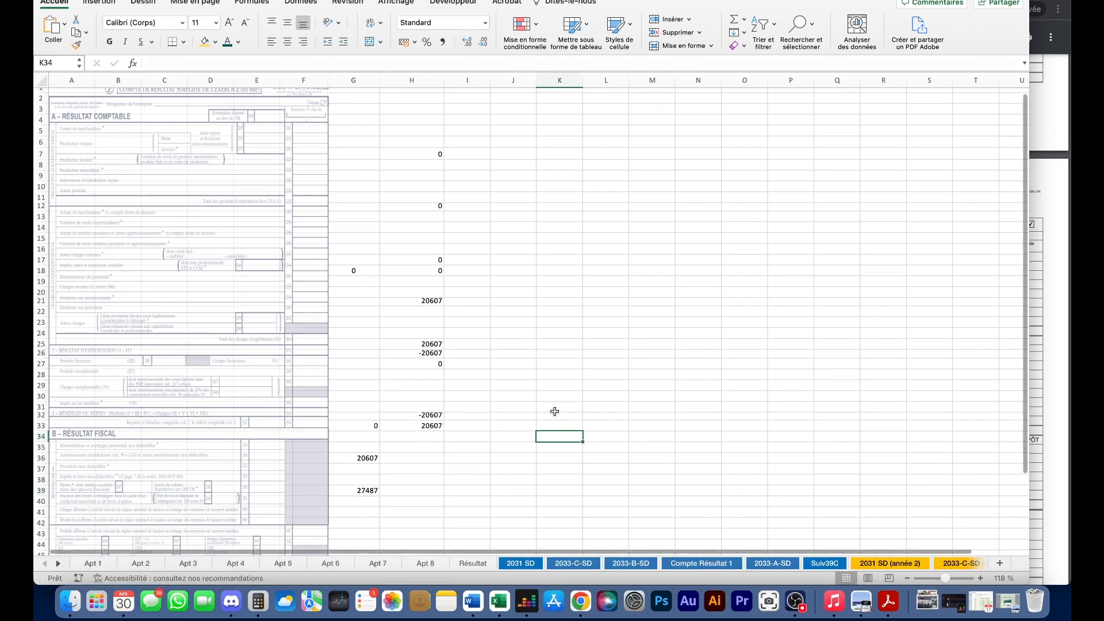
scroll(554, 411, "up", 1)
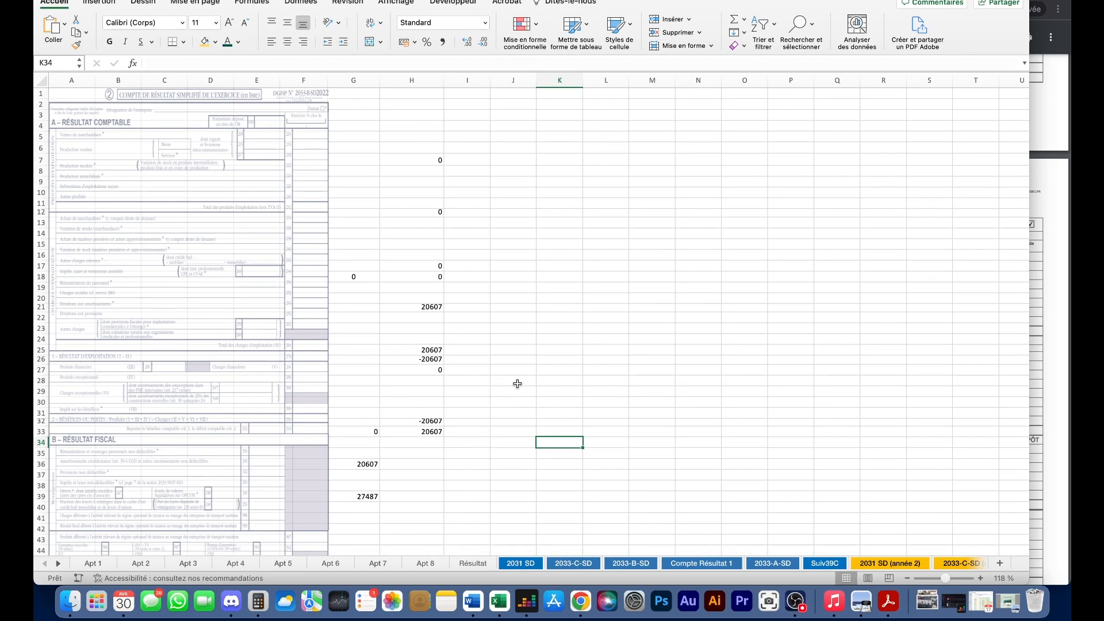
scroll(545, 352, "up", 1)
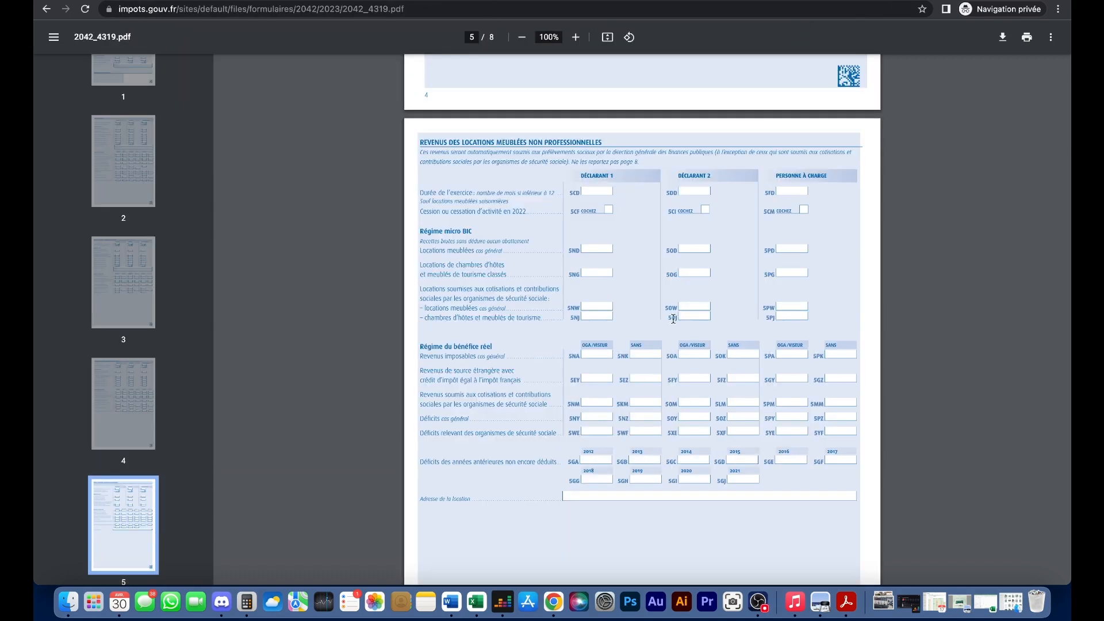
- On page 5, highlight the furnished rental income heading and the words 'du bénéfice réel'
scroll(640, 309, "up", 1)
scroll(567, 276, "down", 1)
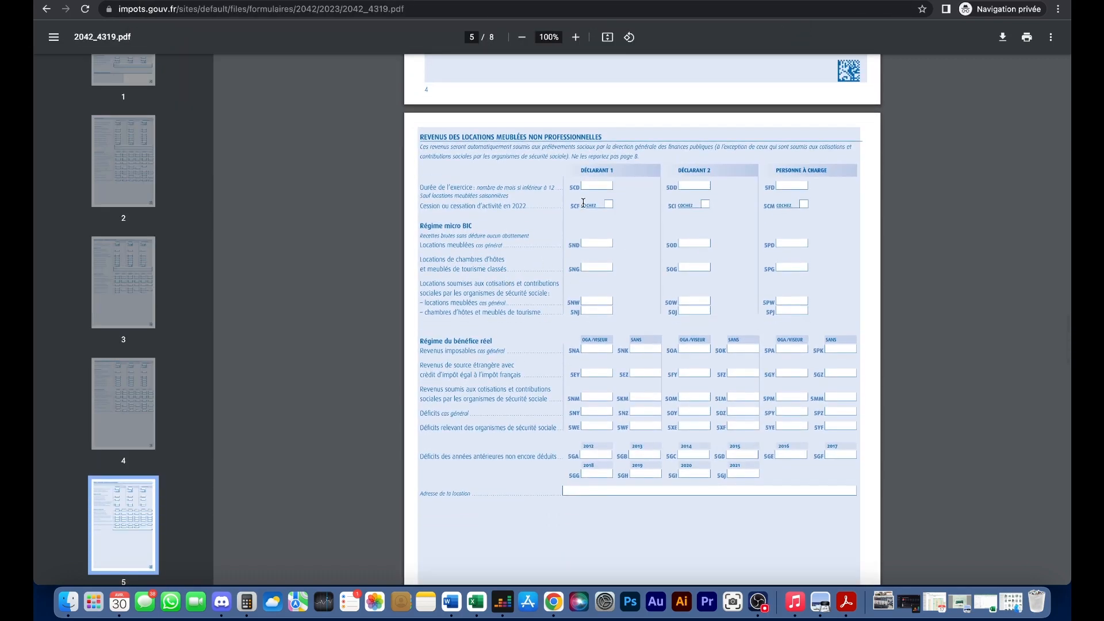
left_click_drag(420, 137, 605, 142)
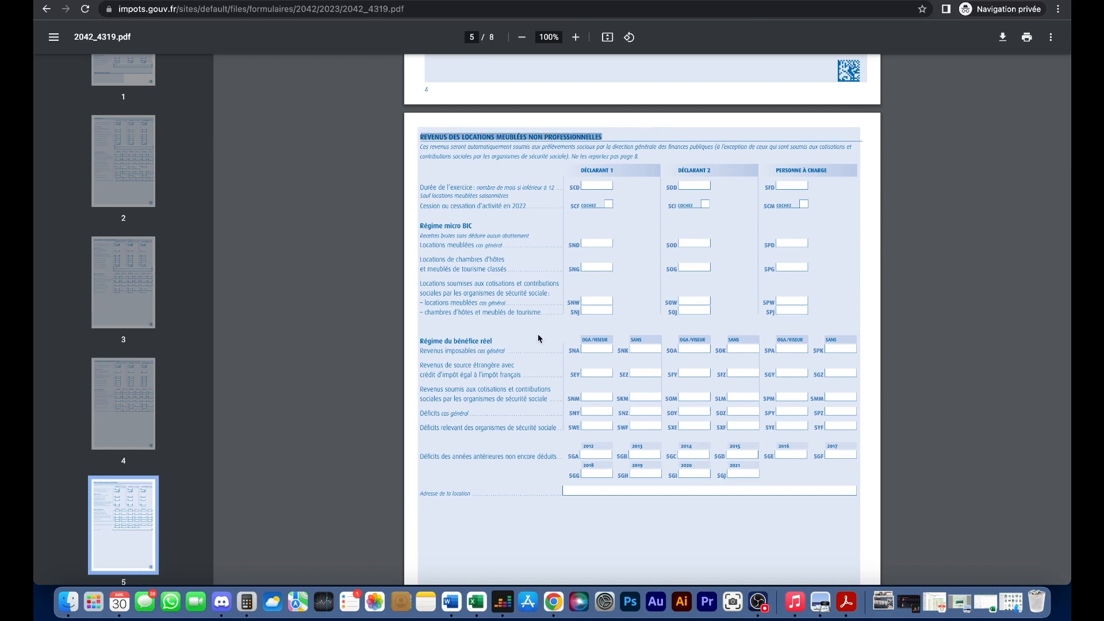
left_click_drag(446, 338, 494, 342)
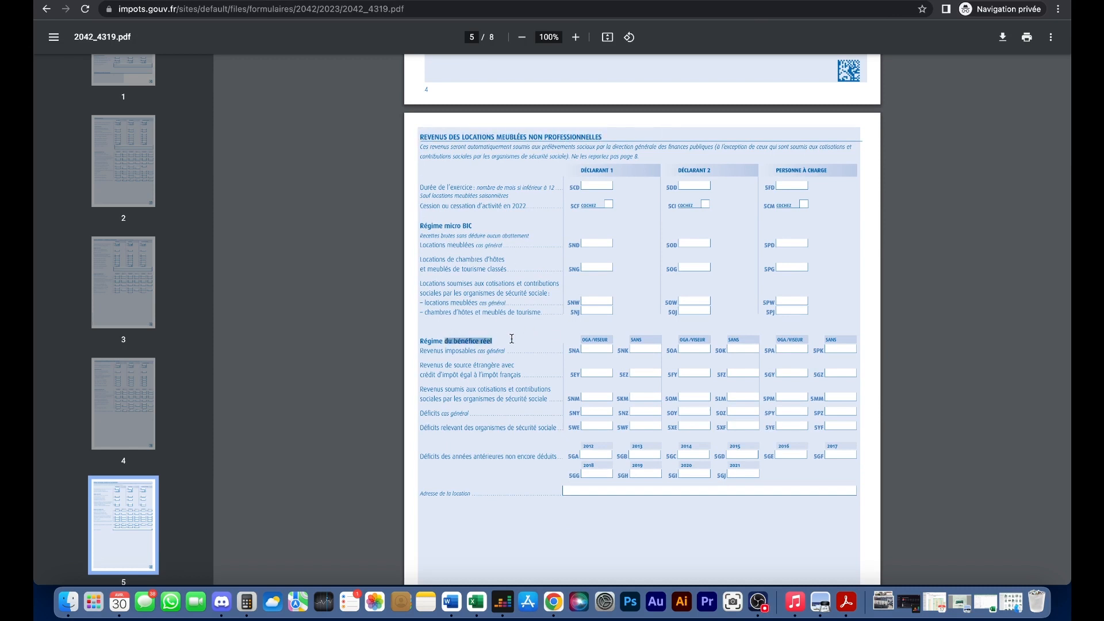
left_click(627, 352)
- Highlight the 5NK and 5NZ box labels and the 2012 prior-year deficit rows, each still blank
left_click_drag(616, 350, 646, 349)
left_click(647, 349)
left_click_drag(618, 413, 632, 412)
left_click(641, 416)
left_click_drag(582, 446, 753, 471)
left_click(752, 471)
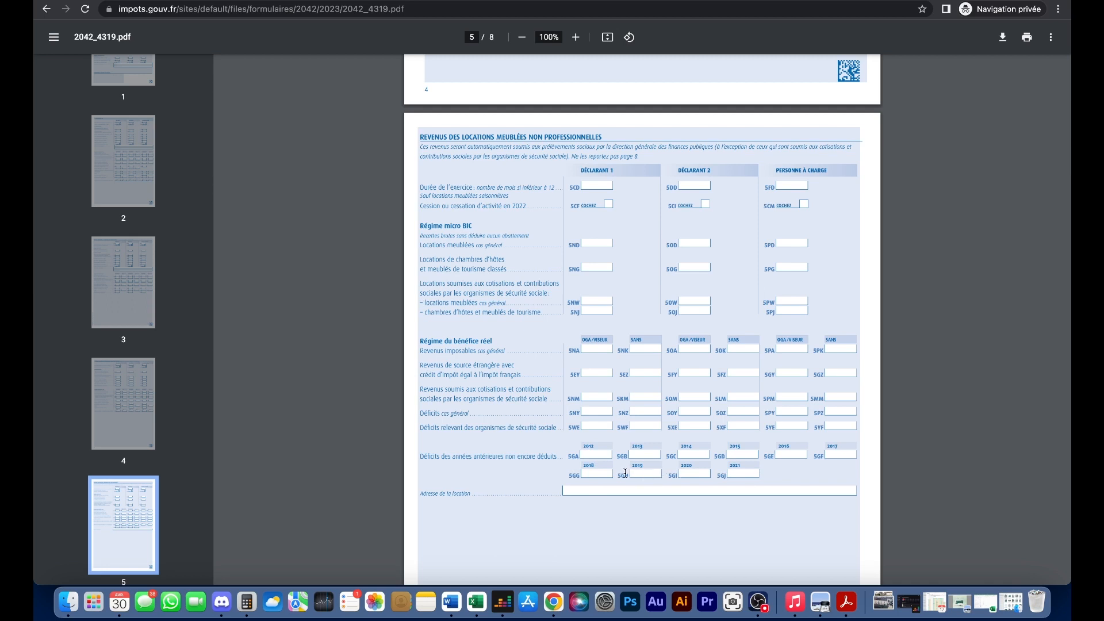